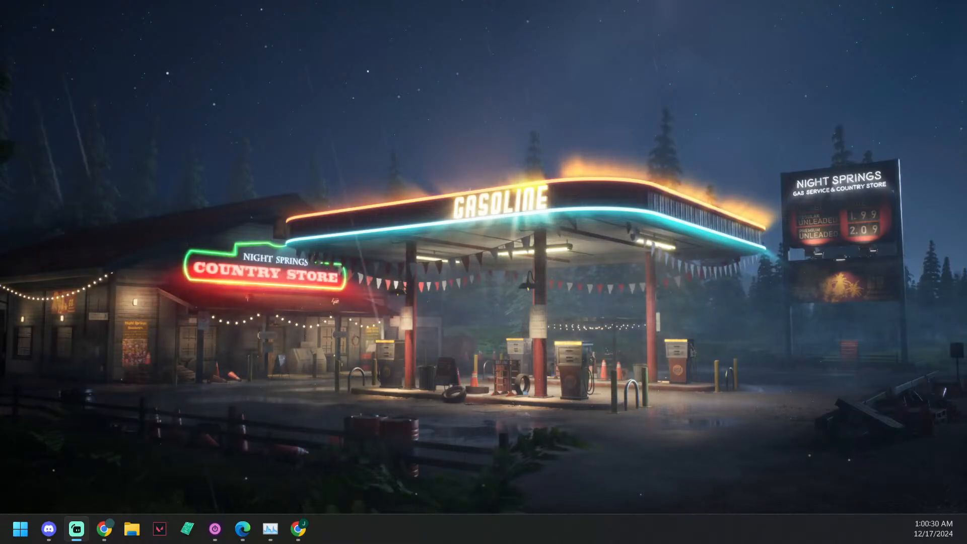
key(alt+Tab)
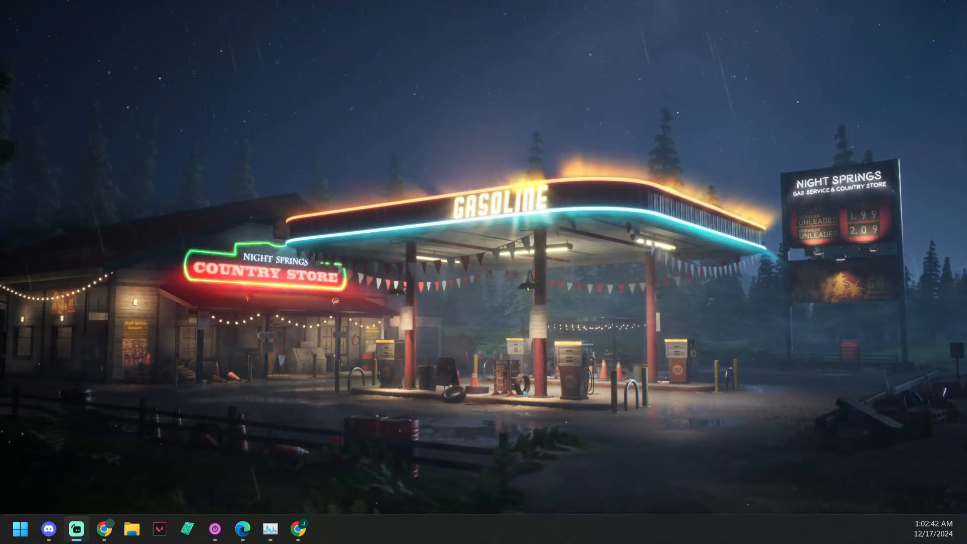
key(alt+Tab)
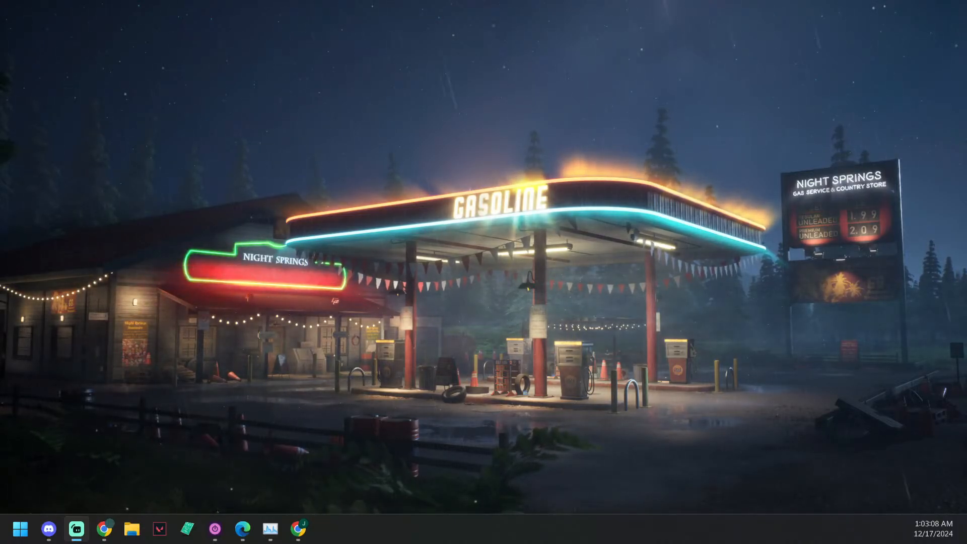
key(alt+Tab)
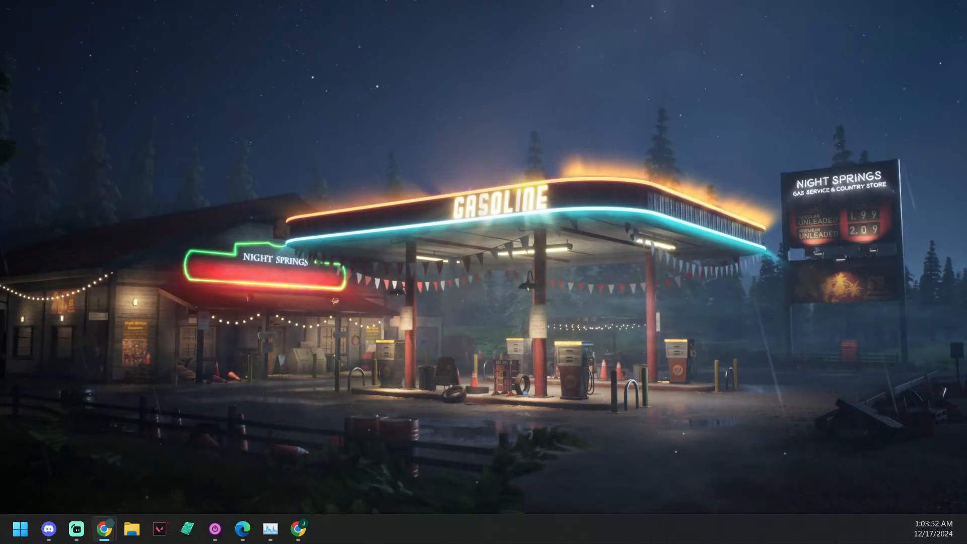
key(alt+Tab)
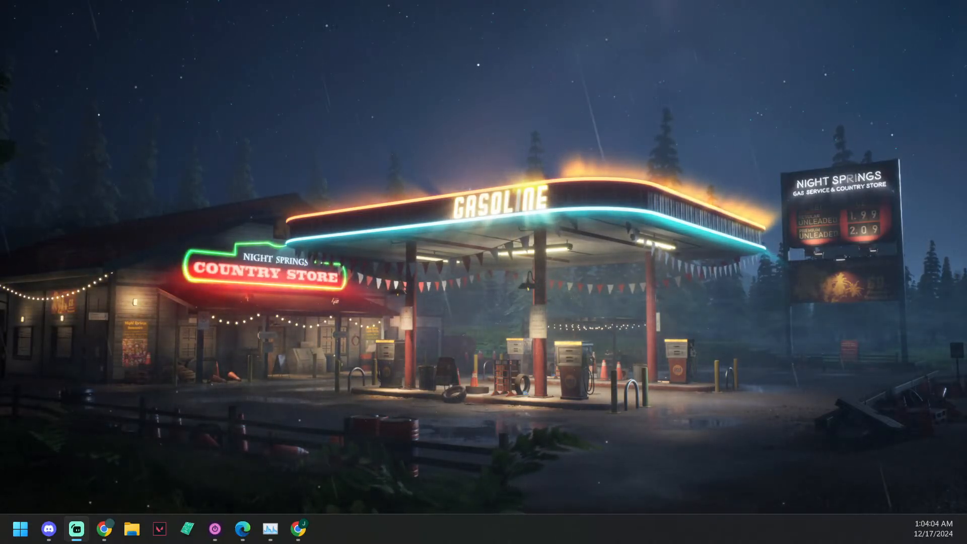
key(alt+Tab)
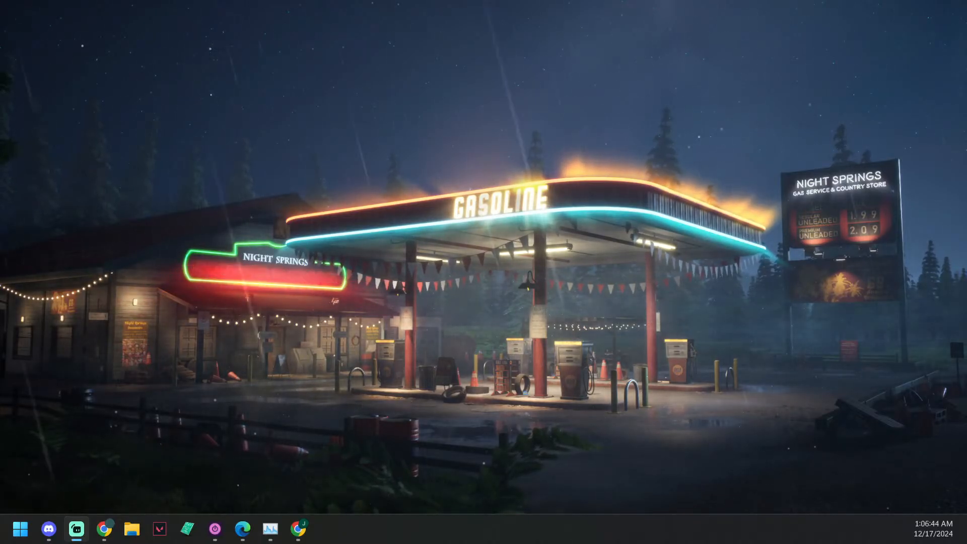
key(alt+Tab)
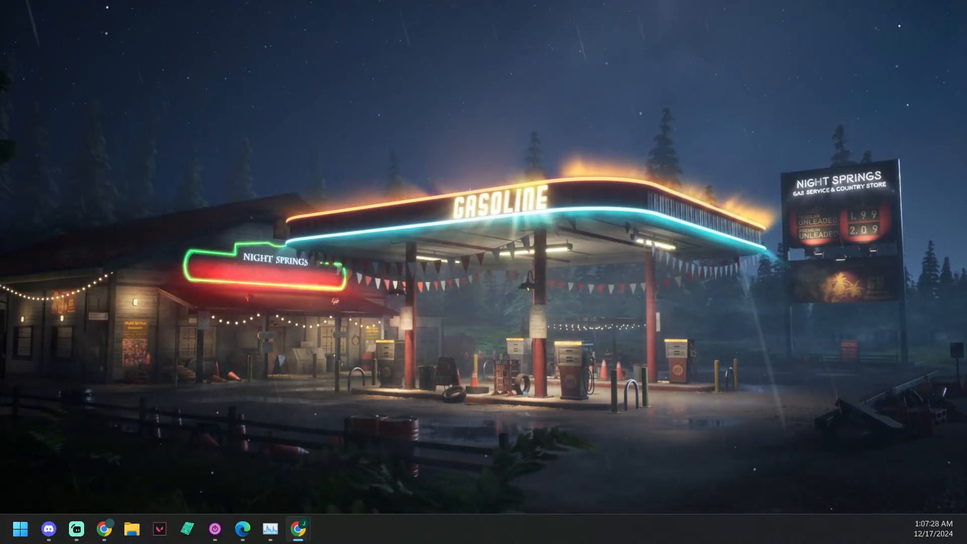
Step: Bring the Elf Samurai Milanote board on screen, check the running processes in Task Manager, and close Task Manager
drag(966, 257, 618, 0)
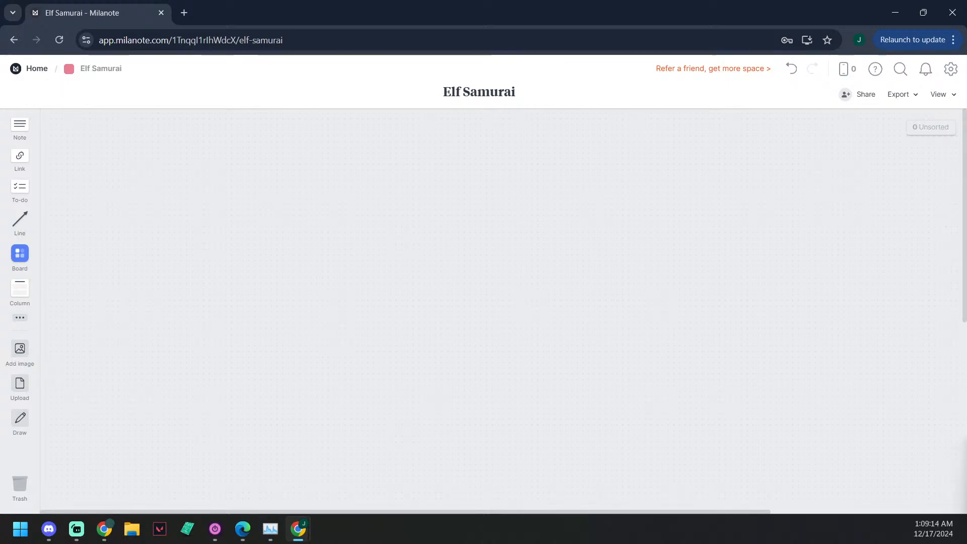
key(ctrl+shift+Escape)
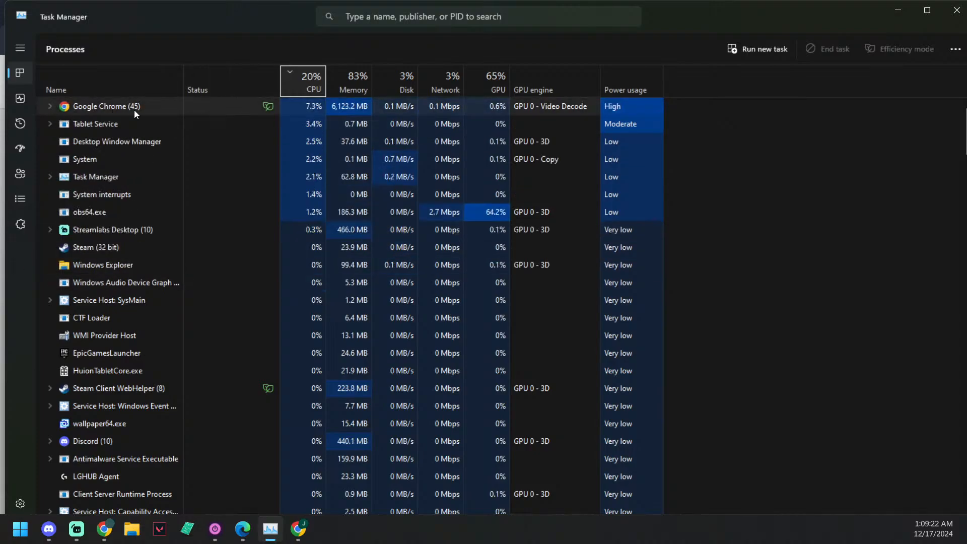
drag(607, 20, 966, 30)
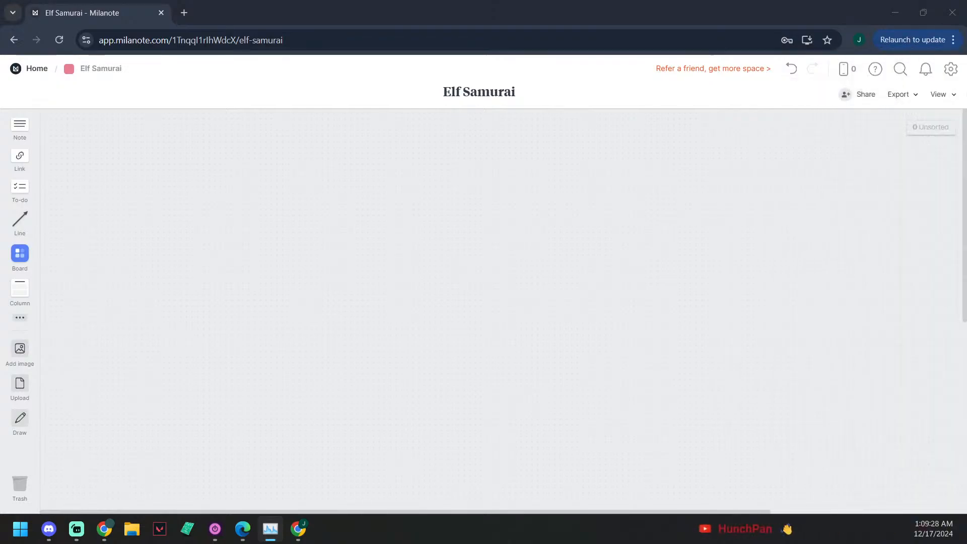
key(alt+F4)
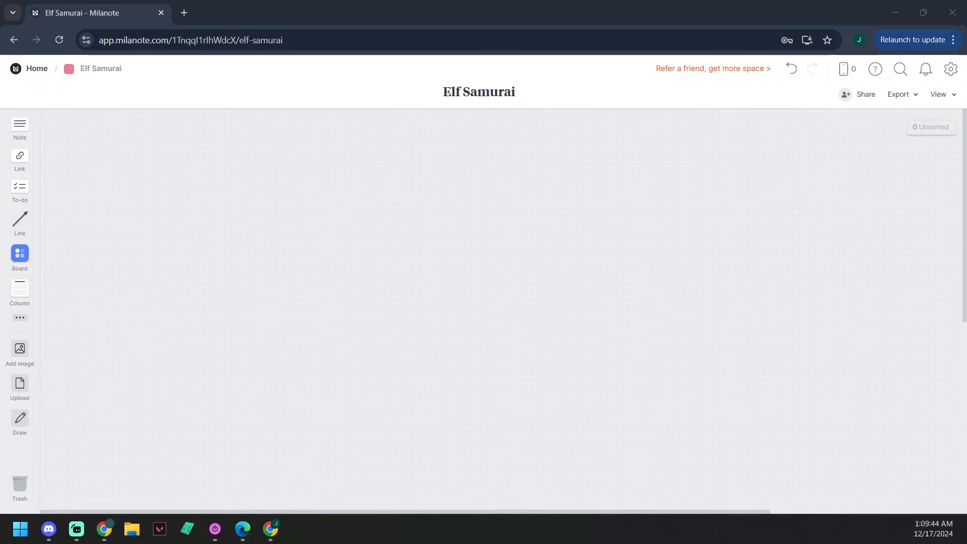
click(192, 10)
key(ctrl+w)
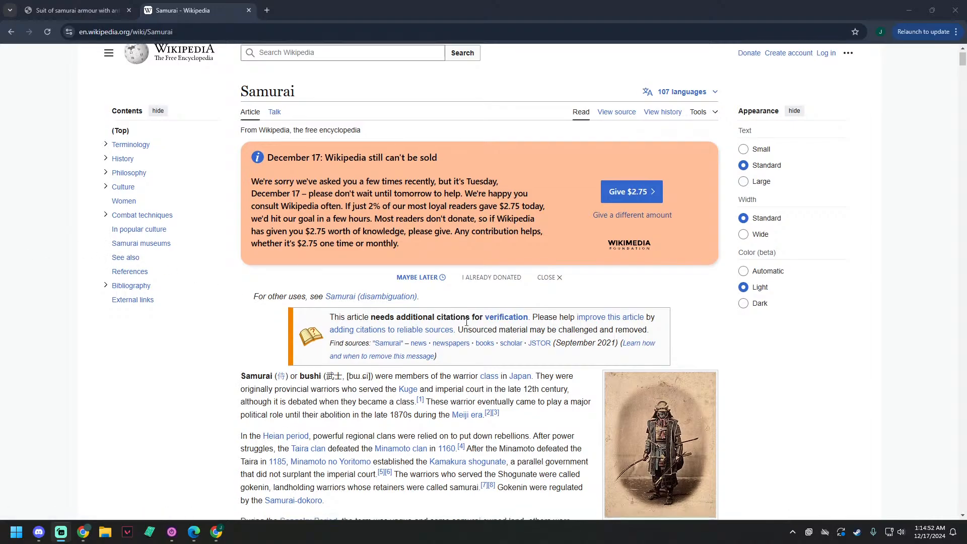
Step: Read through the introduction of the Samurai article on Wikipedia, down to the start of the Terminology section
scroll(472, 326, down, 1)
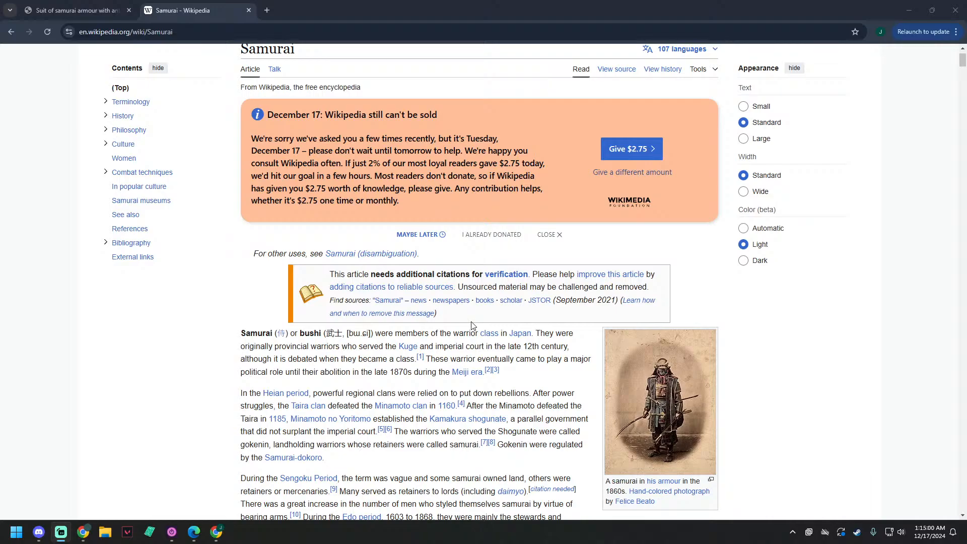
scroll(809, 369, down, 2)
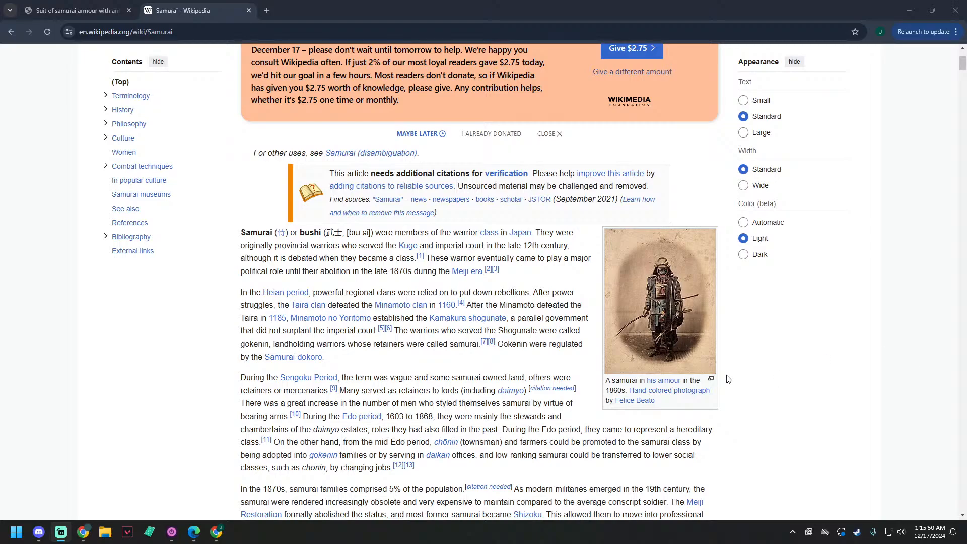
scroll(686, 382, down, 2)
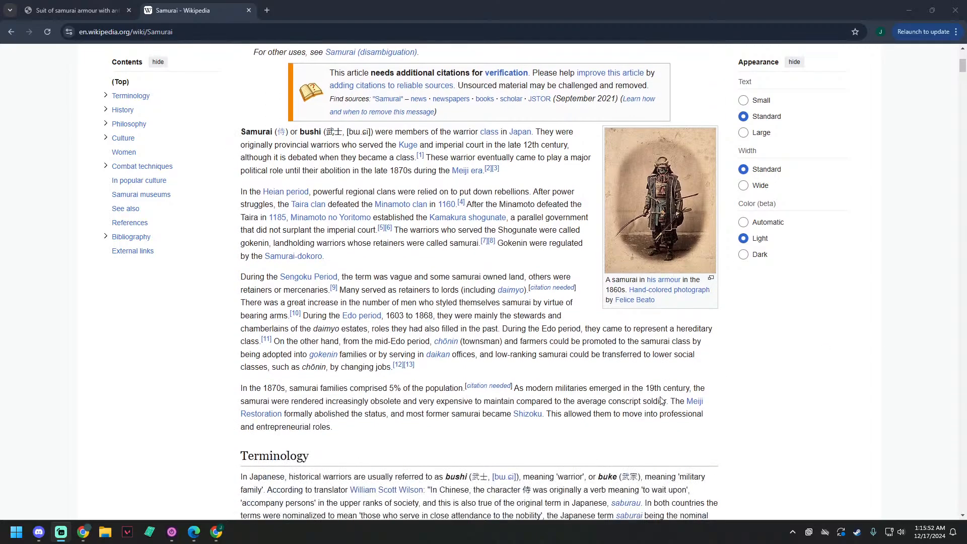
scroll(662, 400, down, 1)
click(704, 479)
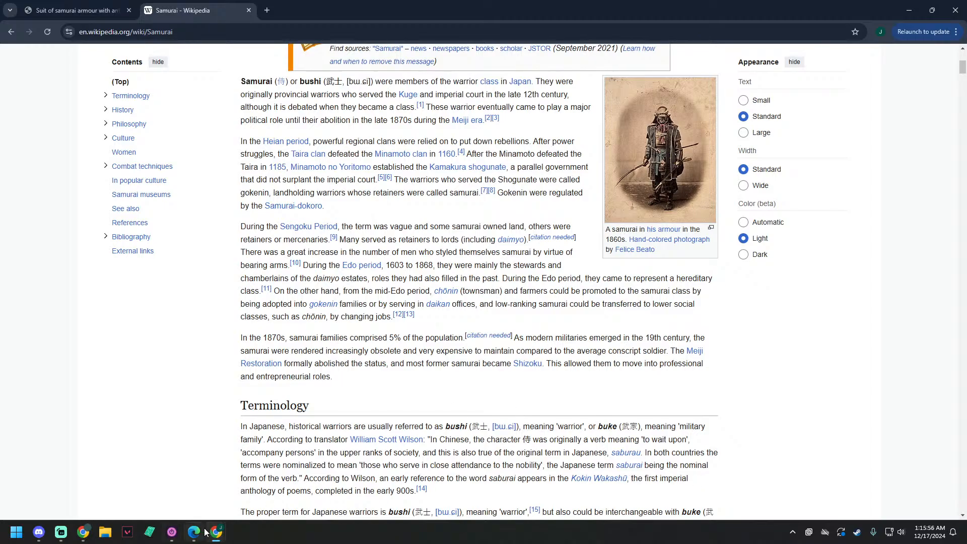
Step: Switch to the Milanote window with the Elf Samurai board and place it over the Wikipedia article
mouse_move(217, 534)
click(135, 479)
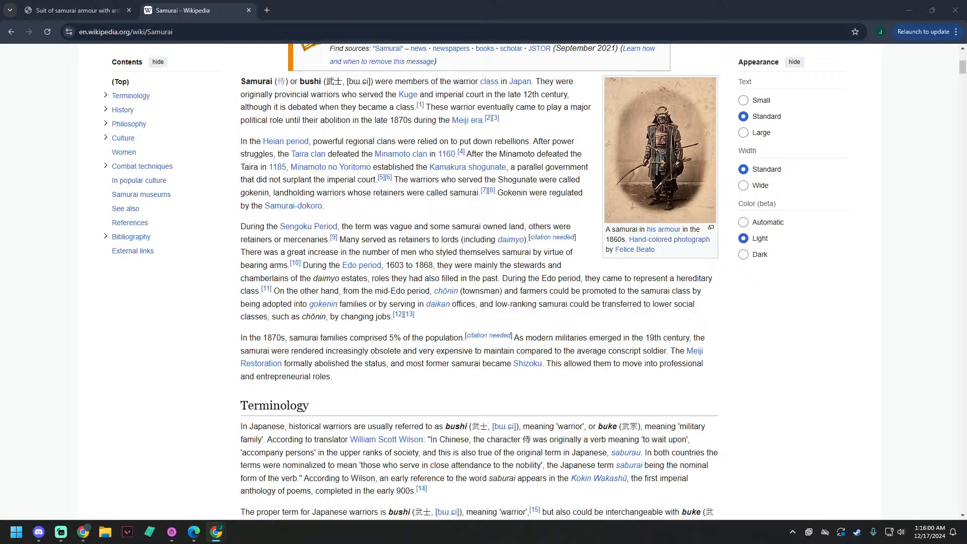
drag(0, 65, 744, 116)
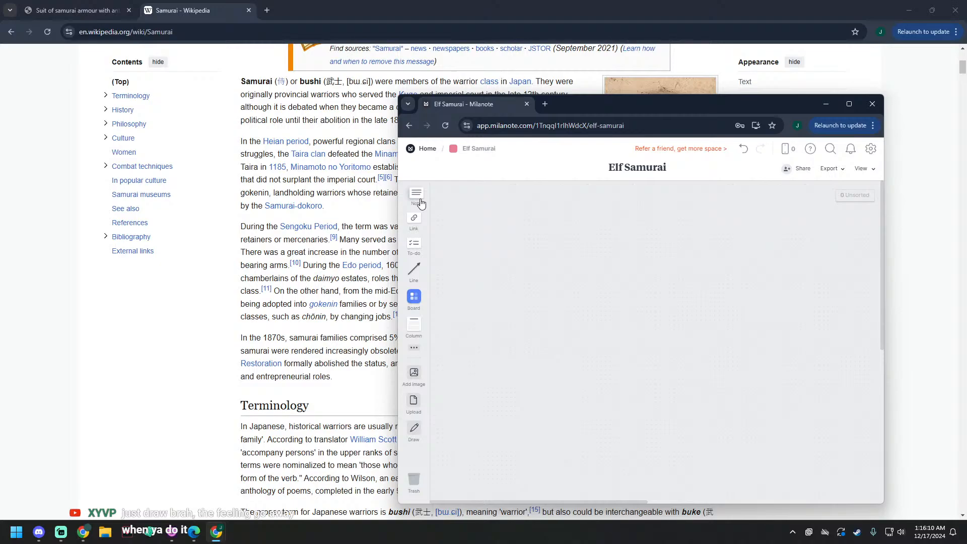
Step: Add a note near the upper left of the Elf Samurai board with the heading "Key Ideas" and start a bulleted list below it
drag(421, 203, 467, 209)
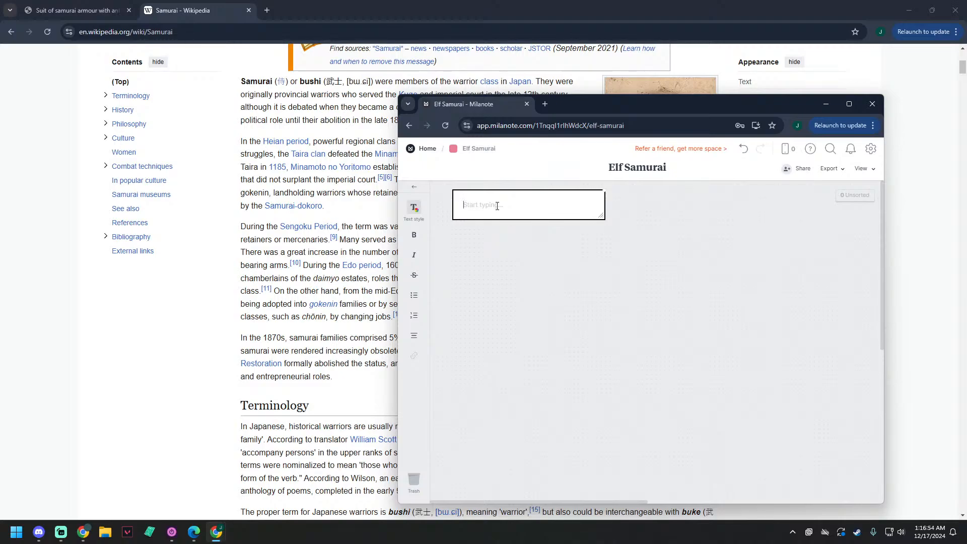
text(Key)
text(Ideas)
key(Return)
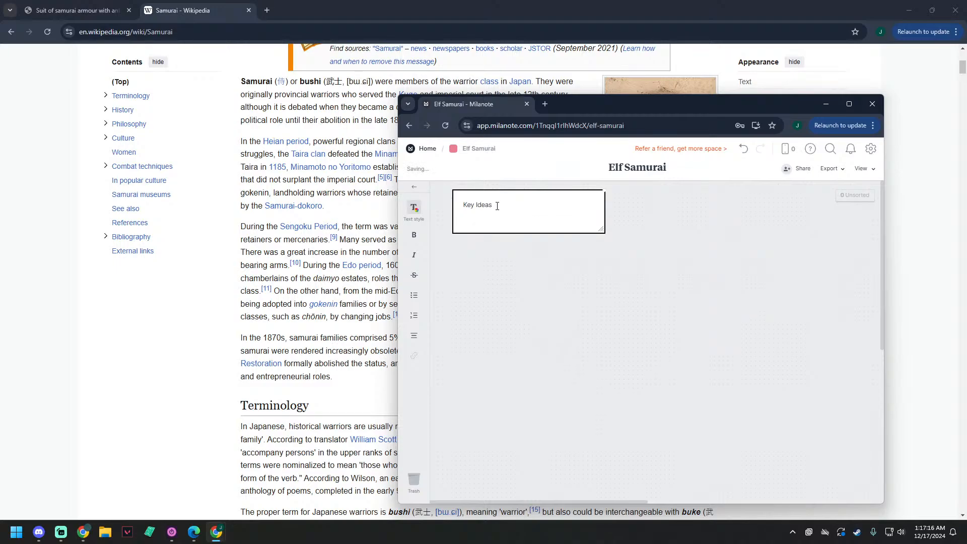
text(-)
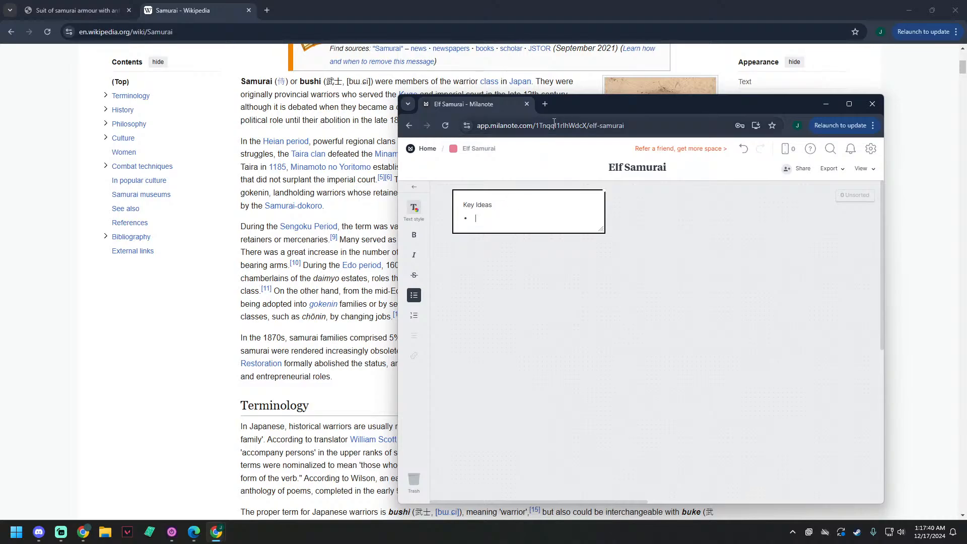
Step: Move the Milanote window away so the Samurai article is uncovered, and return to the Wikipedia window
drag(595, 108, 276, 130)
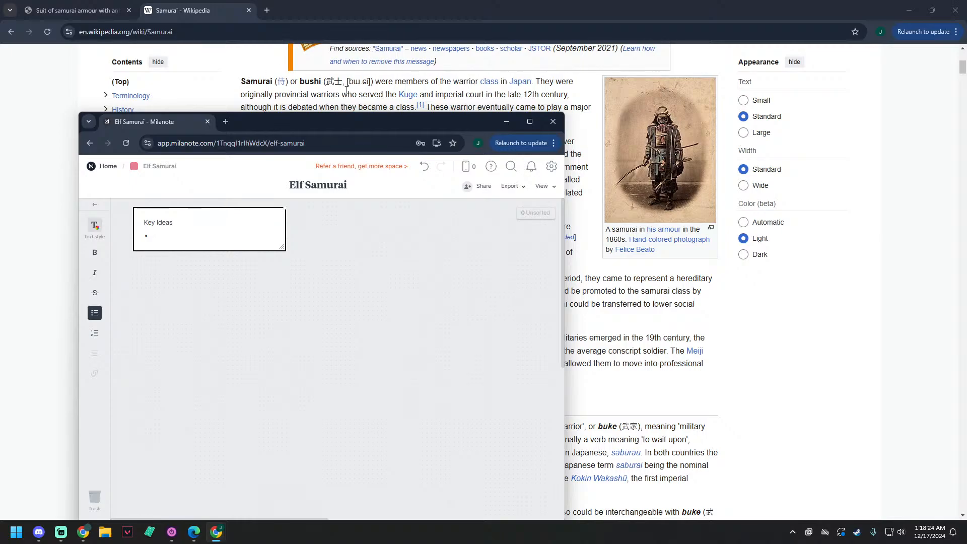
drag(315, 121, 0, 90)
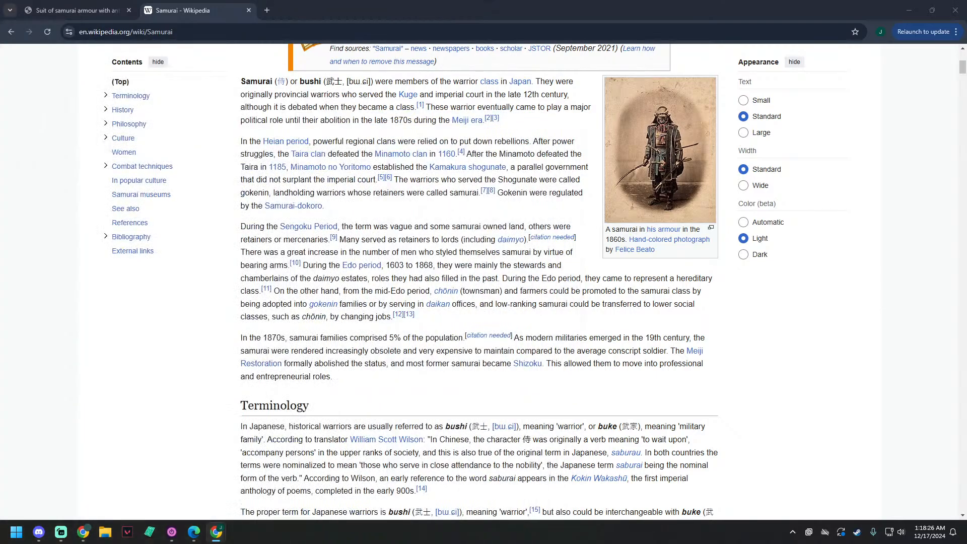
click(472, 4)
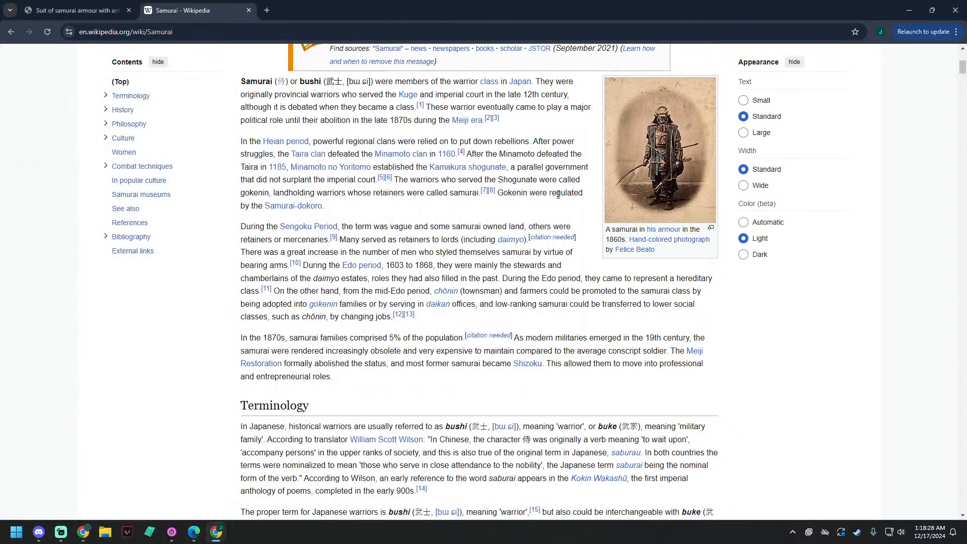
Step: Look through the Samurai article's text and pictures from Terminology through the History periods up to the Mongol invasions
scroll(558, 194, down, 4)
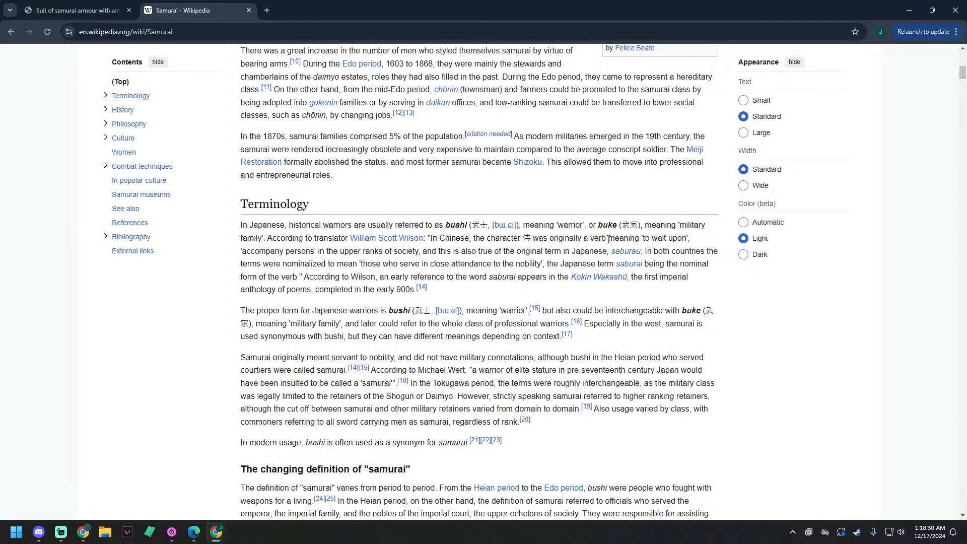
scroll(608, 239, down, 11)
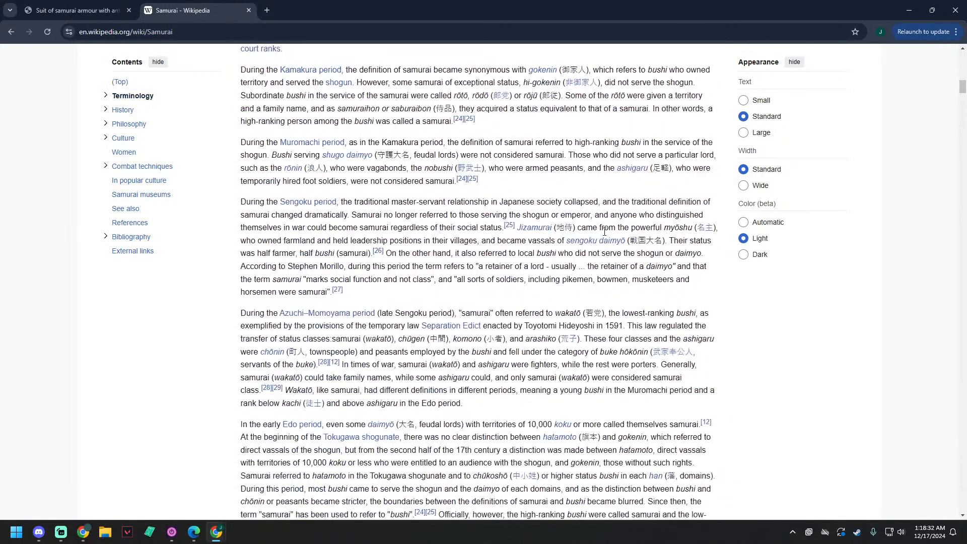
scroll(604, 232, down, 4)
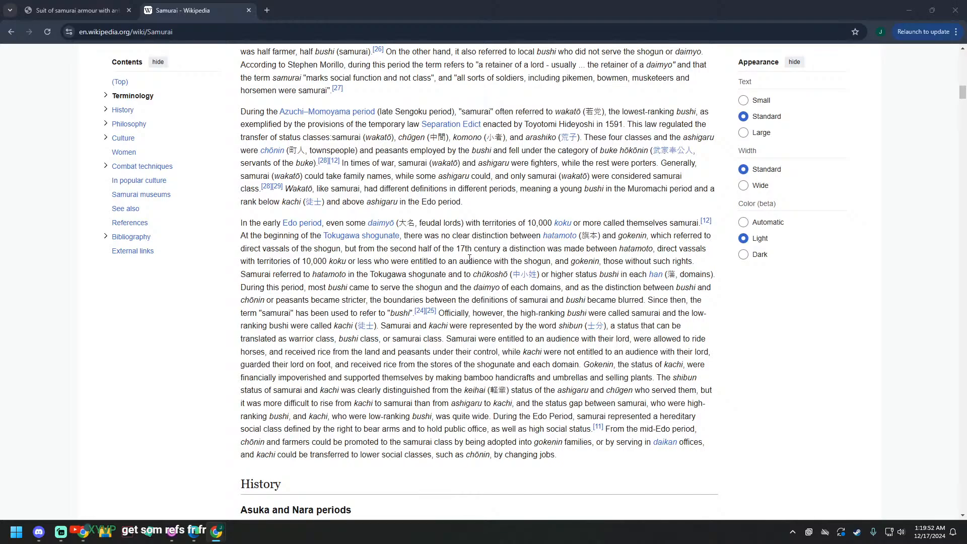
scroll(714, 189, down, 10)
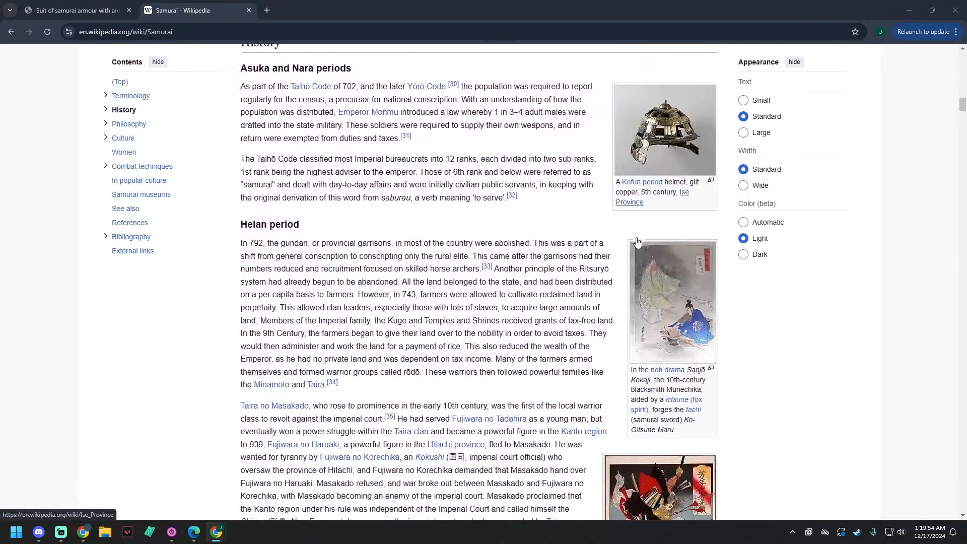
mouse_move(631, 140)
scroll(619, 251, down, 2)
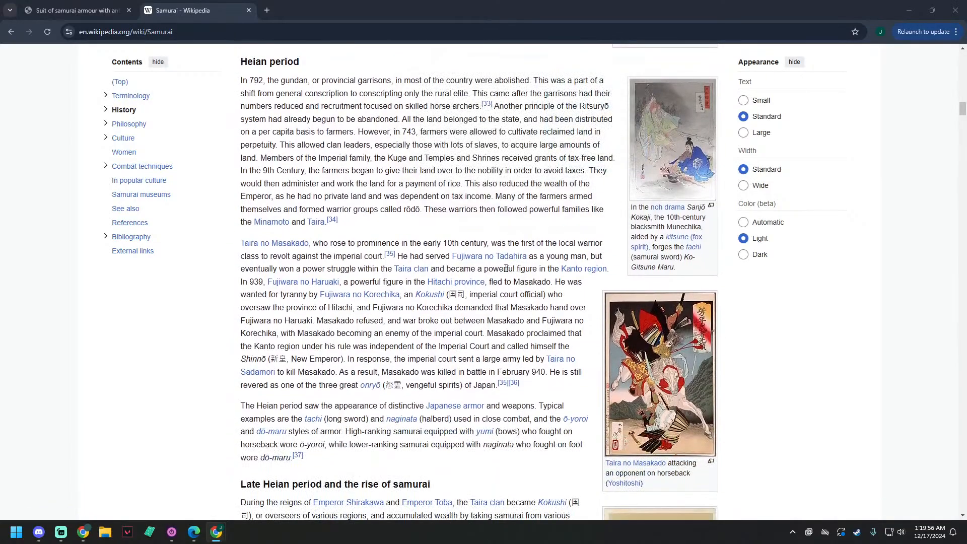
scroll(394, 229, down, 3)
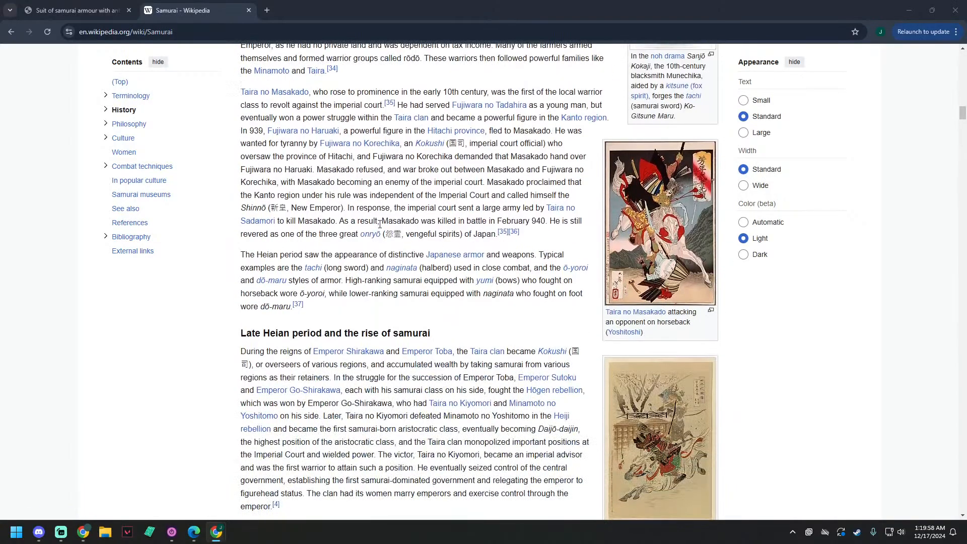
scroll(377, 223, down, 2)
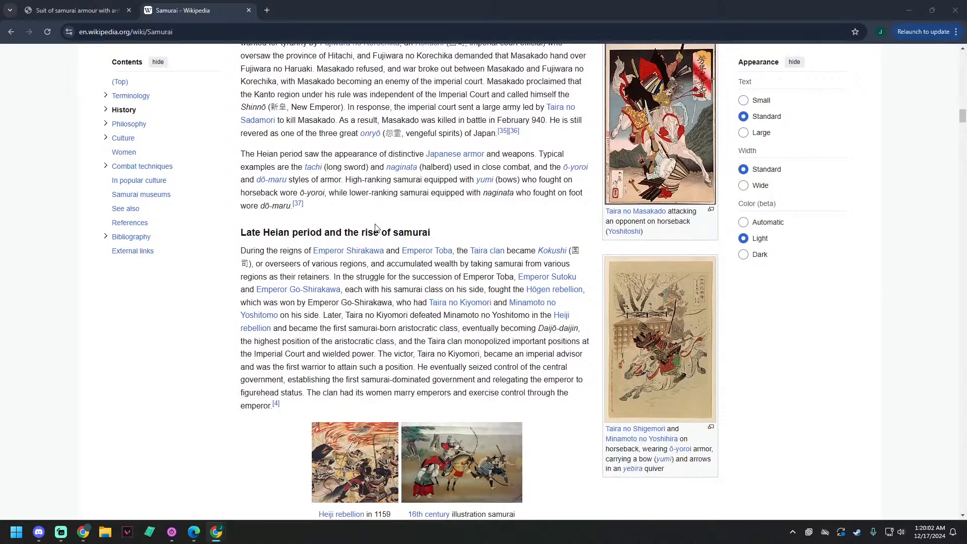
scroll(375, 228, down, 1)
scroll(375, 228, down, 4)
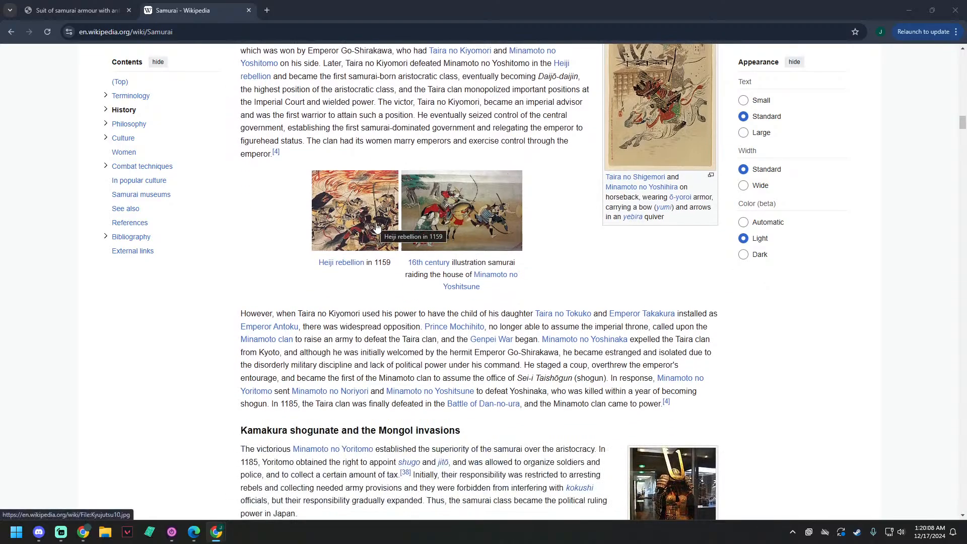
scroll(385, 212, down, 2)
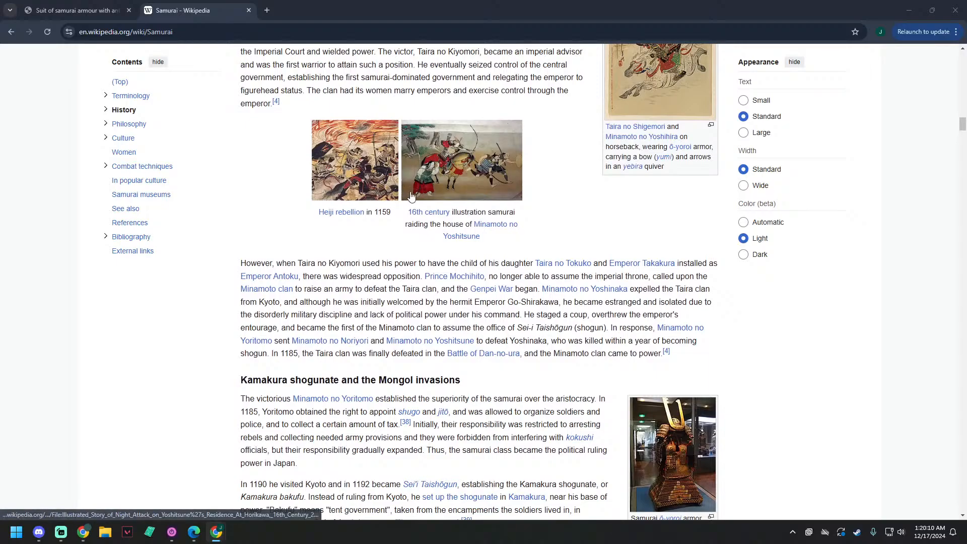
scroll(413, 194, down, 2)
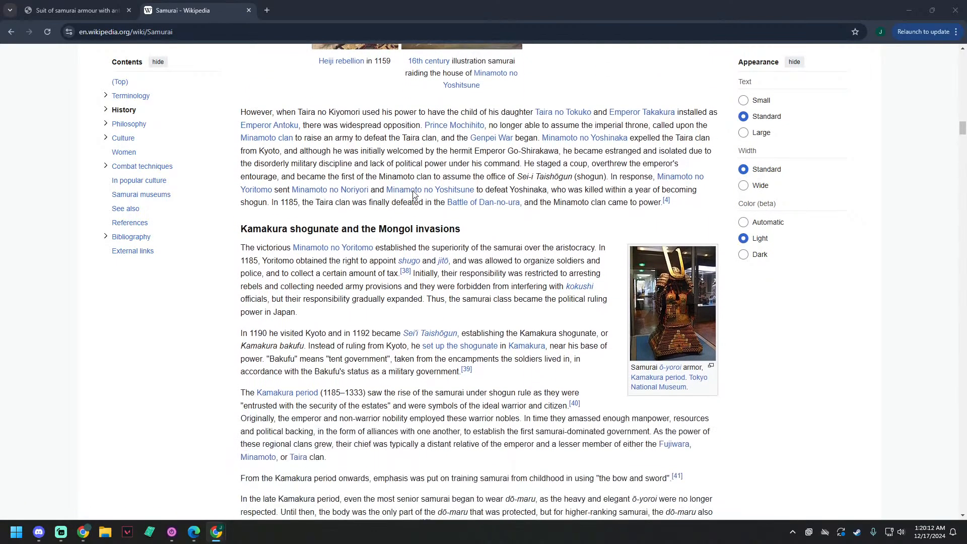
scroll(413, 194, down, 5)
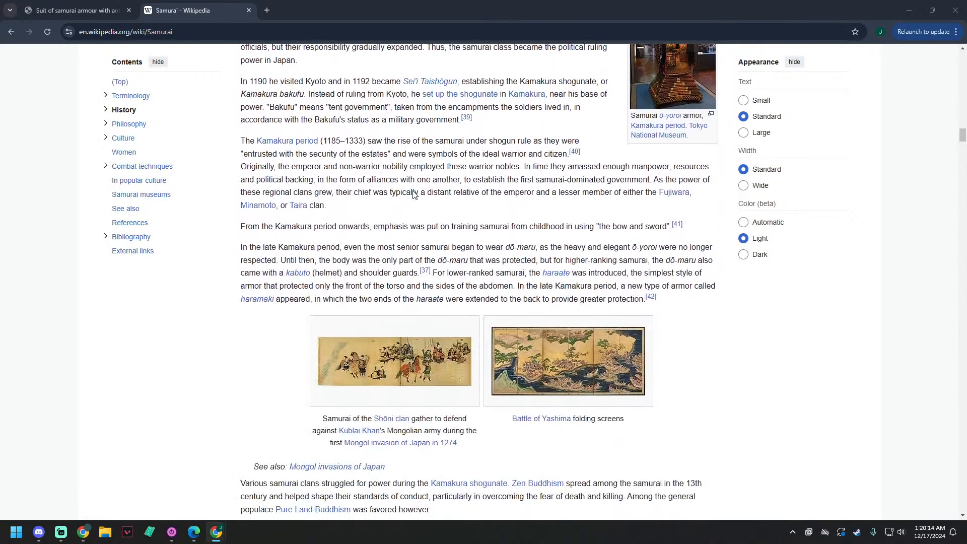
scroll(412, 195, down, 5)
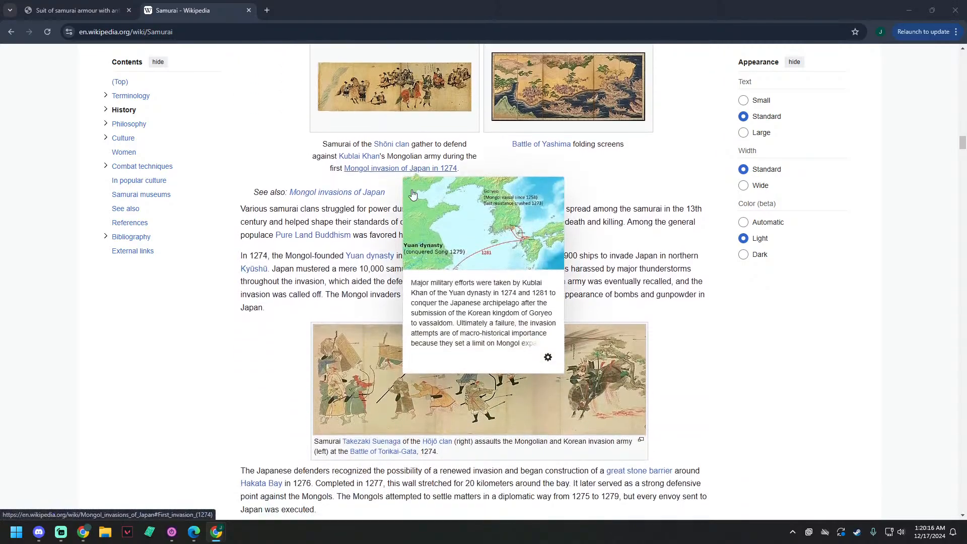
Step: Look through the Samurai article's history text and pictures from the Mongol invasions to the start of the Tokugawa shogunate section
scroll(229, 302, down, 5)
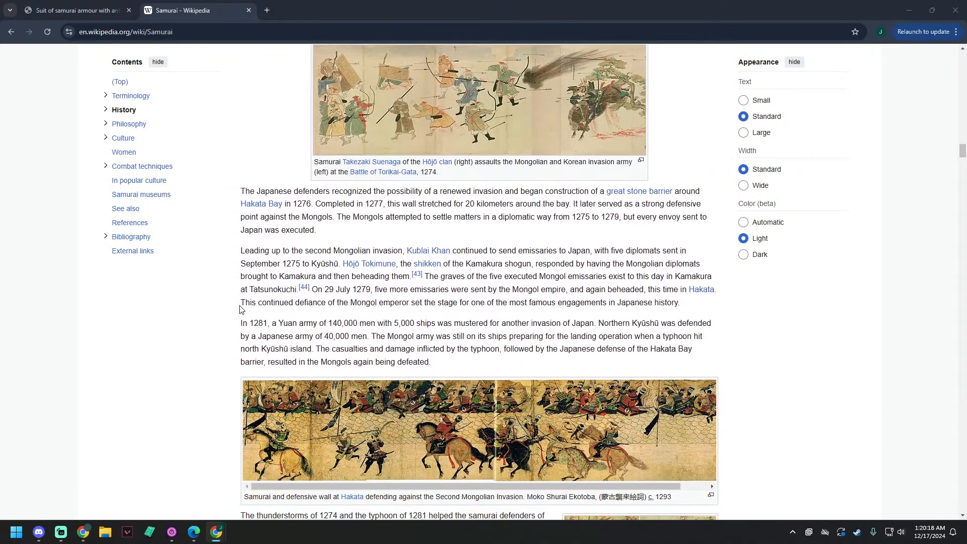
scroll(254, 301, down, 8)
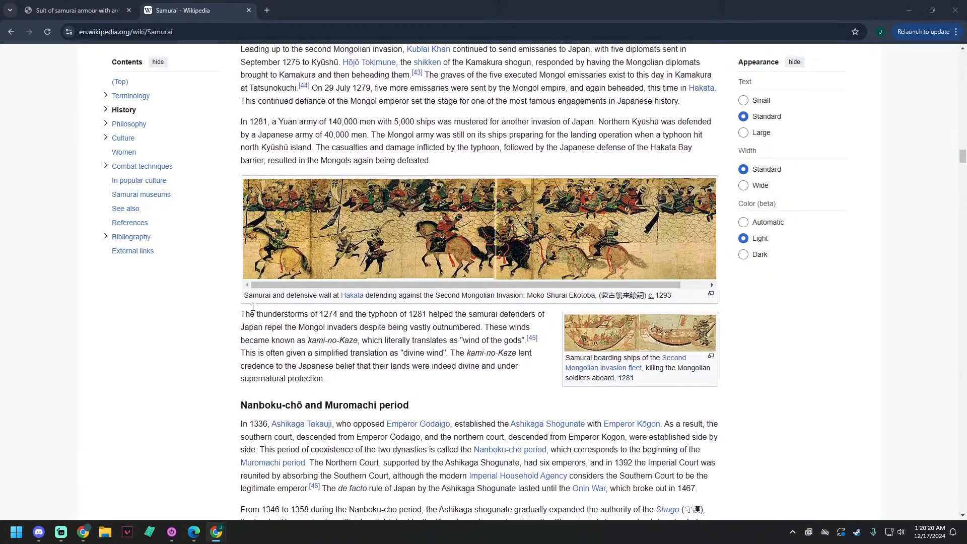
scroll(253, 306, down, 10)
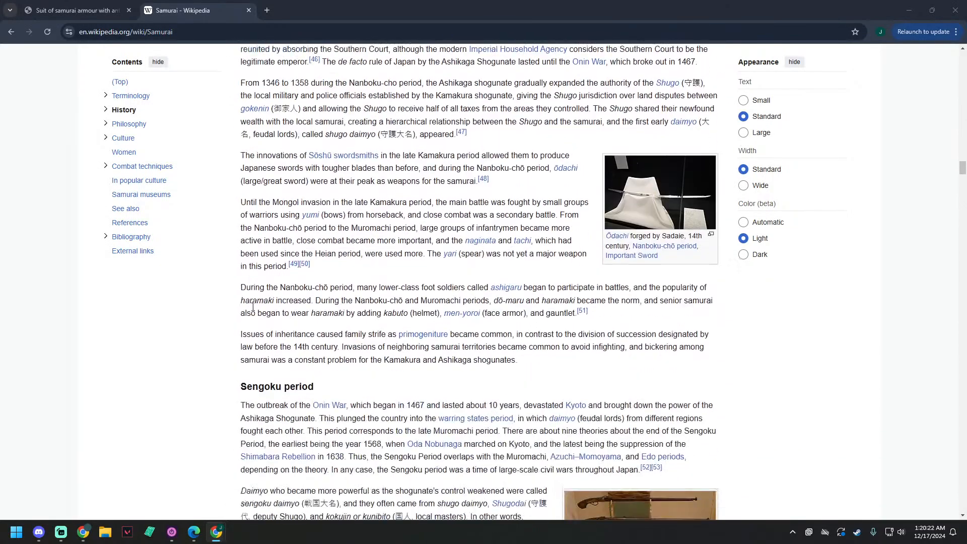
scroll(254, 309, down, 11)
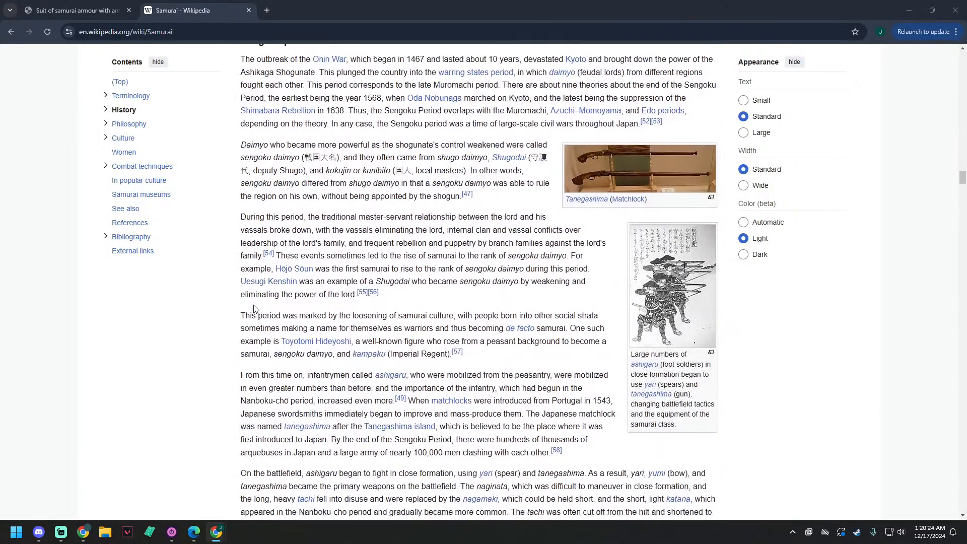
scroll(254, 308, down, 15)
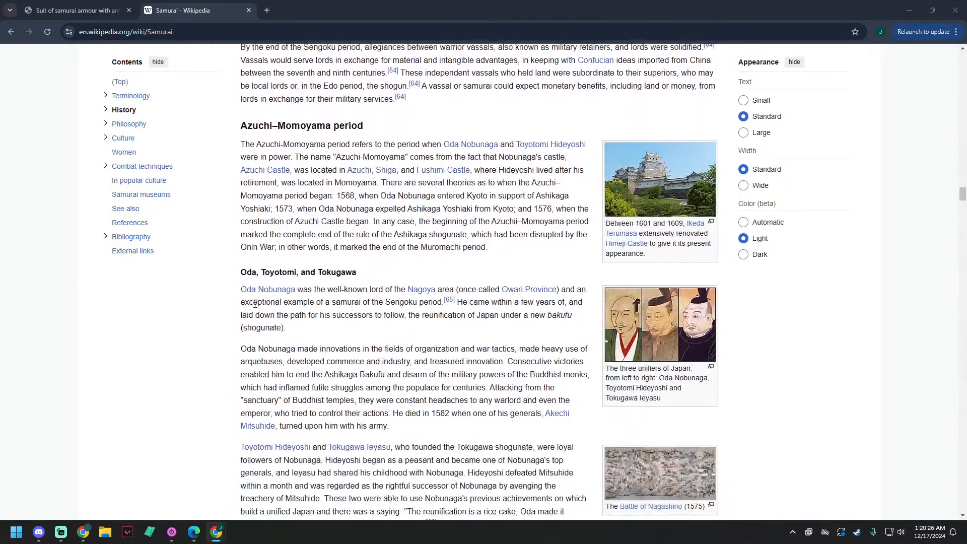
scroll(255, 305, down, 5)
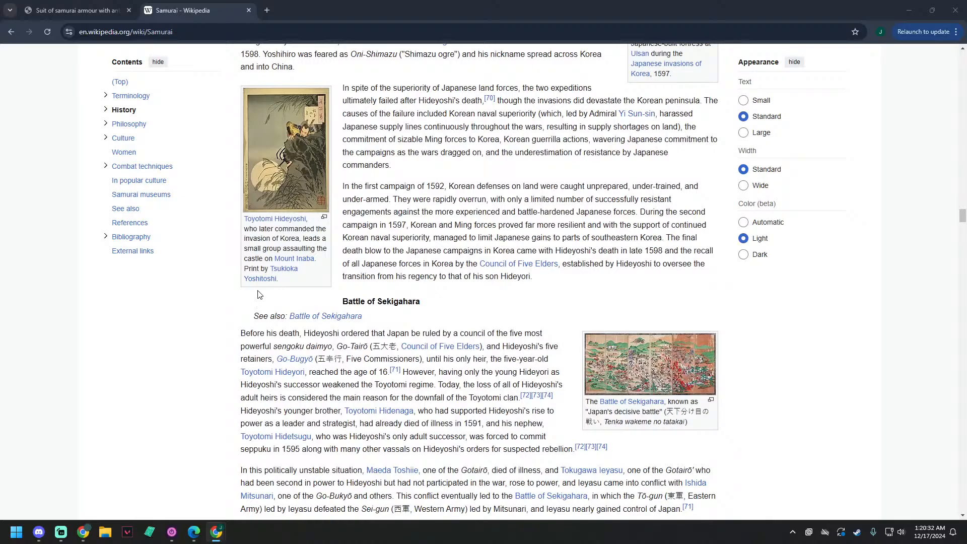
scroll(259, 294, down, 3)
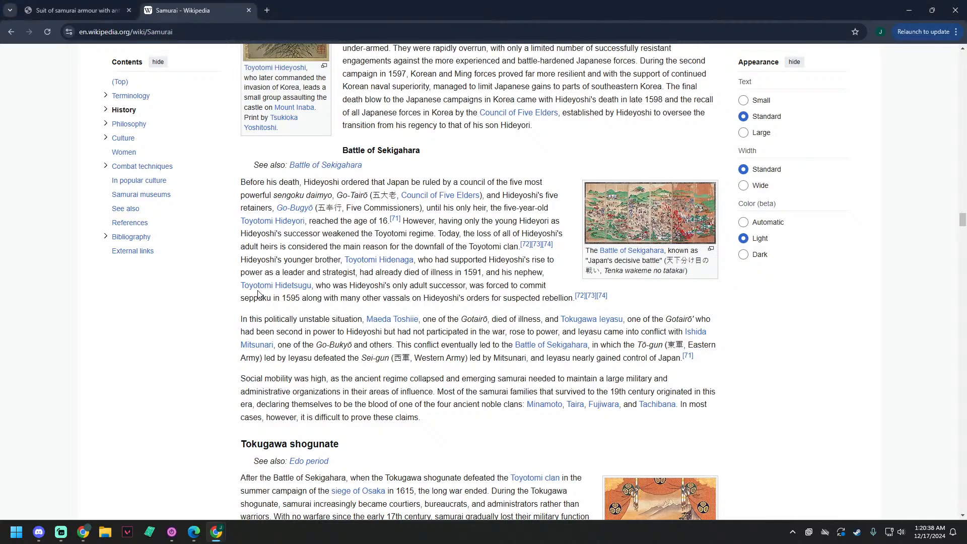
right_click(257, 292)
key(Escape)
scroll(202, 291, down, 1)
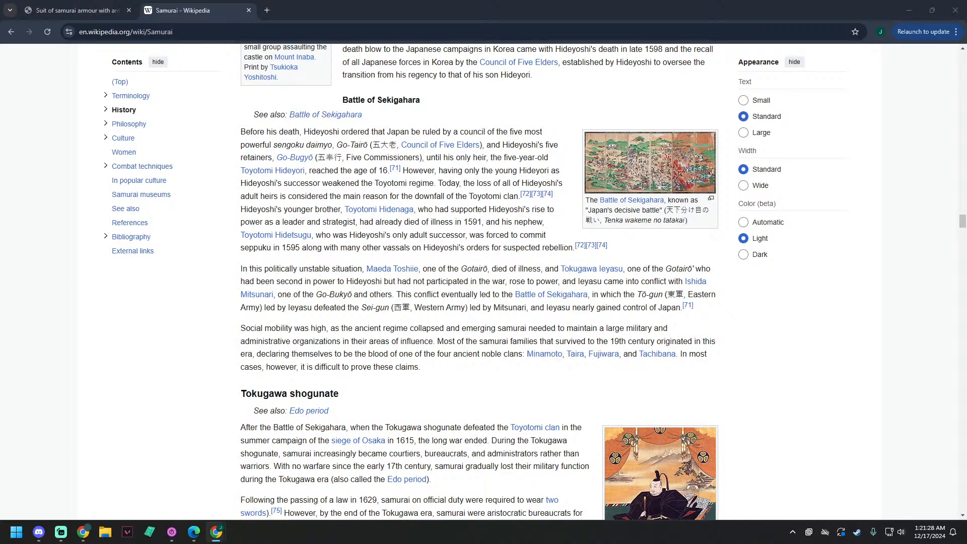
Step: Move the Wikipedia window aside and look over the "steampunk samurai" image results for costume and armor ideas
drag(0, 5, 468, 3)
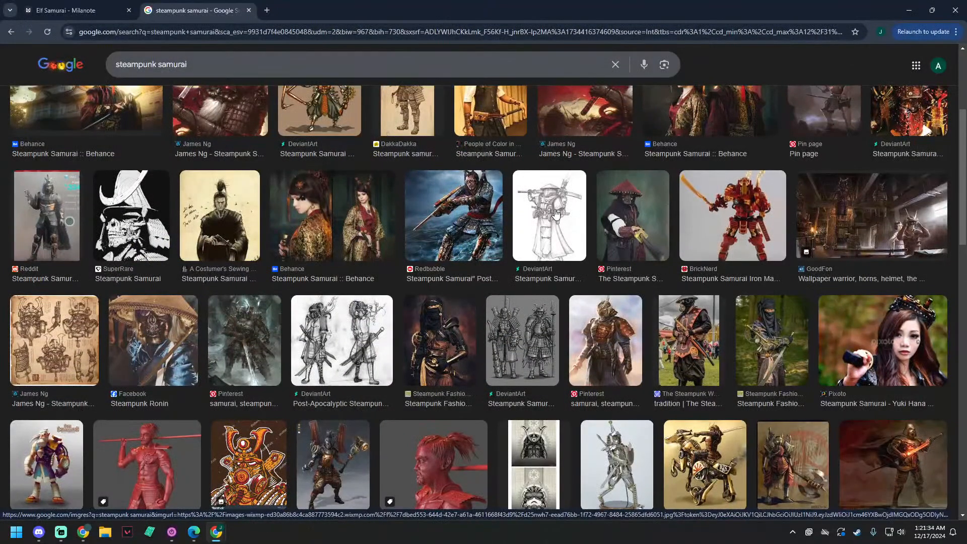
scroll(556, 214, up, 4)
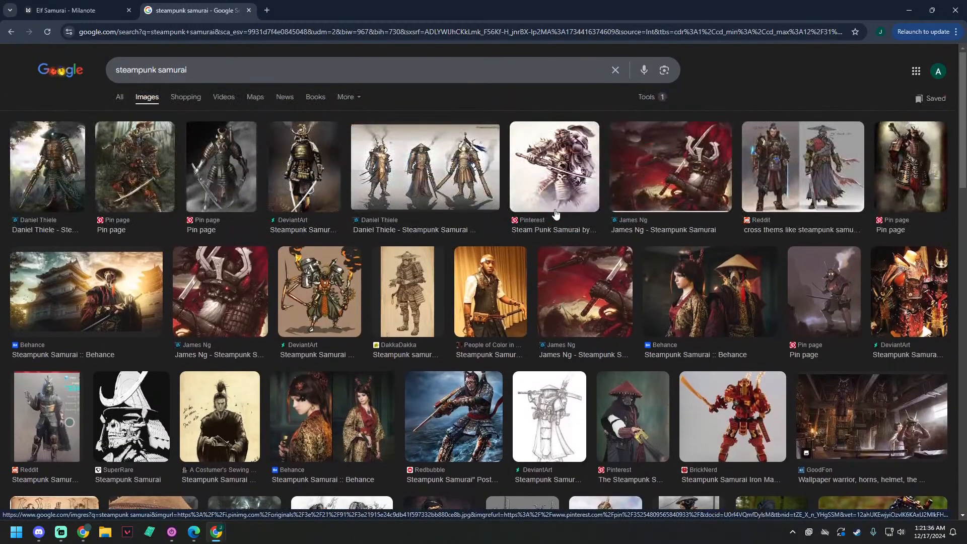
click(158, 70)
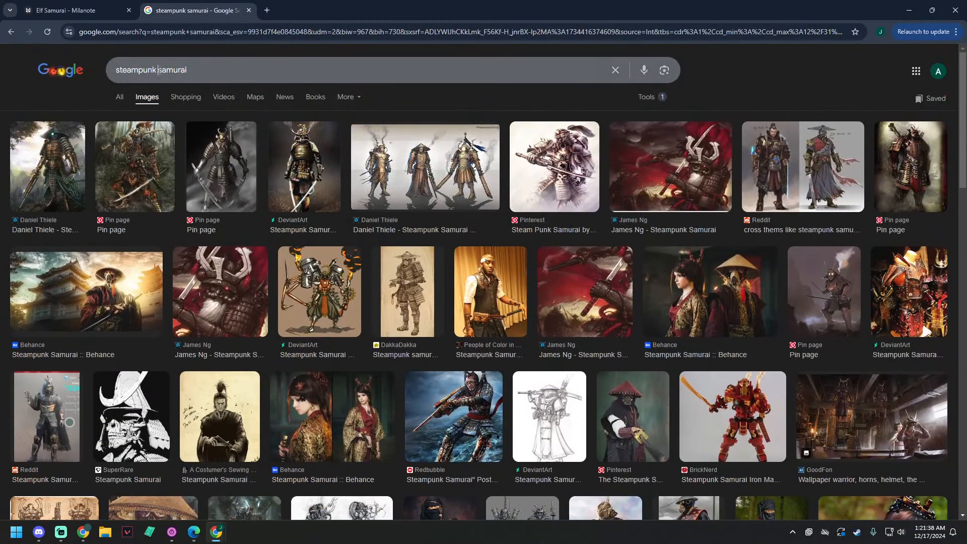
double_click(151, 70)
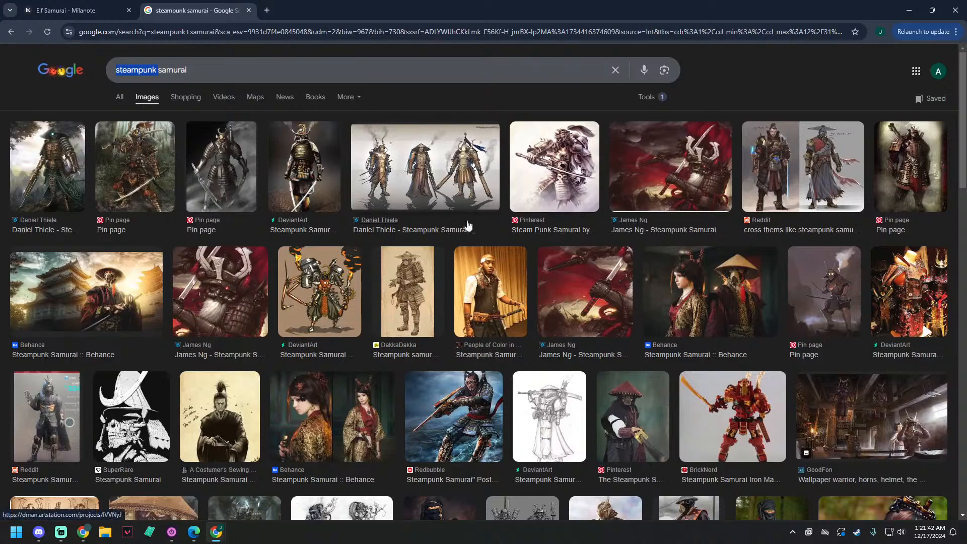
scroll(252, 248, down, 2)
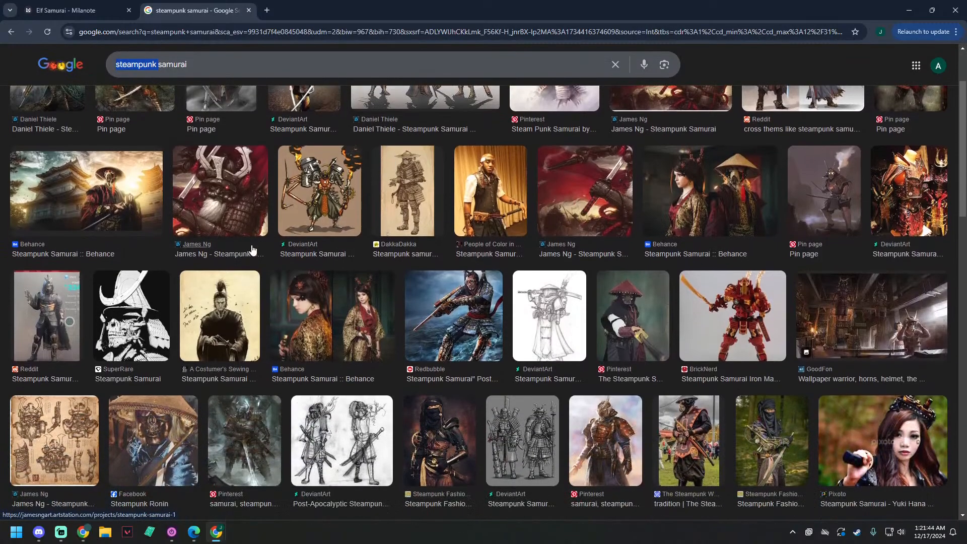
scroll(252, 249, up, 2)
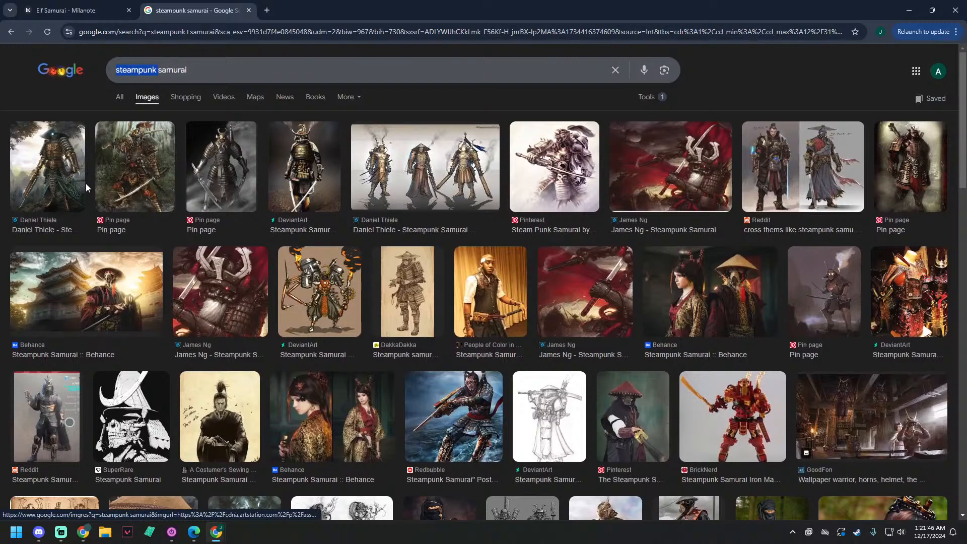
scroll(415, 283, down, 1)
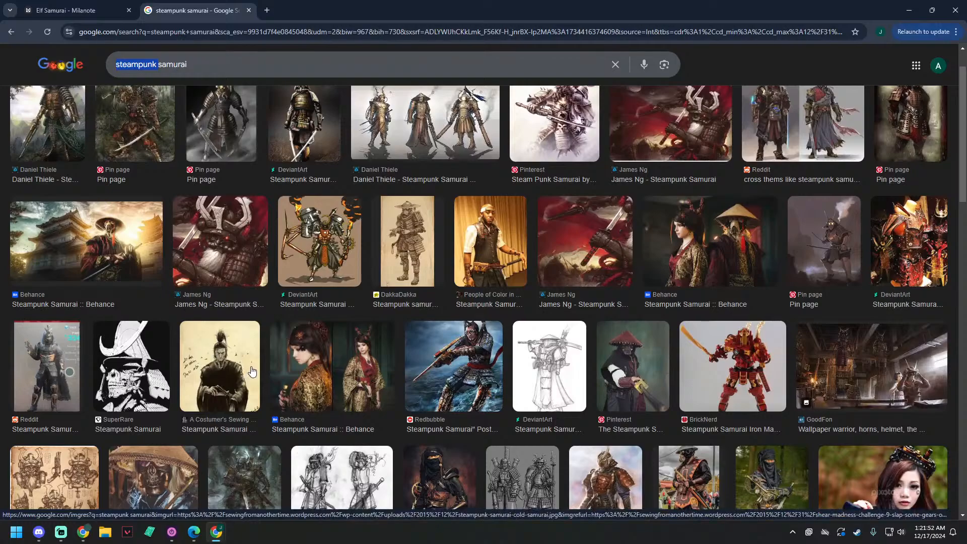
scroll(252, 372, down, 1)
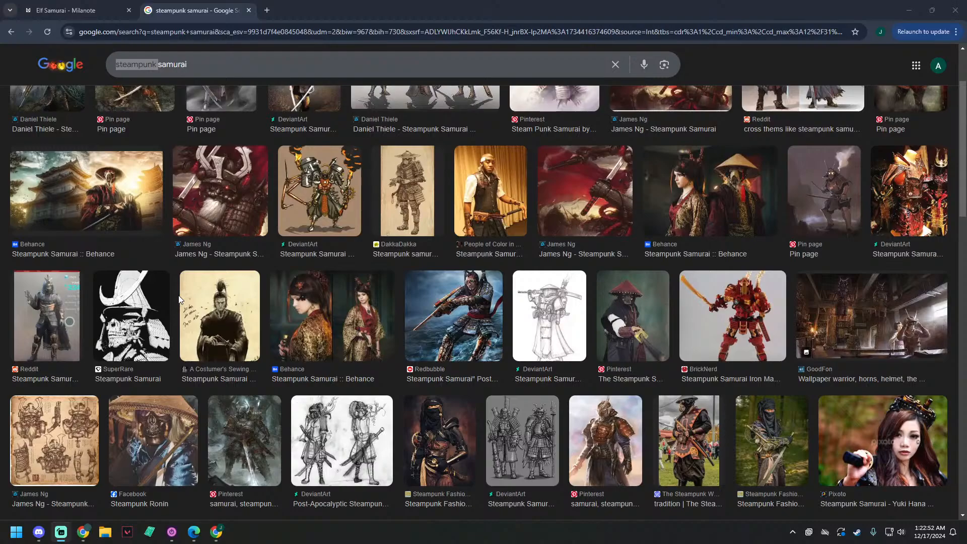
scroll(365, 342, up, 2)
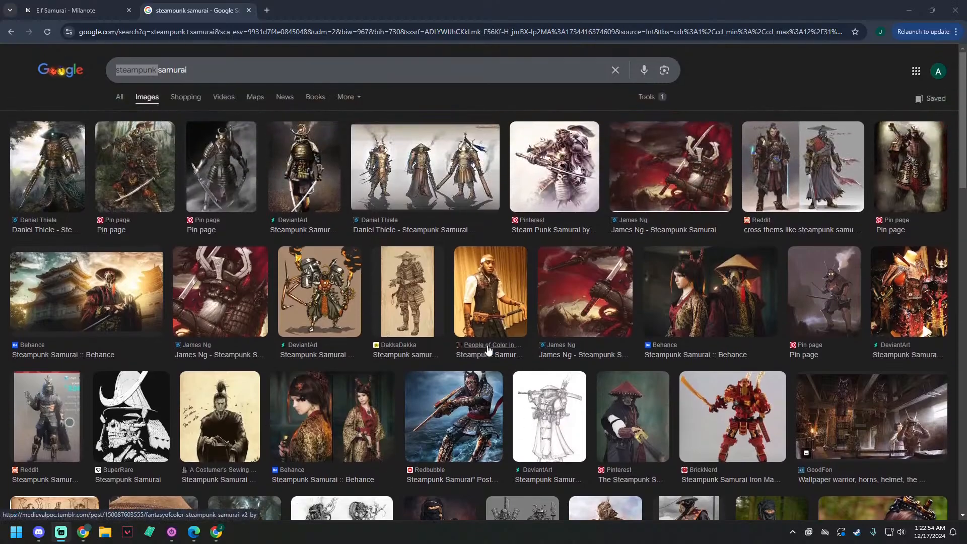
scroll(365, 343, down, 8)
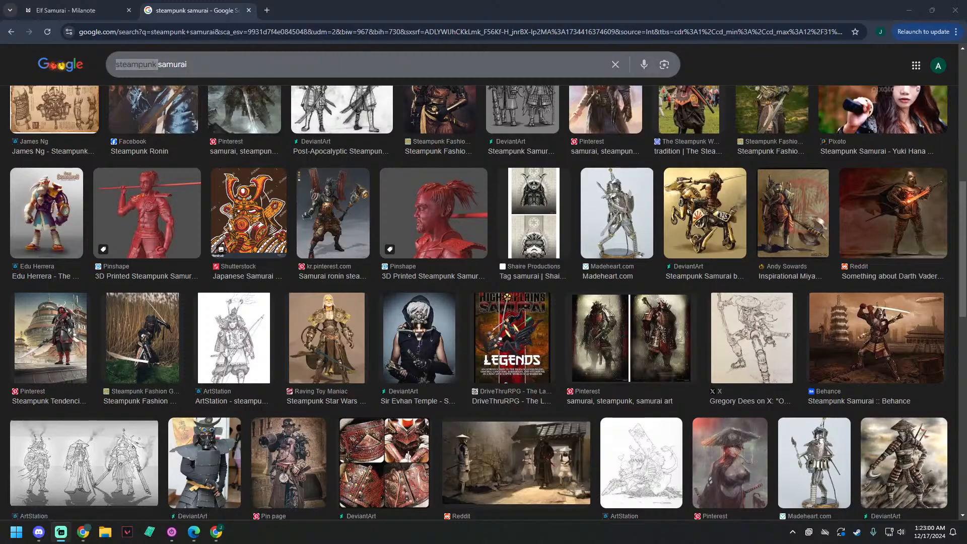
Step: Close the "steampunk samurai" image search and return to the Elf Samurai board
key(alt+Tab)
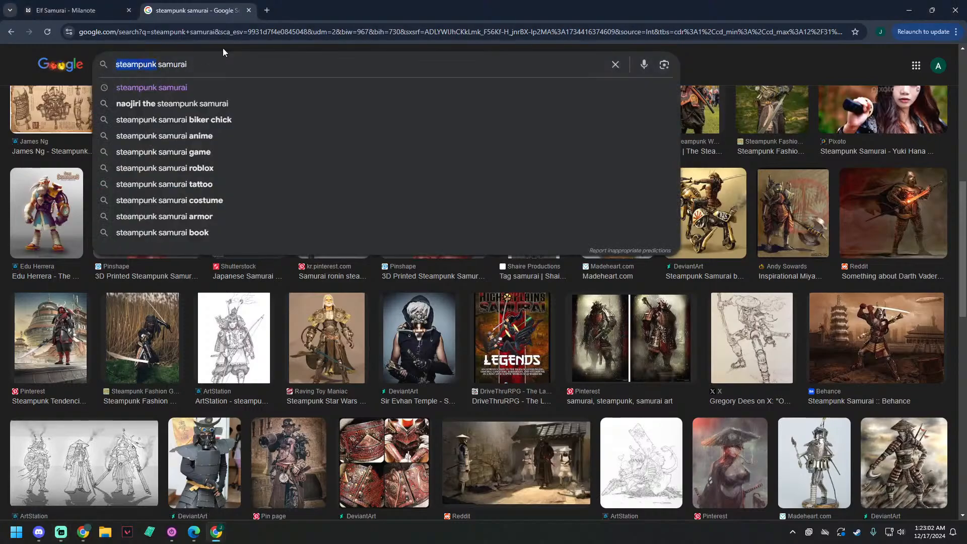
click(223, 49)
key(ctrl+w)
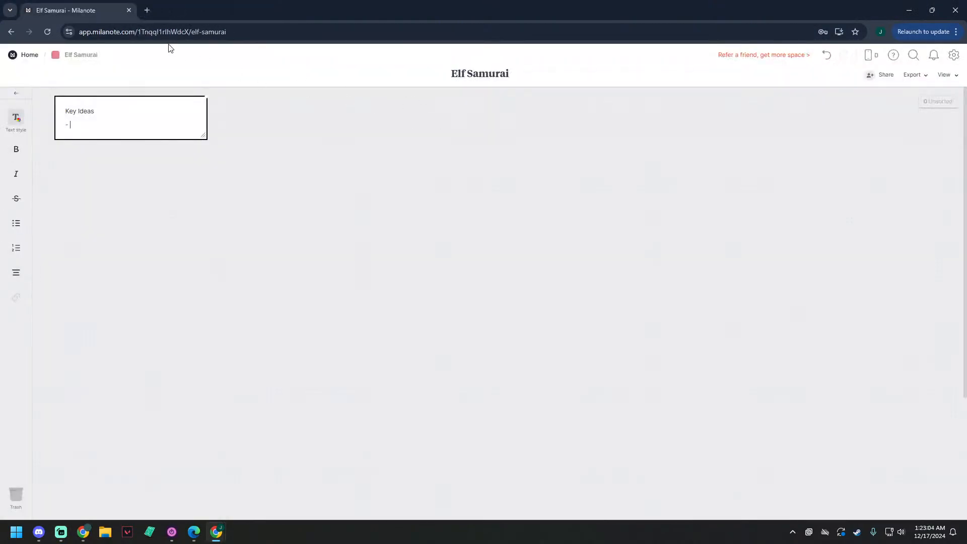
Step: Run a Google image search for "samurai" in a new browser tab
click(146, 10)
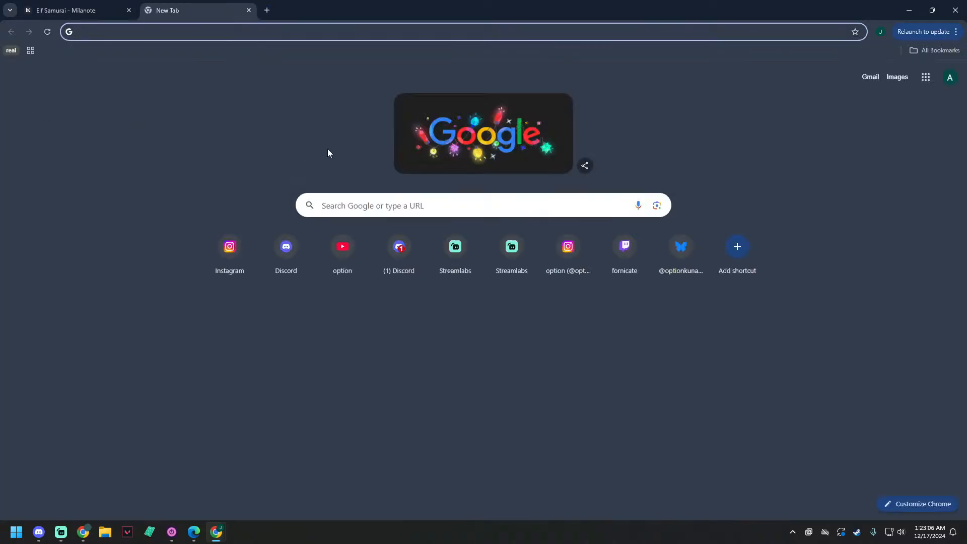
text(samurai)
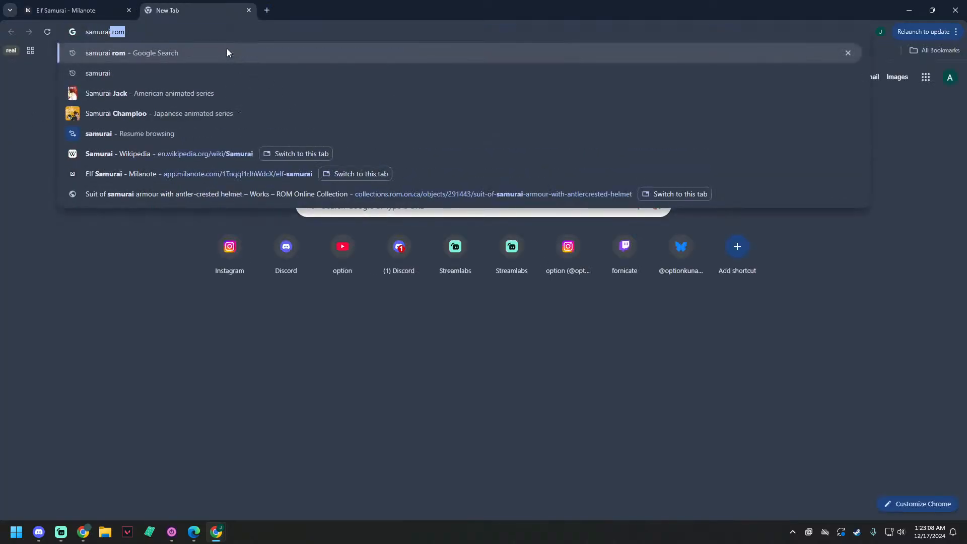
key(BackSpace)
key(Return)
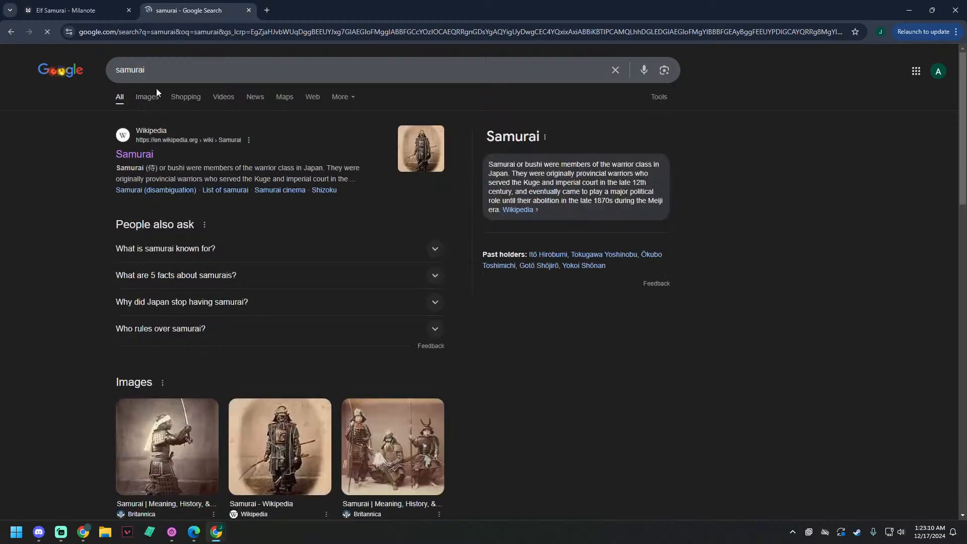
click(150, 97)
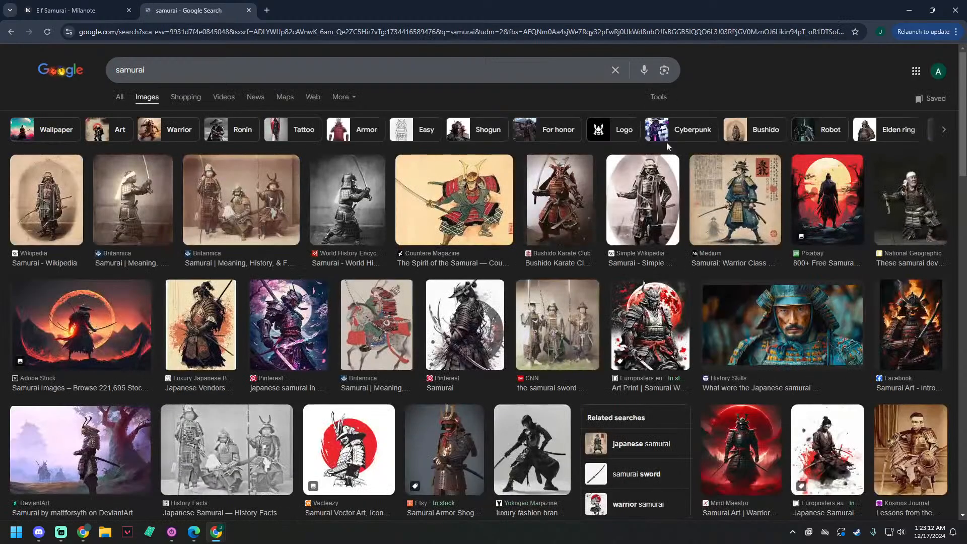
Step: Open the Britannica photo result of three armored samurai in a separate tab, staying on the image results
click(358, 101)
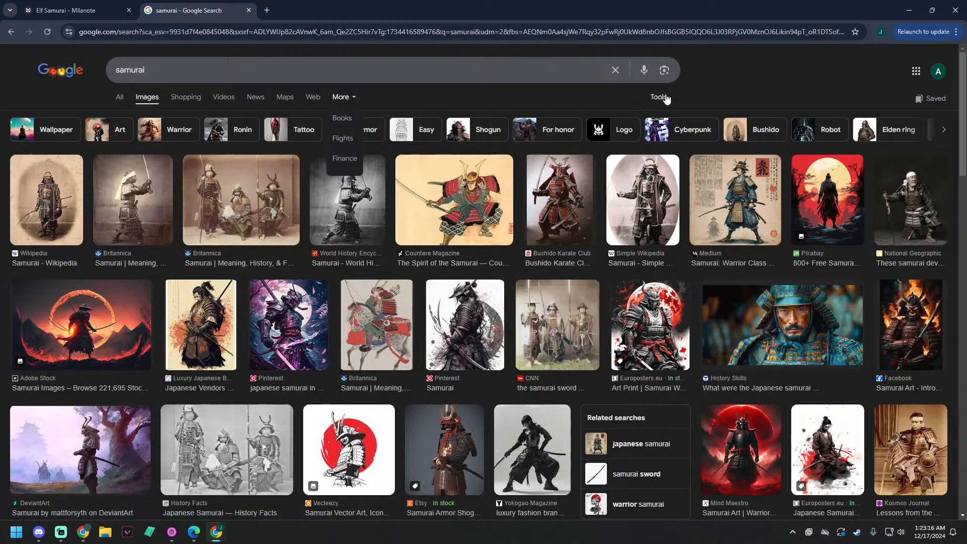
click(540, 102)
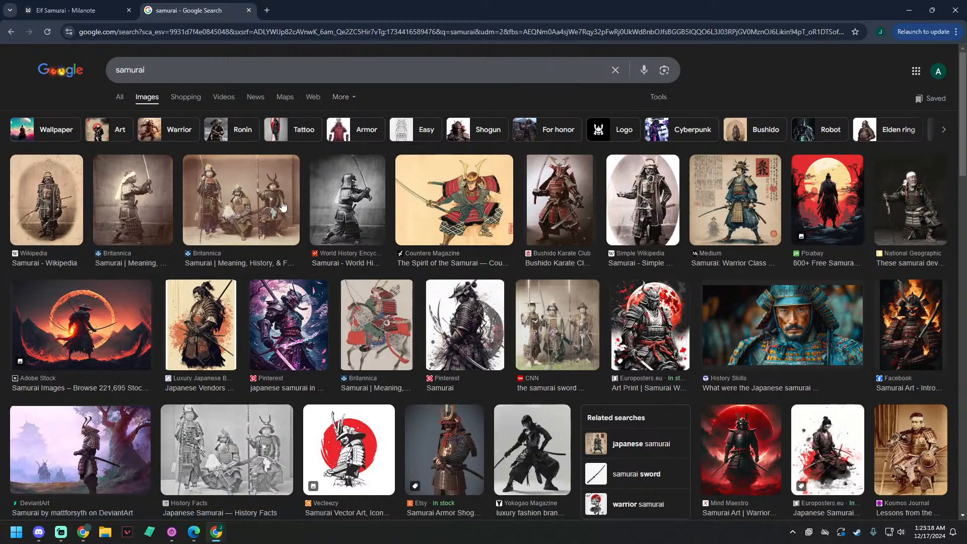
middle_click(248, 239)
right_click(614, 101)
click(549, 102)
Step: Try to limit the samurai image results to a custom date range with 9/9/2024 as both start and end date
click(657, 98)
mouse_move(690, 133)
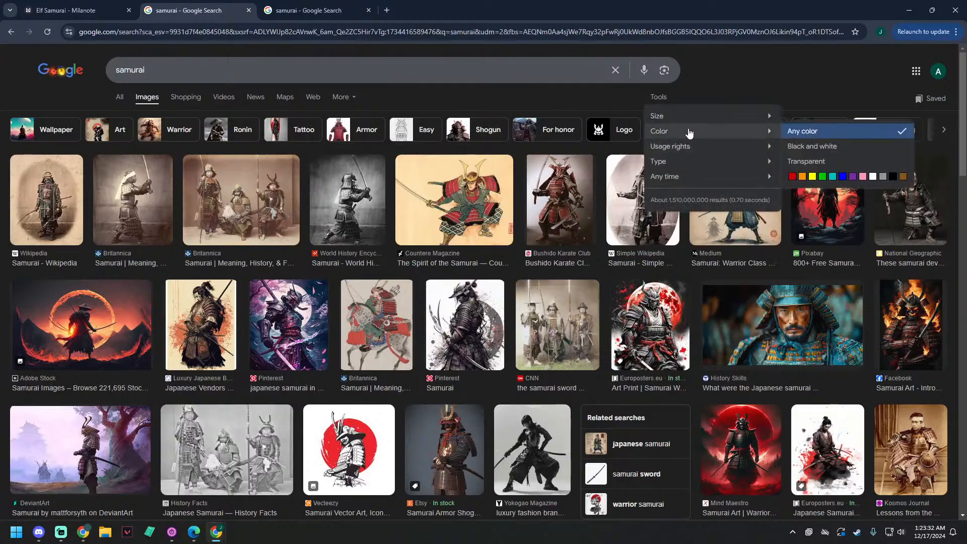
mouse_move(665, 176)
click(810, 252)
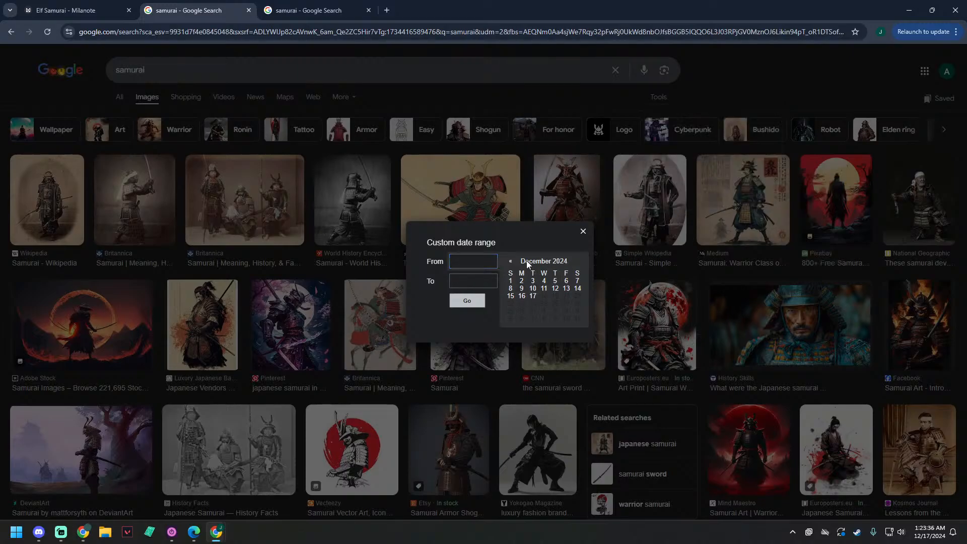
click(511, 261)
click(511, 261)
click(512, 261)
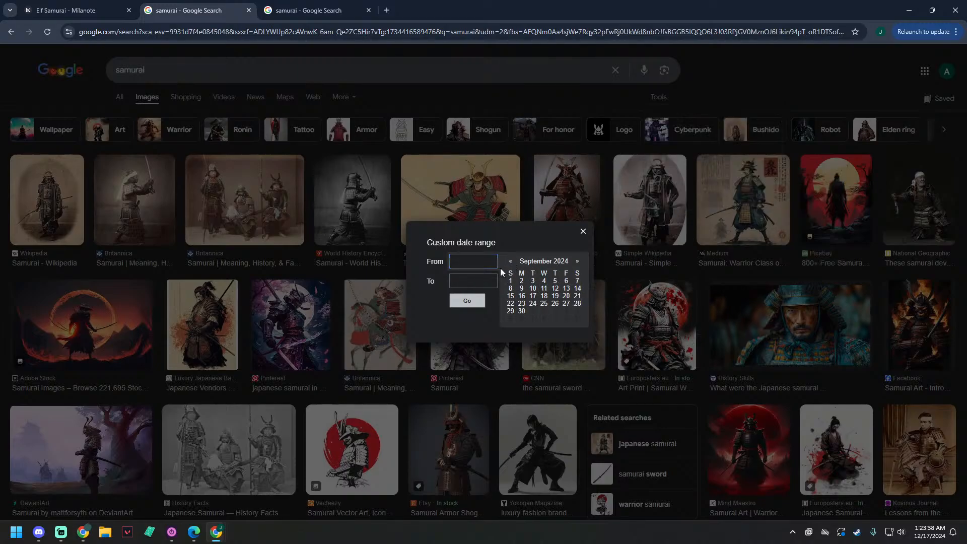
click(522, 291)
drag(477, 261, 384, 258)
click(464, 280)
text(9/9/2024)
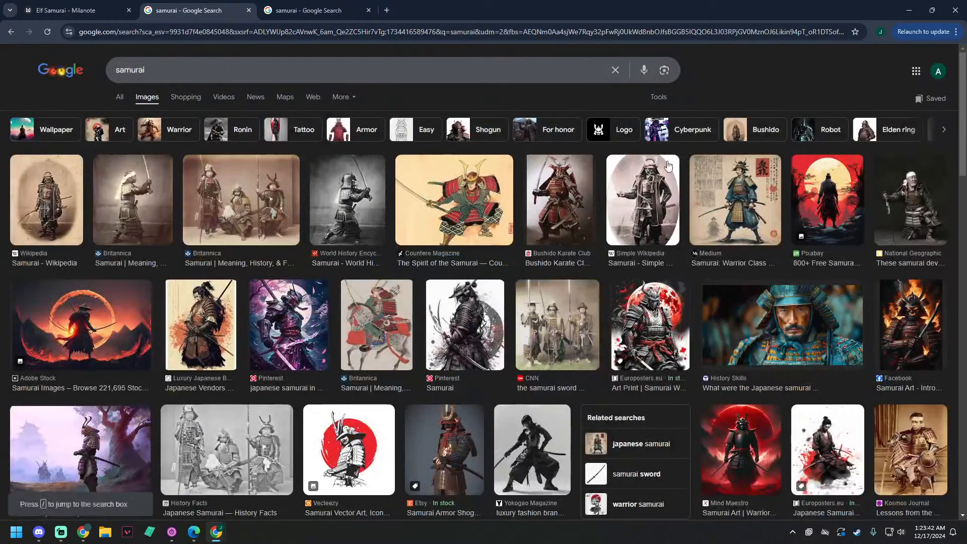
Step: Filter the samurai image results by a custom date range with an empty start date and 9/31/2019 as the end date
click(662, 102)
mouse_move(691, 177)
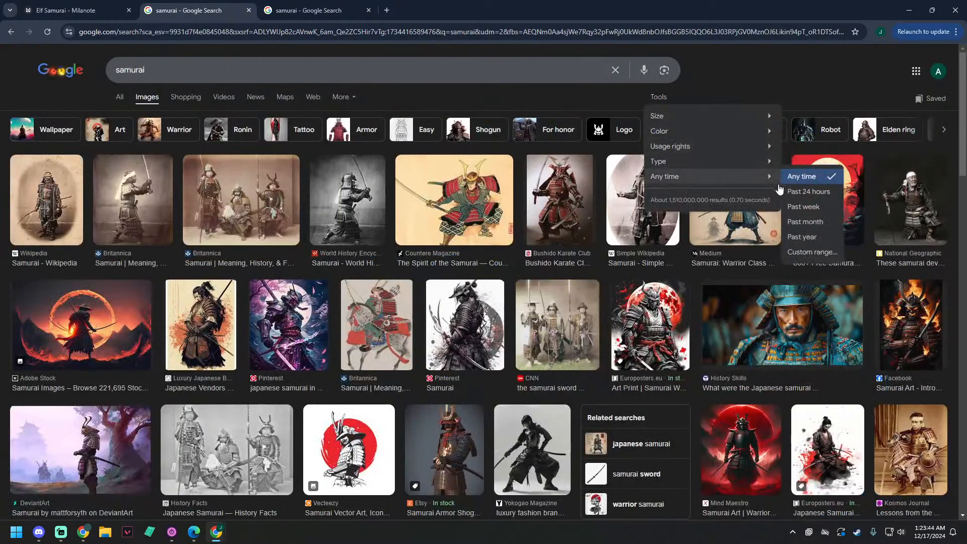
click(812, 252)
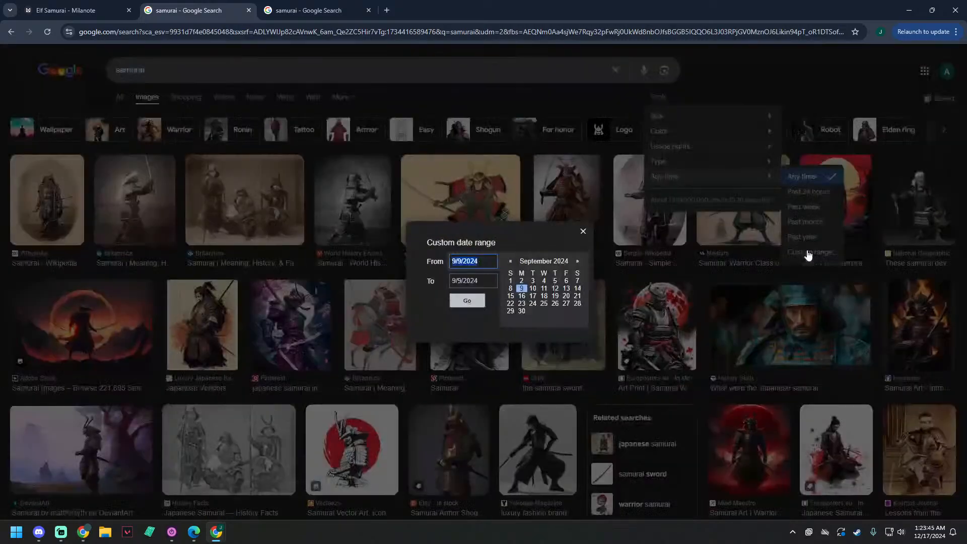
double_click(475, 263)
key(ctrl+a)
key(BackSpace)
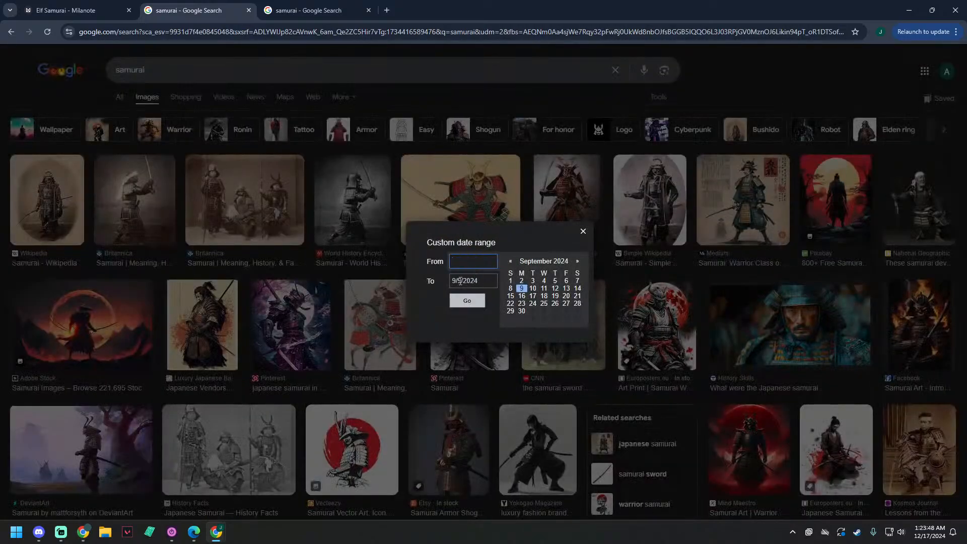
click(474, 280)
click(486, 283)
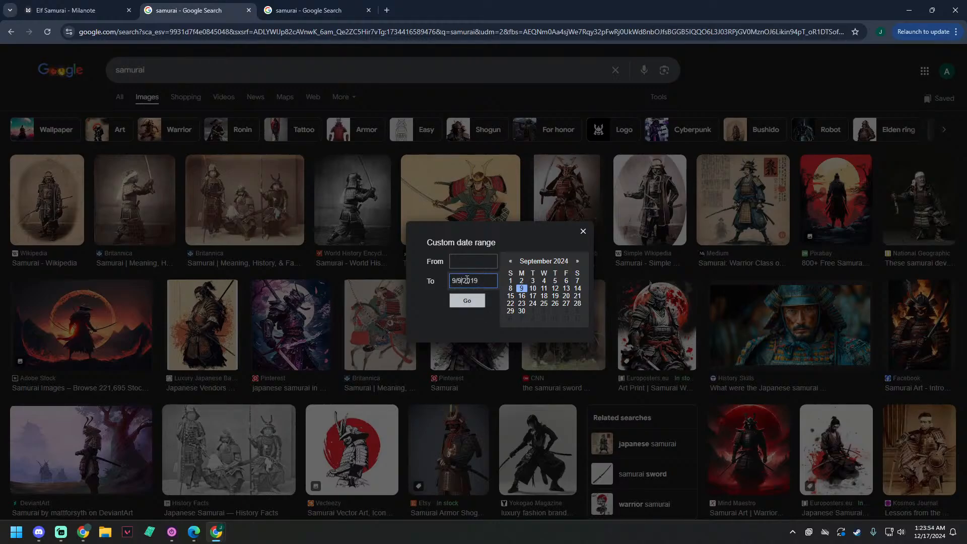
key(BackSpace)
text(31)
key(Return)
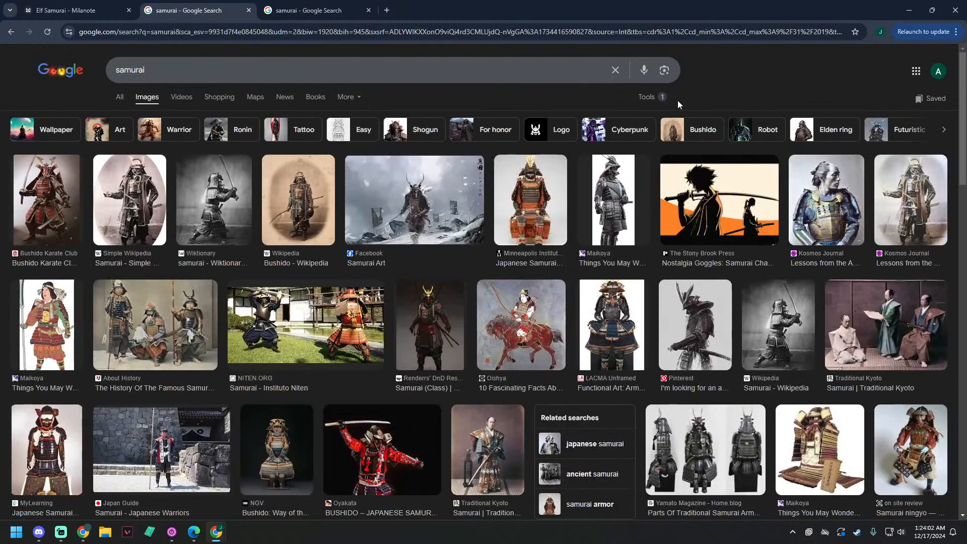
Step: Examine the date-filtered samurai image results for historical photos and armor references
click(649, 98)
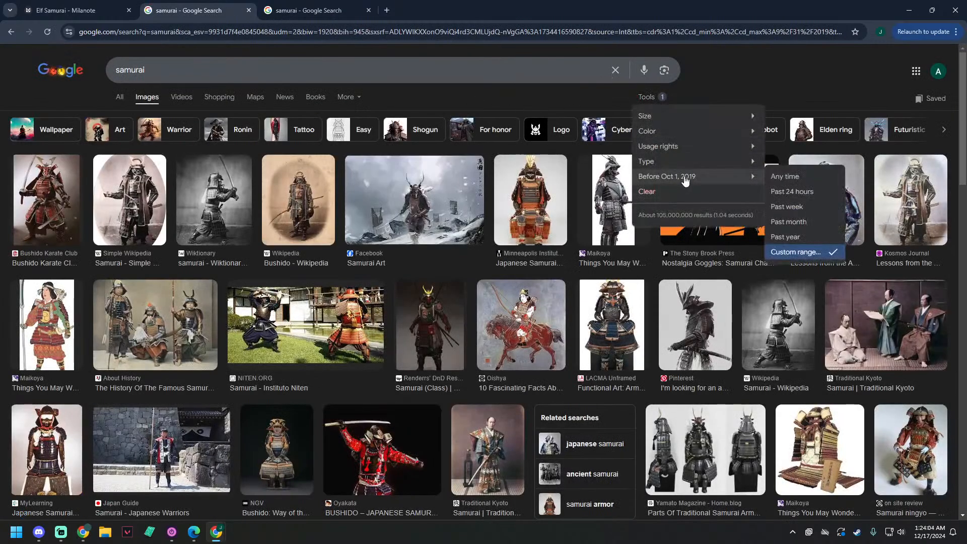
click(482, 100)
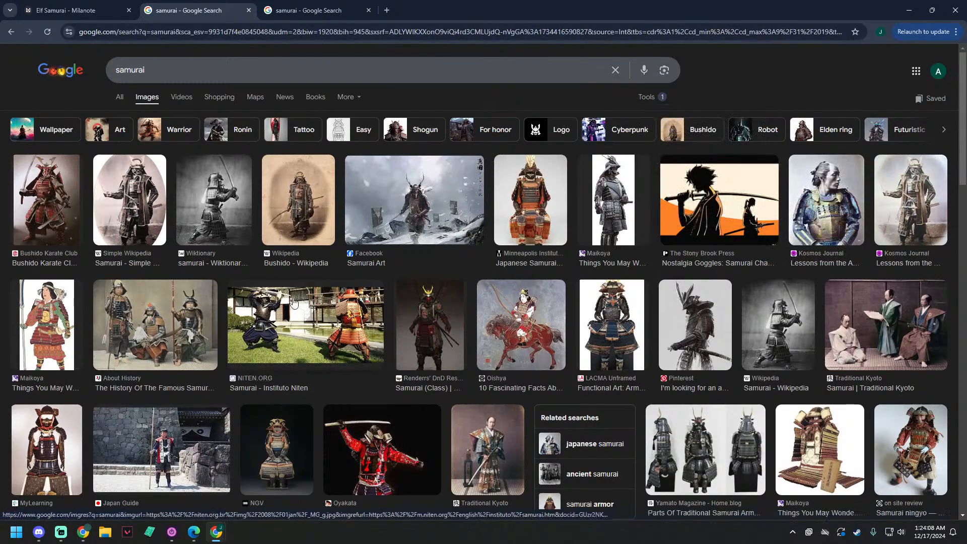
scroll(273, 279, down, 1)
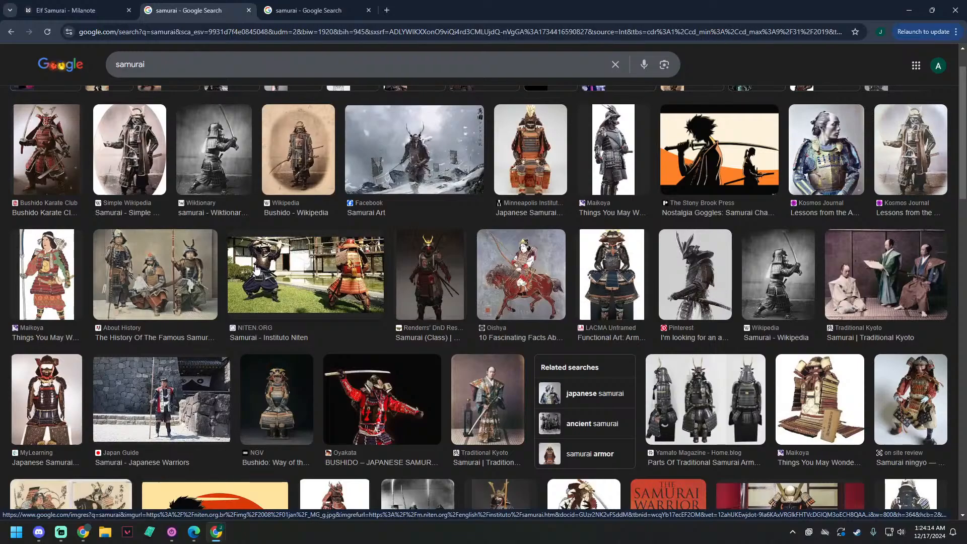
scroll(252, 271, down, 1)
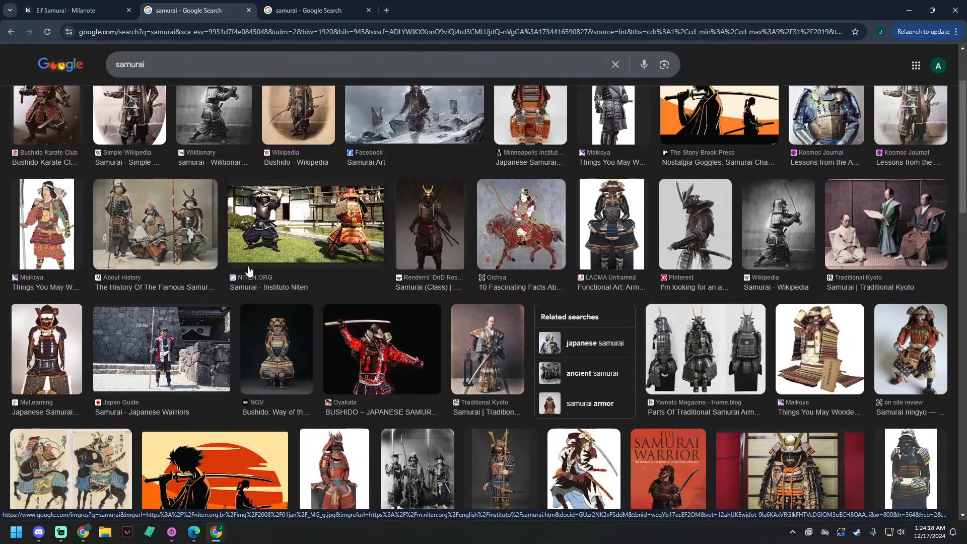
scroll(249, 270, down, 3)
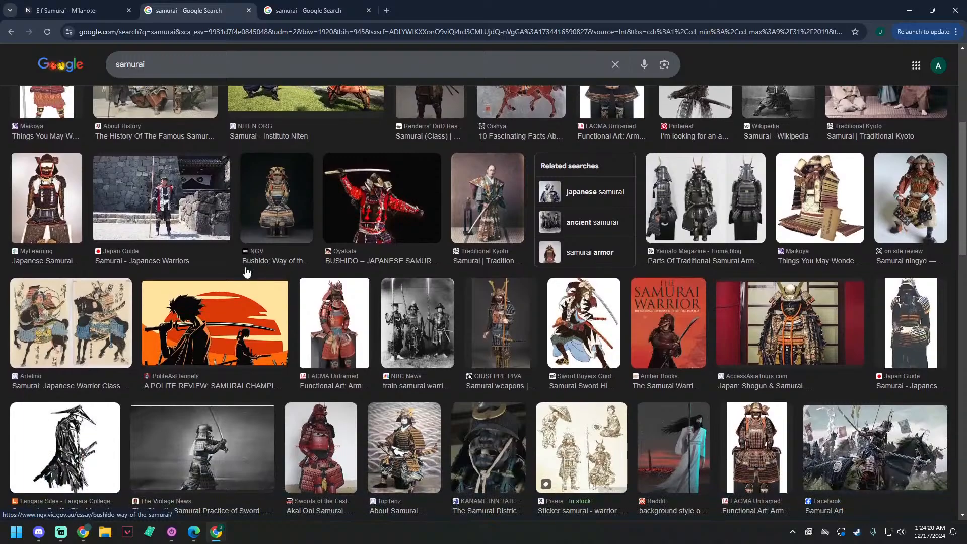
scroll(247, 272, down, 1)
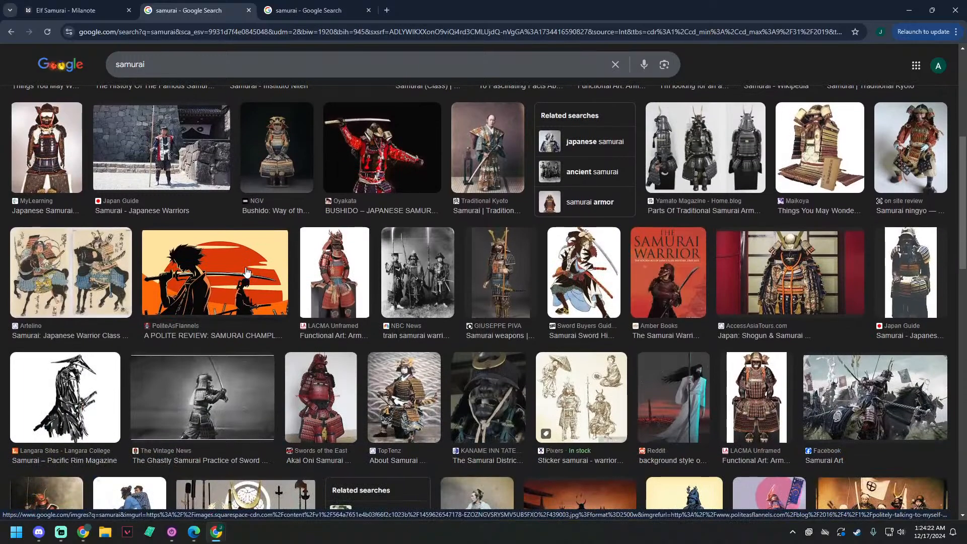
scroll(246, 272, down, 1)
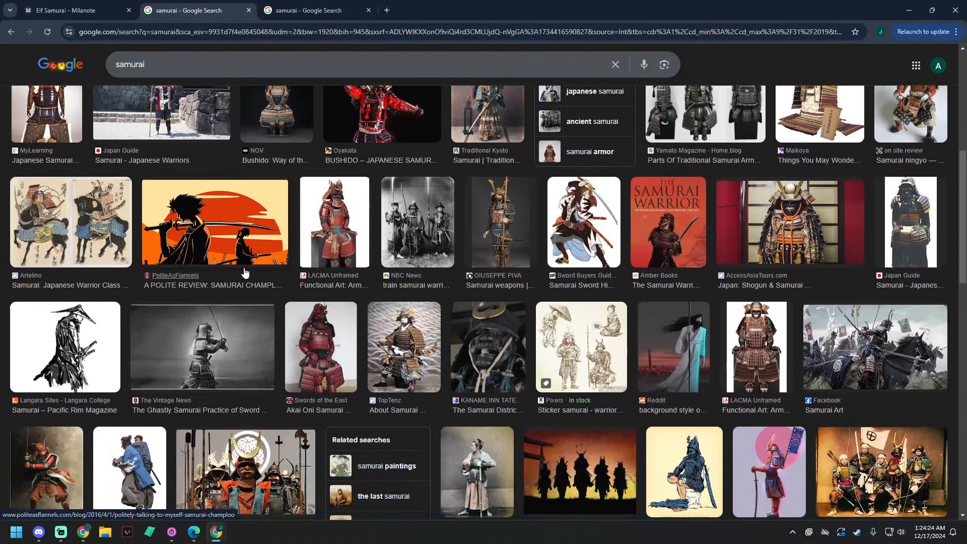
scroll(245, 273, down, 3)
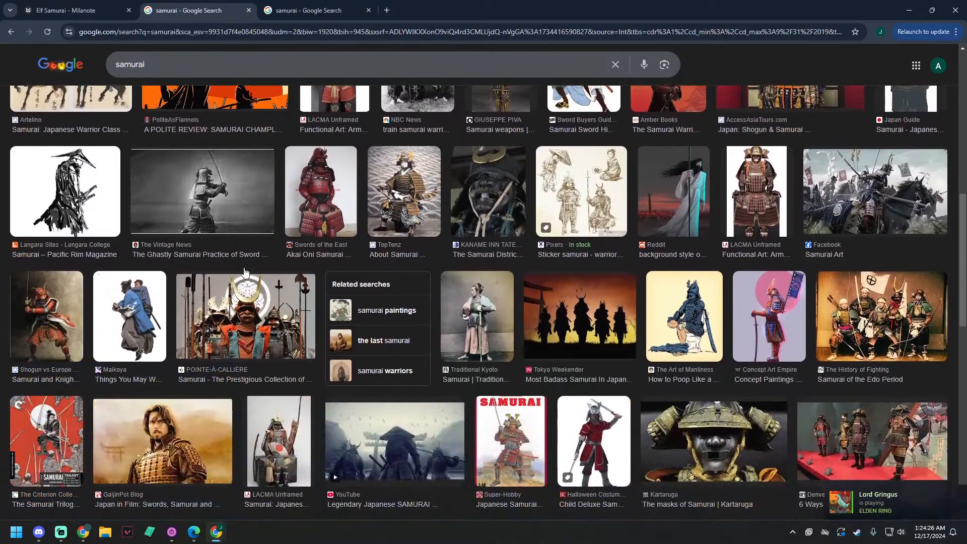
scroll(245, 273, down, 3)
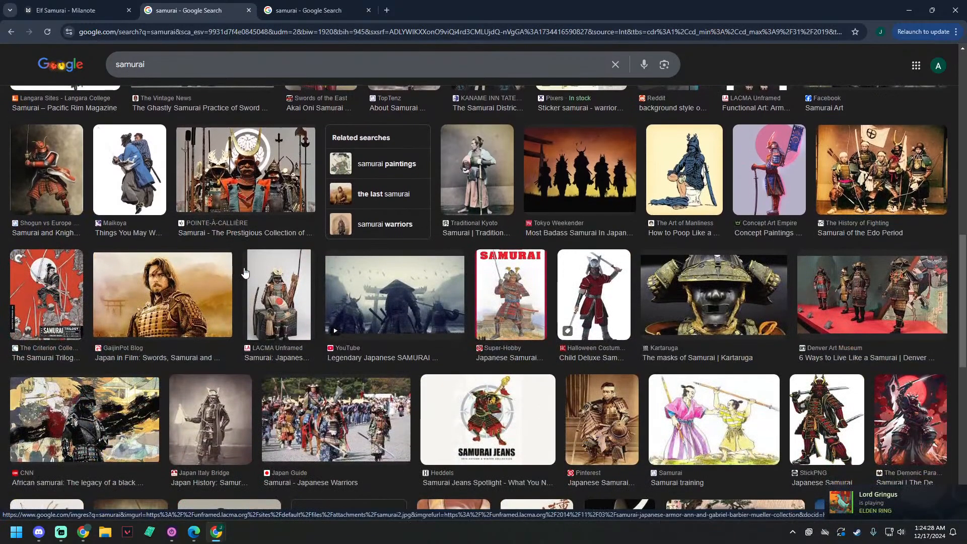
scroll(244, 272, down, 1)
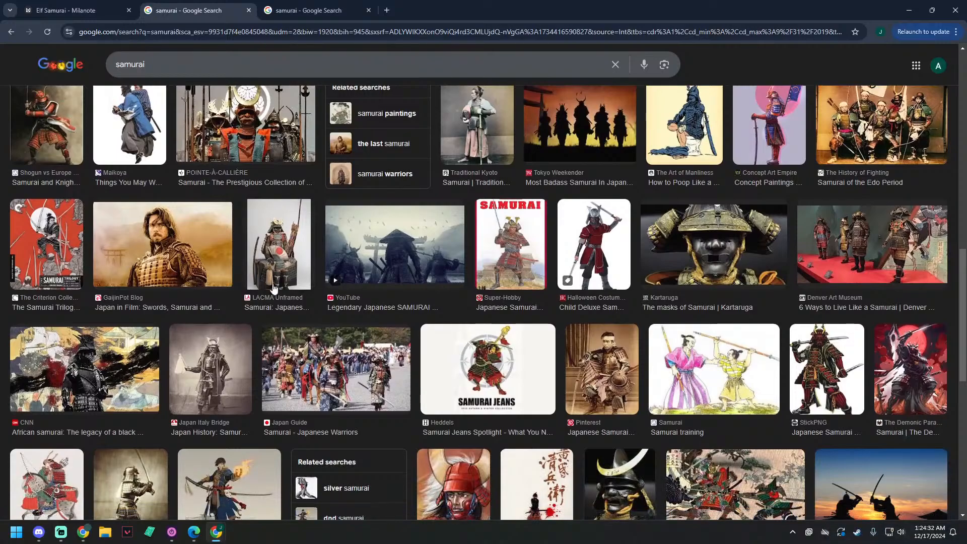
scroll(253, 264, down, 3)
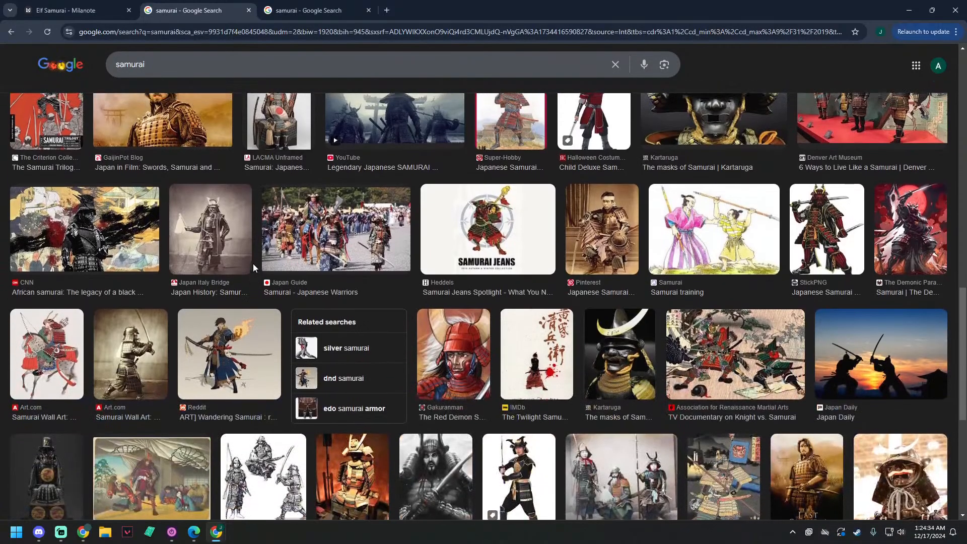
scroll(253, 264, up, 1)
scroll(250, 272, down, 1)
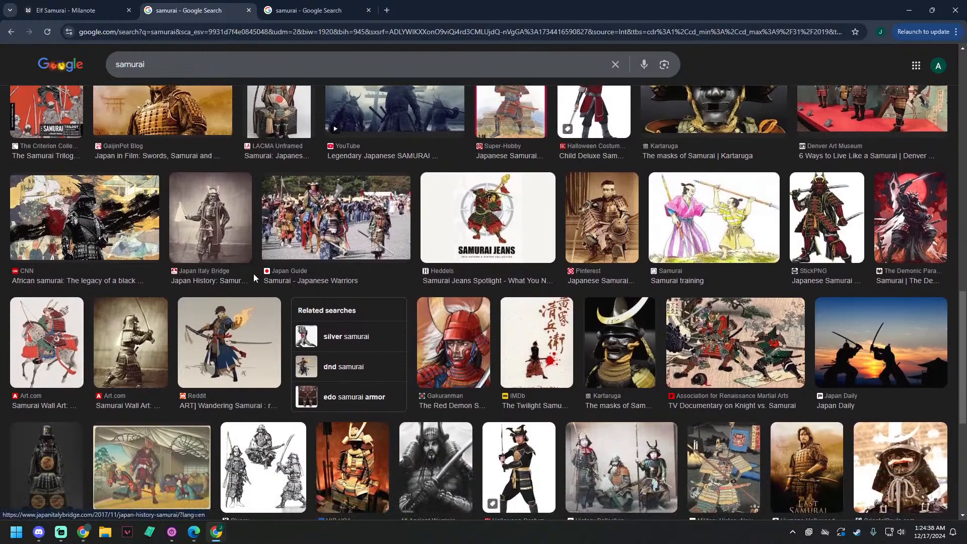
scroll(256, 274, down, 5)
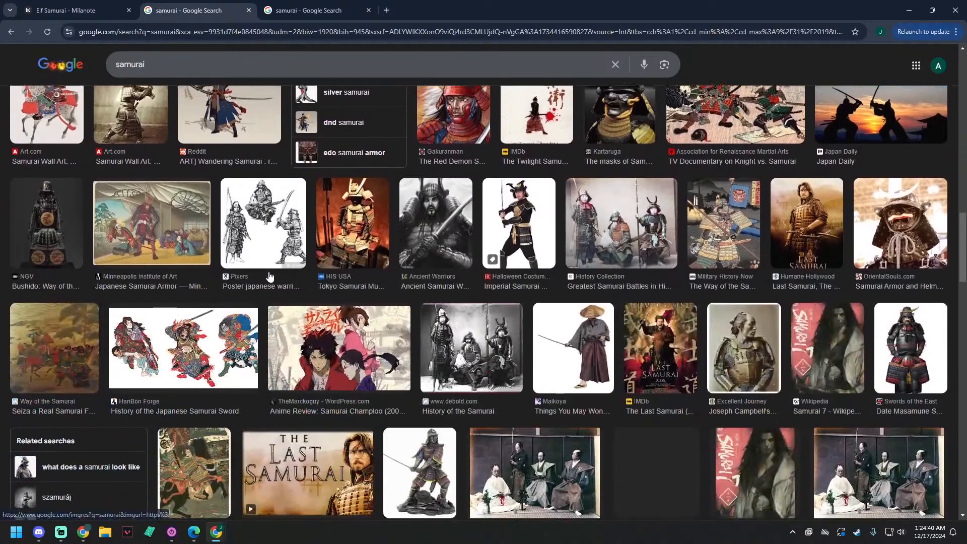
scroll(269, 276, down, 1)
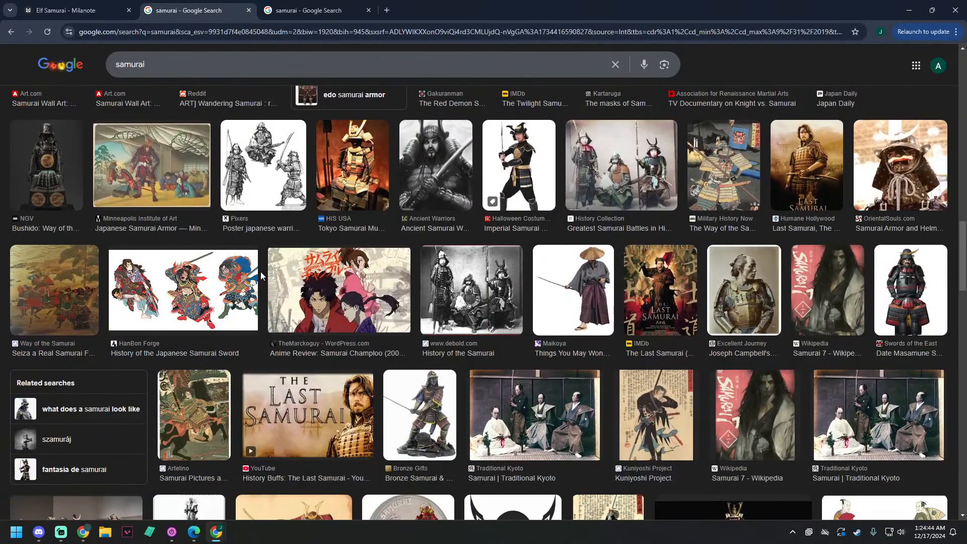
scroll(260, 275, down, 3)
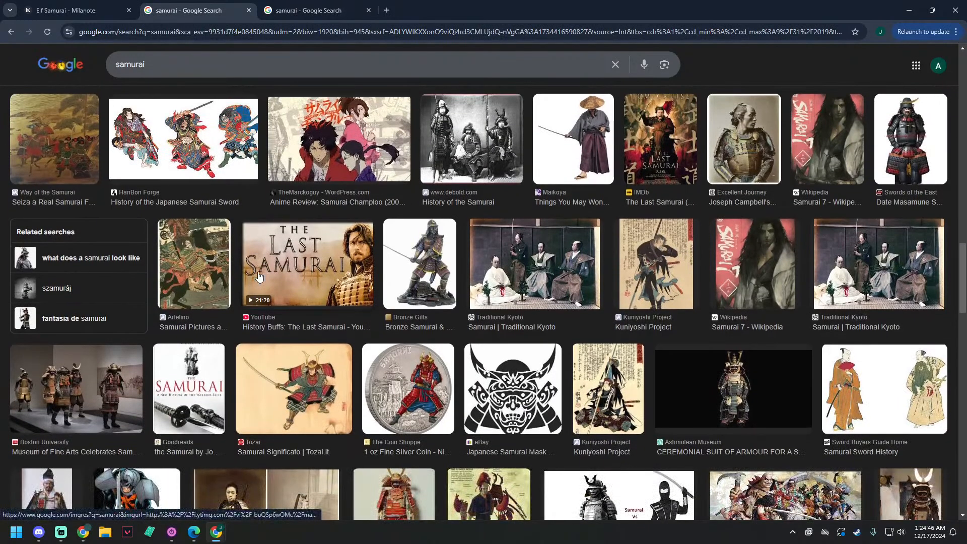
scroll(260, 276, down, 3)
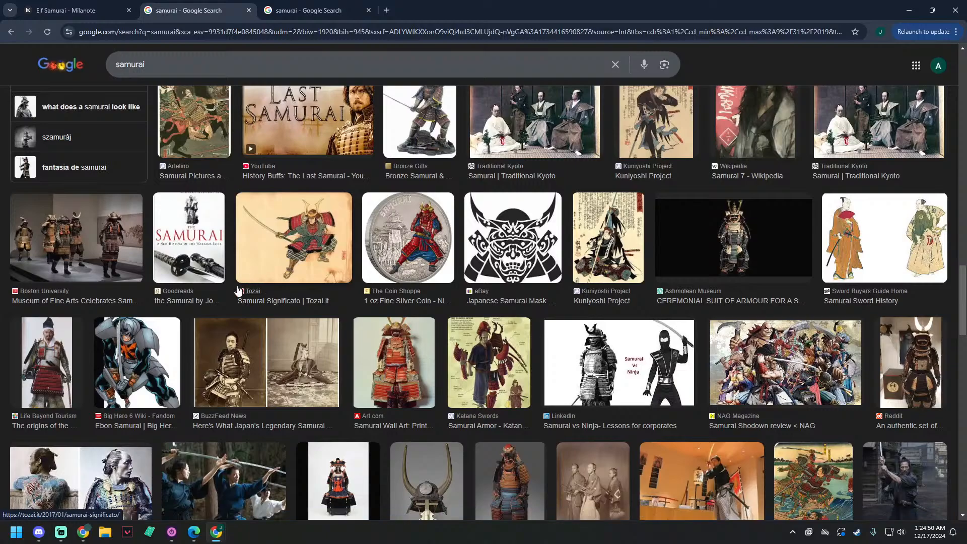
scroll(255, 276, down, 2)
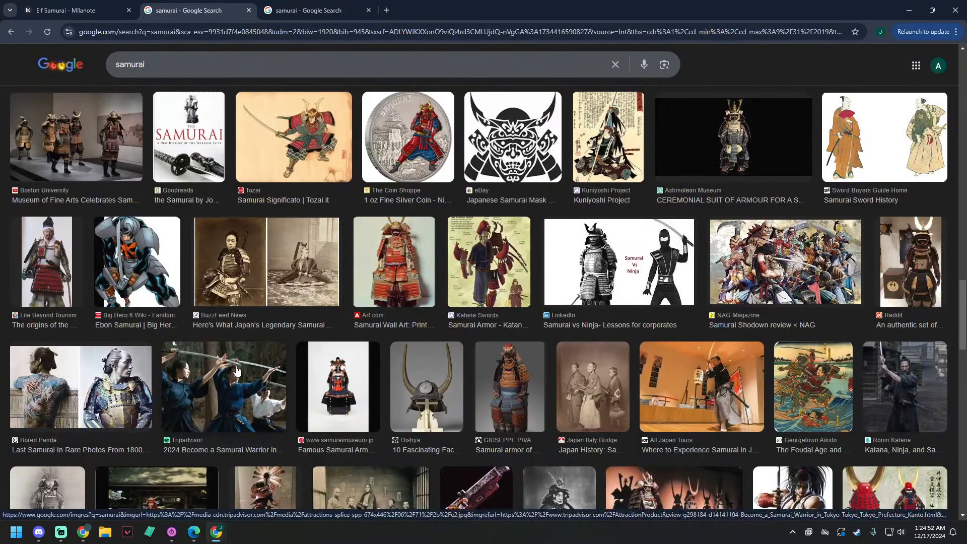
Step: Open The History Place photo result of an armored samurai in a separate tab, staying on the image results
scroll(177, 364, down, 1)
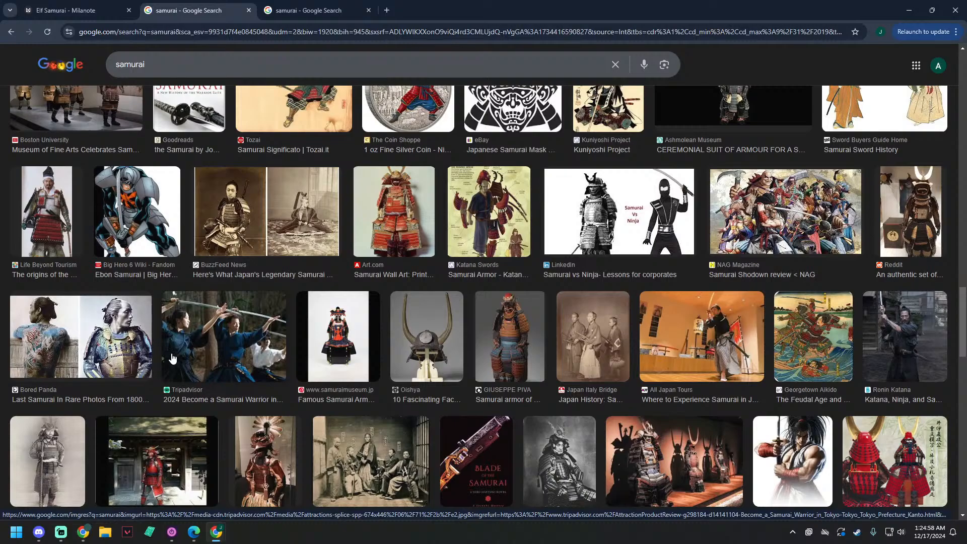
middle_click(258, 449)
Step: Look through the remaining samurai image results for further armor and clothing references
scroll(256, 451, down, 1)
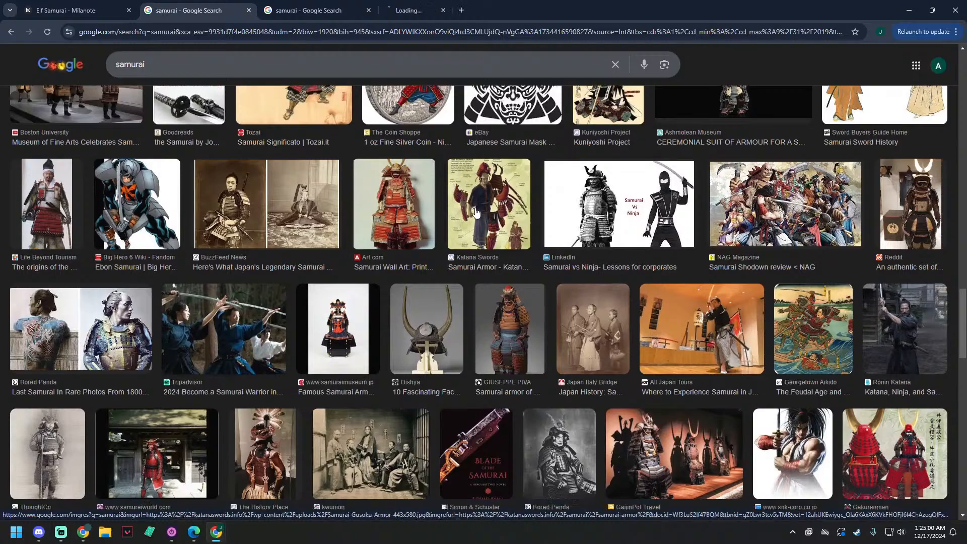
scroll(214, 491, down, 2)
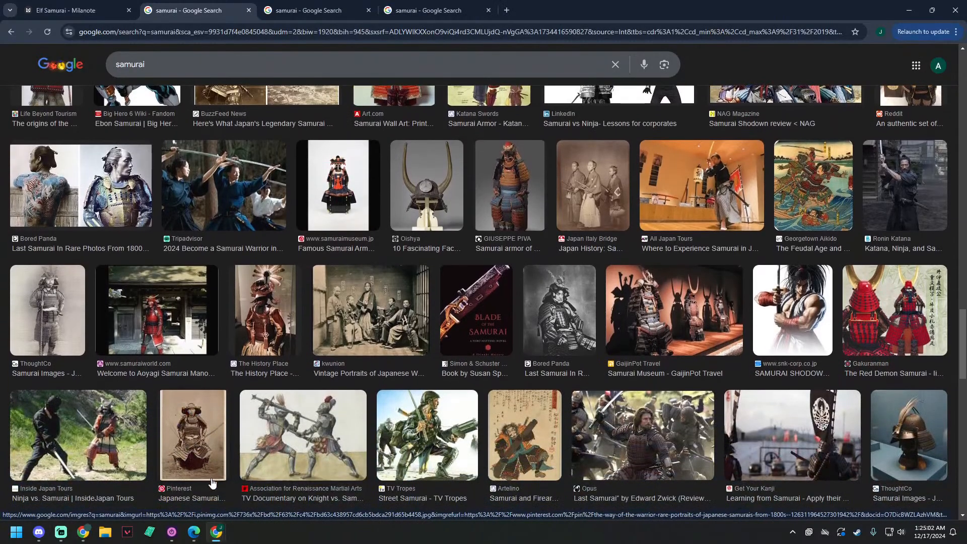
scroll(212, 481, down, 2)
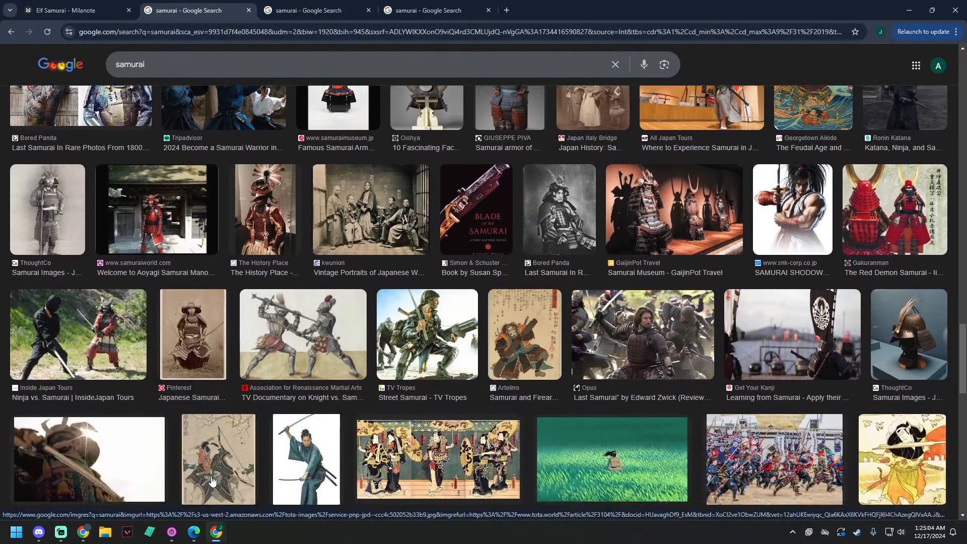
scroll(212, 477, down, 1)
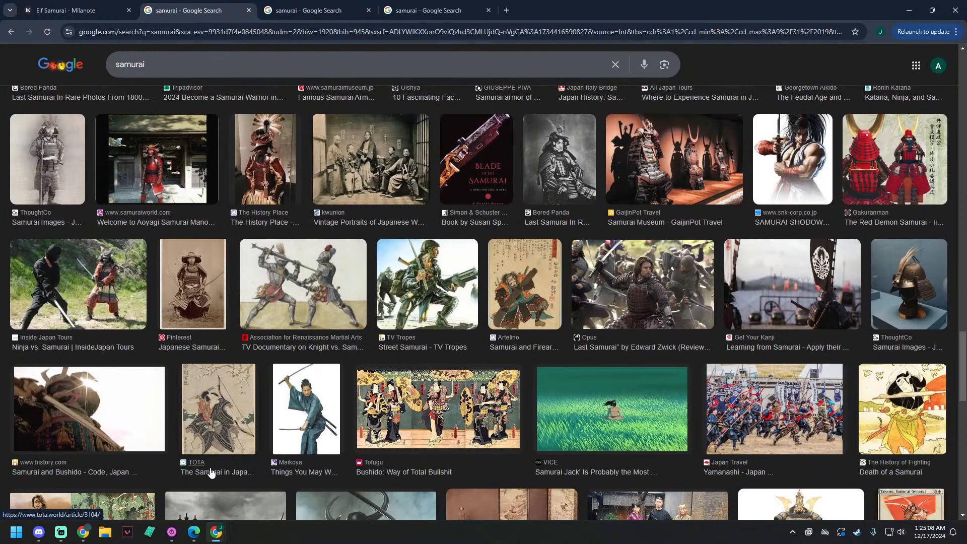
scroll(212, 472, down, 1)
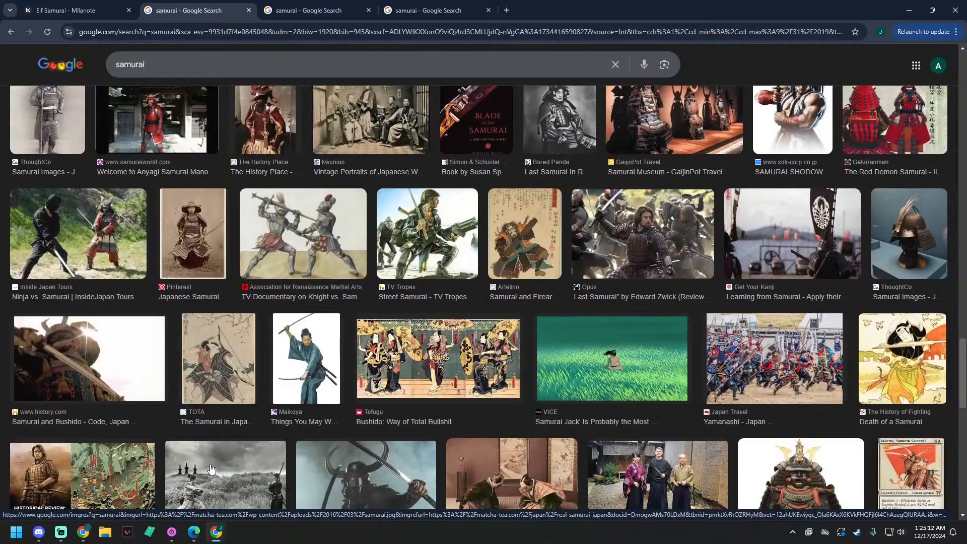
scroll(212, 470, down, 2)
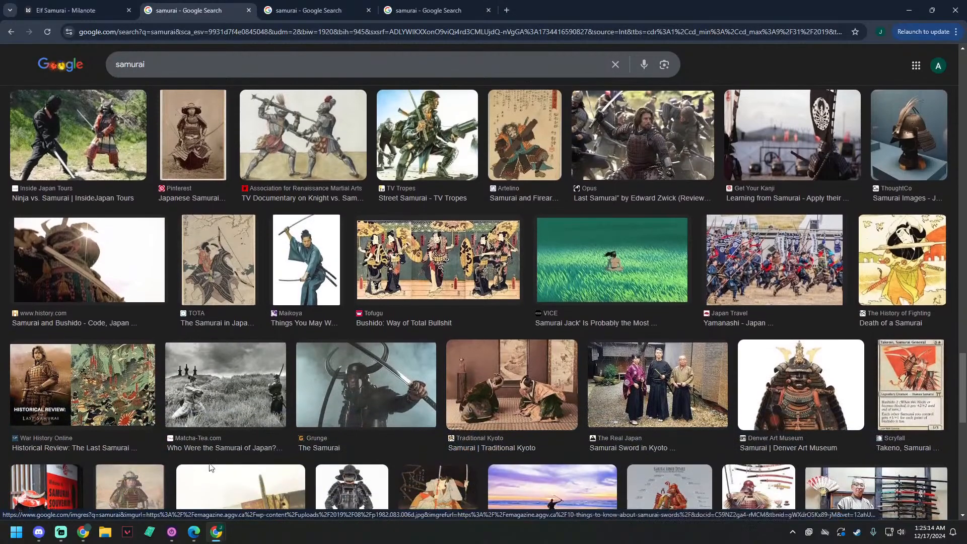
scroll(210, 469, down, 1)
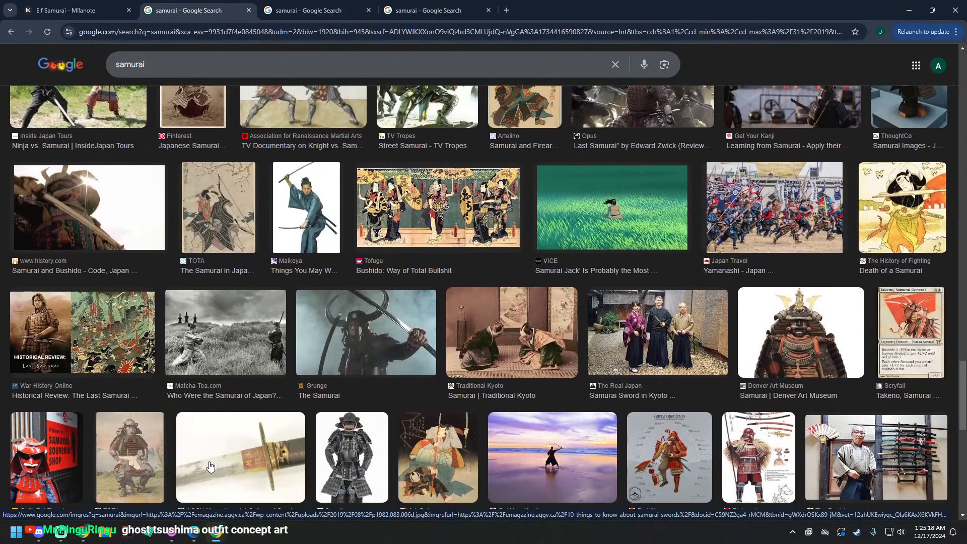
scroll(229, 436, up, 5)
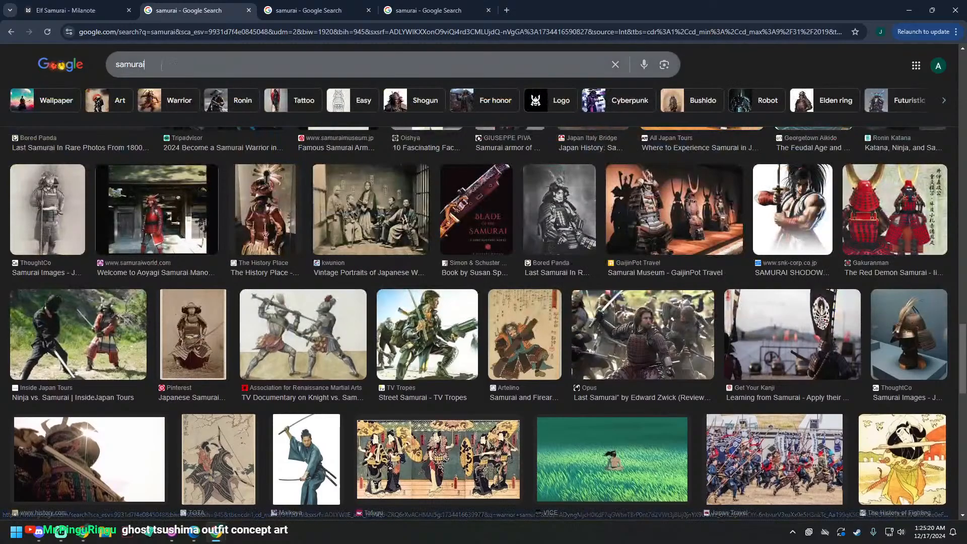
Step: Run a Google search for "ghost of tsushima concept art" in a new browser tab, checking its image results before returning to all results
drag(154, 67, 51, 67)
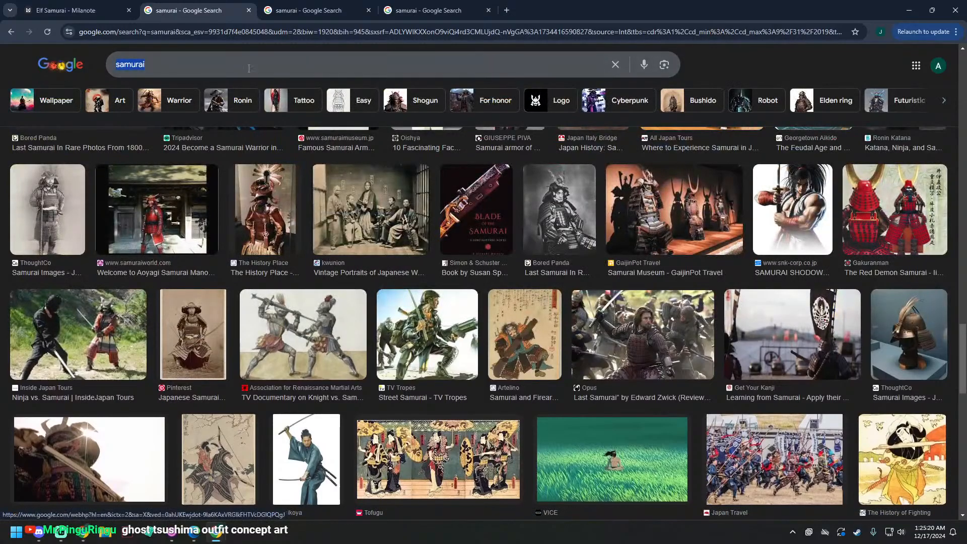
click(507, 10)
text(gh)
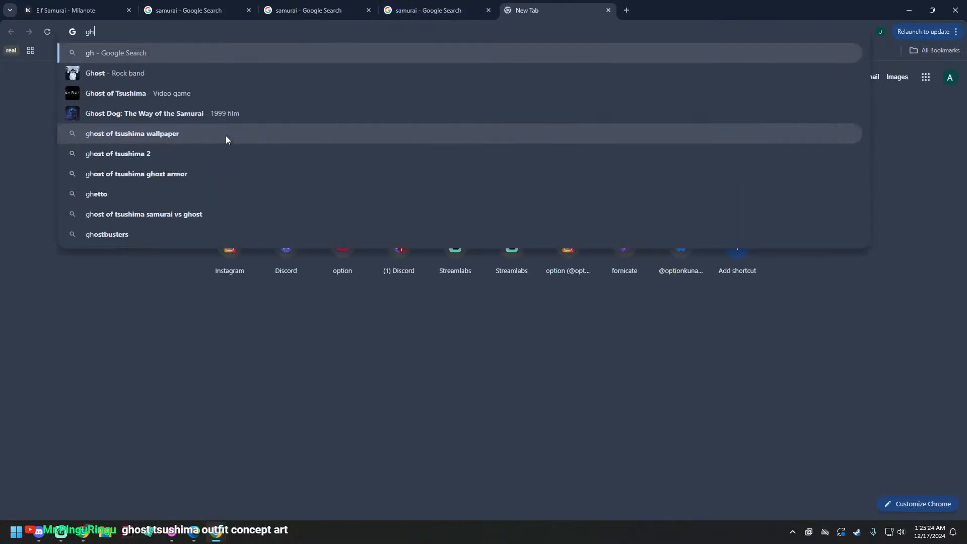
text(ost)
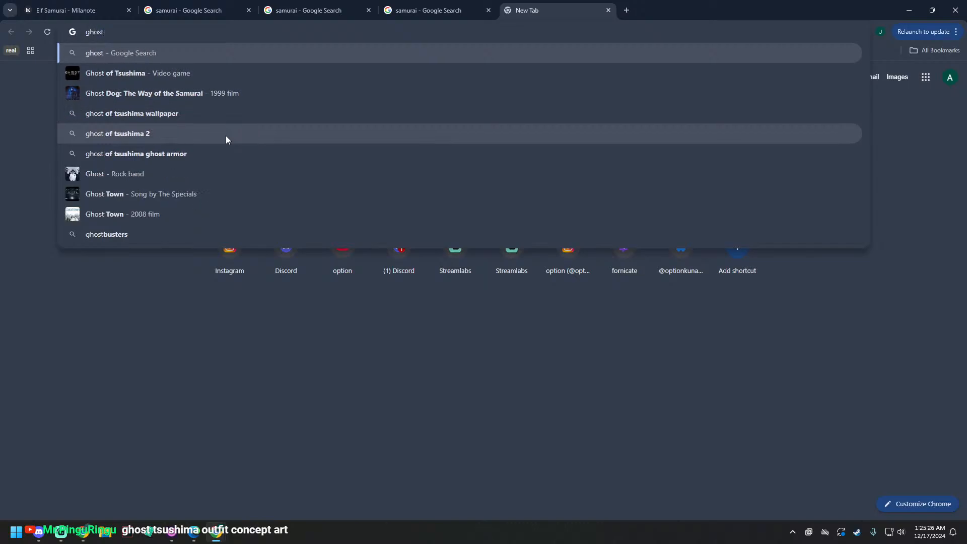
text( tsu)
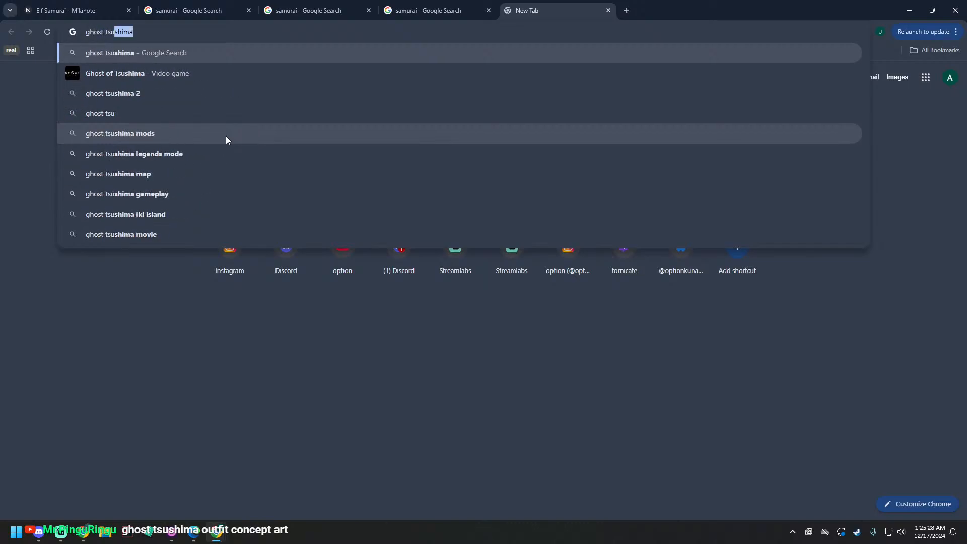
text(shima)
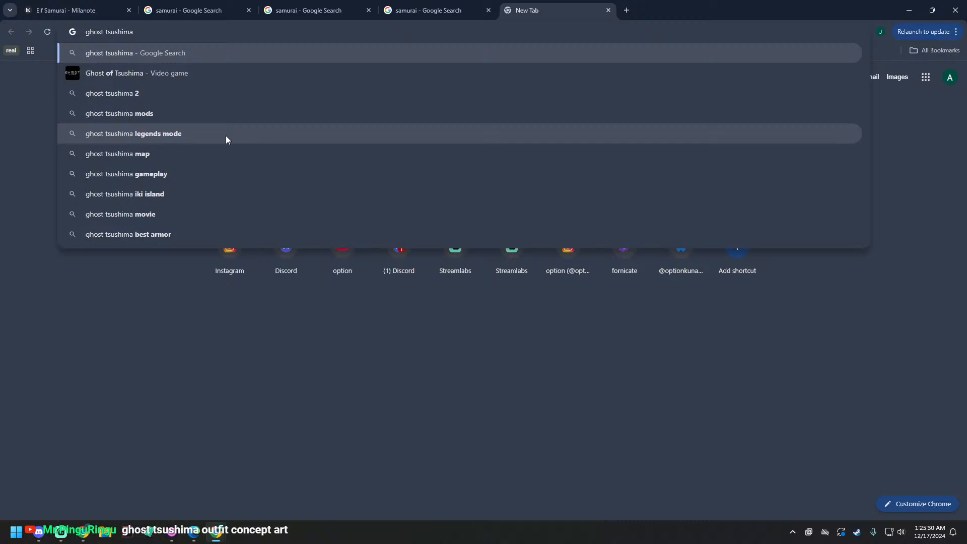
text( concept)
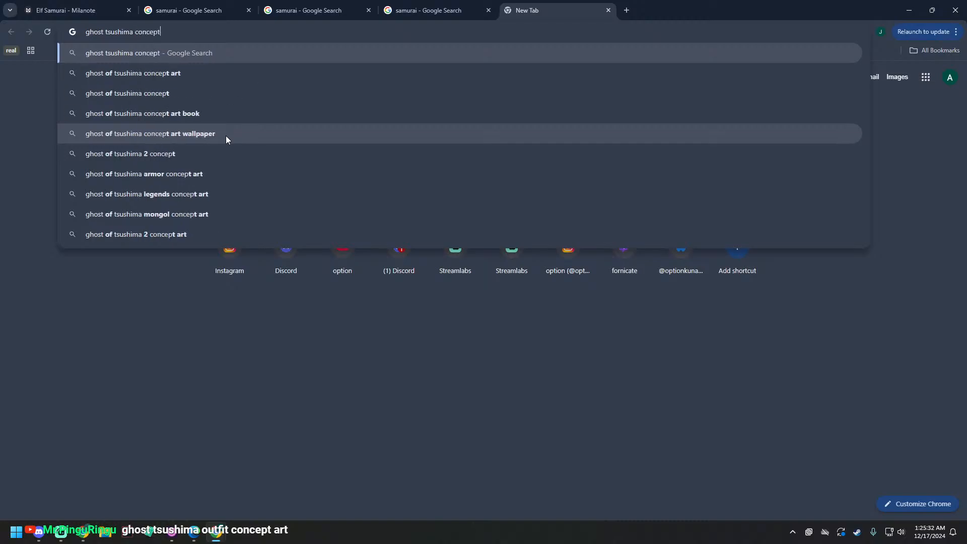
click(138, 73)
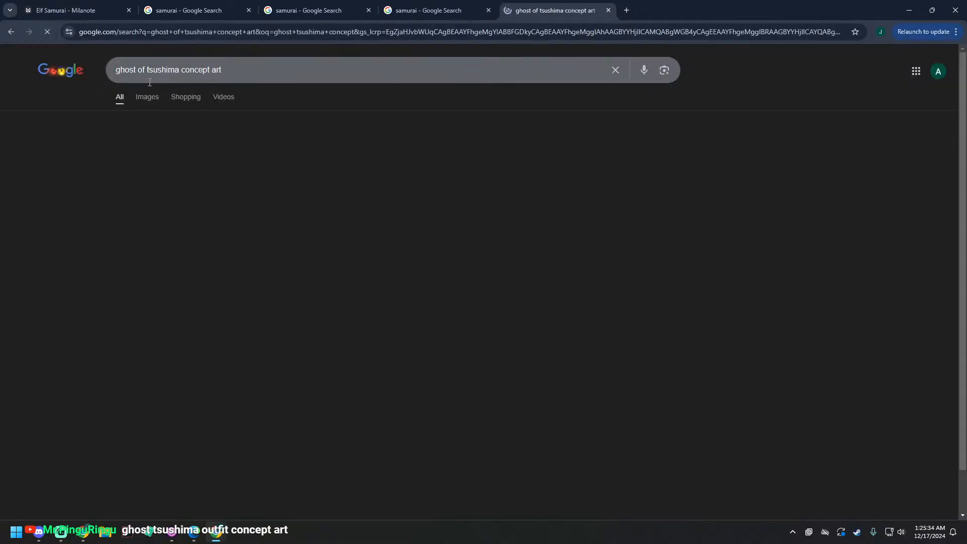
click(149, 98)
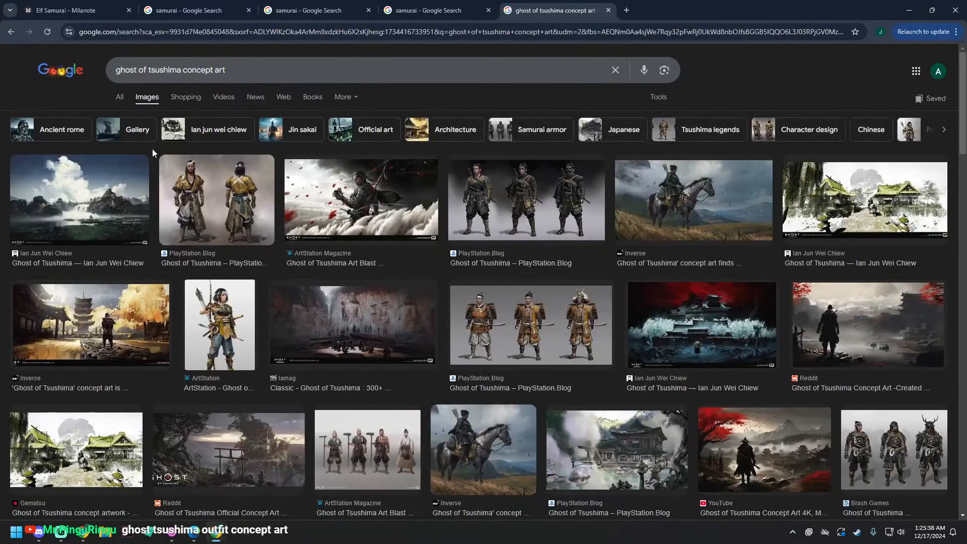
click(124, 99)
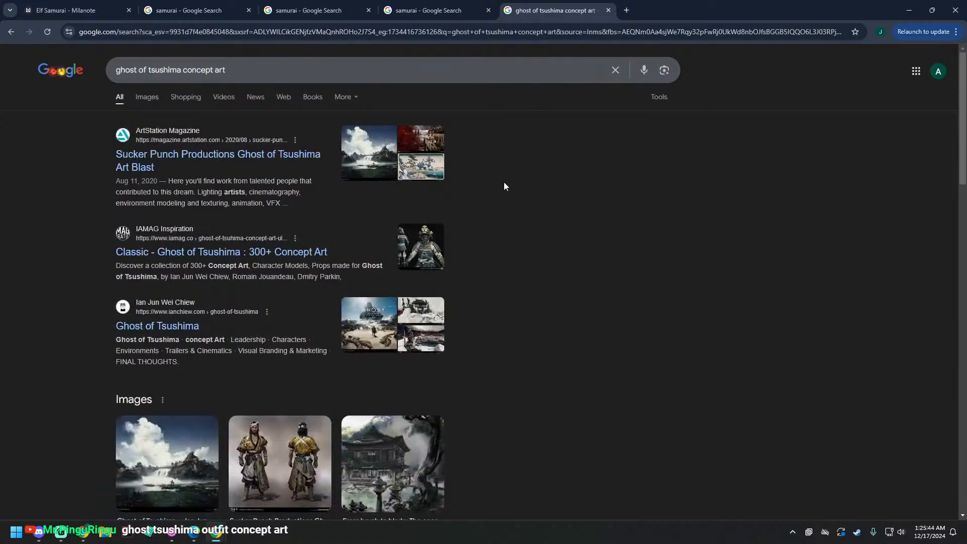
Step: Open the artist-portfolio result titled Ghost of Tsushima in a separate tab and examine its concept art gallery
click(166, 332)
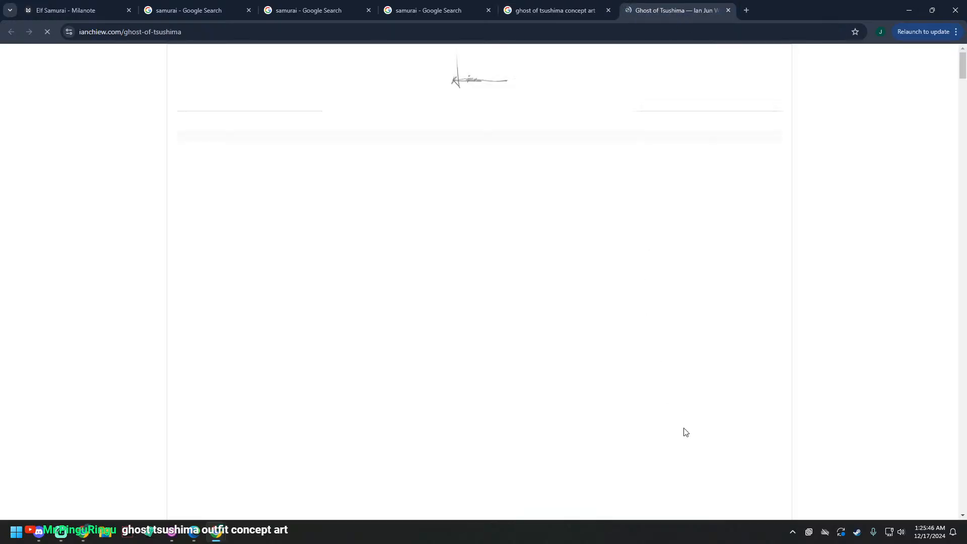
scroll(685, 432, down, 3)
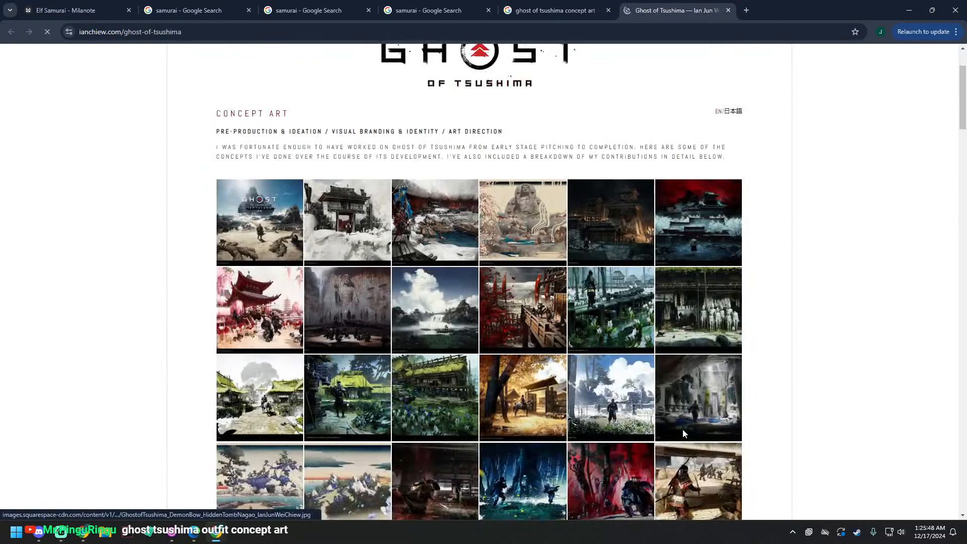
scroll(683, 433, down, 10)
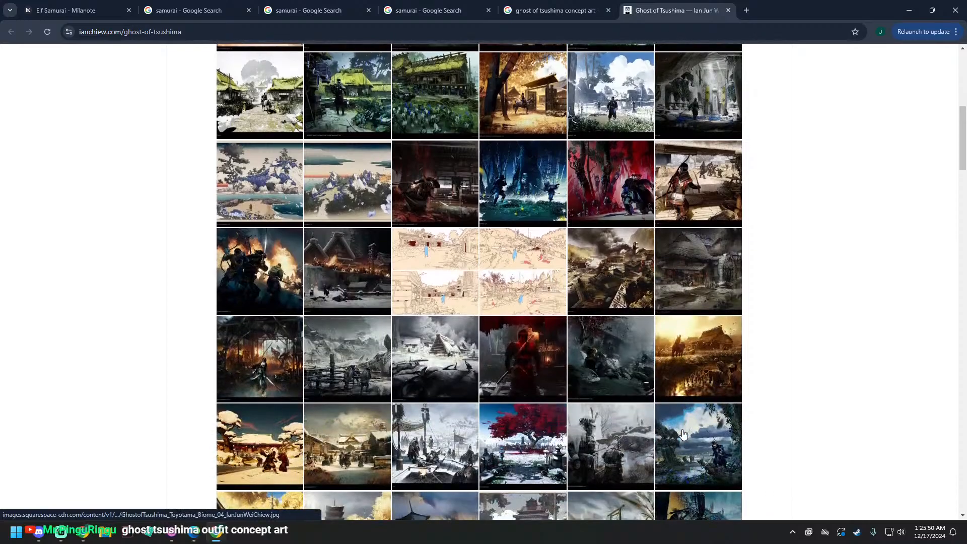
scroll(683, 433, down, 4)
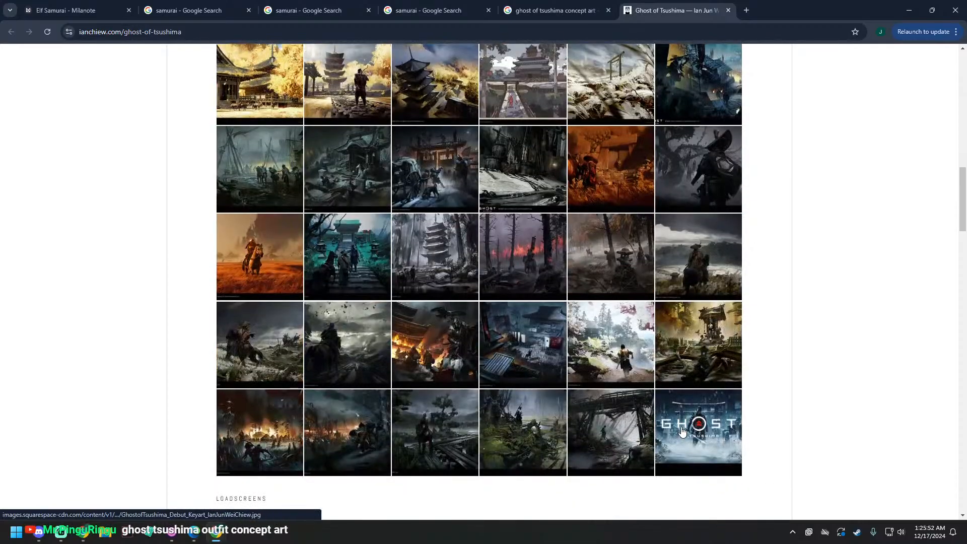
scroll(683, 432, up, 3)
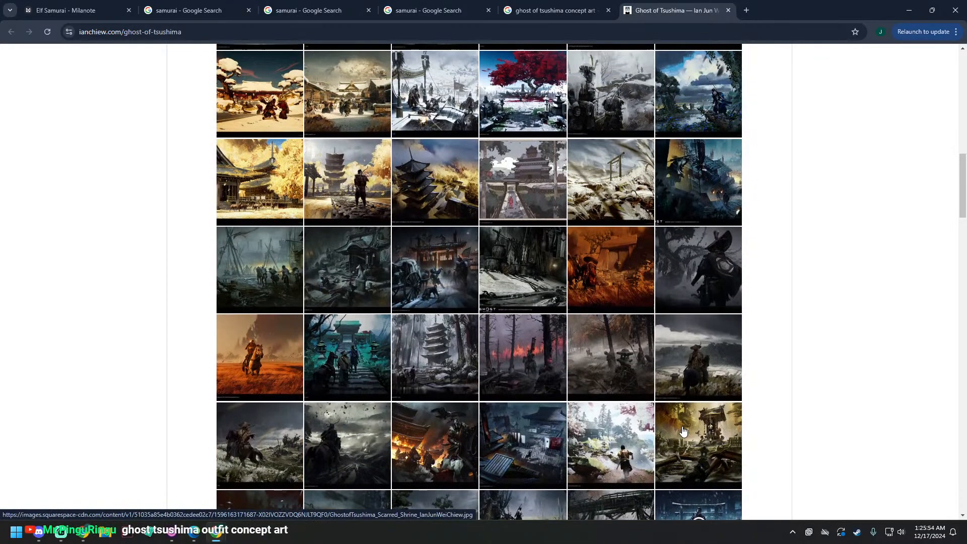
scroll(683, 432, up, 2)
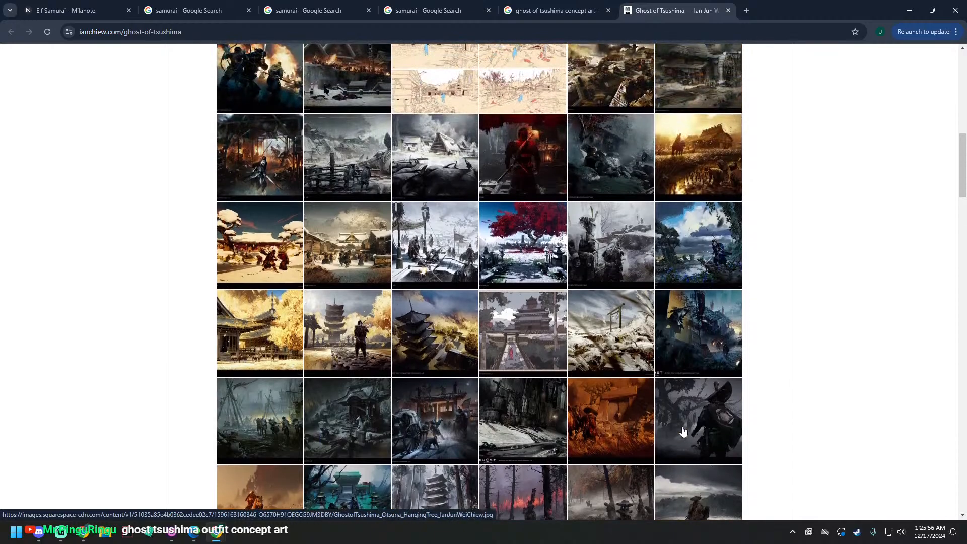
scroll(683, 432, up, 4)
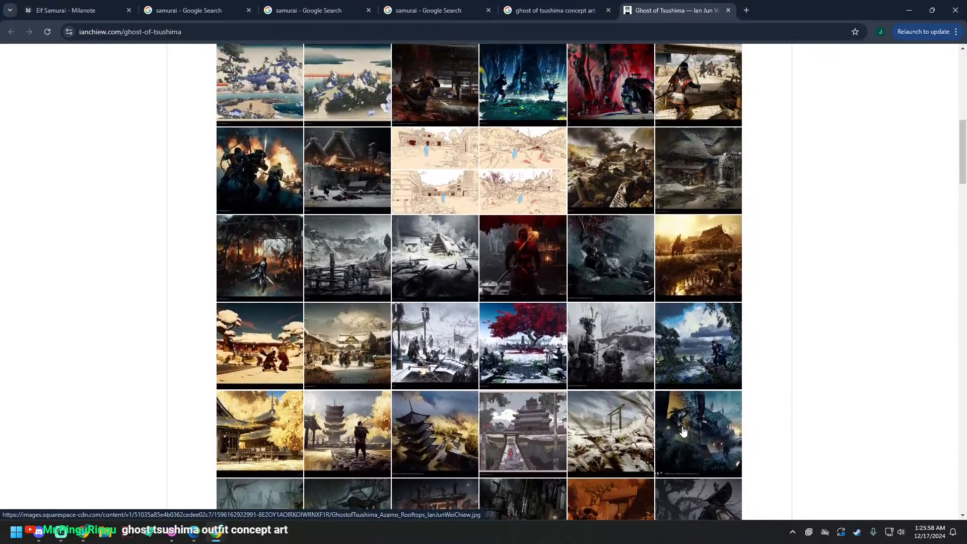
scroll(683, 431, up, 2)
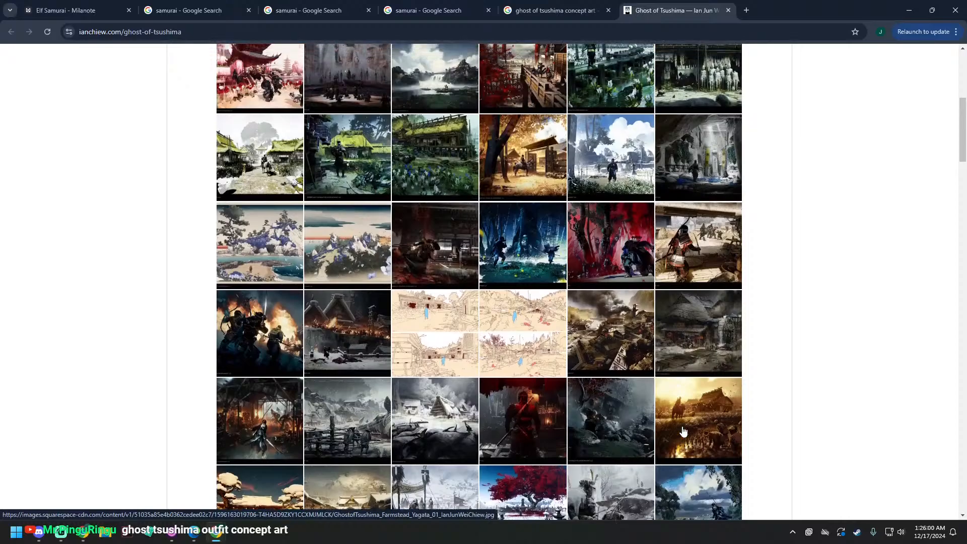
scroll(683, 432, up, 3)
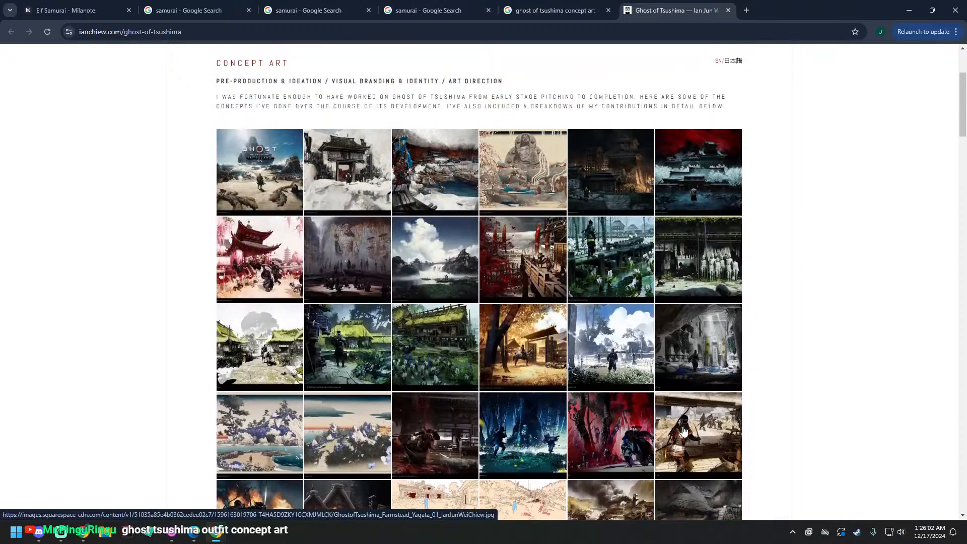
scroll(678, 386, up, 1)
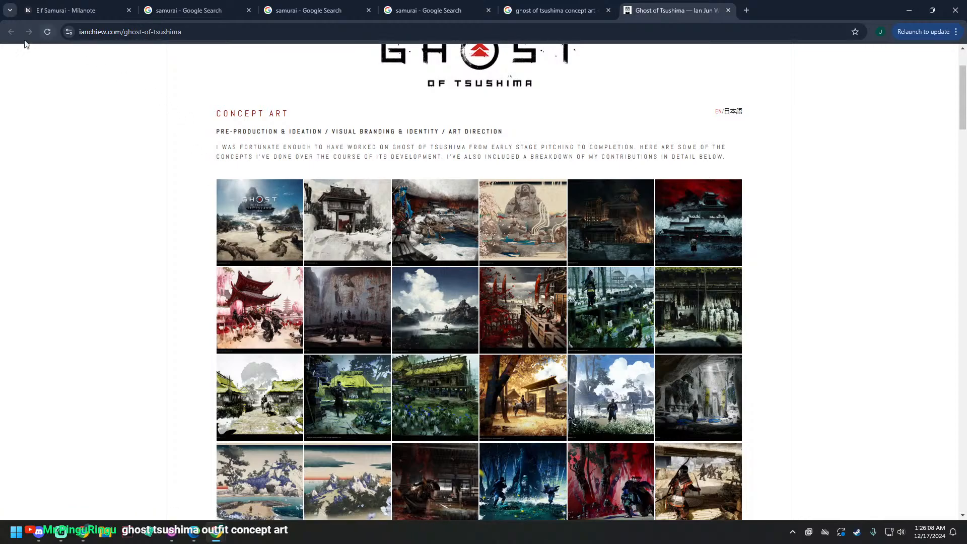
Step: Return to the Google results and refine the search to "ghost of tsushima outfit concept art"
key(ctrl+shift+Tab)
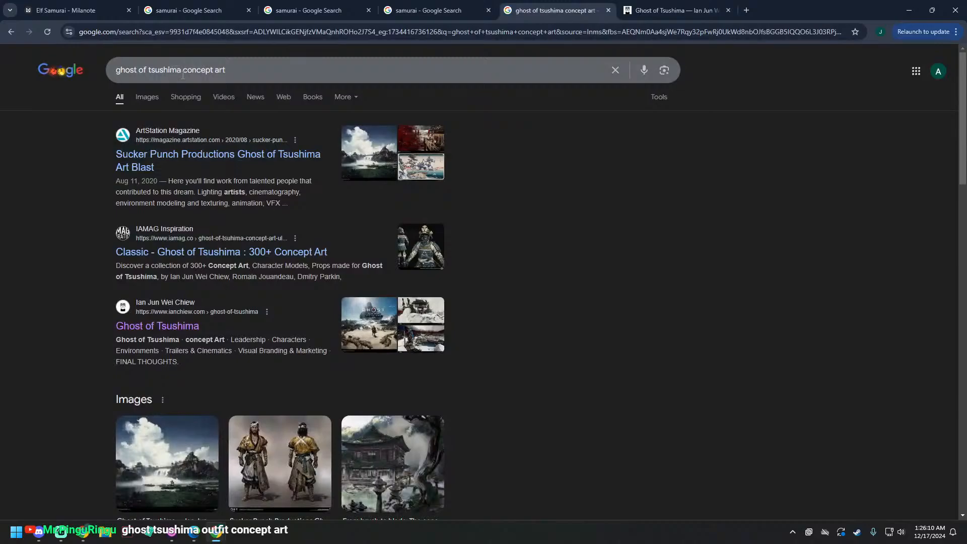
click(183, 75)
text(outp)
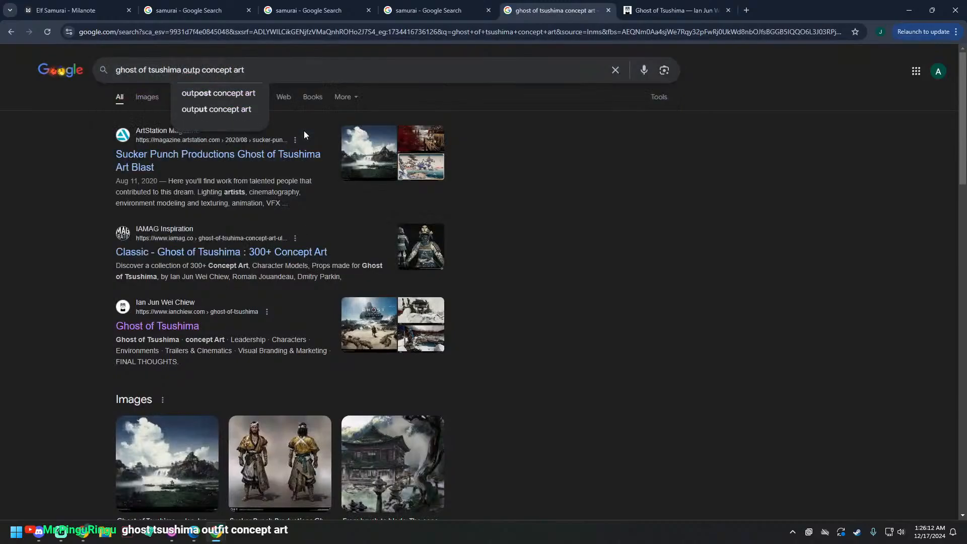
key(BackSpace)
text(fit)
key(Return)
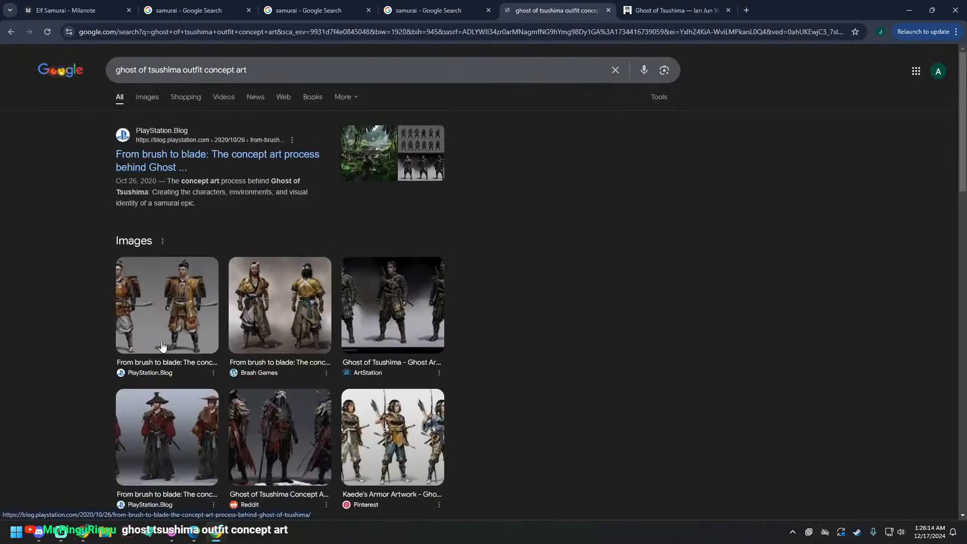
Step: Open the PlayStation.Blog article "From brush to blade" in a separate tab, check the other search results, and switch to the article
middle_click(277, 161)
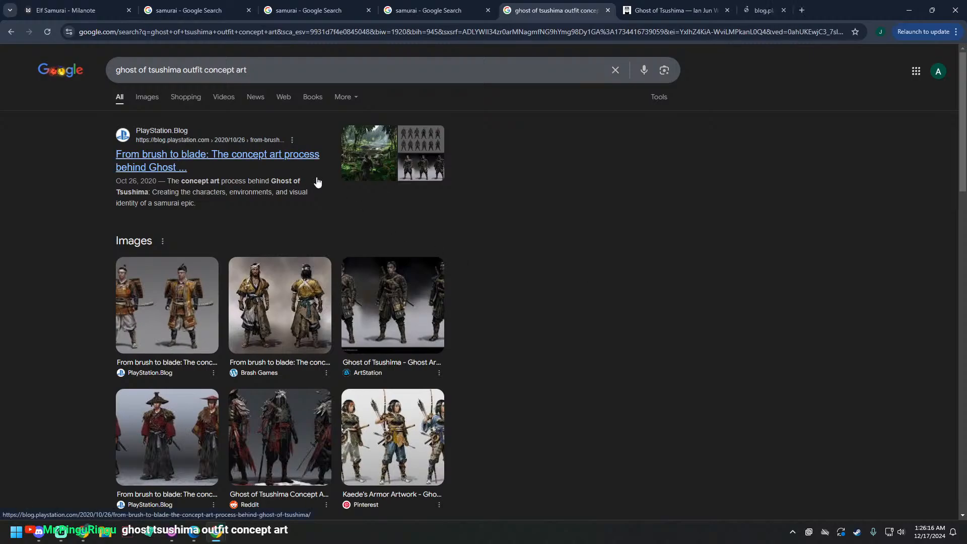
scroll(544, 348, down, 7)
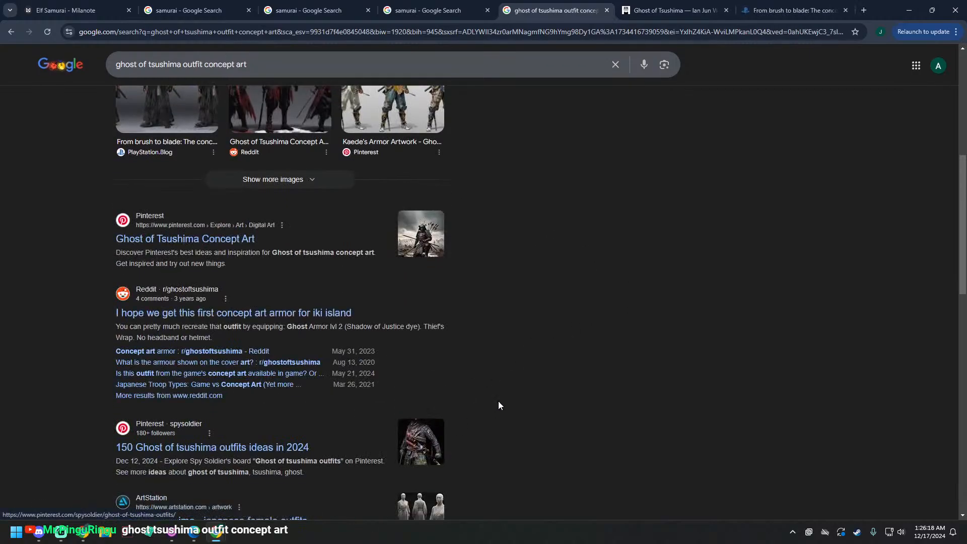
scroll(500, 405, up, 7)
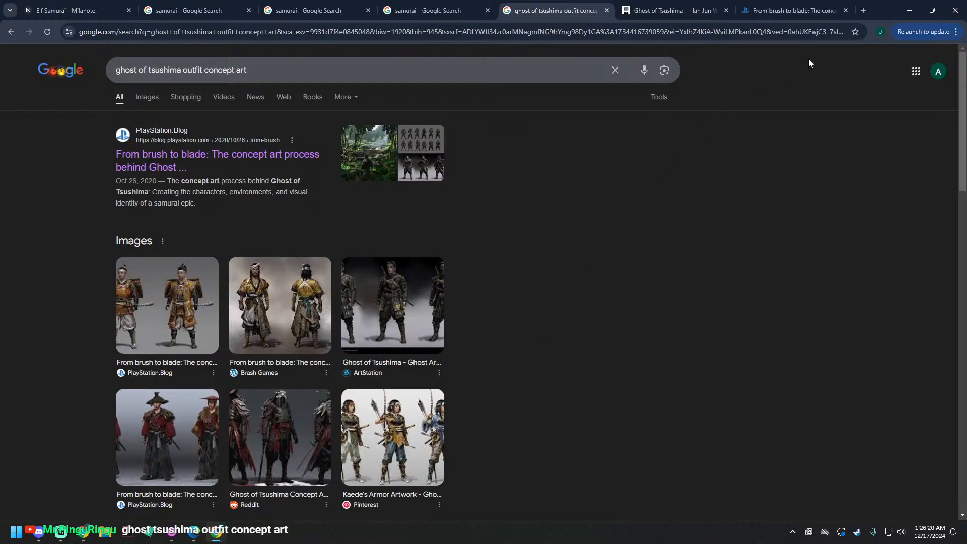
click(793, 10)
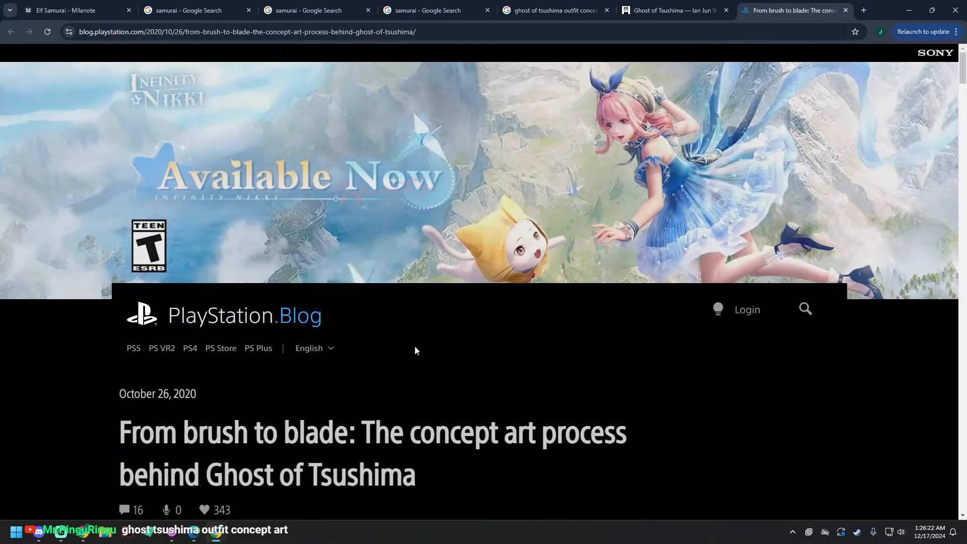
Step: Find Jin's Ghost outfit concepts in the article and open the three-figure dark armor image in a separate tab
scroll(449, 380, down, 12)
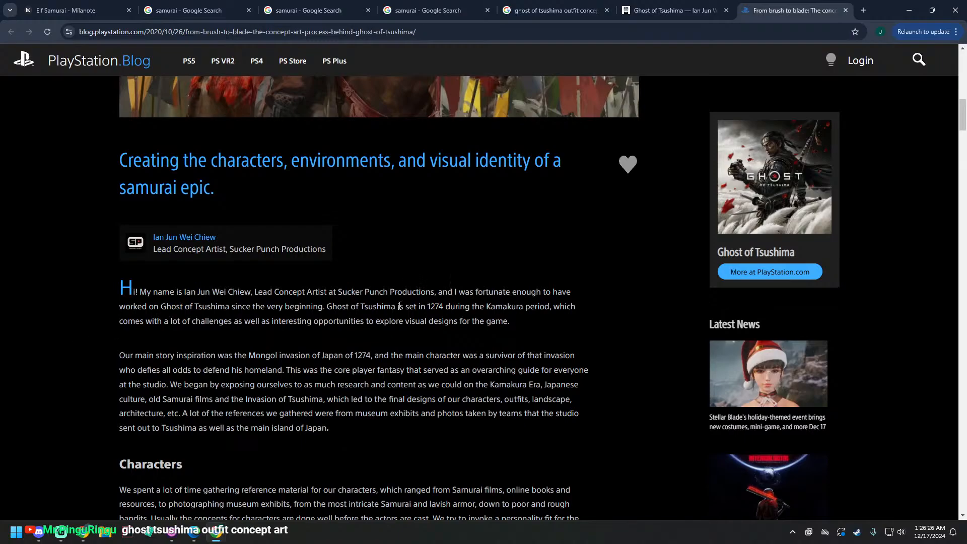
scroll(378, 325, down, 10)
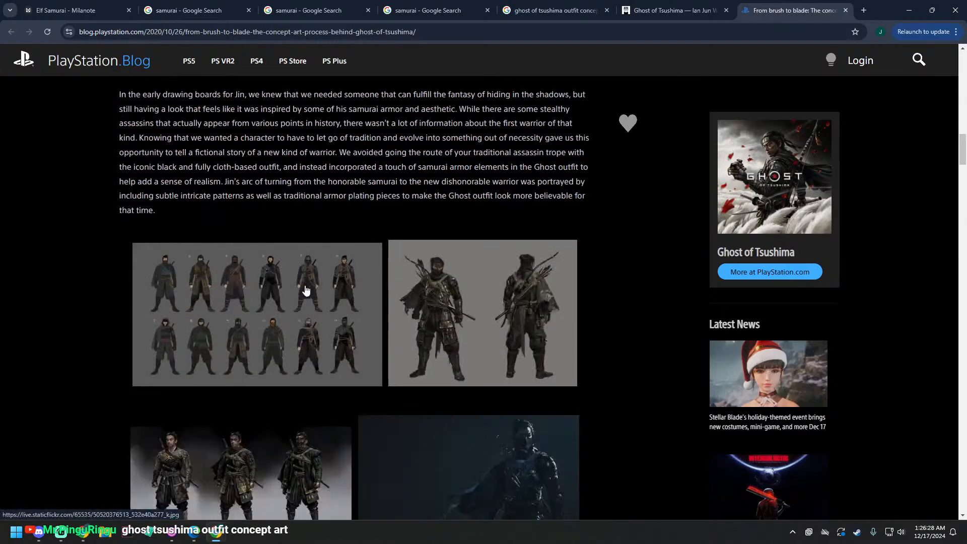
scroll(47, 314, down, 1)
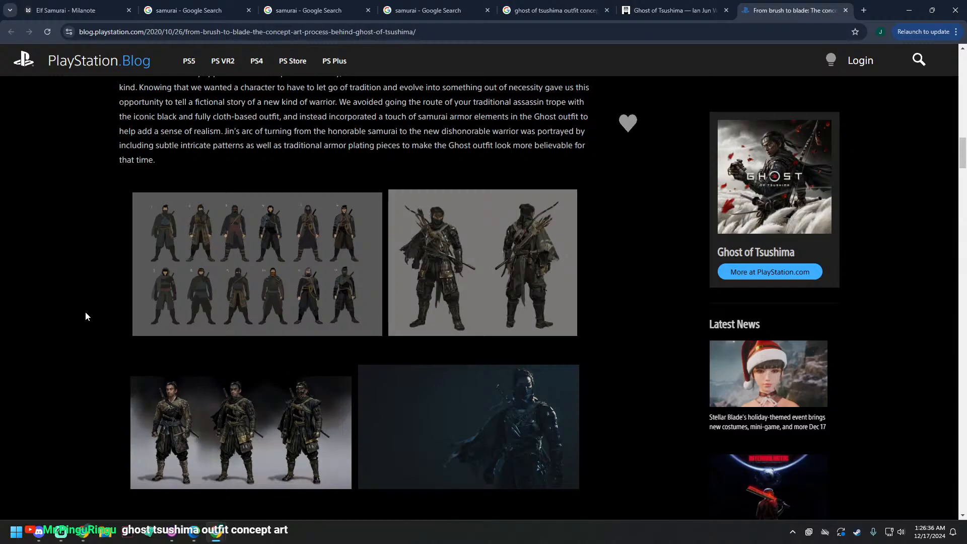
scroll(85, 316, down, 1)
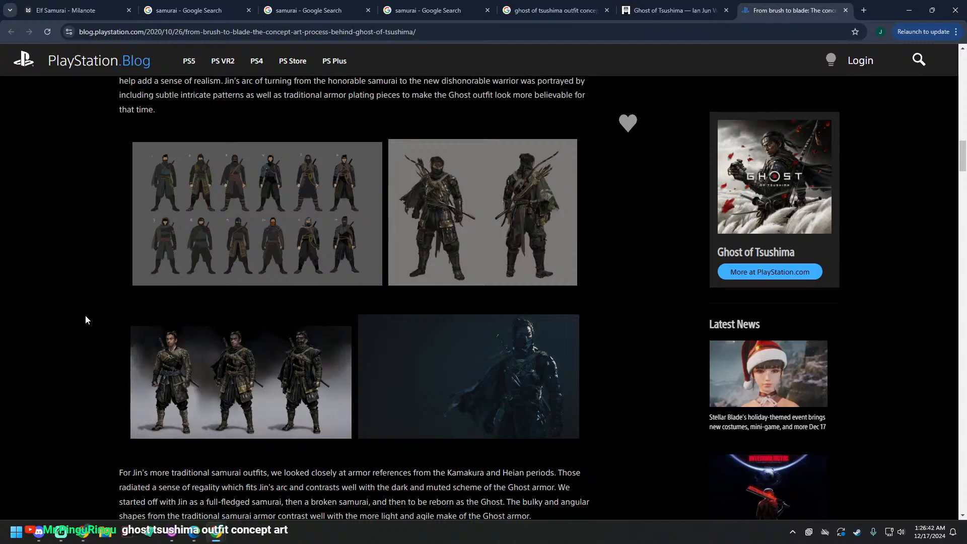
middle_click(236, 355)
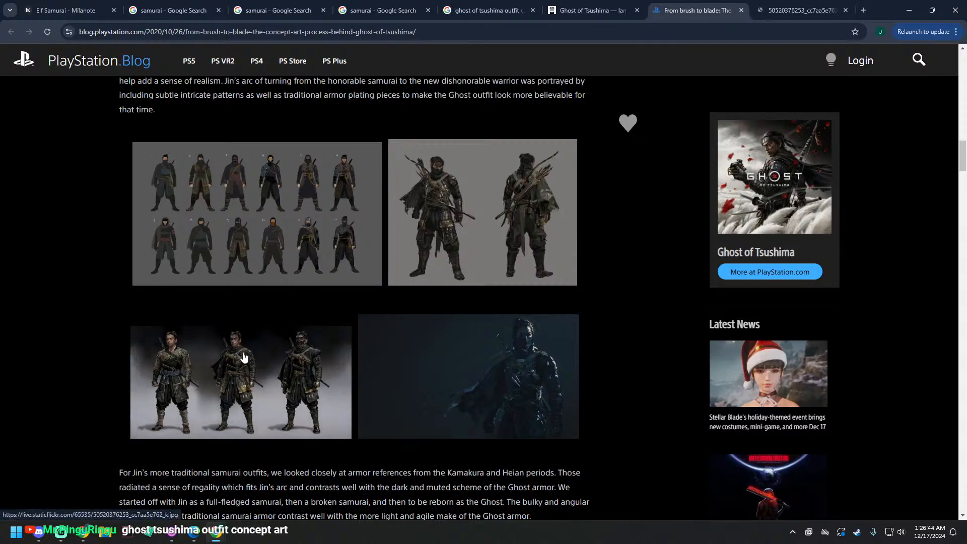
Step: Open the concept image of Jin's three red traditional samurai armor variants in a separate tab
scroll(143, 400, down, 1)
scroll(107, 383, down, 8)
scroll(108, 382, up, 1)
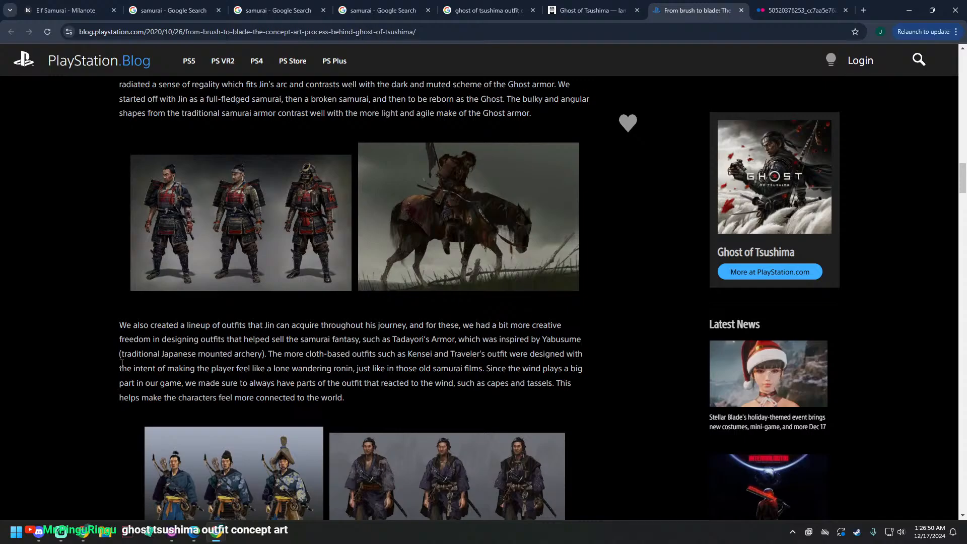
middle_click(186, 227)
Step: Examine the article's outfit lineups, silhouette sketches and side-character armor concepts for design references
scroll(145, 357, down, 6)
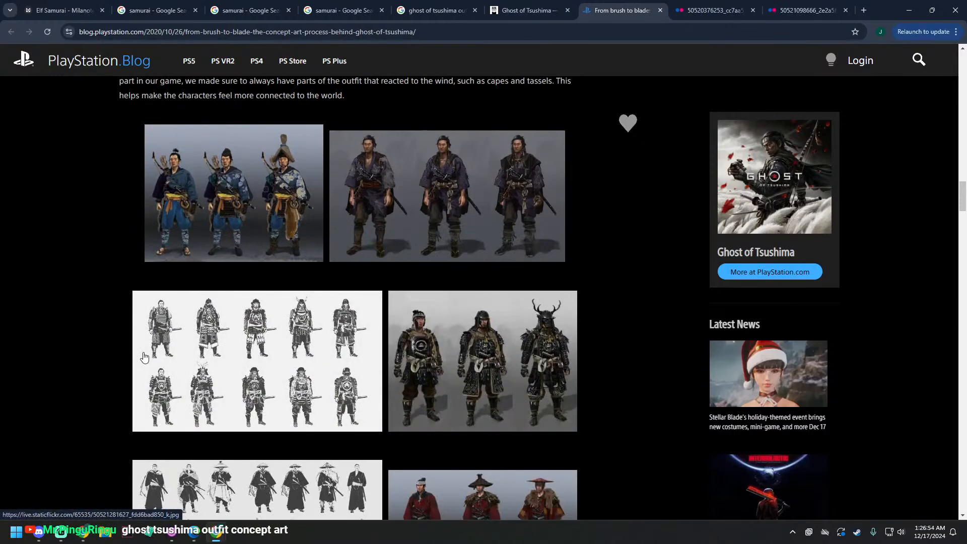
scroll(144, 357, down, 1)
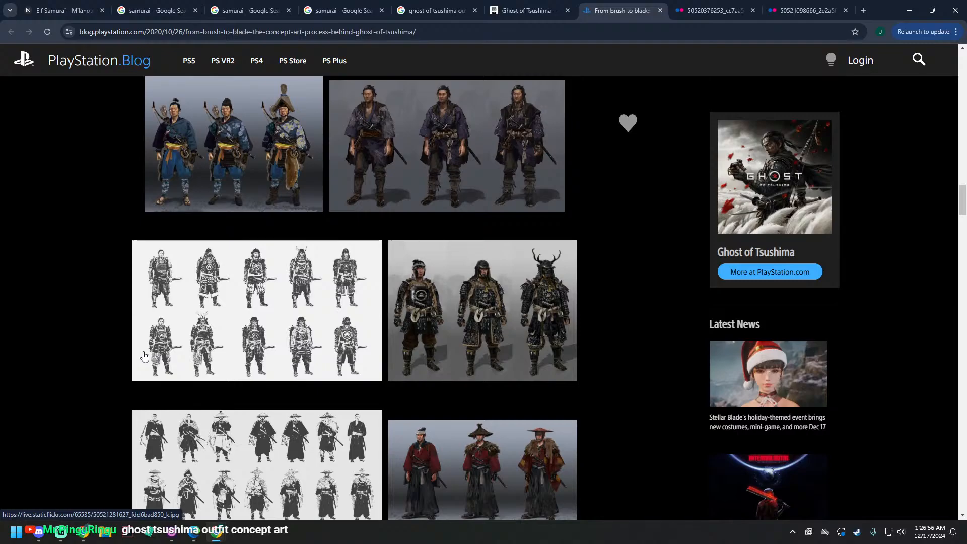
scroll(144, 357, down, 1)
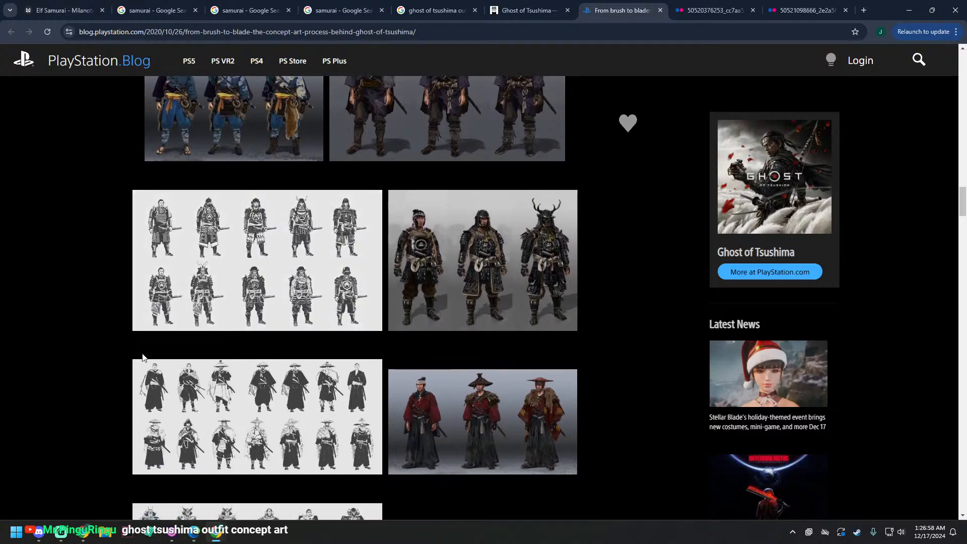
scroll(149, 349, up, 2)
scroll(150, 348, down, 4)
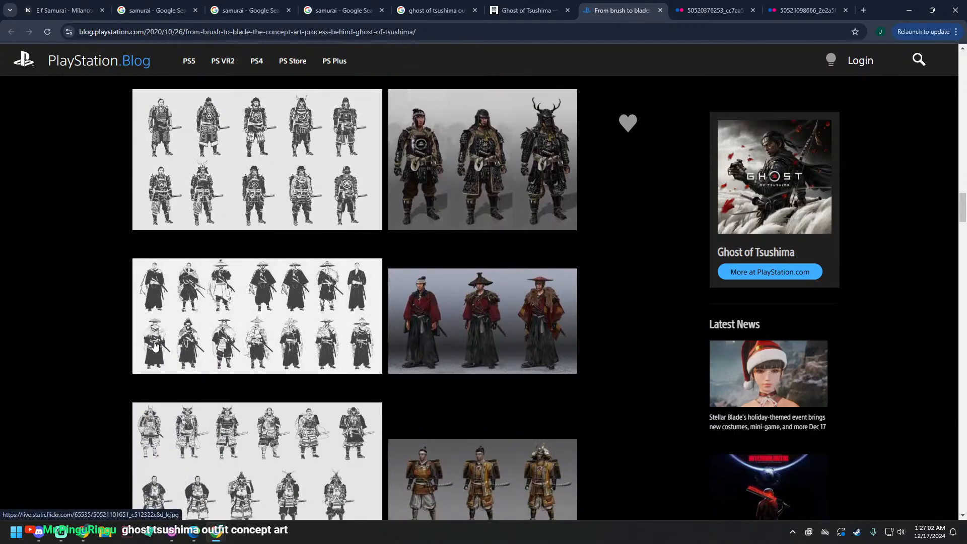
scroll(158, 344, down, 2)
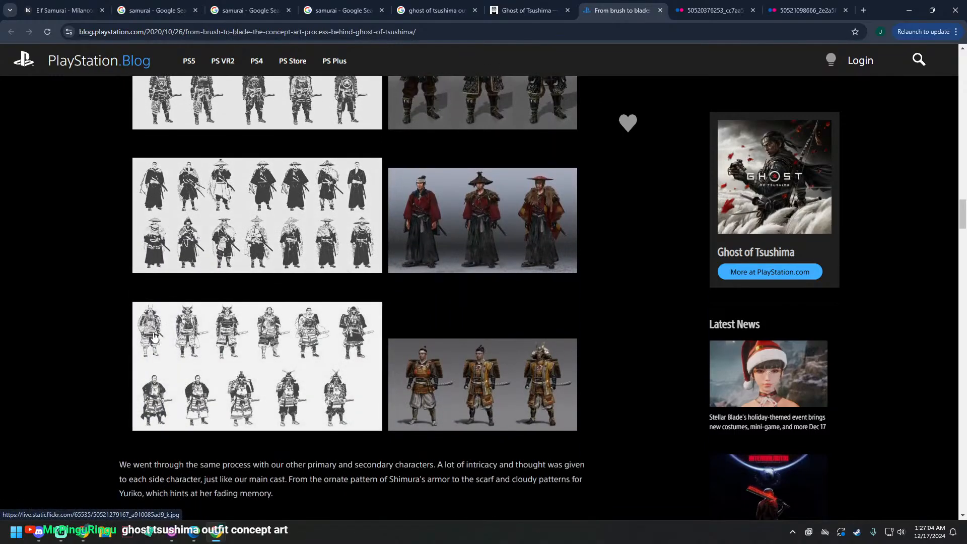
scroll(156, 339, up, 5)
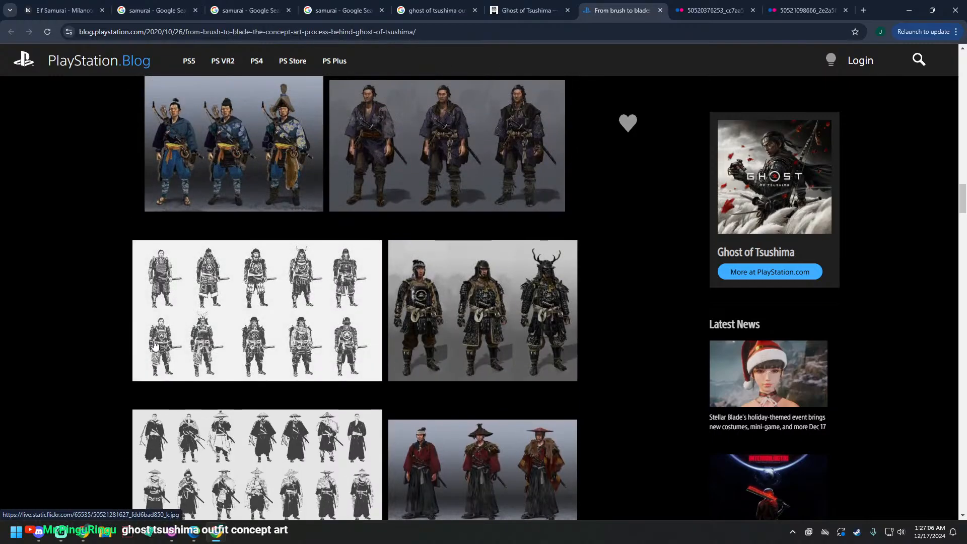
scroll(156, 335, down, 11)
scroll(163, 332, down, 3)
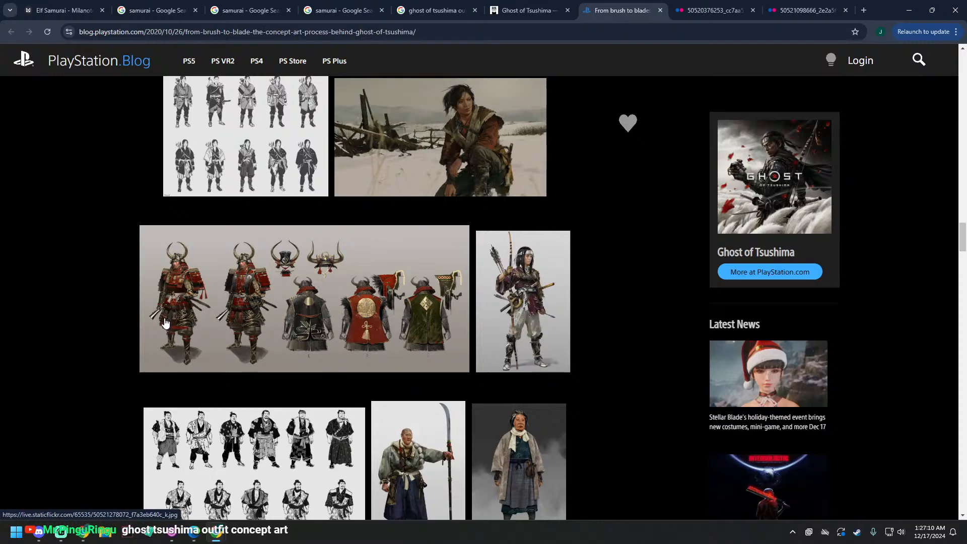
scroll(164, 323, down, 3)
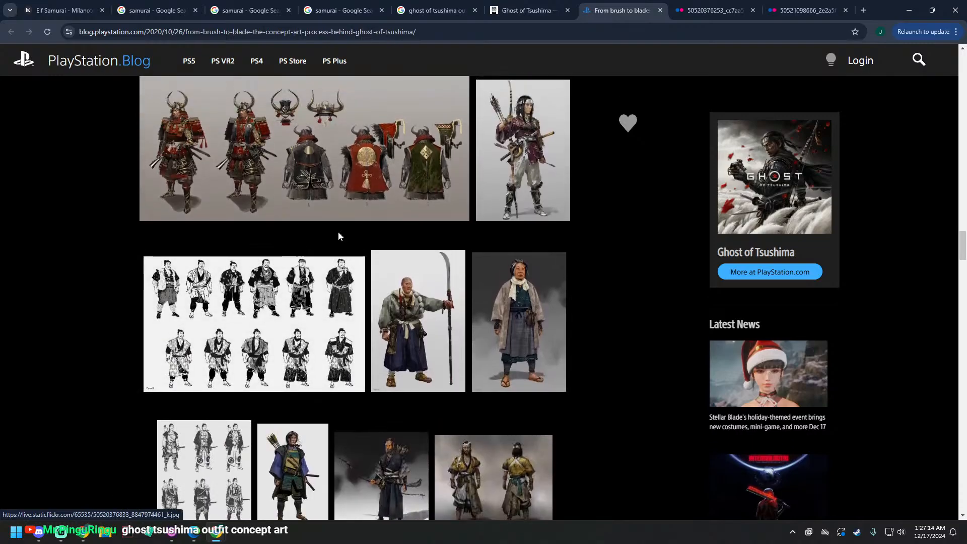
Step: Open the white-trousered archer image and the blue-and-green armored archer image in separate tabs, staying on the article
middle_click(522, 151)
scroll(297, 353, down, 2)
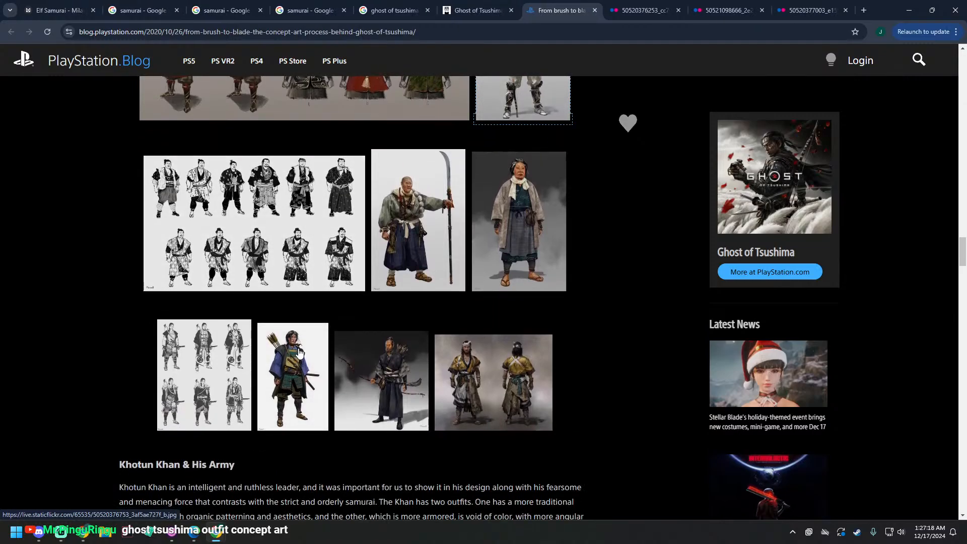
middle_click(306, 378)
Step: Look through the Khotun Khan and Mongol army armor concepts in the article
scroll(296, 367, down, 4)
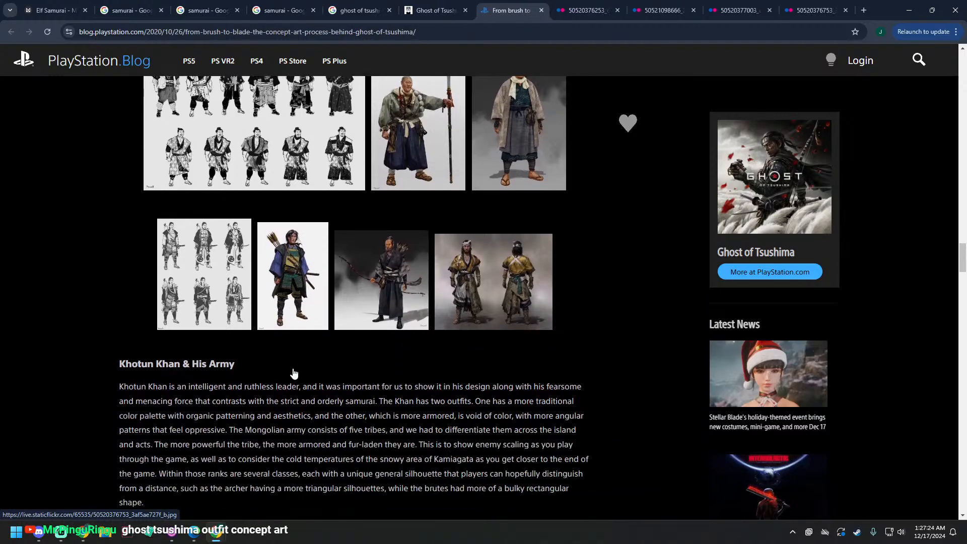
scroll(292, 370, down, 3)
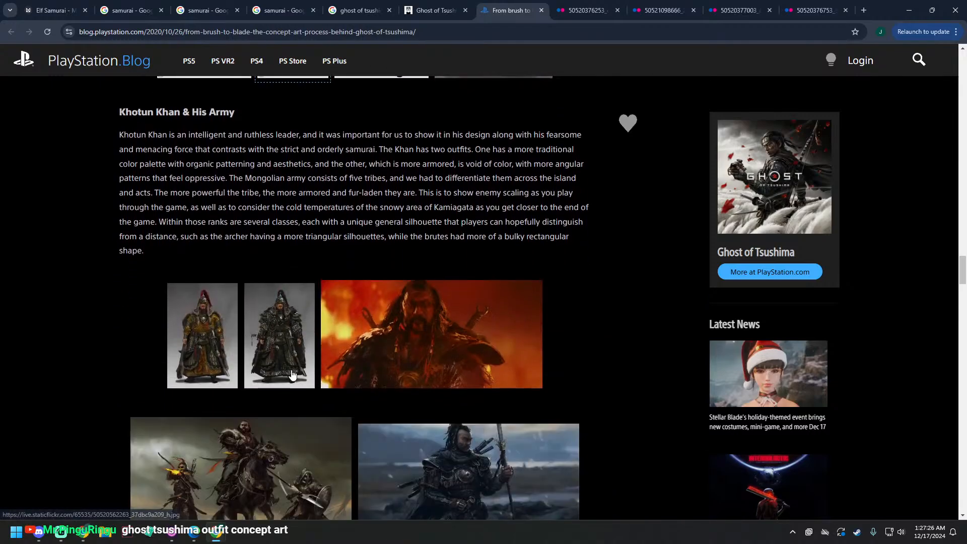
scroll(293, 375, down, 2)
scroll(291, 372, down, 13)
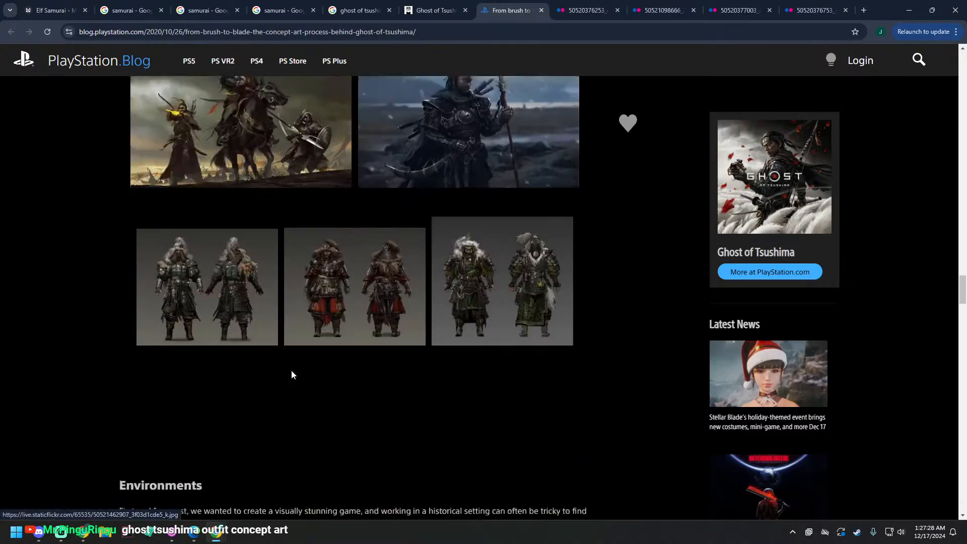
Step: Move the PlayStation.Blog article tab among the samurai search tabs and arrange the Elf Samurai board and the reference browser side by side
scroll(290, 375, down, 8)
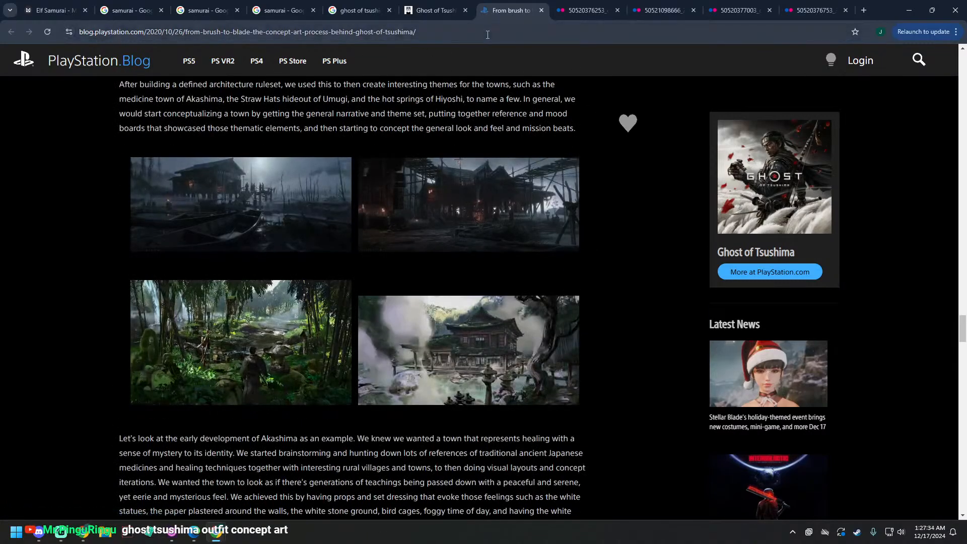
drag(511, 11, 268, 11)
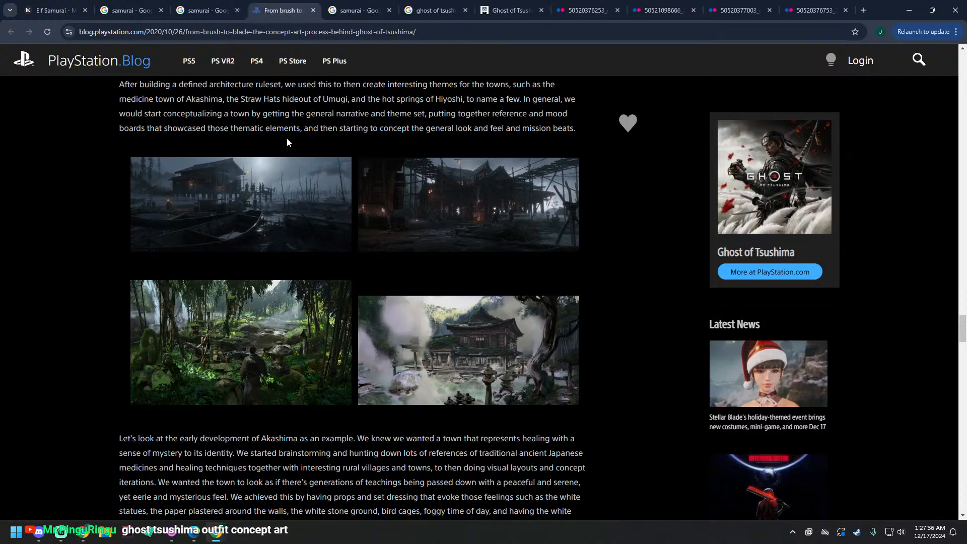
drag(55, 10, 1, 152)
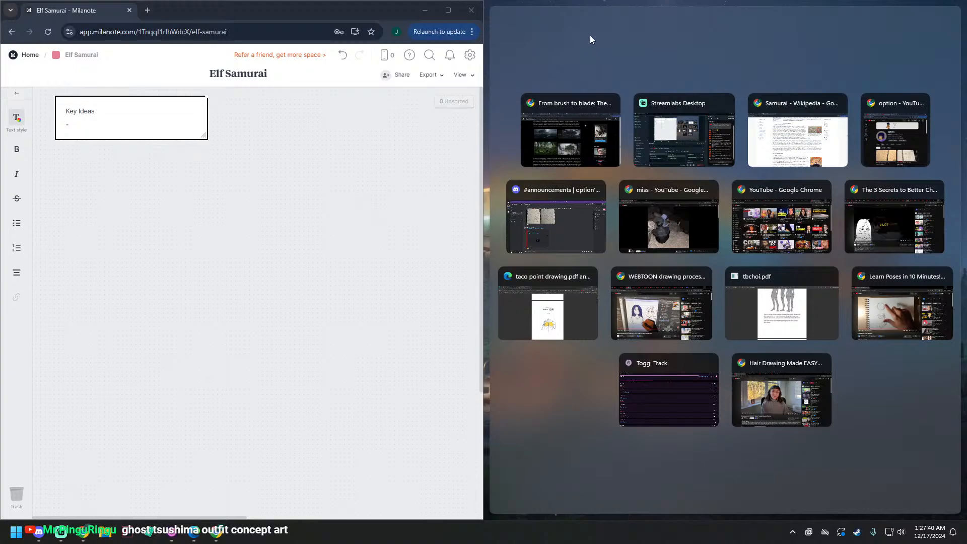
click(589, 35)
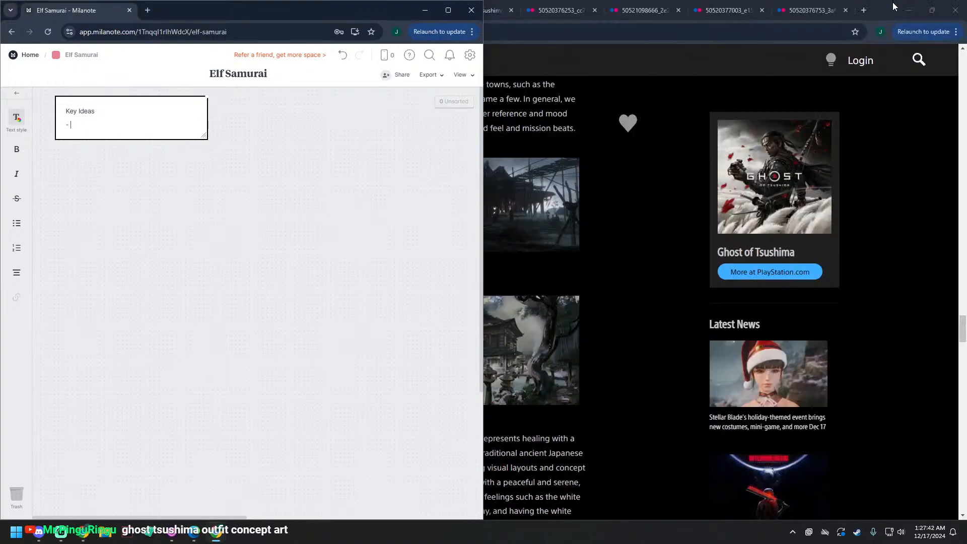
drag(893, 2, 966, 252)
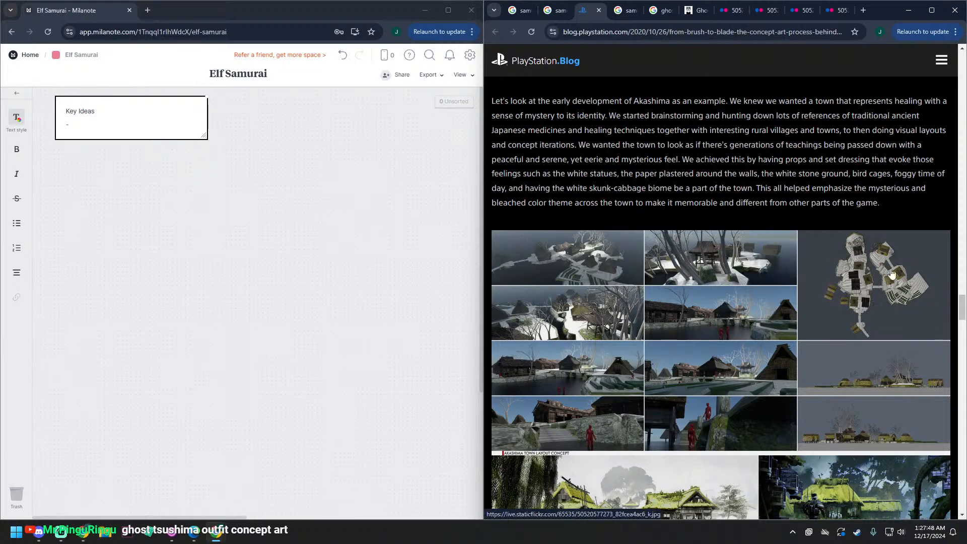
Step: Copy the Katana Swords "The Modern Armor" diagram onto the Elf Samurai board and place it directly beneath the Key Ideas note
click(625, 10)
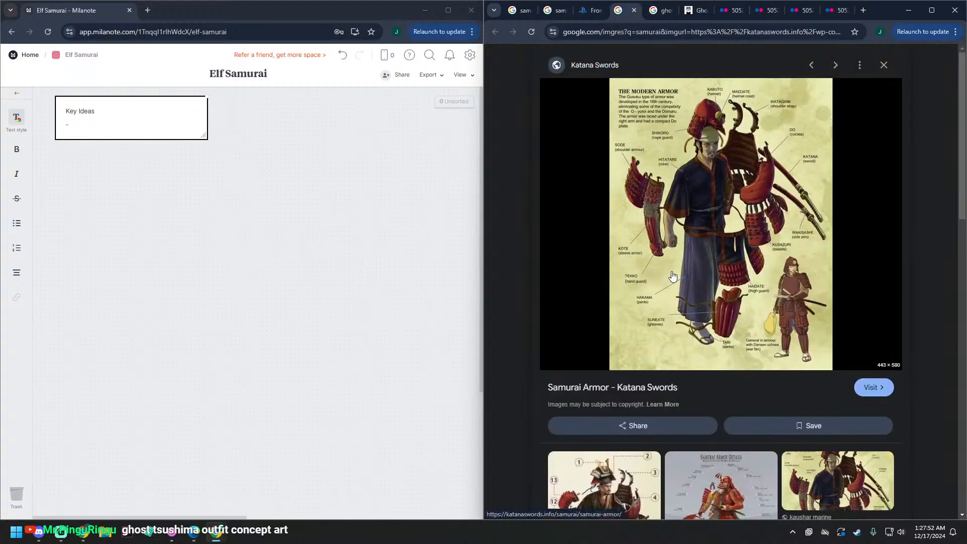
right_click(808, 339)
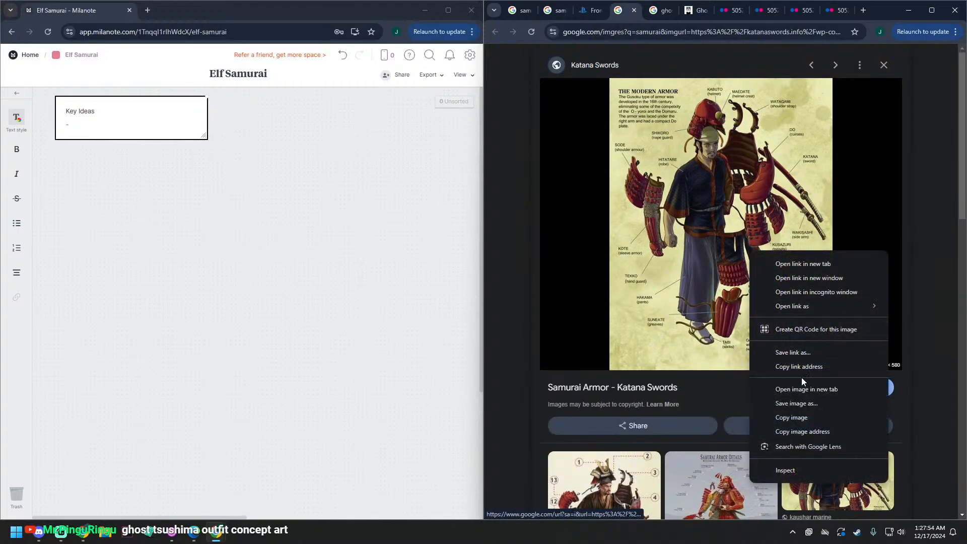
click(791, 418)
click(202, 287)
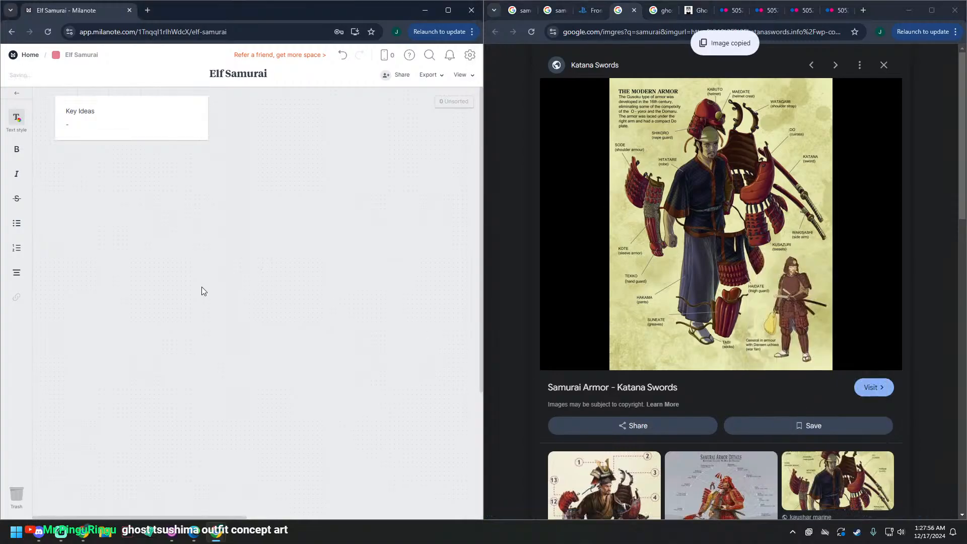
key(ctrl+v)
drag(401, 201, 140, 238)
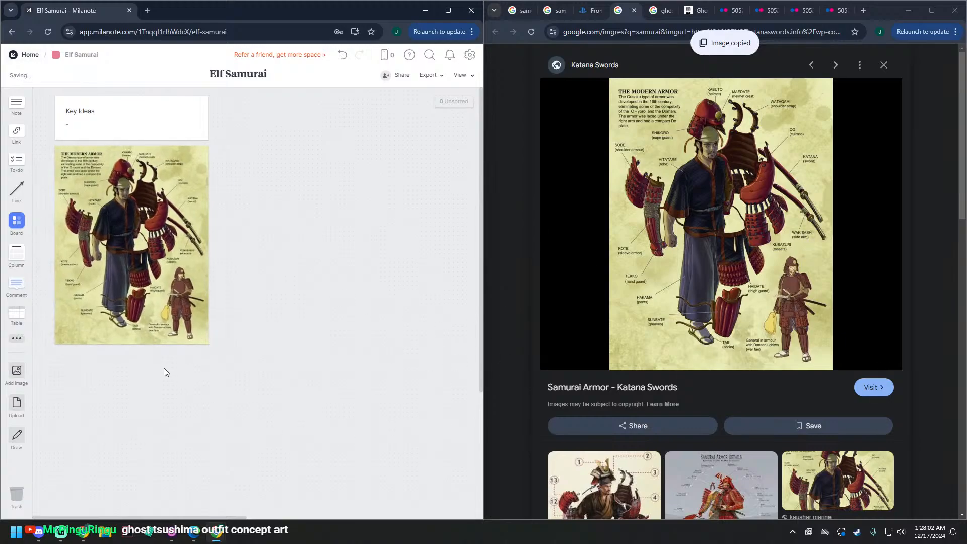
Step: Add a link card beneath the armor diagram containing the copied address of the "Samurai Armor - Katana Swords" page
right_click(147, 287)
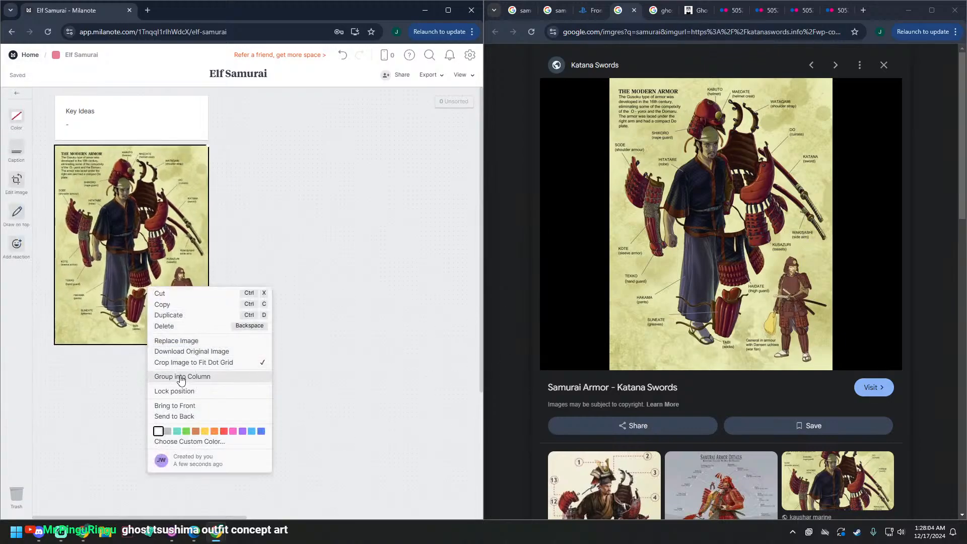
click(49, 221)
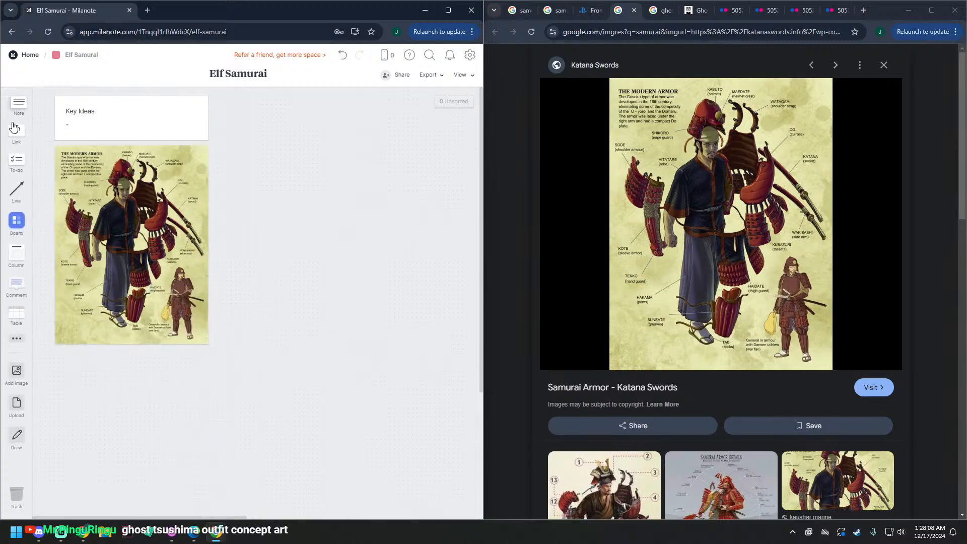
drag(19, 132, 69, 362)
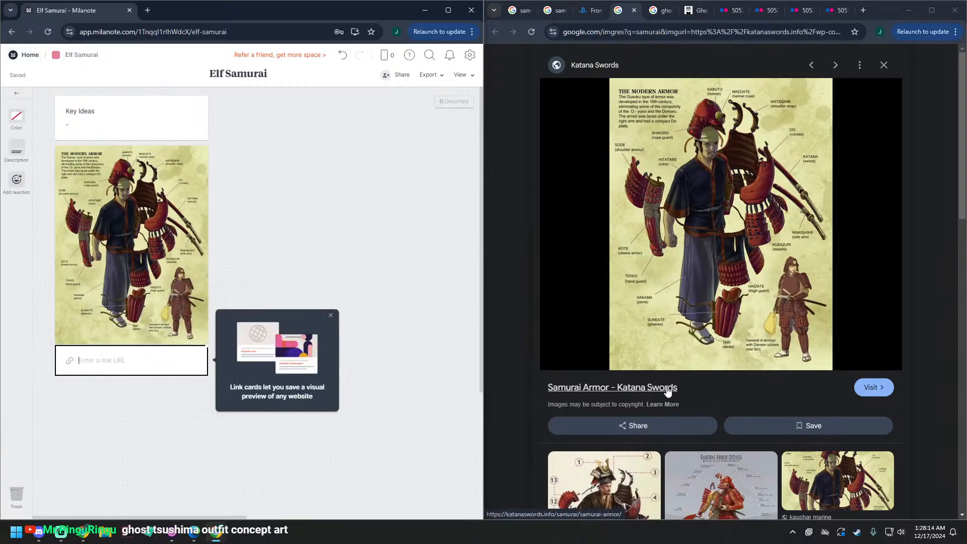
right_click(870, 388)
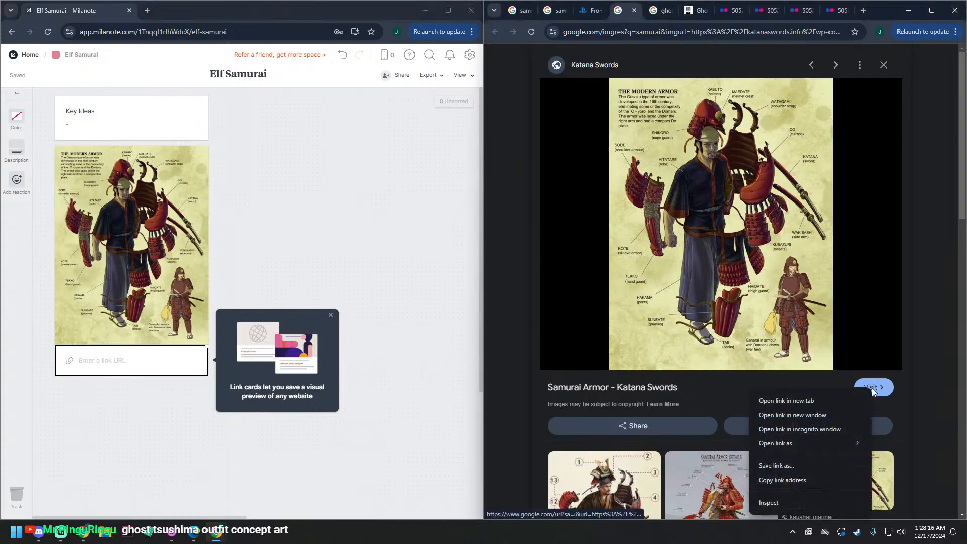
click(803, 479)
click(123, 360)
key(ctrl+v)
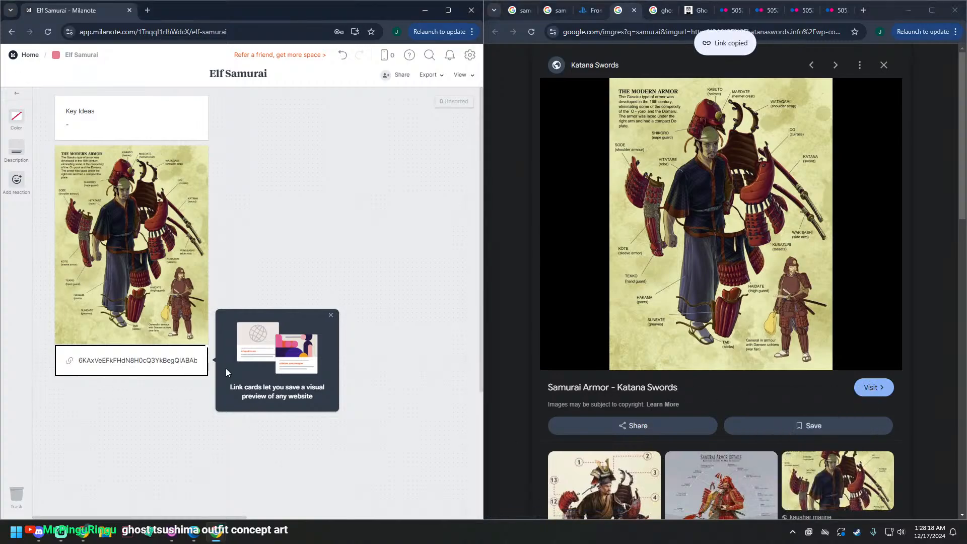
key(Return)
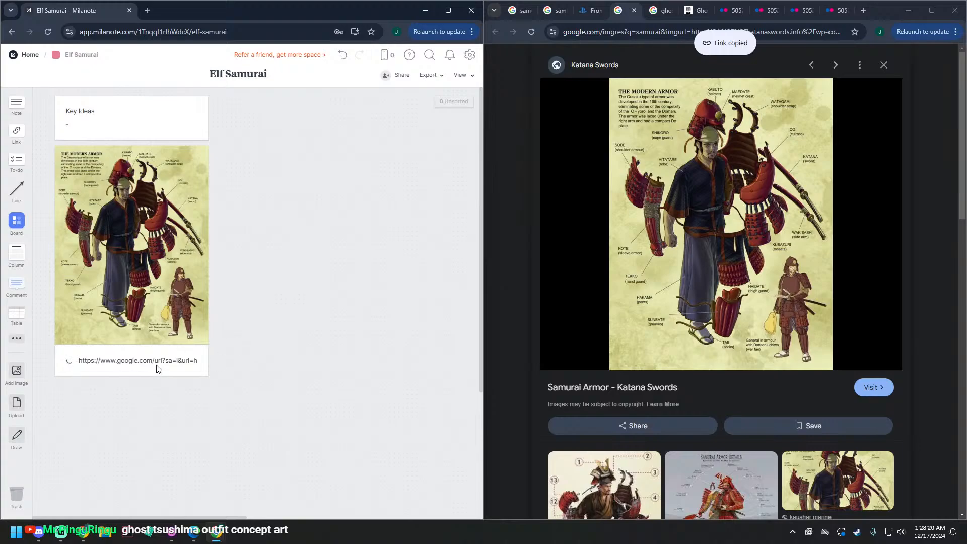
click(159, 362)
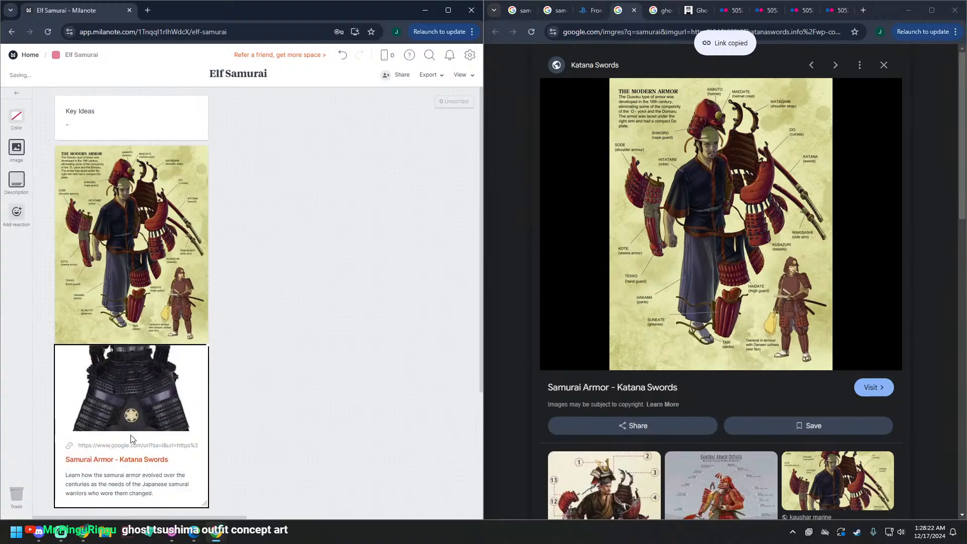
click(275, 420)
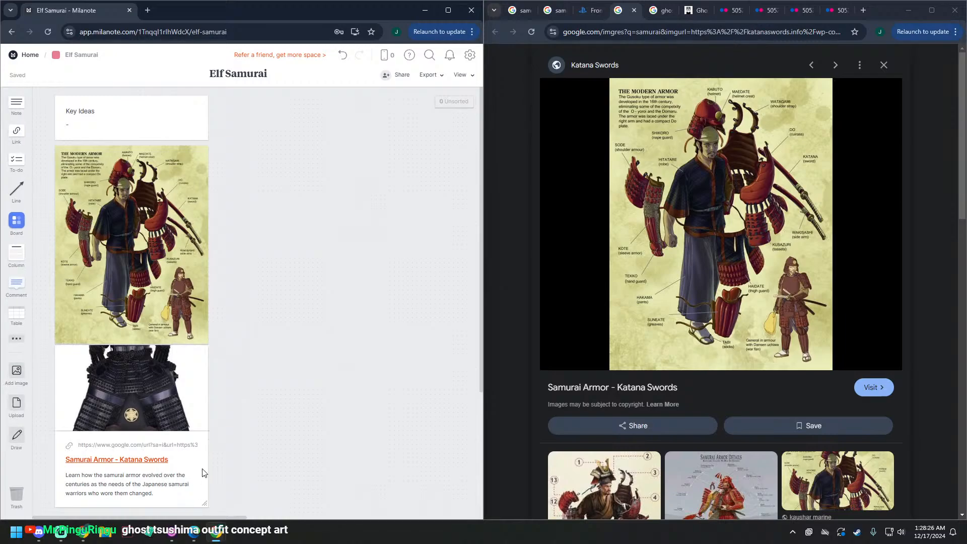
scroll(309, 411, down, 3)
scroll(309, 410, up, 2)
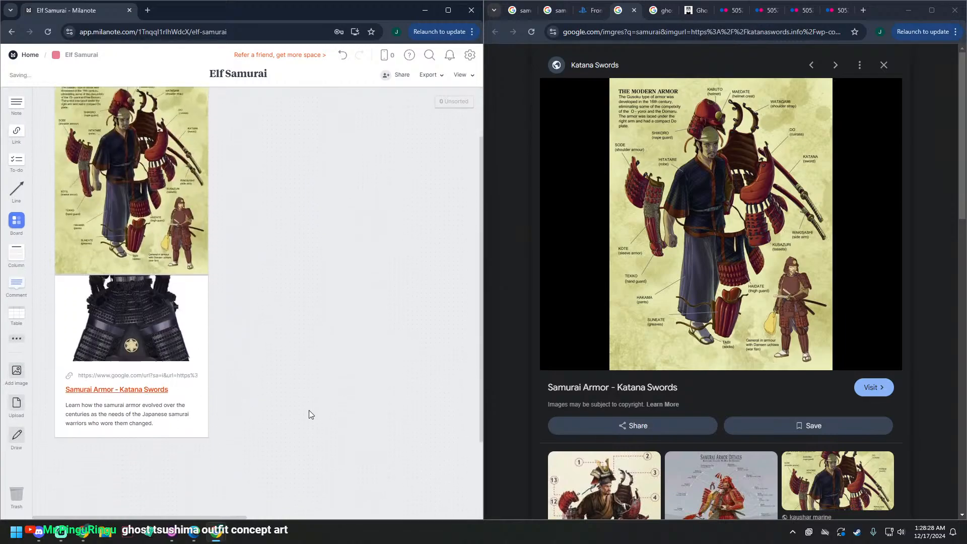
scroll(309, 412, down, 2)
scroll(309, 418, up, 3)
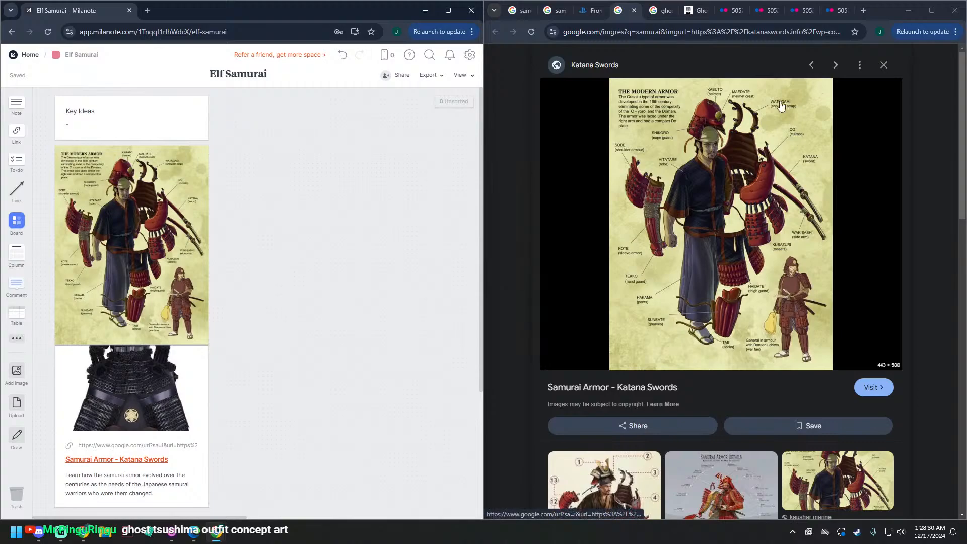
Step: Bring the Britannica photo of three armored samurai onto the board and place it beside the Key Ideas note
click(652, 12)
click(694, 10)
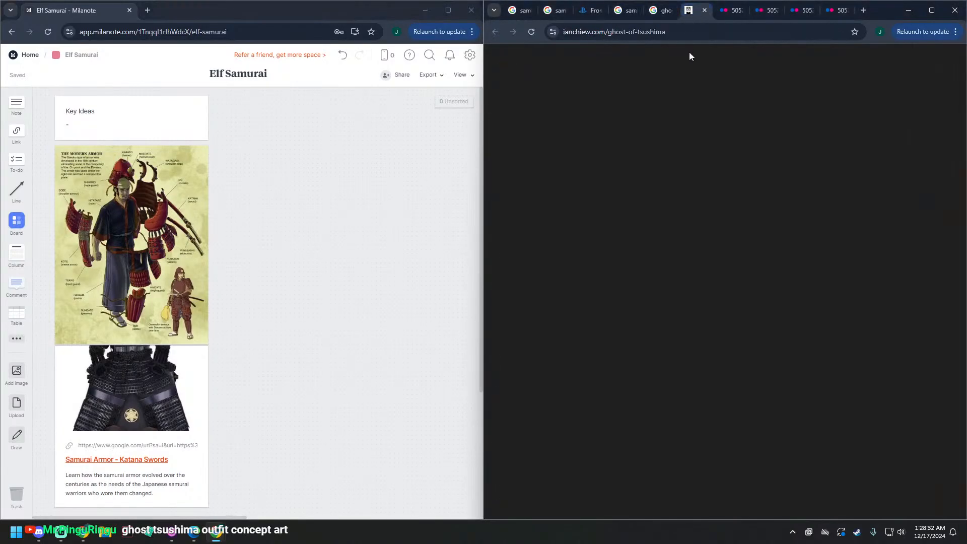
click(580, 14)
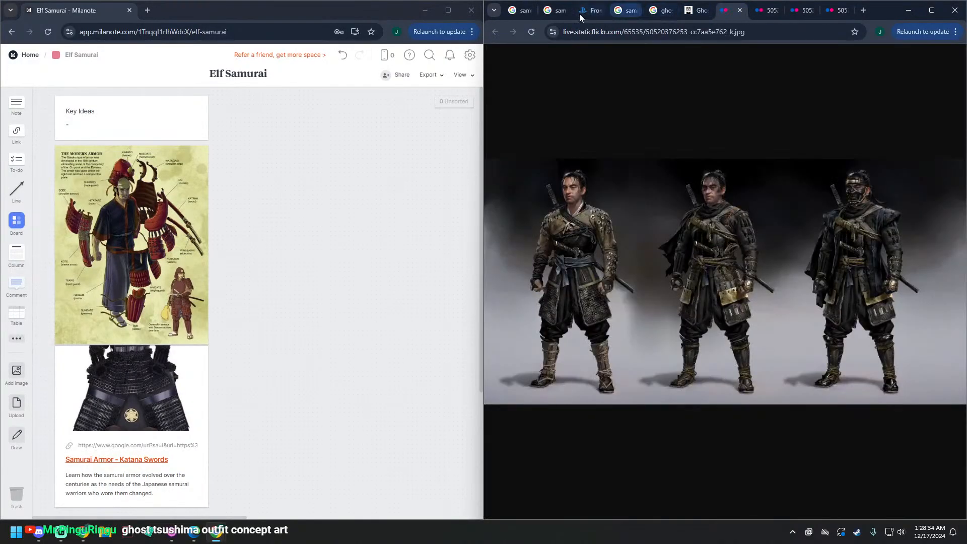
click(564, 14)
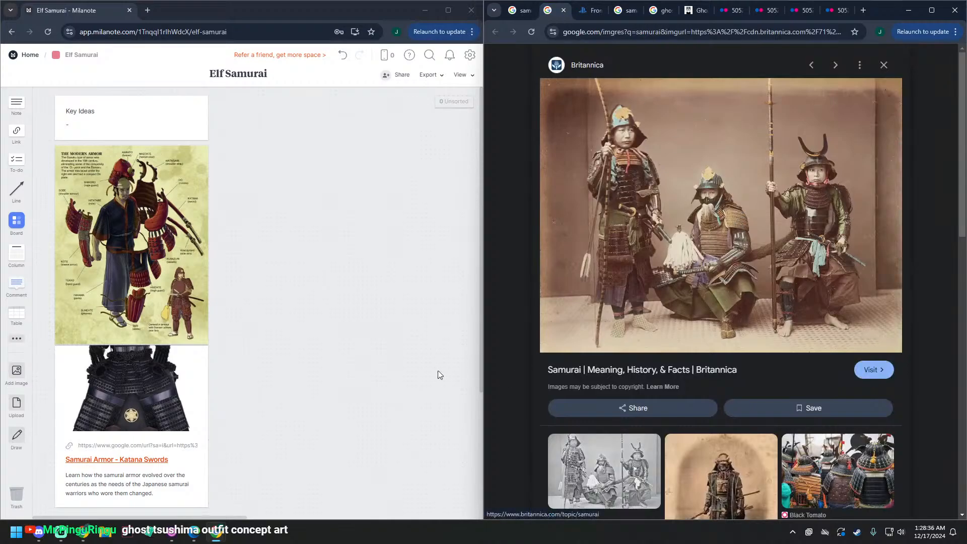
scroll(382, 378, down, 3)
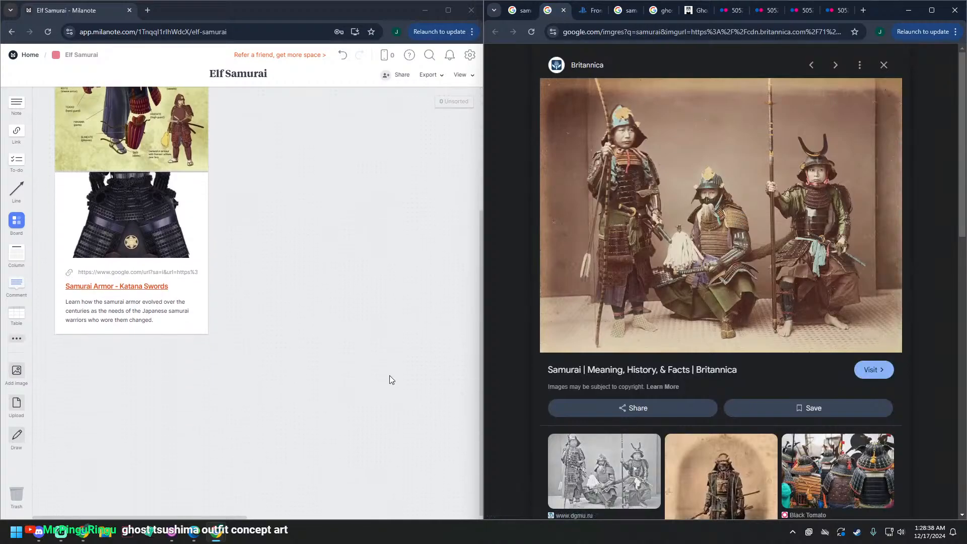
drag(848, 244, 232, 395)
drag(316, 412, 315, 327)
drag(293, 260, 268, 123)
scroll(301, 365, down, 2)
scroll(308, 363, up, 2)
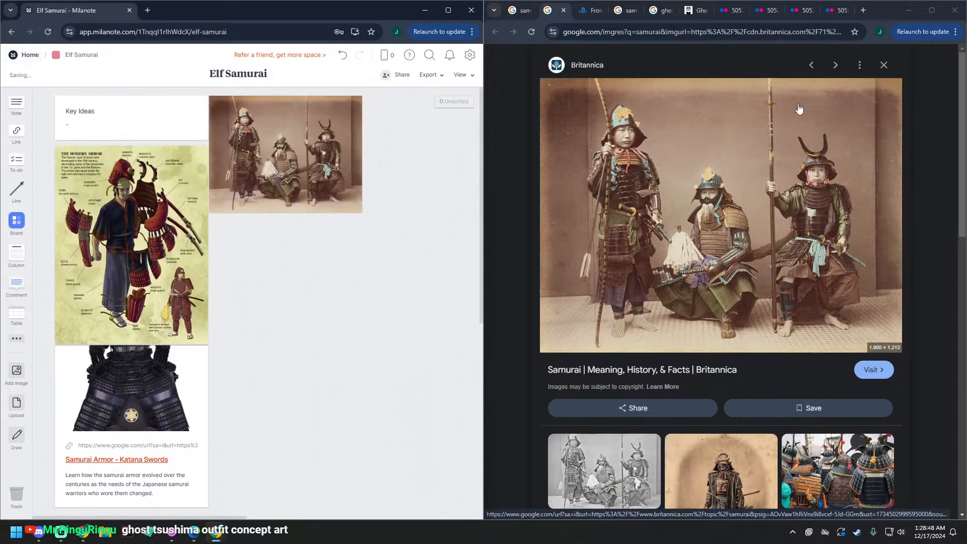
Step: Add a link card with the copied address of Britannica's "Samurai | Meaning, History, & Facts" page and place it directly beneath the samurai photo
right_click(306, 321)
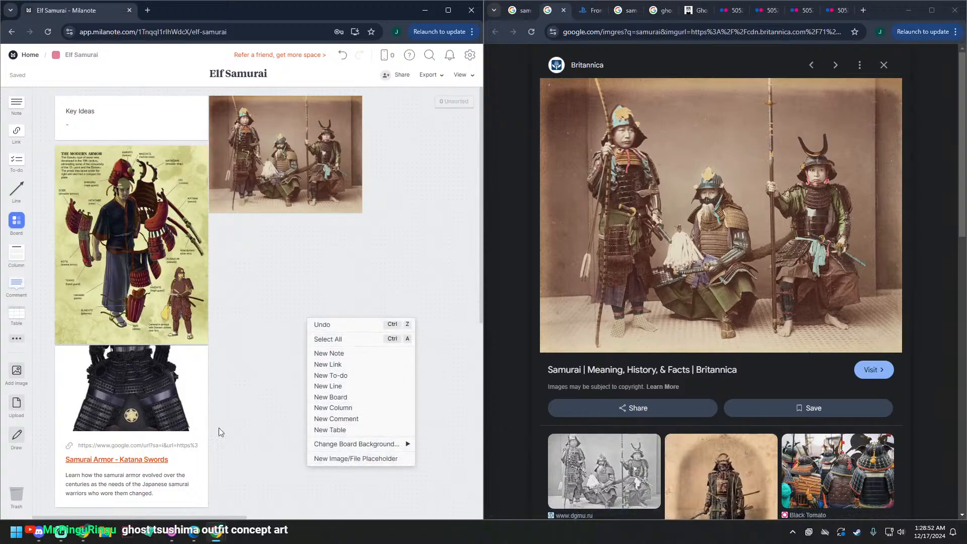
drag(20, 131, 233, 247)
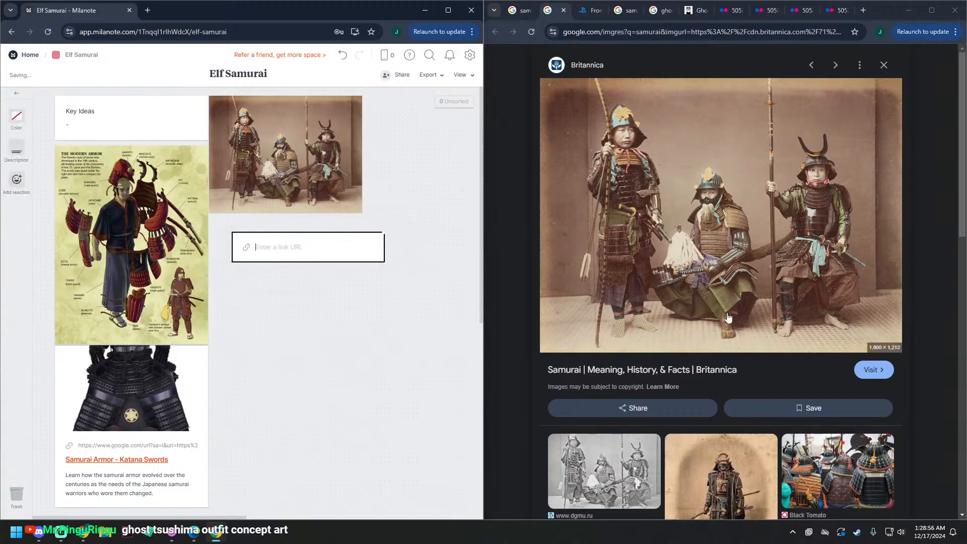
right_click(874, 376)
click(784, 462)
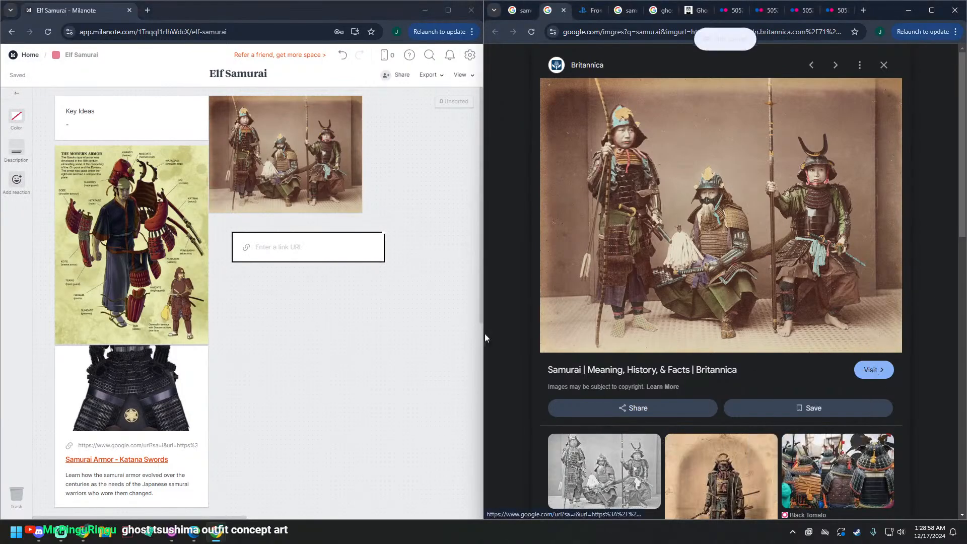
click(302, 247)
key(ctrl+v)
click(384, 271)
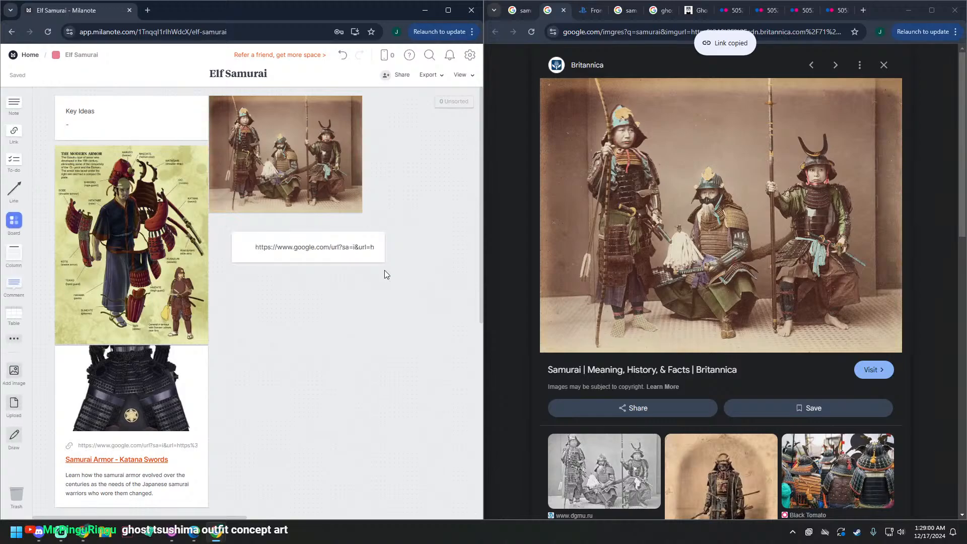
drag(328, 276, 307, 259)
click(352, 407)
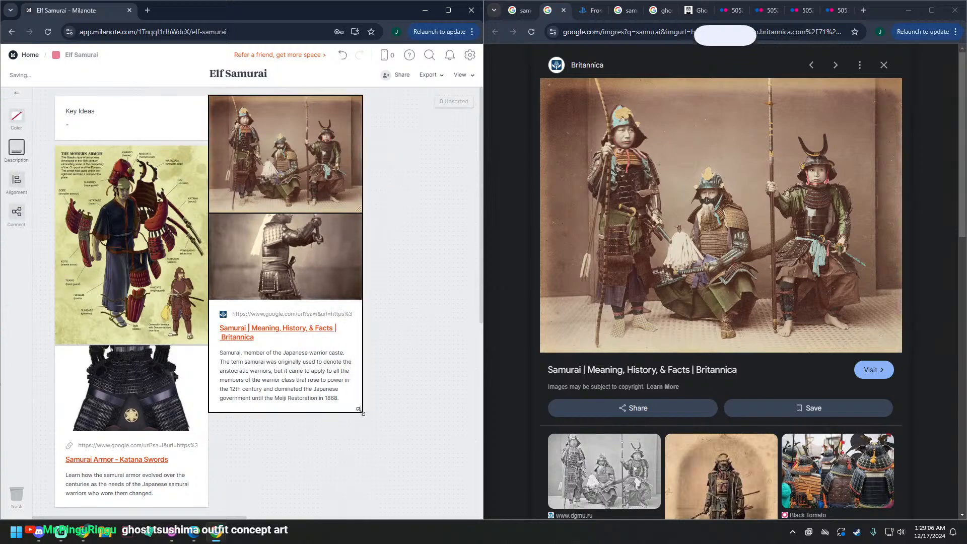
click(418, 384)
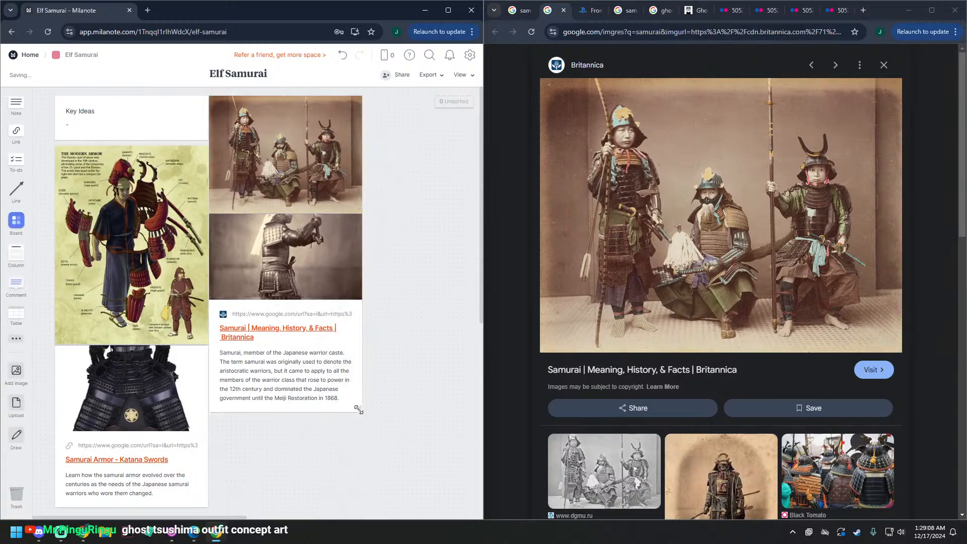
drag(318, 321, 334, 356)
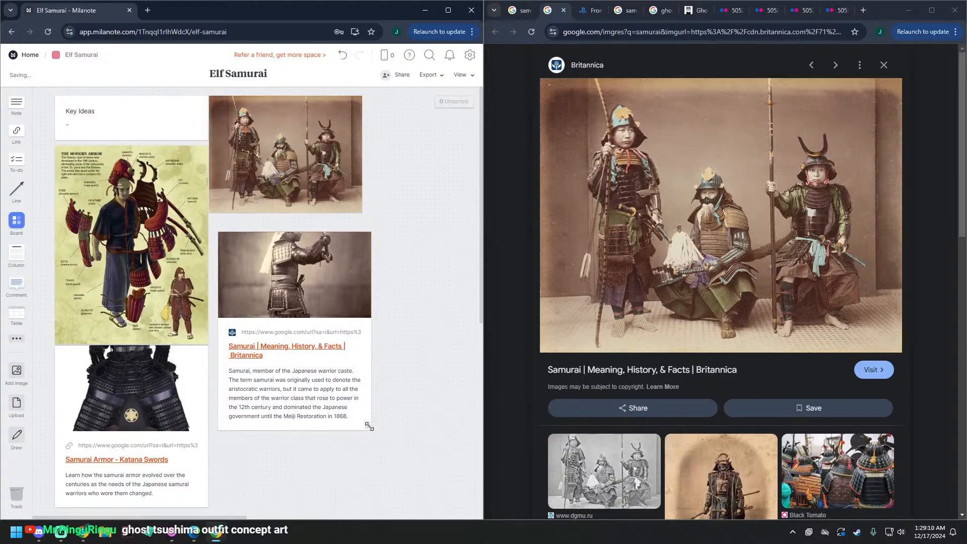
mouse_move(369, 427)
mouse_down()
mouse_move(458, 502)
mouse_move(366, 418)
mouse_up()
drag(344, 351, 334, 338)
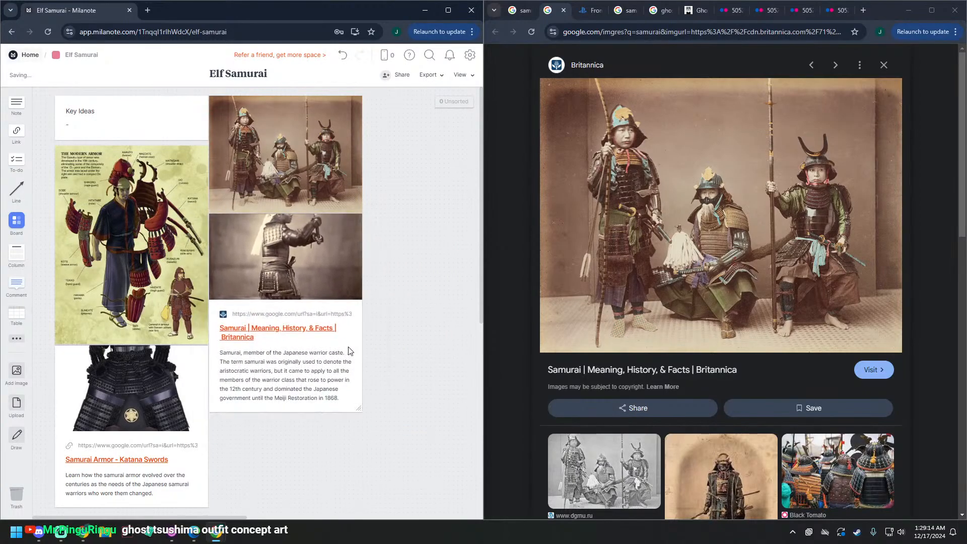
scroll(389, 429, down, 5)
scroll(325, 424, up, 5)
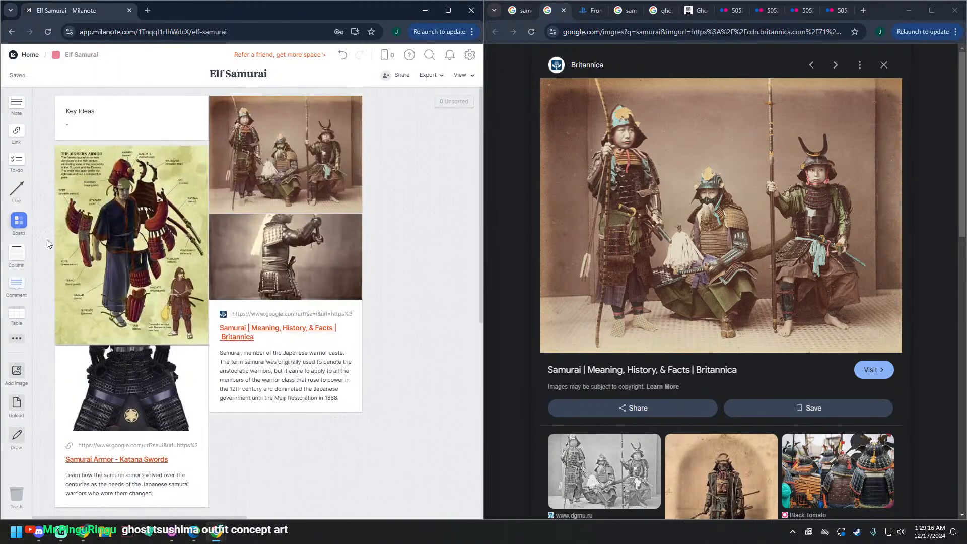
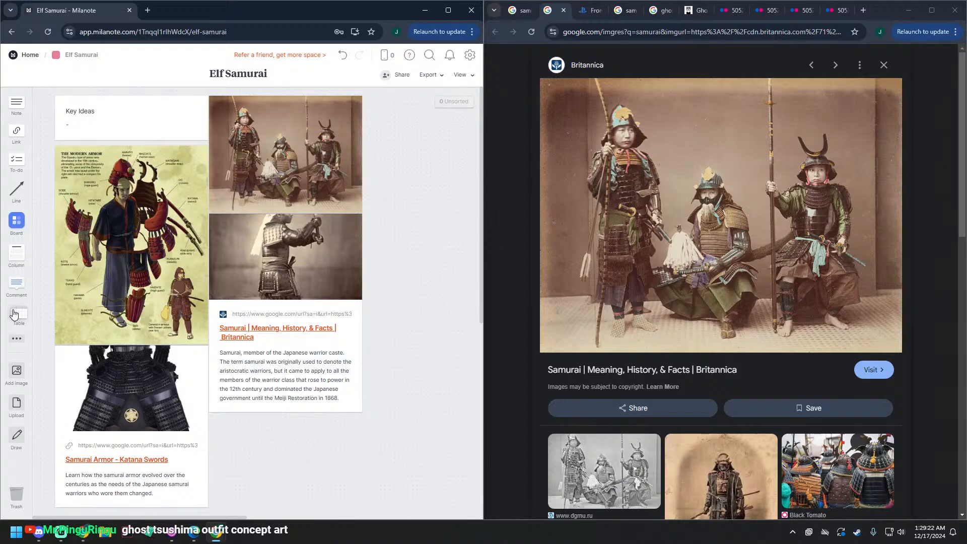
click(141, 298)
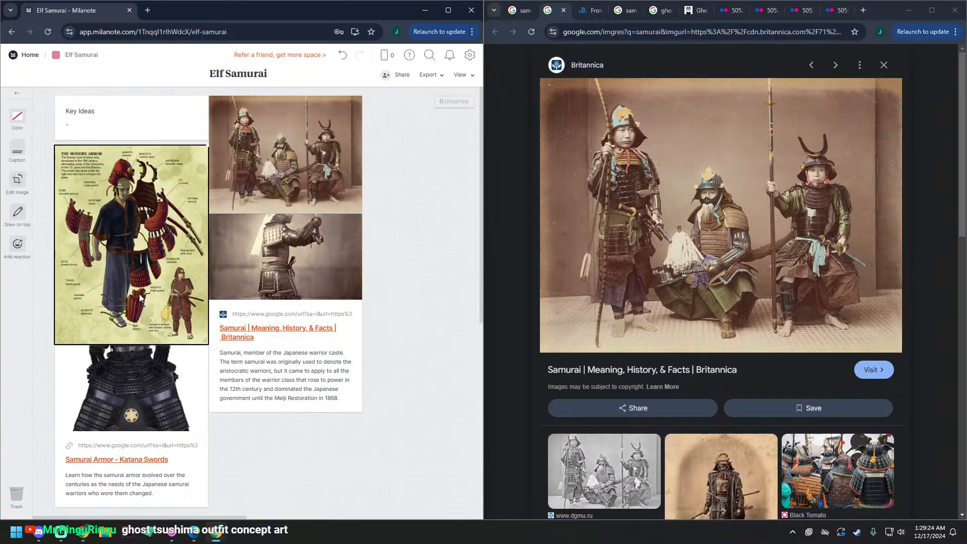
click(21, 166)
scroll(186, 456, down, 2)
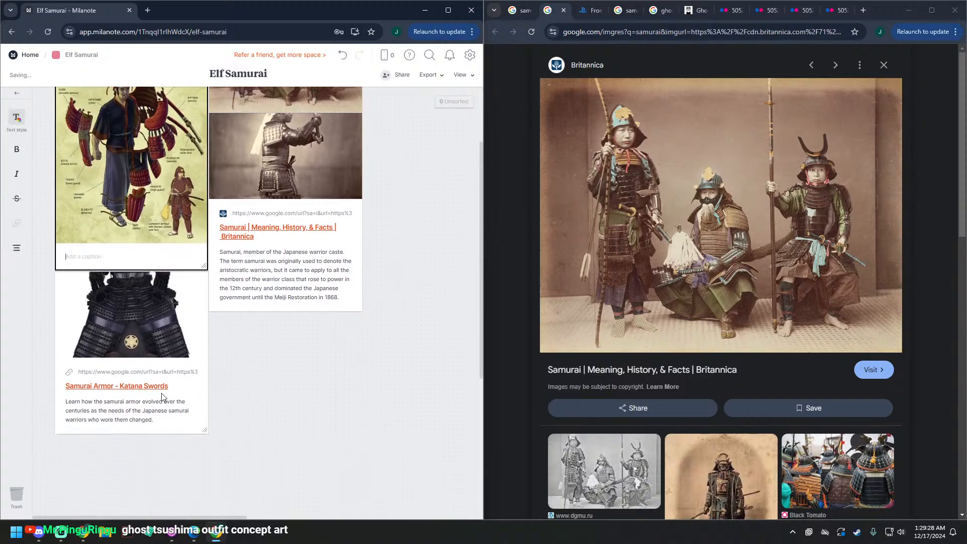
click(170, 372)
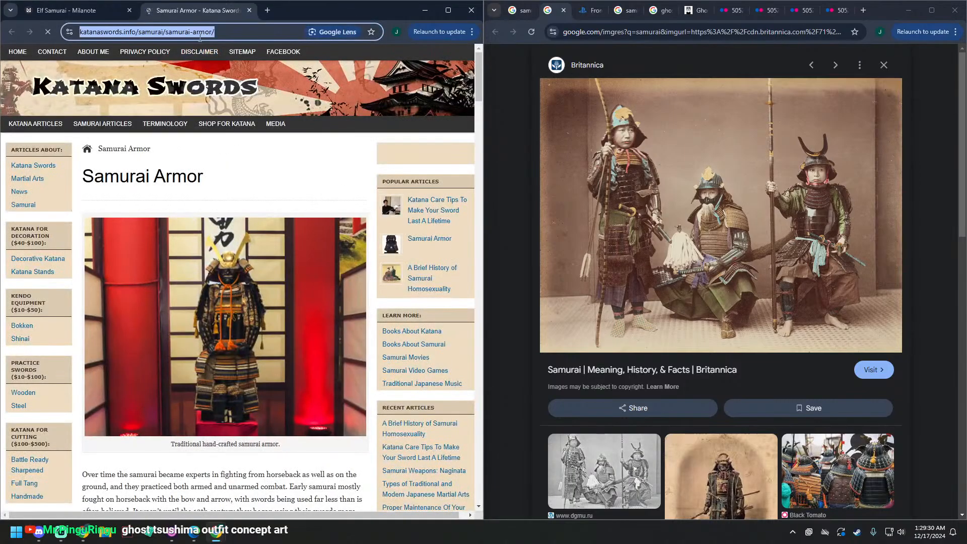
key(ctrl+w)
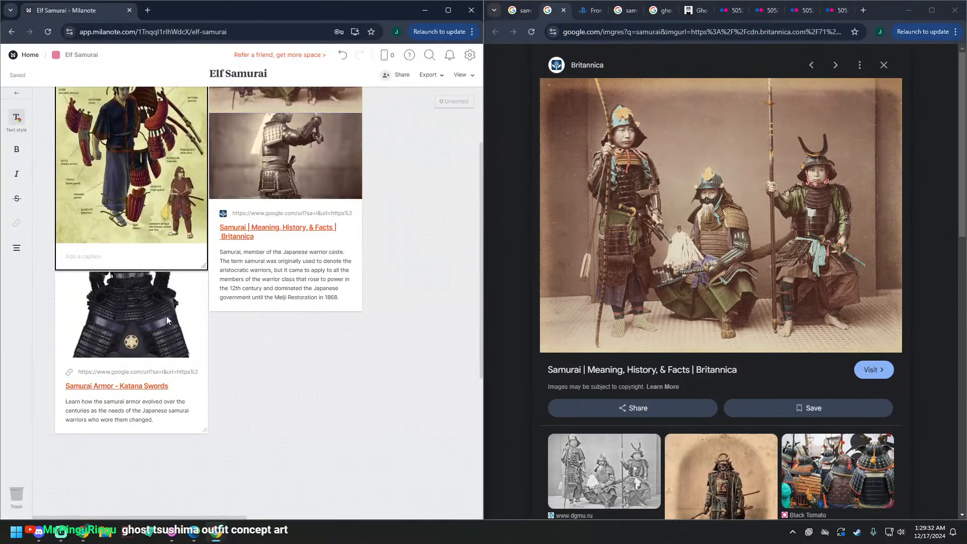
text(https://katanaswords.info/samurai/samurai-armor/)
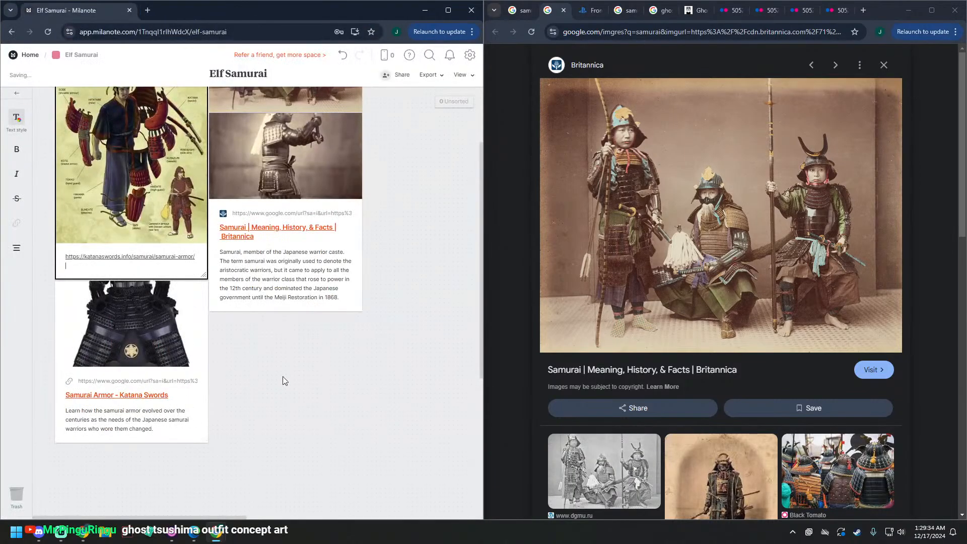
Step: Check the Katana Swords source link and delete the Samurai Armor link card beneath the armor diagram
click(116, 386)
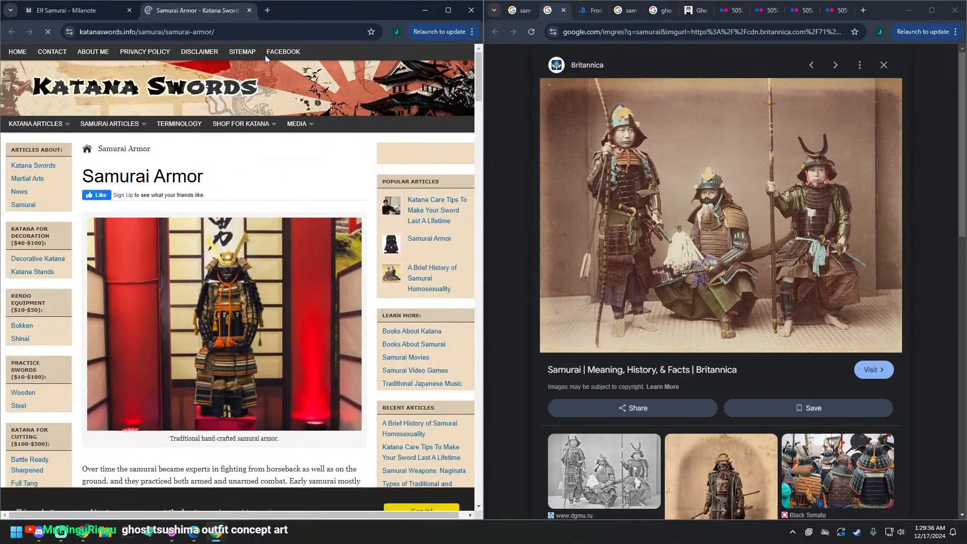
key(ctrl+w)
click(158, 410)
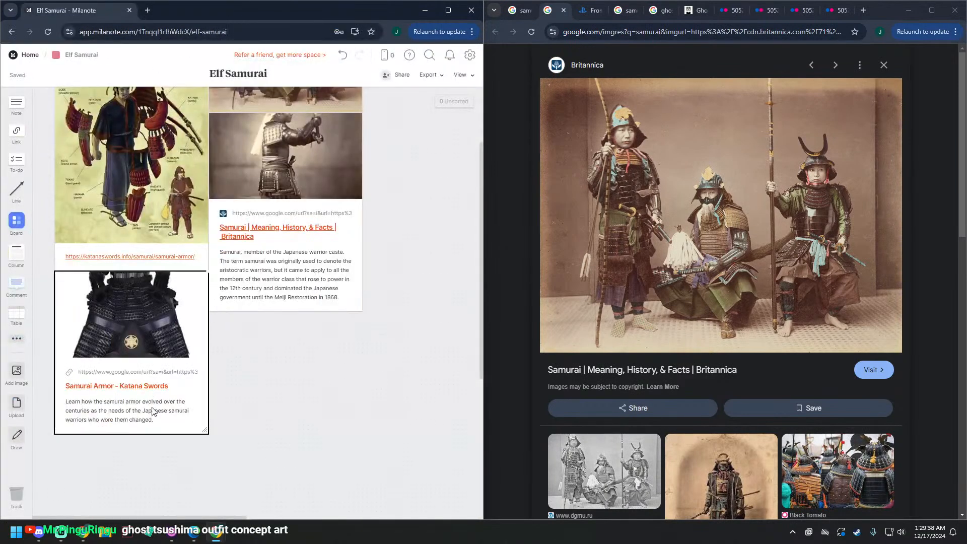
key(Delete)
scroll(158, 411, up, 2)
Step: Delete the Britannica link card beneath the photo of three armored samurai
click(304, 339)
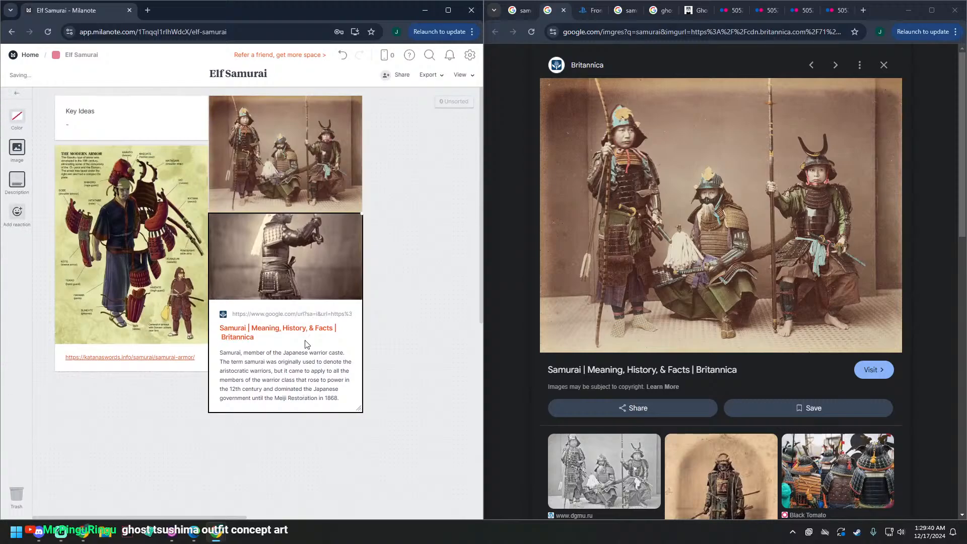
right_click(322, 315)
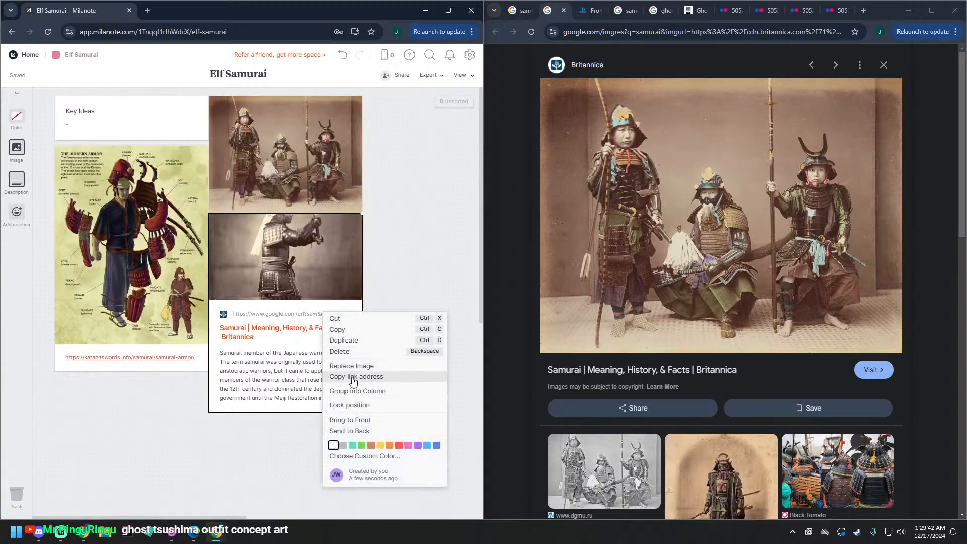
click(250, 371)
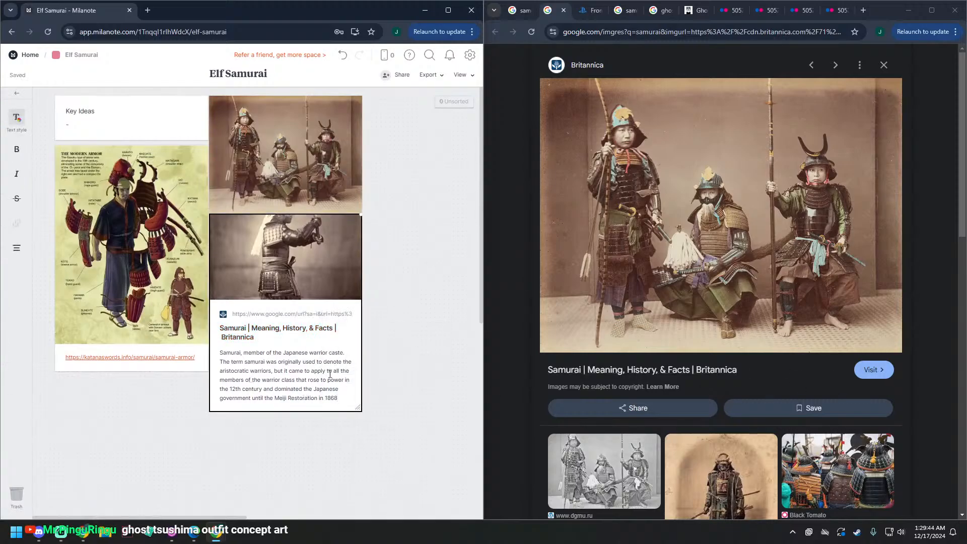
click(318, 251)
key(Delete)
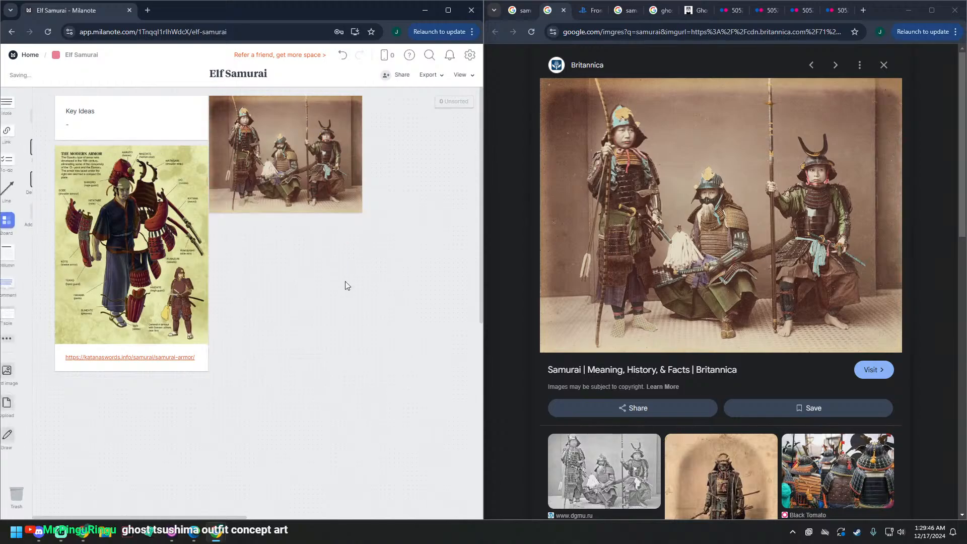
Step: Add a caption to the three-samurai photo containing the link address copied from Britannica's image search result
click(882, 376)
right_click(882, 376)
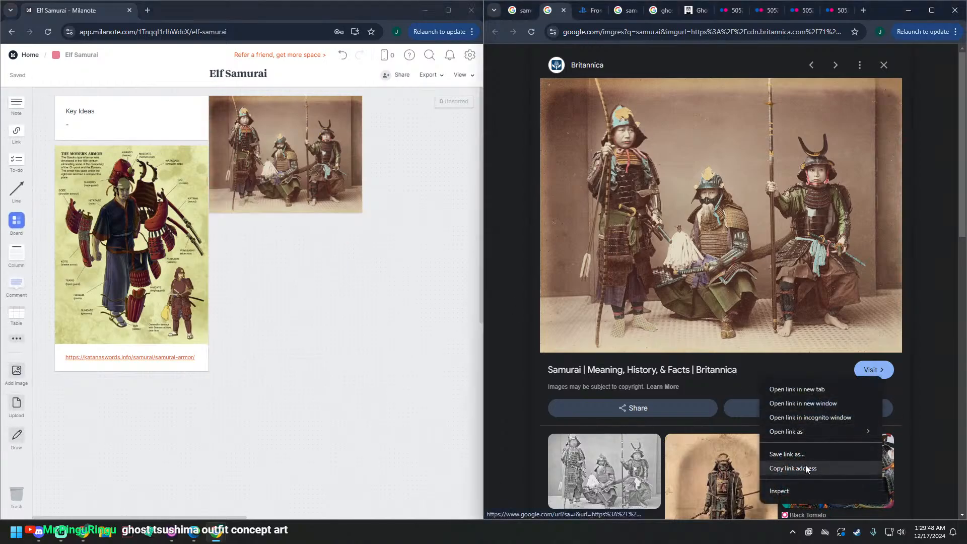
click(821, 469)
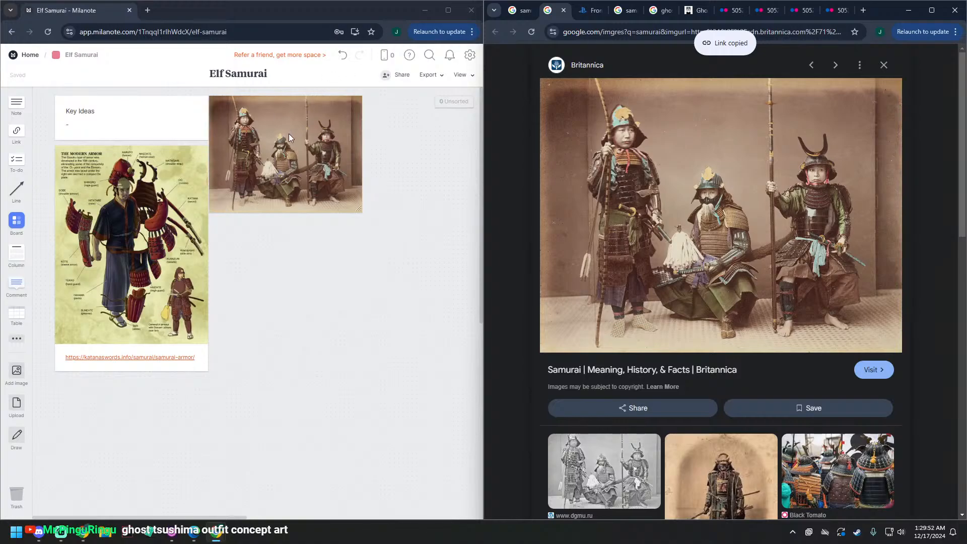
right_click(289, 137)
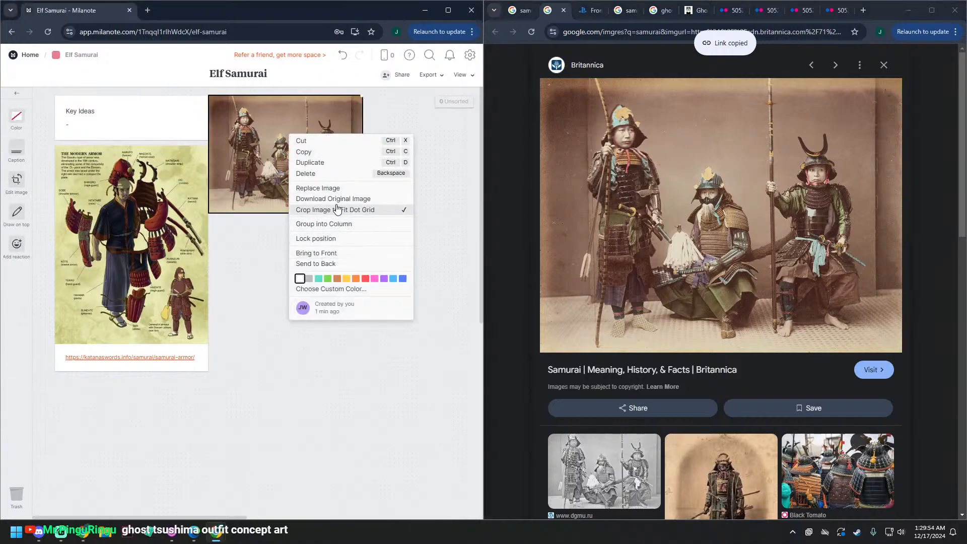
click(252, 222)
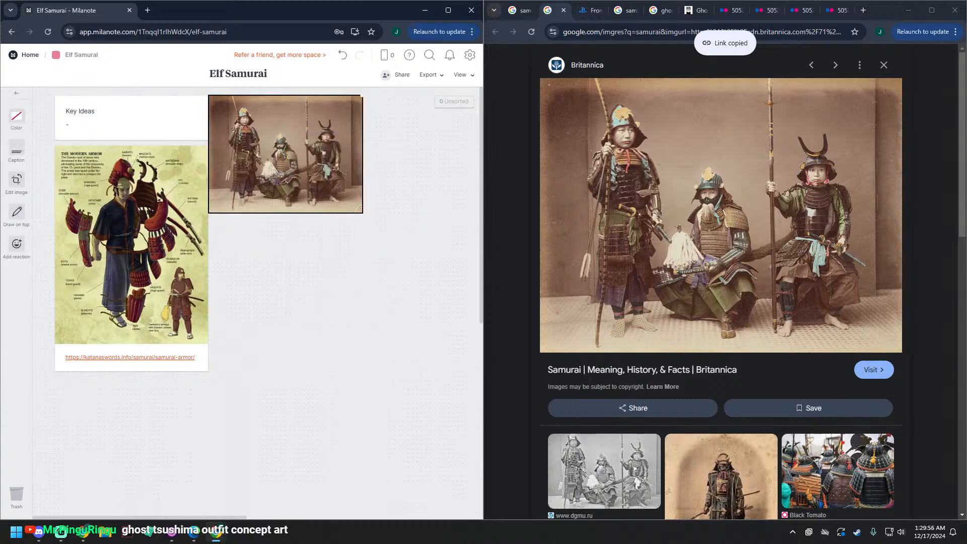
click(15, 152)
key(ctrl+v)
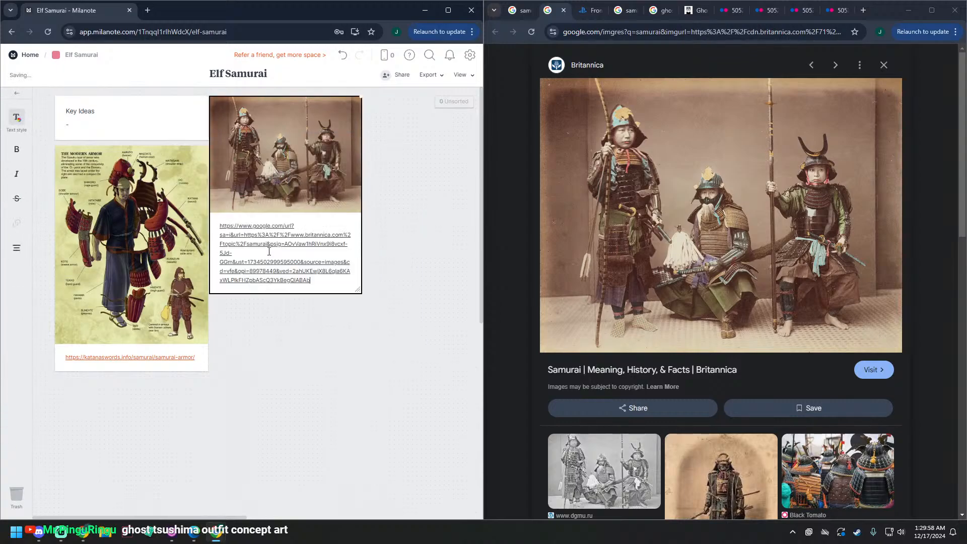
click(337, 358)
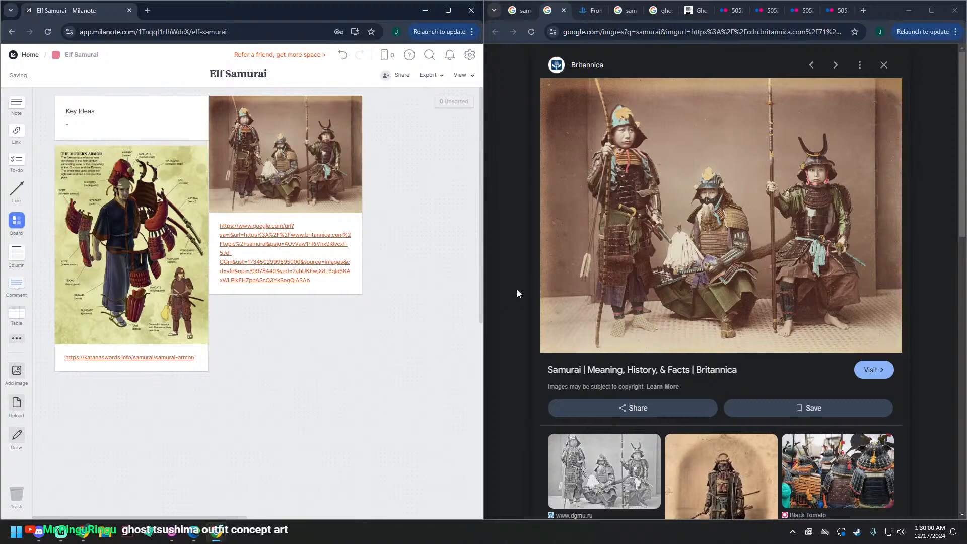
click(283, 239)
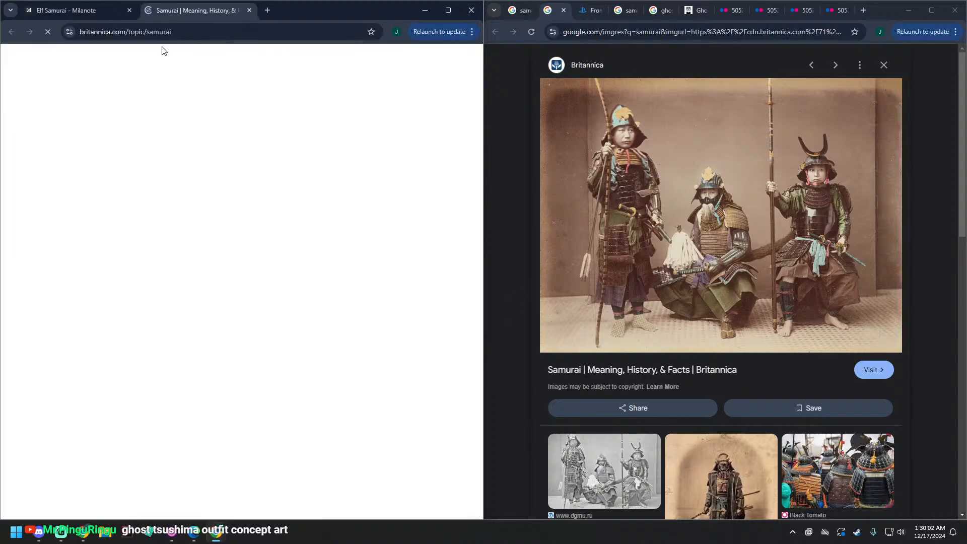
click(164, 37)
click(247, 13)
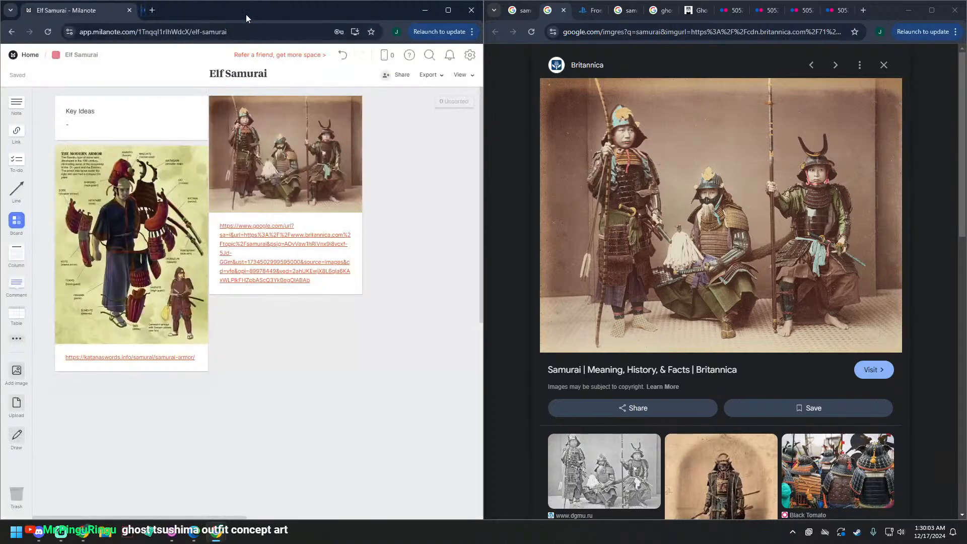
right_click(267, 261)
click(308, 186)
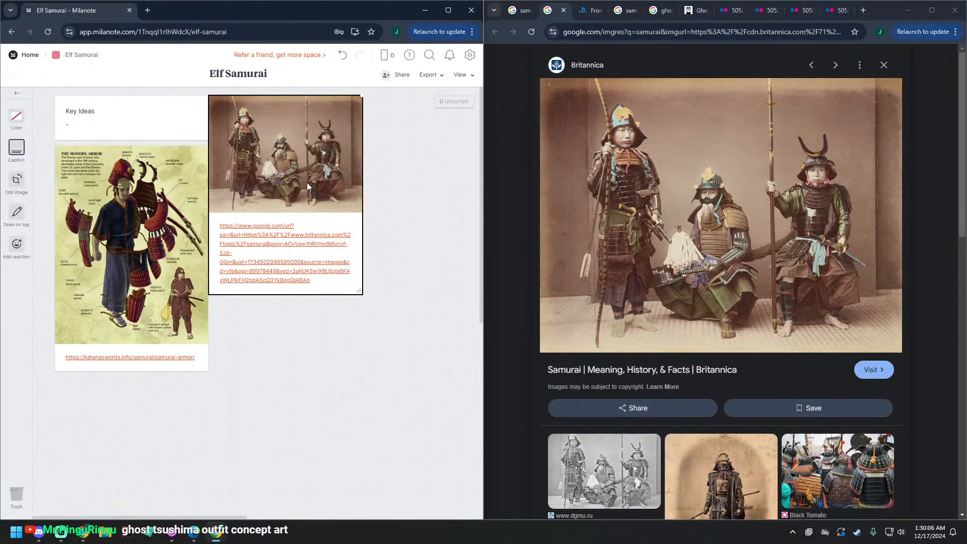
click(29, 160)
click(16, 150)
click(327, 283)
key(ctrl+a)
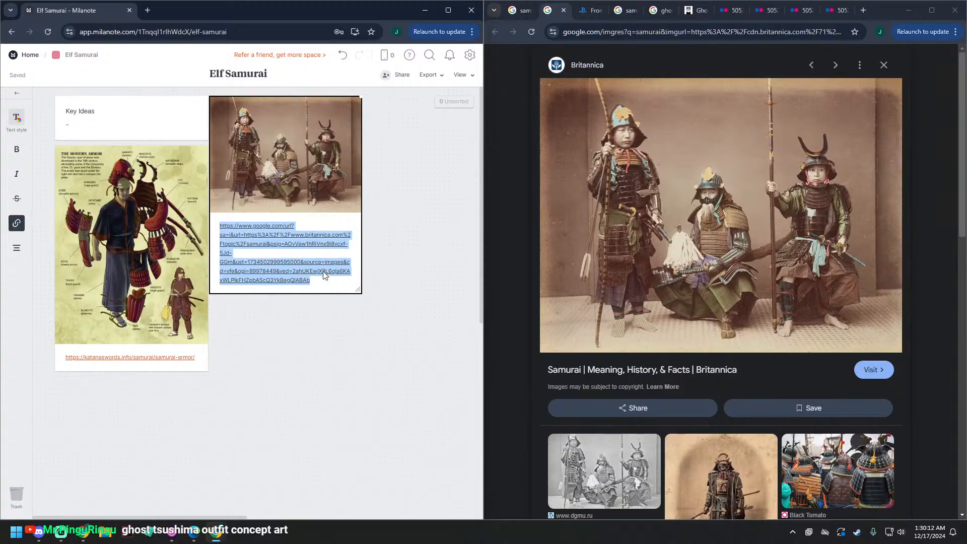
key(ctrl+v)
click(369, 298)
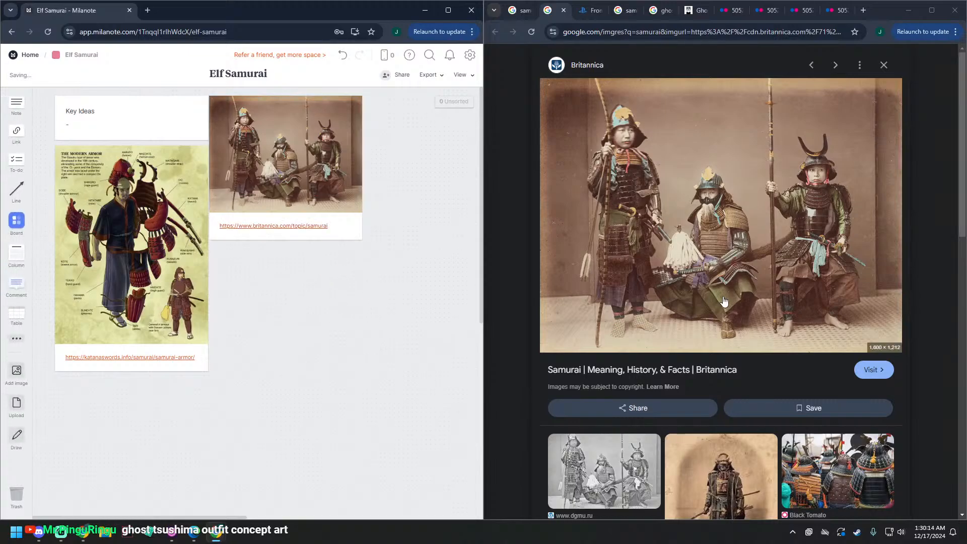
Step: Bring the Ghost of Tsushima concept art of three dark-clad warriors onto the board, directly beneath the captioned Britannica photo
click(588, 11)
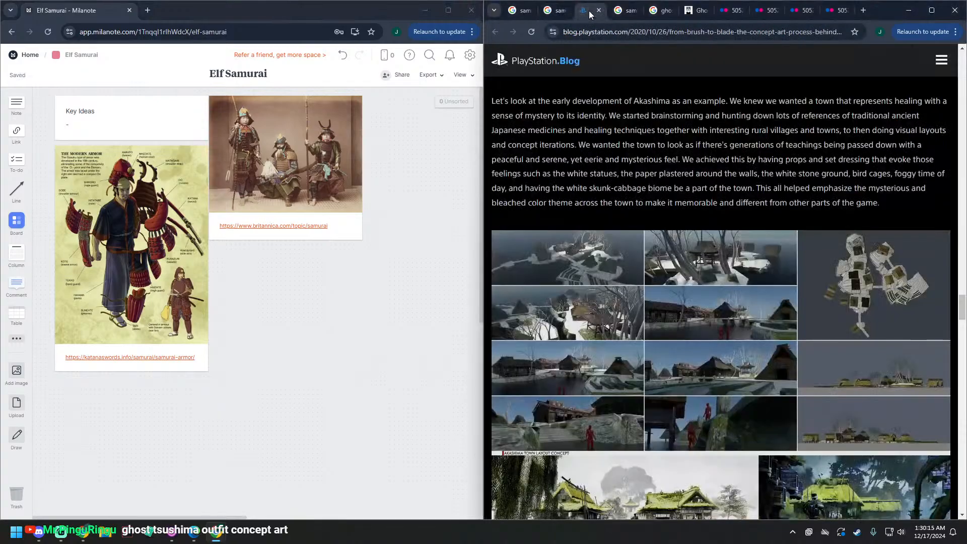
click(625, 11)
click(664, 11)
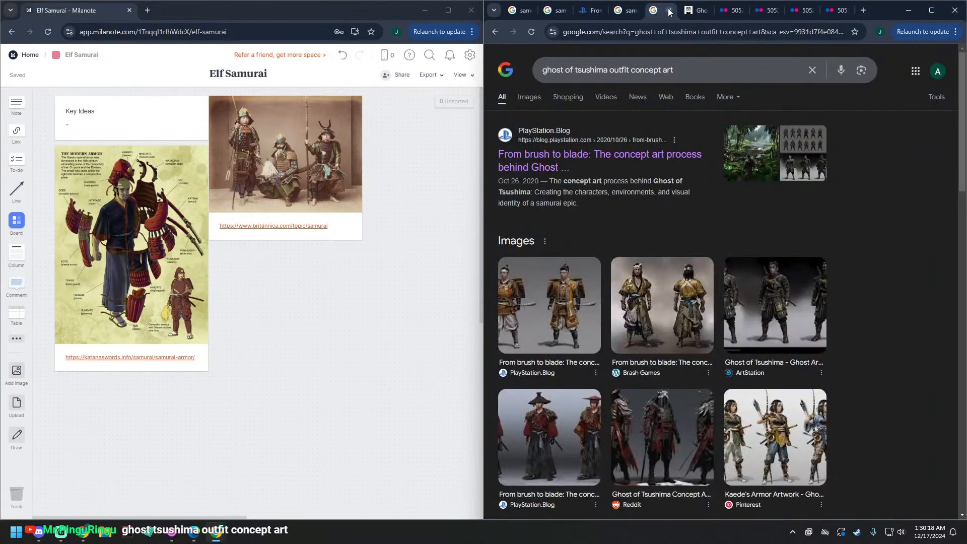
click(691, 11)
click(728, 11)
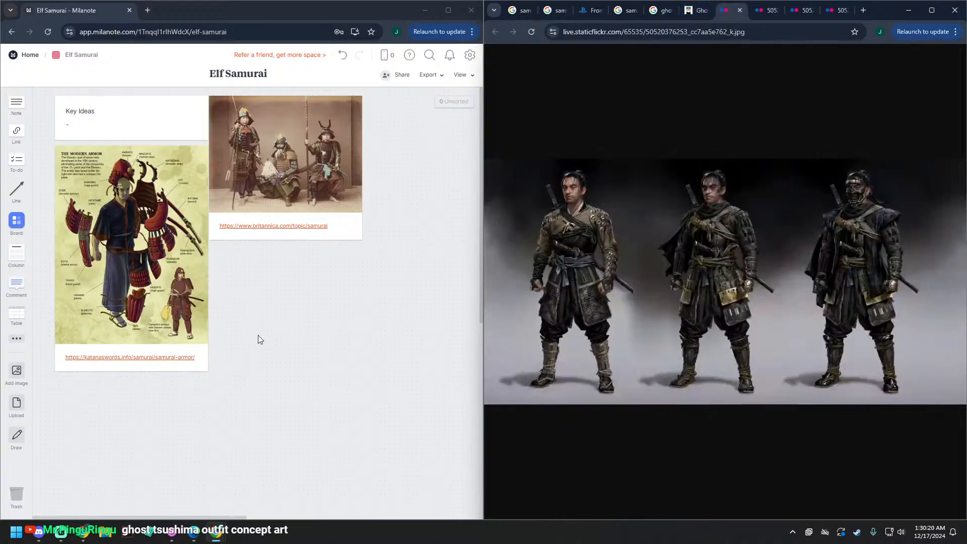
scroll(258, 337, down, 3)
scroll(258, 340, up, 3)
right_click(312, 335)
click(248, 397)
drag(596, 285, 277, 272)
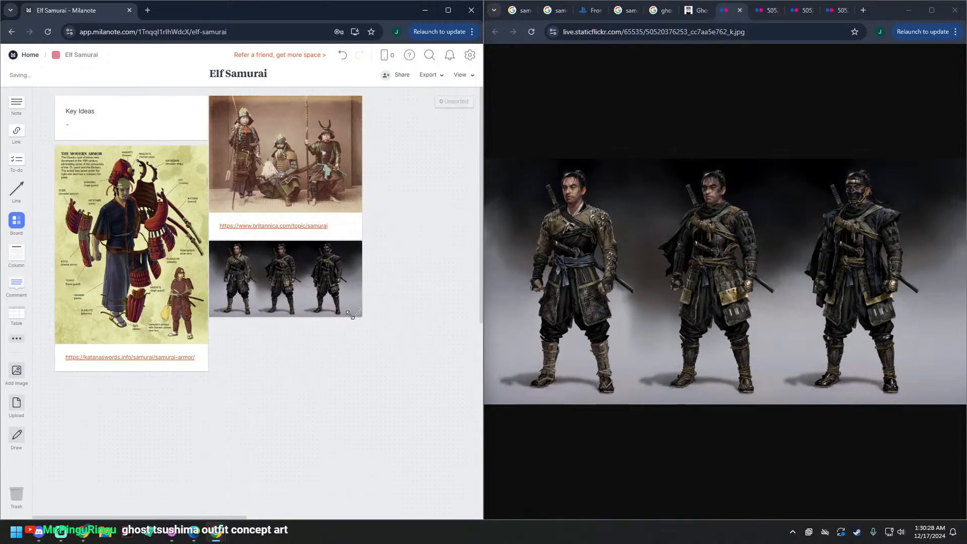
Step: Enlarge the dark-clad warriors image and move it directly beneath the captioned armor diagram
drag(356, 311, 442, 351)
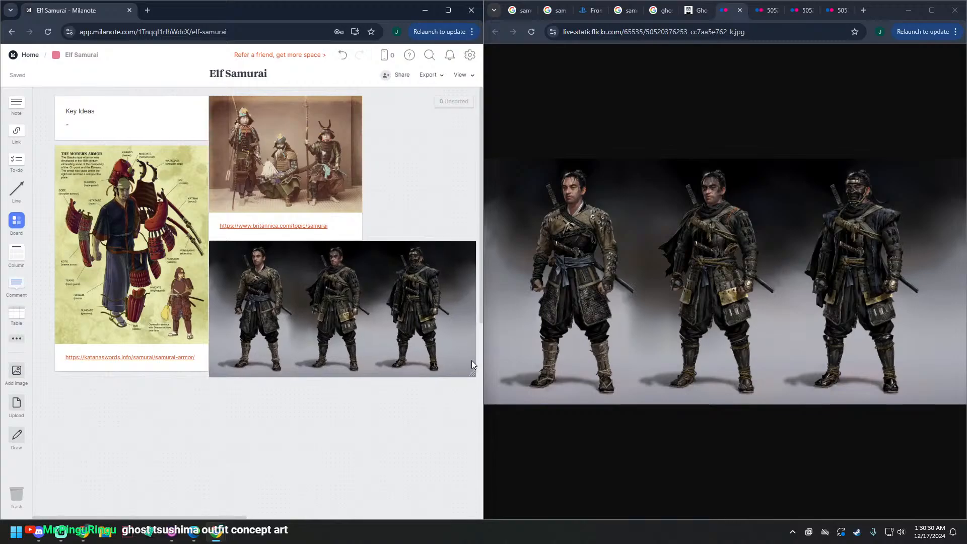
drag(472, 361, 204, 440)
scroll(320, 407, down, 3)
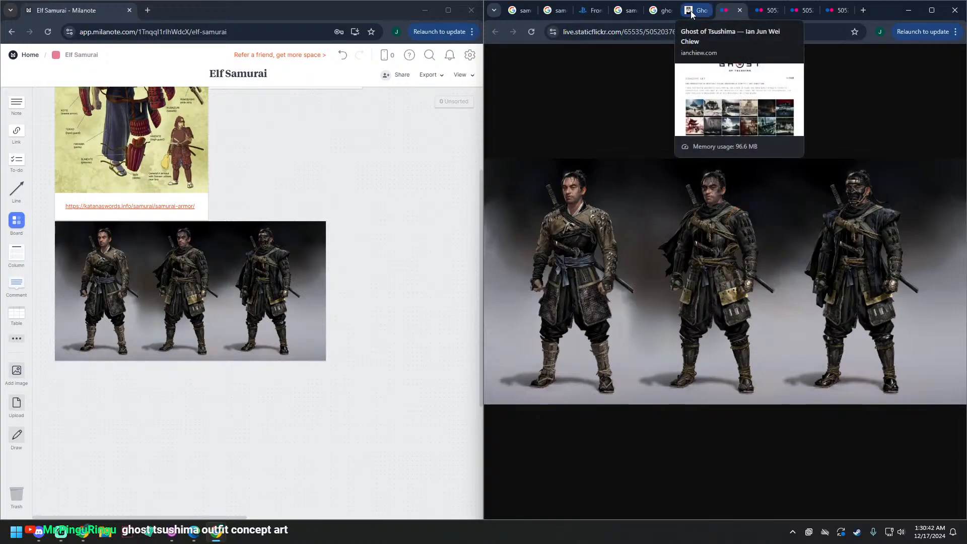
Step: Bring the red samurai armor concept art onto the board beneath the dark-clad warriors image and enlarge it to the same width
click(764, 10)
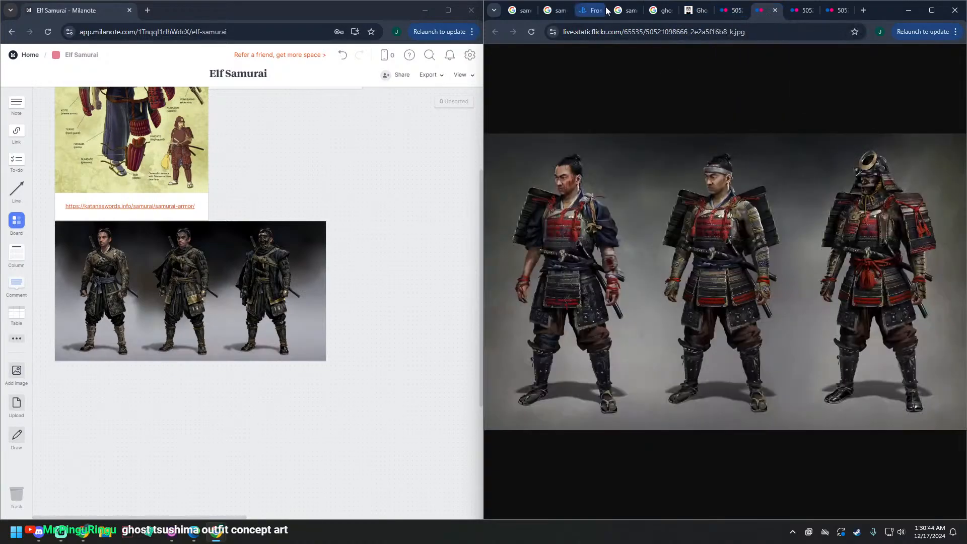
click(733, 10)
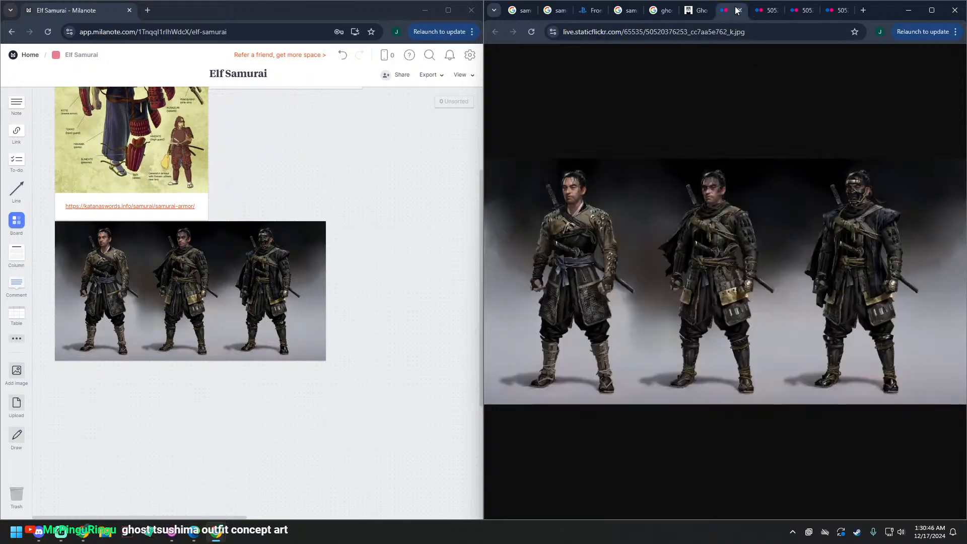
click(763, 11)
drag(201, 414, 162, 410)
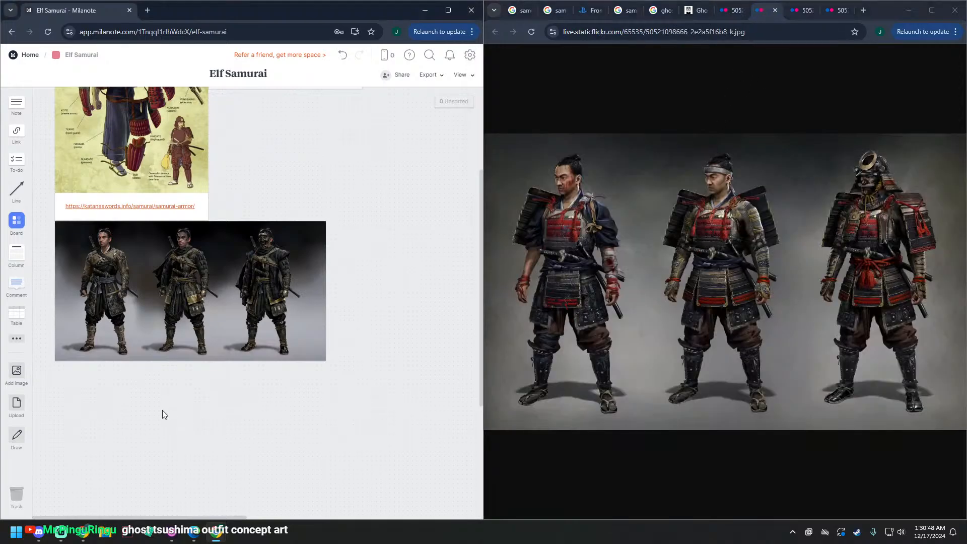
drag(229, 422, 120, 376)
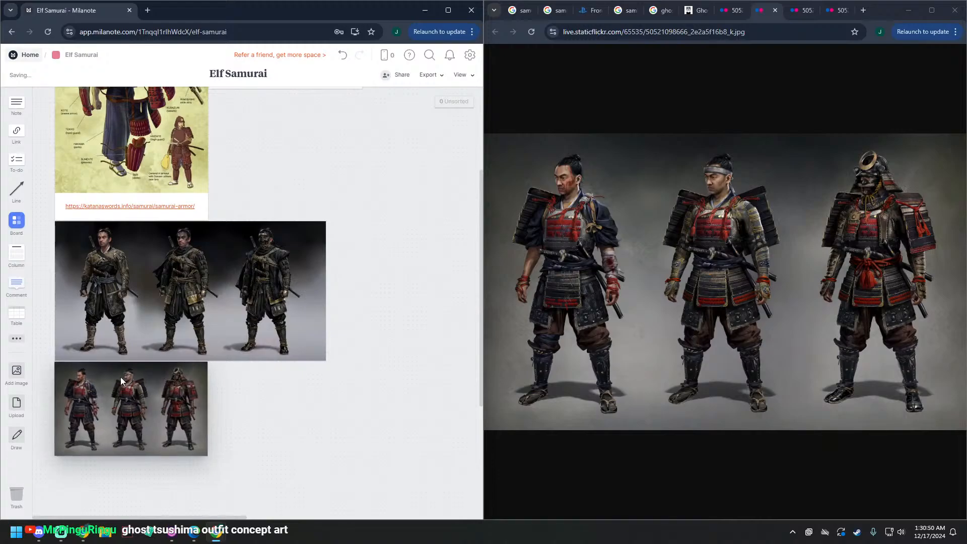
scroll(337, 358, down, 4)
drag(207, 253, 327, 304)
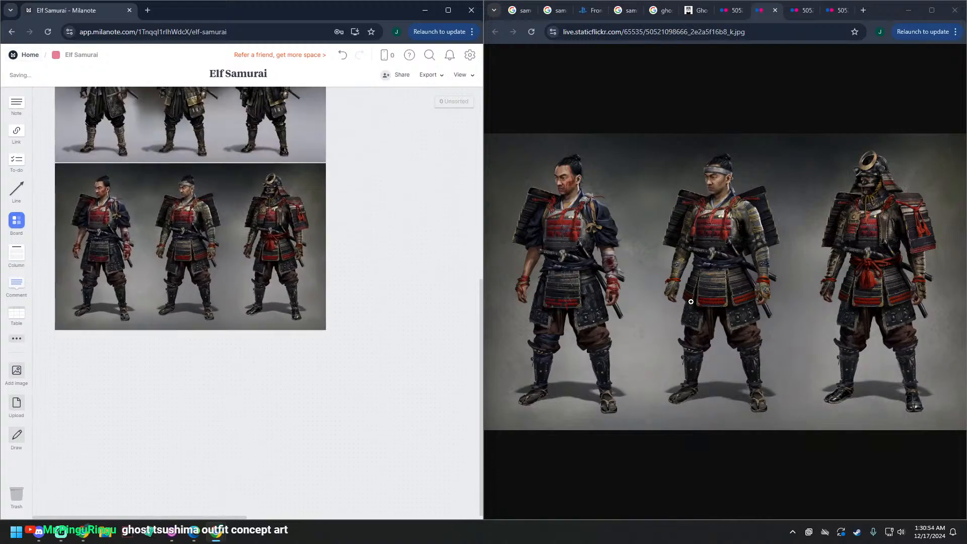
Step: Bring the concept art of the woman archer onto the board, beside the dark-clad warriors image with their upper edges aligned
click(802, 9)
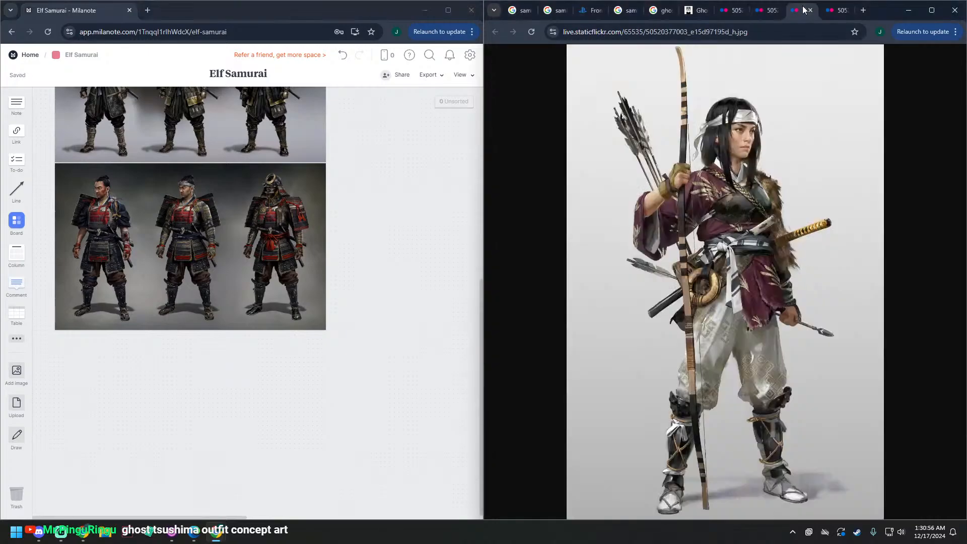
drag(771, 250, 391, 195)
scroll(401, 420, up, 1)
scroll(403, 420, up, 6)
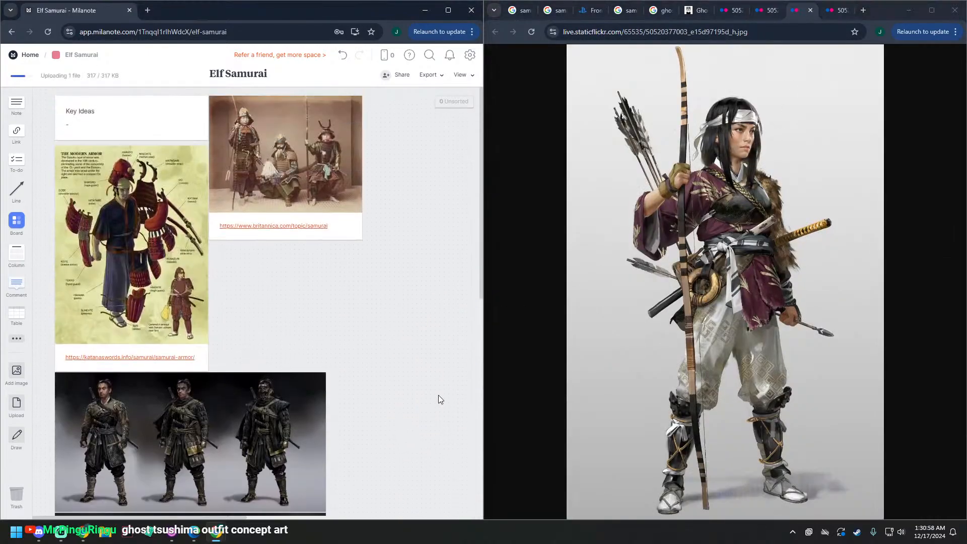
scroll(440, 398, down, 4)
drag(439, 429, 369, 260)
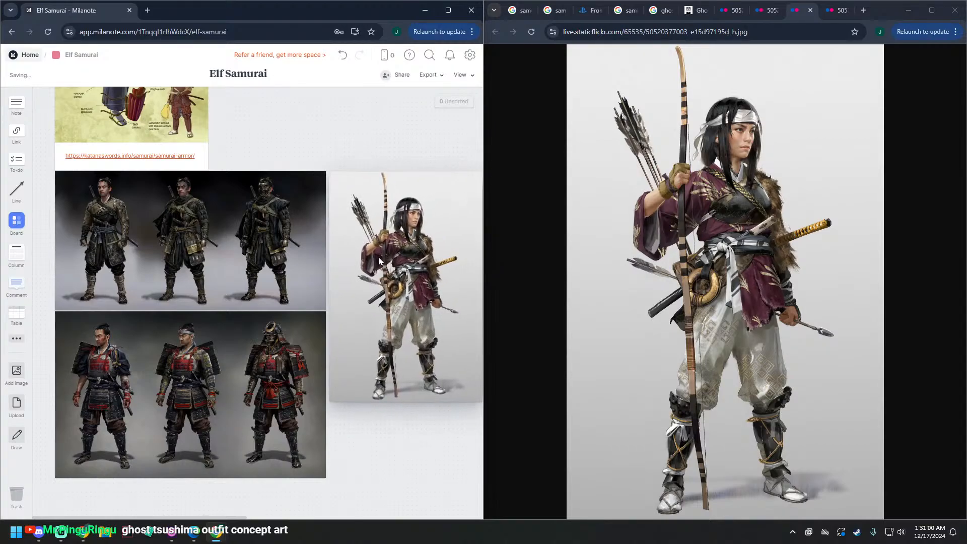
Step: Shift the three concept art images left to the board's edge, and move the note, armor diagram and Britannica photo left to match
drag(403, 475, 206, 244)
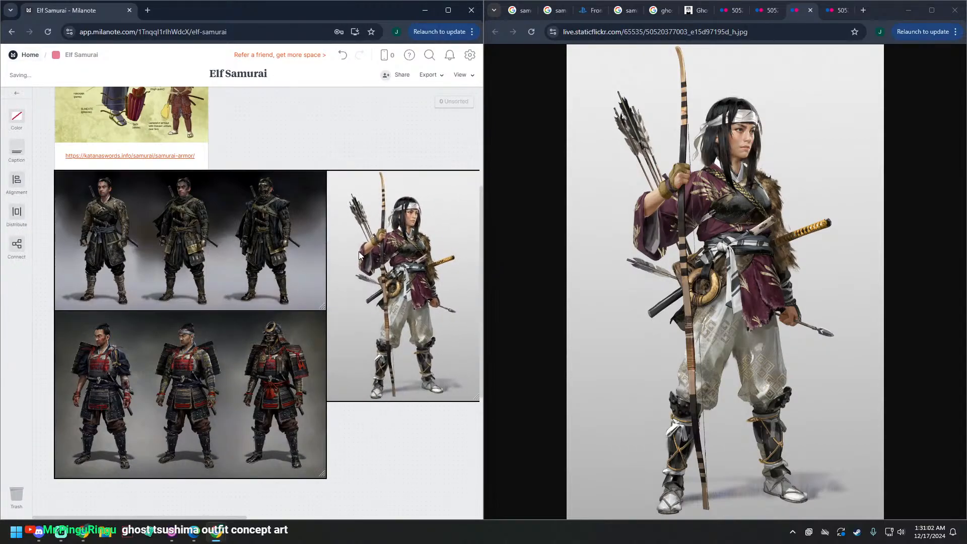
drag(359, 257, 337, 255)
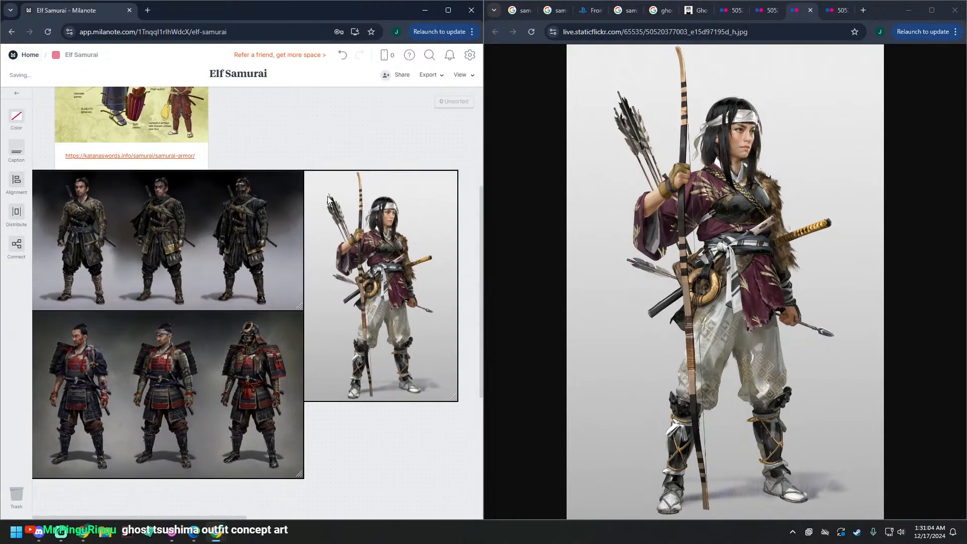
scroll(282, 255, up, 4)
click(302, 312)
drag(341, 322, 124, 143)
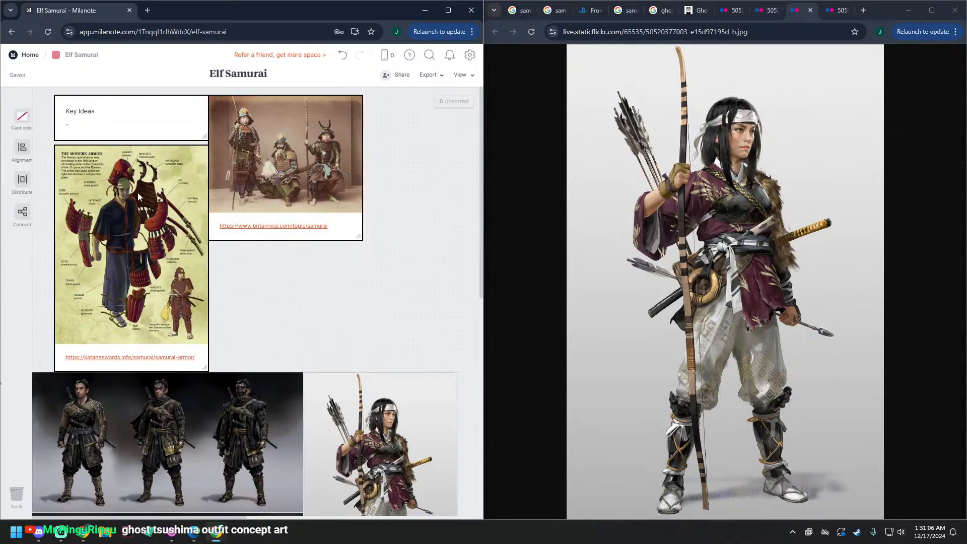
drag(135, 197, 113, 197)
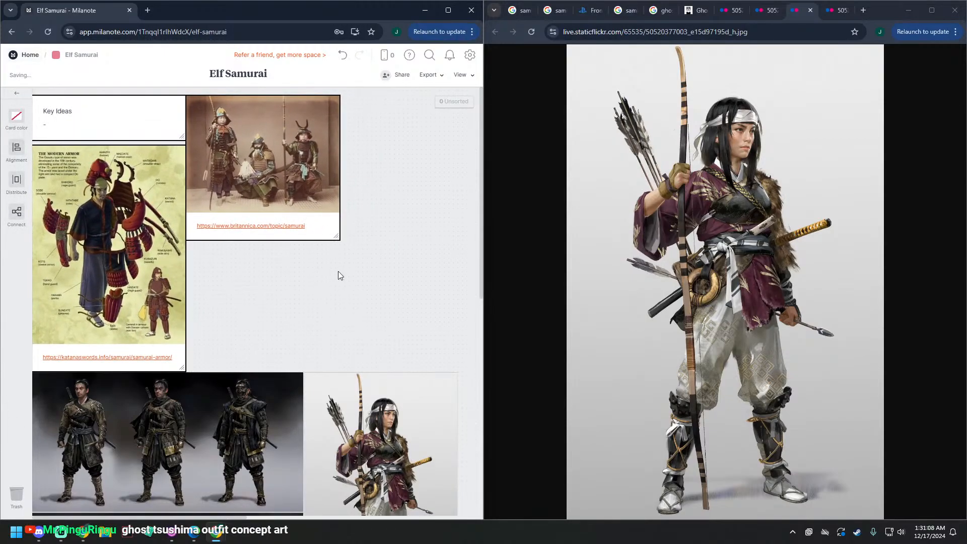
click(337, 271)
Step: Close the gap between the Key Ideas note and the armor diagram, and move both up level with the Britannica photo
drag(149, 114, 149, 121)
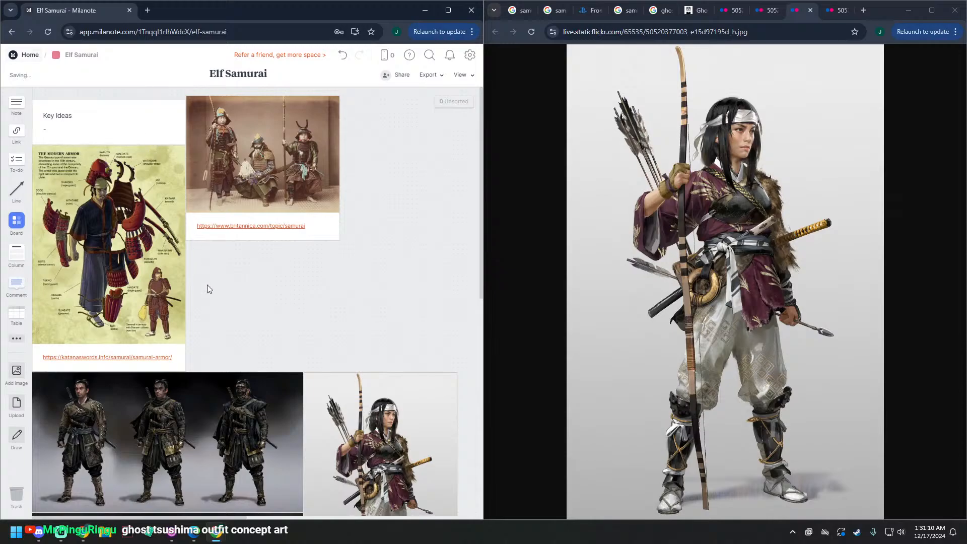
drag(98, 92, 112, 216)
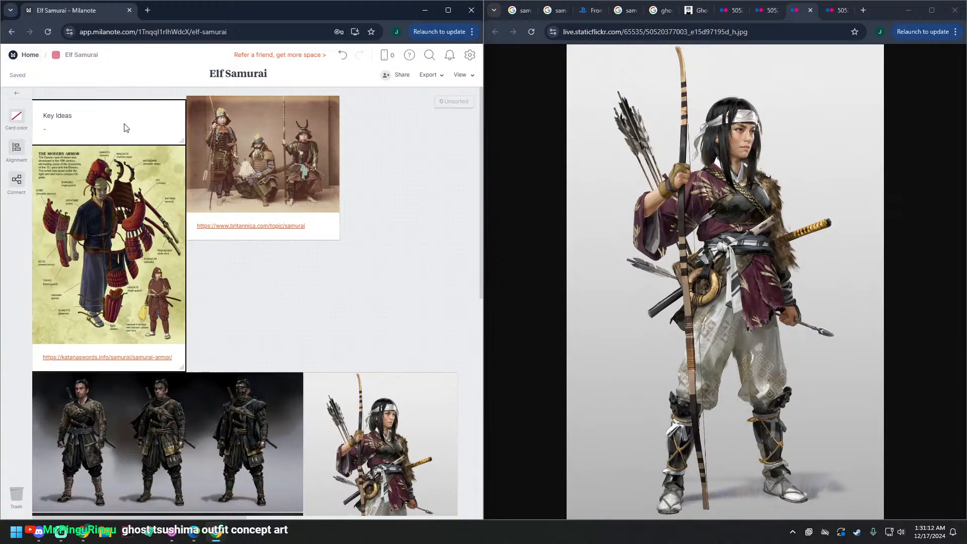
drag(125, 127, 124, 123)
click(225, 230)
Step: Move the dark-clad warriors and woman archer images up beneath the armor diagram, and close the gap above the red armor image
drag(228, 343, 350, 428)
drag(281, 406, 283, 402)
scroll(327, 295, down, 5)
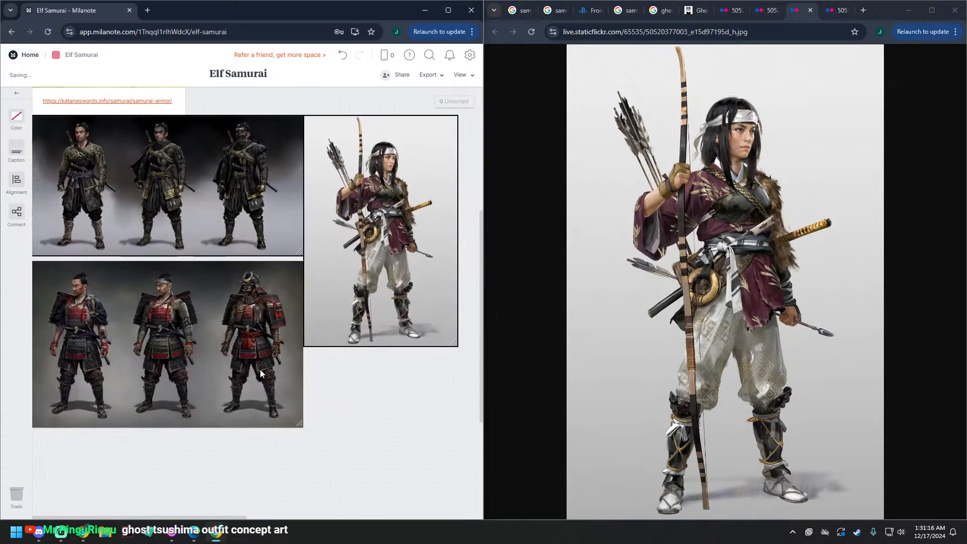
drag(260, 369, 260, 366)
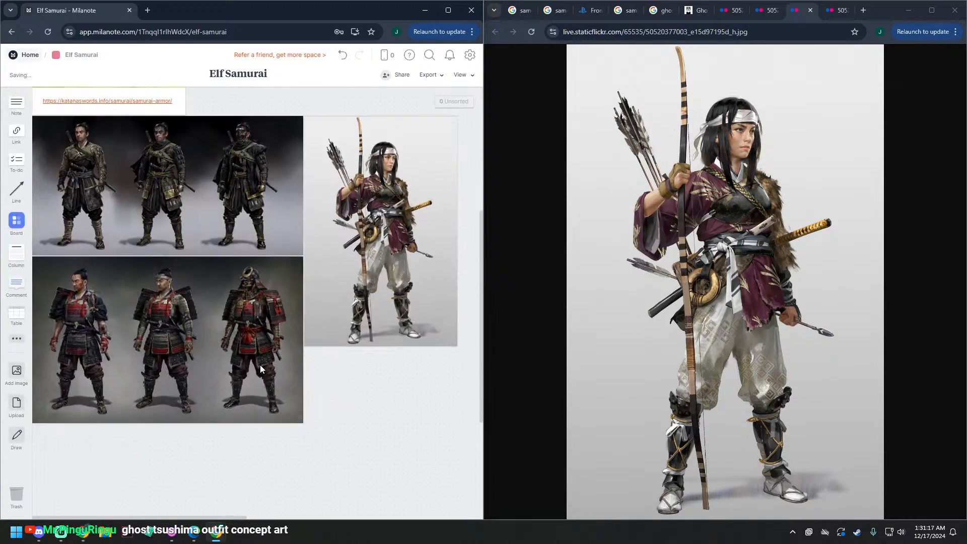
Step: Open the blue-robed samurai concept art and shrink the board's Britannica photo until its right edge aligns with the dark-clad warriors image
click(836, 12)
scroll(397, 327, down, 3)
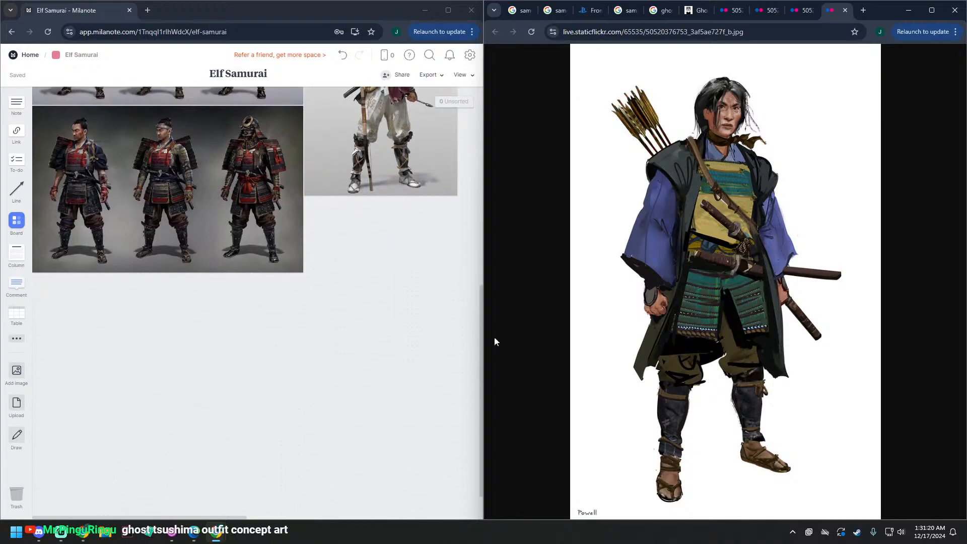
scroll(367, 430, up, 8)
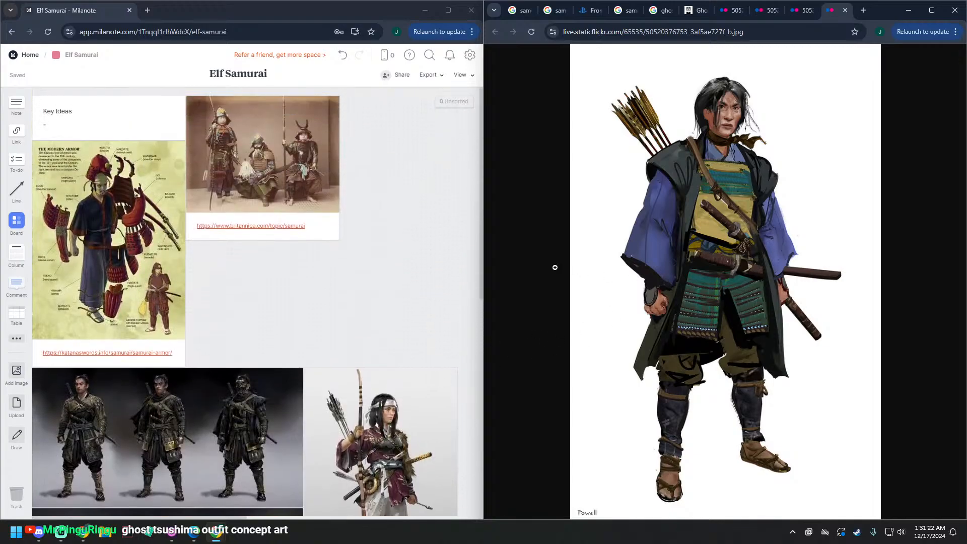
drag(338, 237, 458, 365)
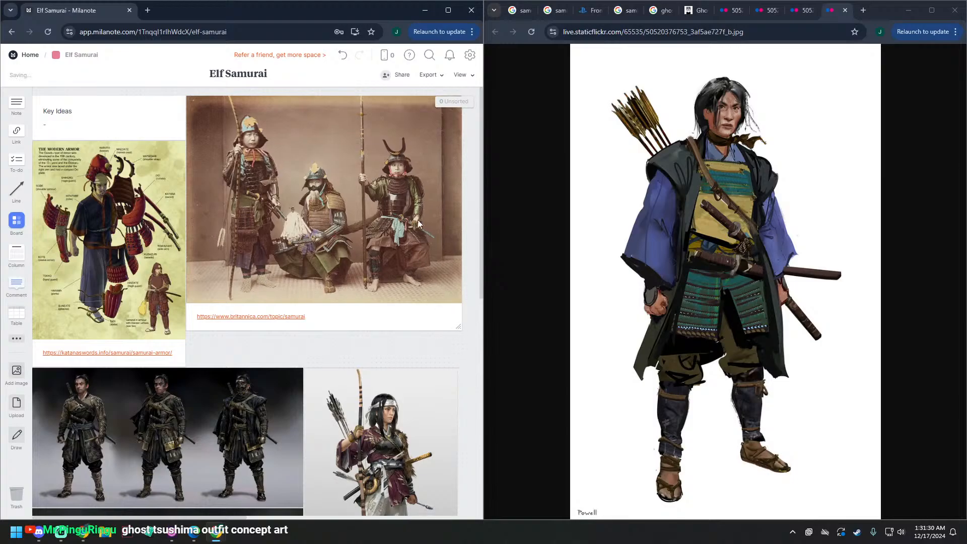
mouse_move(418, 211)
mouse_down()
mouse_move(416, 246)
mouse_move(421, 213)
mouse_move(408, 207)
mouse_up()
drag(458, 322, 457, 320)
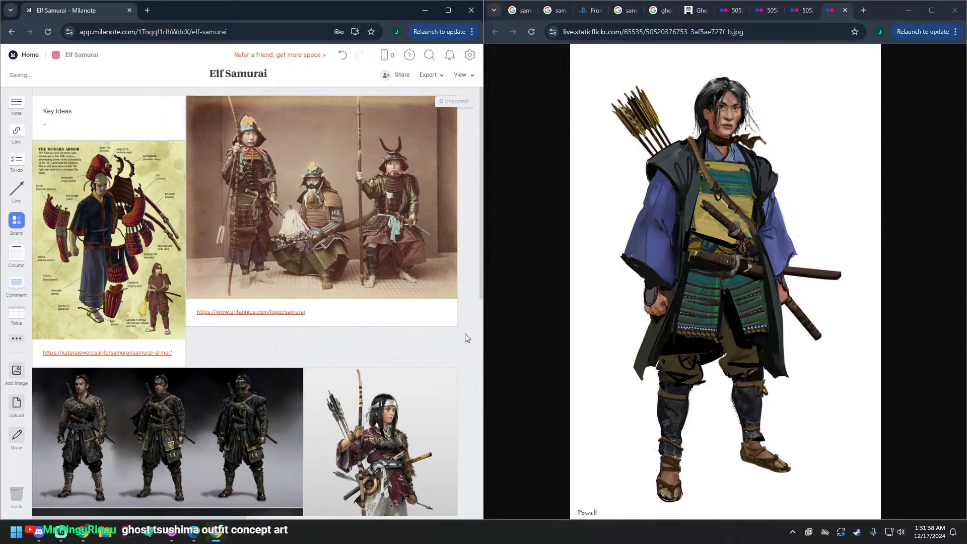
drag(457, 325, 303, 222)
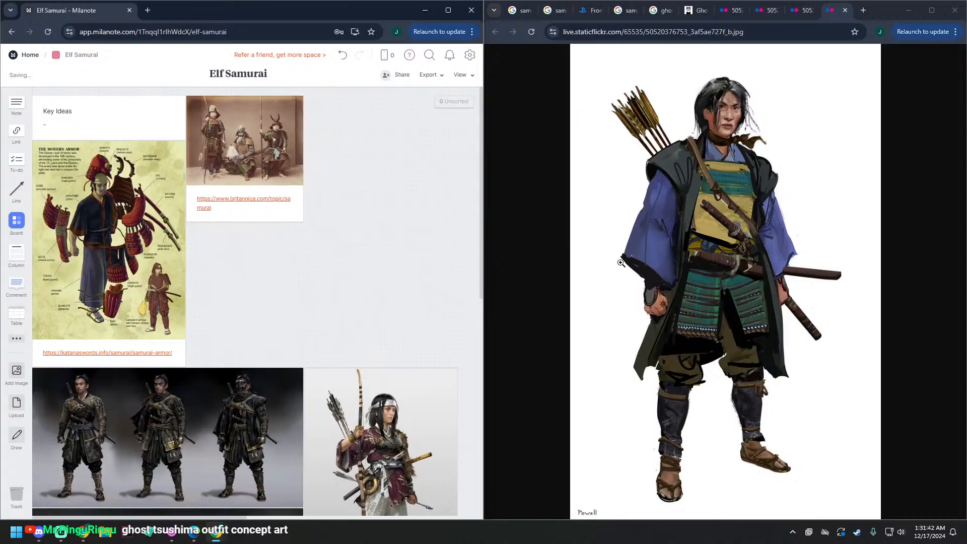
Step: Bring the blue-robed samurai onto the board beside the Britannica photo, and move the woman archer image up directly beneath it
drag(725, 241, 362, 141)
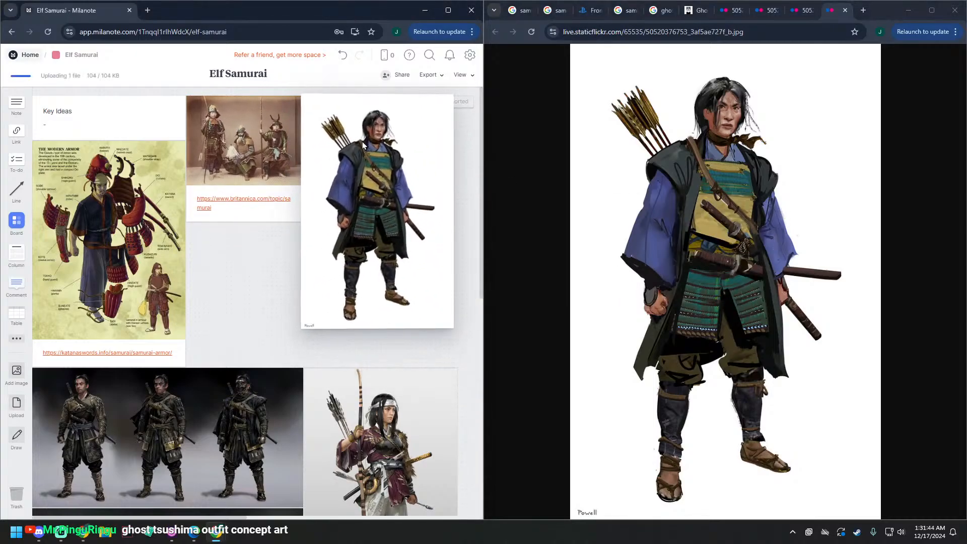
scroll(389, 369, down, 4)
scroll(387, 368, up, 3)
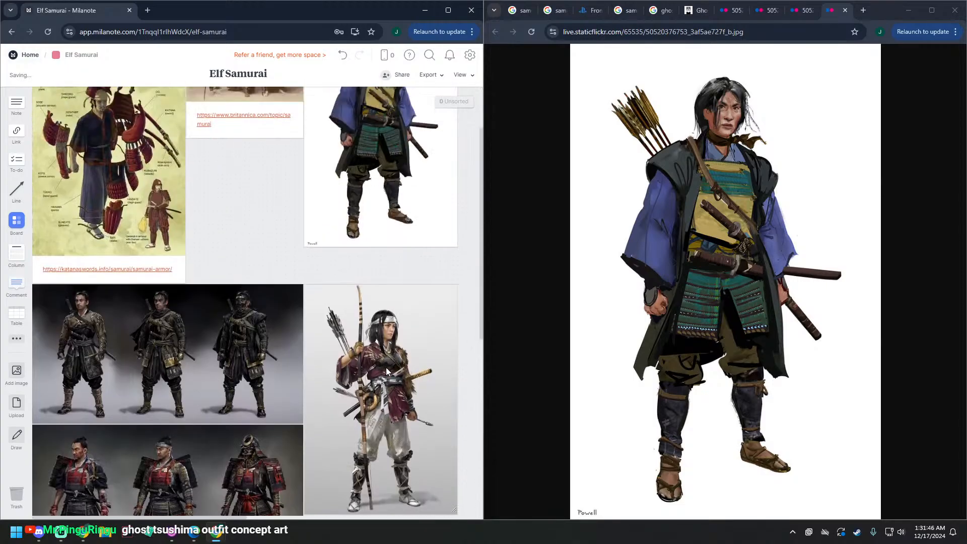
drag(384, 367, 383, 334)
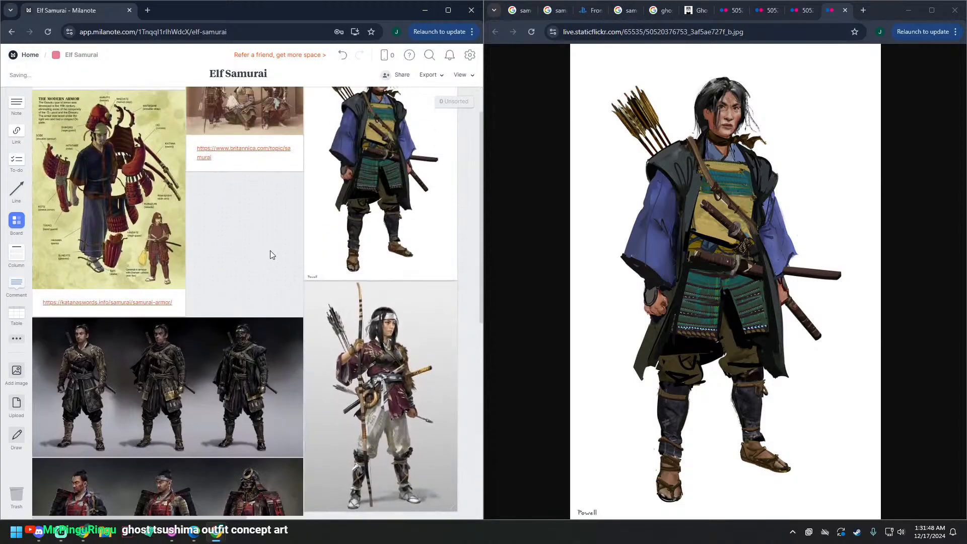
scroll(270, 254, down, 3)
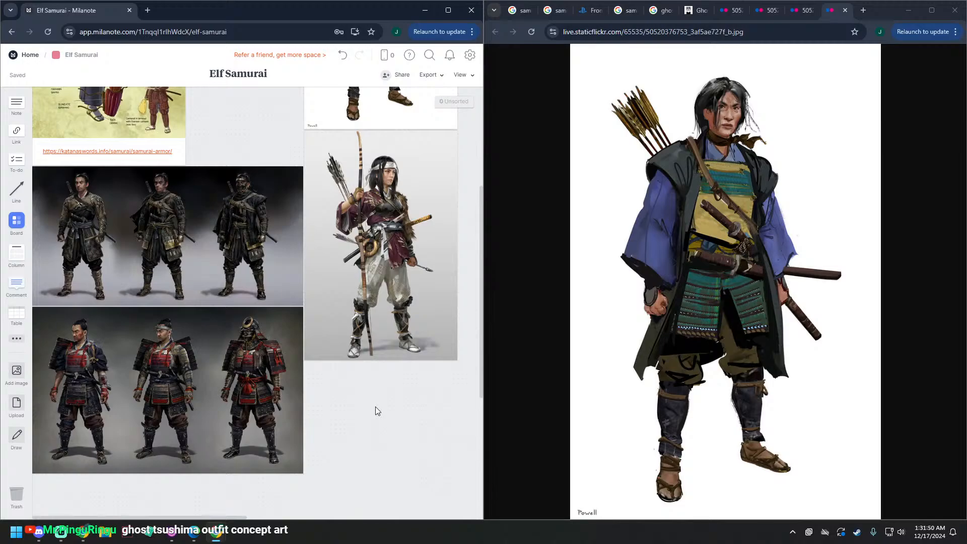
Step: Minimize the browser windows holding the reference pages and maximize the board's window
click(908, 10)
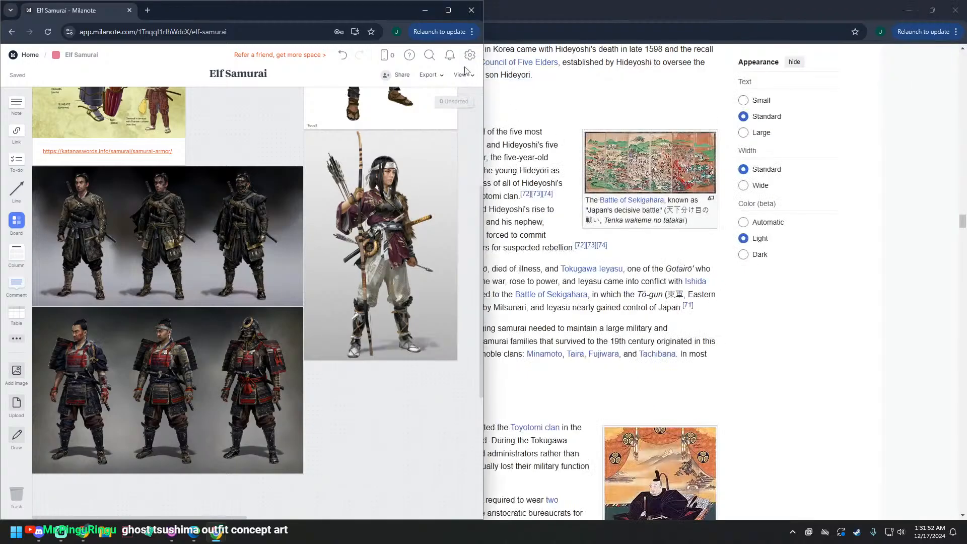
click(932, 10)
click(906, 10)
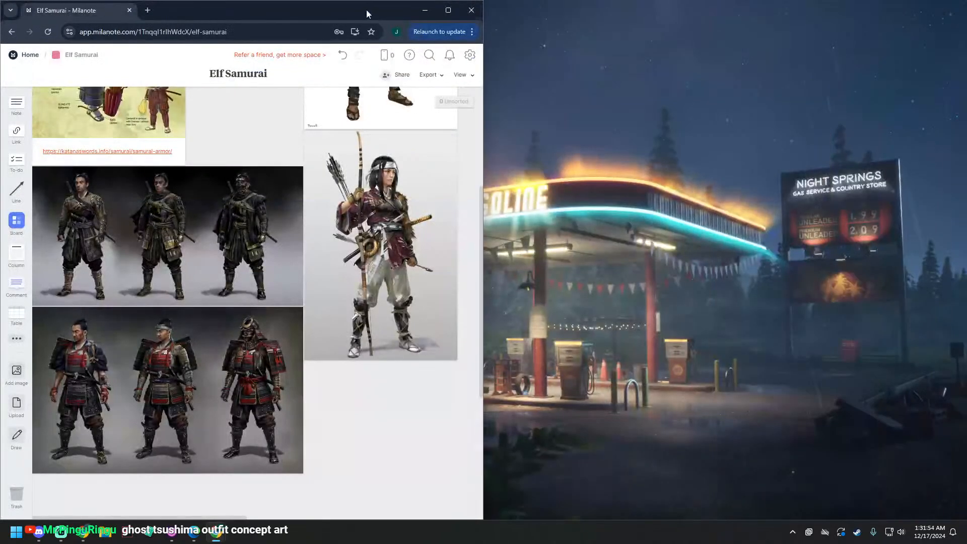
drag(367, 11, 756, 0)
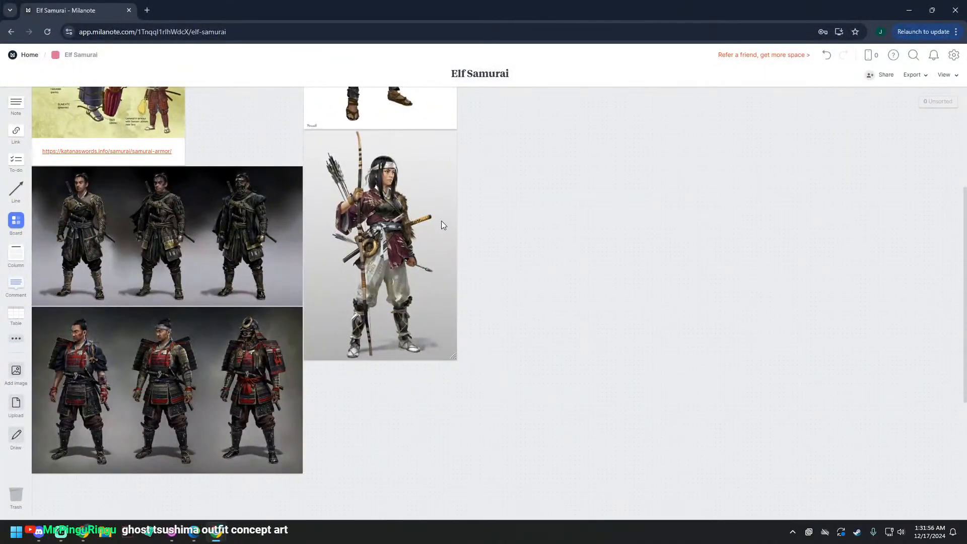
Step: Move the Britannica photo and woman archer image aside, and place the blue-robed samurai directly beside the armor diagram
scroll(441, 222, up, 4)
drag(341, 162, 539, 140)
drag(422, 171, 303, 174)
drag(408, 334, 629, 282)
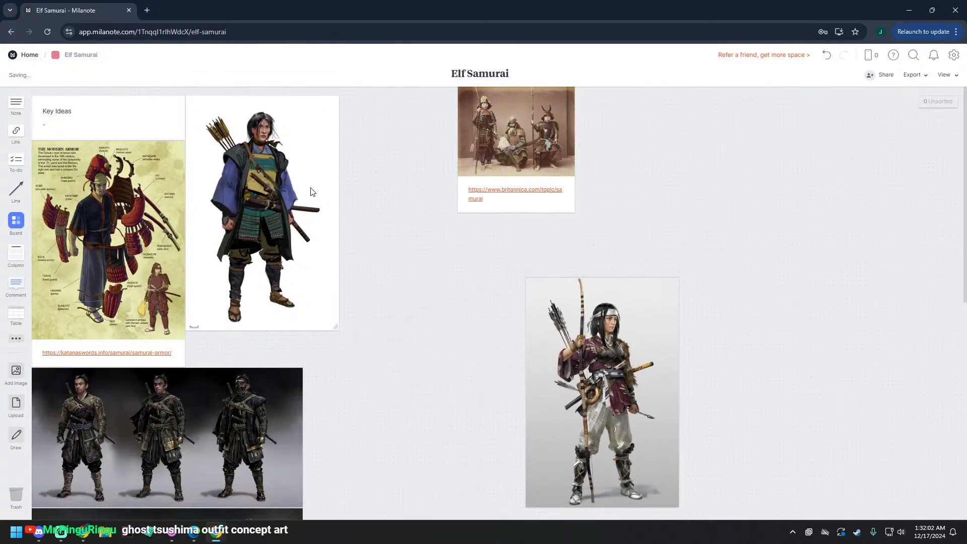
drag(311, 191, 279, 144)
Step: Return the woman archer beside the dark-clad warriors image, and place the Britannica photo against the blue-robed samurai's right edge
drag(634, 318, 411, 374)
drag(498, 153, 415, 156)
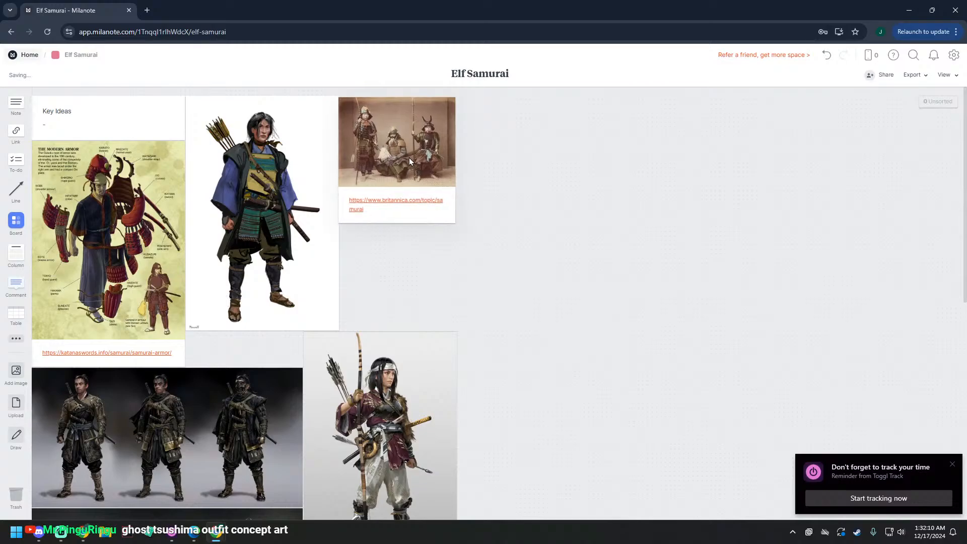
click(409, 156)
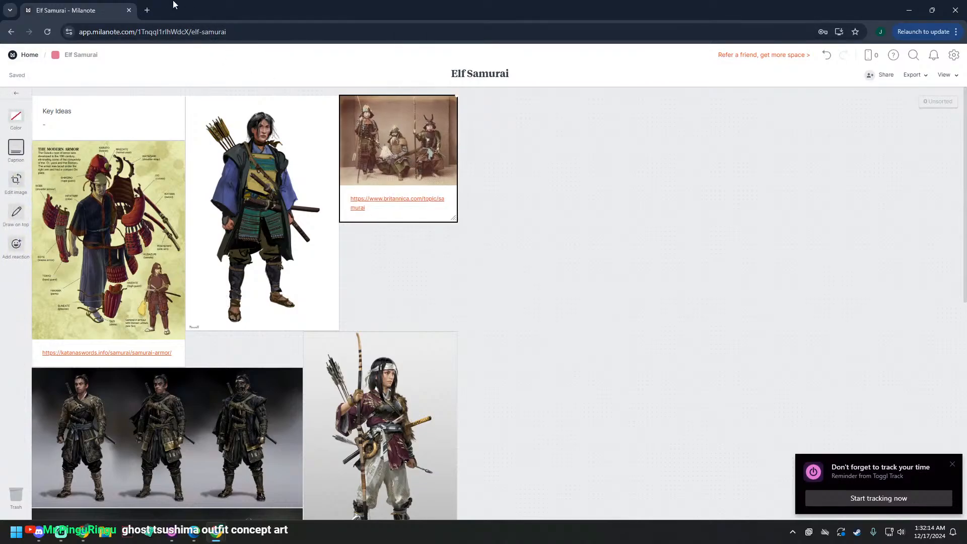
Step: Search Google in a new tab for "business casual" and browse the image results
click(147, 11)
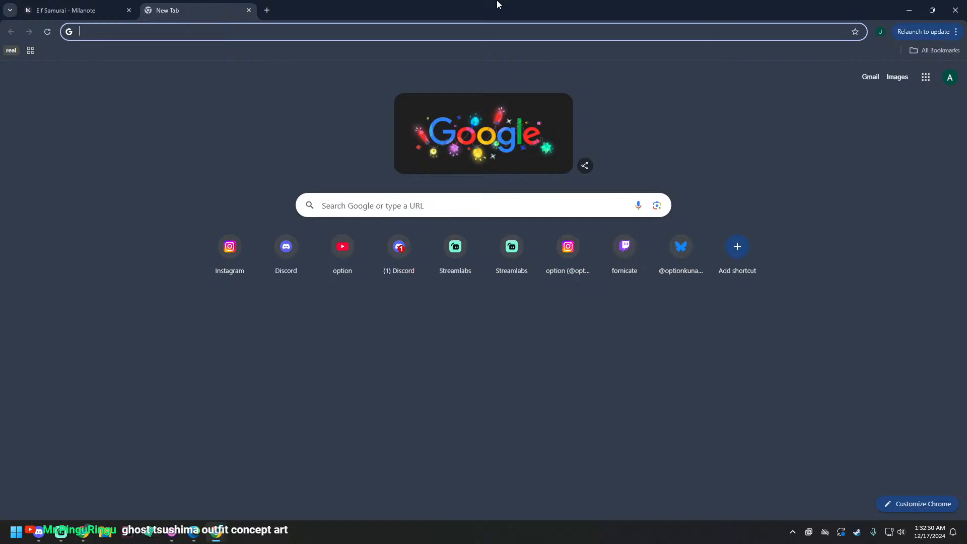
click(73, 10)
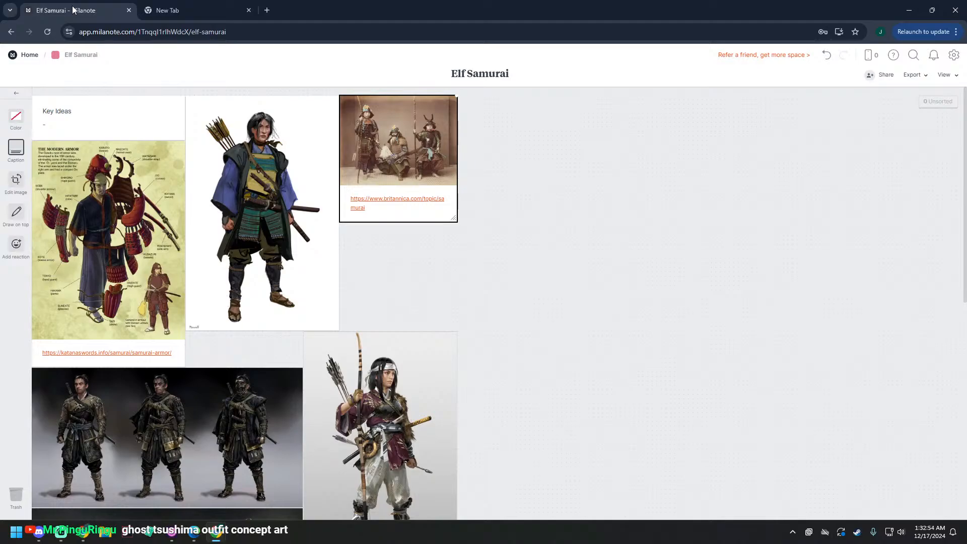
click(236, 14)
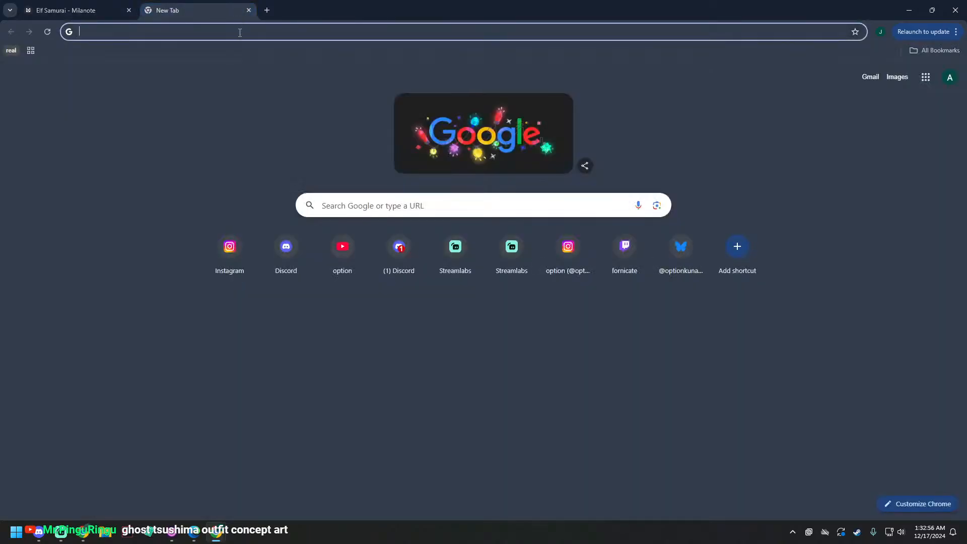
text(bu)
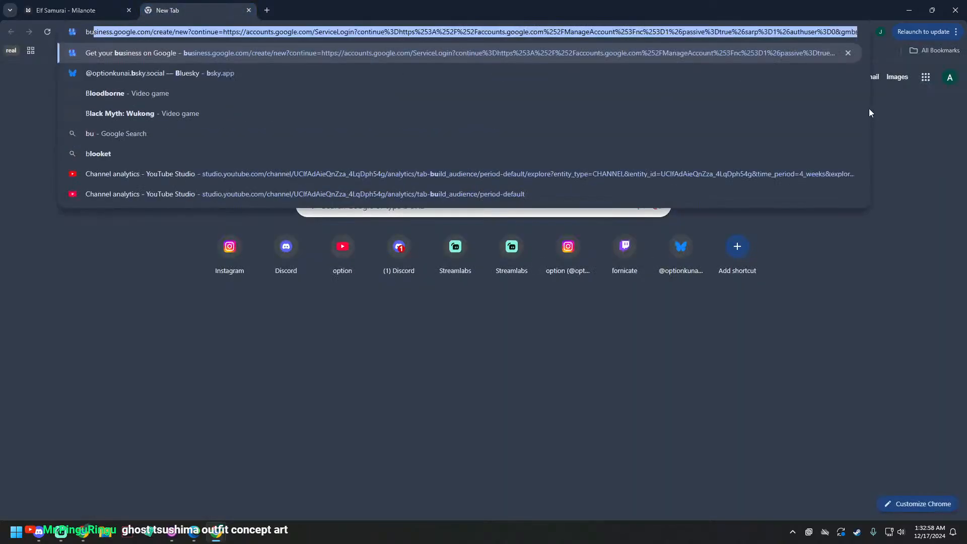
text(si)
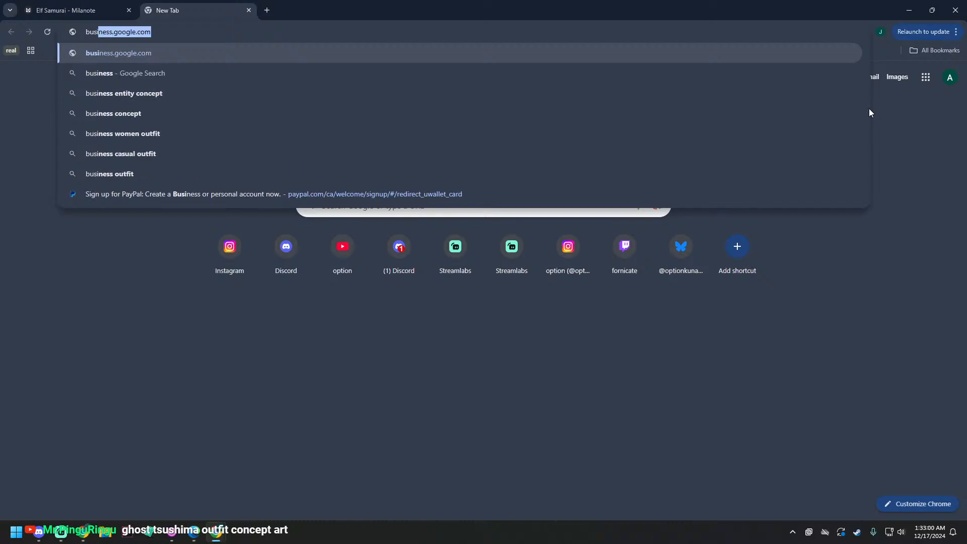
text(ness casual)
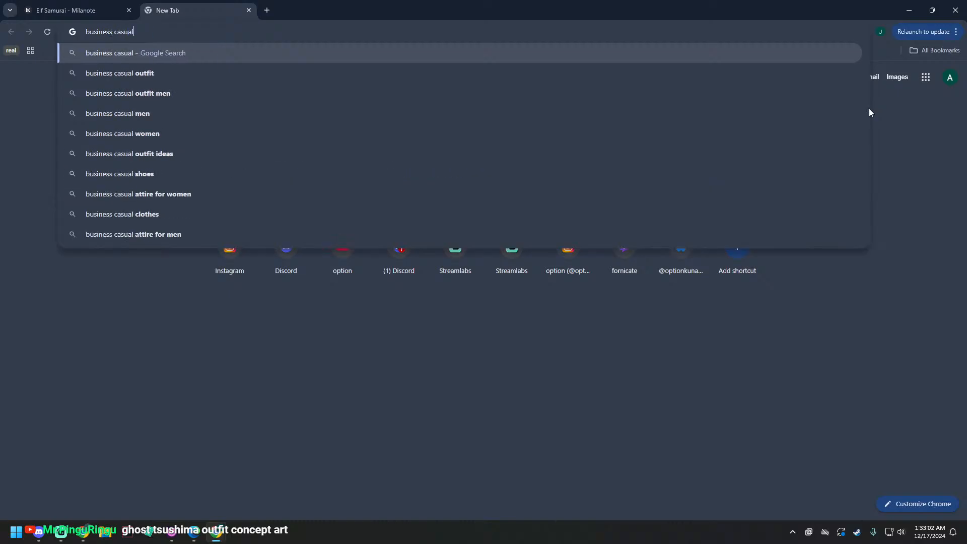
key(Return)
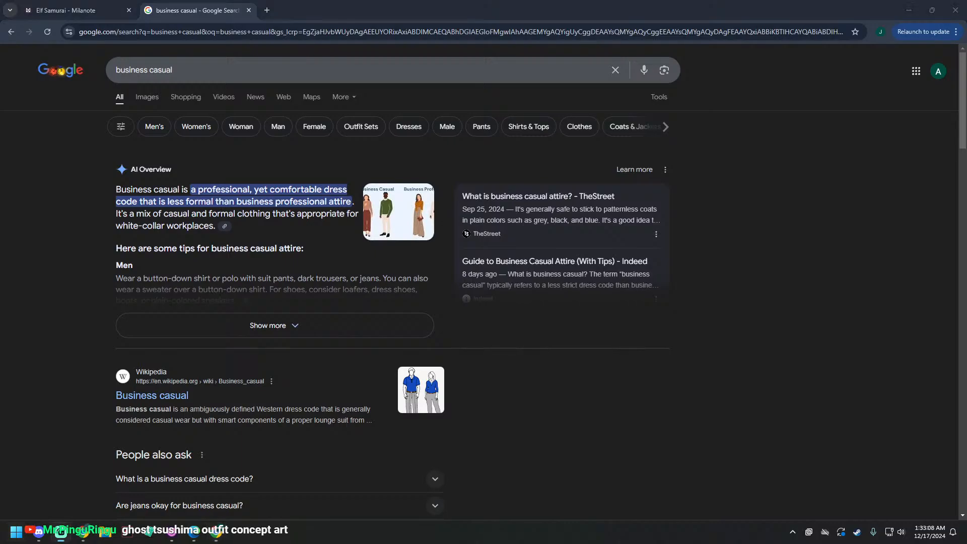
click(147, 96)
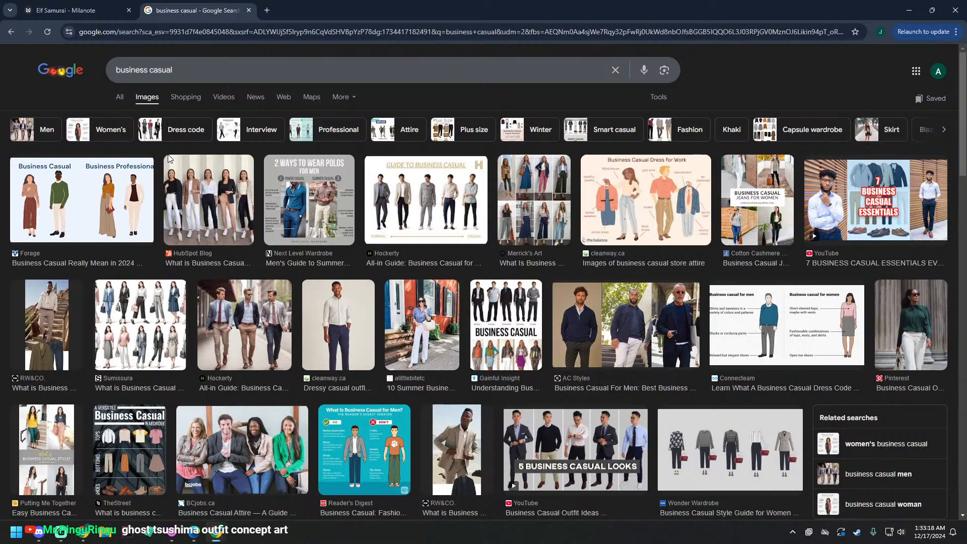
scroll(487, 312, down, 4)
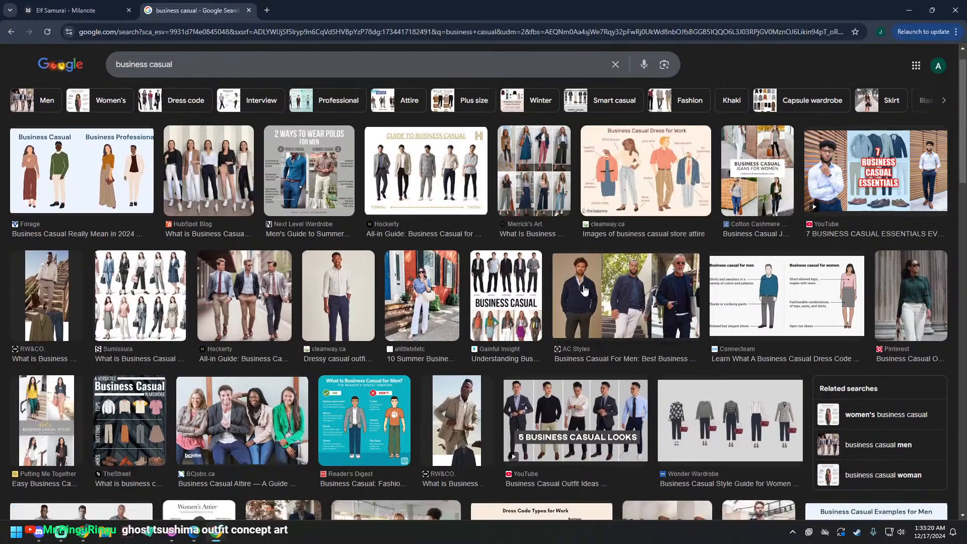
Step: Browse the business casual results, detach them into their own window, and tile it side by side with the board's window
scroll(487, 312, down, 4)
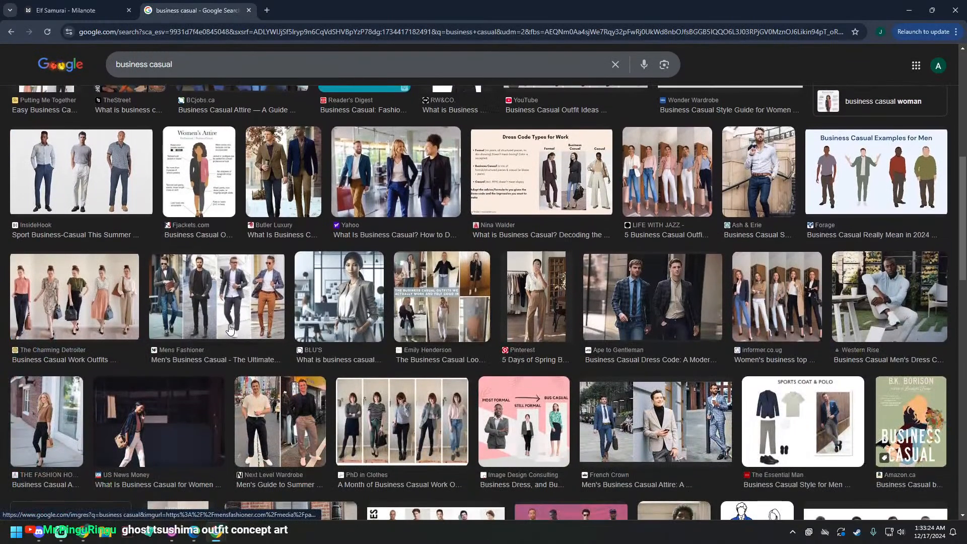
scroll(227, 328, down, 2)
scroll(227, 324, down, 3)
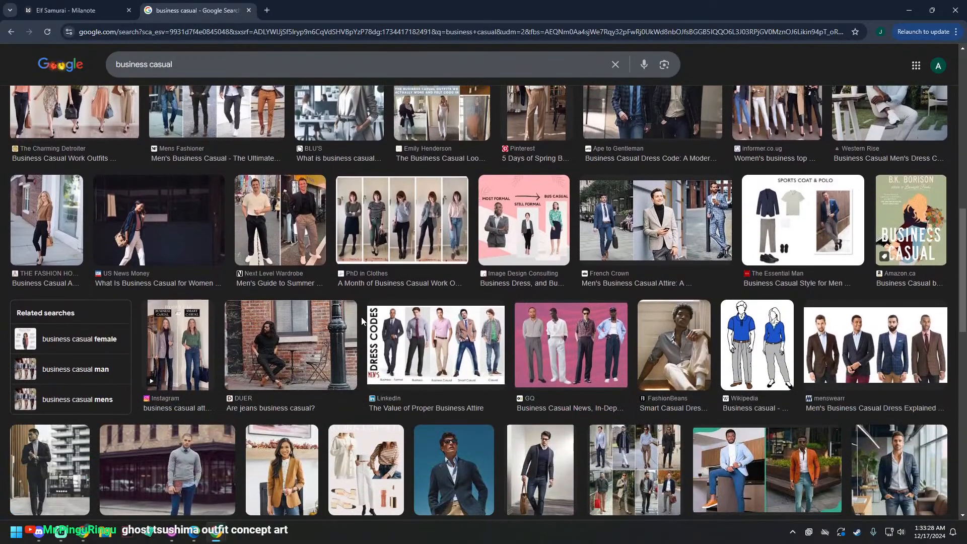
drag(207, 10, 966, 201)
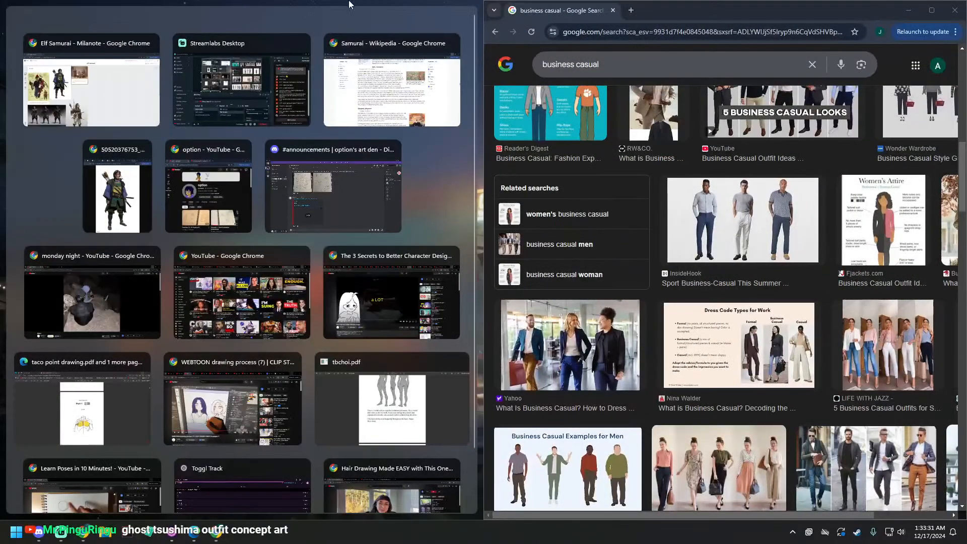
click(350, 4)
click(277, 9)
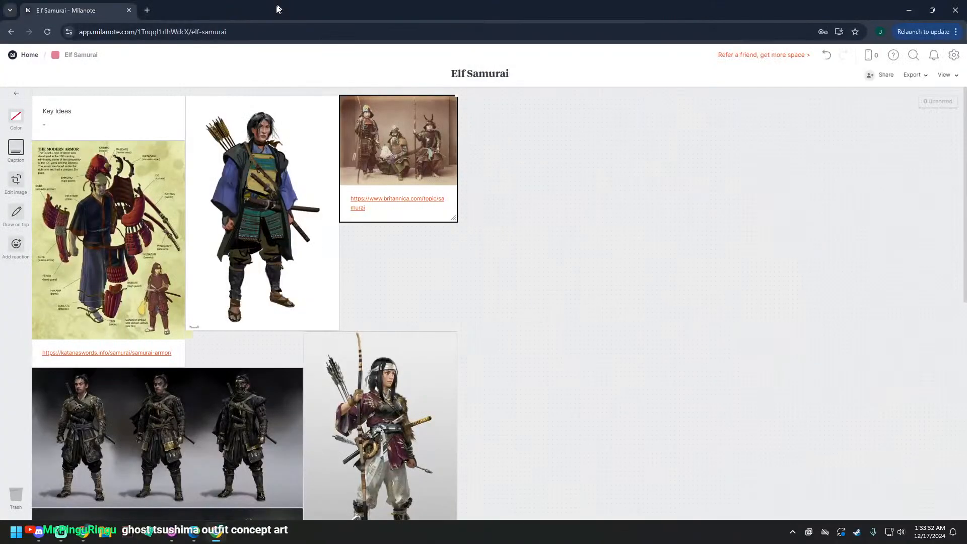
drag(278, 9, 1, 126)
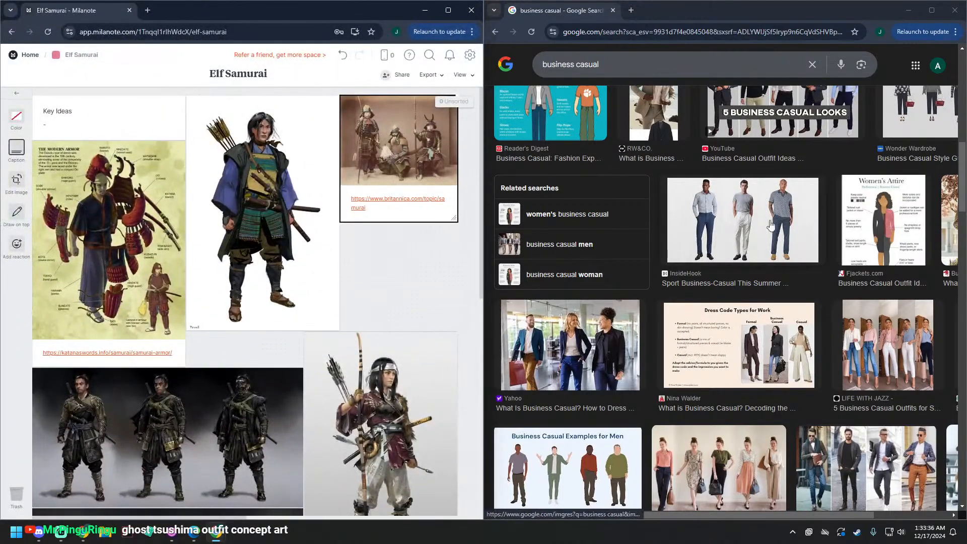
Step: Open the Ash & Erie business casual image and add it to the board directly below the red-armored samurai image
scroll(771, 224, down, 3)
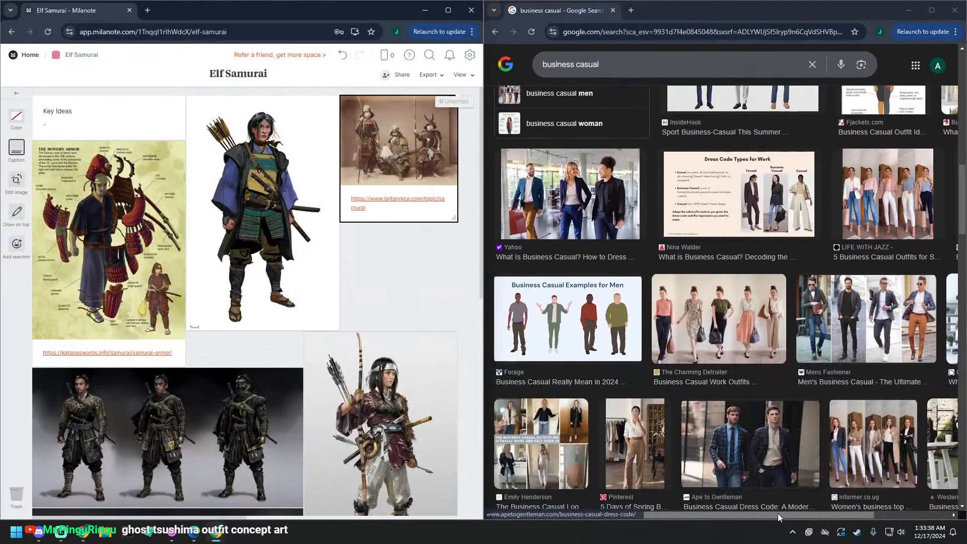
drag(777, 513, 871, 513)
scroll(426, 336, down, 10)
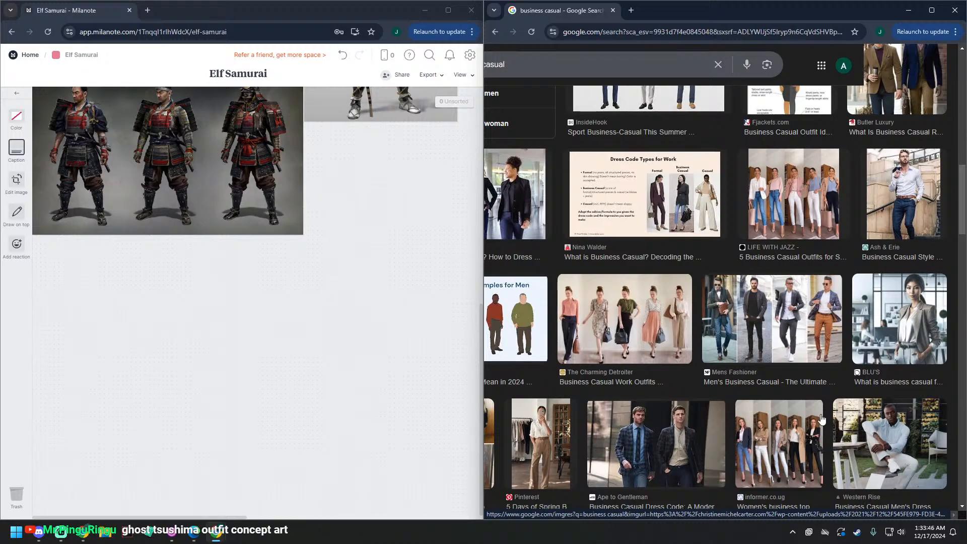
scroll(320, 295, up, 2)
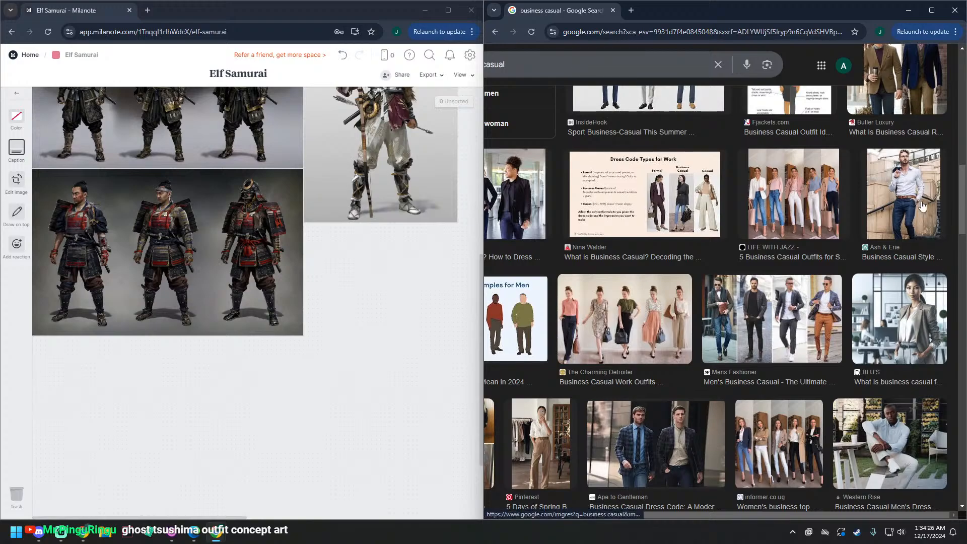
click(903, 194)
scroll(319, 248, up, 4)
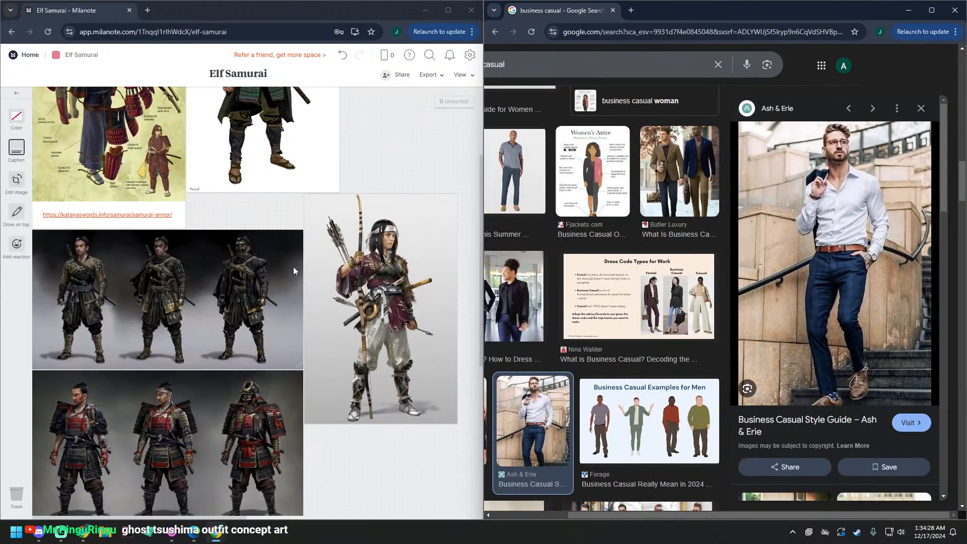
scroll(80, 291, down, 6)
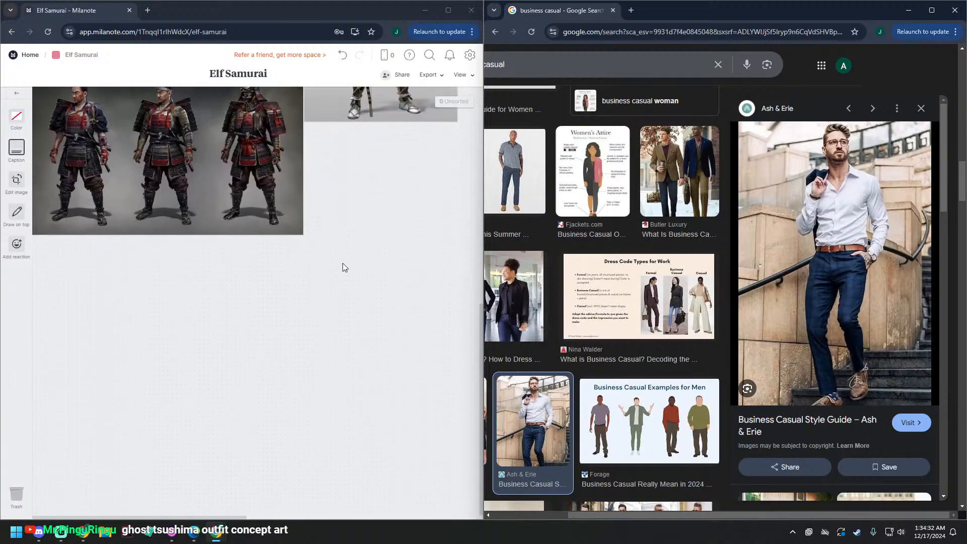
drag(829, 259, 123, 282)
Step: Caption the white-shirt photo with the source link copied from its search result, and hide the caption
right_click(910, 422)
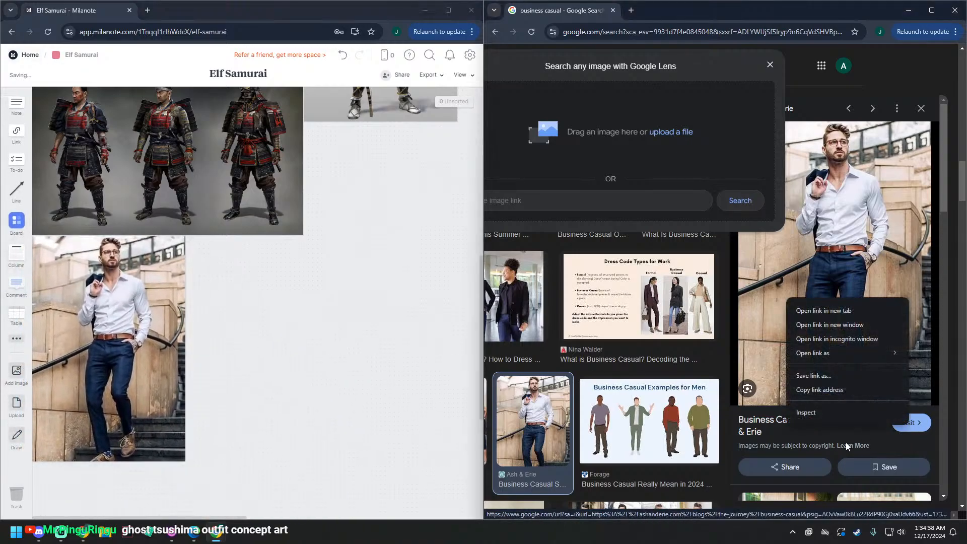
click(820, 390)
click(147, 326)
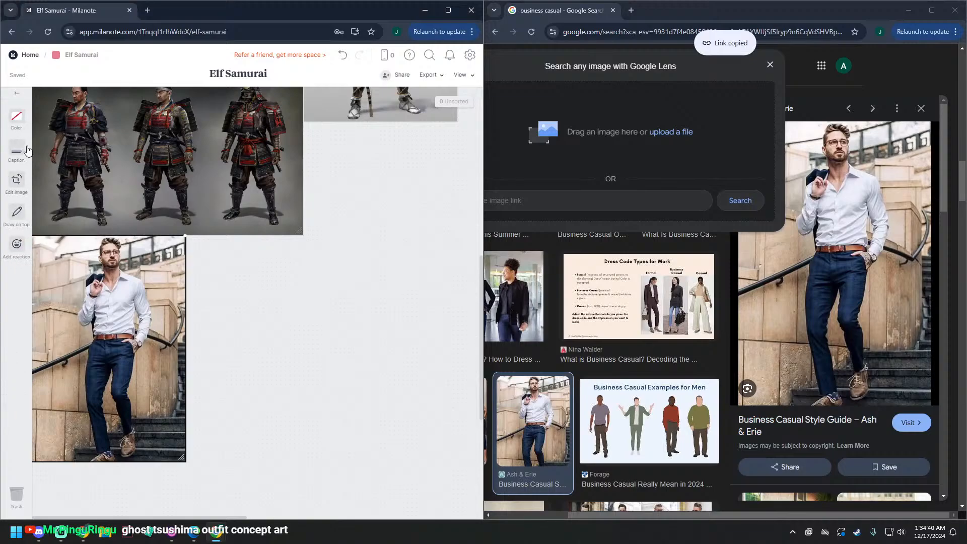
click(28, 150)
key(ctrl+v)
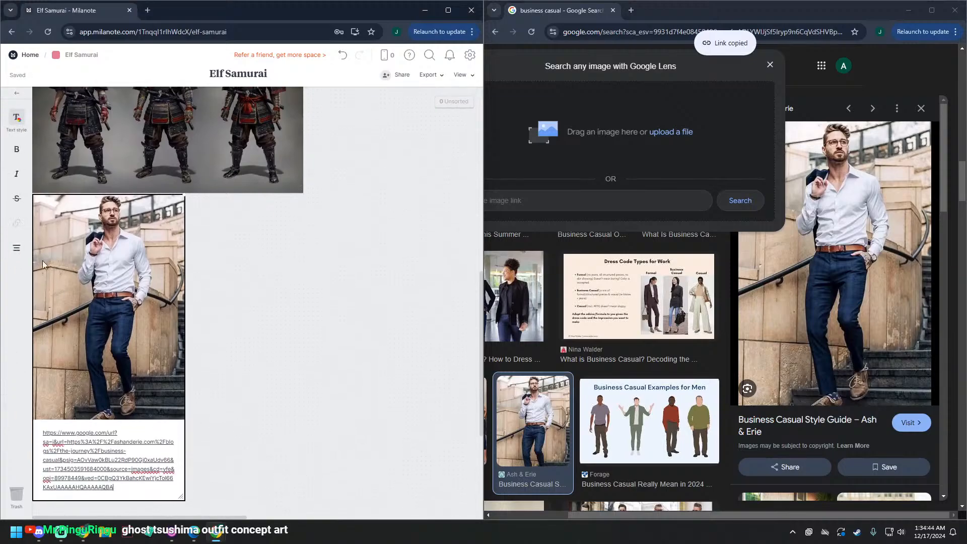
click(239, 433)
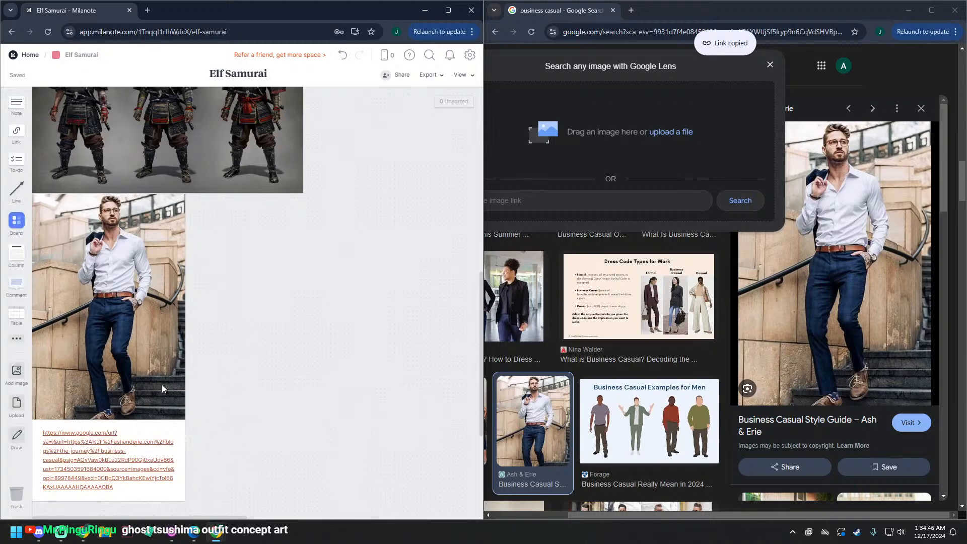
click(162, 385)
click(19, 144)
click(409, 390)
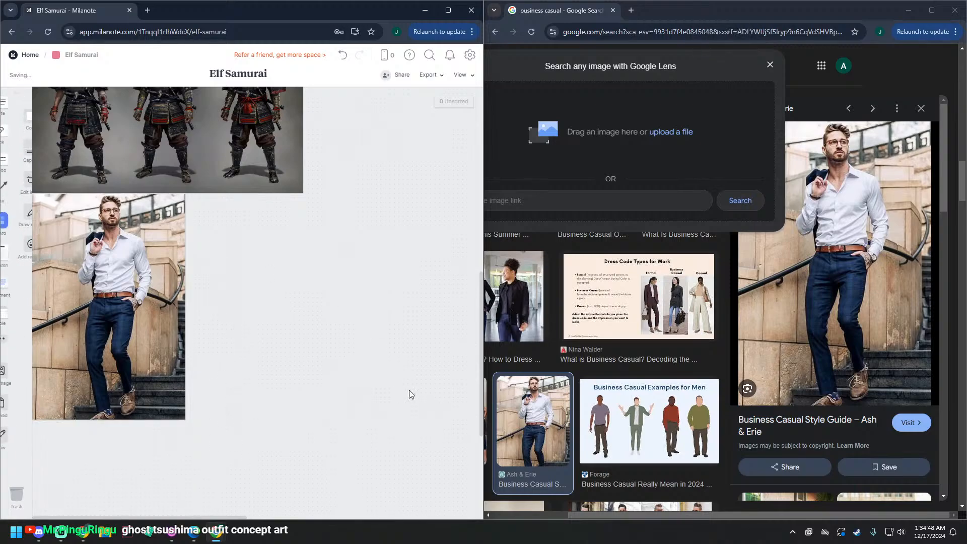
Step: Open the related "5 Business Casual Outfits for Working Men" image and place it against the white-shirt photo's right edge
scroll(759, 392, down, 2)
scroll(760, 395, down, 4)
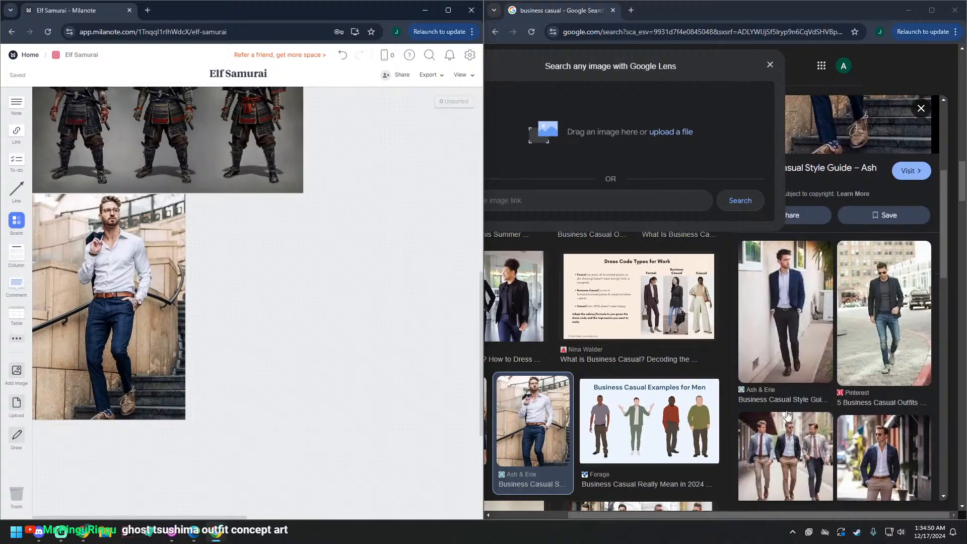
click(861, 316)
click(862, 316)
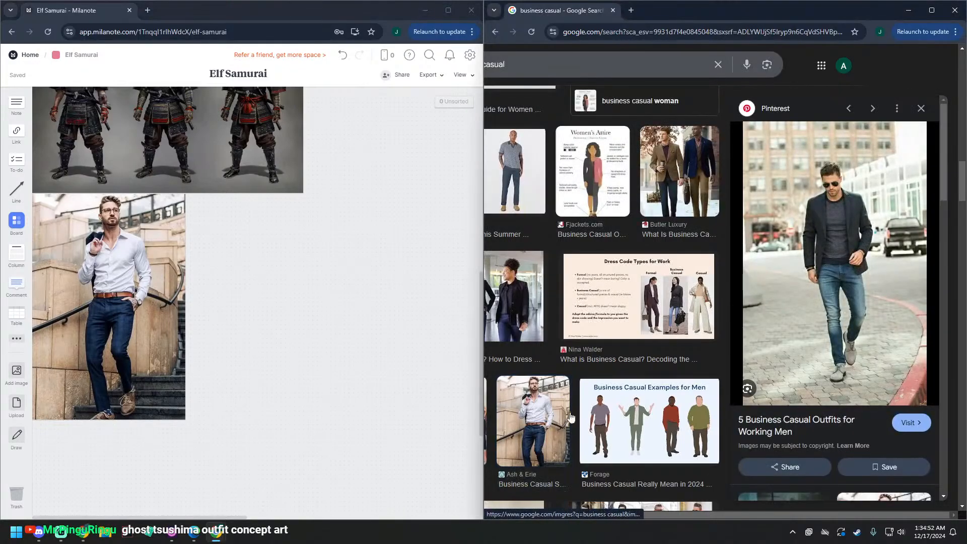
drag(760, 369, 286, 347)
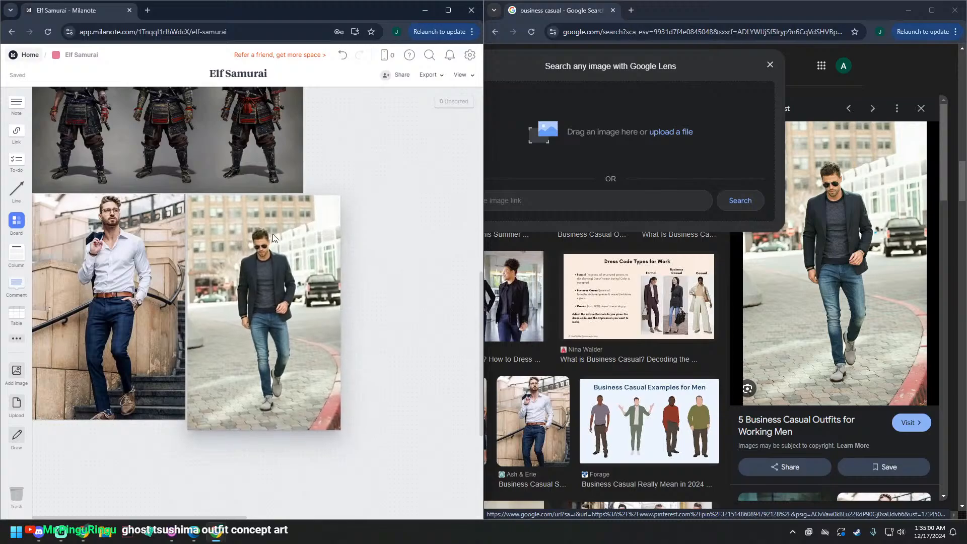
Step: Caption the dark blazer and jeans photo with its copied source link, and hide the caption
right_click(790, 406)
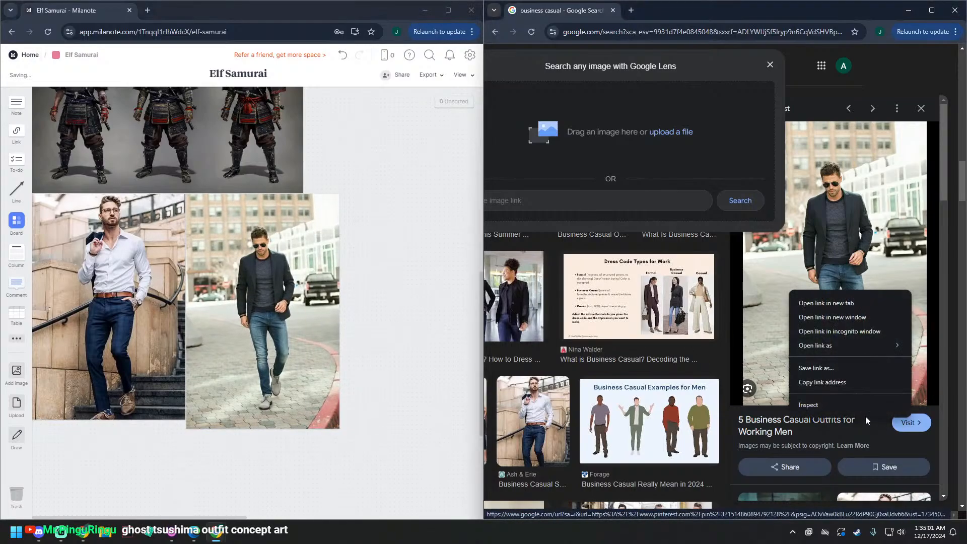
click(822, 386)
click(271, 372)
right_click(271, 373)
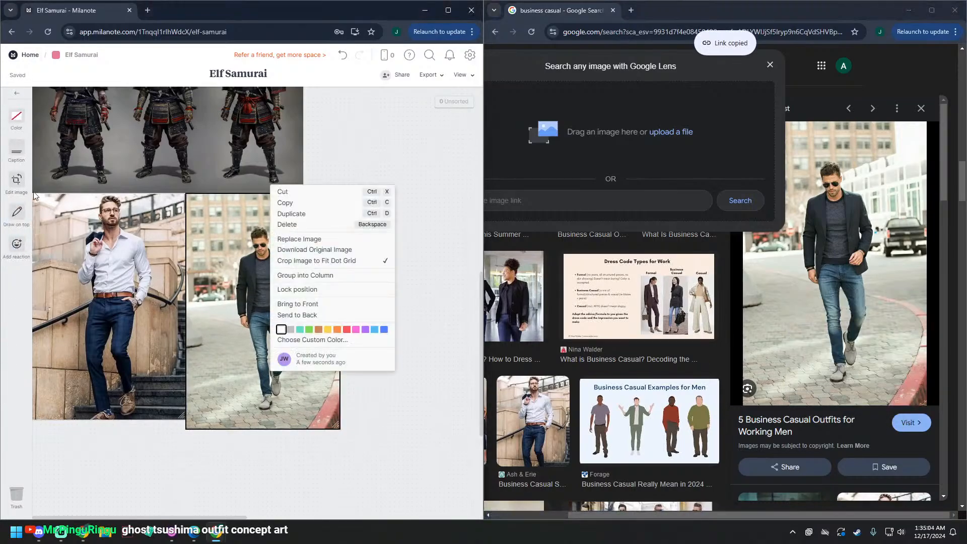
click(17, 157)
key(ctrl+v)
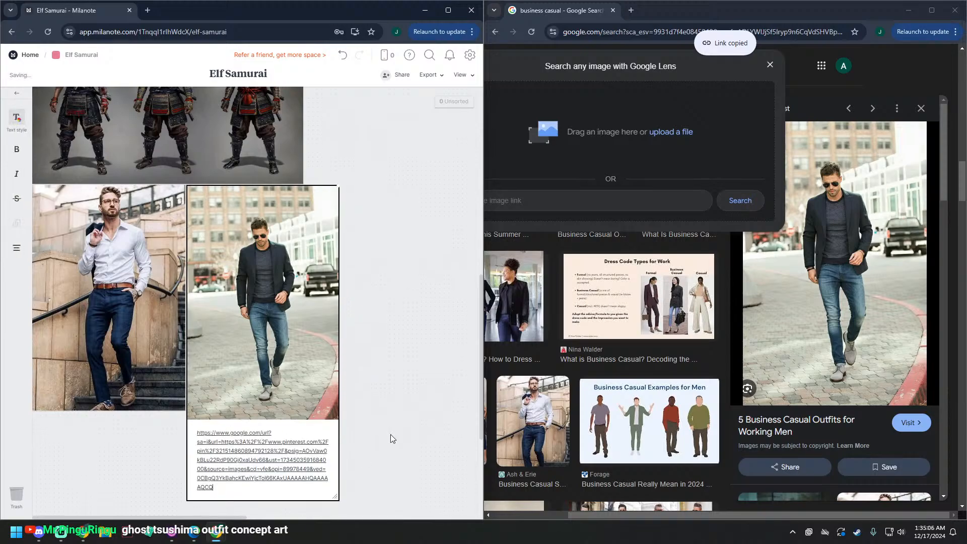
click(269, 342)
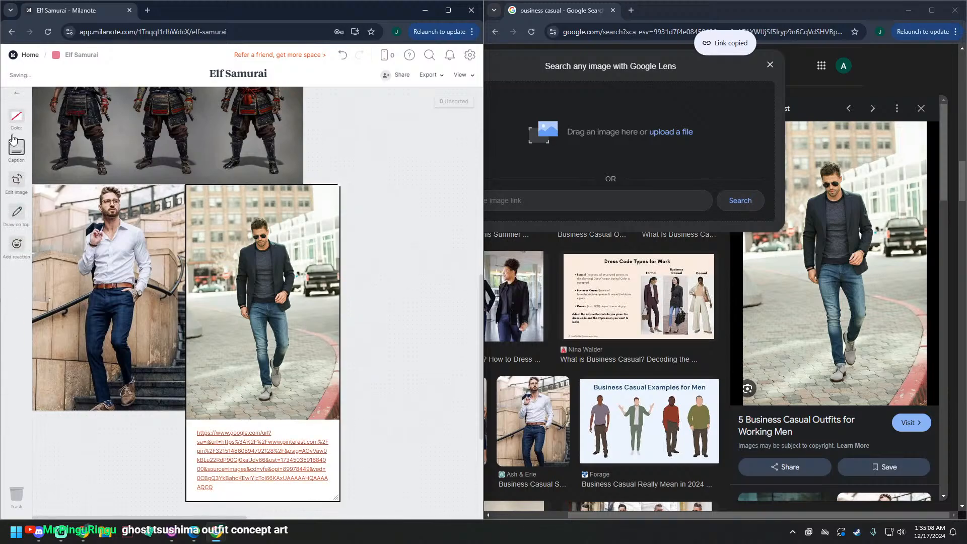
click(16, 151)
click(413, 231)
Step: Open the "30 Best Summer Business Attire Ideas for Men" image and place it to the right of the dark blazer photo
scroll(413, 232, down, 4)
scroll(852, 423, down, 5)
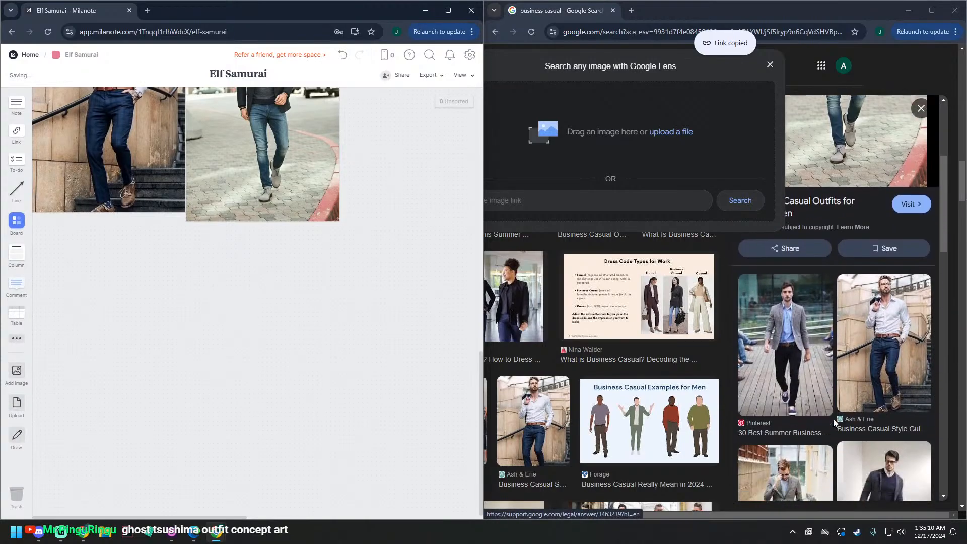
scroll(833, 418, up, 2)
scroll(826, 421, down, 2)
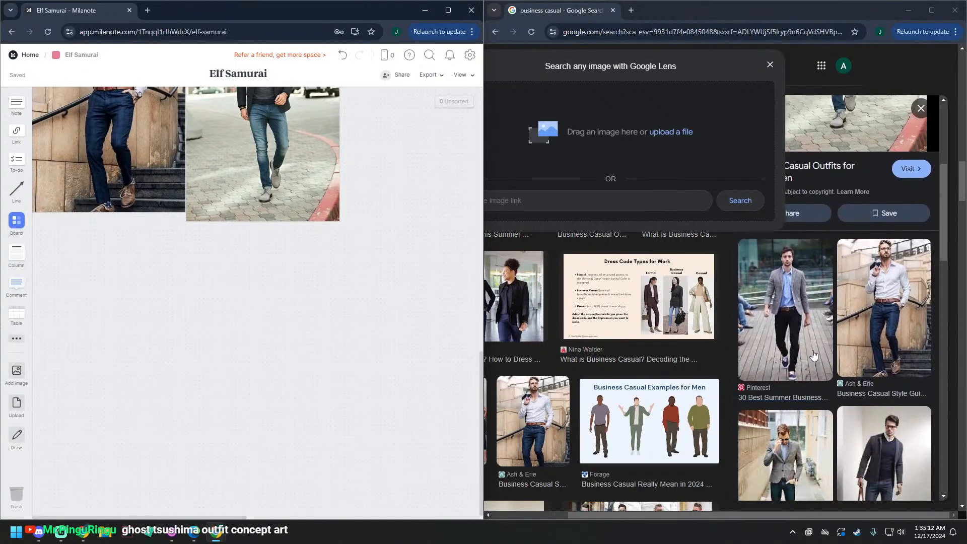
scroll(815, 366, down, 3)
scroll(815, 366, up, 5)
click(799, 290)
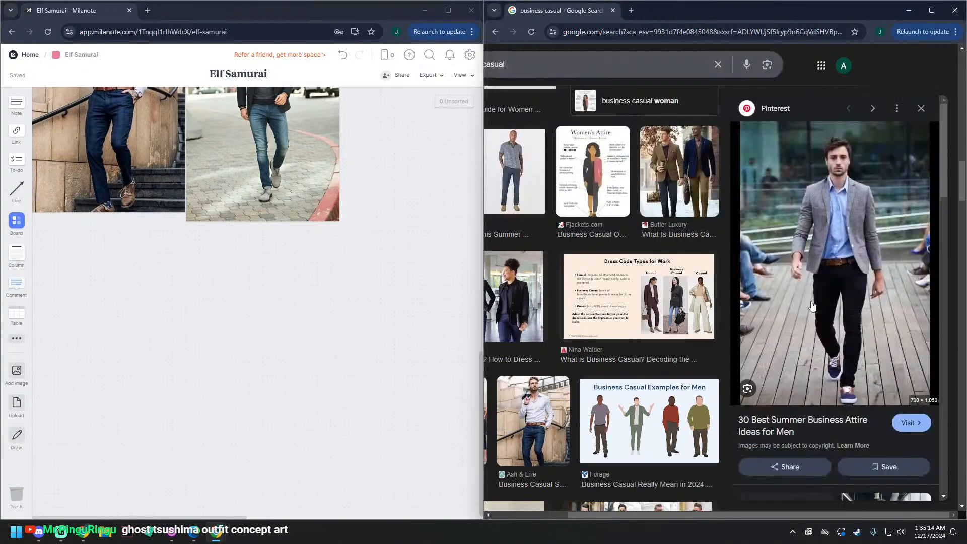
drag(880, 290, 289, 347)
scroll(289, 347, up, 3)
drag(380, 507, 436, 153)
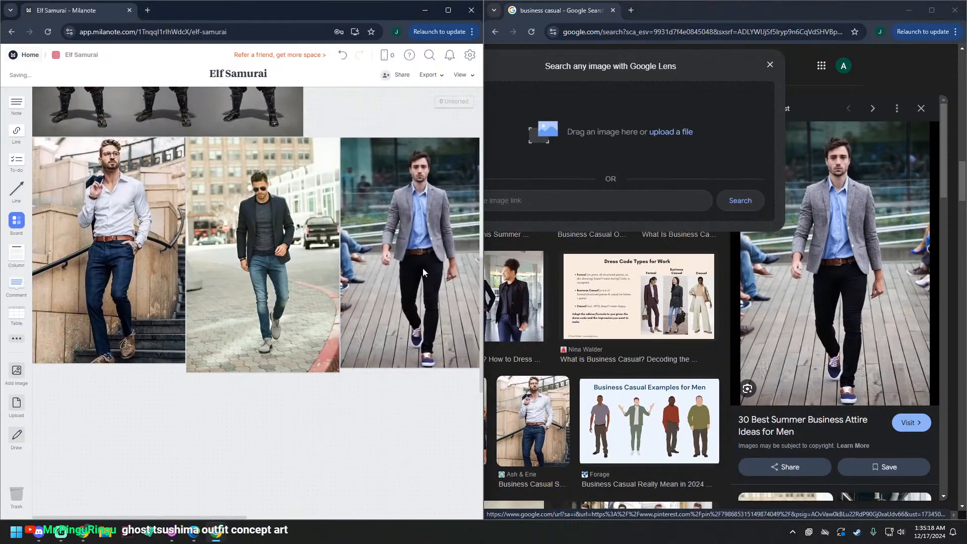
Step: Add the copied source link as a caption to the grey blazer photo, and hide the caption
click(403, 284)
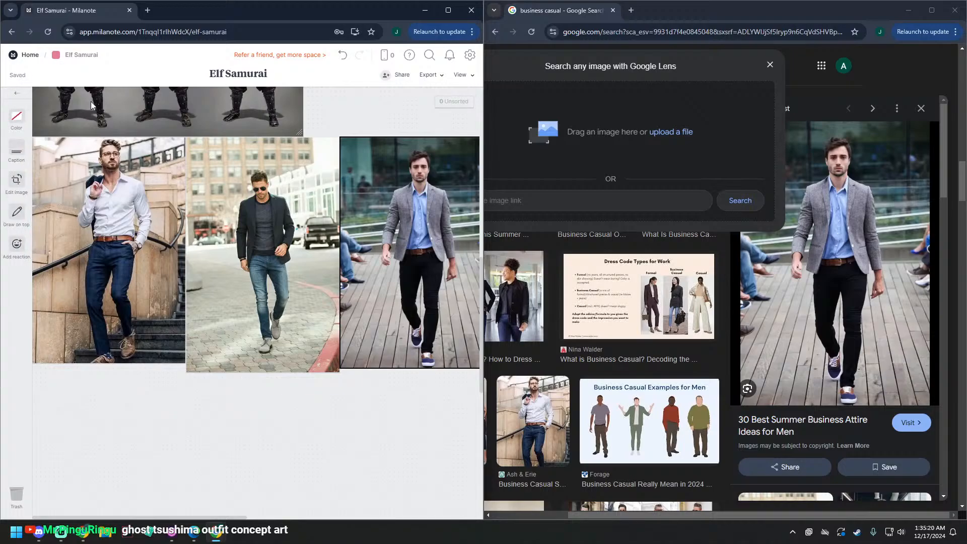
click(16, 155)
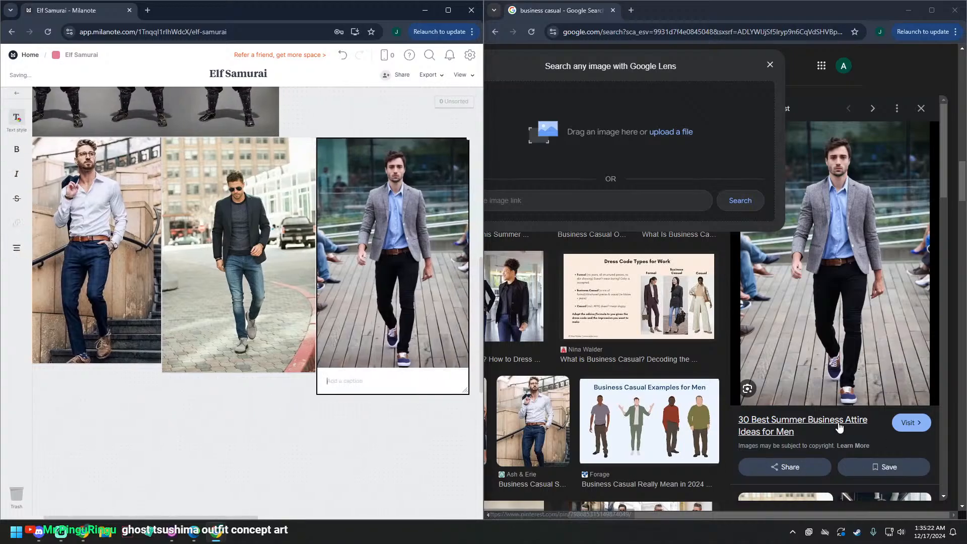
right_click(906, 423)
click(826, 381)
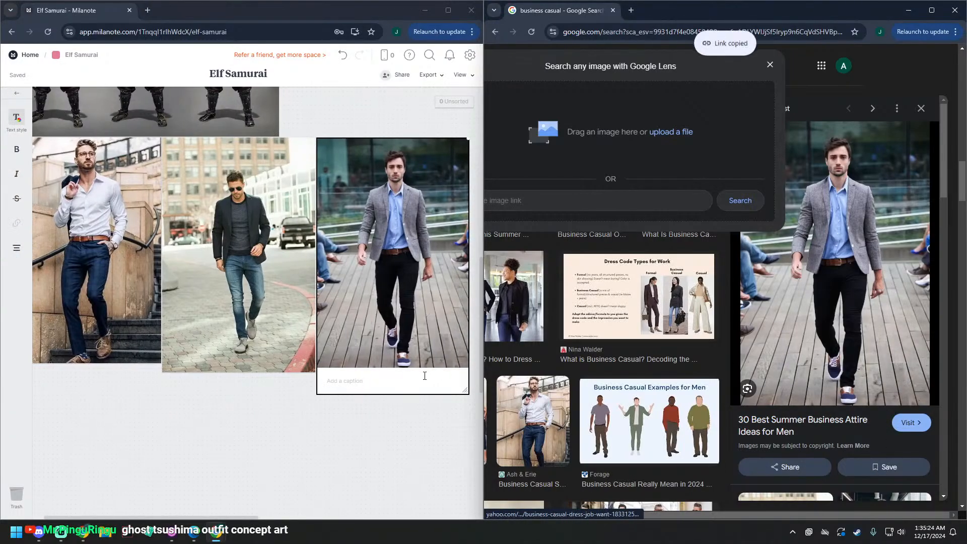
click(353, 389)
key(ctrl+v)
key(Escape)
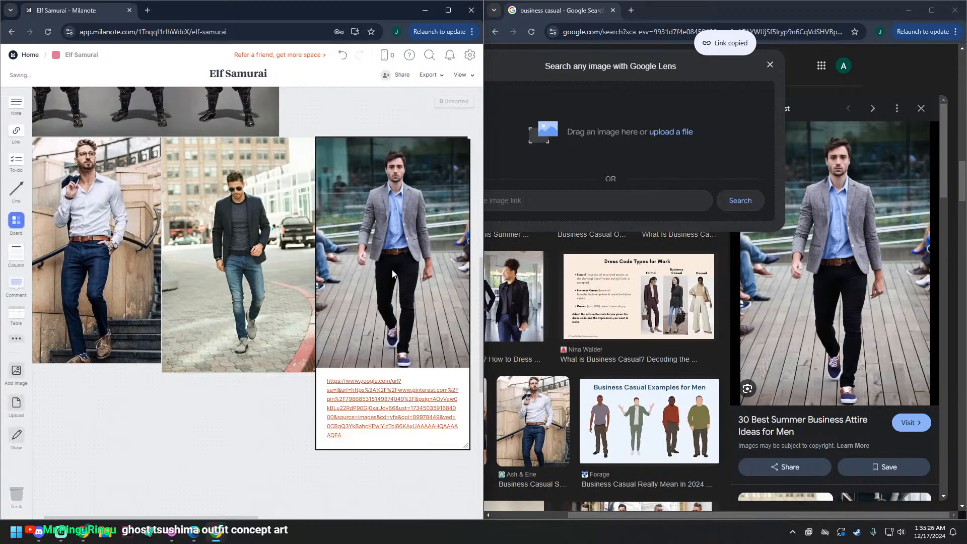
click(17, 147)
click(334, 379)
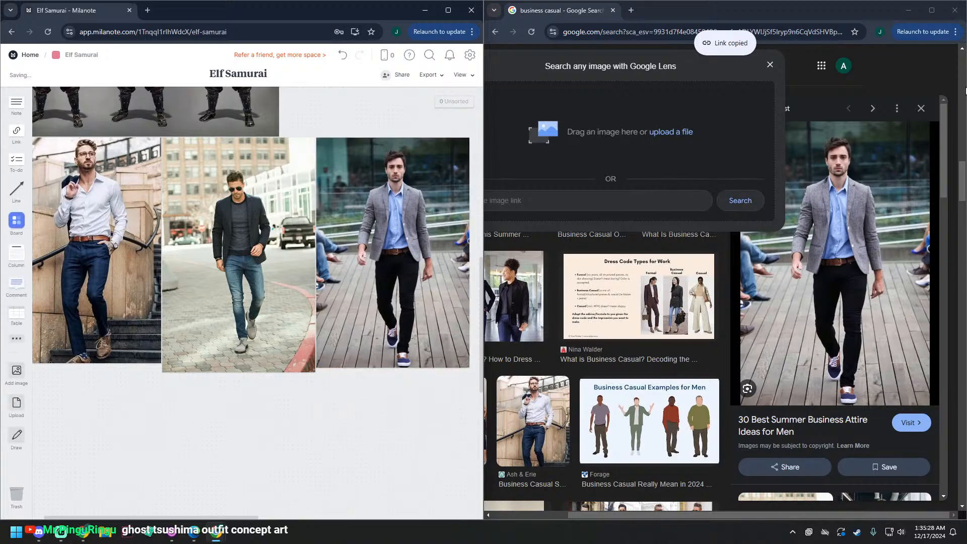
Step: Close the browser window with the business casual search and maximize the board's window
click(950, 15)
drag(370, 11, 506, 61)
double_click(506, 61)
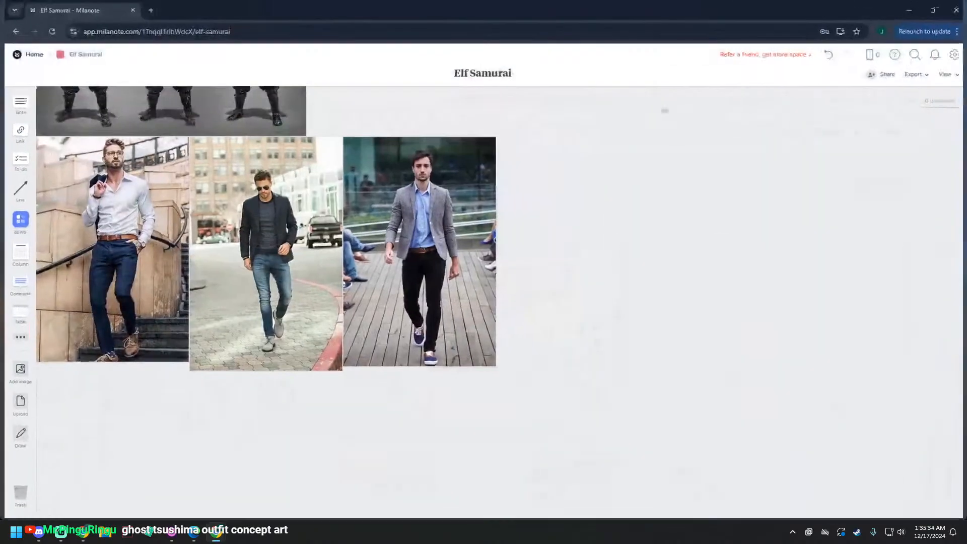
Step: Move the three business casual photos up into the board's first row, directly right of the Britannica samurai photo
scroll(725, 266, up, 11)
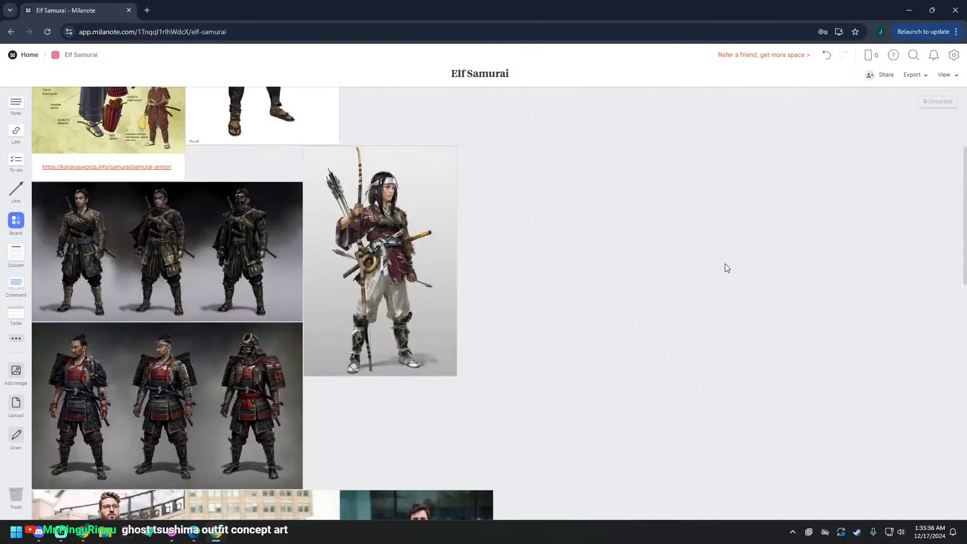
scroll(651, 277, down, 11)
scroll(651, 281, down, 5)
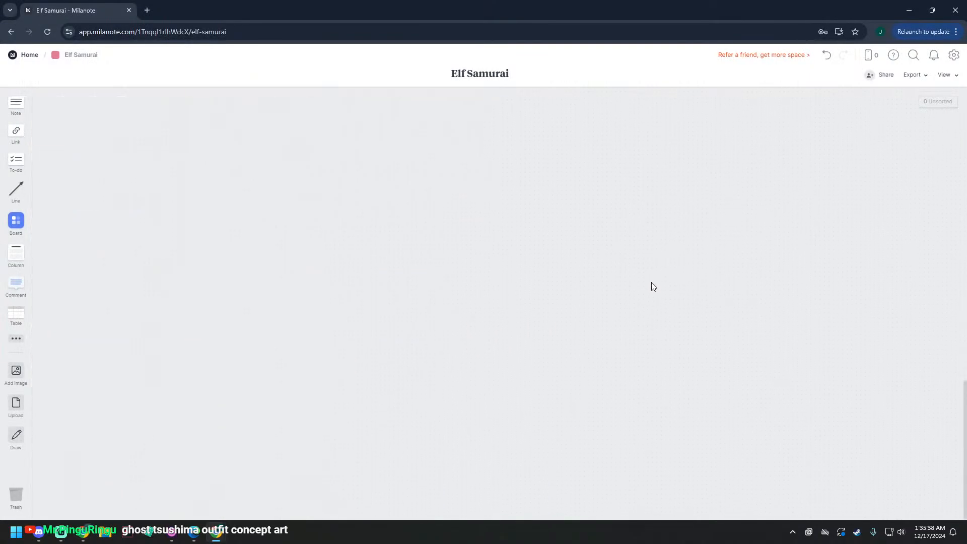
scroll(645, 291, up, 6)
scroll(619, 332, down, 2)
drag(623, 330, 640, 189)
scroll(423, 303, up, 9)
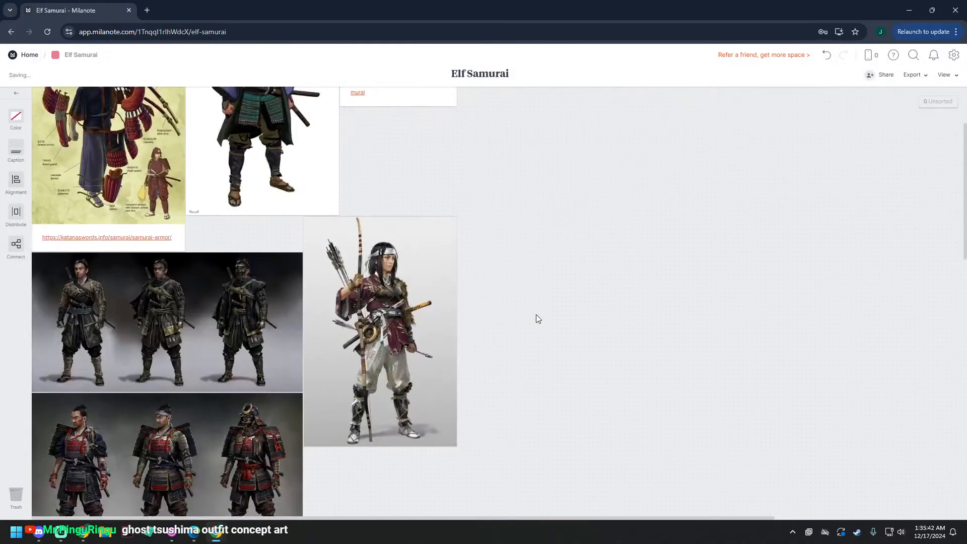
scroll(539, 352, down, 3)
drag(543, 423, 519, 150)
scroll(519, 156, up, 5)
drag(539, 383, 509, 114)
click(627, 365)
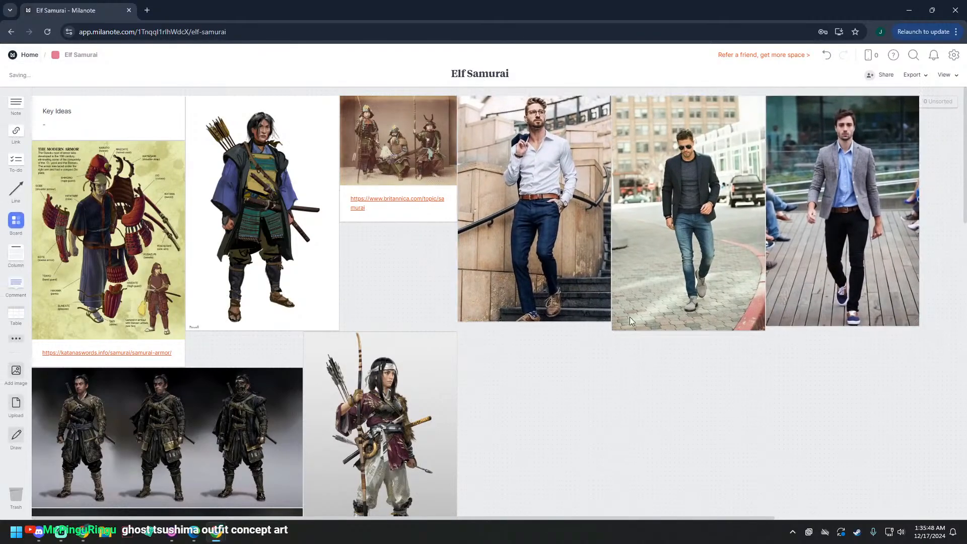
scroll(655, 407, down, 4)
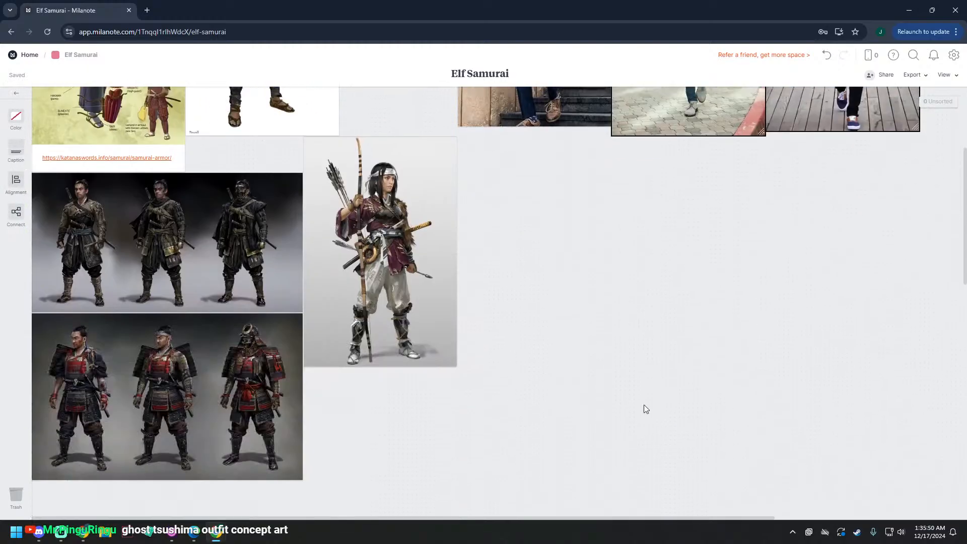
scroll(494, 361, up, 4)
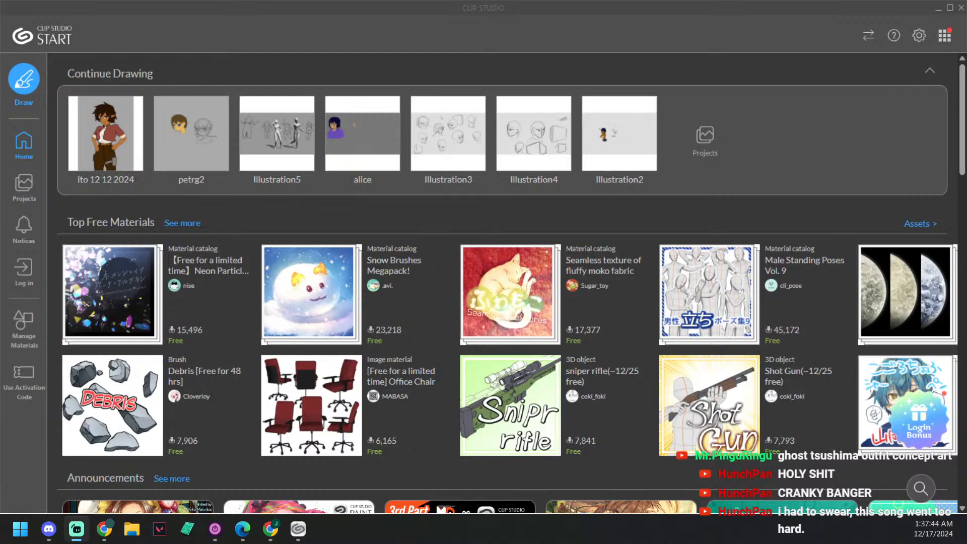
Step: Switch to Clip Studio Paint and create a new illustration with an A4 canvas of 3508 x 2480 px at resolution 300
click(43, 99)
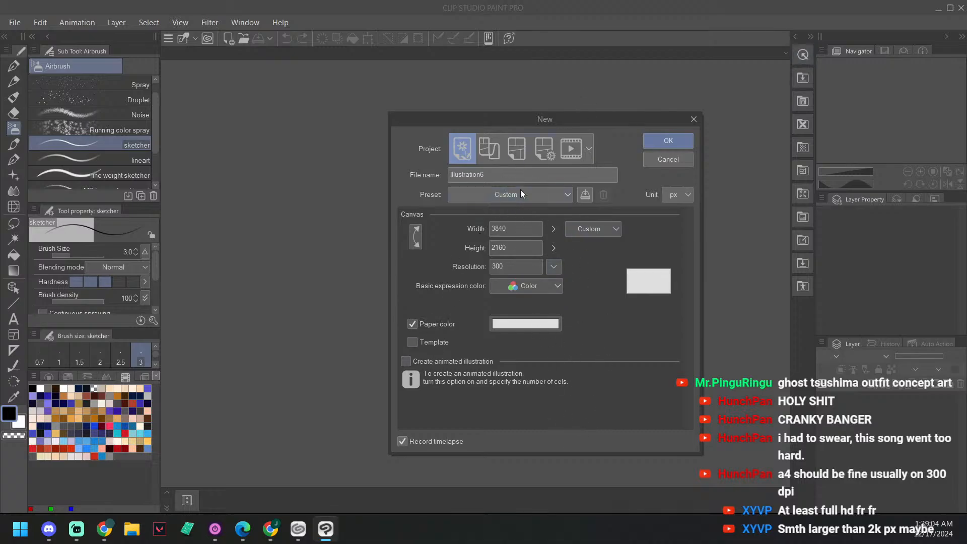
click(559, 197)
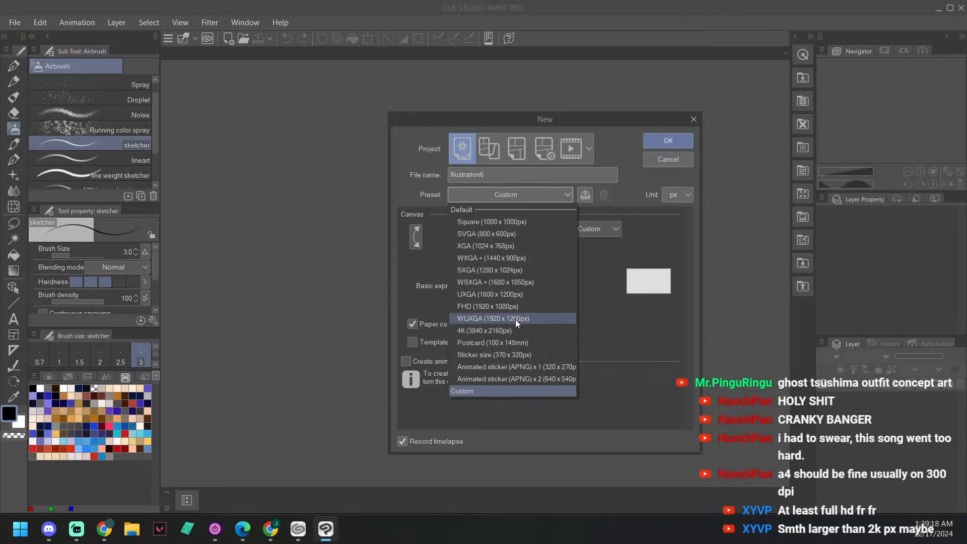
click(507, 331)
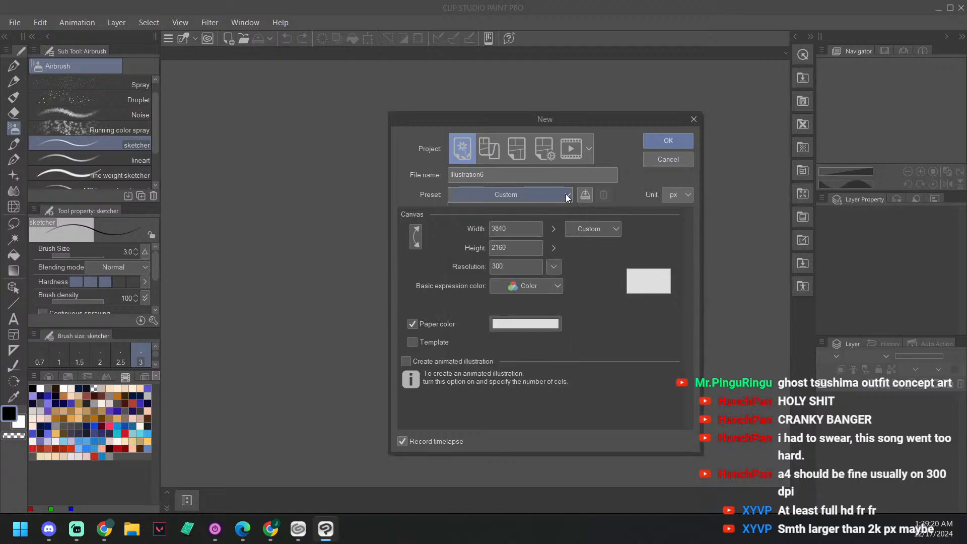
click(603, 229)
click(615, 280)
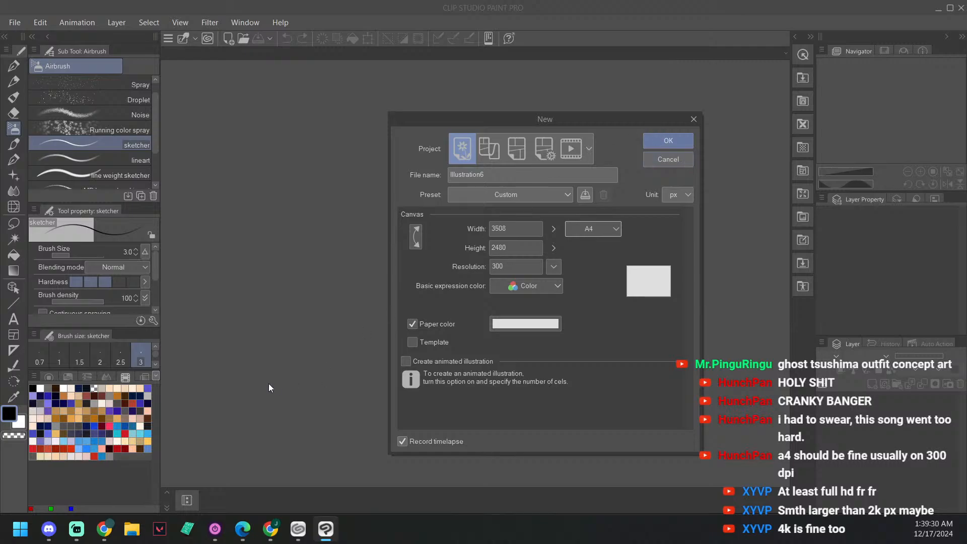
click(659, 137)
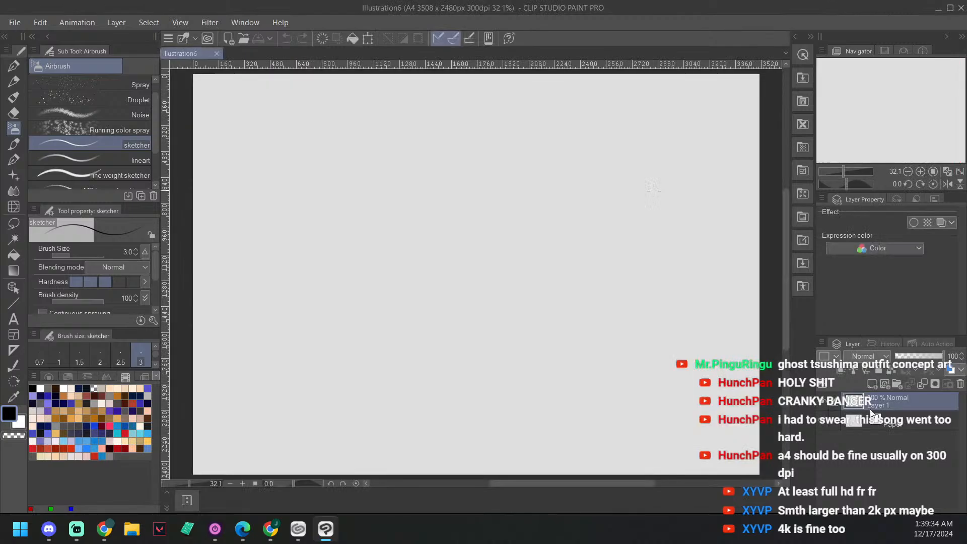
Step: Change the Paper layer's color to a medium light grey
click(901, 424)
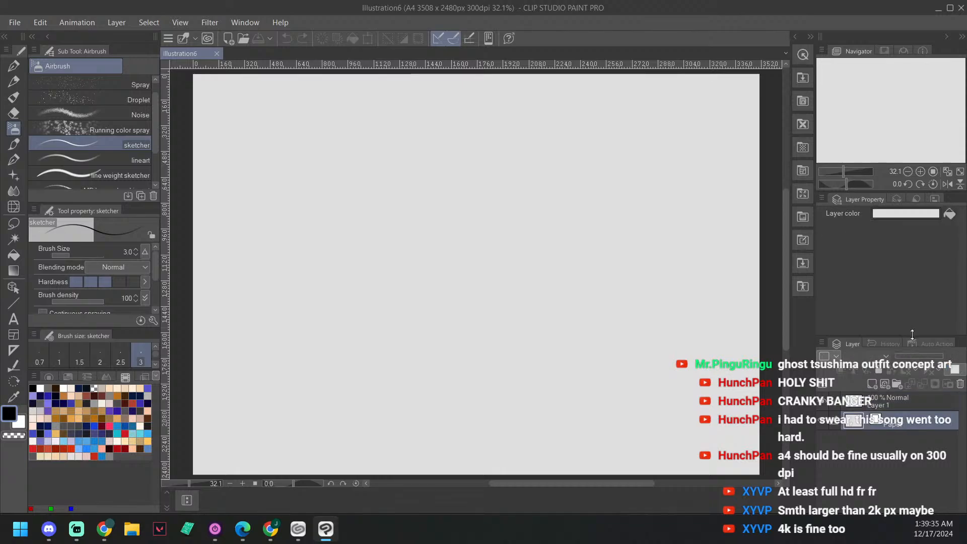
click(955, 370)
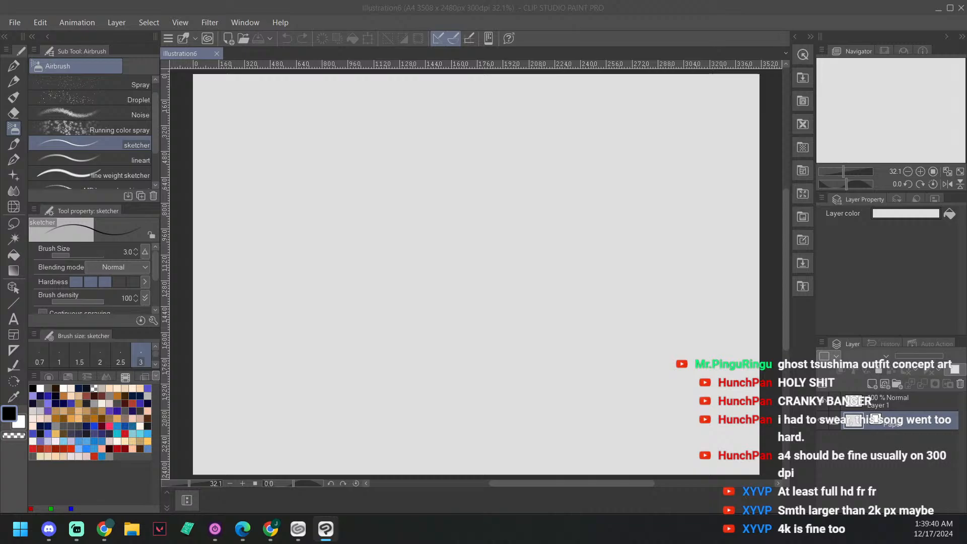
key(Return)
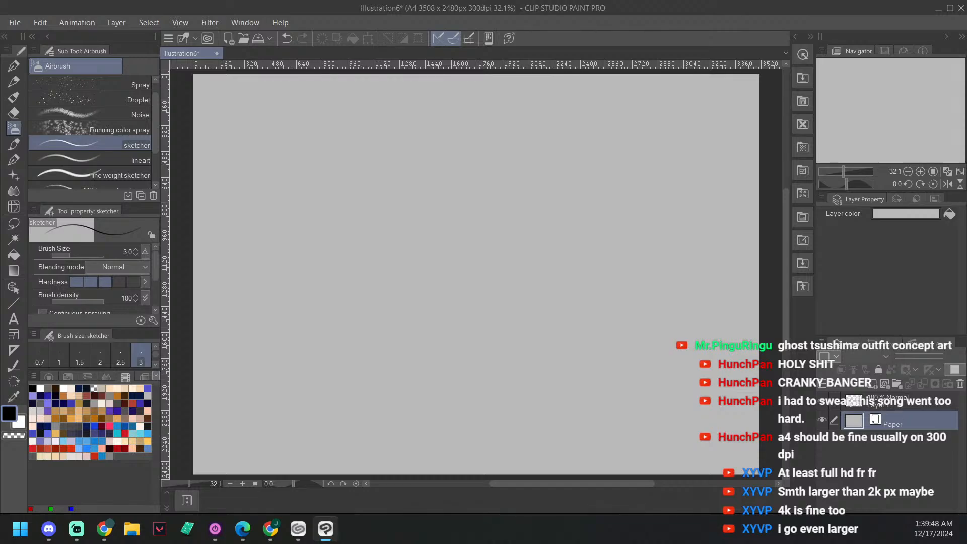
Step: Choose the G-pen brush and make Layer 1 the active drawing layer
key(p)
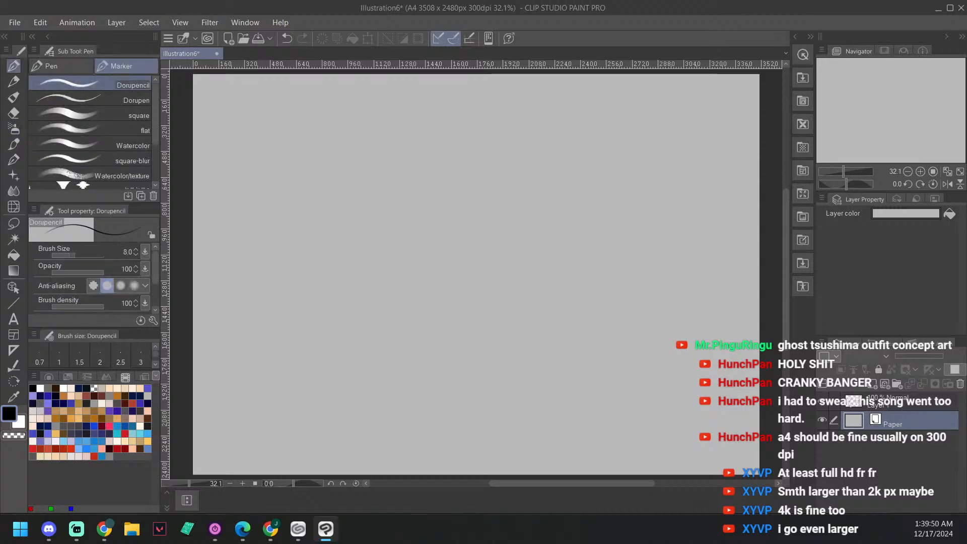
key(p)
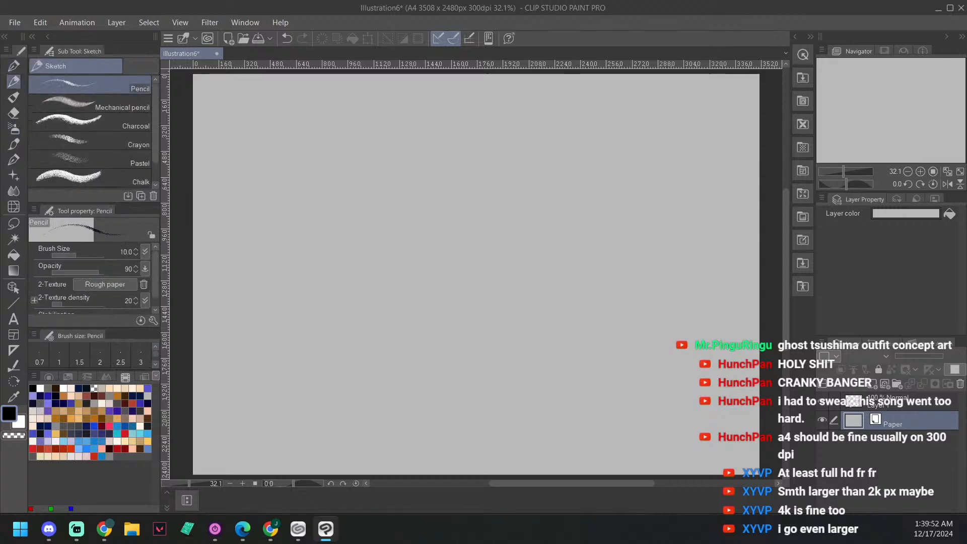
key(b)
key(b)
key(p)
key(p)
key(p)
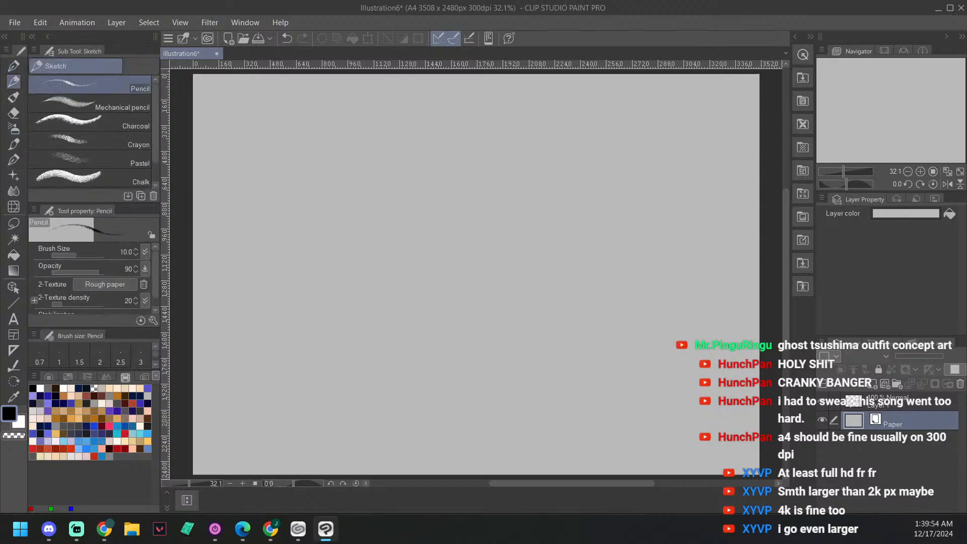
key(p)
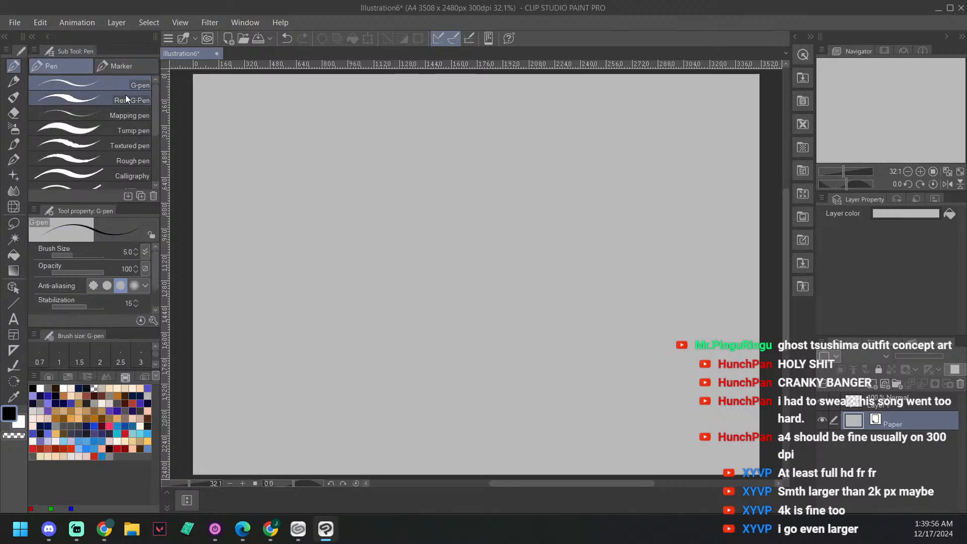
click(900, 404)
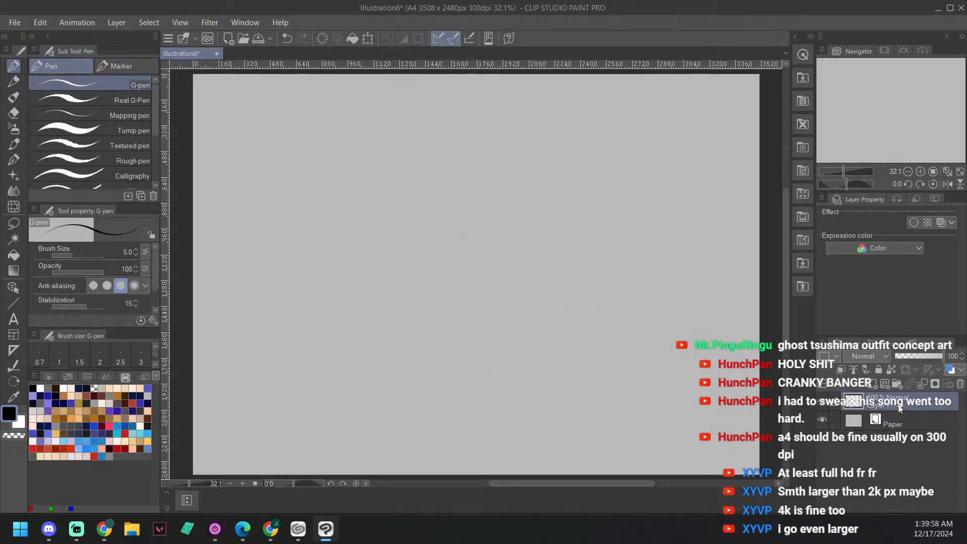
drag(381, 168, 418, 367)
mouse_move(532, 161)
mouse_down()
mouse_move(561, 222)
mouse_move(569, 387)
mouse_up()
key(e)
key(ctrl+z)
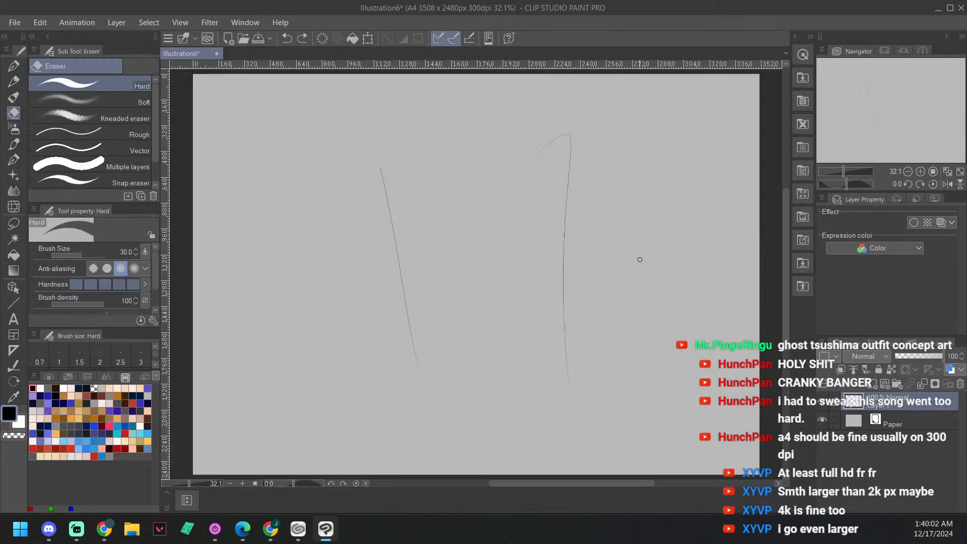
key(p)
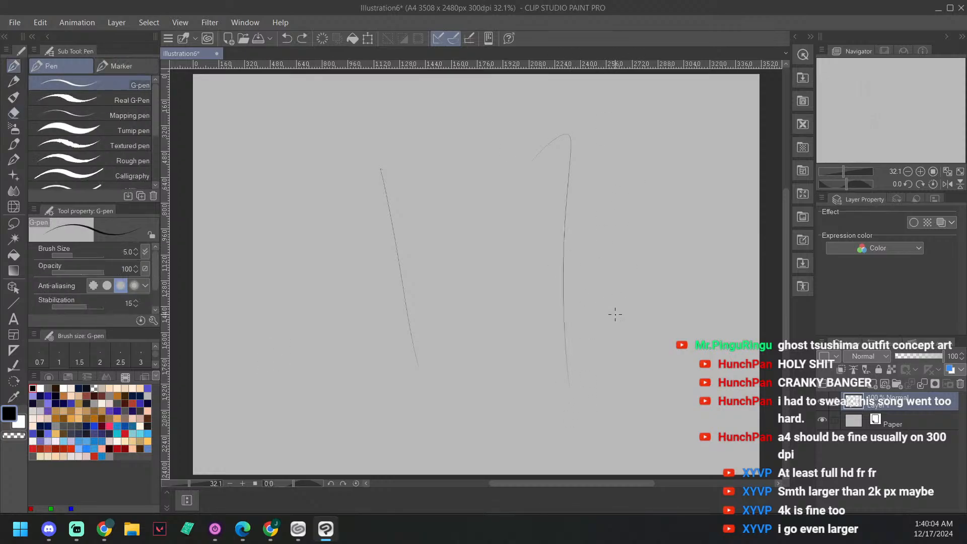
key(e)
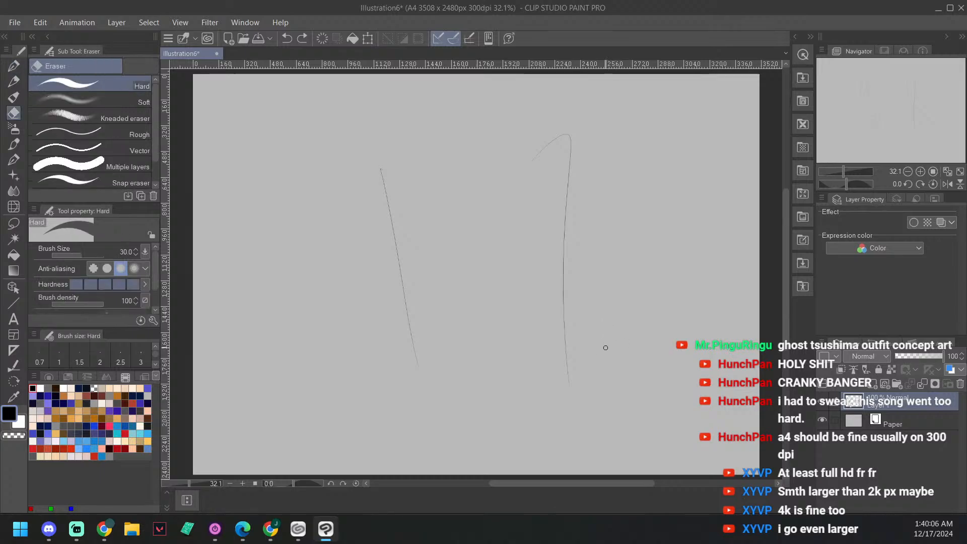
key(ctrl+z)
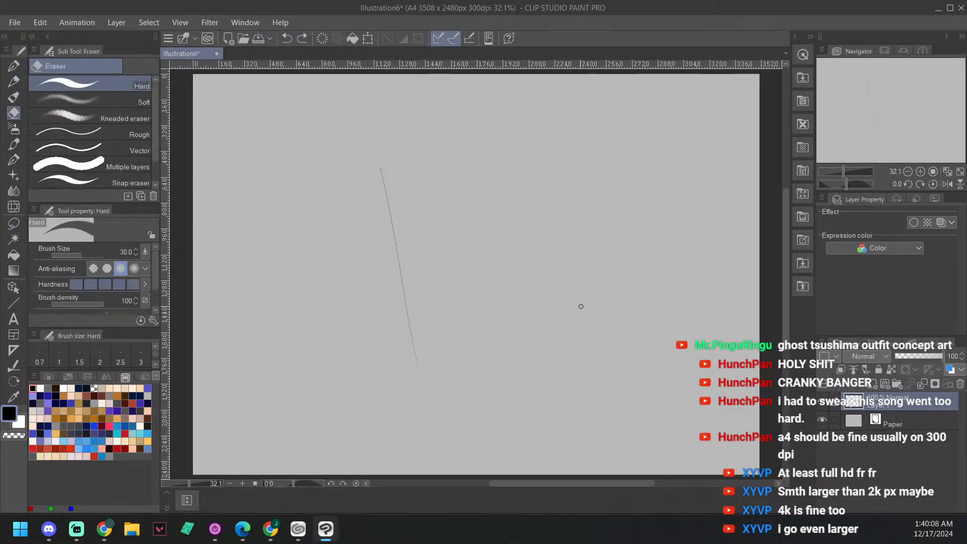
key(ctrl+z)
key(p)
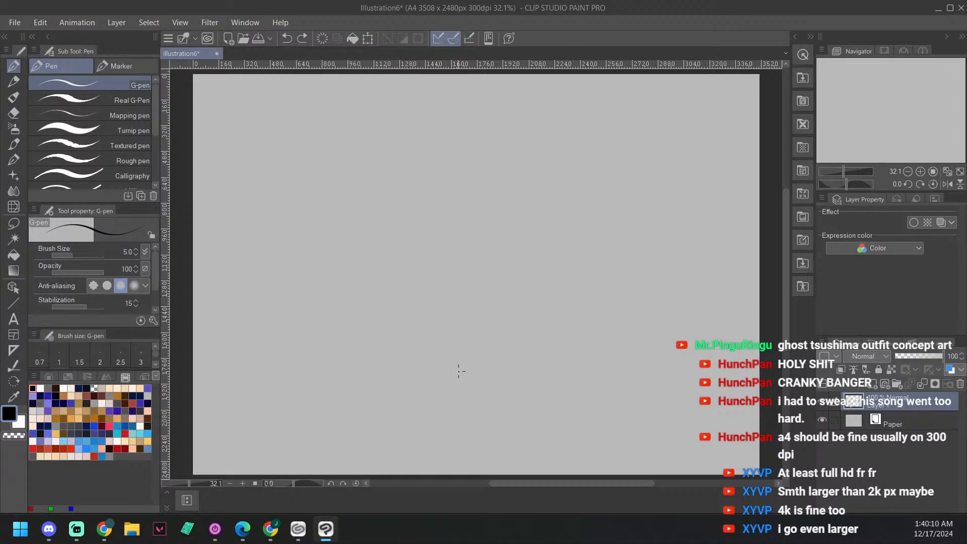
drag(495, 285, 448, 321)
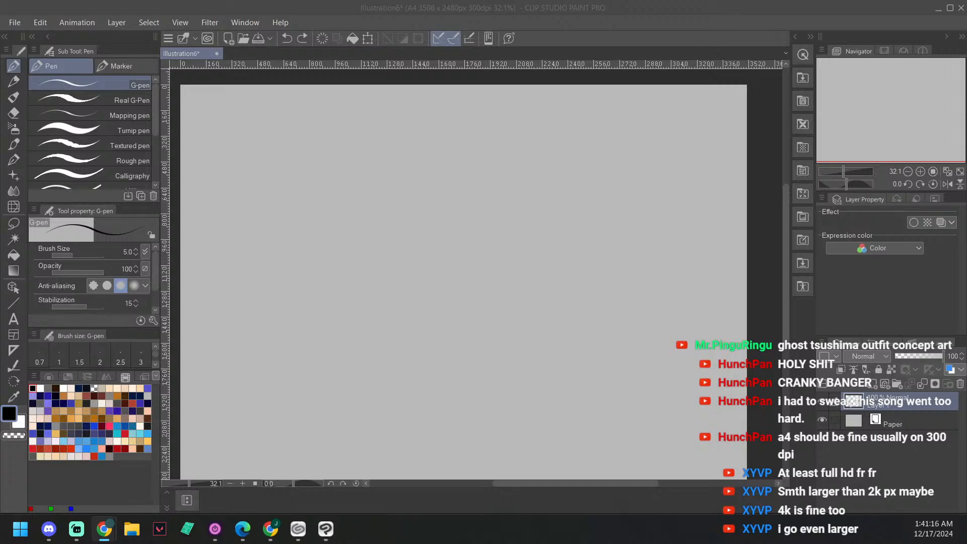
key(alt+Tab)
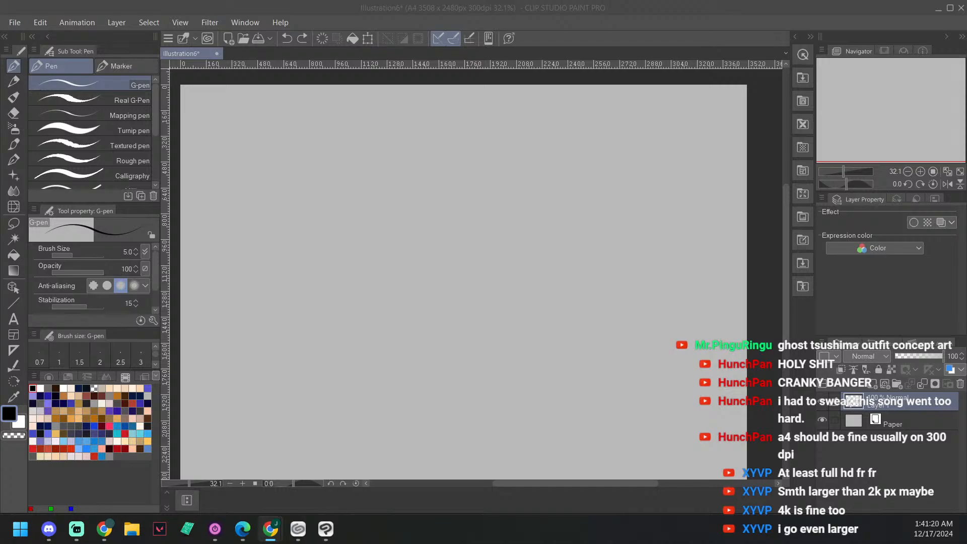
drag(966, 111, 966, 30)
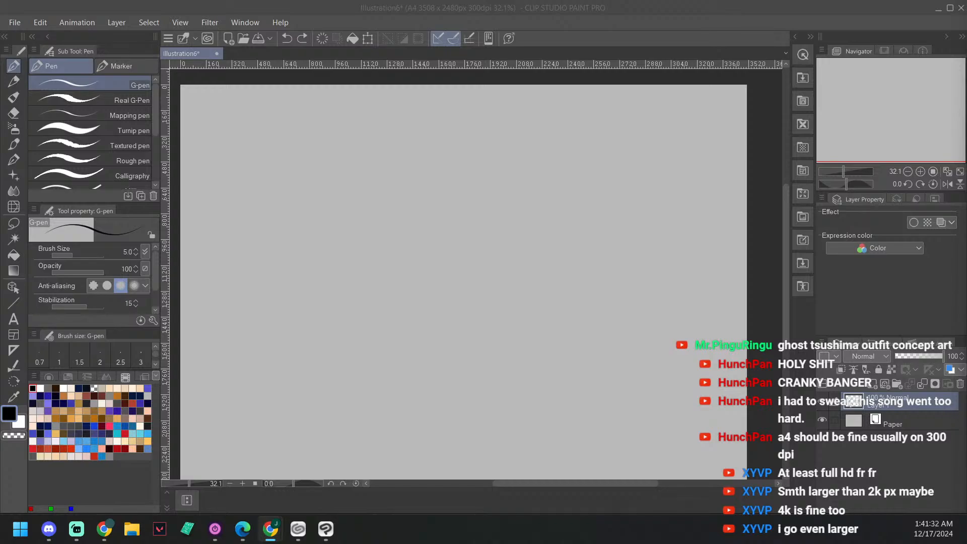
click(470, 247)
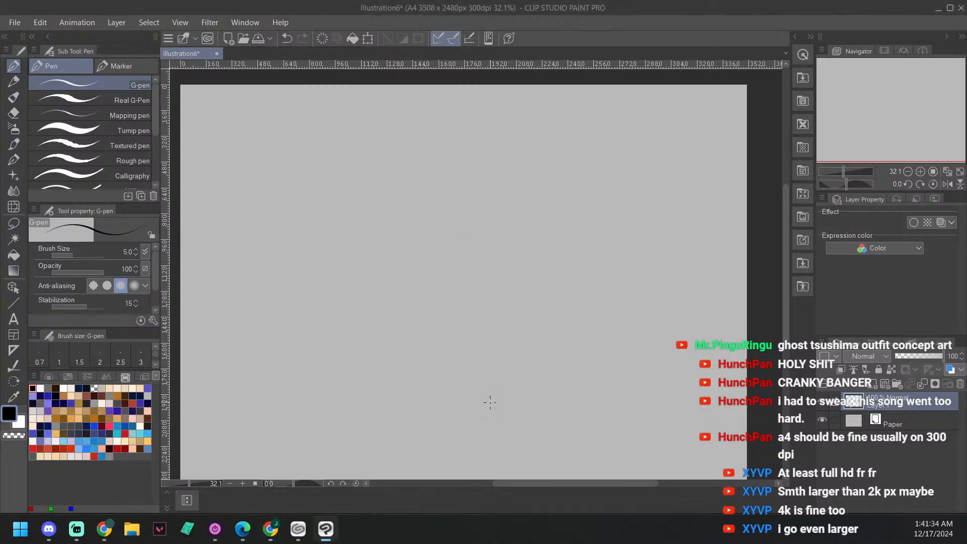
key(ctrl+z)
drag(493, 288, 556, 306)
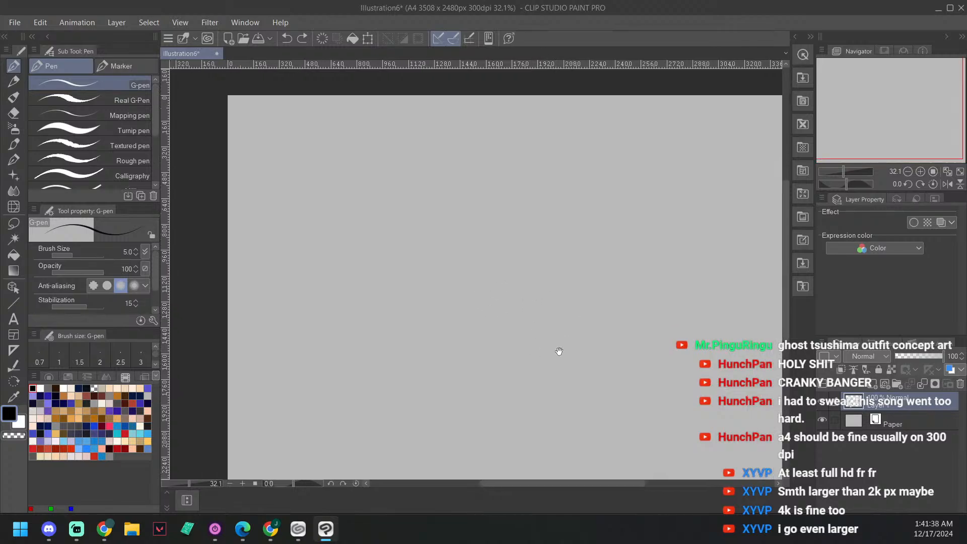
drag(559, 351, 560, 346)
scroll(486, 423, up, 2)
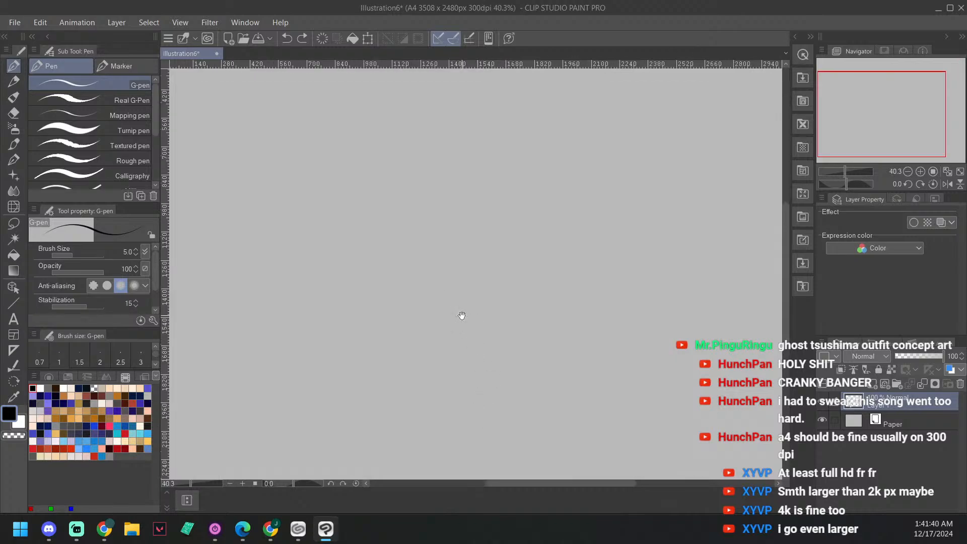
drag(460, 315, 573, 328)
drag(554, 270, 510, 234)
scroll(509, 233, down, 1)
drag(663, 297, 608, 293)
Step: Search the 3D pose materials for "sta" and place the Basic standing figure in the middle of the canvas
click(805, 286)
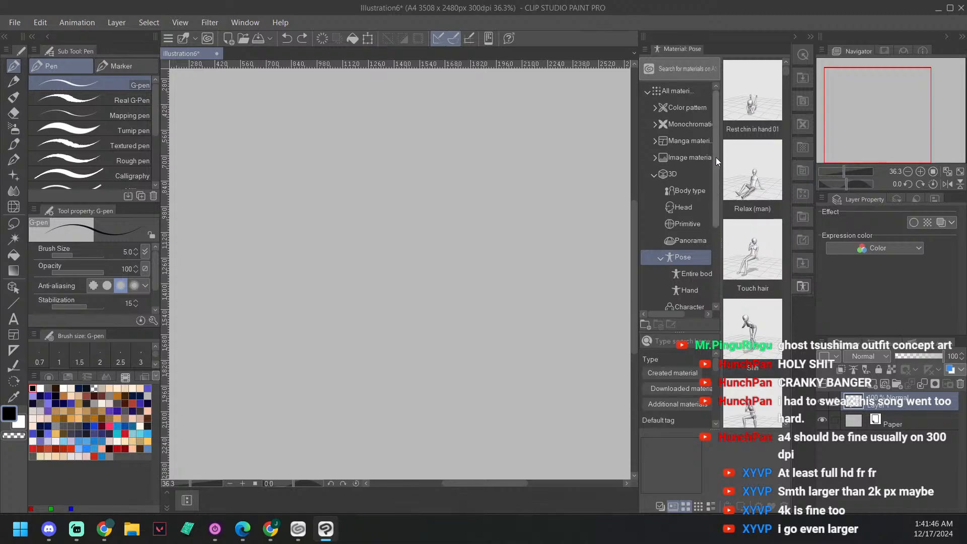
mouse_move(786, 67)
mouse_down()
mouse_move(780, 225)
mouse_move(767, 255)
mouse_up()
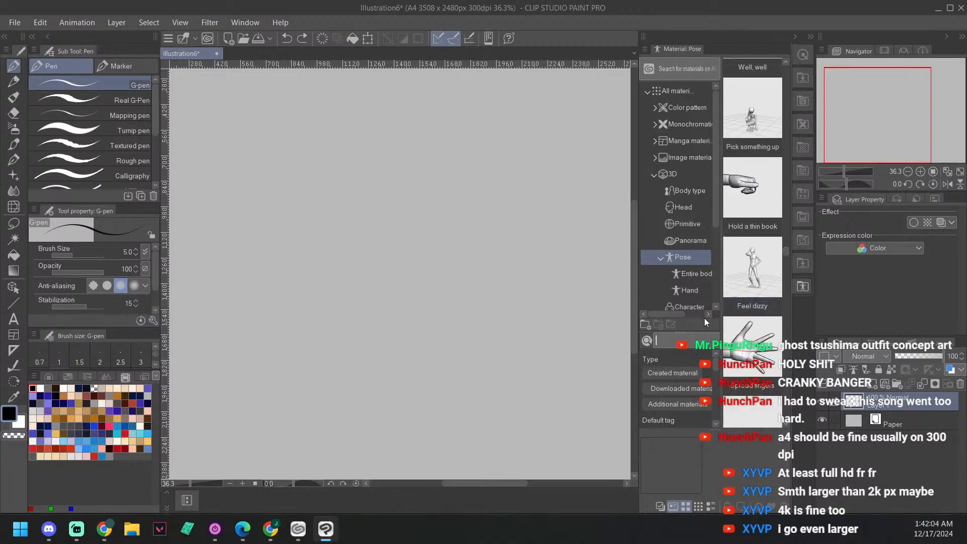
text(staa)
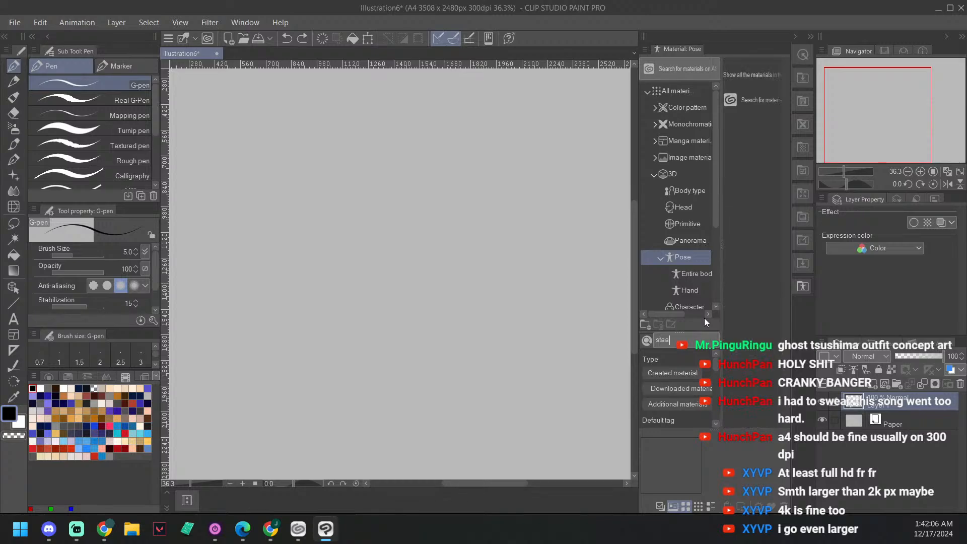
key(BackSpace)
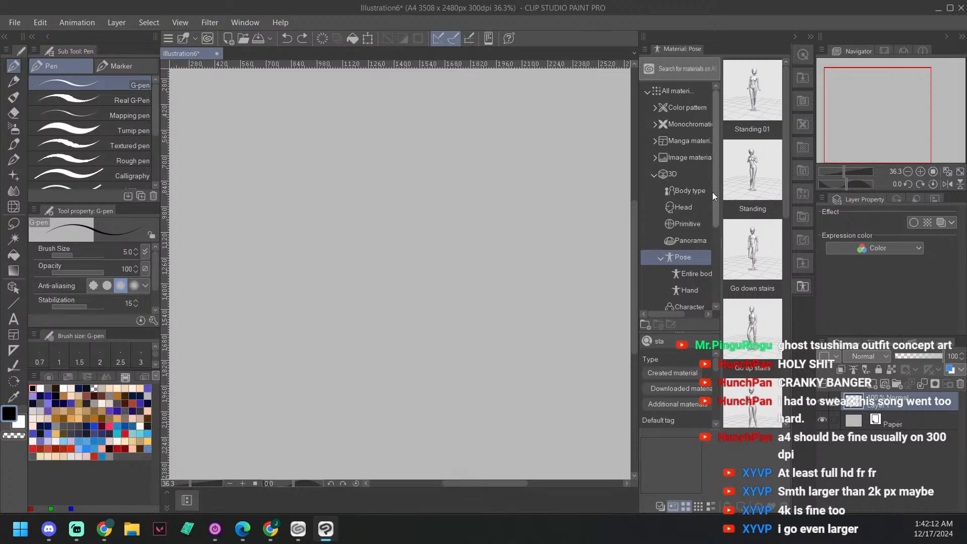
drag(788, 183, 334, 304)
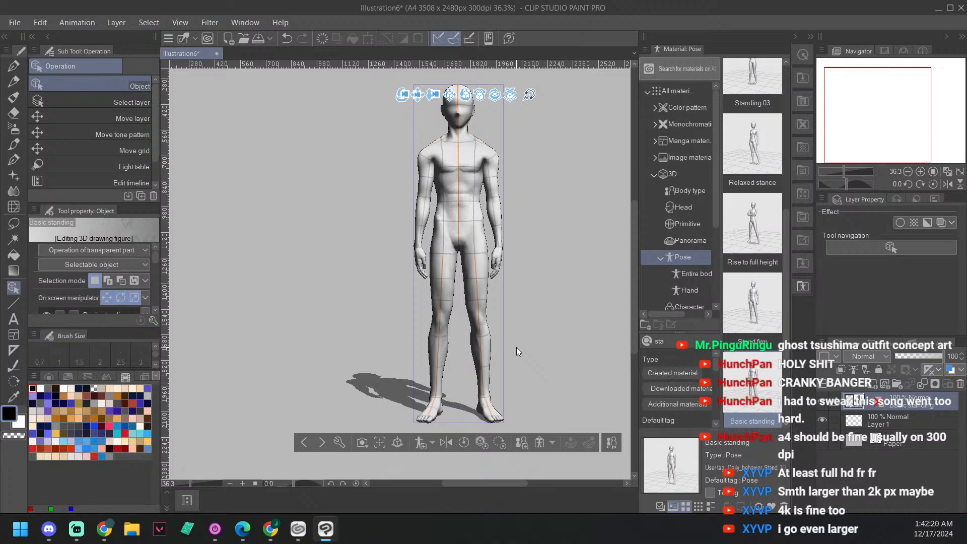
Step: Hide the pose materials palette to free space around the canvas
click(802, 287)
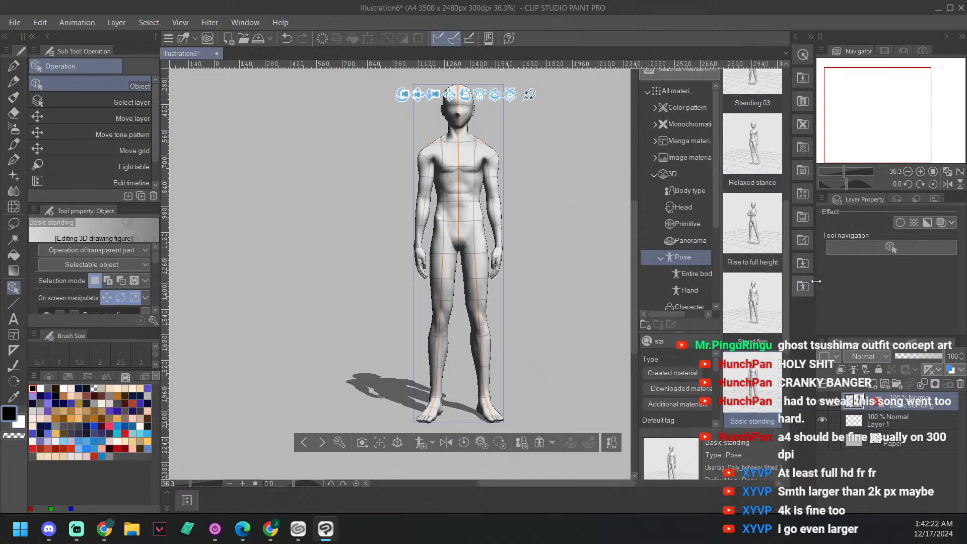
mouse_move(670, 247)
mouse_down()
mouse_move(615, 306)
mouse_move(670, 266)
mouse_up()
scroll(624, 300, down, 2)
scroll(467, 321, up, 2)
drag(360, 212, 360, 247)
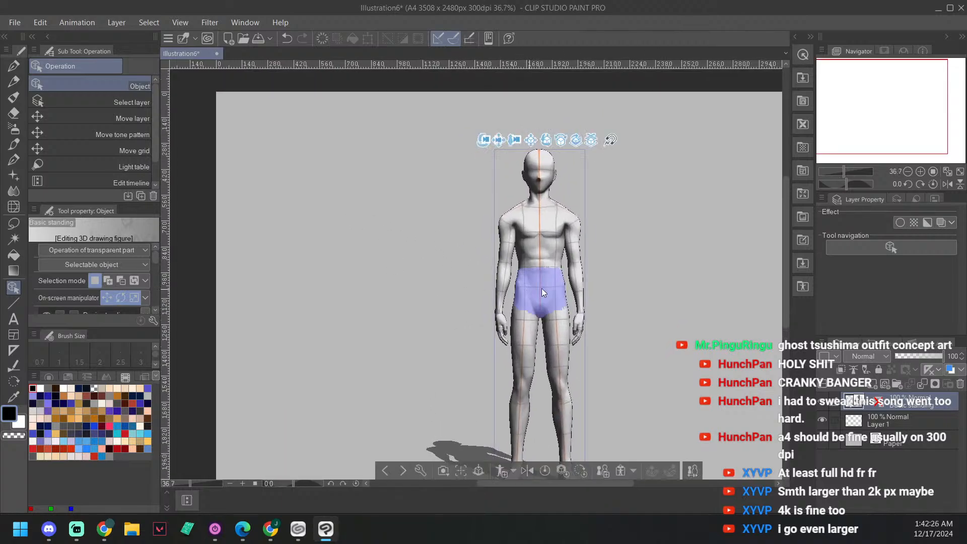
scroll(665, 257, up, 1)
drag(648, 216, 696, 229)
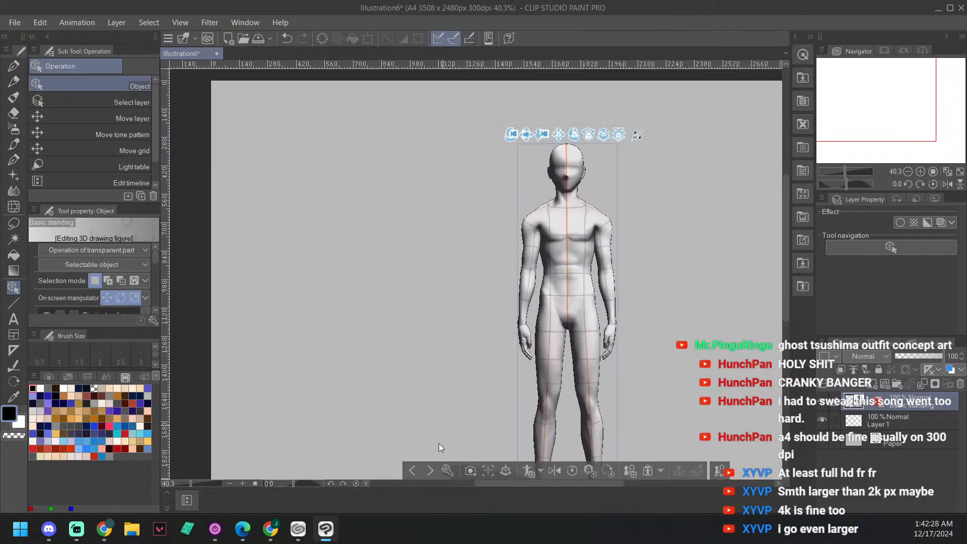
Step: Switch to the G-pen and move Layer 1 above the Basic standing figure layer
key(p)
key(asciicircum)
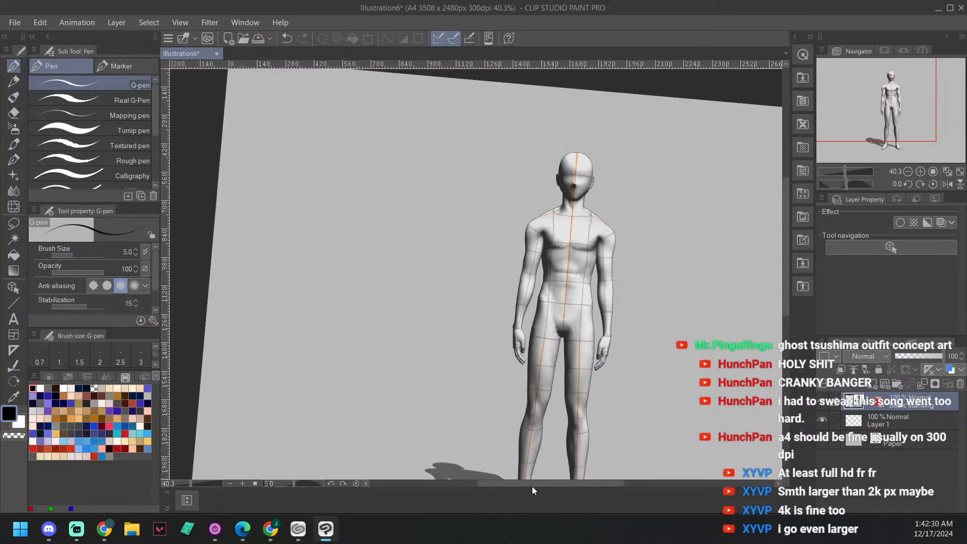
key(minus)
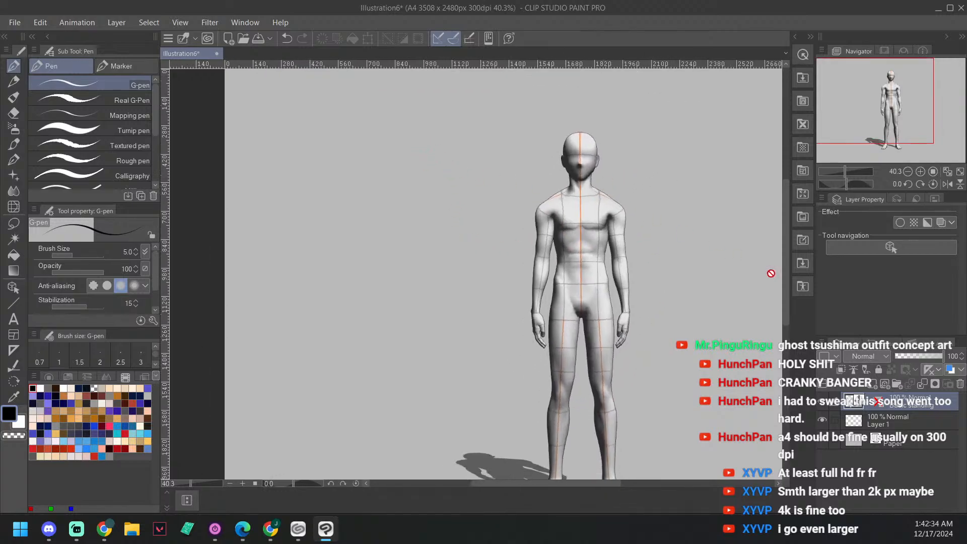
drag(908, 418, 904, 398)
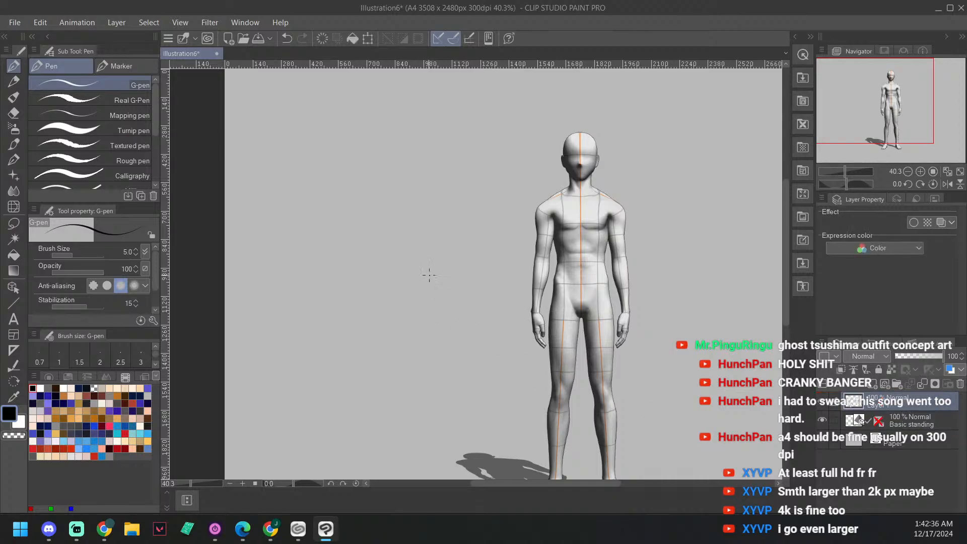
Step: Sketch a rough head circle on Layer 1 beside the 3D figure's head, undoing the unwanted strokes
drag(461, 181, 469, 186)
key(ctrl+z)
drag(706, 211, 427, 208)
mouse_move(449, 148)
mouse_down()
mouse_move(459, 167)
mouse_move(446, 175)
mouse_up()
key(ctrl+z)
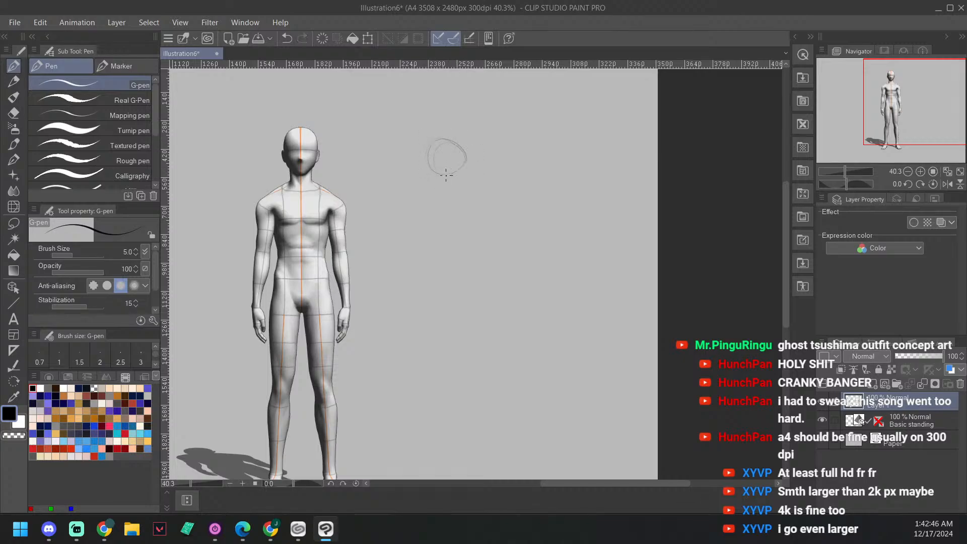
drag(505, 130, 493, 127)
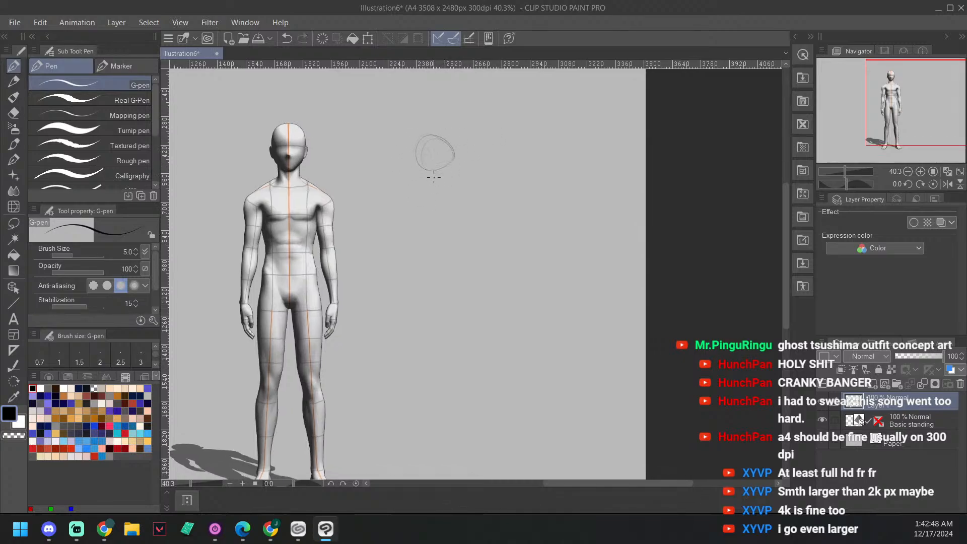
Step: Select the Basic standing figure with the Object tool and turn it slightly into a three-quarter view
click(917, 421)
drag(407, 253, 469, 237)
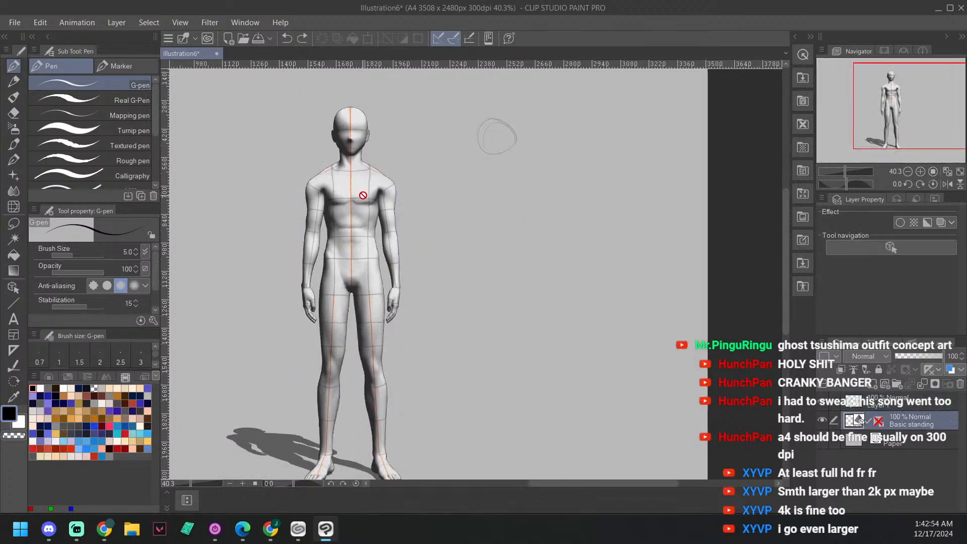
click(14, 207)
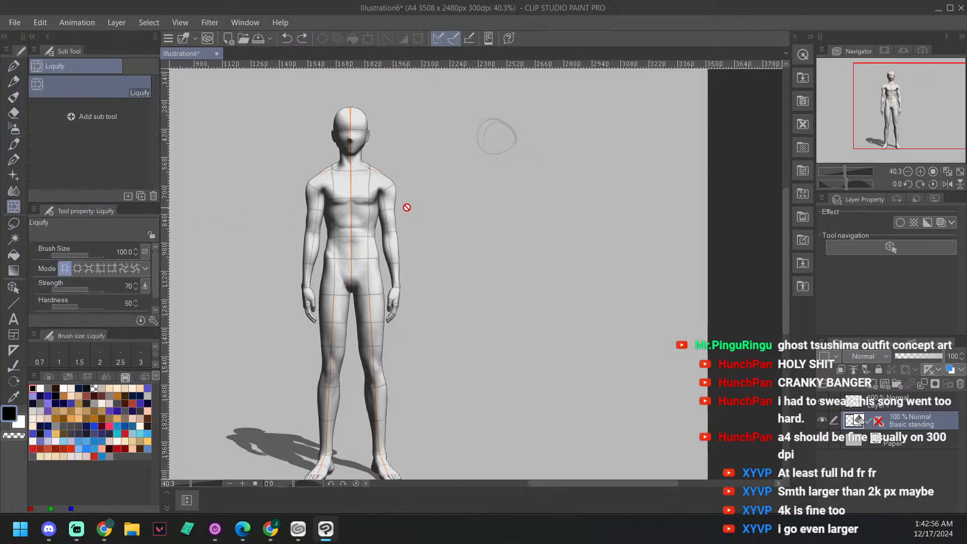
click(14, 287)
click(352, 194)
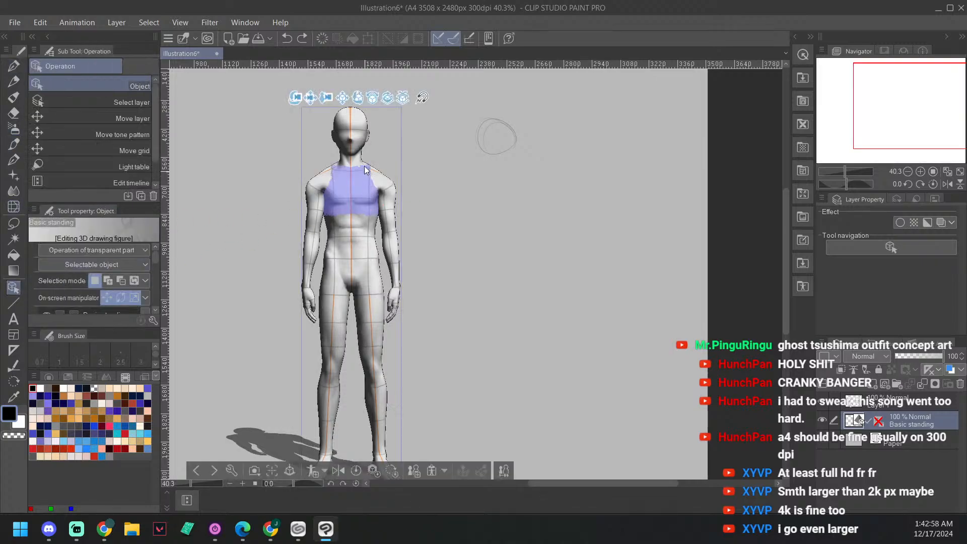
drag(359, 106, 343, 99)
click(481, 165)
drag(631, 202, 614, 194)
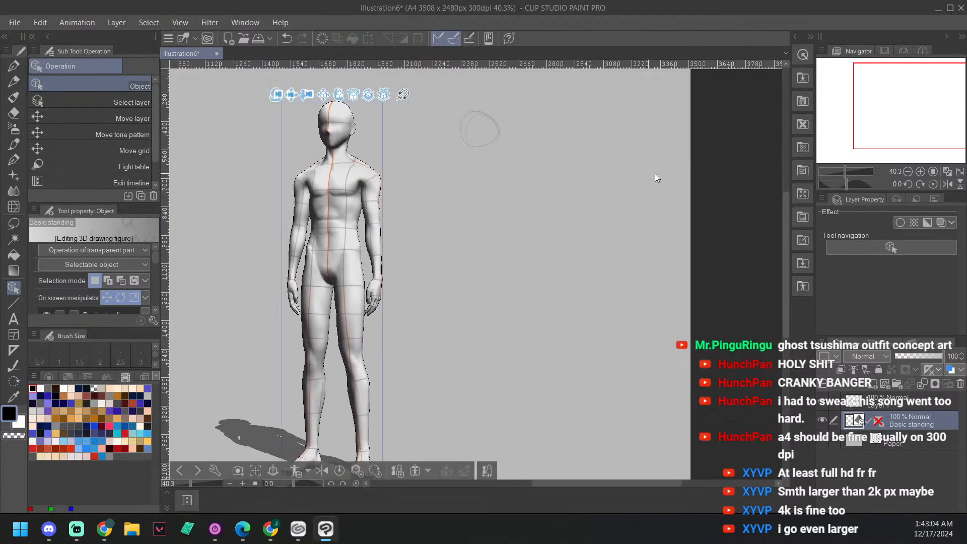
Step: Return to Layer 1 with the pen, try extra strokes on the rough head, undo them and erase the circle
click(919, 400)
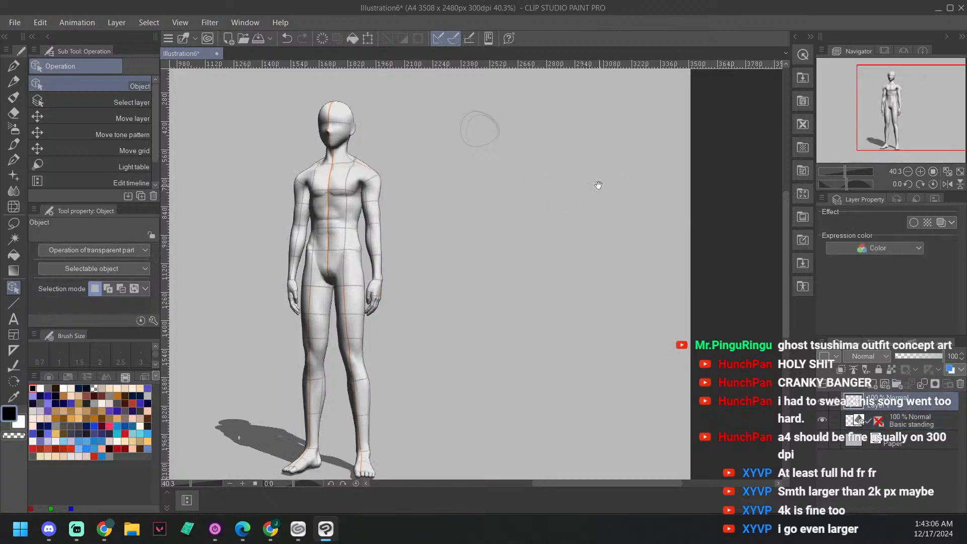
drag(539, 150, 531, 174)
scroll(469, 159, up, 1)
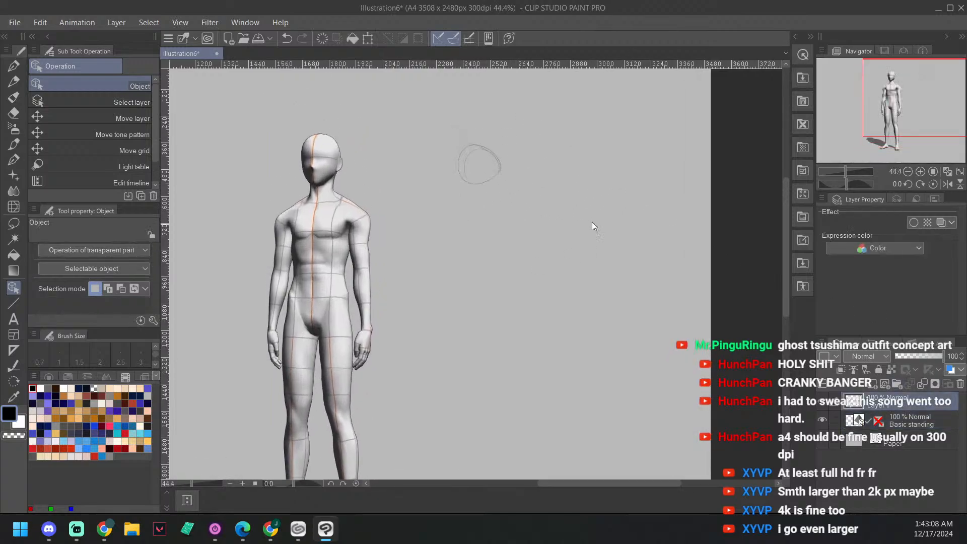
key(p)
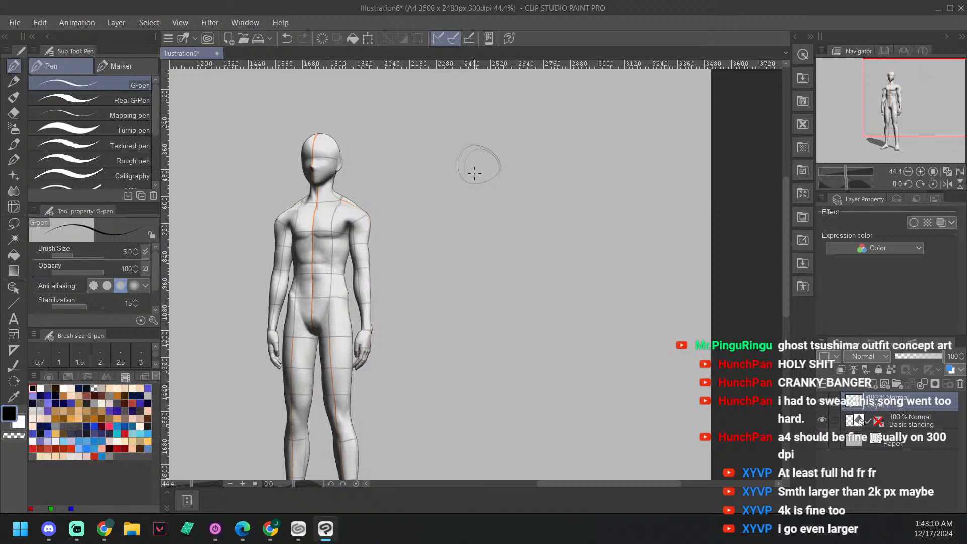
drag(467, 183, 468, 204)
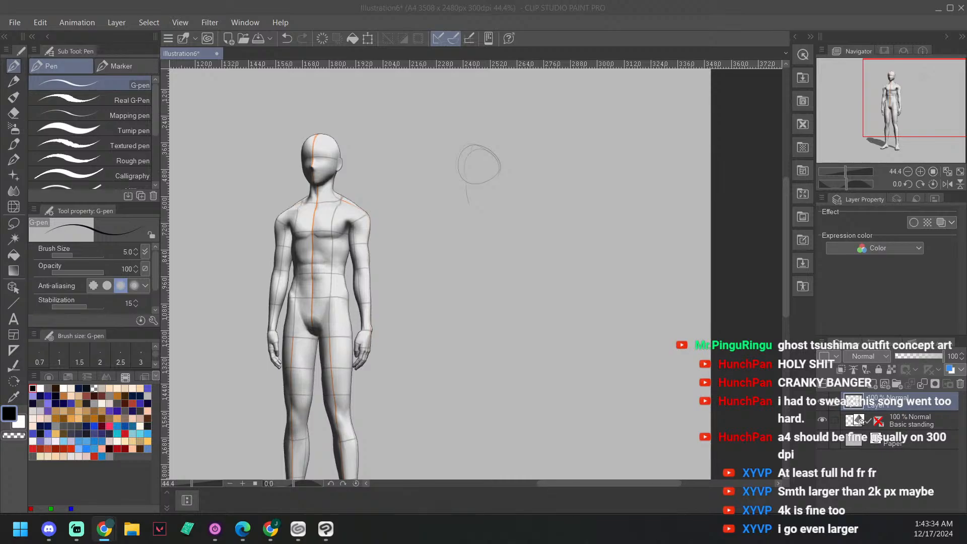
click(475, 149)
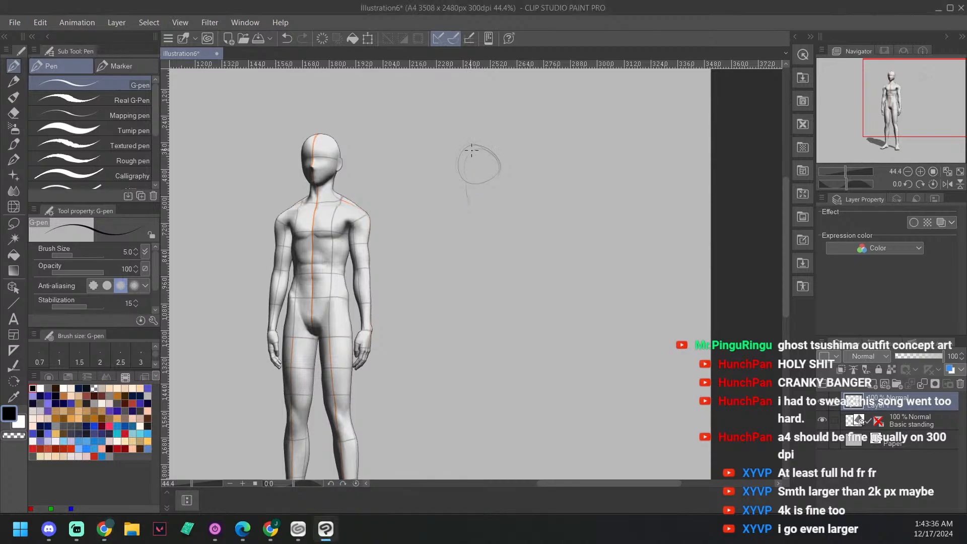
drag(472, 150, 469, 198)
key(ctrl+z)
key(ctrl+z)
key(e)
mouse_move(474, 145)
mouse_down()
mouse_move(456, 180)
mouse_move(480, 132)
mouse_move(480, 161)
mouse_move(497, 154)
mouse_move(495, 180)
mouse_move(504, 168)
mouse_move(480, 172)
mouse_up()
Step: Sketch an oval head with a tapered chin beside the 3D figure and a long curved line of action below it
key(p)
drag(484, 184, 476, 151)
mouse_move(508, 154)
mouse_down()
mouse_move(483, 186)
mouse_move(509, 151)
mouse_move(509, 166)
mouse_move(493, 190)
mouse_move(485, 184)
mouse_move(477, 155)
mouse_move(491, 135)
mouse_move(475, 178)
mouse_up()
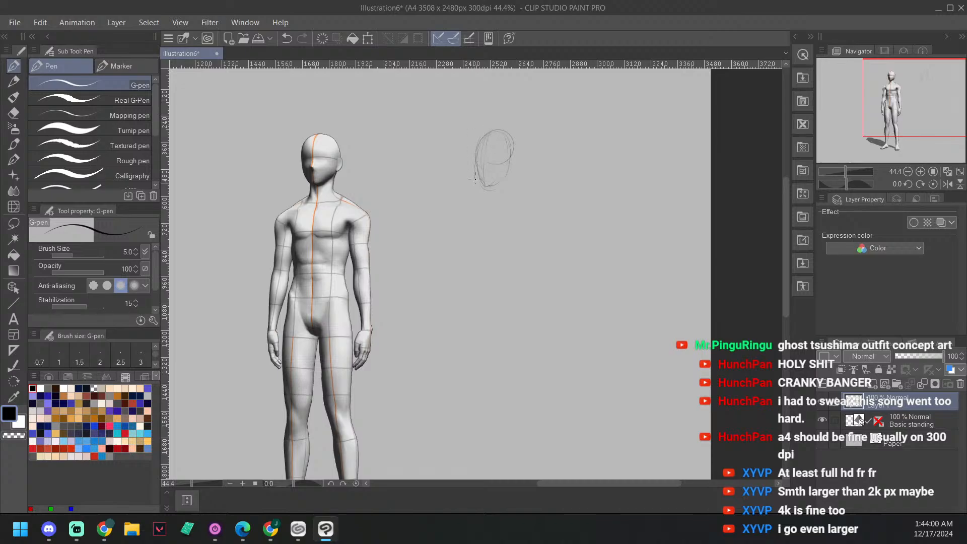
drag(498, 131, 512, 155)
drag(548, 251, 506, 188)
drag(462, 137, 463, 418)
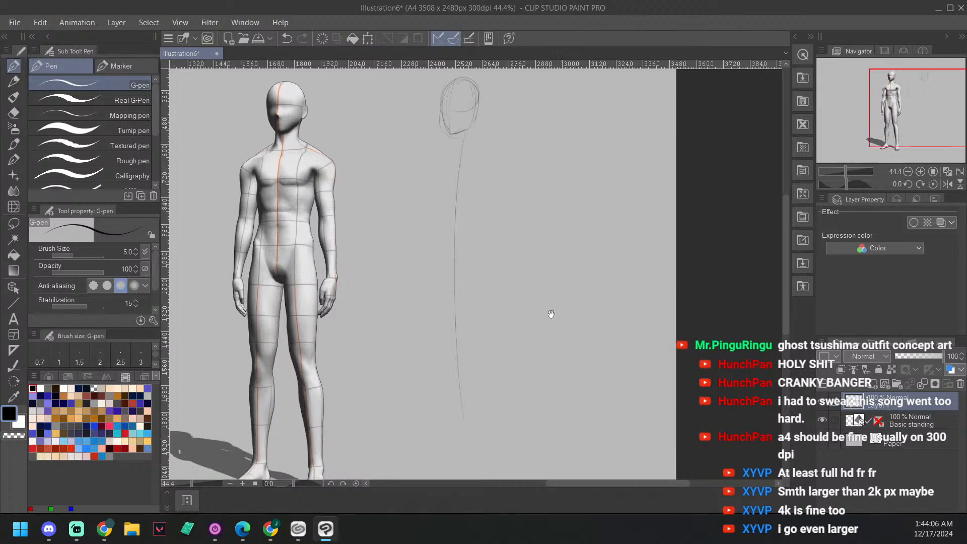
mouse_move(552, 314)
mouse_down()
mouse_move(533, 287)
mouse_move(511, 285)
mouse_up()
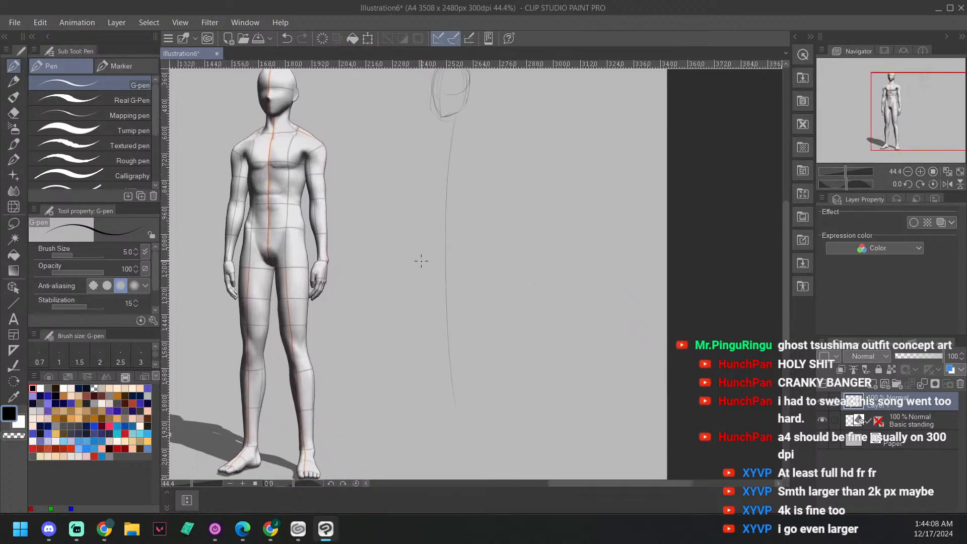
Step: Sketch a rounded box for the pelvis across the line of action, undoing the surplus strokes
mouse_move(419, 284)
mouse_down()
mouse_move(454, 254)
mouse_move(476, 257)
mouse_move(484, 272)
mouse_up()
drag(418, 285, 443, 288)
drag(480, 260, 487, 281)
mouse_move(418, 262)
mouse_down()
mouse_move(419, 280)
mouse_move(486, 288)
mouse_up()
drag(419, 282, 460, 290)
mouse_move(417, 258)
mouse_down()
mouse_move(481, 261)
mouse_move(428, 256)
mouse_move(419, 268)
mouse_move(427, 296)
mouse_up()
key(ctrl+z)
key(ctrl+z)
Step: Add a curved centre line and slanted hip lines inside the pelvis box and reinforce its outline
drag(548, 299, 567, 291)
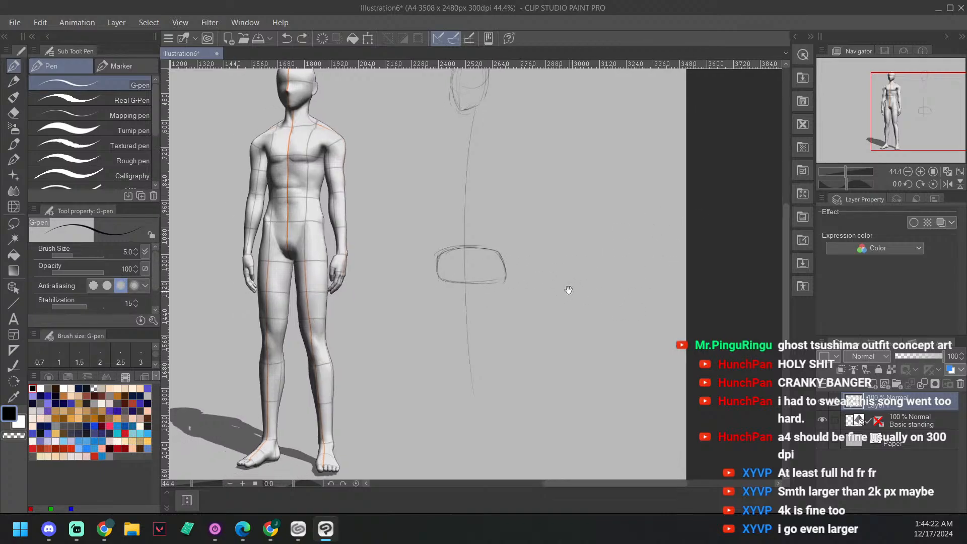
mouse_move(460, 249)
mouse_down()
mouse_move(464, 282)
mouse_move(458, 263)
mouse_move(502, 267)
mouse_up()
mouse_move(440, 270)
mouse_down()
mouse_move(464, 282)
mouse_move(456, 281)
mouse_up()
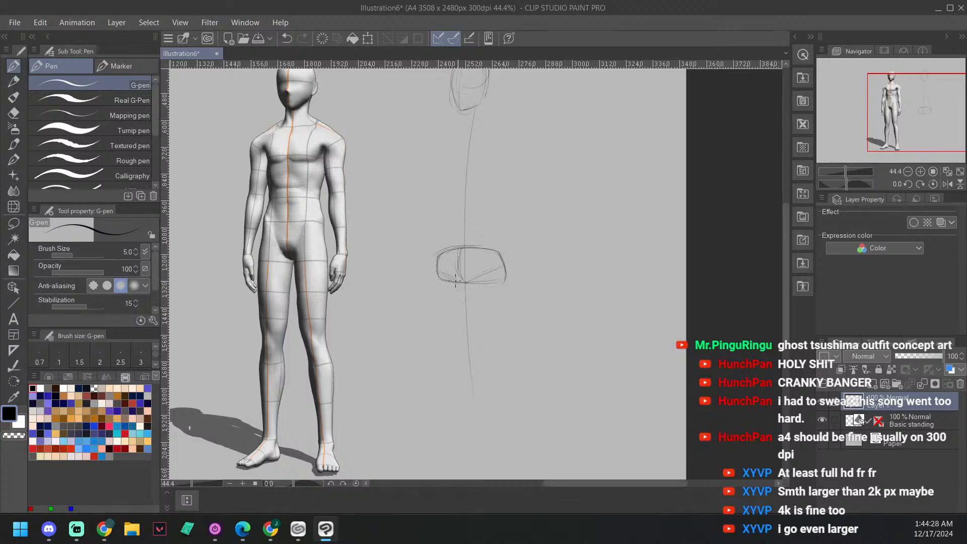
drag(562, 296, 557, 294)
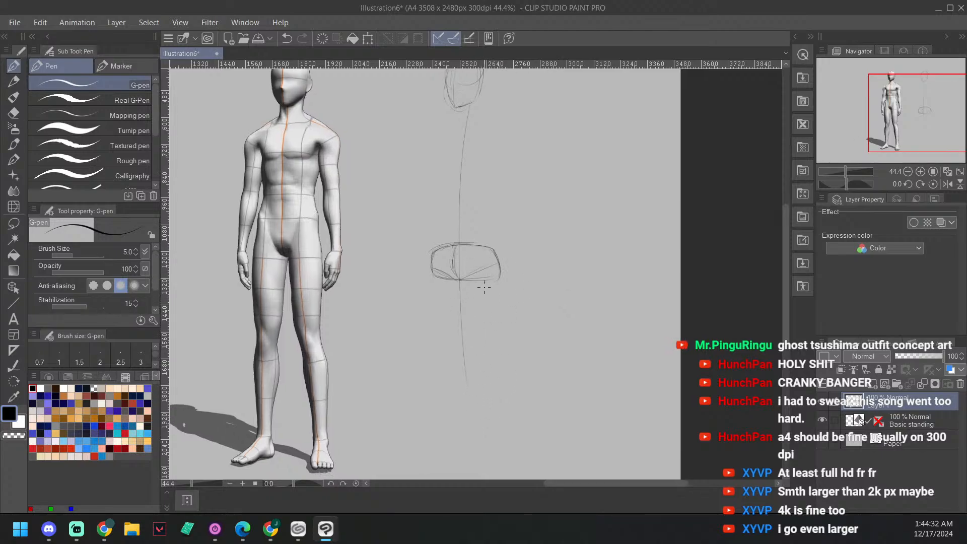
Step: Block in the front-facing foot at the 3D figure's foot level and start the heel line of the other foot
drag(509, 371, 508, 354)
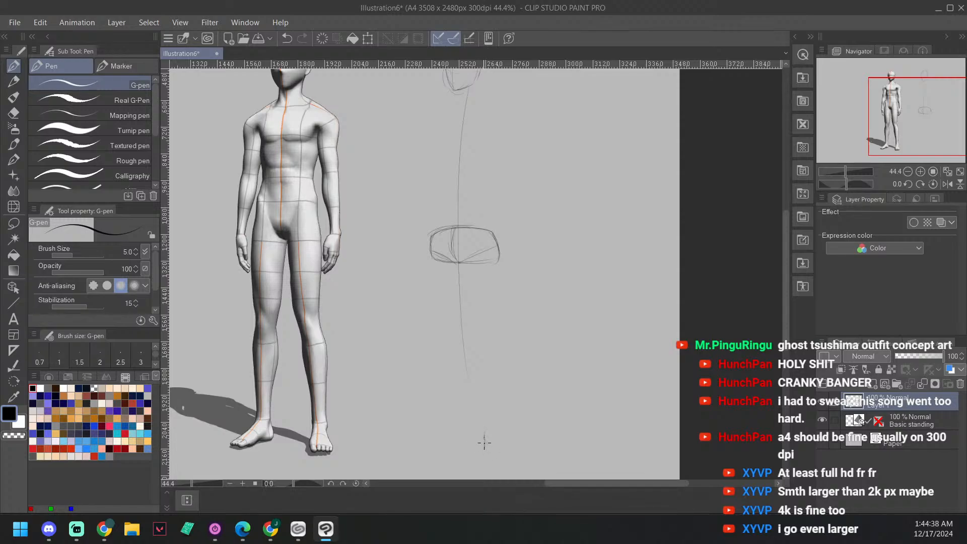
drag(484, 445, 489, 449)
drag(504, 449, 487, 452)
mouse_move(487, 419)
mouse_down()
mouse_move(485, 441)
mouse_move(506, 433)
mouse_move(500, 419)
mouse_move(483, 436)
mouse_up()
drag(519, 346, 525, 336)
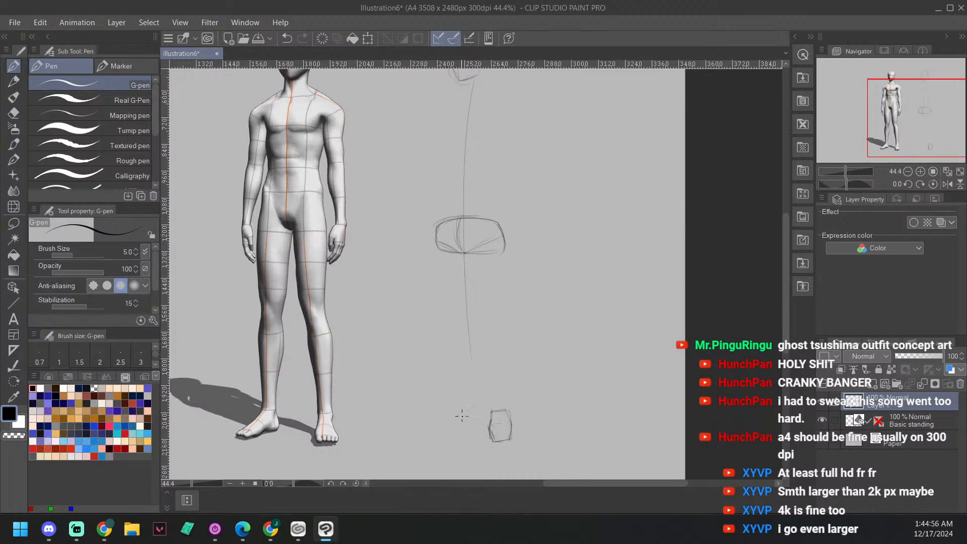
drag(463, 422, 461, 414)
Step: Draw both leg lines from the pelvis toward the feet, add a knee circle and complete the second foot
drag(492, 254, 496, 385)
drag(490, 255, 488, 388)
key(ctrl+z)
drag(492, 250, 498, 390)
mouse_move(500, 311)
mouse_down()
mouse_move(496, 328)
mouse_move(516, 286)
mouse_up()
drag(448, 241, 452, 368)
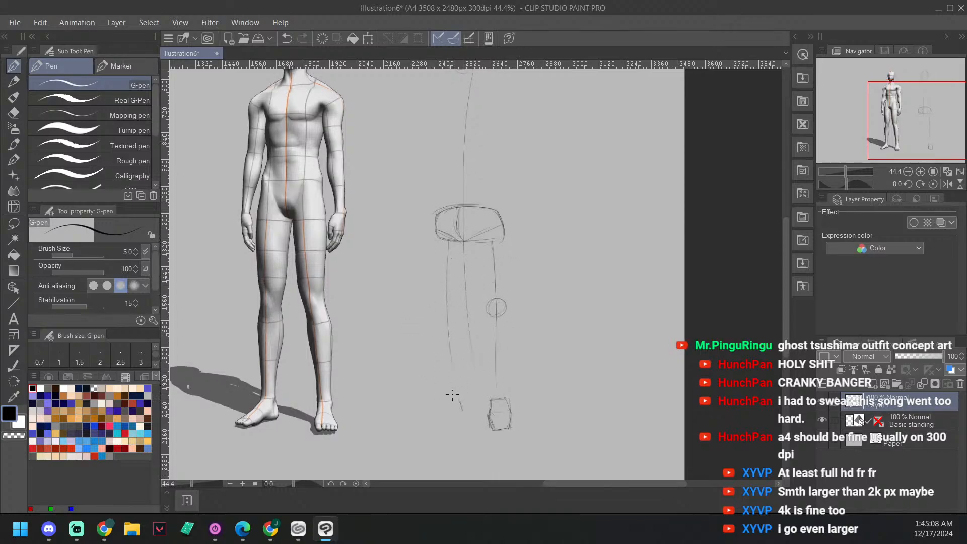
mouse_move(449, 242)
mouse_down()
mouse_move(459, 411)
mouse_move(437, 390)
mouse_move(475, 397)
mouse_move(461, 402)
mouse_move(457, 425)
mouse_move(461, 417)
mouse_move(439, 427)
mouse_move(463, 413)
mouse_move(460, 400)
mouse_move(463, 415)
mouse_move(437, 434)
mouse_move(424, 429)
mouse_move(440, 430)
mouse_move(425, 427)
mouse_move(448, 401)
mouse_move(427, 427)
mouse_move(453, 425)
mouse_move(440, 433)
mouse_move(464, 413)
mouse_move(430, 432)
mouse_move(442, 402)
mouse_up()
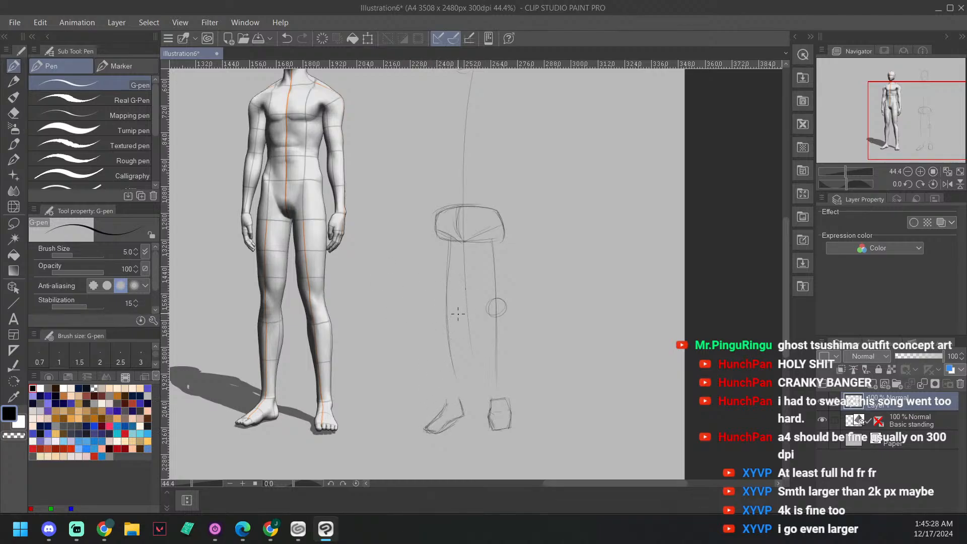
Step: Sketch an egg-shaped ribcage around the line of action between the head and the pelvis
mouse_move(575, 209)
mouse_down()
mouse_move(555, 263)
mouse_move(558, 370)
mouse_up()
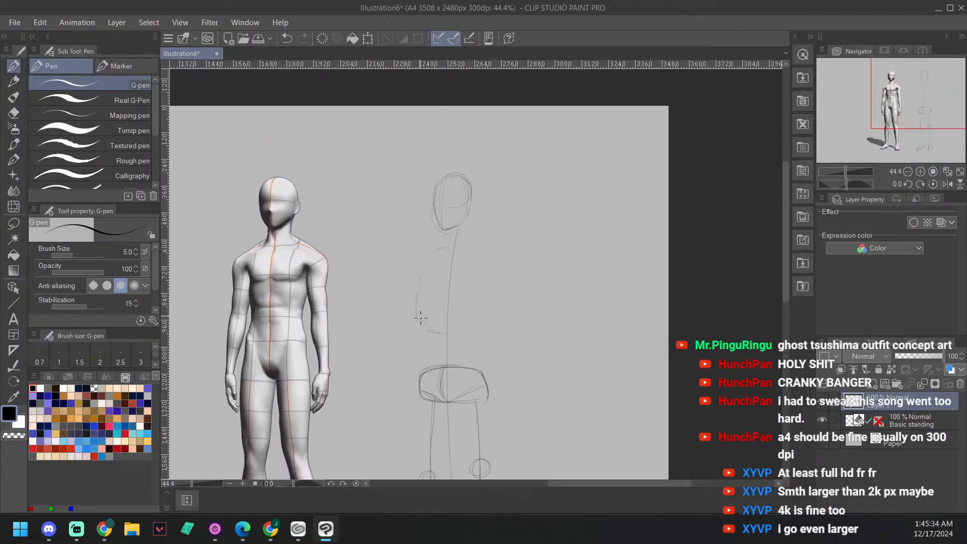
mouse_move(449, 246)
mouse_down()
mouse_move(429, 261)
mouse_move(415, 304)
mouse_move(428, 330)
mouse_up()
mouse_move(456, 247)
mouse_down()
mouse_move(475, 268)
mouse_move(459, 335)
mouse_move(443, 338)
mouse_move(480, 284)
mouse_move(484, 303)
mouse_move(448, 333)
mouse_up()
mouse_move(439, 248)
mouse_down()
mouse_move(425, 331)
mouse_move(421, 319)
mouse_move(441, 335)
mouse_up()
drag(438, 332, 418, 311)
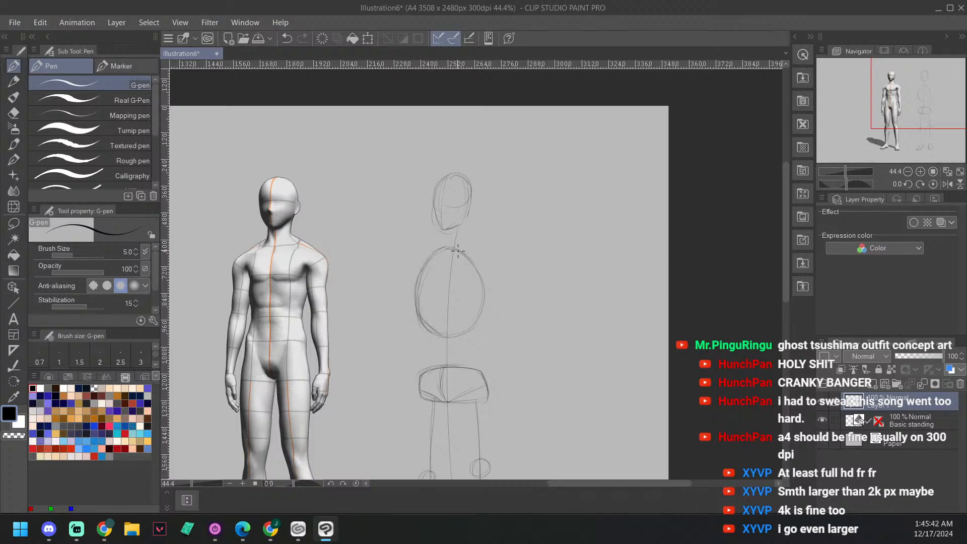
drag(458, 251, 483, 295)
drag(439, 337, 487, 313)
drag(487, 279, 484, 304)
mouse_move(434, 253)
mouse_down()
mouse_move(419, 281)
mouse_move(414, 317)
mouse_up()
Step: Draw a curved centre line down the front of the ribcage
drag(483, 245, 486, 218)
mouse_move(459, 309)
mouse_down()
mouse_move(446, 302)
mouse_move(442, 270)
mouse_up()
mouse_move(460, 223)
mouse_down()
mouse_move(442, 248)
mouse_move(447, 238)
mouse_move(452, 305)
mouse_up()
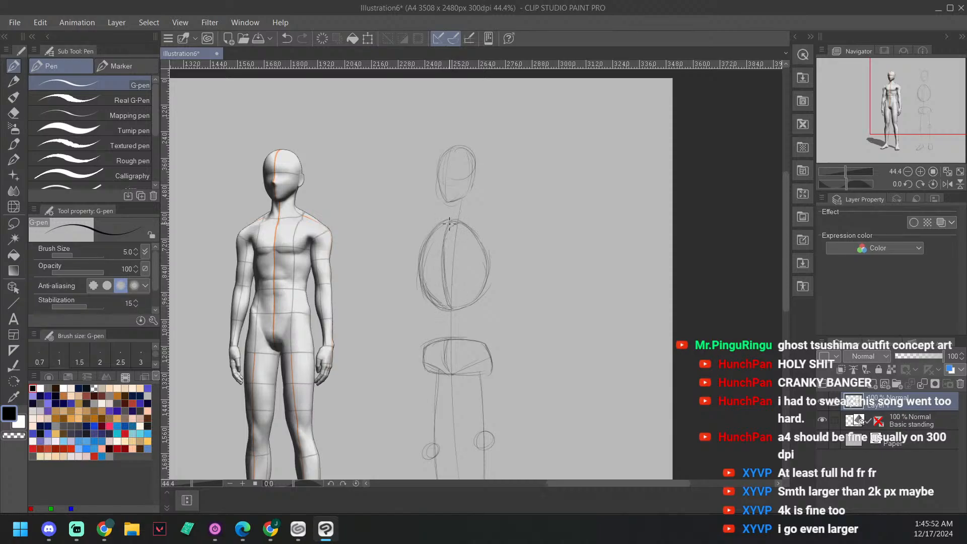
Step: Add shoulder circles on both upper sides of the ribcage and two neck lines joining it to the head
mouse_move(526, 177)
mouse_down()
mouse_move(519, 196)
mouse_move(507, 187)
mouse_up()
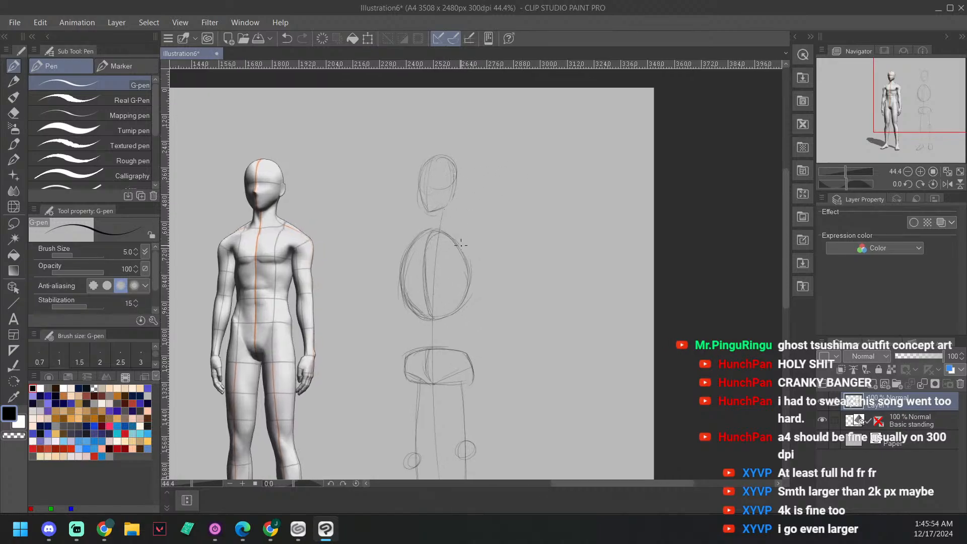
mouse_move(467, 233)
mouse_down()
mouse_move(475, 255)
mouse_move(451, 236)
mouse_move(471, 254)
mouse_up()
drag(394, 257, 396, 265)
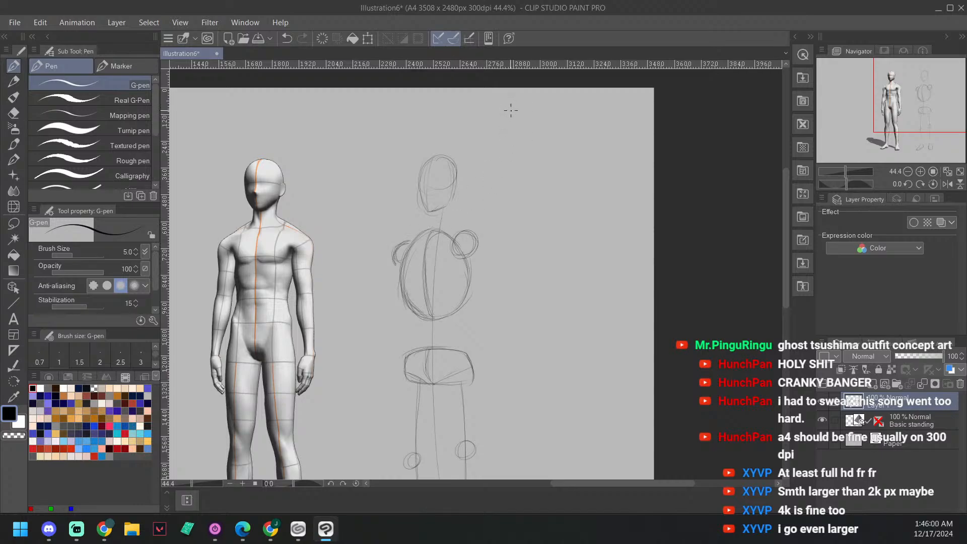
scroll(505, 162, up, 2)
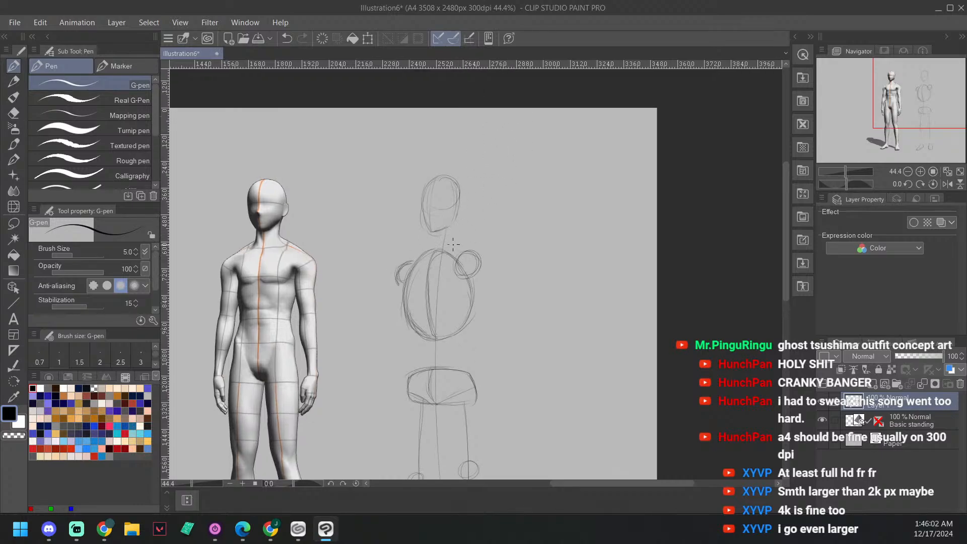
drag(454, 231, 453, 253)
drag(434, 235, 431, 254)
Step: Draw the sketched figure's right upper-arm line down from the shoulder and end it with an elbow circle
drag(533, 275, 552, 235)
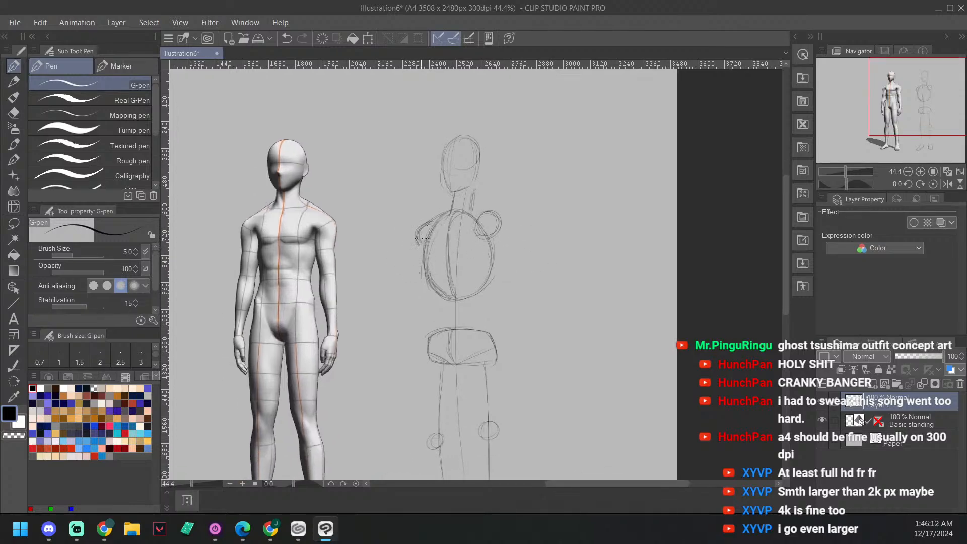
drag(418, 245, 413, 288)
scroll(466, 277, down, 2)
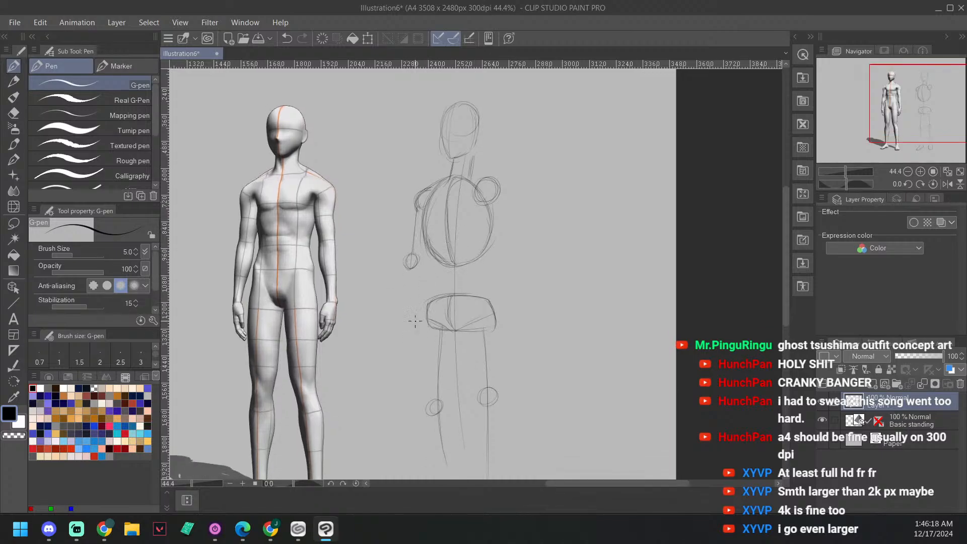
Step: Sketch a simple elongated block for each hand, one on either side of the pelvis
drag(417, 322, 412, 353)
drag(405, 319, 414, 317)
mouse_move(562, 315)
mouse_down()
mouse_move(548, 303)
mouse_move(483, 339)
mouse_move(502, 307)
mouse_move(485, 350)
mouse_up()
drag(496, 307, 505, 310)
drag(492, 312, 490, 329)
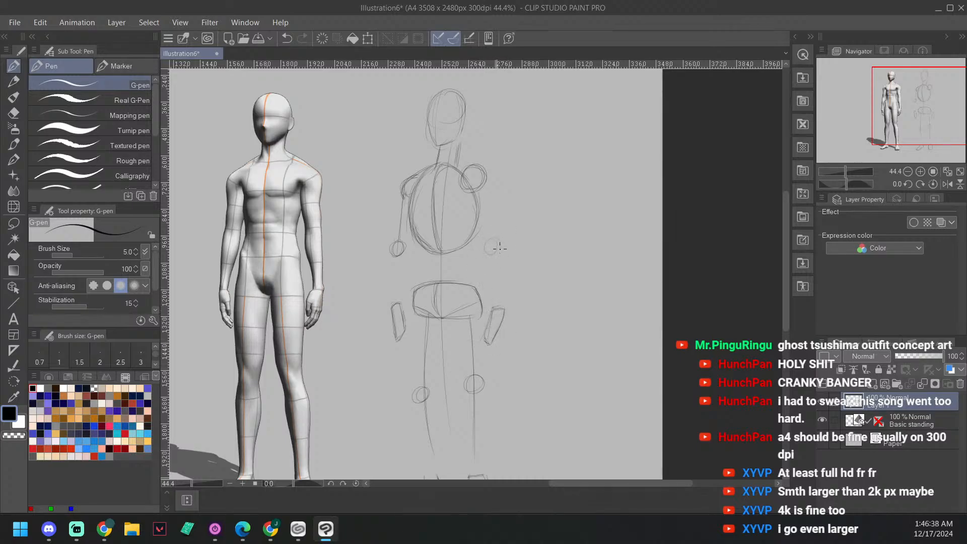
Step: Add the left elbow circle and draw the arm lines linking the shoulders, elbows and hands
drag(500, 243, 500, 256)
drag(495, 267, 498, 287)
drag(396, 260, 397, 291)
drag(552, 250, 553, 228)
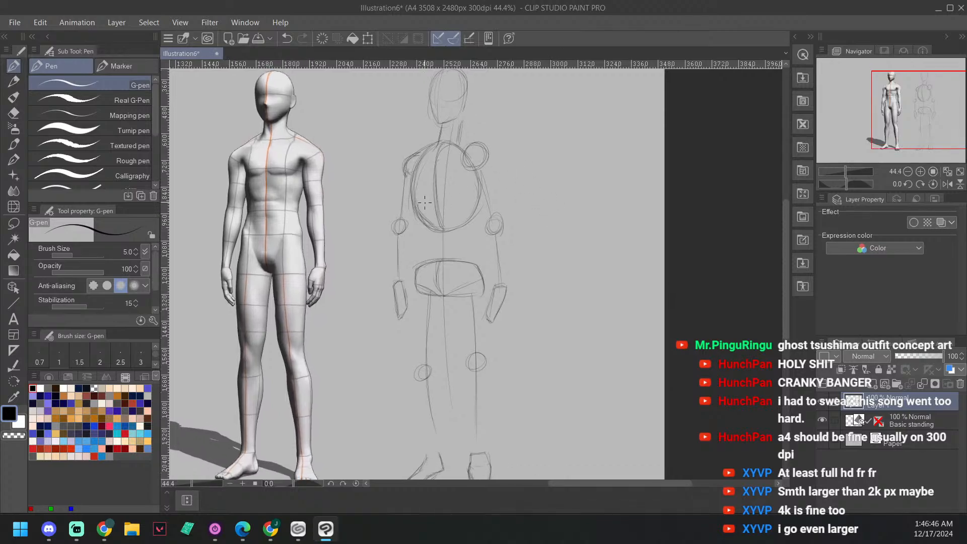
Step: Draw an inverted-V rib arch in the lower ribcage and add side-plane lines along both sides of it
mouse_move(421, 216)
mouse_down()
mouse_move(439, 193)
mouse_move(460, 216)
mouse_up()
scroll(512, 151, up, 1)
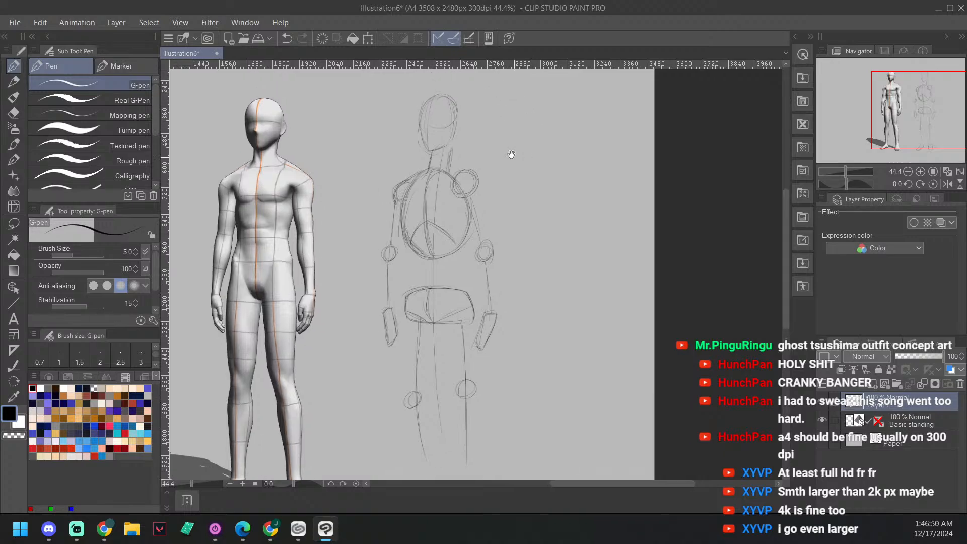
drag(464, 209, 458, 238)
click(414, 225)
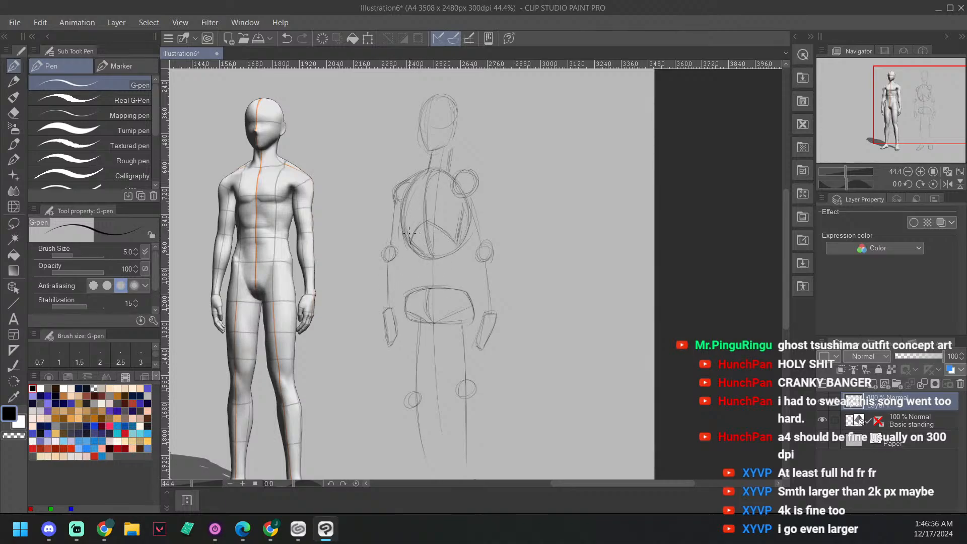
mouse_move(408, 236)
mouse_down()
mouse_move(406, 204)
mouse_move(412, 238)
mouse_up()
drag(350, 282, 345, 271)
scroll(330, 410, up, 1)
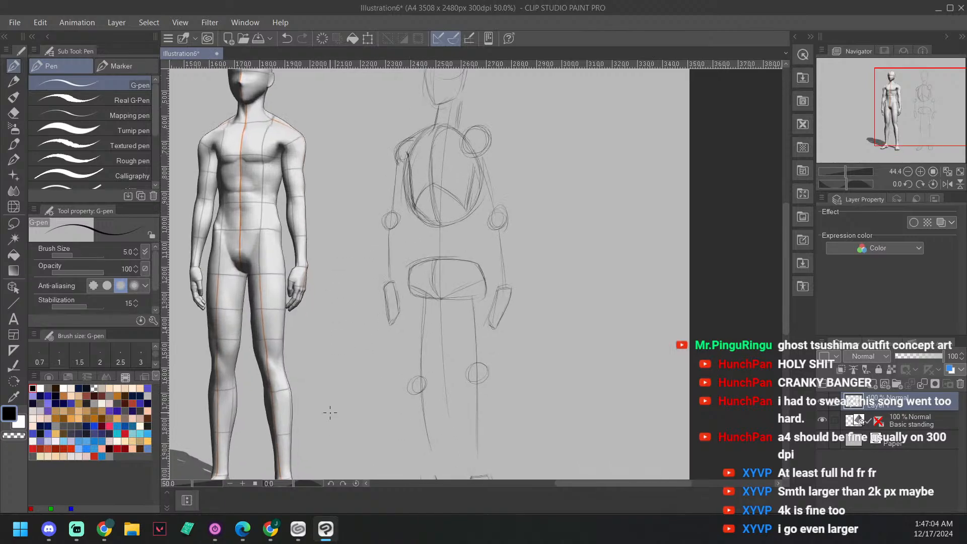
Step: Darken the rib arch and the right side-plane line of the ribcage with repeated strokes
drag(471, 190, 360, 487)
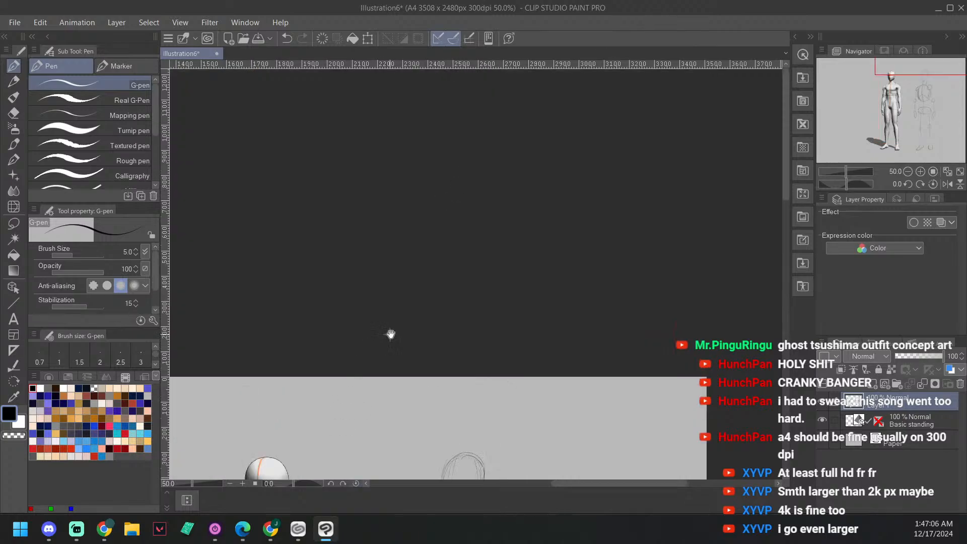
mouse_move(408, 347)
mouse_down()
mouse_move(463, 237)
mouse_move(453, 193)
mouse_up()
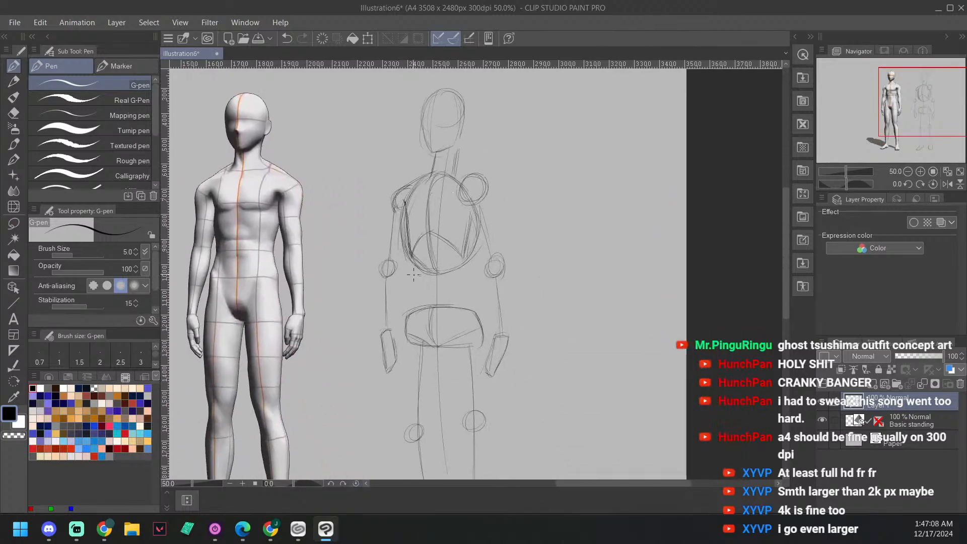
scroll(435, 244, up, 1)
drag(436, 243, 444, 223)
mouse_move(412, 165)
mouse_down()
mouse_move(416, 236)
mouse_move(429, 211)
mouse_move(427, 220)
mouse_move(457, 207)
mouse_move(446, 204)
mouse_move(473, 228)
mouse_up()
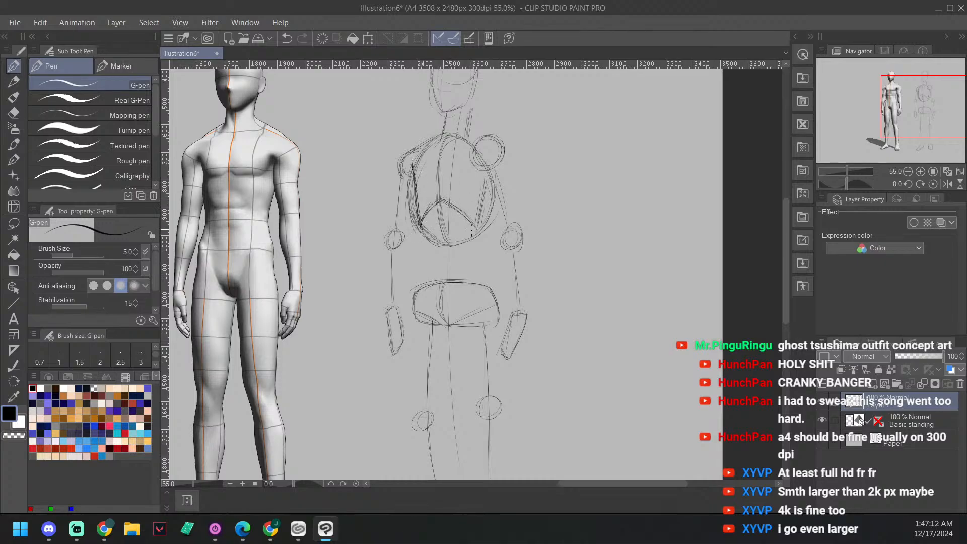
drag(413, 190, 412, 186)
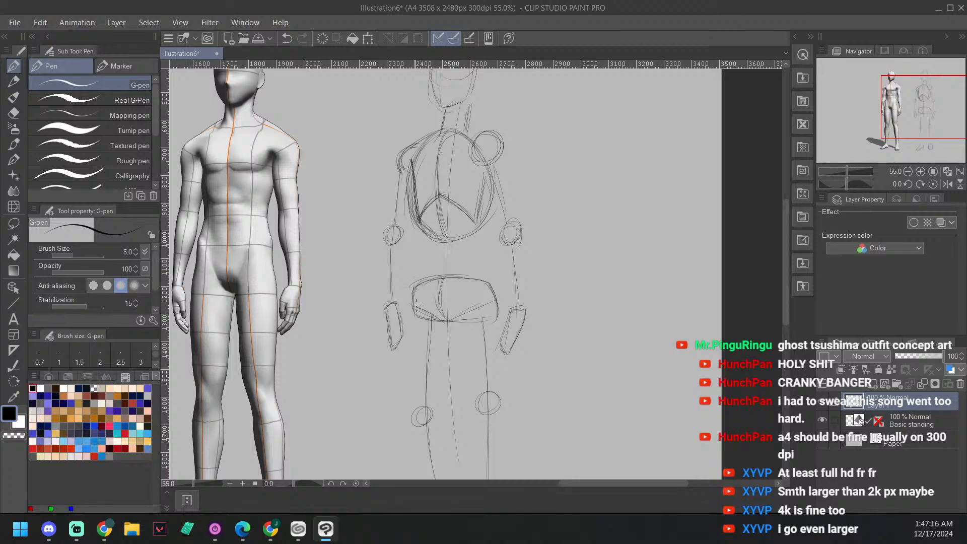
Step: Draw the right waist contour from the bottom of the ribcage down to the pelvis
drag(411, 294, 422, 262)
drag(420, 226, 422, 256)
drag(419, 222, 423, 261)
drag(496, 172, 494, 171)
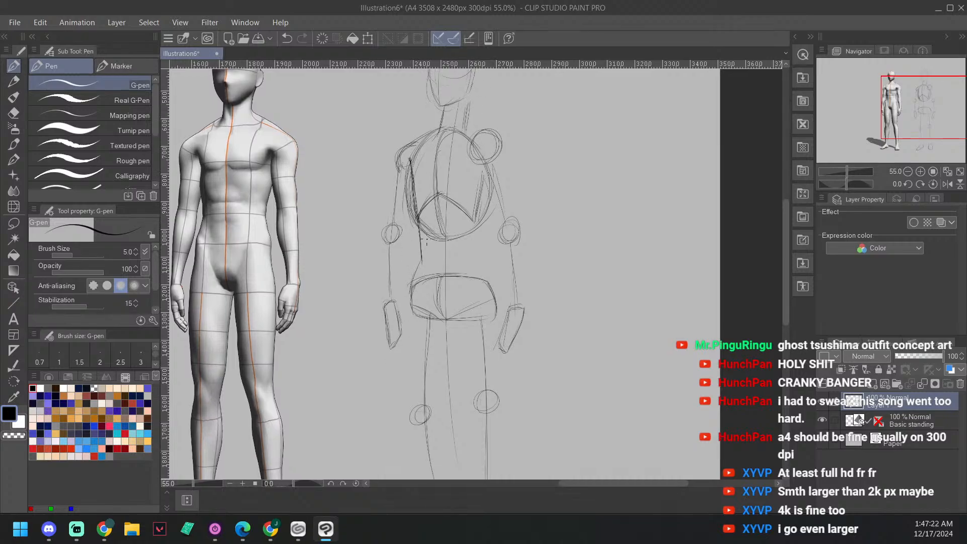
mouse_move(420, 229)
mouse_down()
mouse_move(422, 262)
mouse_move(411, 282)
mouse_move(418, 254)
mouse_move(412, 299)
mouse_up()
mouse_move(463, 200)
mouse_down()
mouse_move(425, 163)
mouse_move(425, 150)
mouse_up()
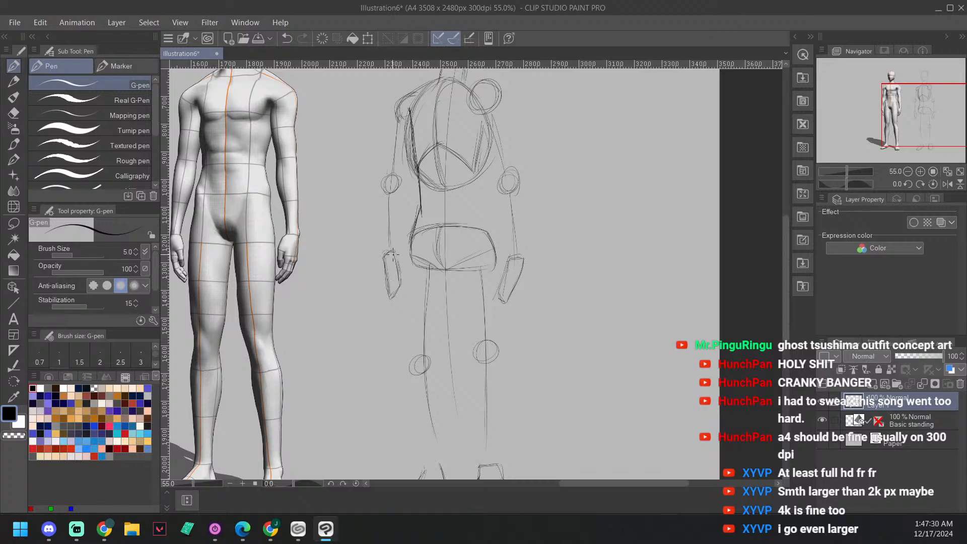
Step: Draw the outer thigh contour of the right leg from the hip down to the knee circle
drag(442, 289, 438, 246)
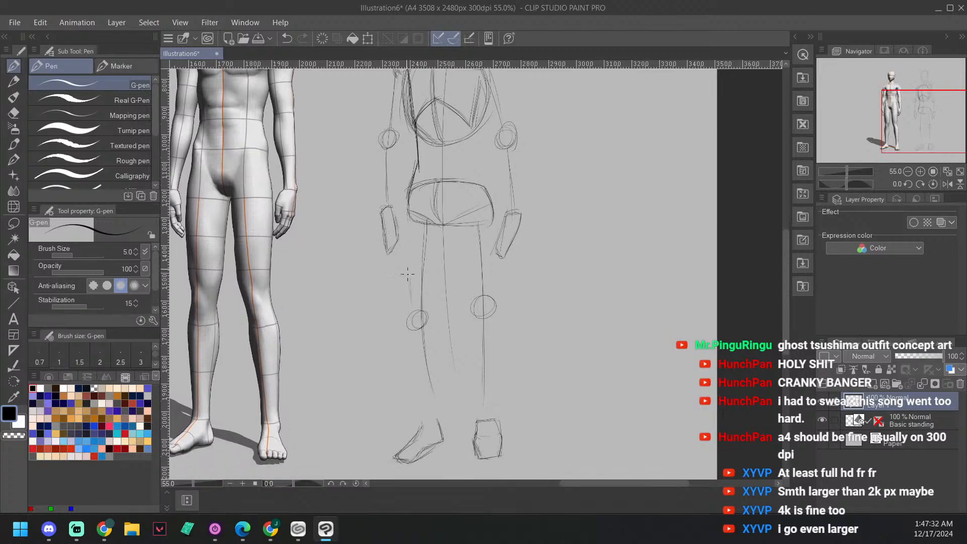
mouse_move(406, 216)
mouse_down()
mouse_move(411, 318)
mouse_move(404, 211)
mouse_move(410, 304)
mouse_up()
drag(405, 242, 409, 300)
drag(405, 241, 410, 303)
drag(407, 216, 411, 309)
drag(450, 244, 449, 209)
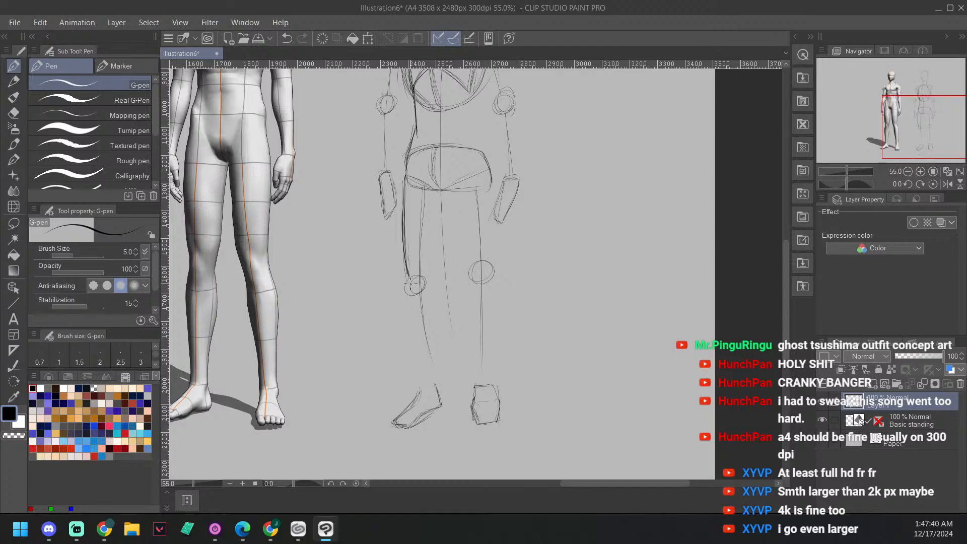
Step: Draw the outer lower-leg contour of the right leg from the knee to the foot, reinforcing the line
mouse_move(408, 275)
mouse_down()
mouse_move(408, 294)
mouse_move(416, 255)
mouse_up()
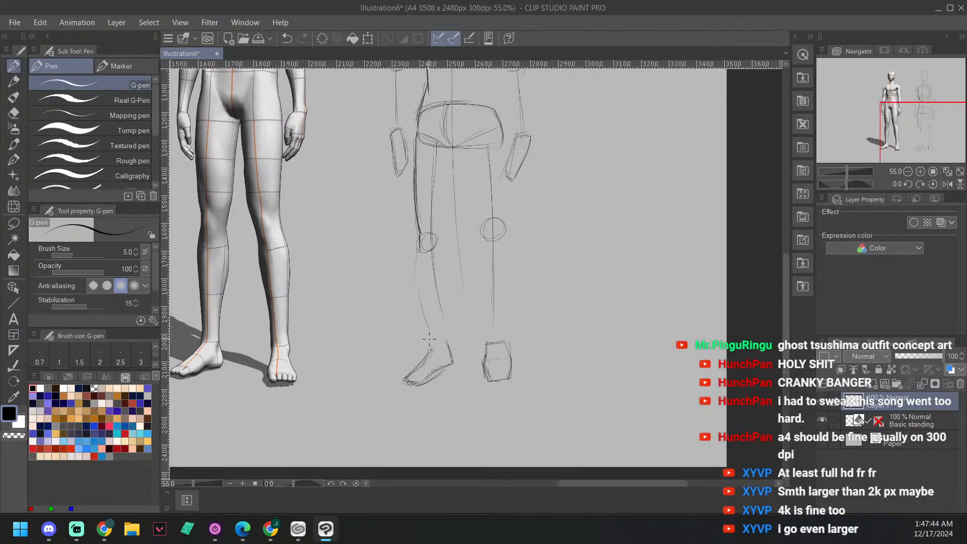
drag(426, 313, 429, 344)
drag(417, 279, 429, 348)
mouse_move(420, 298)
mouse_down()
mouse_move(429, 350)
mouse_move(418, 248)
mouse_up()
key(e)
scroll(422, 255, up, 1)
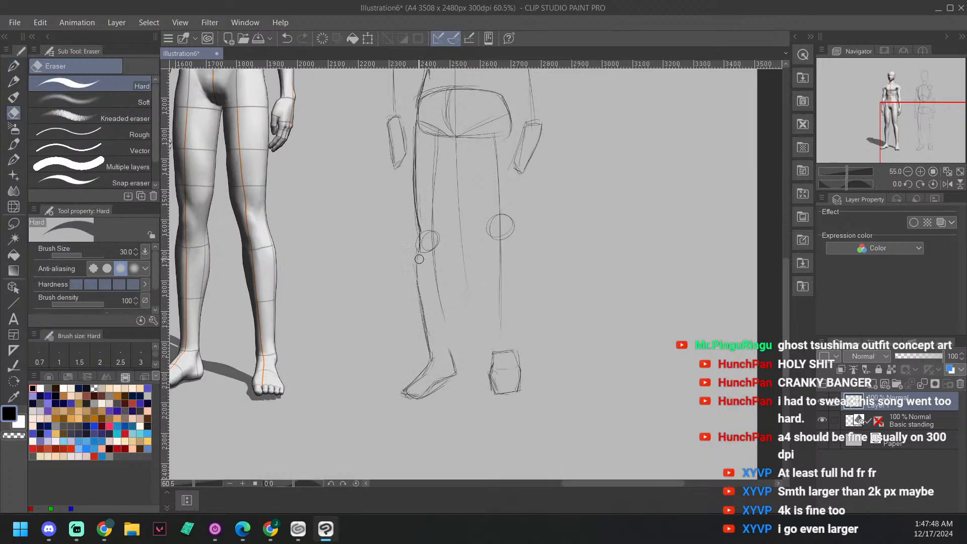
key(p)
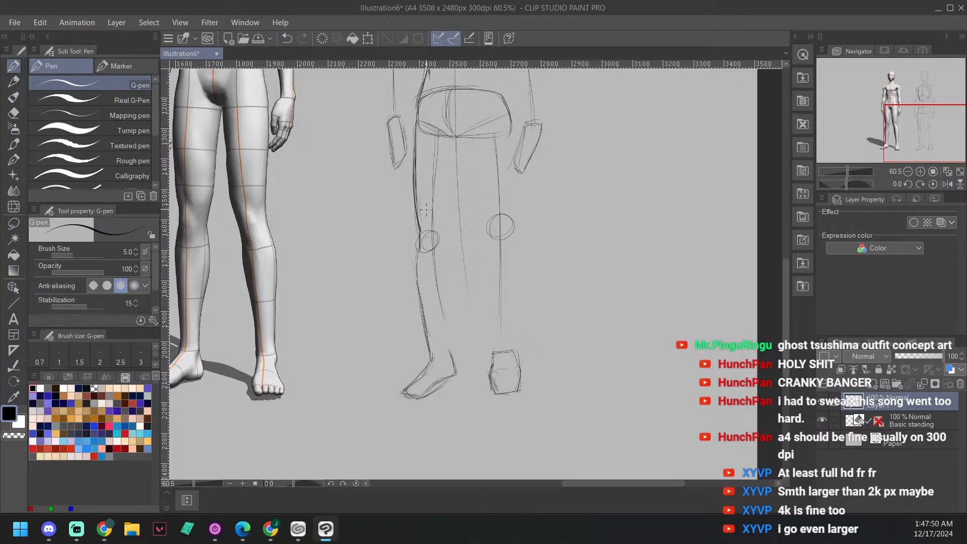
drag(456, 190, 517, 174)
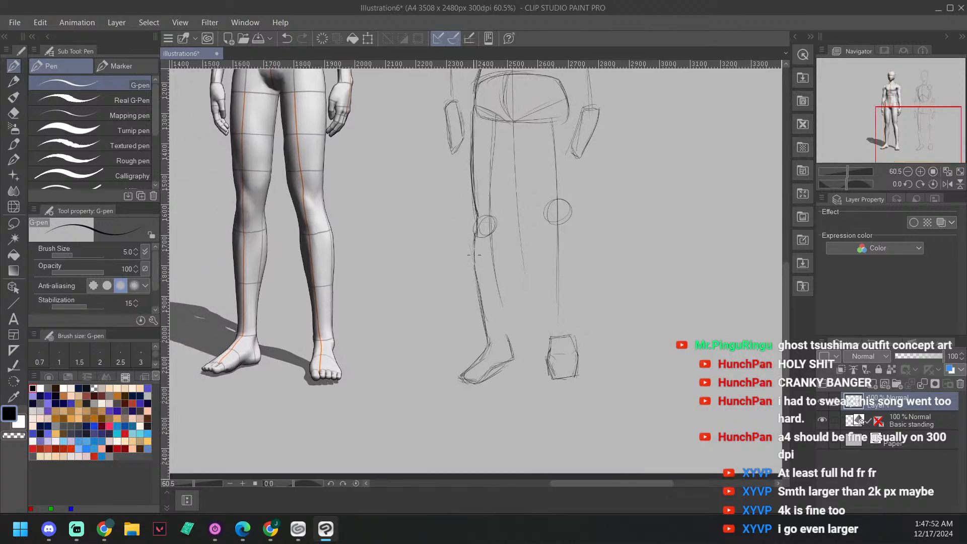
drag(475, 231, 491, 340)
Step: Draw the right leg's inner thigh contour from the crotch to the knee and close the thigh with a curve
mouse_move(498, 236)
mouse_down()
mouse_move(472, 364)
mouse_move(465, 305)
mouse_move(483, 302)
mouse_move(484, 311)
mouse_up()
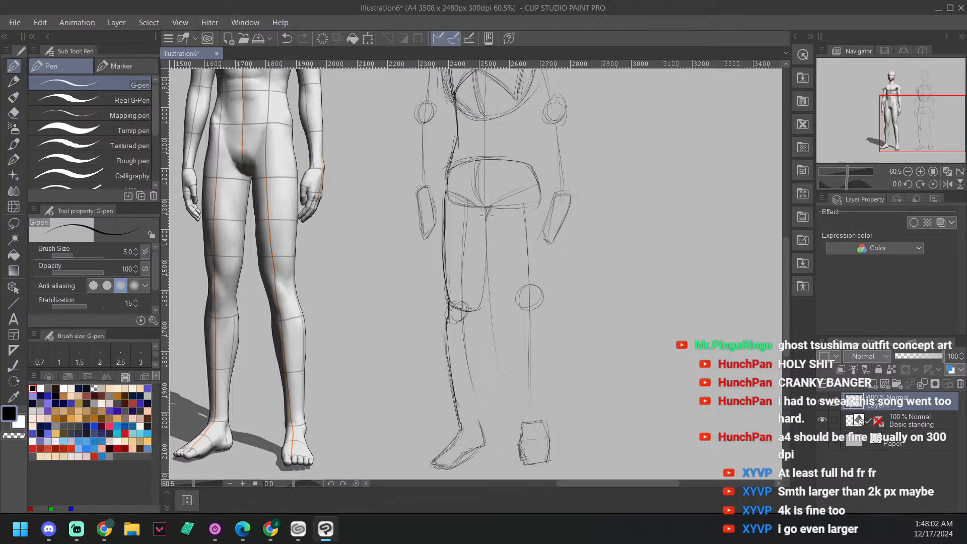
drag(488, 212, 481, 289)
drag(486, 229, 483, 302)
drag(489, 212, 481, 305)
mouse_move(488, 212)
mouse_down()
mouse_move(480, 303)
mouse_move(456, 299)
mouse_move(474, 312)
mouse_up()
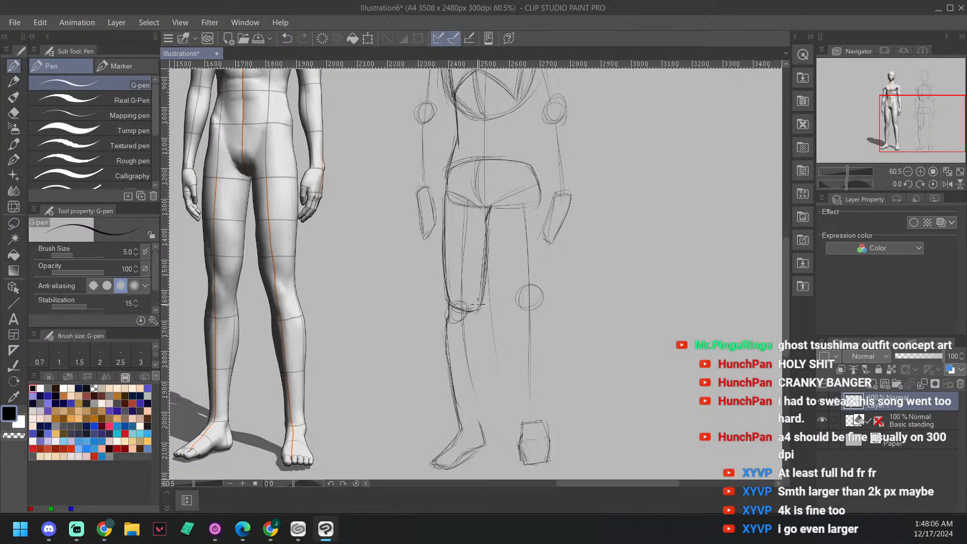
drag(486, 231, 478, 306)
Step: Draw the right leg's inner calf contour from the knee to the heel and strengthen the foot outline
drag(519, 153, 509, 139)
drag(515, 222, 512, 158)
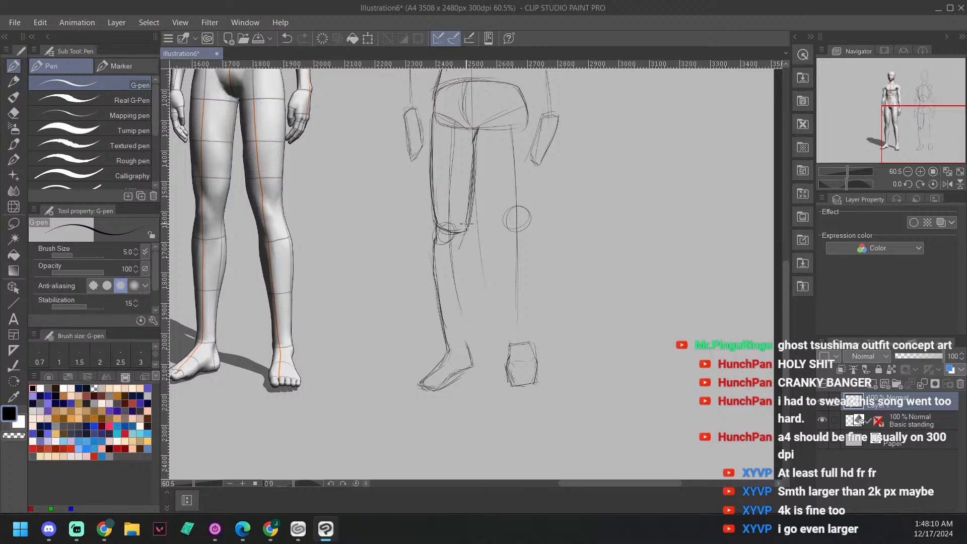
mouse_move(462, 248)
mouse_down()
mouse_move(454, 236)
mouse_move(462, 273)
mouse_up()
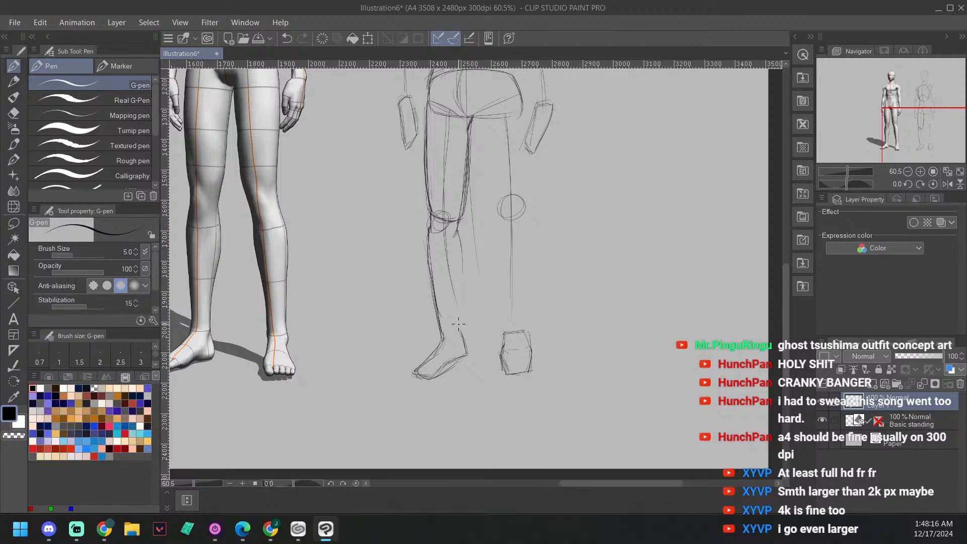
mouse_move(459, 334)
mouse_down()
mouse_move(457, 224)
mouse_move(463, 272)
mouse_up()
mouse_move(459, 232)
mouse_down()
mouse_move(463, 273)
mouse_move(457, 259)
mouse_up()
drag(458, 305, 459, 326)
drag(464, 347, 463, 252)
drag(458, 305, 468, 353)
drag(472, 257, 501, 242)
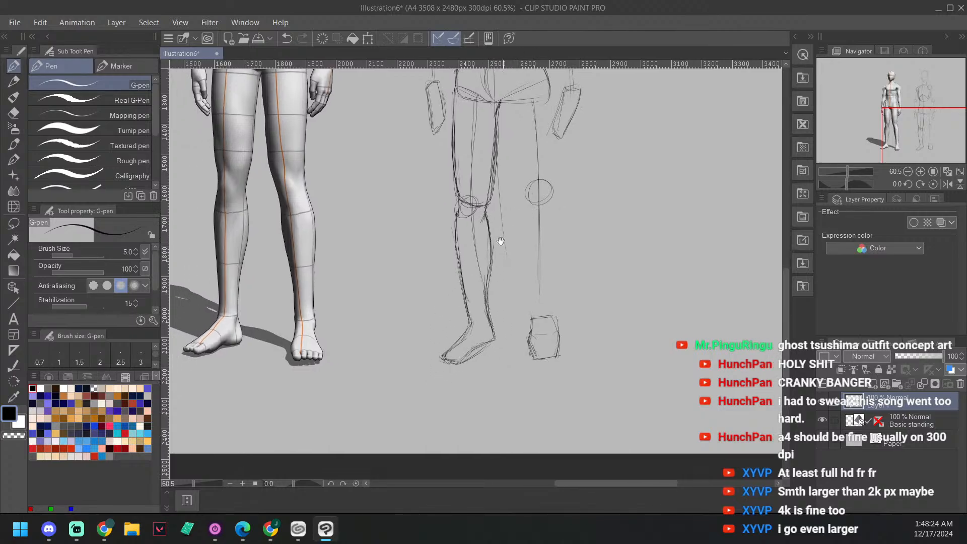
mouse_move(443, 359)
mouse_down()
mouse_move(453, 364)
mouse_move(469, 323)
mouse_move(451, 368)
mouse_move(484, 342)
mouse_move(490, 306)
mouse_up()
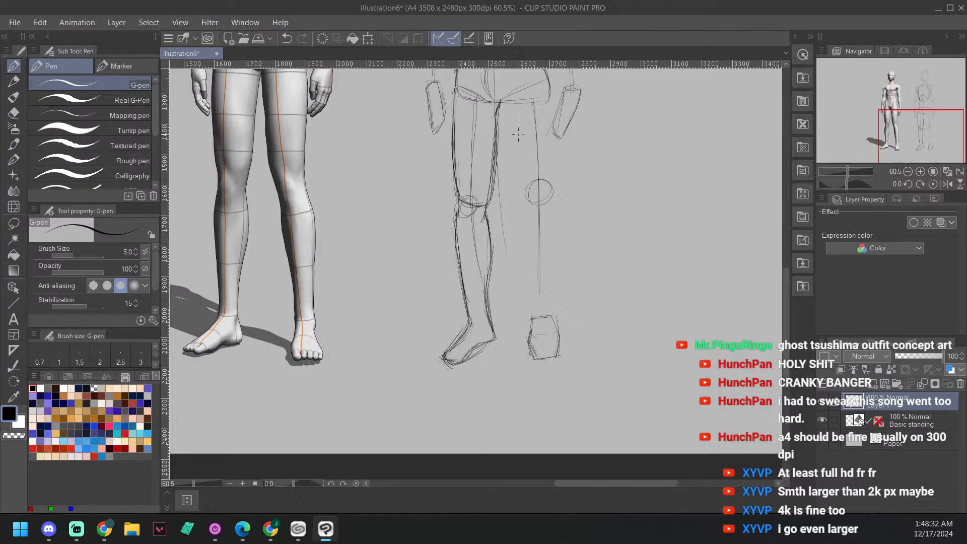
Step: Draw the right shoulder slope and the outer upper-arm contour down to the elbow
drag(546, 130, 579, 372)
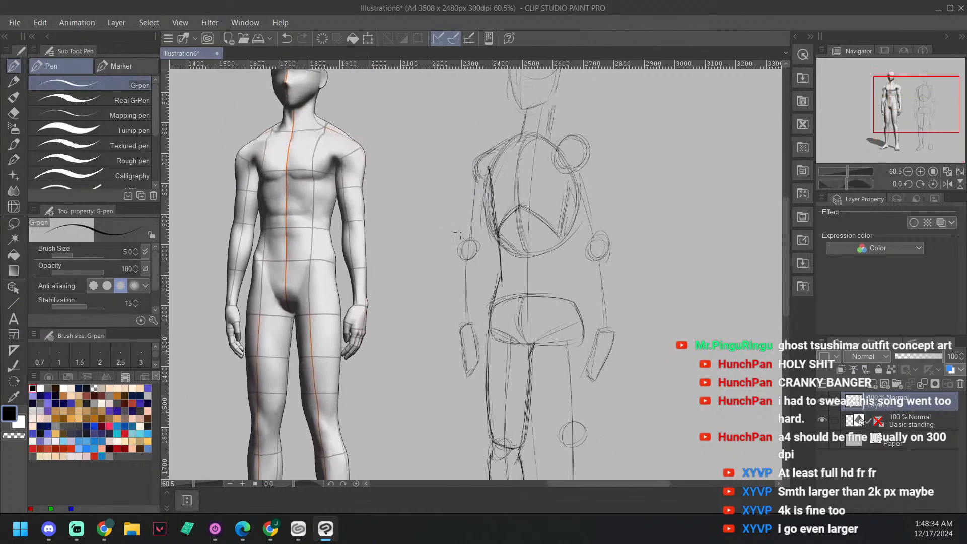
mouse_move(518, 197)
mouse_down()
mouse_move(464, 188)
mouse_move(455, 233)
mouse_up()
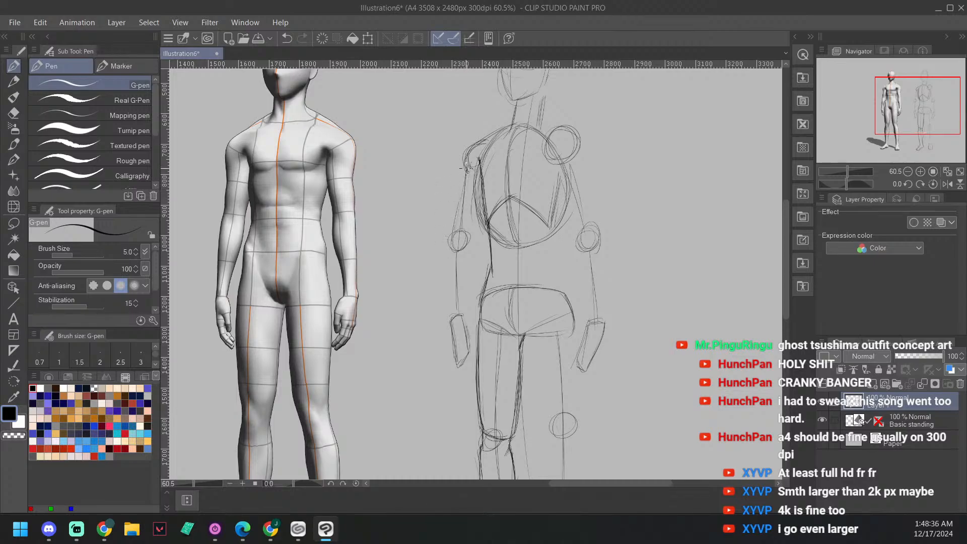
mouse_move(462, 175)
mouse_down()
mouse_move(453, 241)
mouse_move(460, 166)
mouse_move(452, 237)
mouse_move(473, 145)
mouse_move(461, 173)
mouse_move(496, 133)
mouse_up()
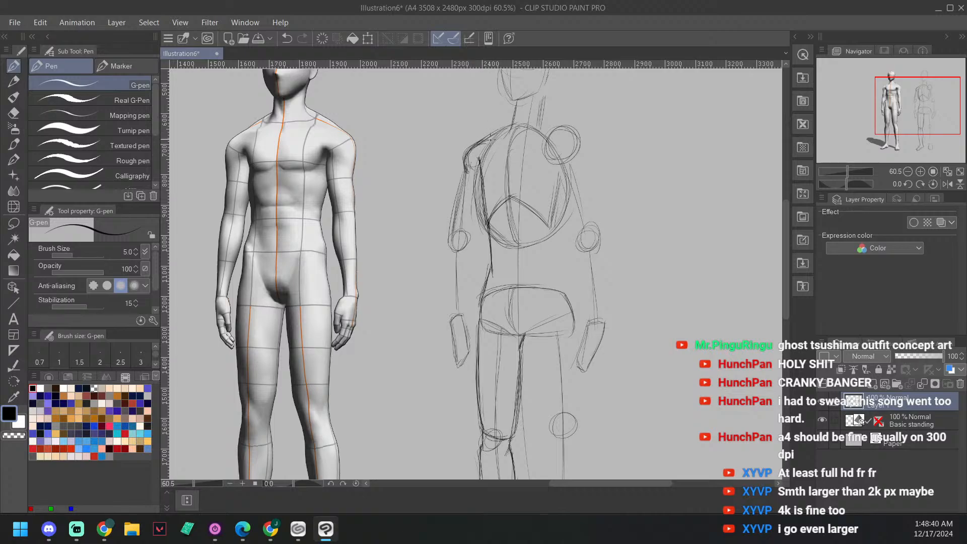
drag(529, 83, 509, 115)
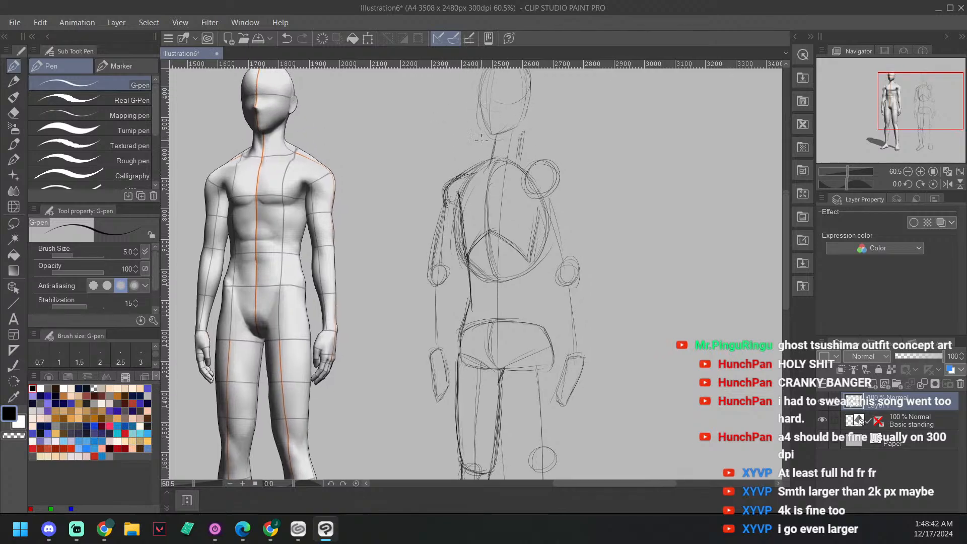
mouse_move(452, 197)
mouse_down()
mouse_move(444, 178)
mouse_move(468, 171)
mouse_up()
drag(528, 243, 498, 191)
drag(447, 168, 464, 158)
drag(427, 230, 437, 176)
mouse_move(431, 212)
mouse_down()
mouse_move(441, 170)
mouse_move(436, 184)
mouse_move(455, 180)
mouse_up()
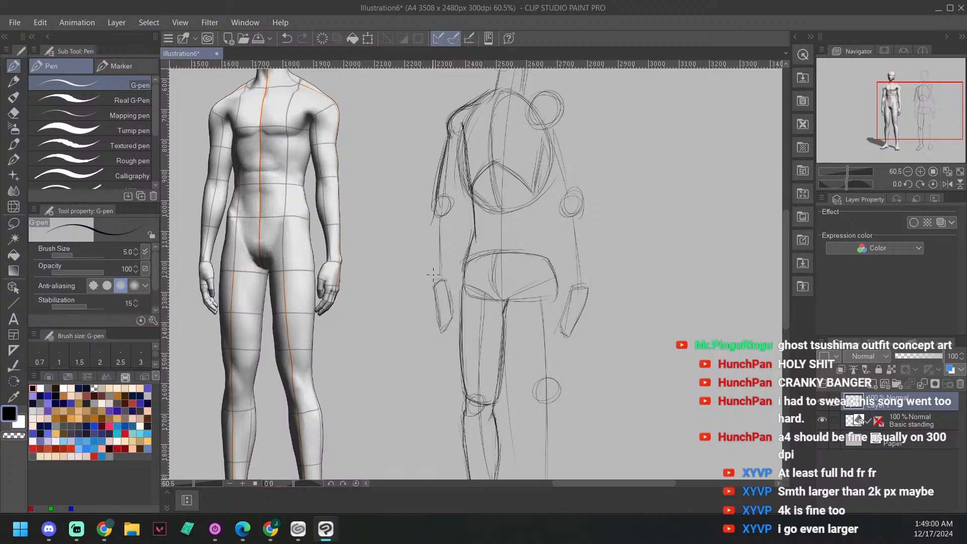
Step: Draw the outer forearm contour from the right elbow to the hand and darken the arm's outer edge
mouse_move(432, 256)
mouse_down()
mouse_move(432, 198)
mouse_move(437, 285)
mouse_move(431, 225)
mouse_up()
mouse_move(436, 279)
mouse_down()
mouse_move(434, 208)
mouse_move(430, 222)
mouse_up()
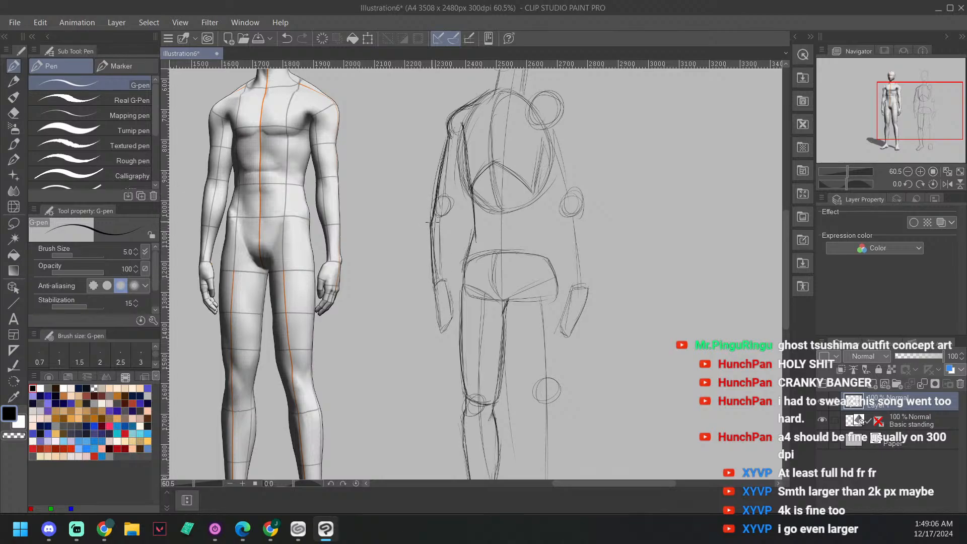
drag(445, 134, 431, 260)
Step: Draw the right arm's inner contour between the wrist and the armpit and add a curved line across the elbow
mouse_move(506, 75)
mouse_down()
mouse_move(471, 89)
mouse_move(469, 128)
mouse_move(490, 133)
mouse_up()
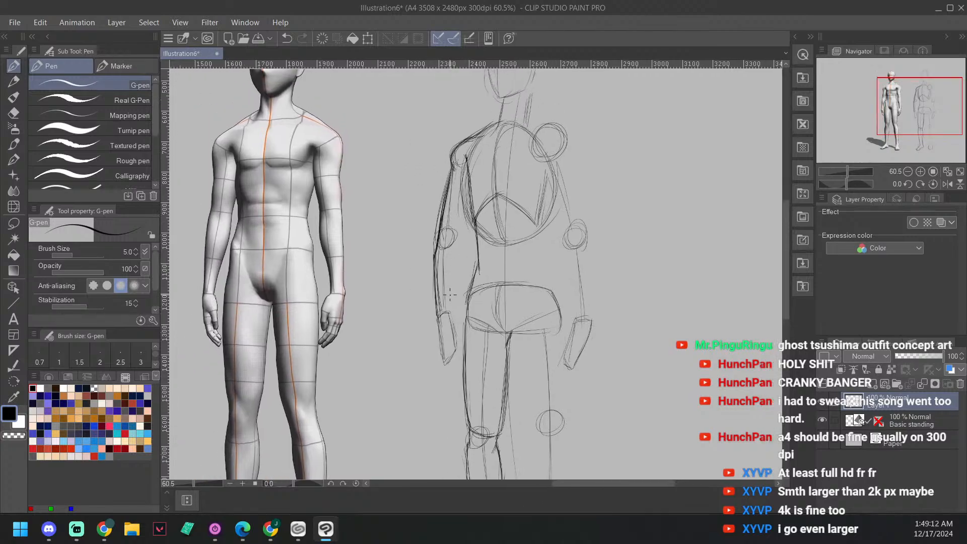
drag(448, 313, 454, 259)
drag(447, 306, 460, 251)
drag(448, 319, 467, 188)
drag(463, 241, 459, 208)
mouse_move(436, 300)
mouse_down()
mouse_move(436, 248)
mouse_move(458, 246)
mouse_up()
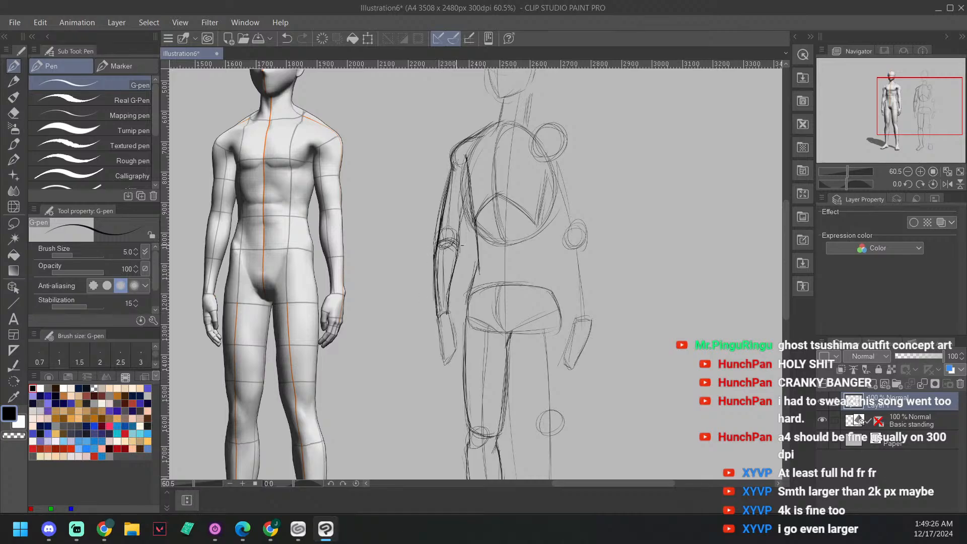
drag(540, 170, 503, 177)
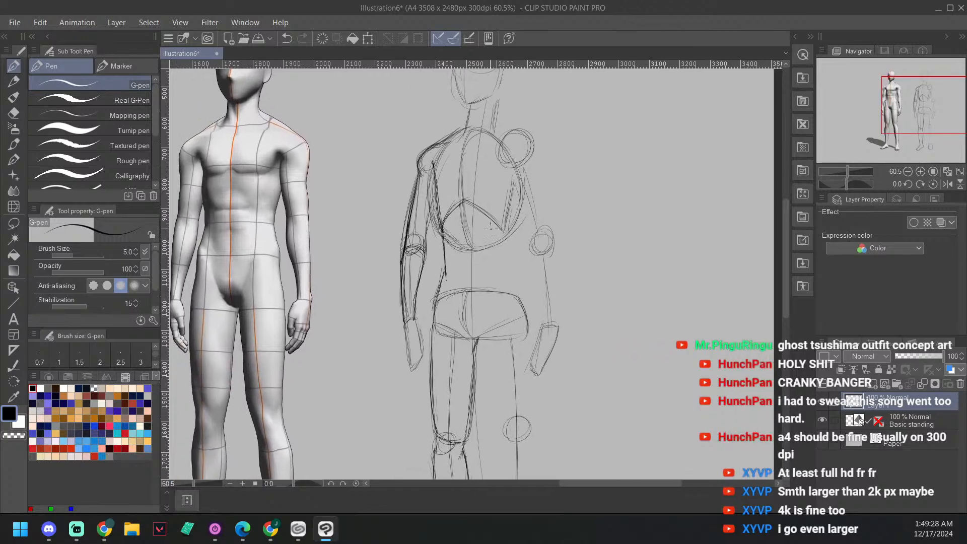
drag(513, 210, 510, 175)
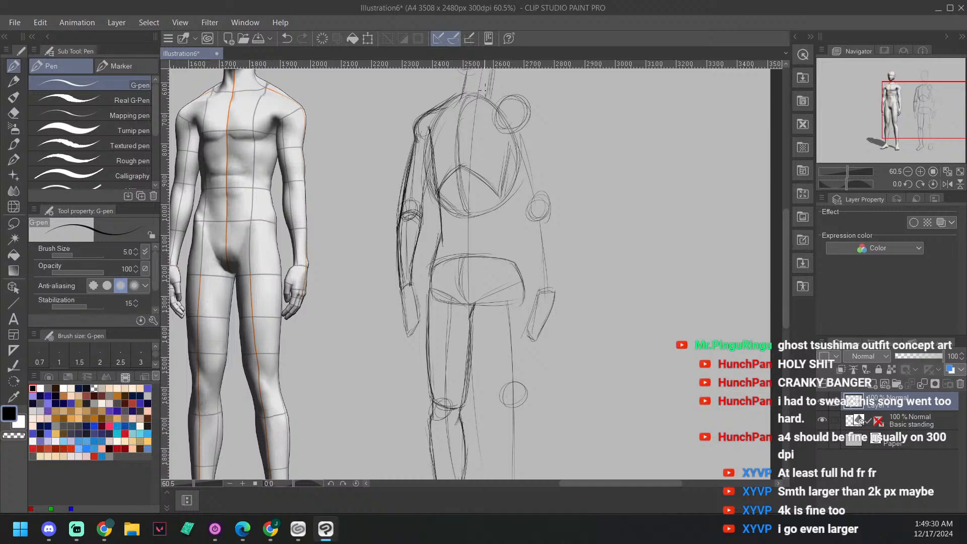
Step: Draw the left leg's inner thigh contour from the crotch down to the knee circle
mouse_move(509, 240)
mouse_down()
mouse_move(454, 187)
mouse_move(479, 181)
mouse_move(495, 96)
mouse_up()
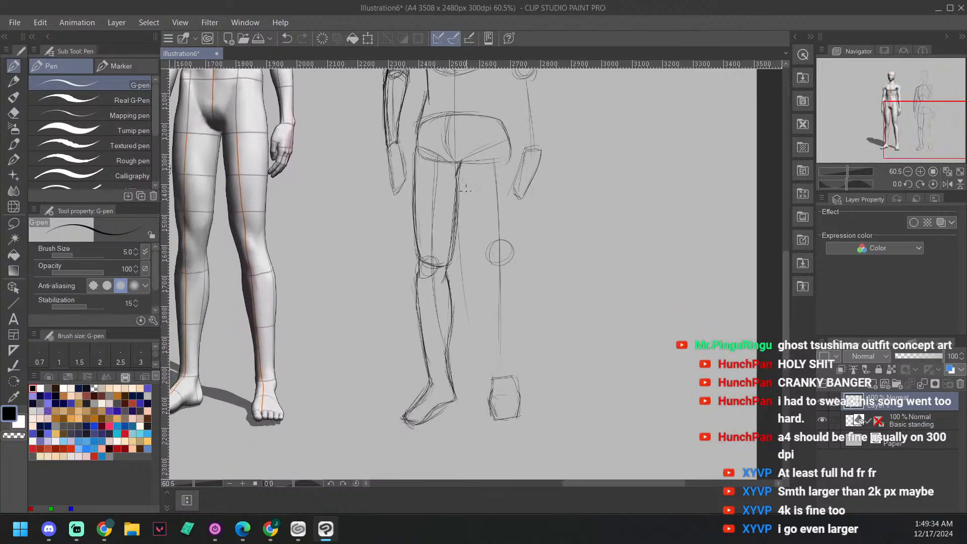
mouse_move(463, 178)
mouse_down()
mouse_move(484, 261)
mouse_move(487, 255)
mouse_up()
drag(424, 372, 442, 375)
scroll(510, 131, down, 1)
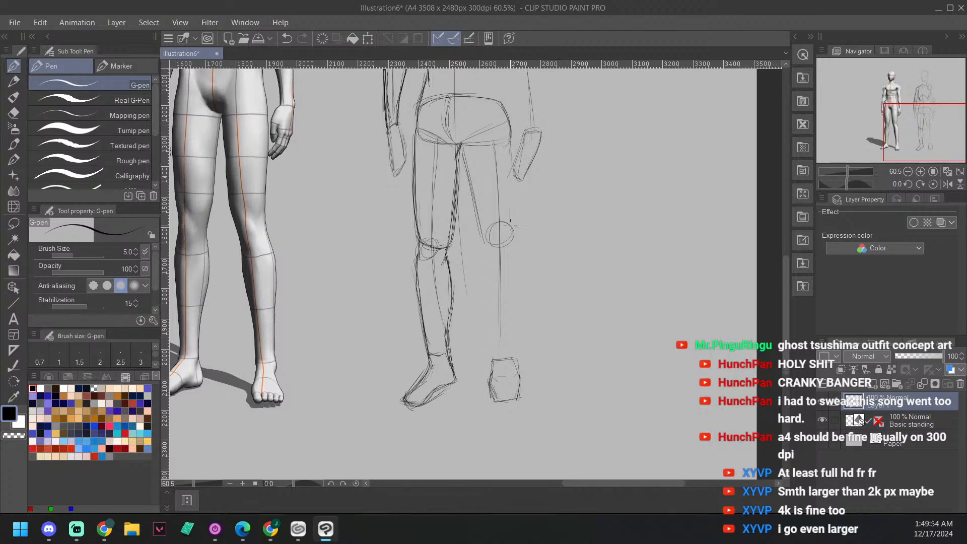
Step: Draw the left leg's outer thigh contour from the hip to just below the knee and strengthen the line
drag(516, 246, 511, 159)
mouse_move(509, 124)
mouse_down()
mouse_move(514, 229)
mouse_move(509, 166)
mouse_up()
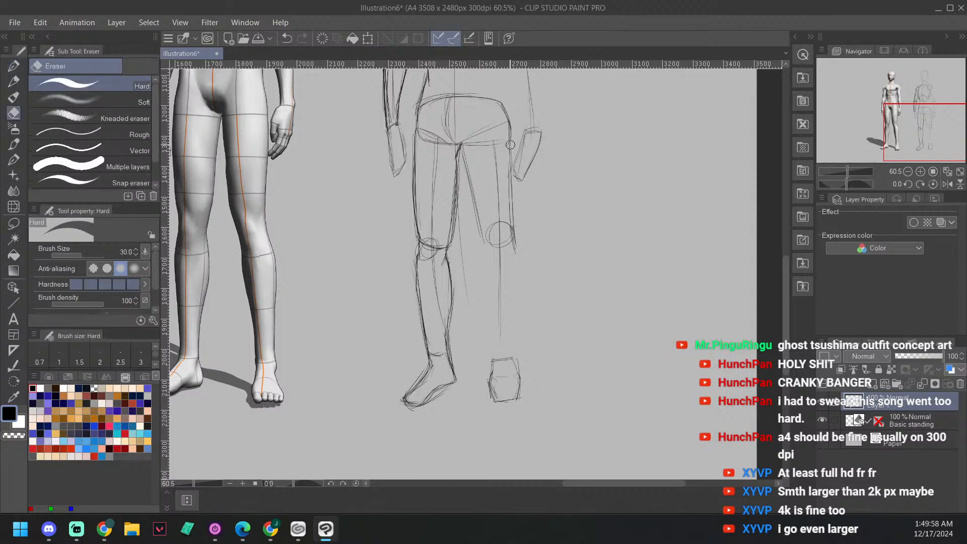
drag(516, 253, 511, 188)
drag(510, 122, 518, 255)
drag(509, 137, 505, 210)
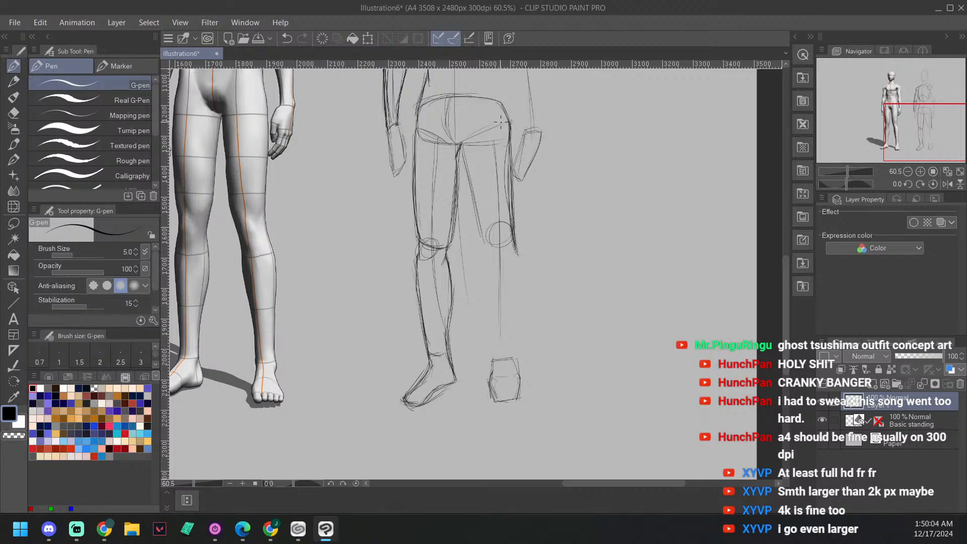
Step: Go over the left leg's inner thigh line again to strengthen it
drag(529, 160, 521, 146)
drag(455, 130, 474, 225)
mouse_move(454, 146)
mouse_down()
mouse_move(473, 215)
mouse_move(476, 190)
mouse_up()
Step: Set the G-pen brush size to 8 and darken the left inner thigh contour from the crotch to the knee
key(^)
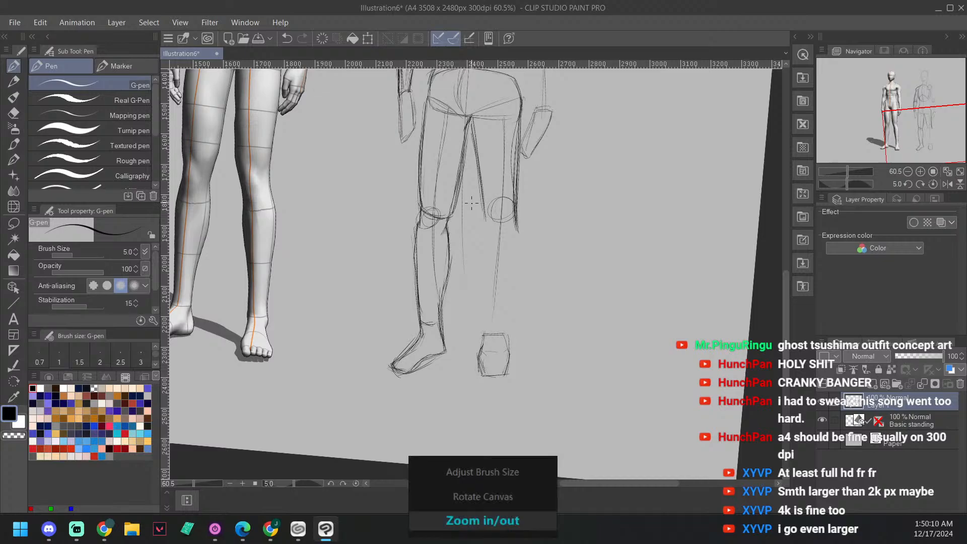
scroll(471, 205, up, 1)
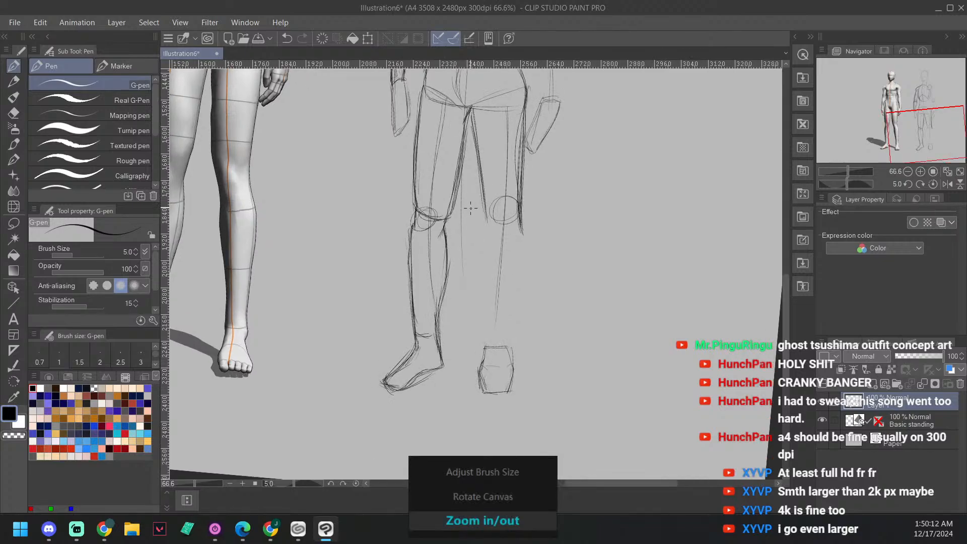
key(])
key(])
key(])
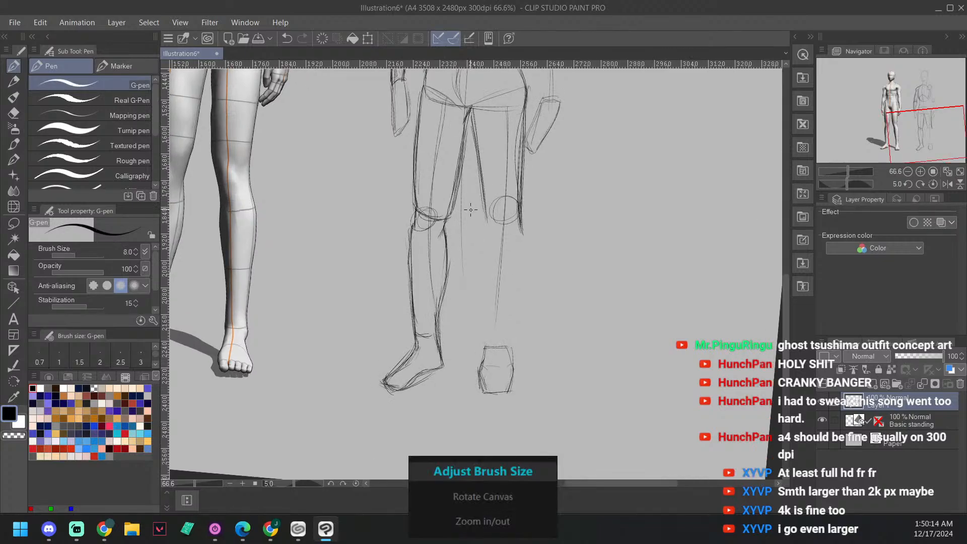
key(minus)
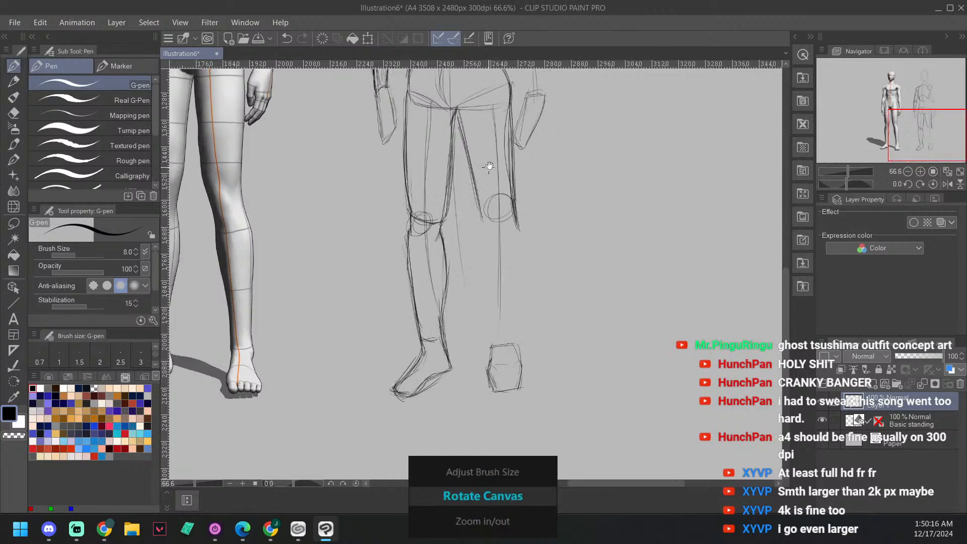
drag(488, 165, 505, 192)
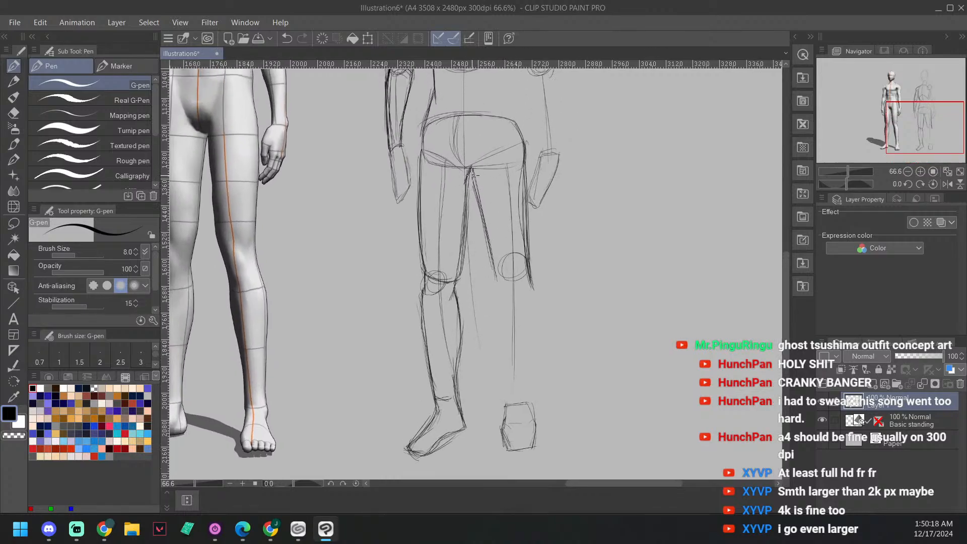
drag(458, 152, 498, 279)
Step: Draw the left leg's inner calf contour from the knee to the ankle, undoing the first attempt, and add a curved line across the knee
drag(472, 184, 505, 353)
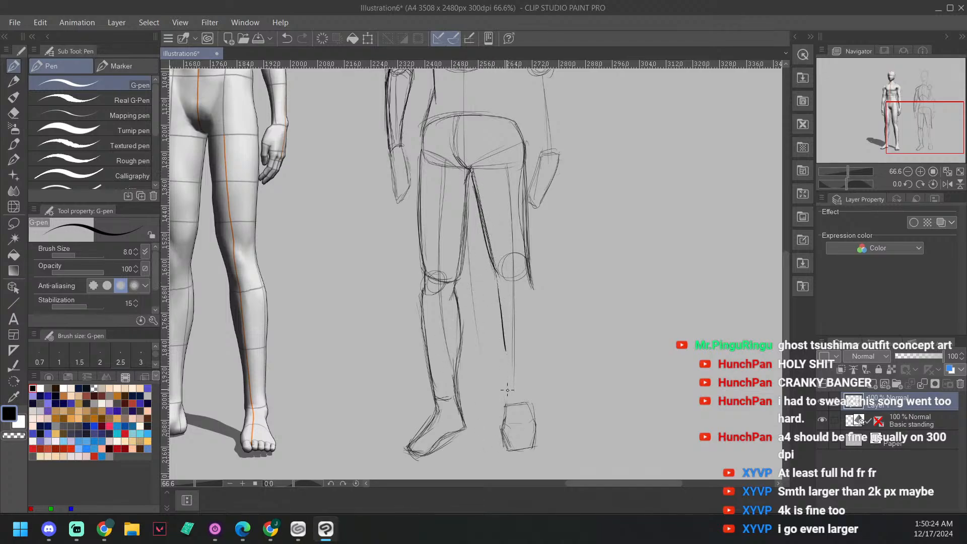
key(ctrl+z)
mouse_move(492, 265)
mouse_down()
mouse_move(509, 295)
mouse_move(507, 287)
mouse_up()
drag(500, 356, 508, 392)
mouse_move(495, 262)
mouse_down()
mouse_move(522, 259)
mouse_move(497, 327)
mouse_move(503, 301)
mouse_move(497, 314)
mouse_move(507, 412)
mouse_up()
drag(497, 336, 511, 395)
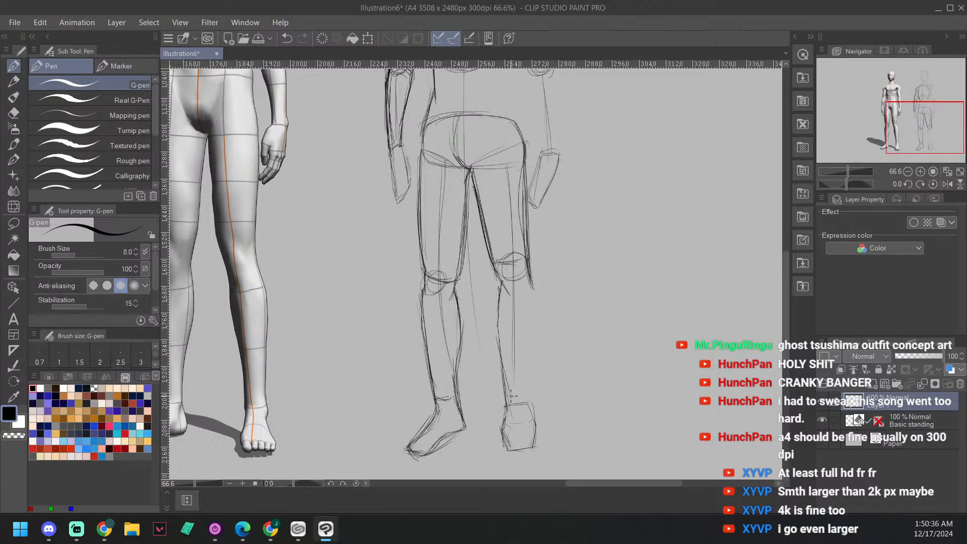
mouse_move(498, 336)
mouse_down()
mouse_move(511, 408)
mouse_move(501, 283)
mouse_move(507, 420)
mouse_up()
Step: Draw the left leg's outer calf contour from the knee to the ankle with several overlapping strokes
drag(564, 250, 540, 225)
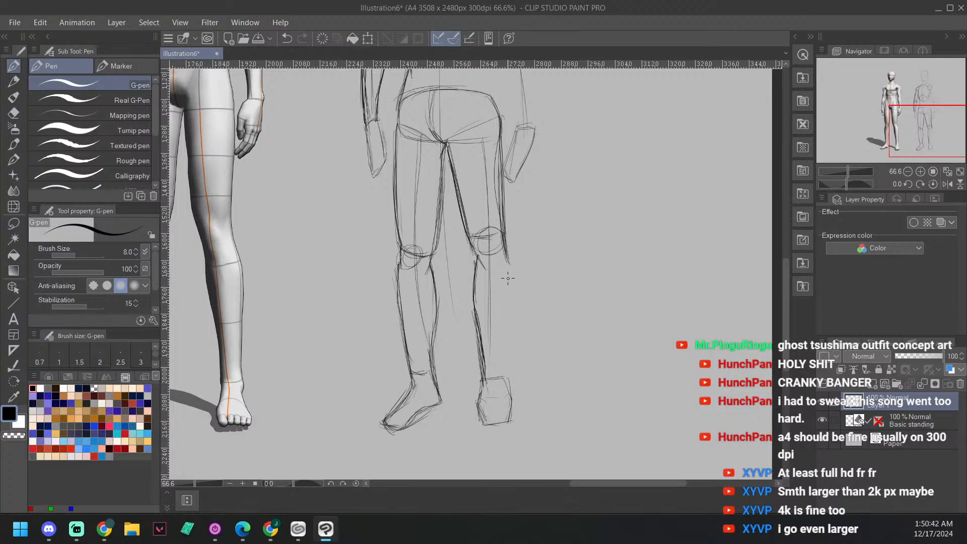
drag(500, 235, 507, 353)
mouse_move(508, 264)
mouse_down()
mouse_move(508, 378)
mouse_move(507, 264)
mouse_move(505, 380)
mouse_up()
drag(508, 326, 506, 376)
mouse_move(502, 238)
mouse_down()
mouse_move(512, 317)
mouse_move(507, 376)
mouse_up()
drag(510, 325, 506, 380)
drag(508, 286, 506, 361)
drag(503, 253, 510, 289)
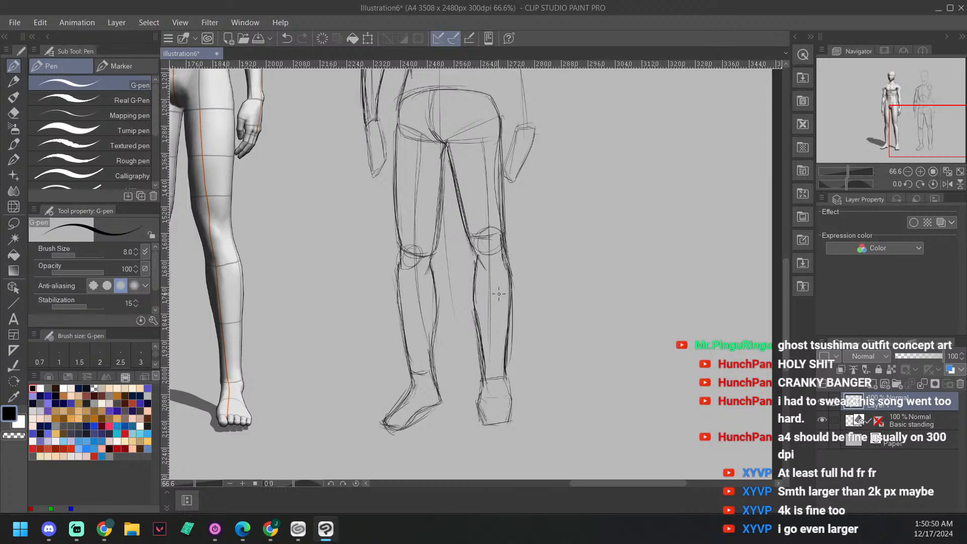
drag(544, 183, 513, 443)
drag(498, 242, 576, 218)
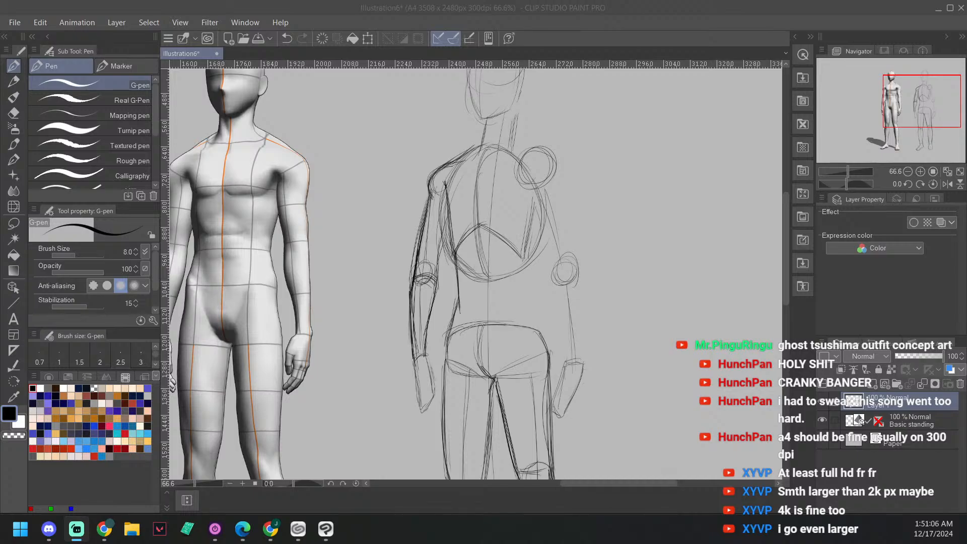
key(alt+Tab)
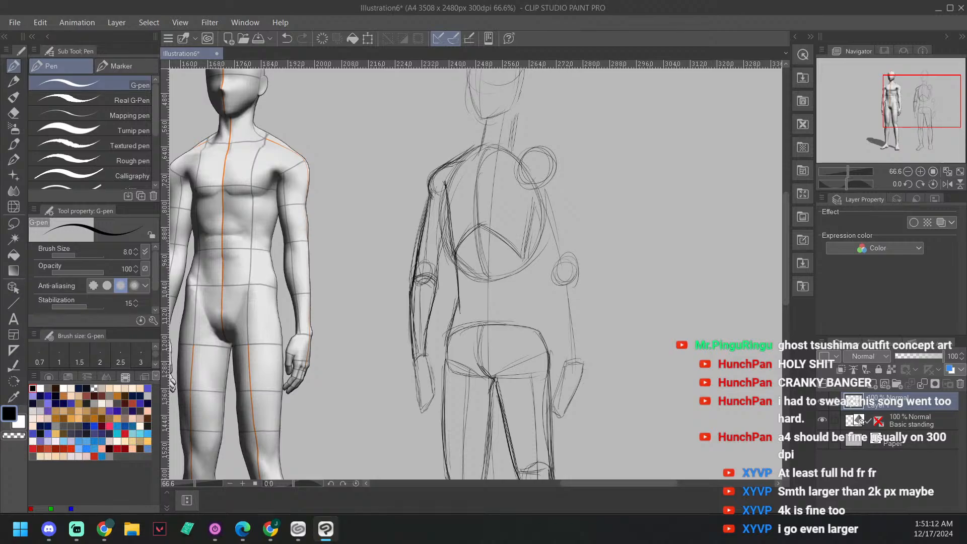
key(alt+Tab)
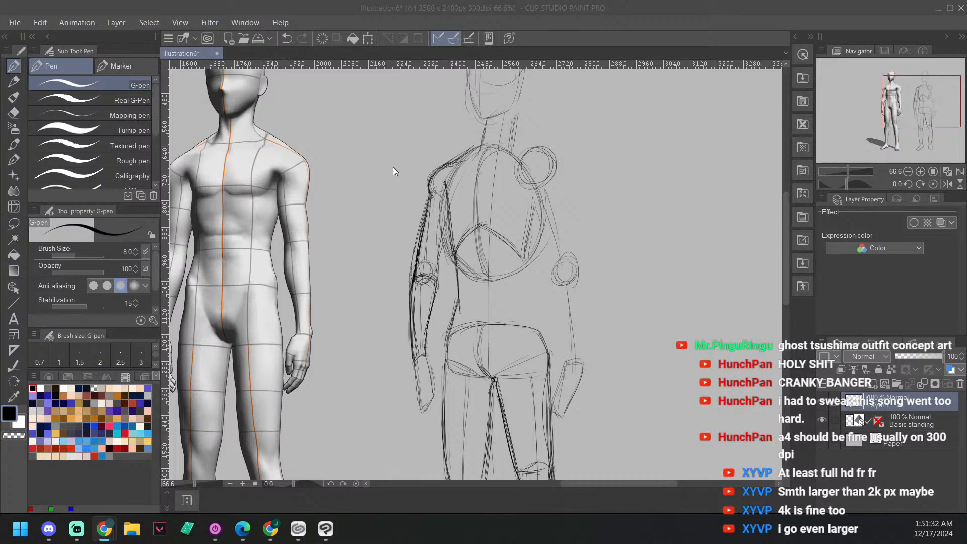
click(540, 197)
Step: Draw the left upper arm's inner and outer contours from the shoulder circle to the elbow and darken both lines
drag(593, 208, 584, 167)
mouse_move(515, 222)
mouse_down()
mouse_move(527, 167)
mouse_move(523, 182)
mouse_up()
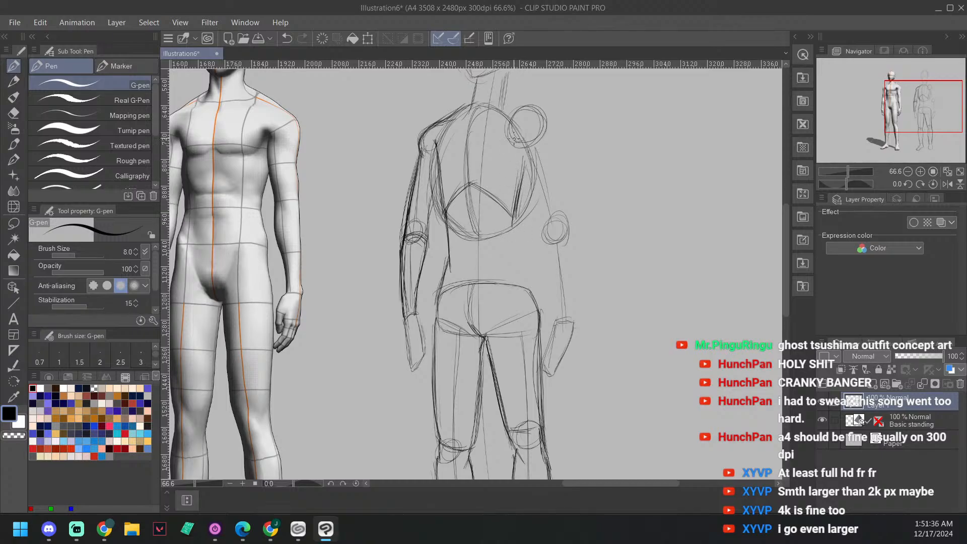
drag(519, 145, 542, 218)
drag(519, 145, 540, 216)
mouse_move(544, 136)
mouse_down()
mouse_move(560, 197)
mouse_move(553, 223)
mouse_move(543, 221)
mouse_move(561, 209)
mouse_move(543, 143)
mouse_move(560, 207)
mouse_up()
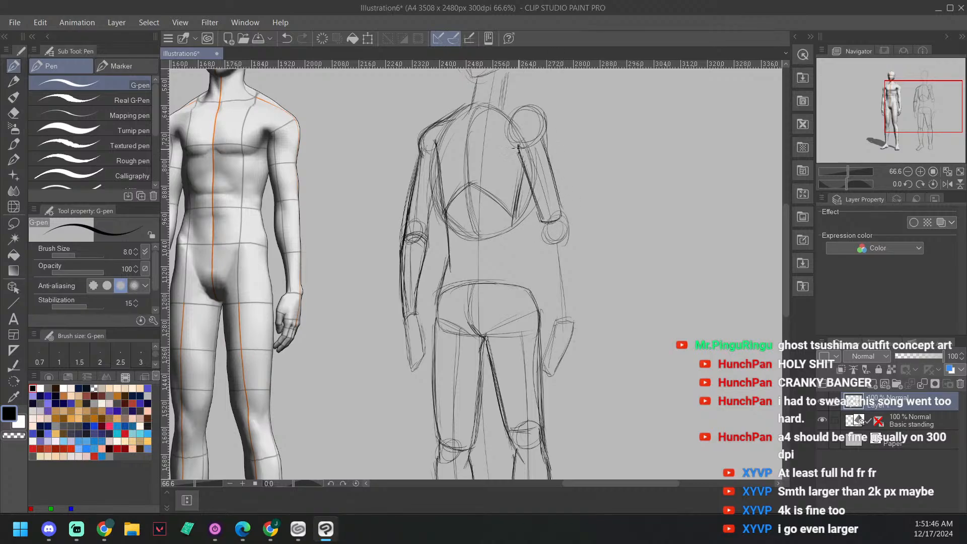
mouse_move(517, 148)
mouse_down()
mouse_move(537, 217)
mouse_move(518, 150)
mouse_move(536, 208)
mouse_move(527, 161)
mouse_up()
mouse_move(530, 189)
mouse_down()
mouse_move(537, 210)
mouse_move(558, 217)
mouse_up()
drag(544, 141, 560, 214)
drag(513, 137, 518, 147)
Step: Draw the left shoulder slope from the neck over the shoulder circle and join it to the outer upper arm
scroll(514, 131, up, 5)
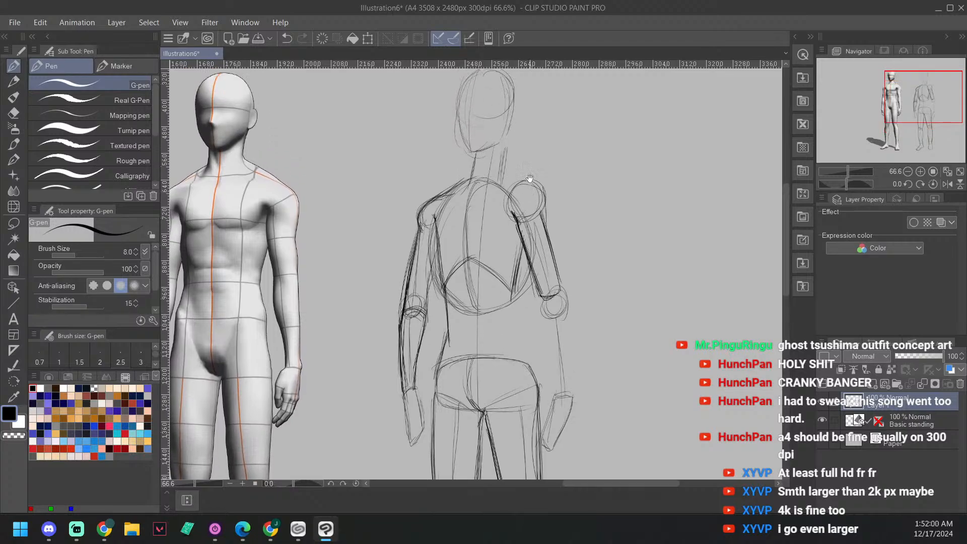
drag(508, 174, 513, 193)
mouse_move(508, 186)
mouse_down()
mouse_move(524, 192)
mouse_move(512, 183)
mouse_move(538, 157)
mouse_move(523, 146)
mouse_move(518, 185)
mouse_up()
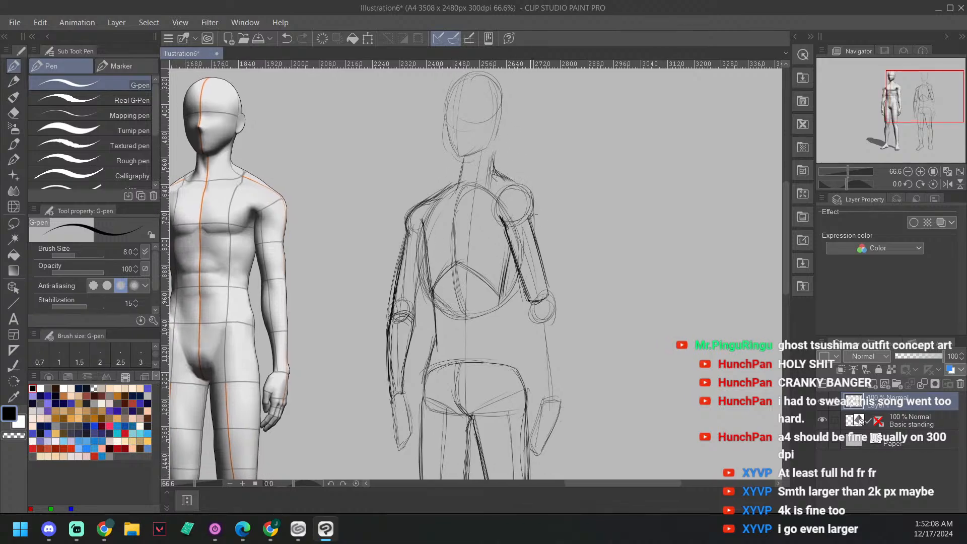
mouse_move(533, 229)
mouse_down()
mouse_move(514, 182)
mouse_move(531, 226)
mouse_move(528, 202)
mouse_up()
mouse_move(494, 153)
mouse_down()
mouse_move(525, 185)
mouse_move(532, 233)
mouse_up()
drag(466, 187, 477, 194)
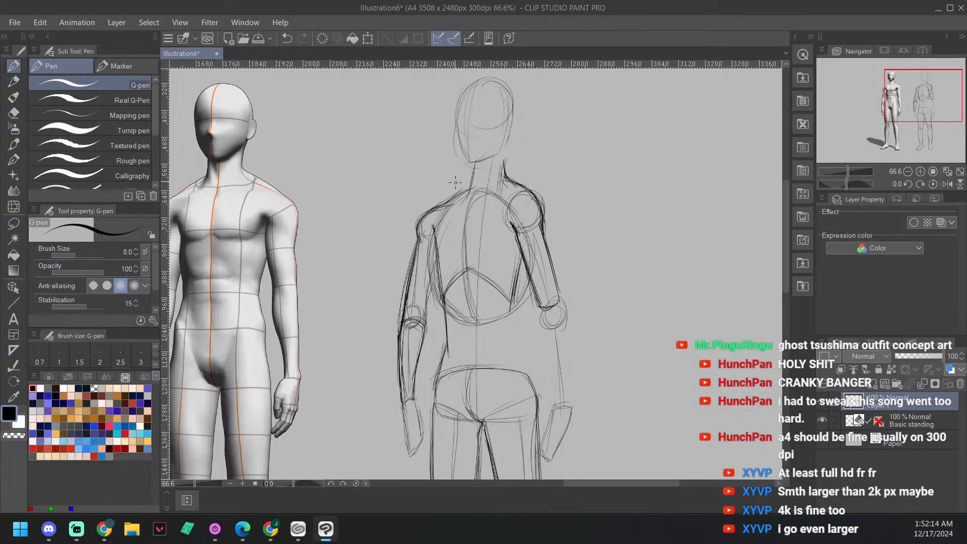
Step: Draw the left forearm's inner contour from the elbow circle to the wrist
mouse_move(421, 224)
mouse_down()
mouse_move(474, 189)
mouse_move(495, 159)
mouse_move(500, 98)
mouse_up()
drag(556, 258, 511, 164)
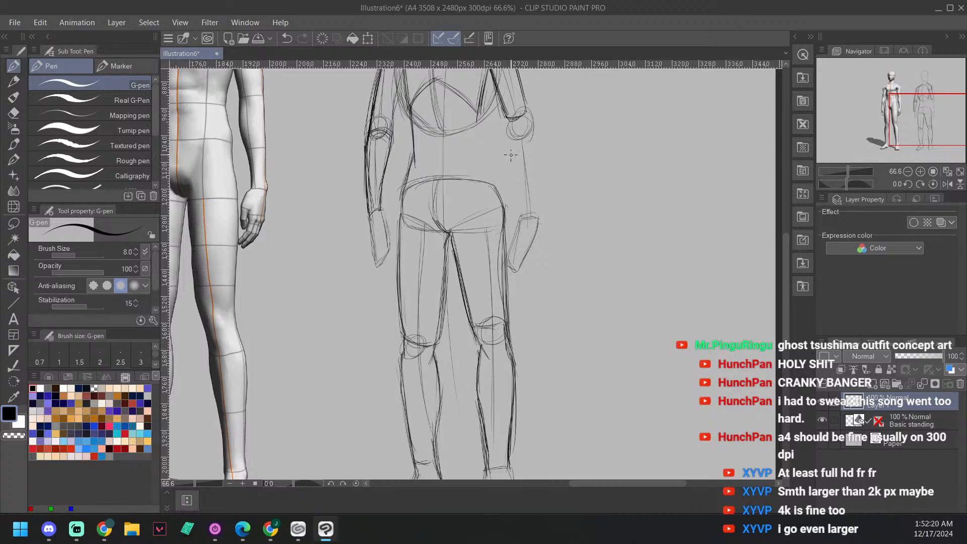
drag(508, 135, 507, 163)
mouse_move(518, 214)
mouse_down()
mouse_move(511, 168)
mouse_move(519, 213)
mouse_up()
mouse_move(507, 145)
mouse_down()
mouse_move(518, 213)
mouse_move(508, 127)
mouse_move(521, 213)
mouse_up()
mouse_move(521, 214)
mouse_down()
mouse_move(507, 128)
mouse_move(518, 210)
mouse_up()
drag(563, 91, 549, 170)
mouse_move(523, 283)
mouse_down()
mouse_move(515, 209)
mouse_move(521, 282)
mouse_up()
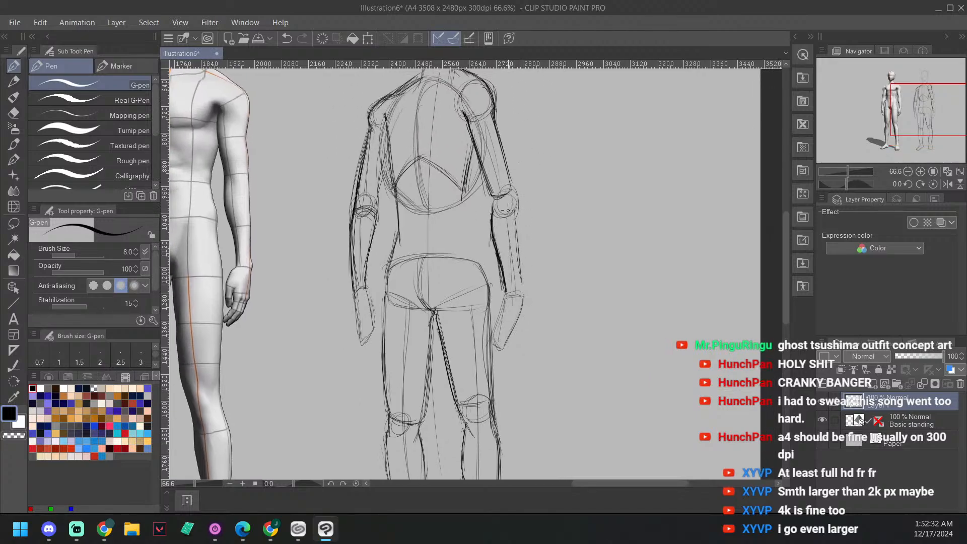
Step: Draw the left forearm's outer contour with a curved line across the elbow and a closing line at the wrist
drag(493, 211, 514, 203)
drag(513, 211, 522, 287)
mouse_move(522, 287)
mouse_down()
mouse_move(519, 263)
mouse_move(521, 288)
mouse_move(518, 267)
mouse_move(506, 293)
mouse_up()
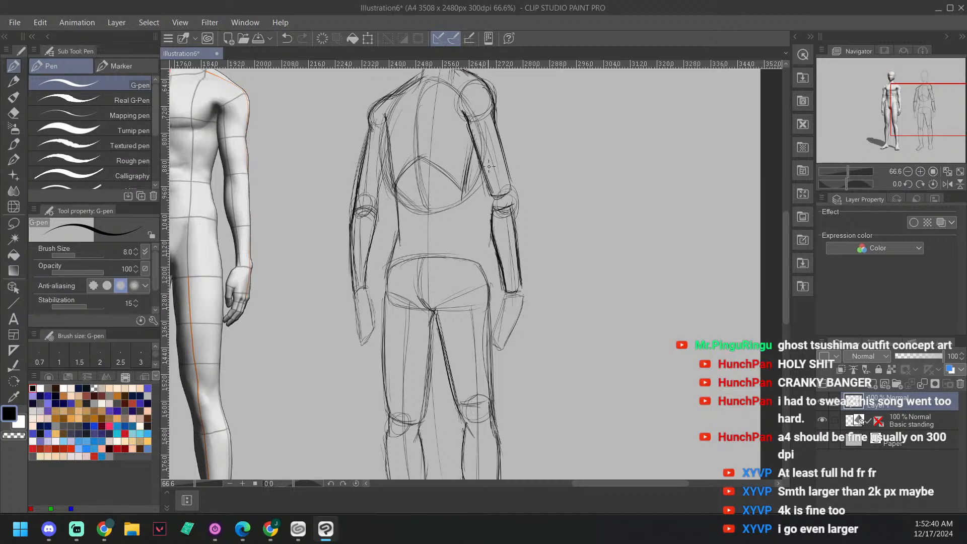
Step: Draw the left side of the torso from the armpit through the waist to the hip and darken the contour
drag(527, 204, 554, 149)
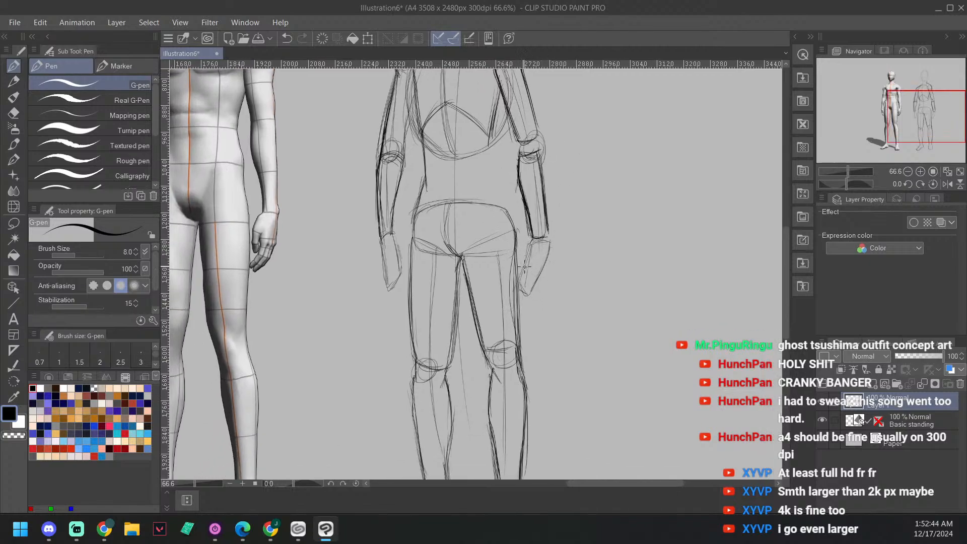
mouse_move(533, 235)
mouse_down()
mouse_move(524, 265)
mouse_move(524, 257)
mouse_up()
scroll(523, 262, up, 5)
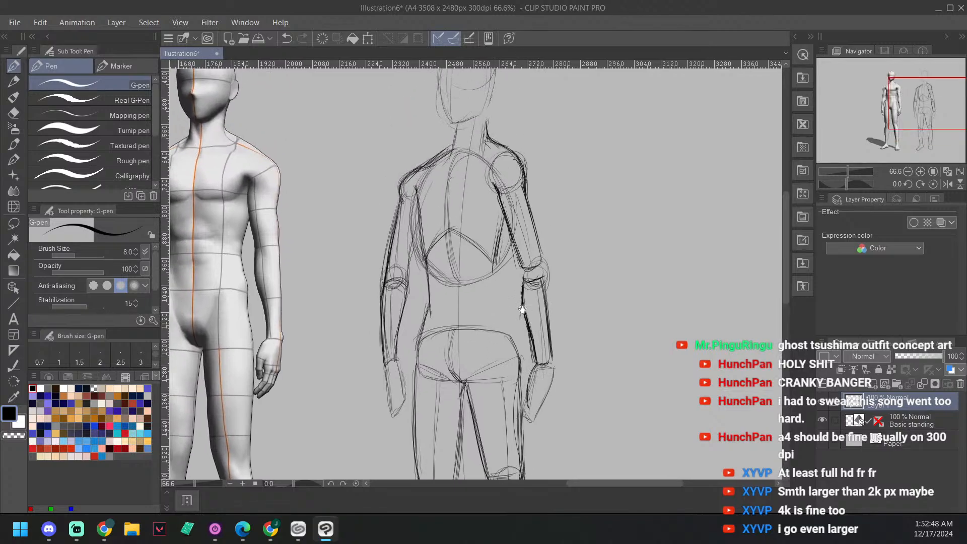
drag(528, 185, 540, 163)
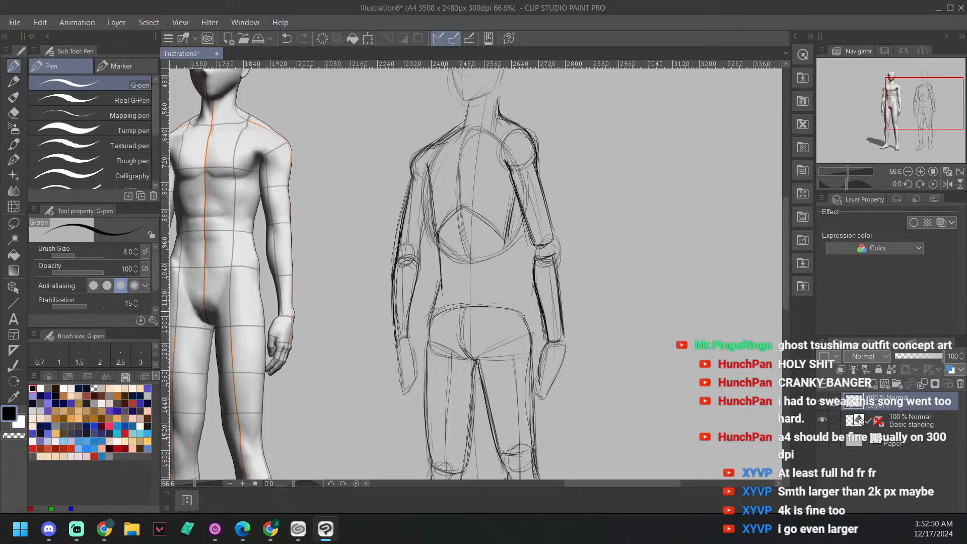
mouse_move(521, 313)
mouse_down()
mouse_move(517, 199)
mouse_move(510, 269)
mouse_up()
mouse_move(517, 202)
mouse_down()
mouse_move(524, 326)
mouse_move(517, 306)
mouse_up()
mouse_move(533, 181)
mouse_down()
mouse_move(536, 216)
mouse_move(526, 198)
mouse_up()
drag(468, 218, 496, 173)
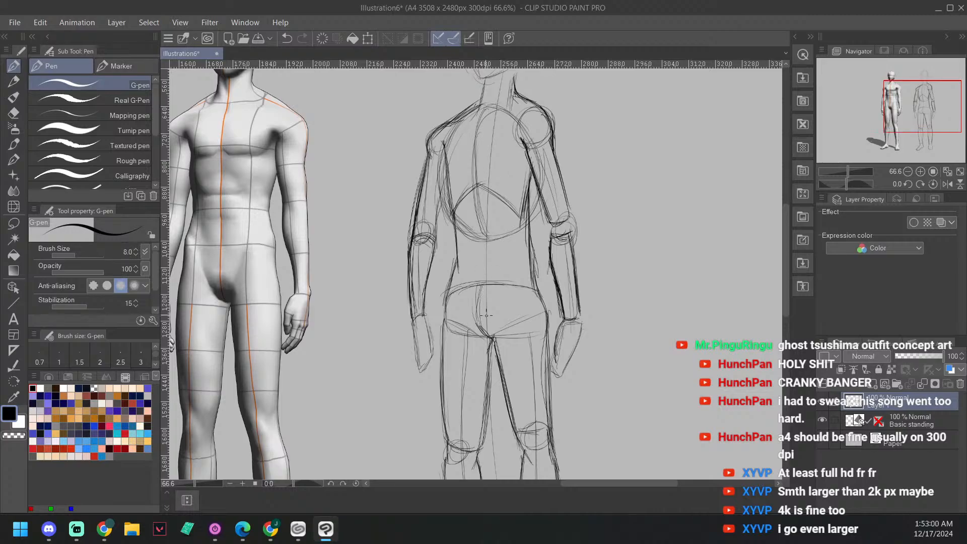
drag(528, 207, 535, 275)
drag(496, 212, 507, 232)
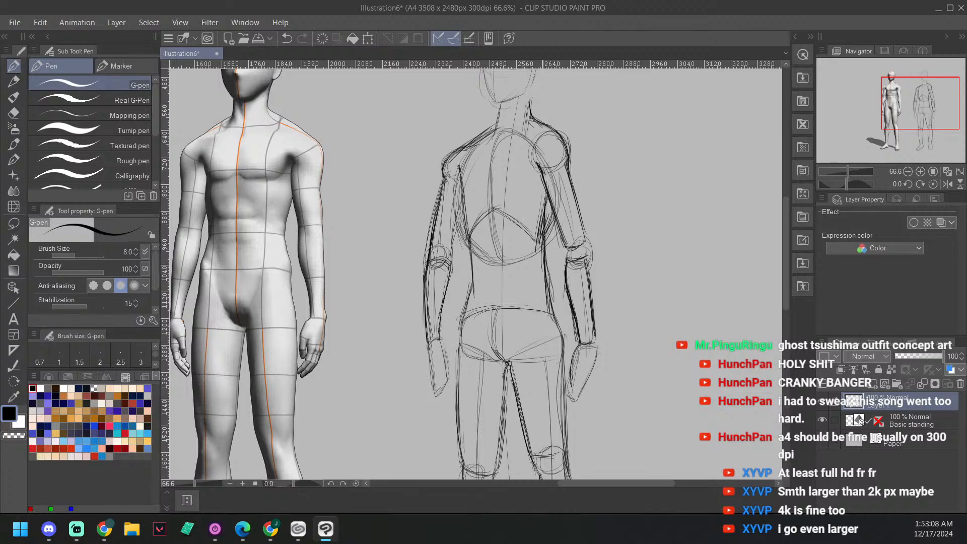
Step: Redraw the head with a darker skull oval, a curved facial centre line, and face and jaw contours down to the chin
drag(535, 180, 550, 242)
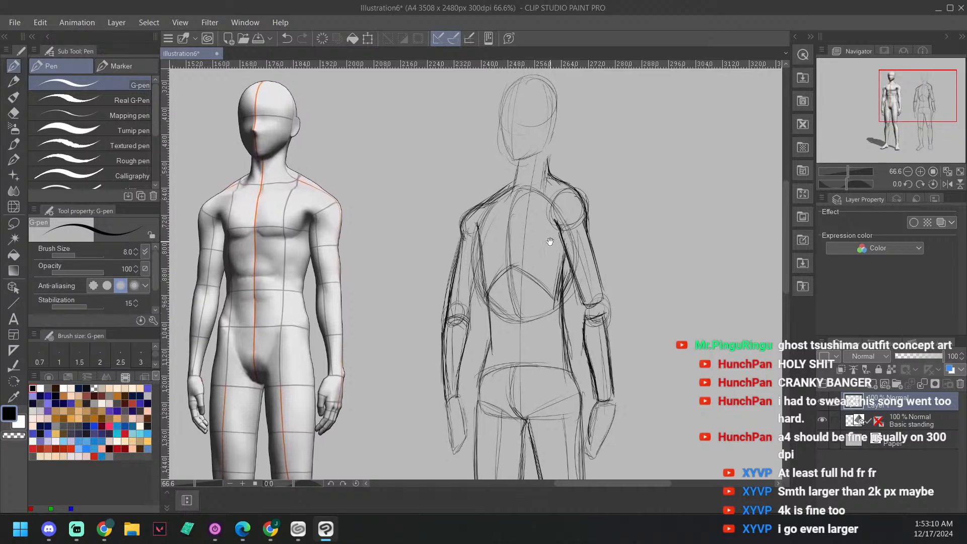
mouse_move(521, 161)
mouse_down()
mouse_move(524, 178)
mouse_move(559, 123)
mouse_move(519, 151)
mouse_move(526, 160)
mouse_move(503, 151)
mouse_move(552, 143)
mouse_move(549, 153)
mouse_up()
mouse_move(530, 107)
mouse_down()
mouse_move(511, 146)
mouse_move(509, 181)
mouse_move(516, 123)
mouse_move(510, 182)
mouse_up()
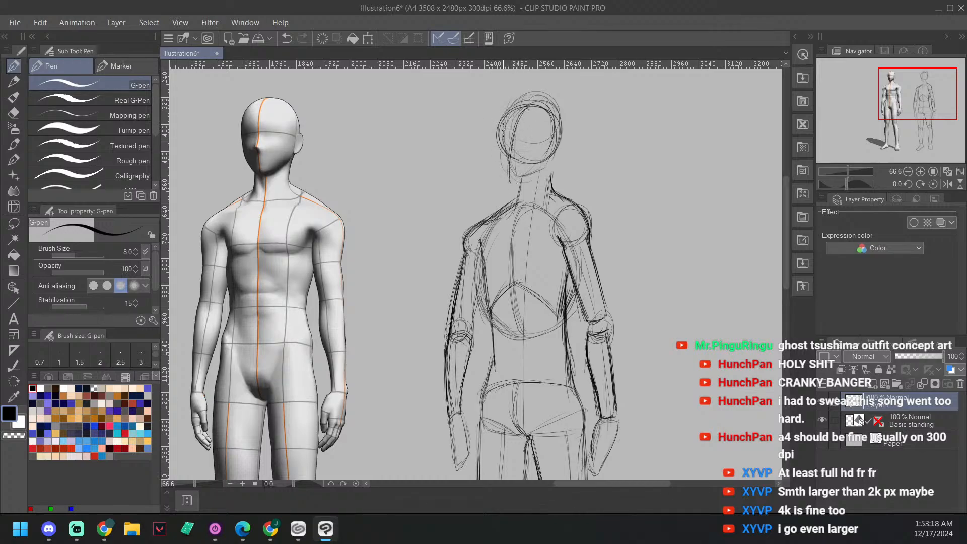
mouse_move(503, 139)
mouse_down()
mouse_move(510, 191)
mouse_move(502, 131)
mouse_move(509, 187)
mouse_move(542, 181)
mouse_up()
drag(515, 193, 539, 183)
mouse_move(537, 119)
mouse_down()
mouse_move(562, 146)
mouse_move(560, 169)
mouse_move(564, 146)
mouse_move(547, 177)
mouse_up()
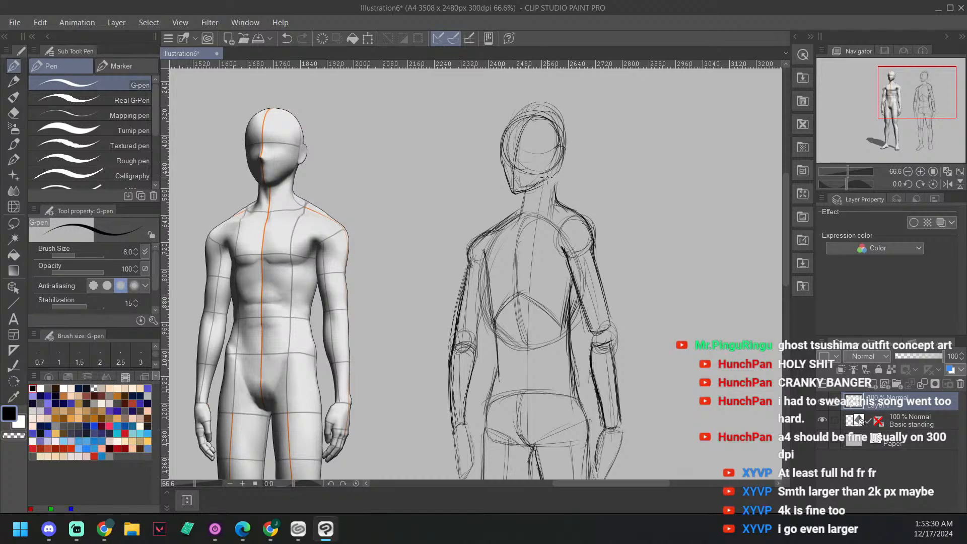
mouse_move(562, 146)
mouse_down()
mouse_move(556, 170)
mouse_move(557, 159)
mouse_up()
Step: Lower the Layer 1 sketch's opacity to 29% and add a new layer above it
drag(943, 356, 907, 359)
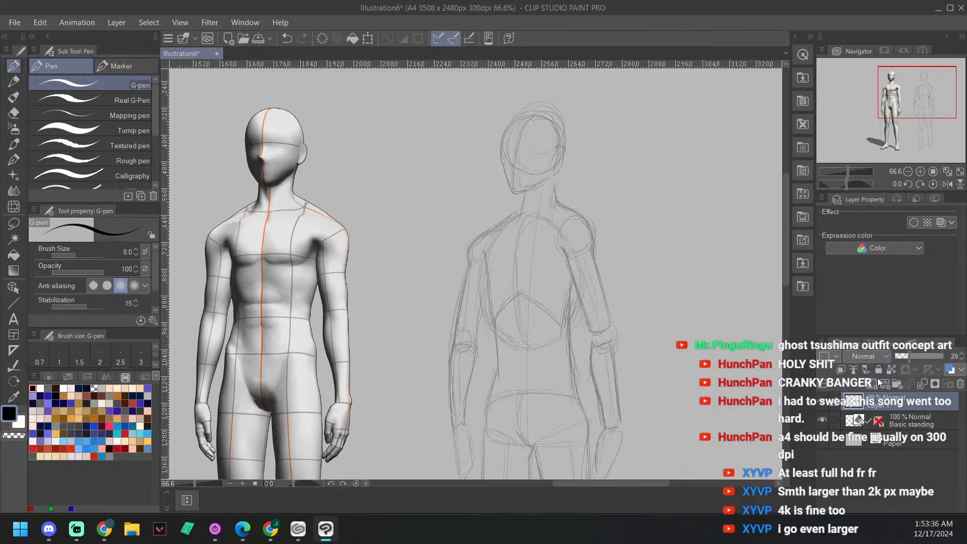
click(883, 383)
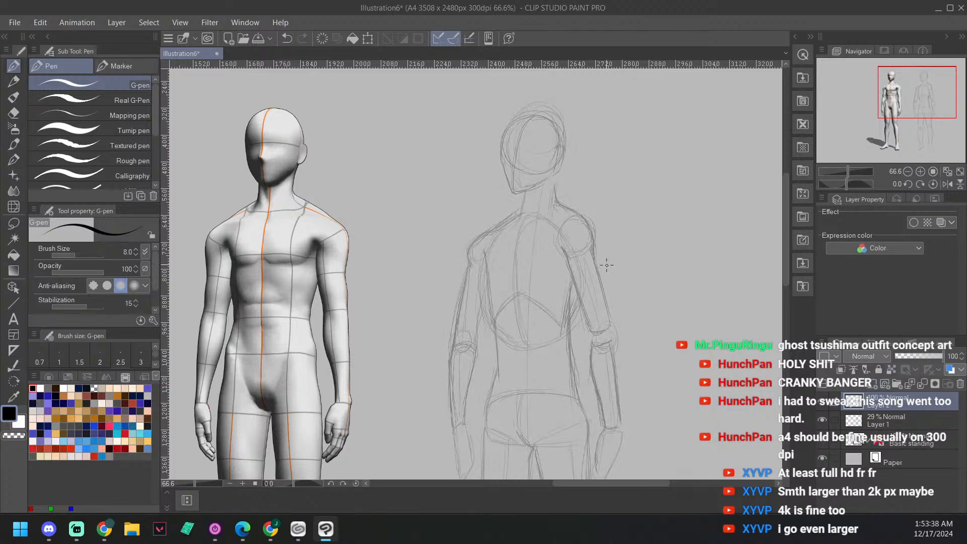
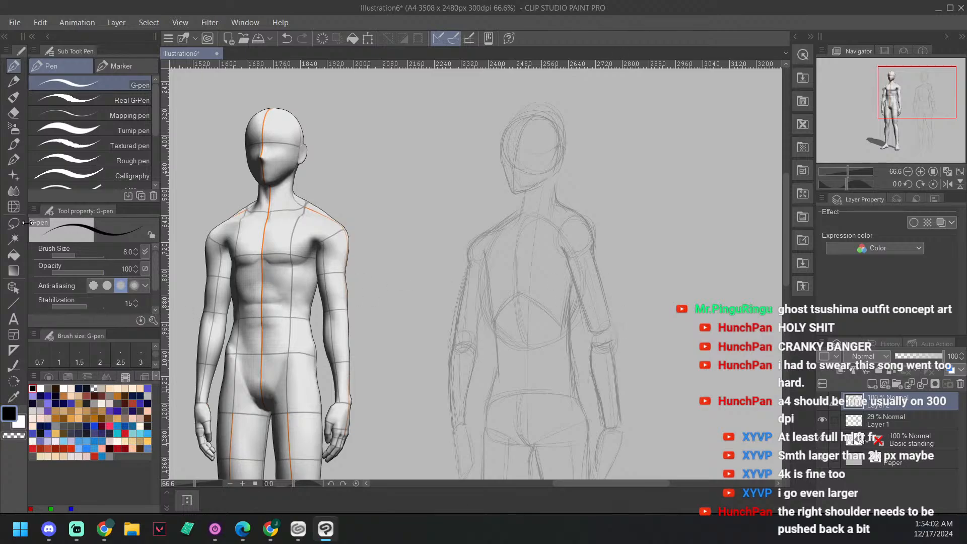
Step: Select Layer 1 and raise its opacity to 100%
click(906, 416)
drag(908, 353, 944, 352)
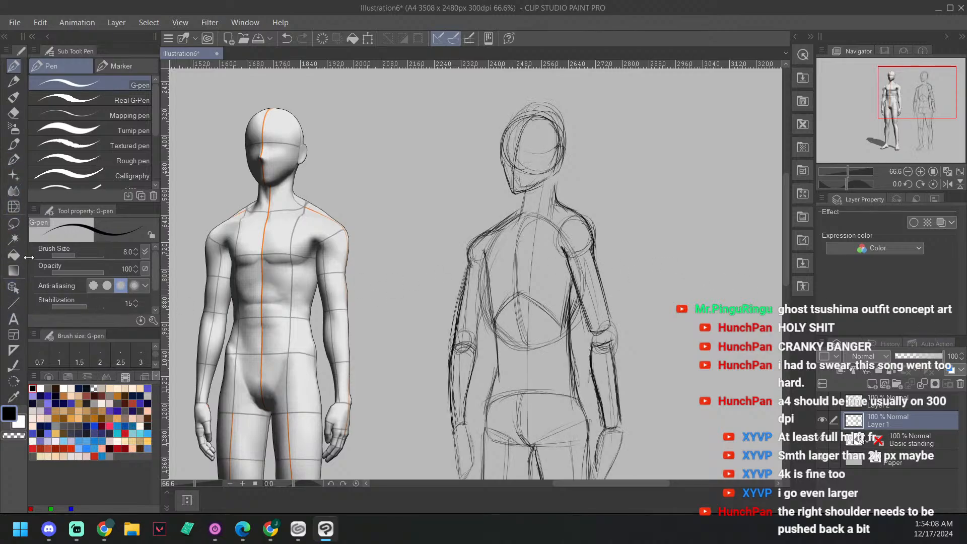
Step: Lasso the sketch's right arm from shoulder to hand, move it slightly outward and down, and clear the selection
click(14, 223)
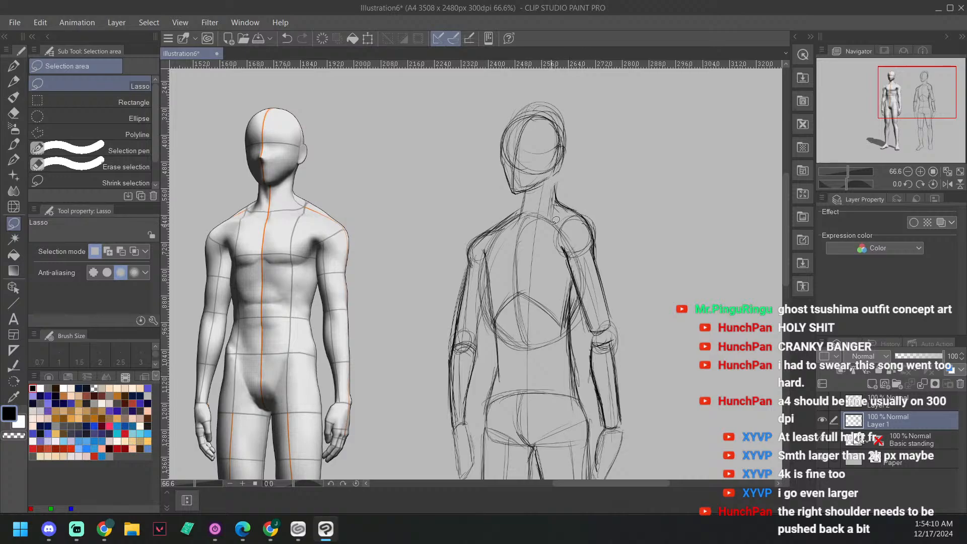
mouse_move(563, 210)
mouse_down()
mouse_move(618, 227)
mouse_move(565, 203)
mouse_up()
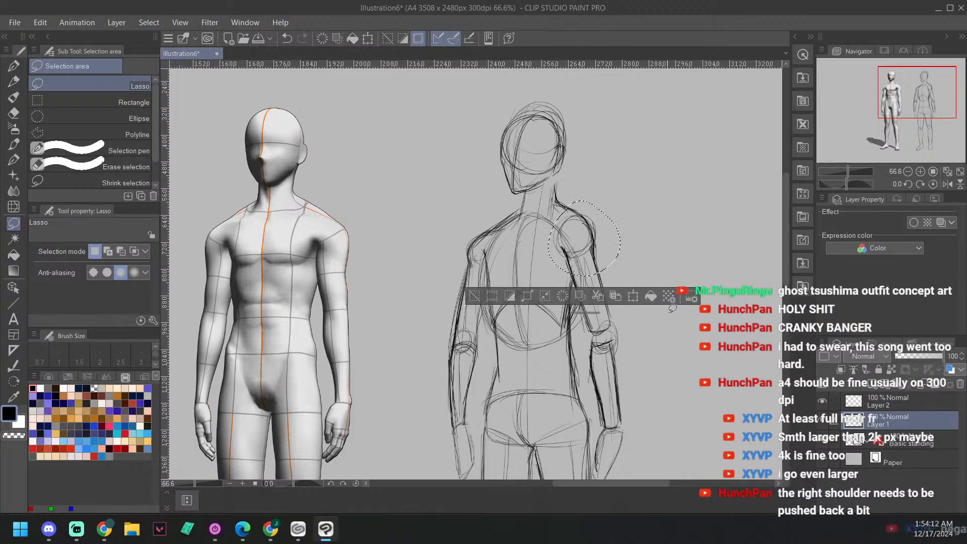
key(ctrl+z)
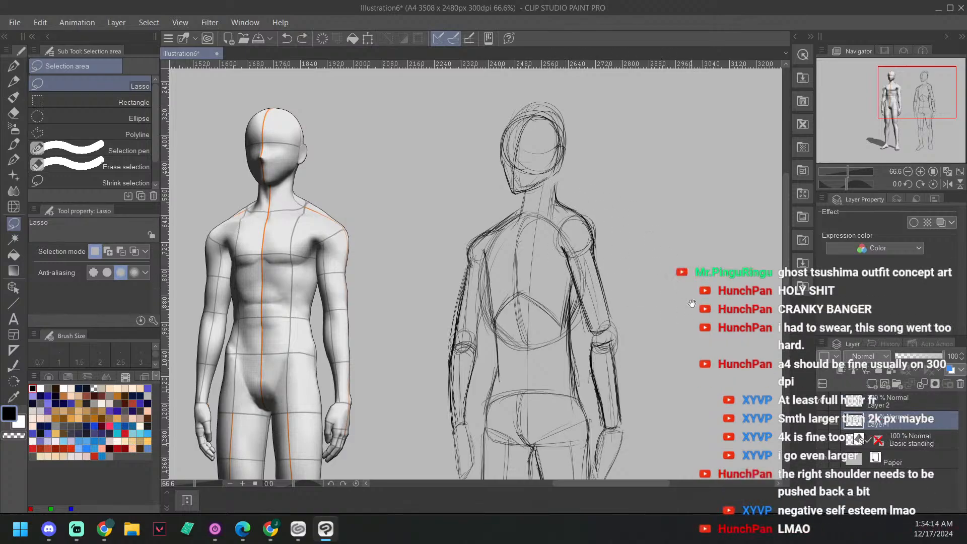
drag(642, 354, 598, 284)
mouse_move(559, 419)
mouse_down()
mouse_move(524, 185)
mouse_move(533, 137)
mouse_move(550, 133)
mouse_move(571, 168)
mouse_move(595, 270)
mouse_move(599, 369)
mouse_move(584, 408)
mouse_move(559, 421)
mouse_up()
drag(652, 238, 649, 249)
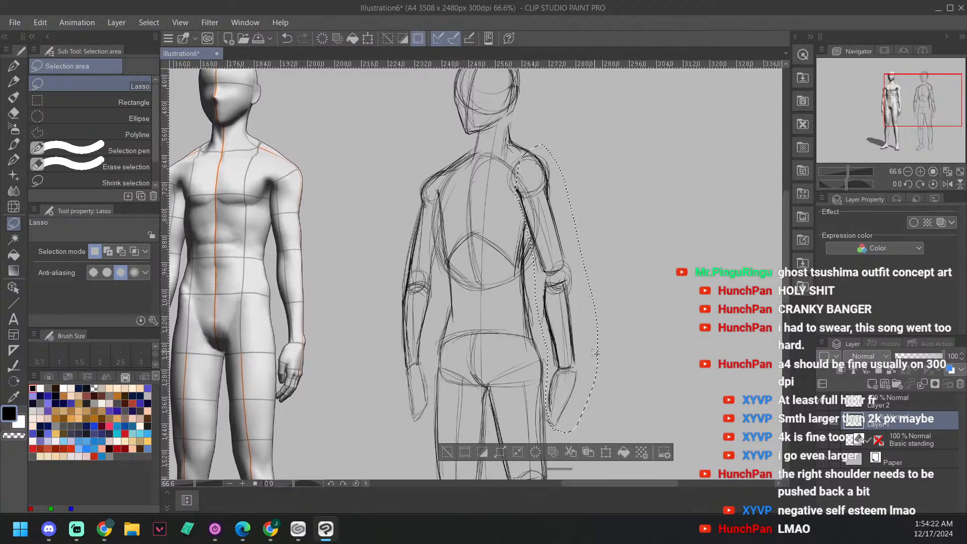
drag(547, 217, 554, 231)
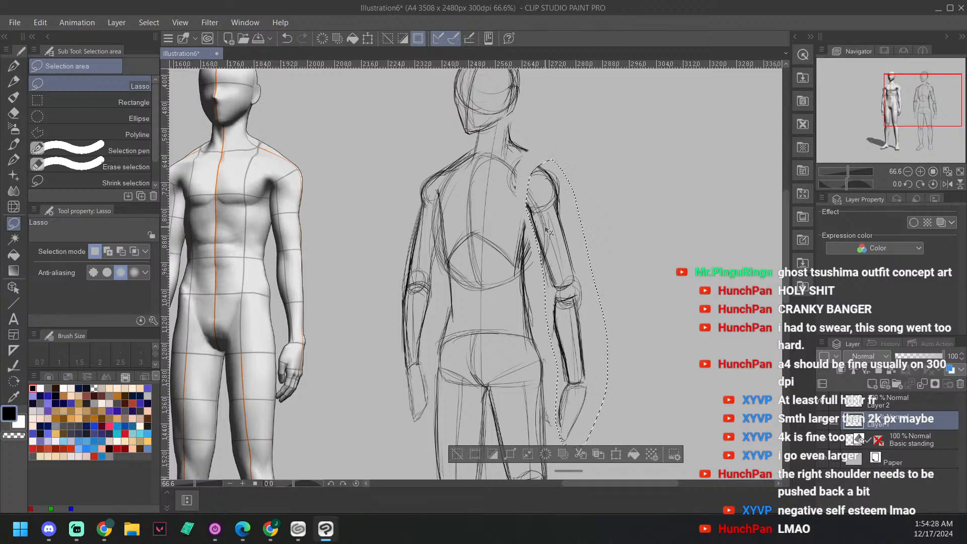
scroll(666, 128, up, 3)
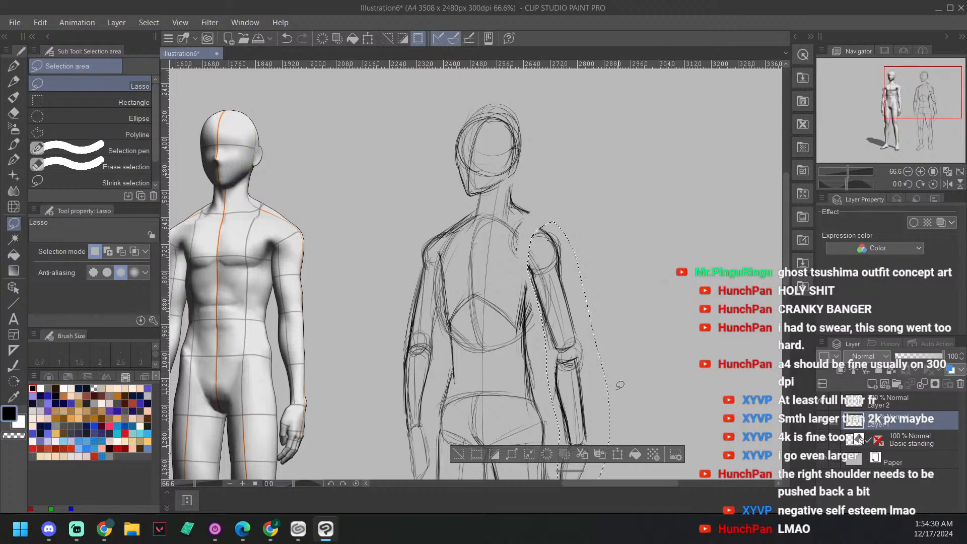
key(ctrl+d)
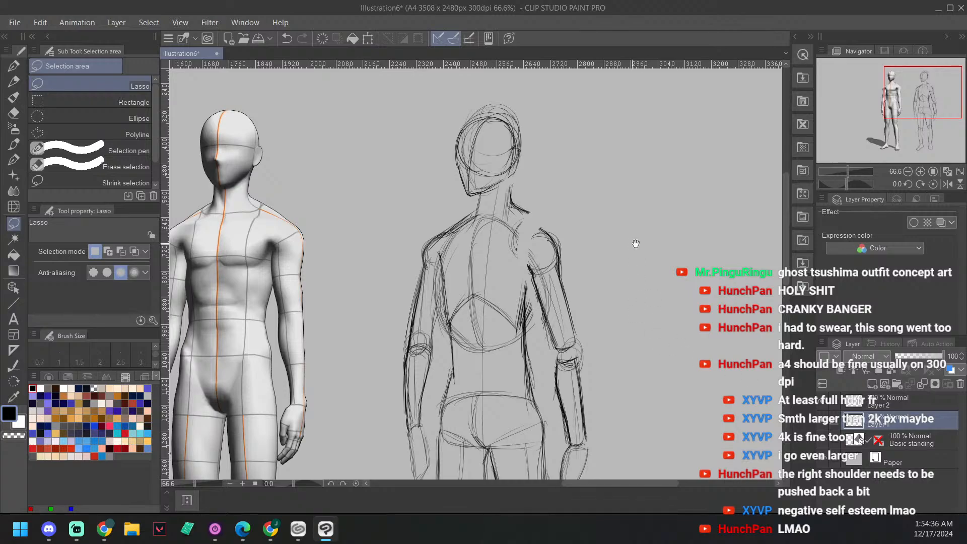
Step: Erase the loose ends of the neck-to-shoulder line beside the moved right arm
drag(637, 243, 671, 275)
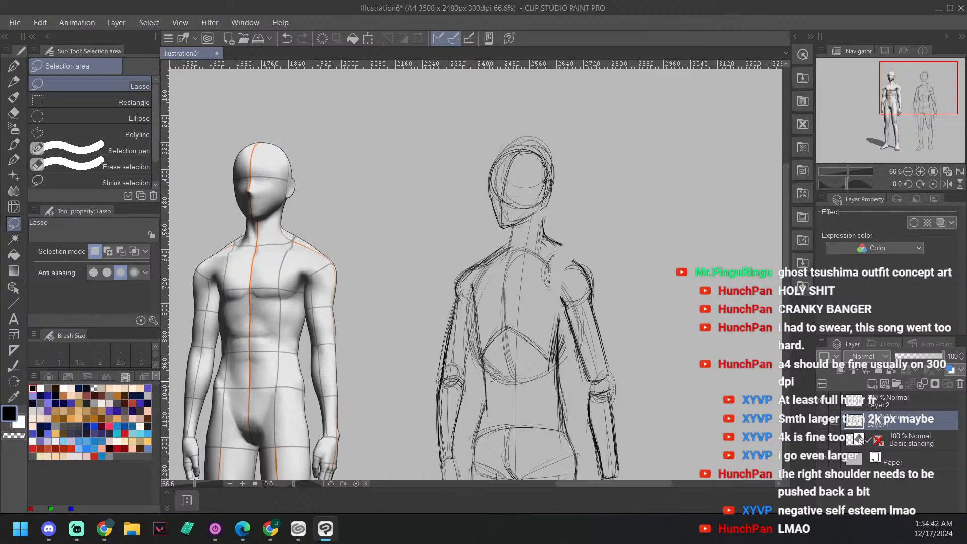
drag(647, 253, 635, 278)
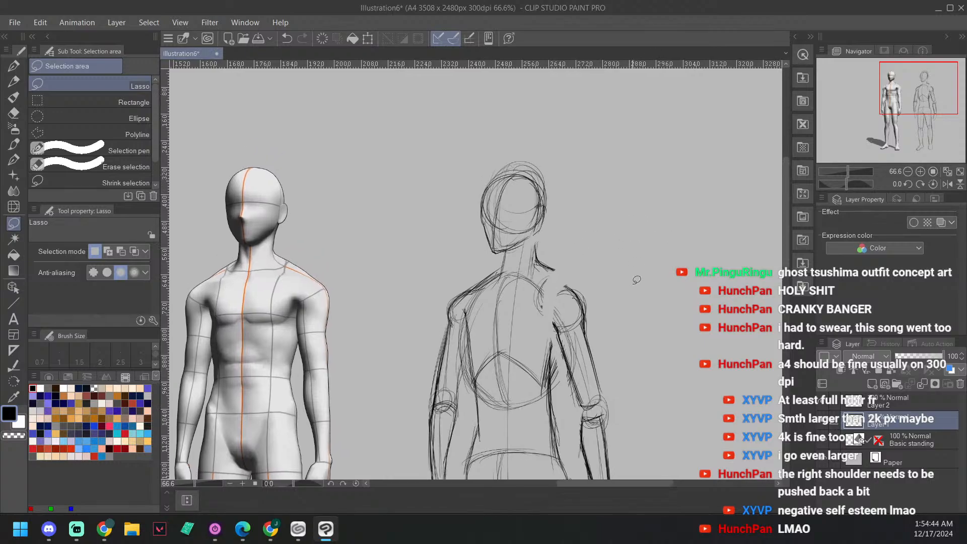
key(asciicircum)
key(asciicircum)
key(asciicircum)
key(asciicircum)
key(asciicircum)
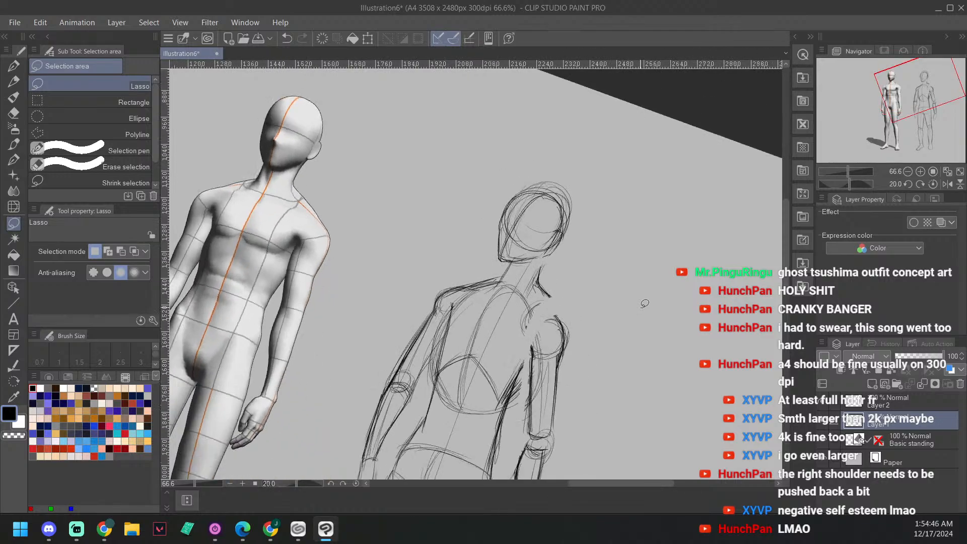
key(asciicircum)
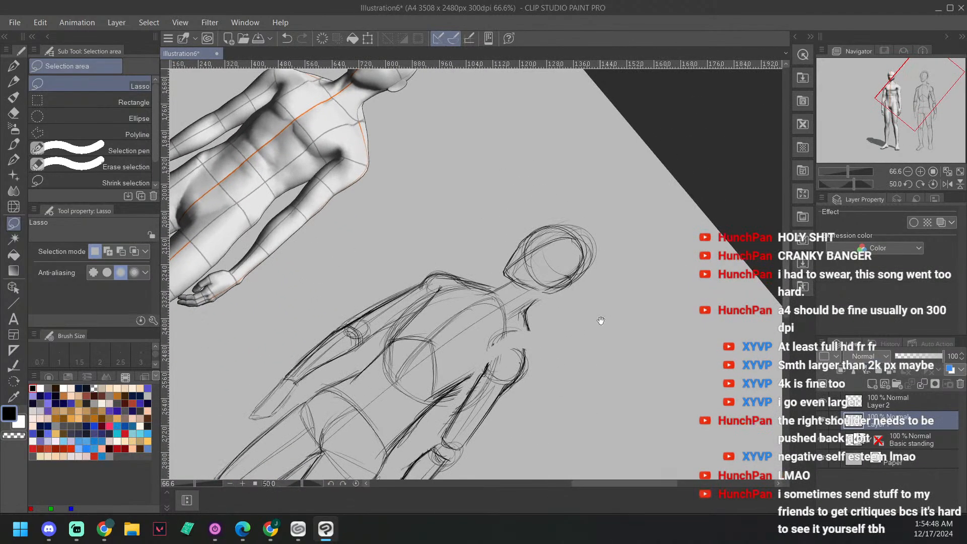
drag(603, 360, 606, 345)
scroll(540, 359, up, 1)
mouse_move(587, 296)
mouse_down()
mouse_move(586, 378)
mouse_move(525, 393)
mouse_move(525, 377)
mouse_move(523, 393)
mouse_up()
key(e)
drag(580, 382, 582, 362)
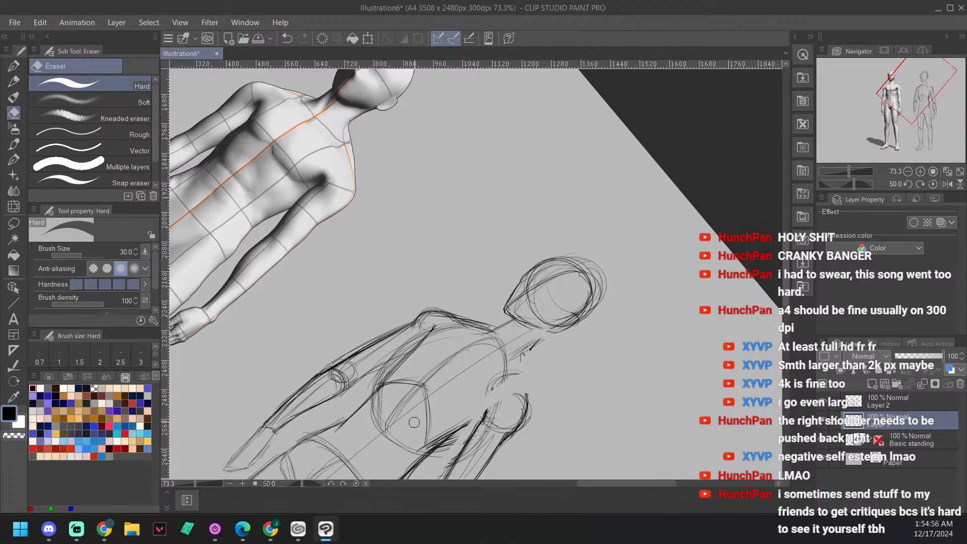
Step: Draw a curved line with the G-pen reconnecting the neck to the right shoulder and close the shoulder joint's contour
key(p)
mouse_move(461, 430)
mouse_down()
mouse_move(483, 417)
mouse_move(457, 437)
mouse_up()
mouse_move(492, 391)
mouse_down()
mouse_move(483, 411)
mouse_move(507, 388)
mouse_up()
drag(532, 348, 526, 397)
mouse_move(521, 359)
mouse_down()
mouse_move(533, 348)
mouse_move(524, 396)
mouse_move(530, 351)
mouse_up()
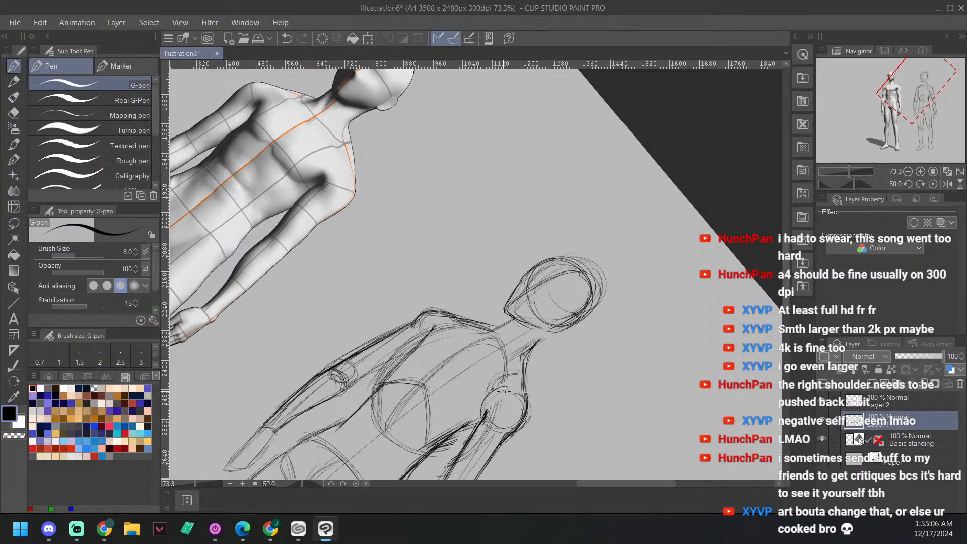
Step: Add darker strokes along the inner side of the right shoulder joint and at the base of the neck
drag(567, 323, 581, 306)
drag(507, 370, 497, 400)
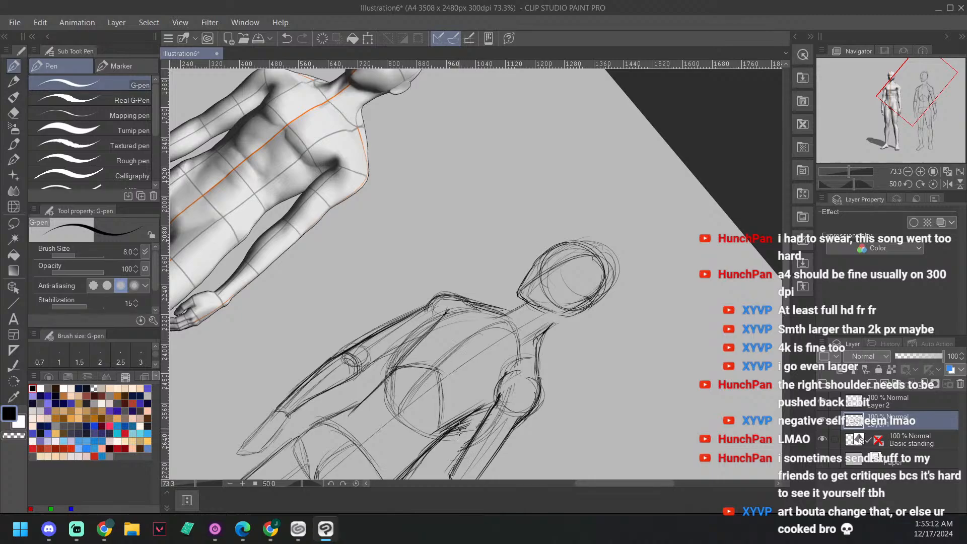
drag(437, 437, 472, 433)
drag(572, 326, 635, 314)
drag(635, 272, 625, 306)
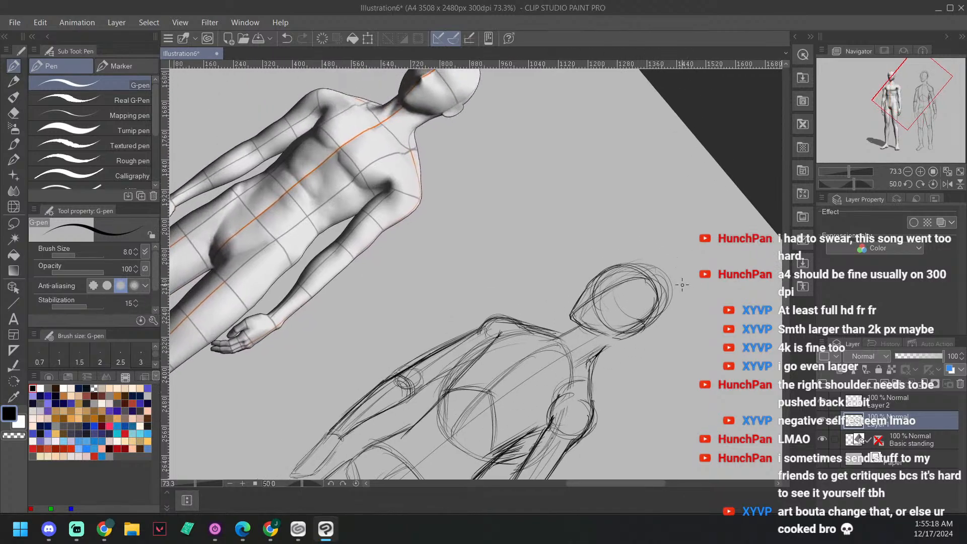
Step: Lasso the whole right arm of the sketch, from the top of the shoulder to the fingertips
key(minus)
key(minus)
key(minus)
key(minus)
key(minus)
key(minus)
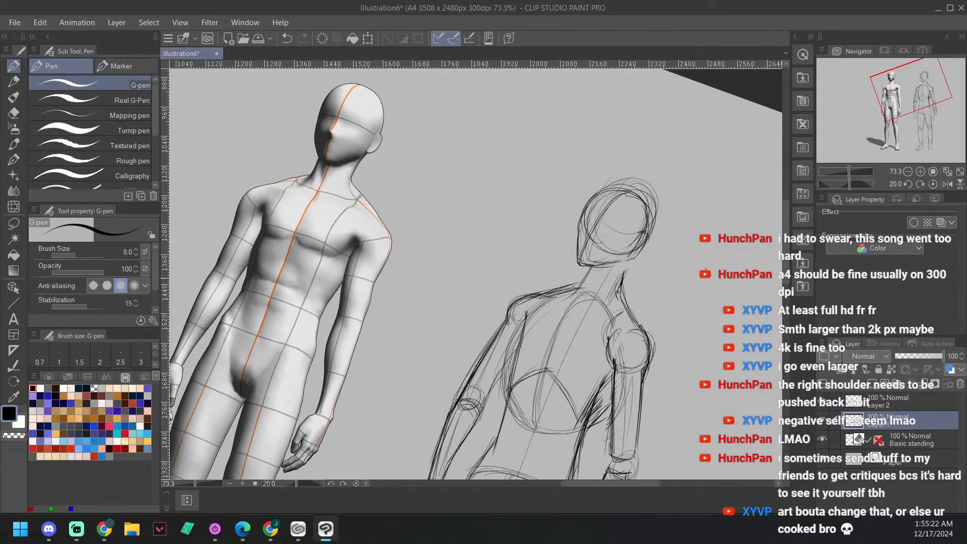
drag(670, 322, 657, 254)
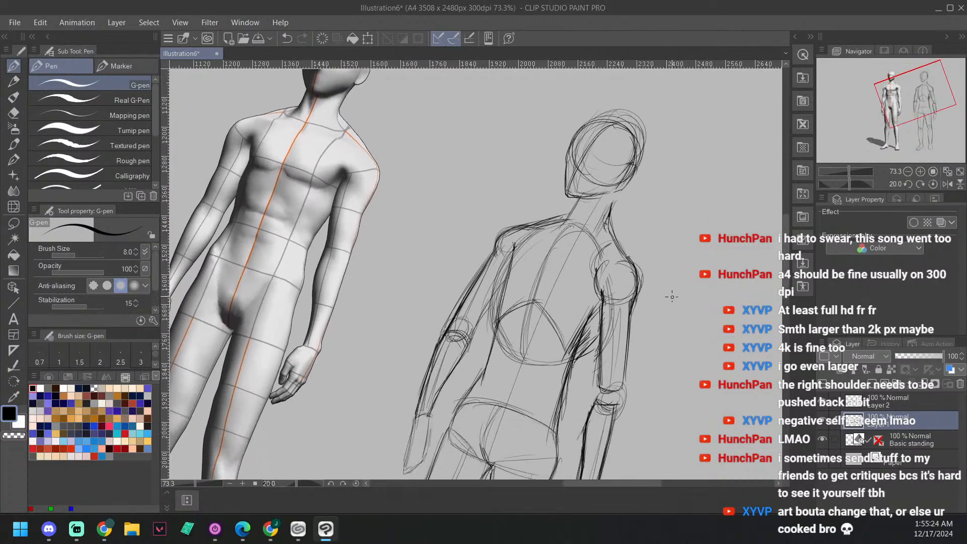
key(minus)
key(minus)
key(minus)
key(minus)
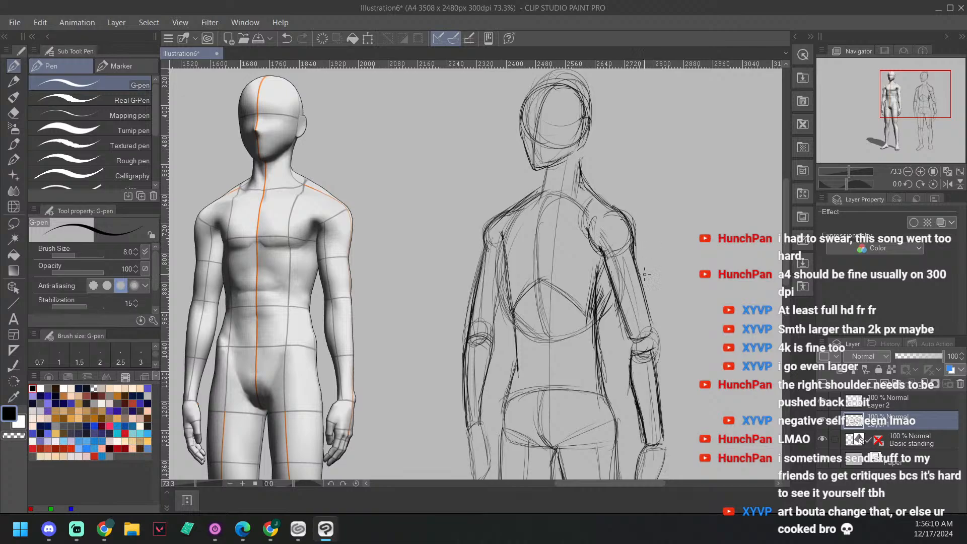
drag(695, 265, 621, 243)
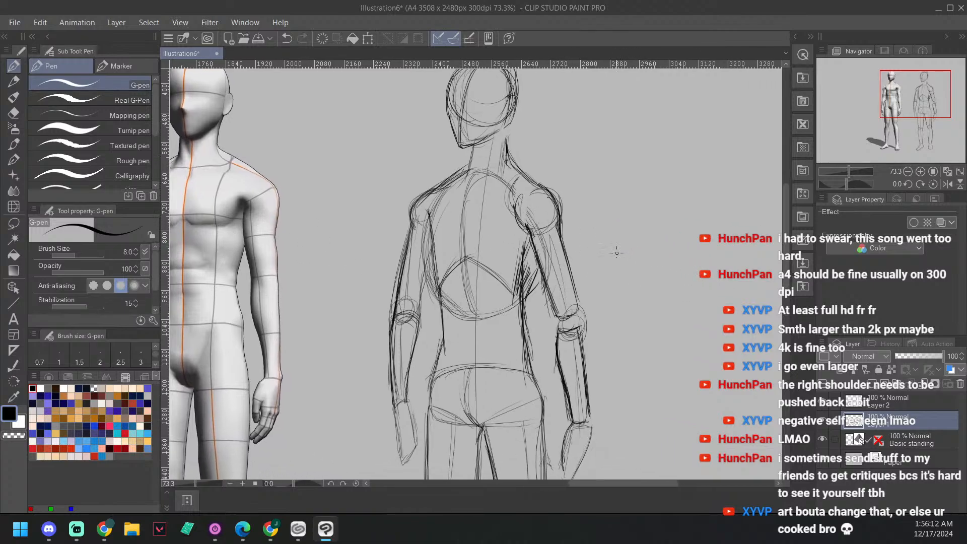
click(14, 222)
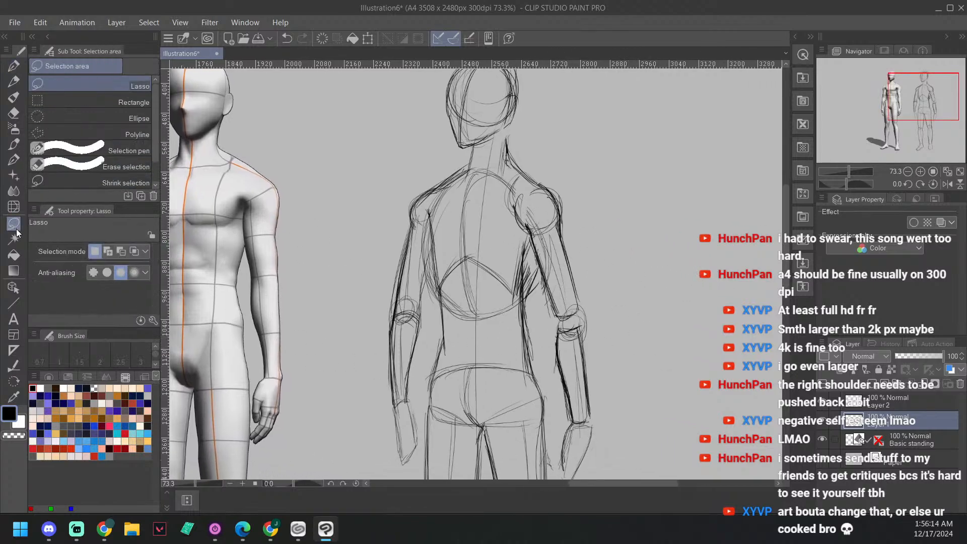
drag(637, 321, 622, 238)
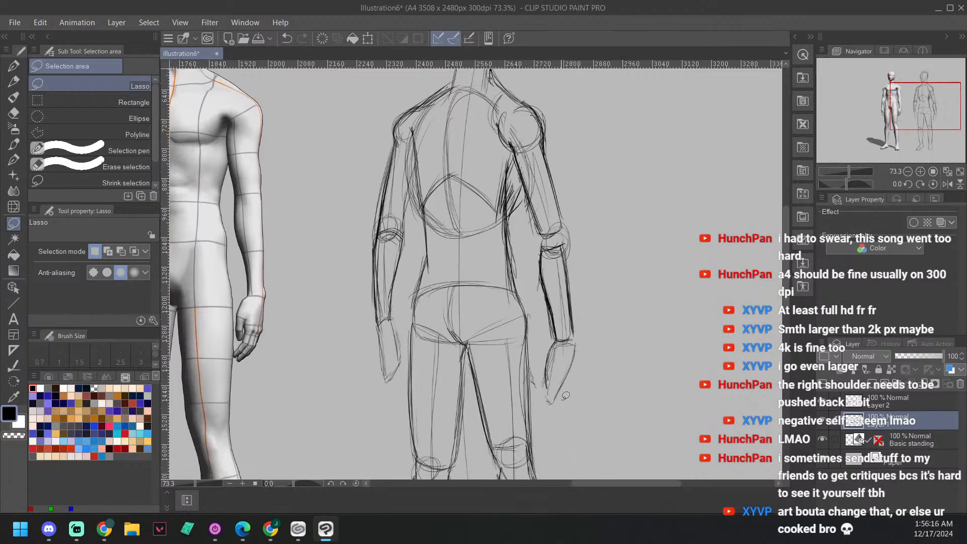
mouse_move(561, 409)
mouse_down()
mouse_move(543, 390)
mouse_move(523, 180)
mouse_move(497, 113)
mouse_move(528, 80)
mouse_move(583, 146)
mouse_move(602, 298)
mouse_move(577, 387)
mouse_up()
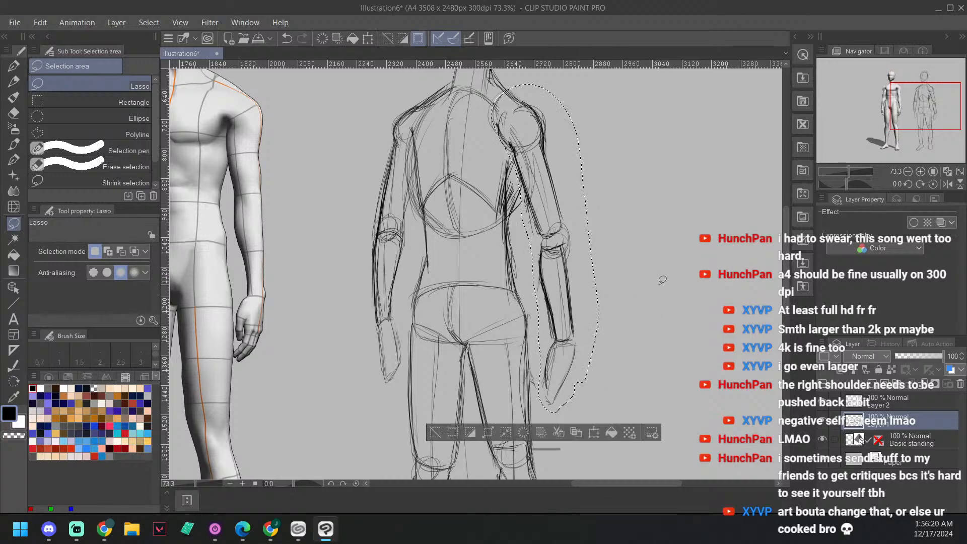
Step: Transform the selected right arm by shifting it outward, shortening it and rotating the hand toward the body, and save the drawing
drag(624, 347, 629, 366)
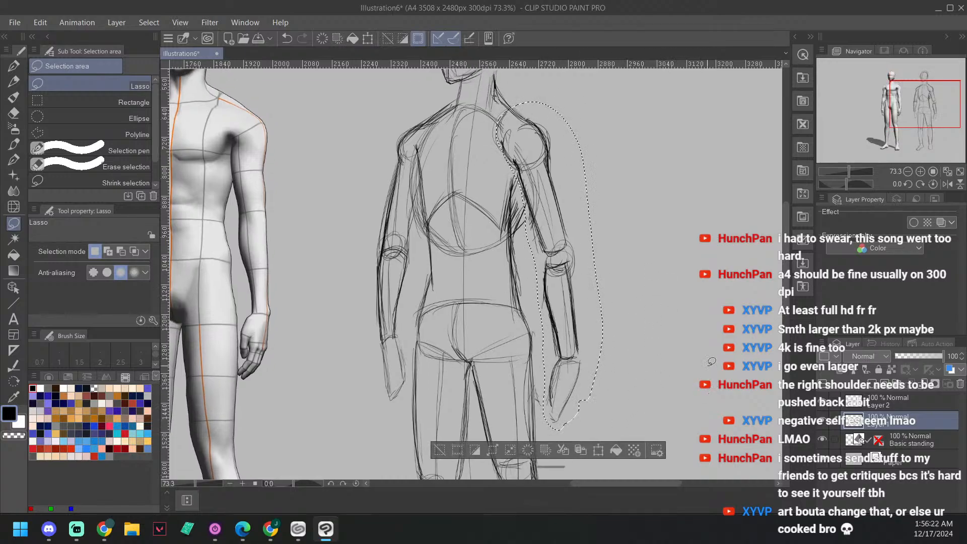
key(ctrl+t)
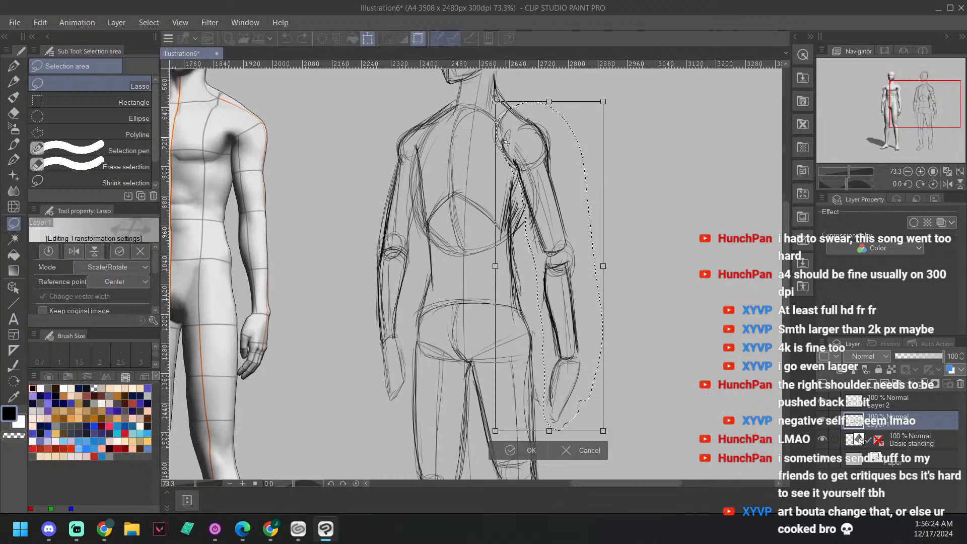
drag(550, 164, 562, 169)
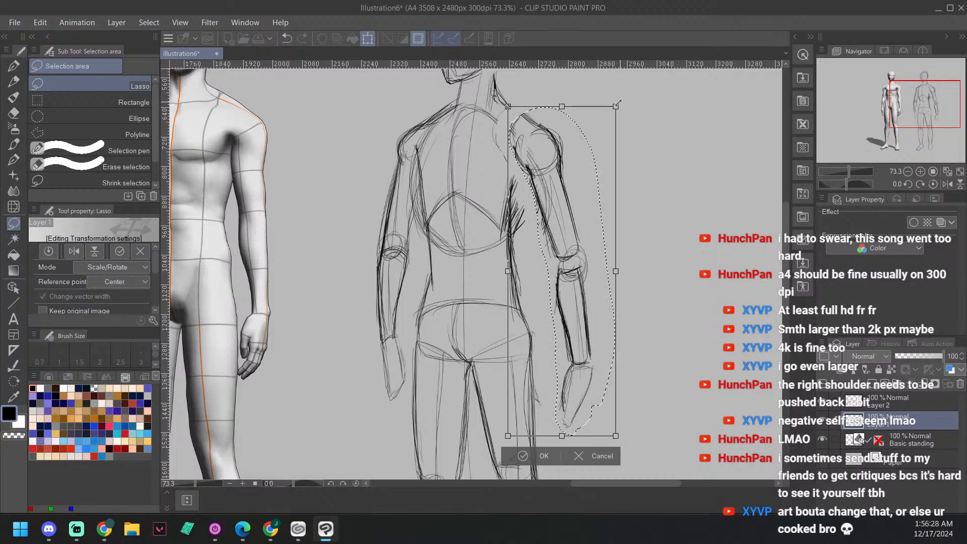
drag(629, 102, 629, 107)
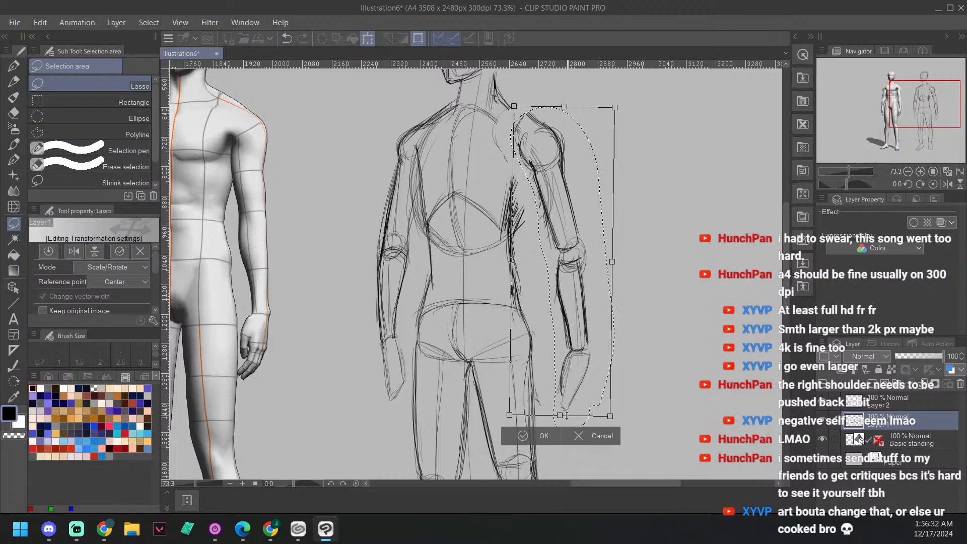
mouse_move(567, 435)
mouse_down()
mouse_move(567, 412)
mouse_move(606, 420)
mouse_up()
mouse_move(565, 251)
mouse_down()
mouse_move(555, 258)
mouse_move(565, 263)
mouse_up()
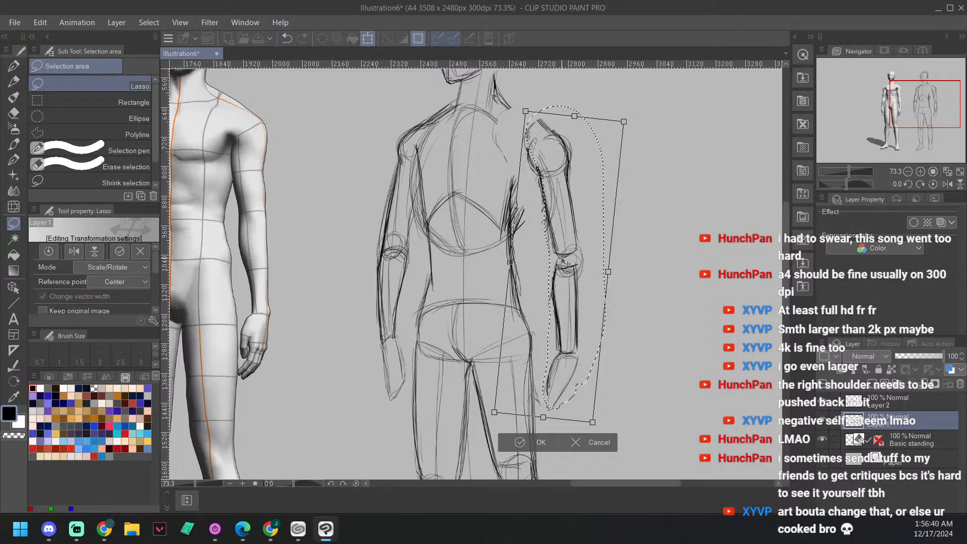
drag(633, 121, 630, 121)
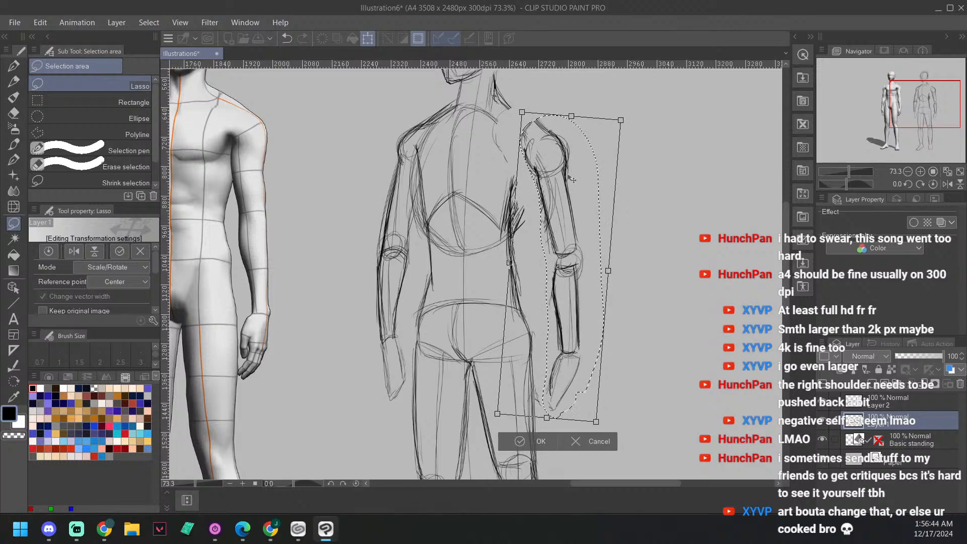
drag(565, 180, 558, 176)
click(523, 436)
key(ctrl+s)
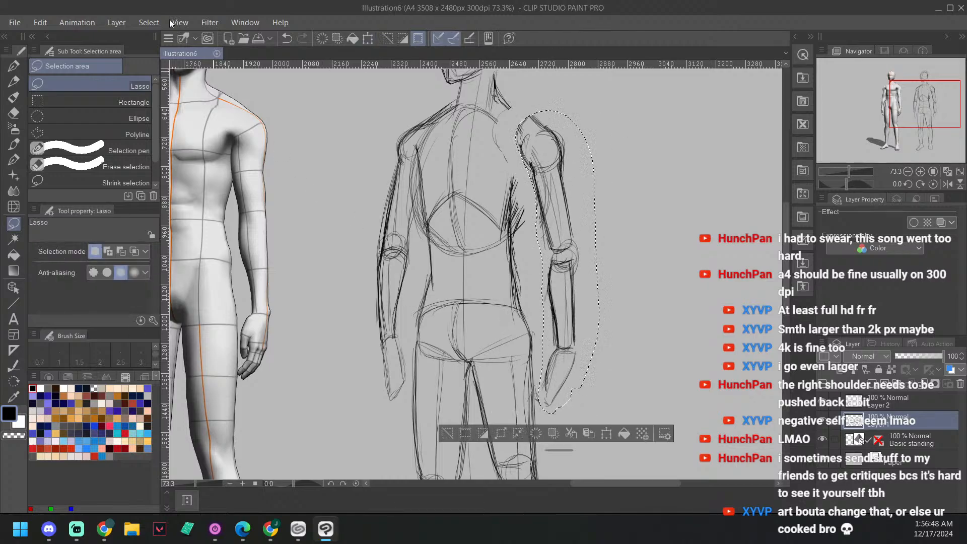
Step: Open the recent drawing petrg2 to view it
click(17, 27)
mouse_move(68, 82)
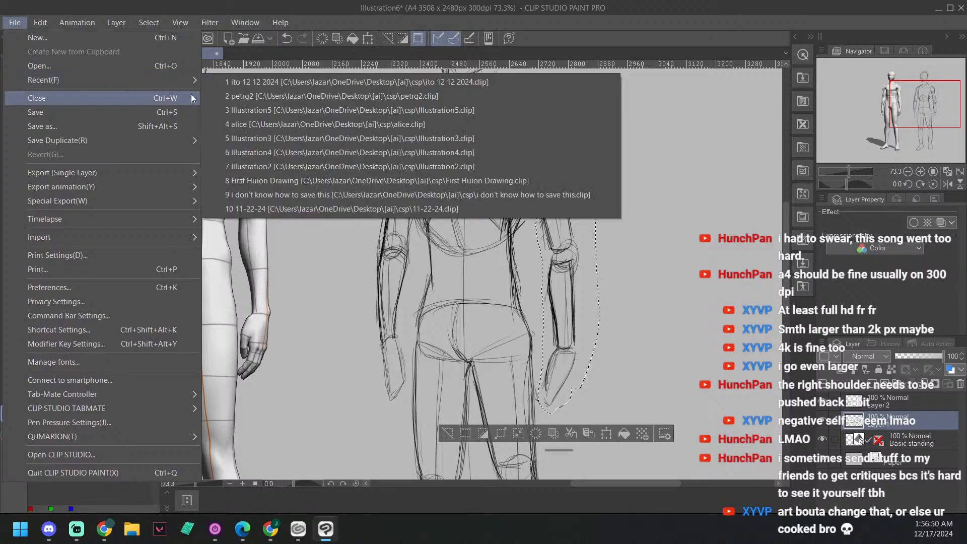
click(224, 91)
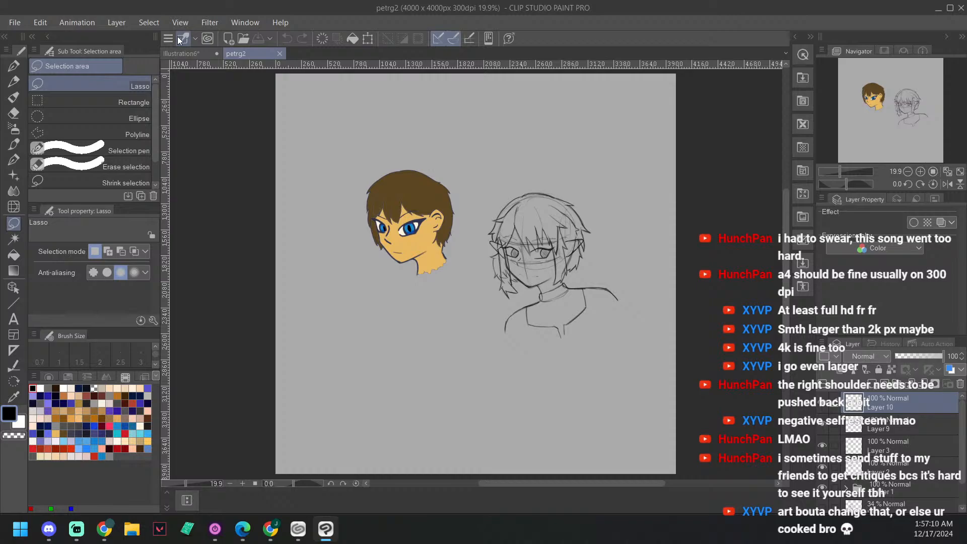
Step: Open the older drawing Petrified Ghoul from disk to view it
click(19, 22)
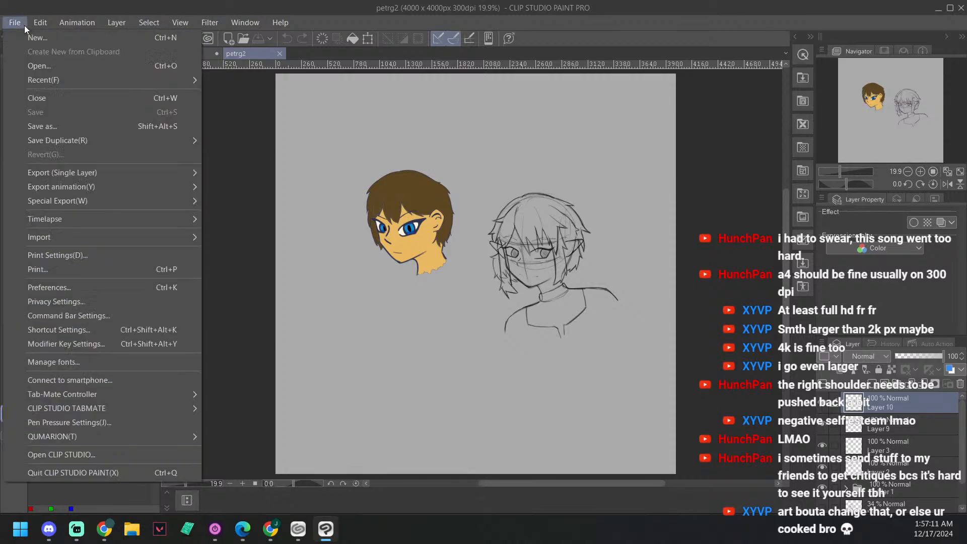
click(47, 66)
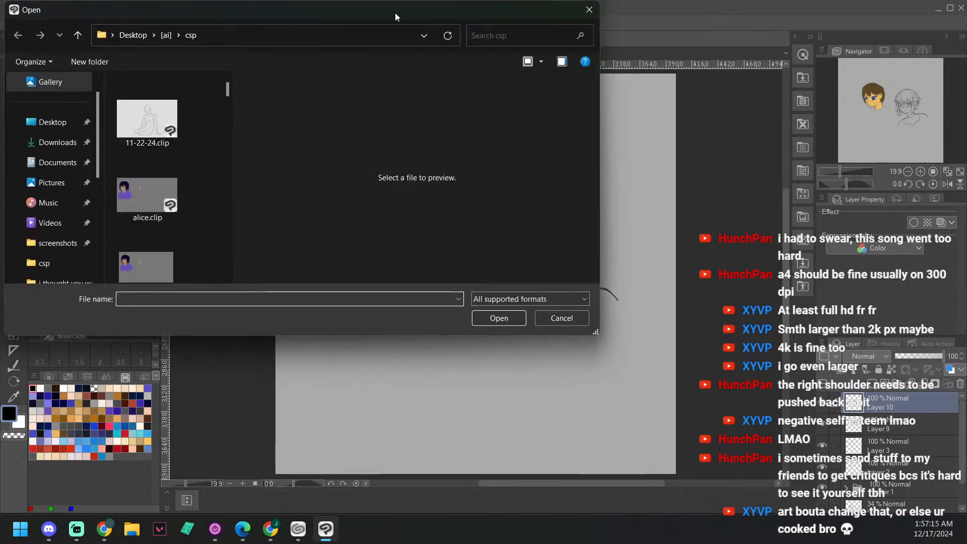
drag(393, 12, 966, 212)
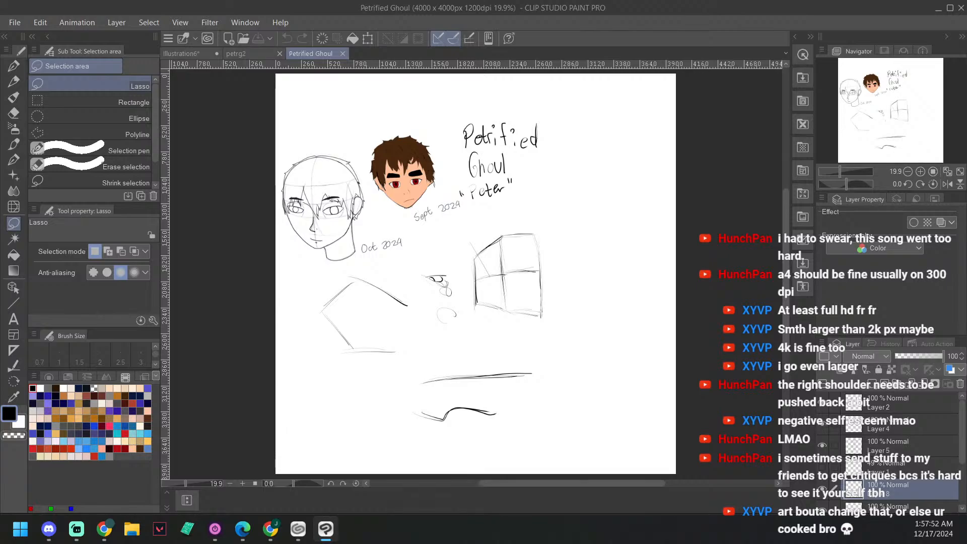
Step: View the petrg2 and Petrified Ghoul drawings once more and return to the Illustration6 canvas
click(262, 55)
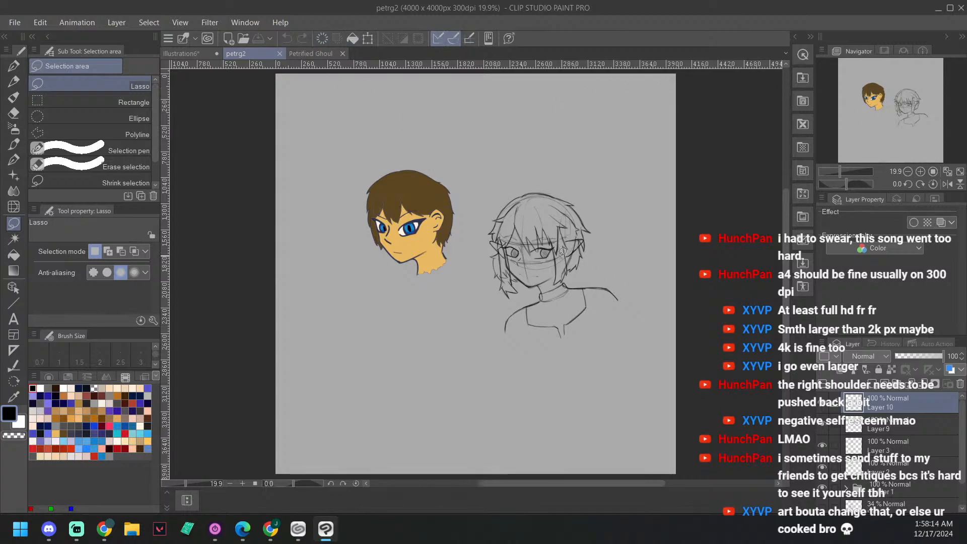
click(311, 53)
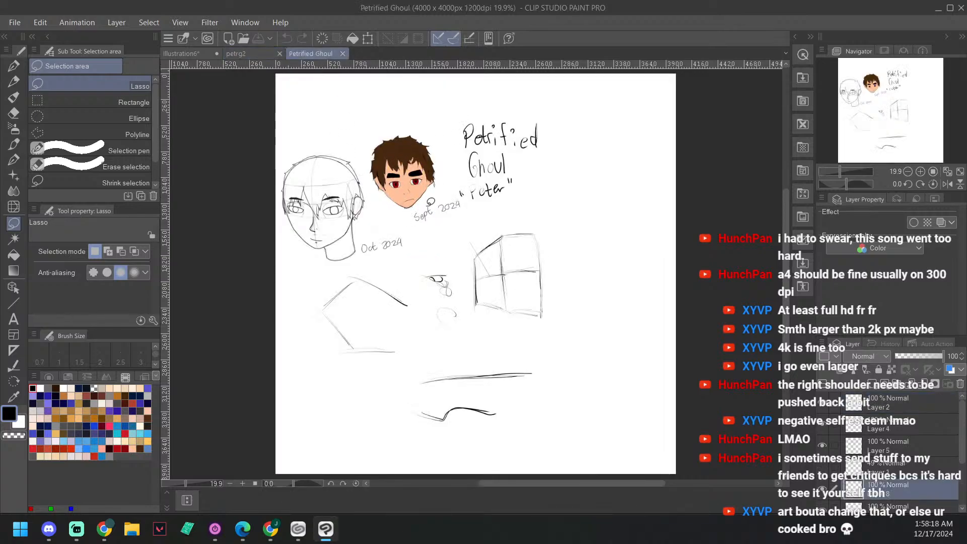
click(186, 54)
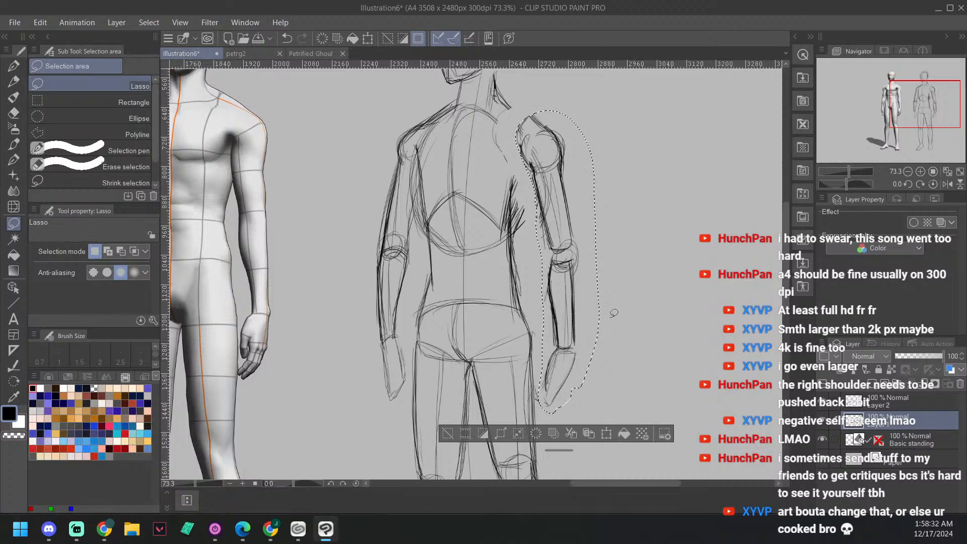
Step: Clear the lasso selection around the sketch's right arm
drag(568, 285, 562, 285)
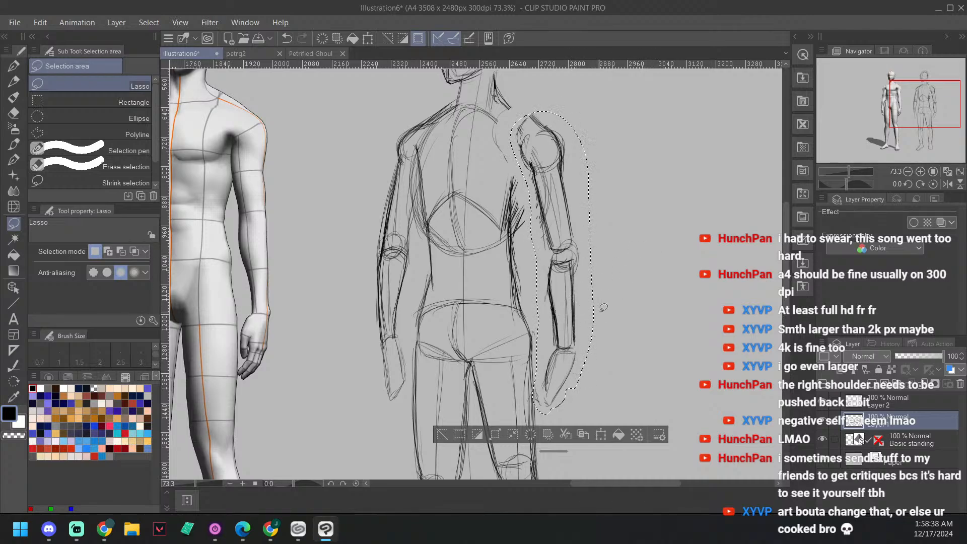
key(ctrl+d)
scroll(606, 272, up, 2)
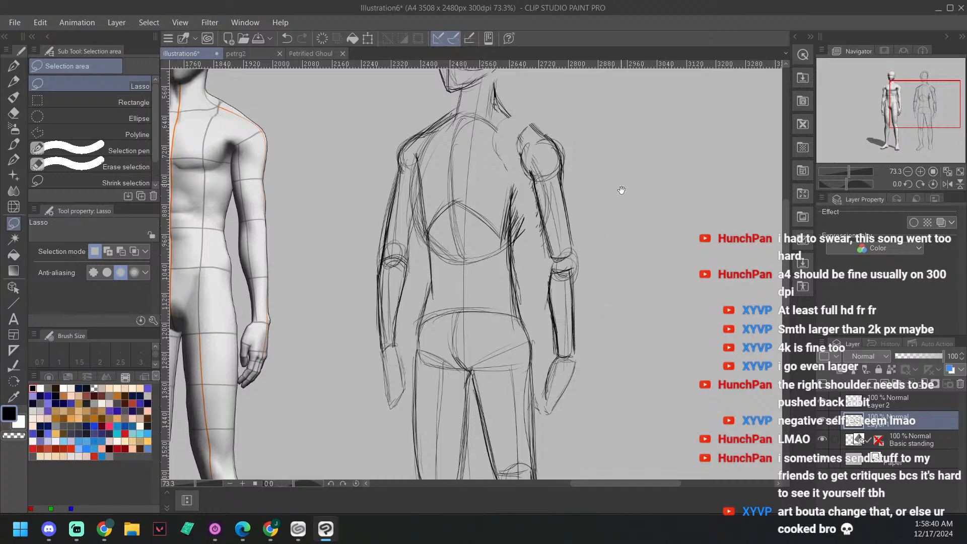
drag(639, 230, 675, 237)
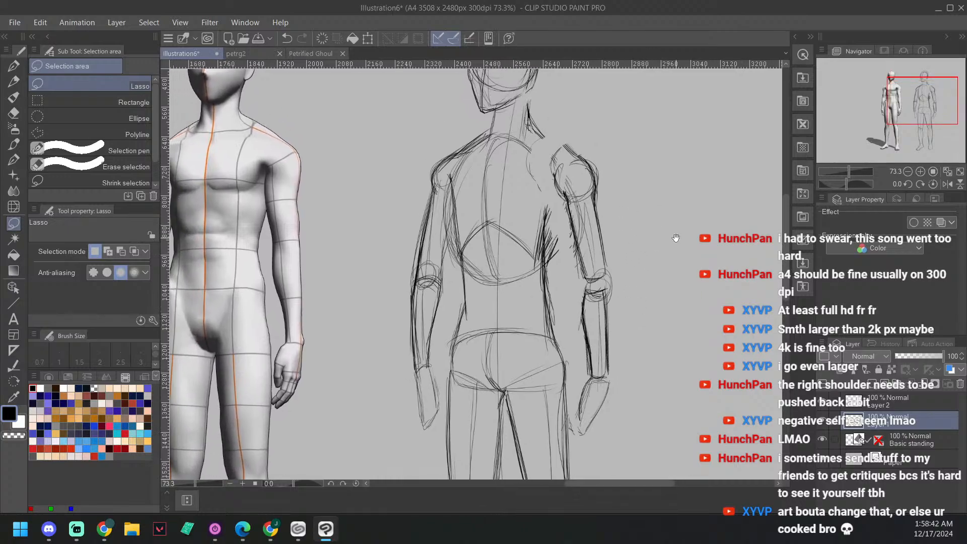
Step: Draw the right shoulder line on Layer 1 with the G-pen, joining the neck to the relocated arm
key(p)
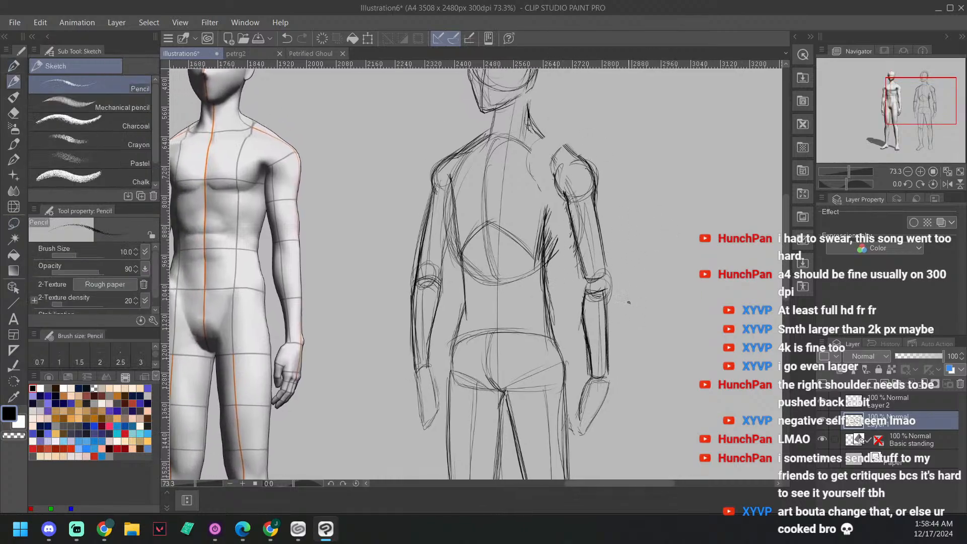
key(p)
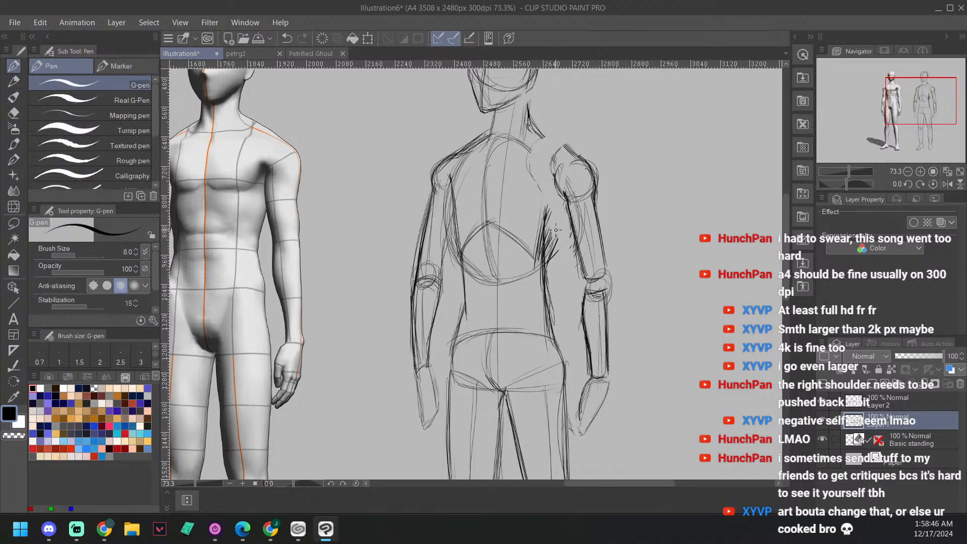
drag(626, 158, 653, 170)
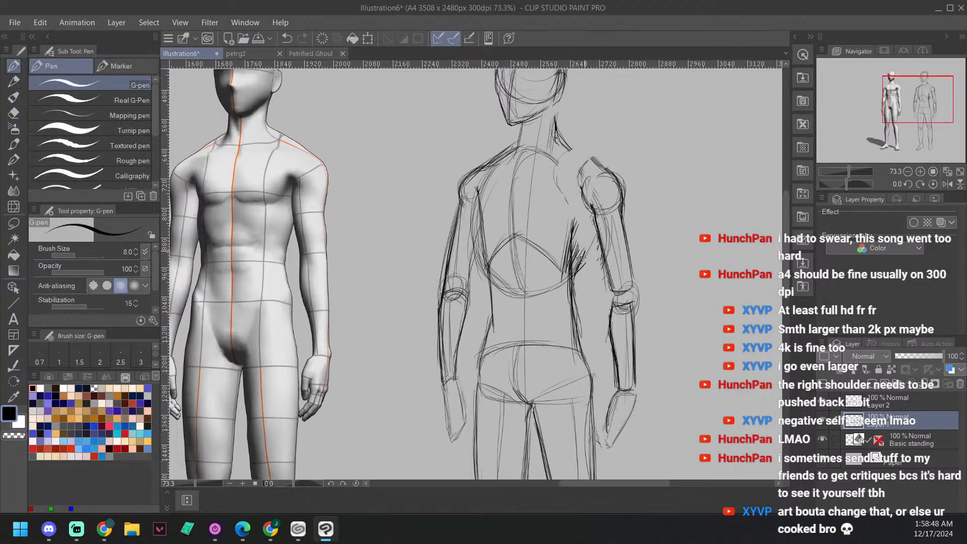
mouse_move(576, 270)
mouse_down()
mouse_move(595, 223)
mouse_move(574, 270)
mouse_up()
drag(672, 246, 666, 265)
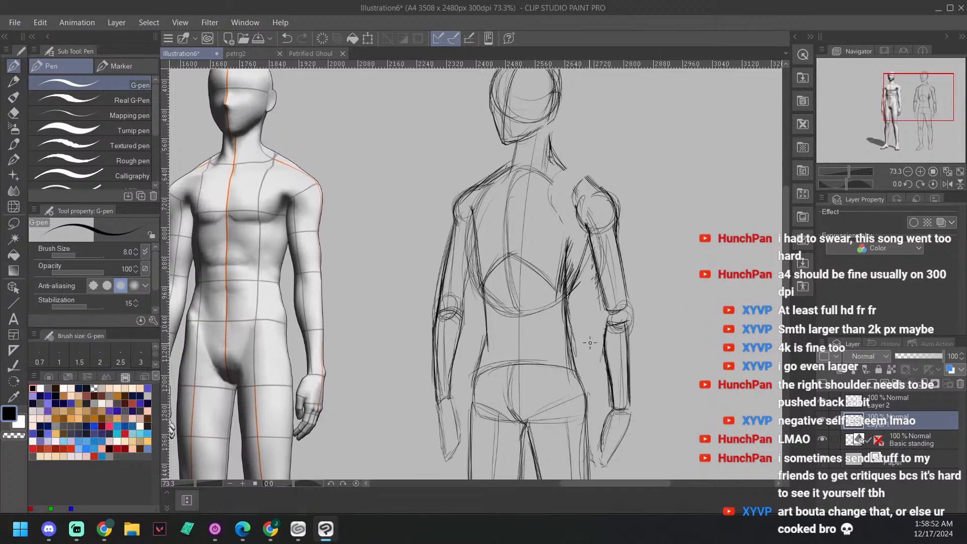
mouse_move(579, 346)
mouse_down()
mouse_move(584, 386)
mouse_move(571, 323)
mouse_move(581, 287)
mouse_up()
mouse_move(566, 163)
mouse_down()
mouse_move(597, 185)
mouse_move(566, 267)
mouse_up()
drag(586, 227, 578, 245)
scroll(665, 253, down, 1)
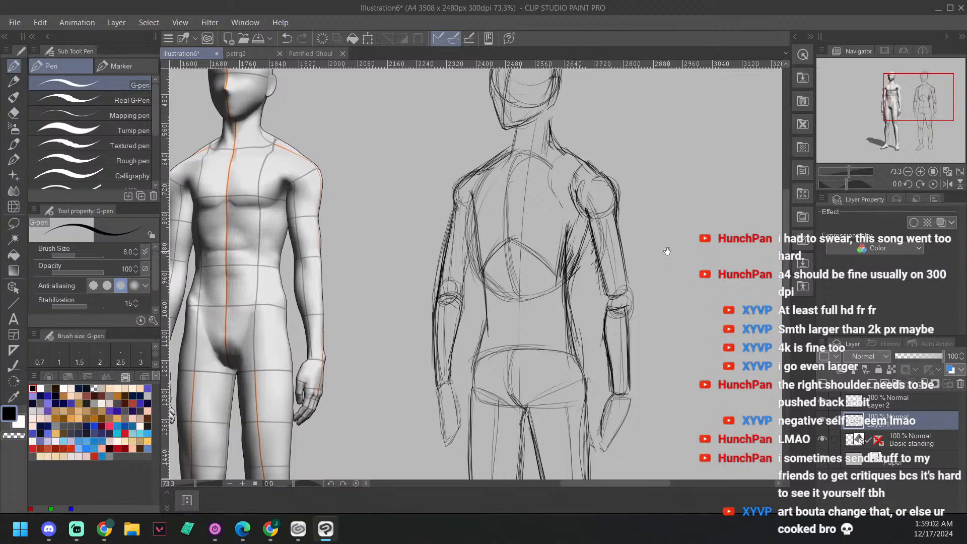
key(asciicircum)
key(minus)
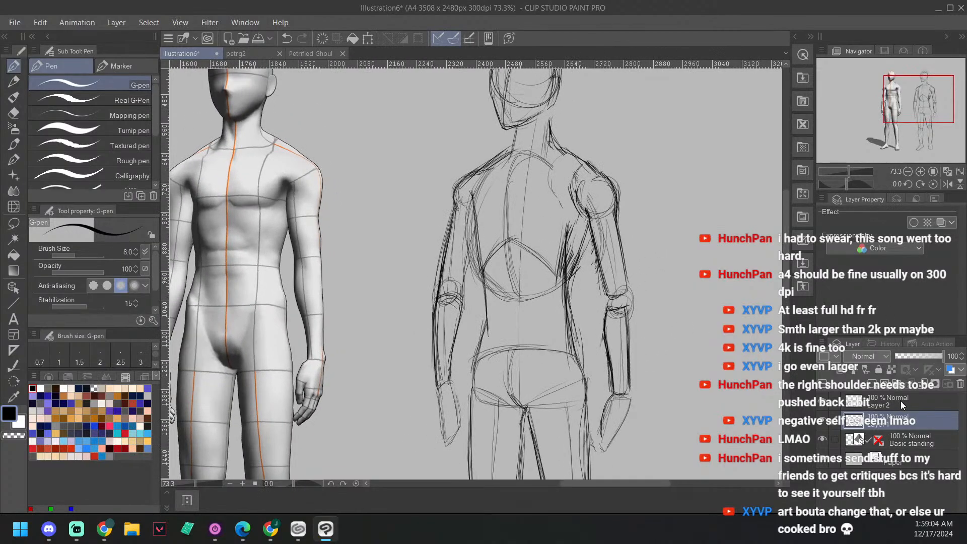
Step: Lower Layer 1's opacity to 57% and make Layer 2 the active layer
drag(935, 361, 925, 361)
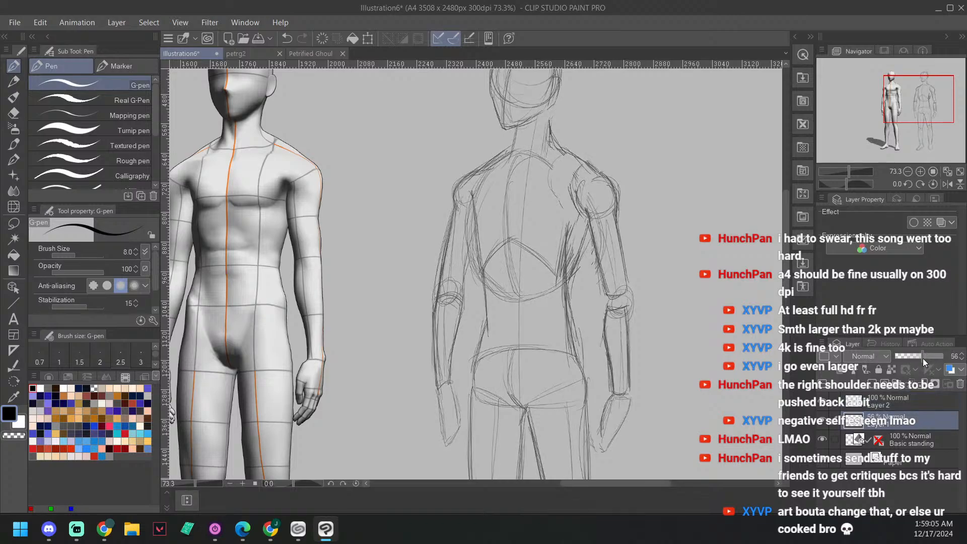
click(908, 396)
click(822, 422)
click(822, 422)
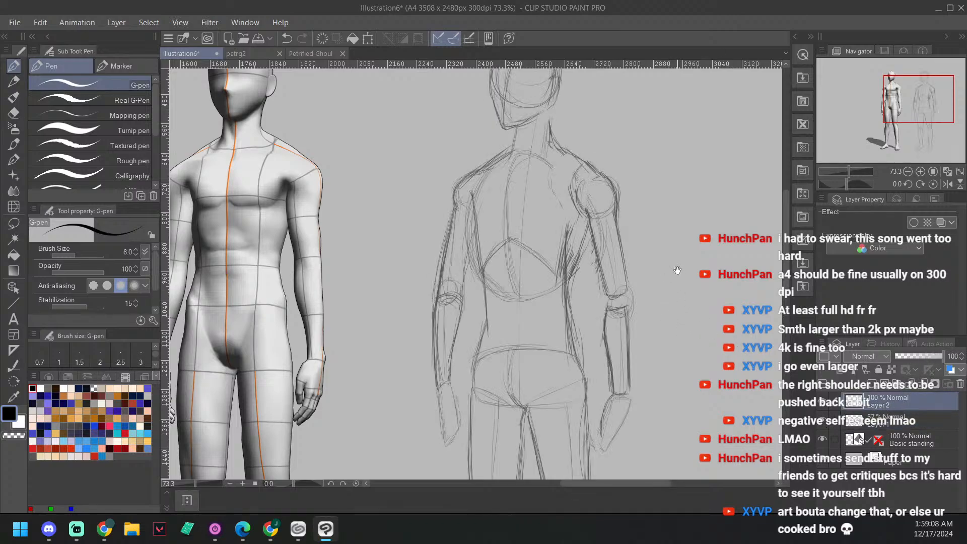
Step: Switch to the sketcher airbrush for drawing over the faded body sketch
drag(677, 270, 650, 239)
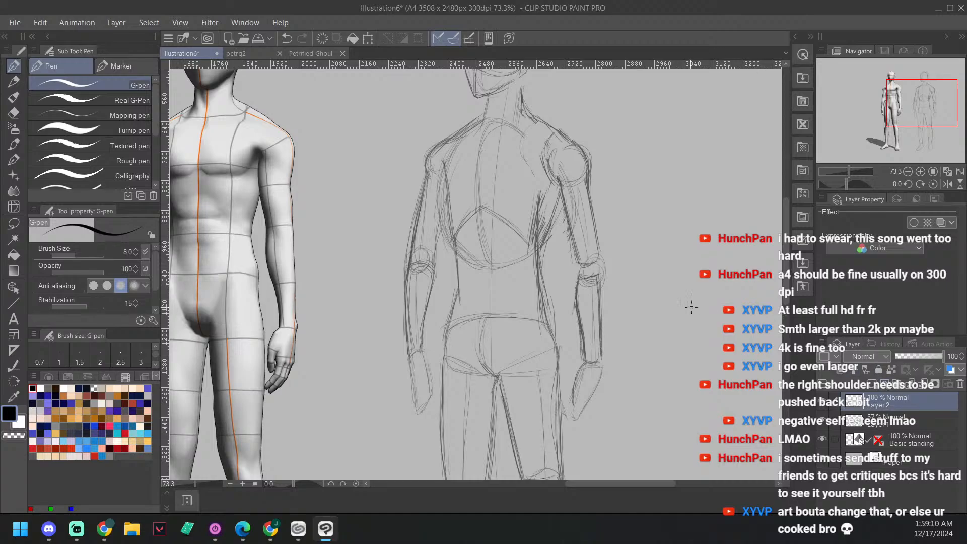
key(b)
drag(670, 258, 665, 264)
key(b)
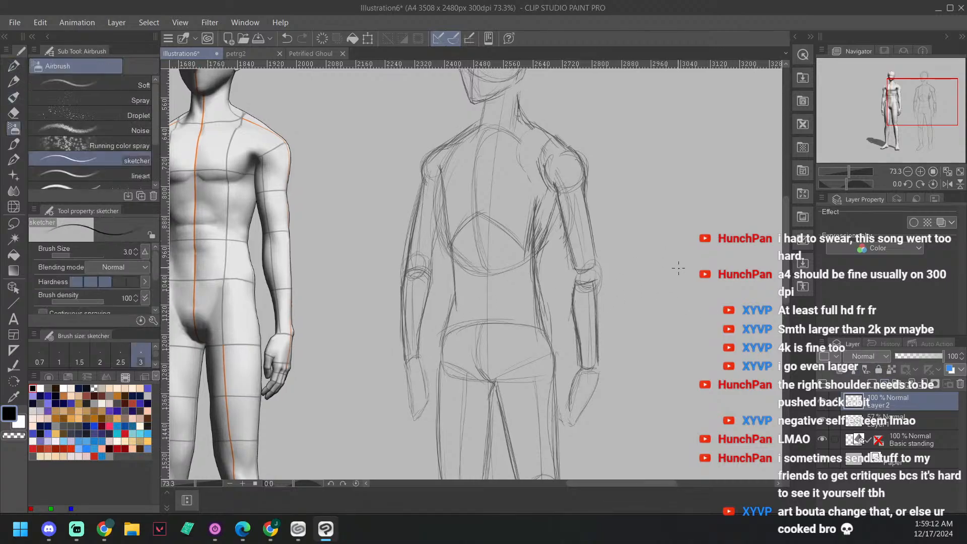
scroll(527, 217, down, 3)
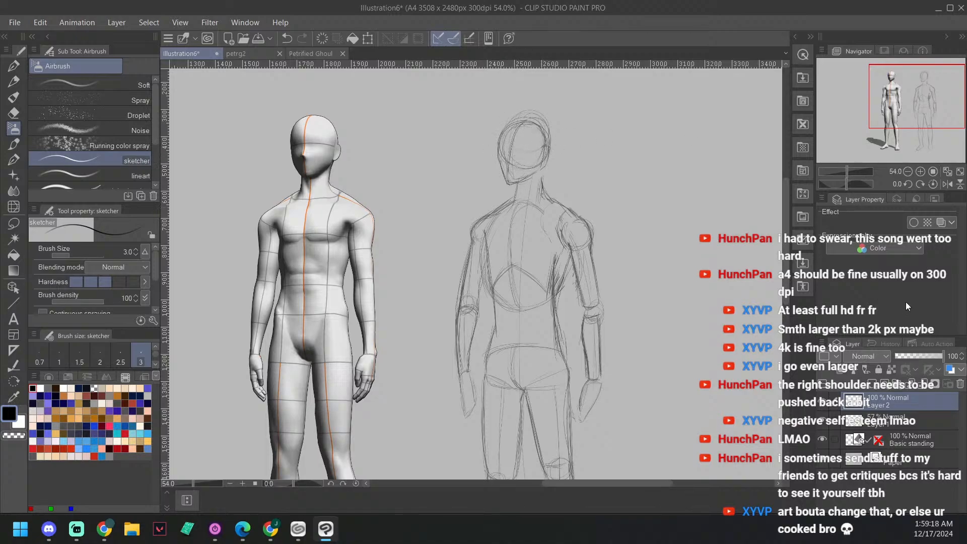
Step: Try sketching the head's outline on Layer 2 with the sketcher brush at size 3
mouse_move(516, 126)
mouse_down()
mouse_move(517, 161)
mouse_move(537, 140)
mouse_move(522, 164)
mouse_up()
key(ctrl+z)
mouse_move(508, 153)
mouse_down()
mouse_move(513, 131)
mouse_move(542, 139)
mouse_move(548, 153)
mouse_move(545, 130)
mouse_up()
key(ctrl+z)
key(ctrl+z)
Step: Set the sketcher brush size to 8
click(132, 250)
text(8)
key(Return)
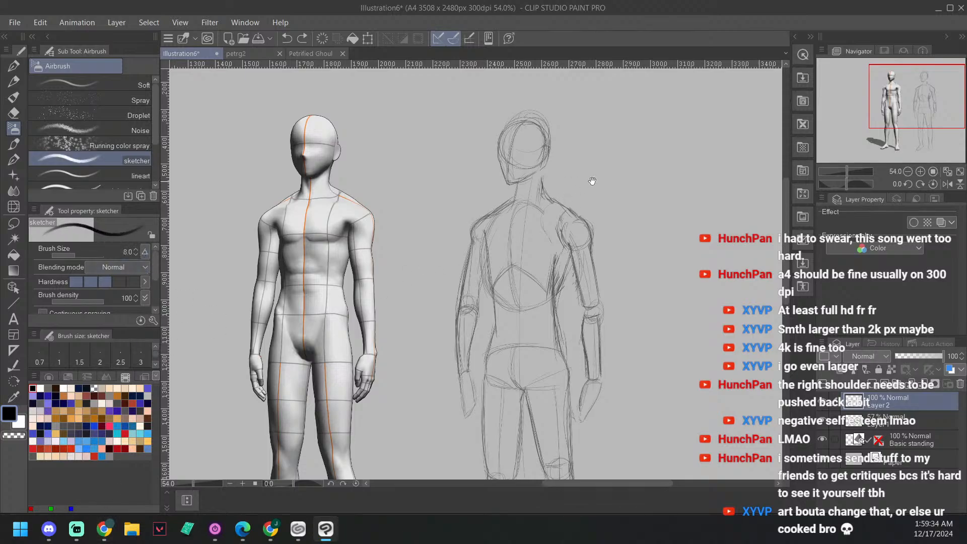
Step: Draw the head's circle and the curved centre line of the face on Layer 2, following the faded sketch
drag(581, 186, 566, 192)
scroll(565, 193, up, 1)
mouse_move(521, 146)
mouse_down()
mouse_move(525, 155)
mouse_move(546, 143)
mouse_up()
mouse_move(510, 173)
mouse_down()
mouse_move(522, 176)
mouse_move(543, 134)
mouse_move(549, 155)
mouse_move(560, 122)
mouse_up()
key(ctrl+z)
mouse_move(501, 184)
mouse_down()
mouse_move(503, 135)
mouse_move(515, 118)
mouse_up()
mouse_move(514, 119)
mouse_down()
mouse_move(500, 185)
mouse_move(498, 145)
mouse_move(513, 121)
mouse_move(501, 182)
mouse_up()
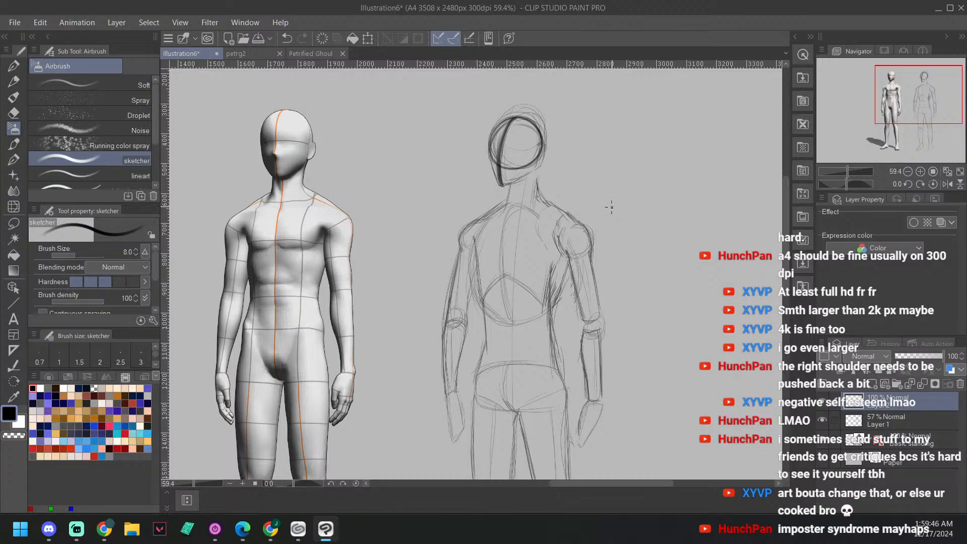
Step: Draw the side of the face down to the chin and the start of the jaw on Layer 2
drag(621, 181, 624, 158)
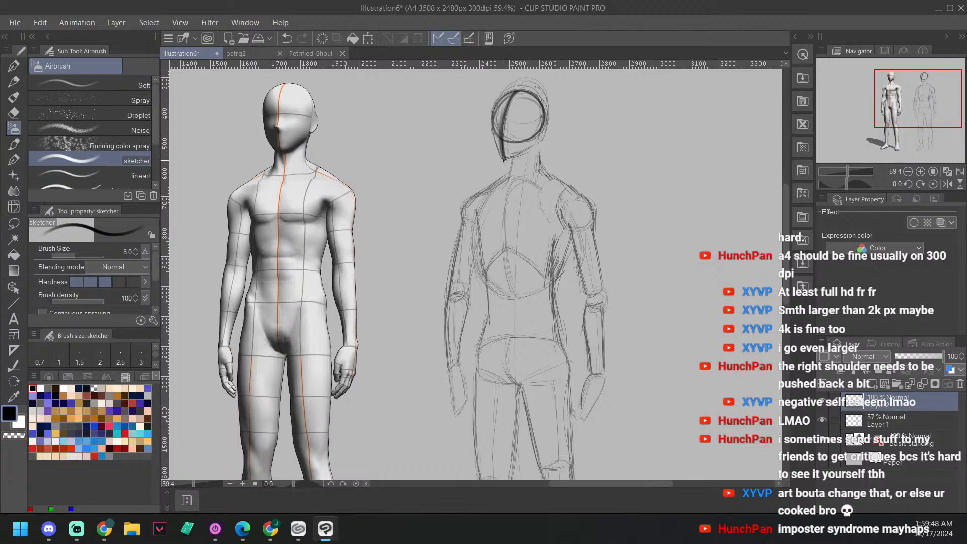
mouse_move(503, 158)
mouse_down()
mouse_move(523, 150)
mouse_move(503, 159)
mouse_up()
drag(492, 116, 494, 135)
scroll(610, 142, up, 3)
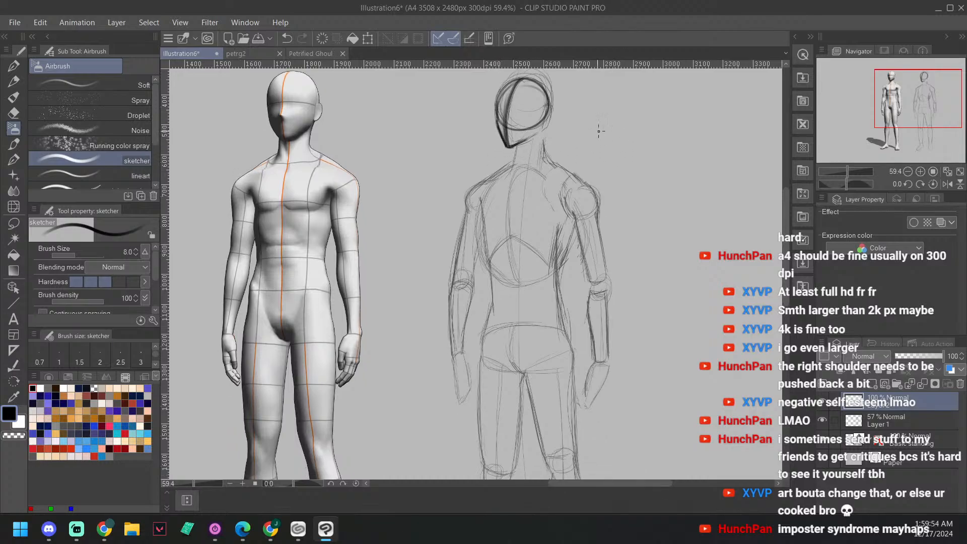
key(ctrl+z)
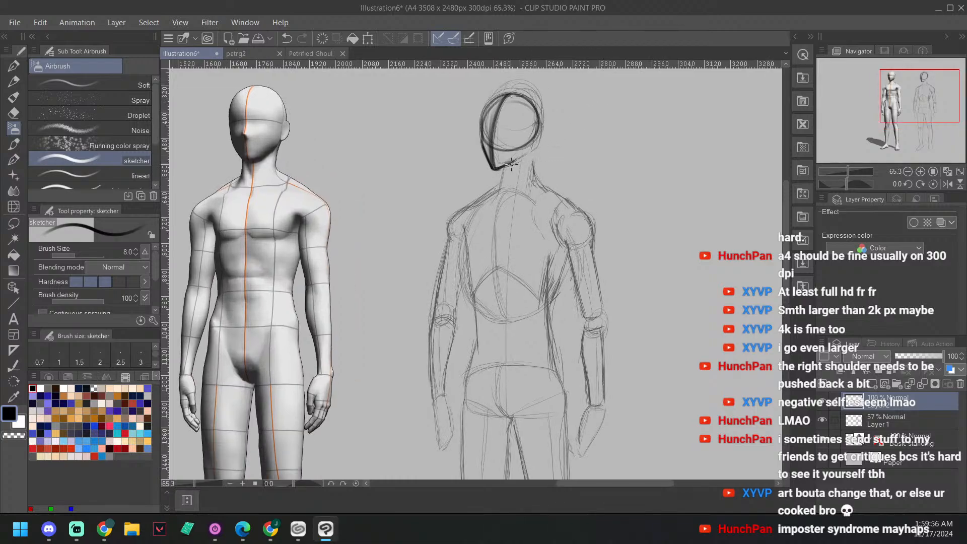
drag(565, 102, 566, 111)
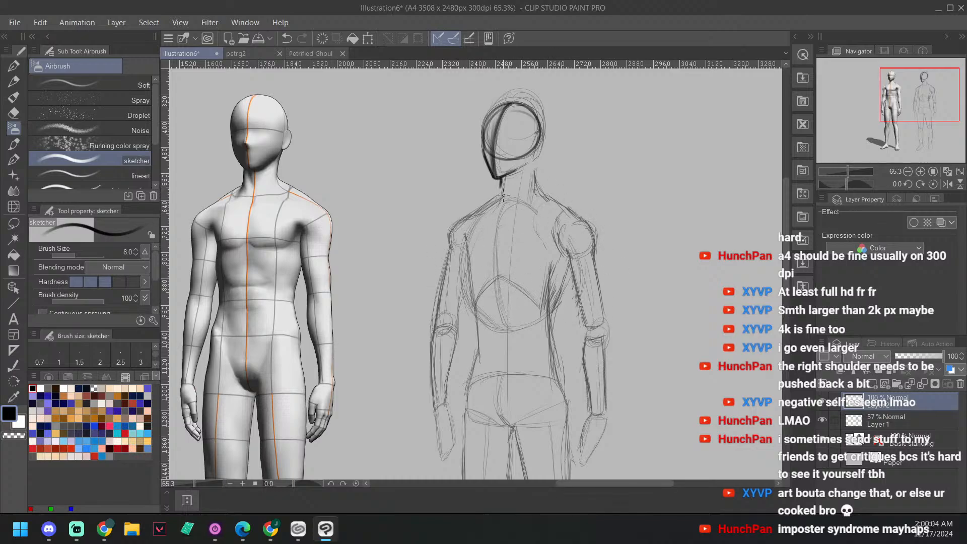
Step: Draw the front and back lines of the neck and reinforce the head's outline
drag(501, 180, 496, 205)
mouse_move(534, 162)
mouse_down()
mouse_move(532, 189)
mouse_move(541, 135)
mouse_up()
mouse_move(483, 151)
mouse_down()
mouse_move(488, 118)
mouse_move(506, 104)
mouse_move(530, 107)
mouse_move(542, 134)
mouse_move(537, 155)
mouse_up()
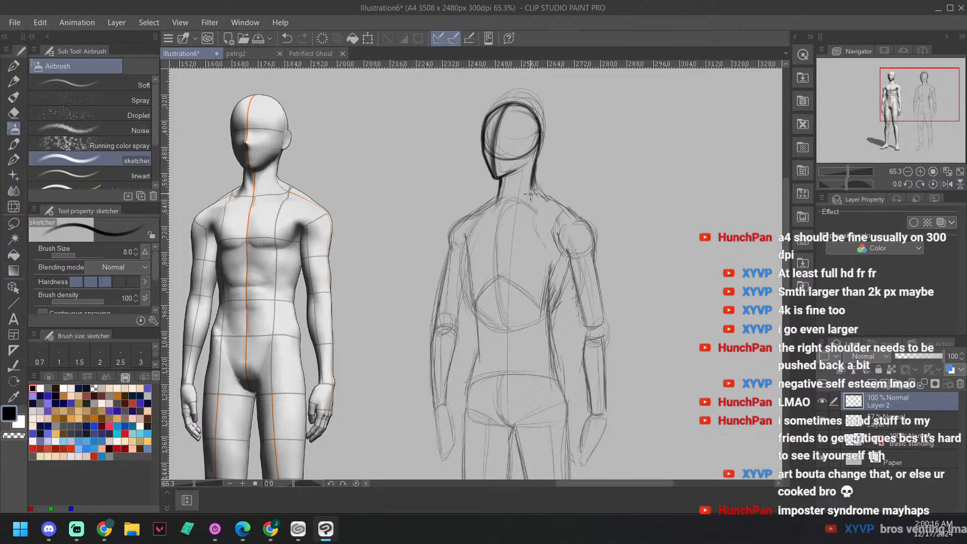
Step: Try drawing the left shoulder line from the base of the neck to the upper arm on Layer 2
drag(588, 181, 596, 165)
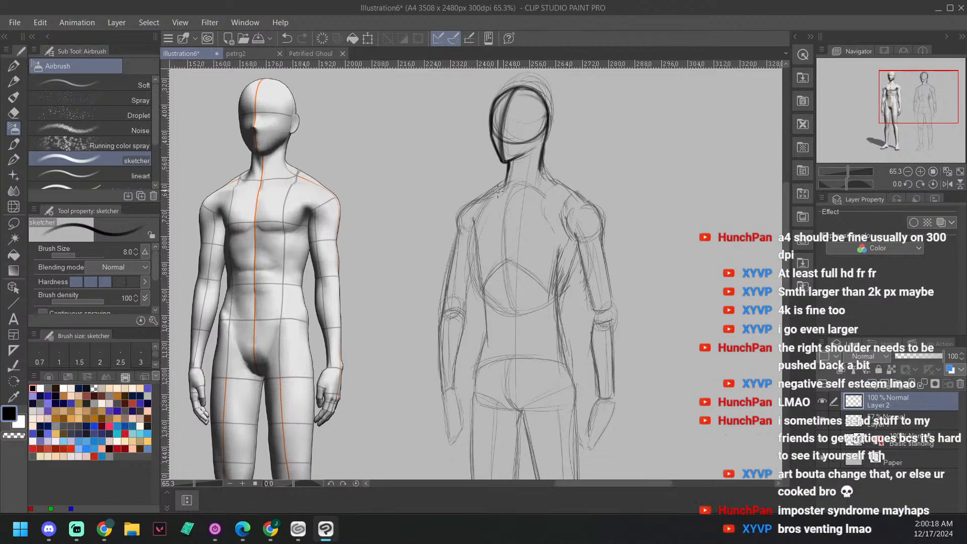
drag(506, 171, 472, 210)
key(ctrl+z)
key(ctrl+z)
key(ctrl+z)
drag(465, 210, 491, 194)
mouse_move(507, 172)
mouse_down()
mouse_move(503, 193)
mouse_move(506, 182)
mouse_move(463, 207)
mouse_move(458, 224)
mouse_up()
key(ctrl+z)
key(ctrl+z)
key(ctrl+z)
key(ctrl+z)
key(ctrl+z)
key(ctrl+z)
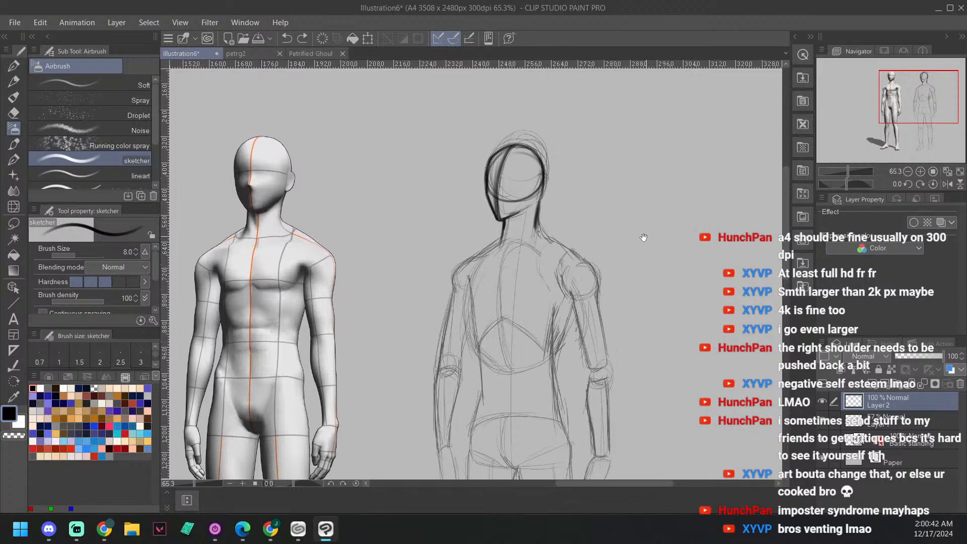
Step: Move the Layer 1 body sketch sideways, away from the 3D figure and clear of the new head on Layer 2
drag(651, 178, 641, 236)
scroll(655, 328, down, 3)
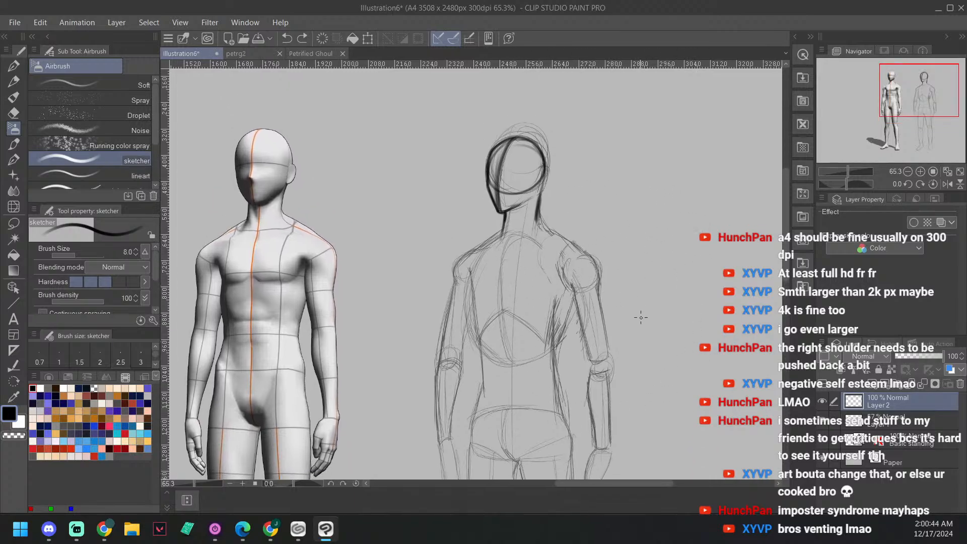
drag(614, 286, 648, 236)
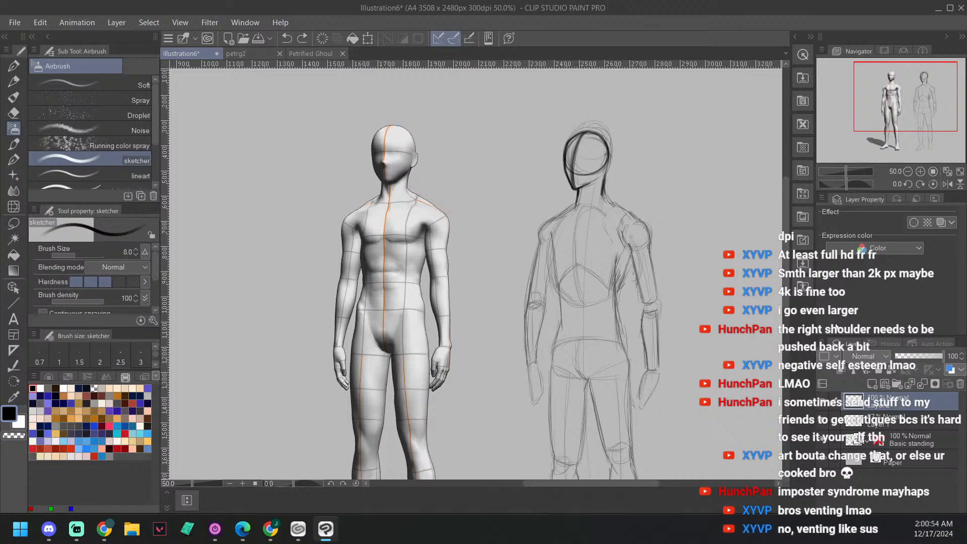
click(14, 335)
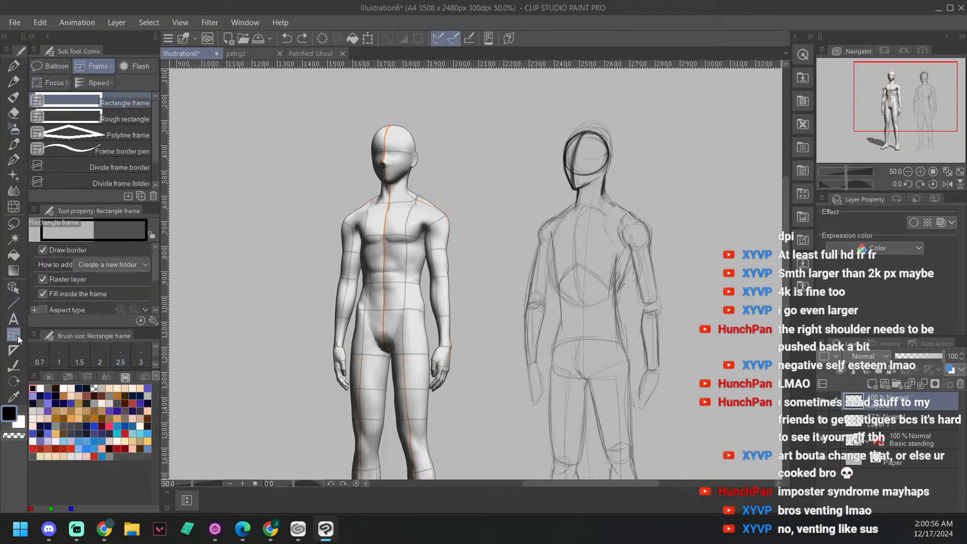
click(13, 287)
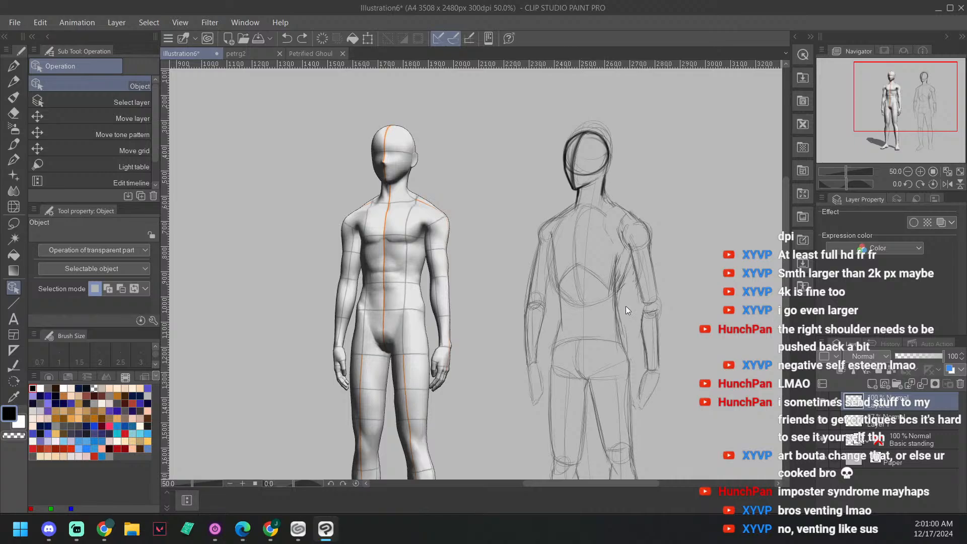
click(914, 421)
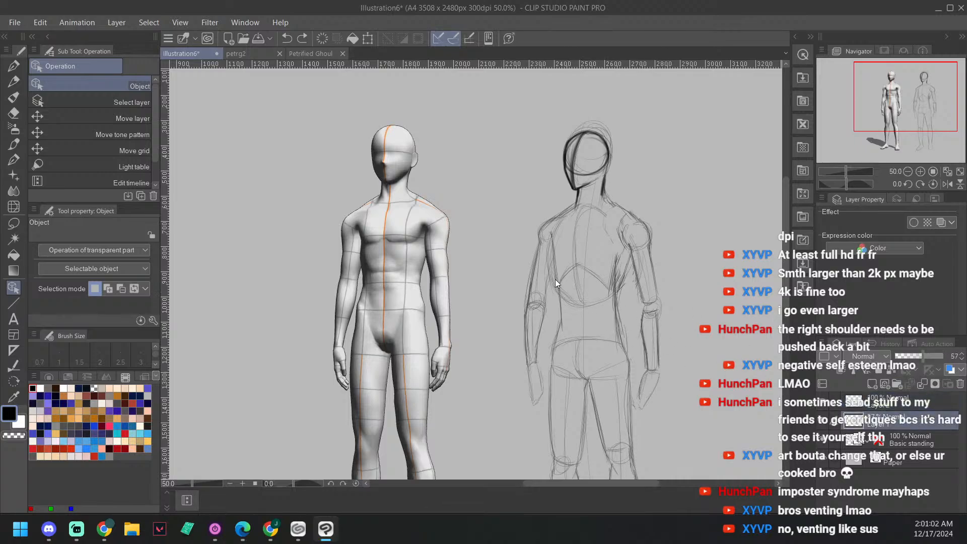
mouse_move(555, 280)
mouse_down()
mouse_move(571, 267)
mouse_move(725, 271)
mouse_move(661, 271)
mouse_up()
drag(676, 181, 637, 203)
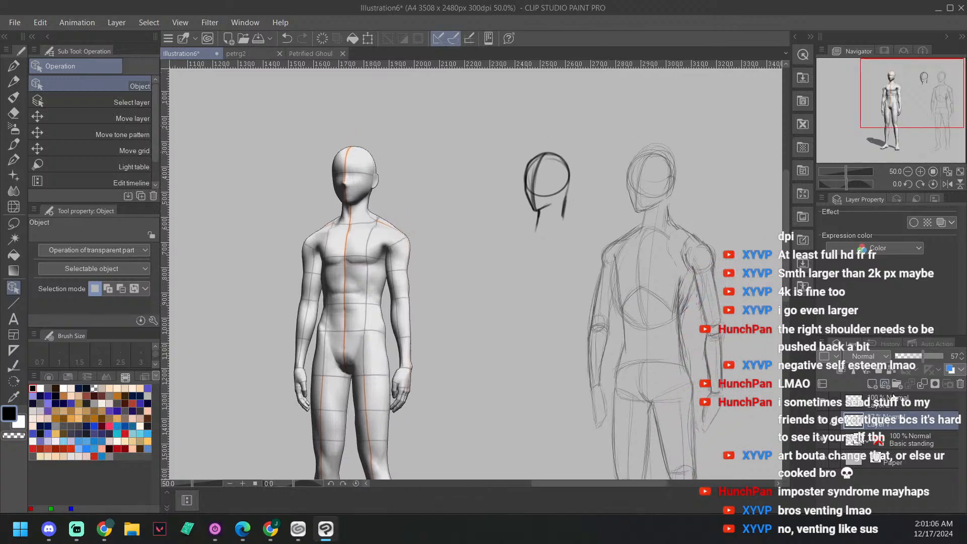
Step: Erase the head and neck lines from Layer 2 with the Hard eraser enlarged to size 100
click(893, 401)
key(e)
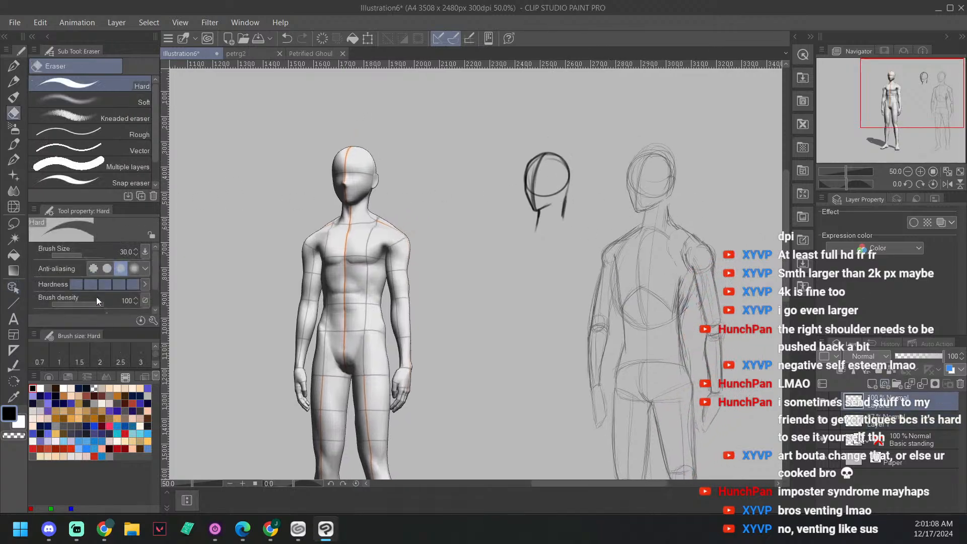
key(])
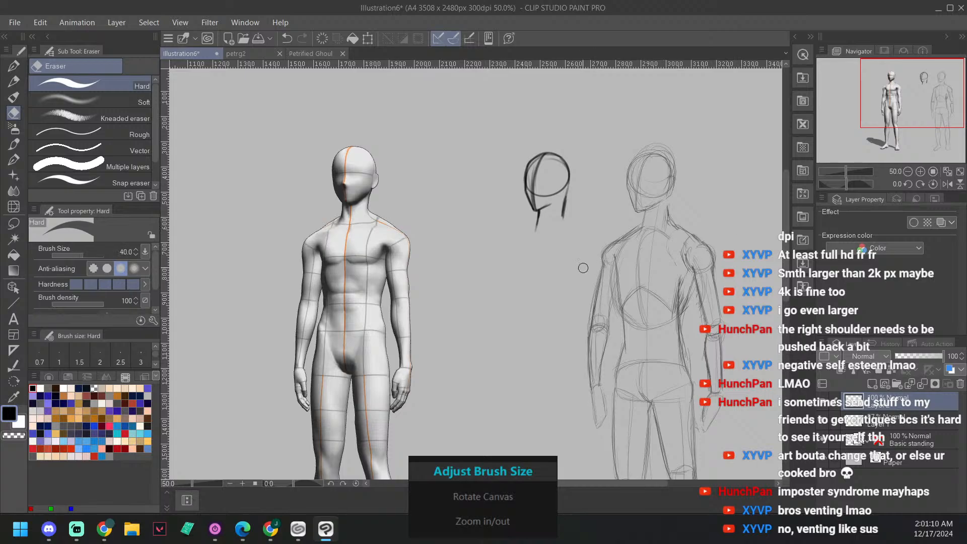
key(])
key(])
key(])
key(])
key(])
mouse_move(573, 148)
mouse_down()
mouse_move(563, 235)
mouse_move(555, 153)
mouse_move(544, 175)
mouse_up()
key(^)
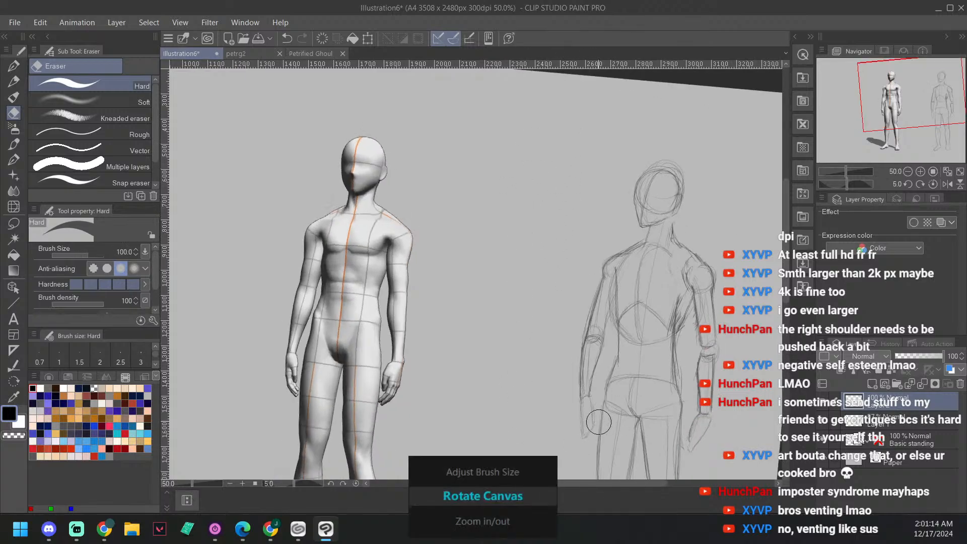
Step: Draw a small head circle on Layer 2 between the 3D figure and the old body sketch using the size 8 sketcher airbrush
key(-)
key(-)
key(^)
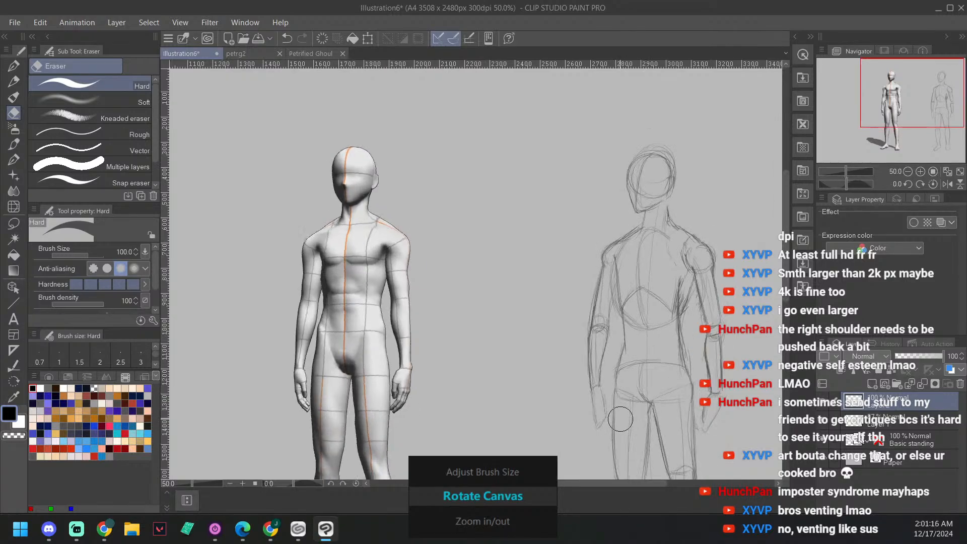
key(b)
key(b)
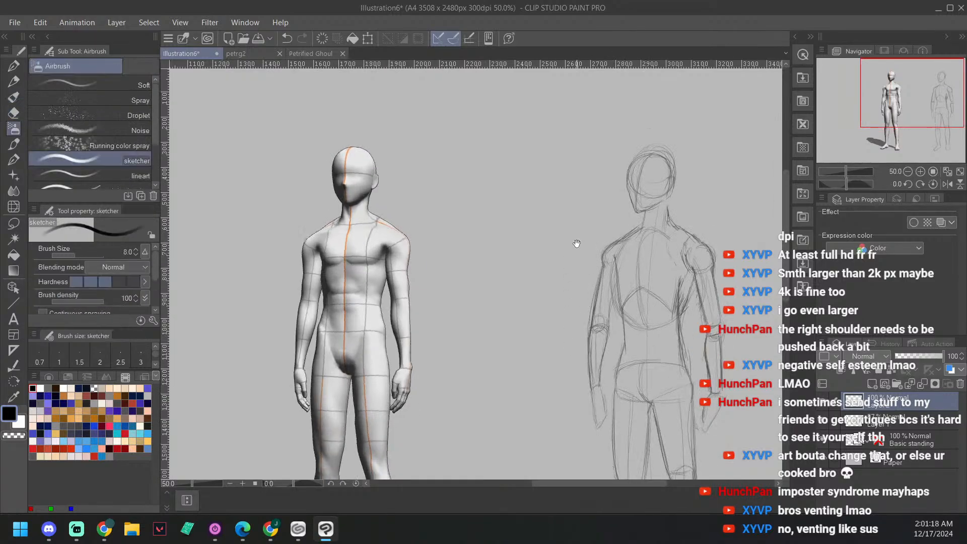
scroll(571, 282, up, 1)
drag(542, 159, 562, 197)
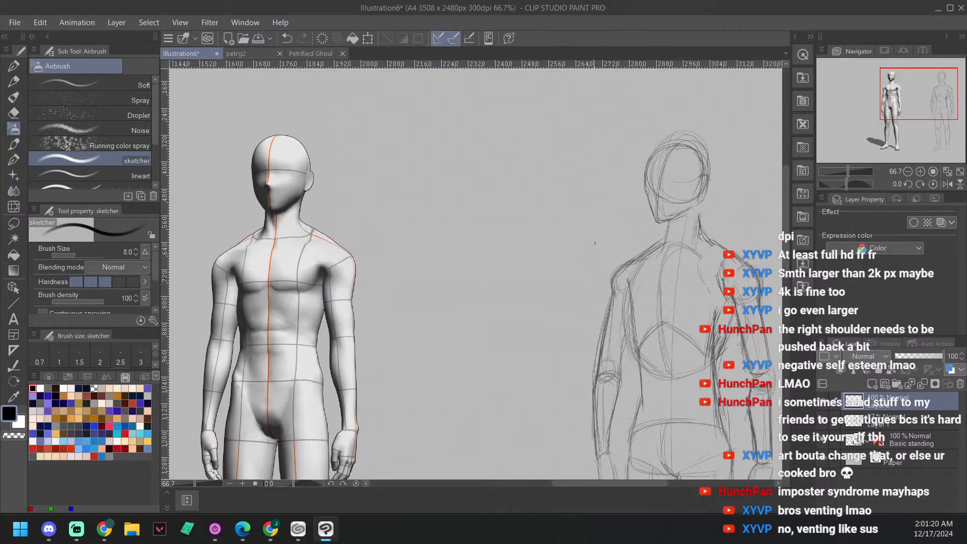
mouse_move(494, 153)
mouse_down()
mouse_move(484, 145)
mouse_move(492, 151)
mouse_move(469, 156)
mouse_up()
key(ctrl+z)
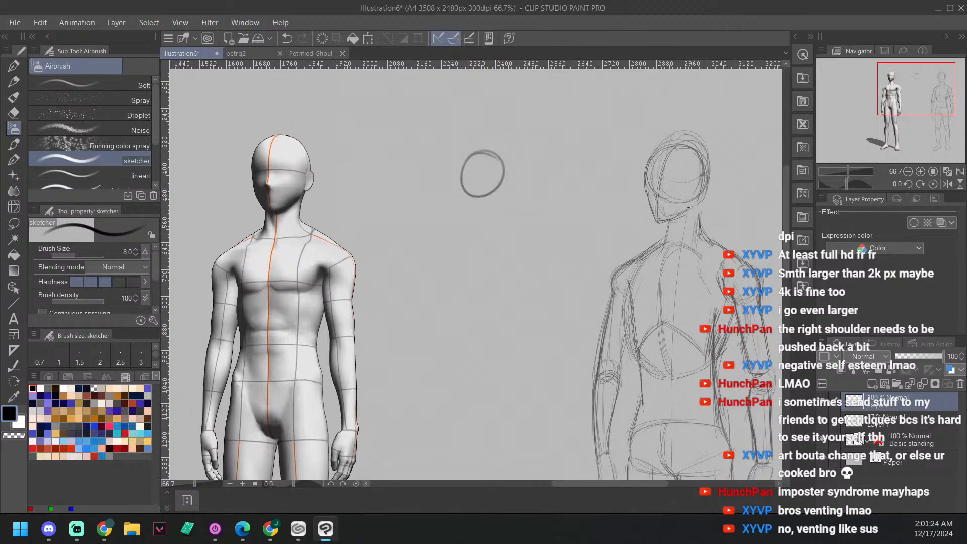
mouse_move(585, 264)
mouse_down()
mouse_move(525, 215)
mouse_move(562, 196)
mouse_up()
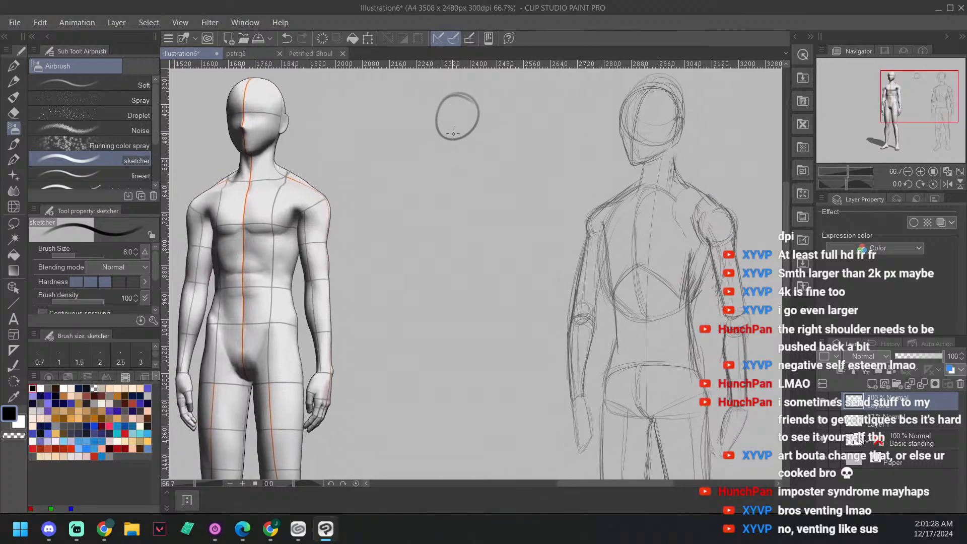
Step: Draw a long, slightly curved centre line from inside the head circle down through the new figure's body
scroll(453, 174, down, 4)
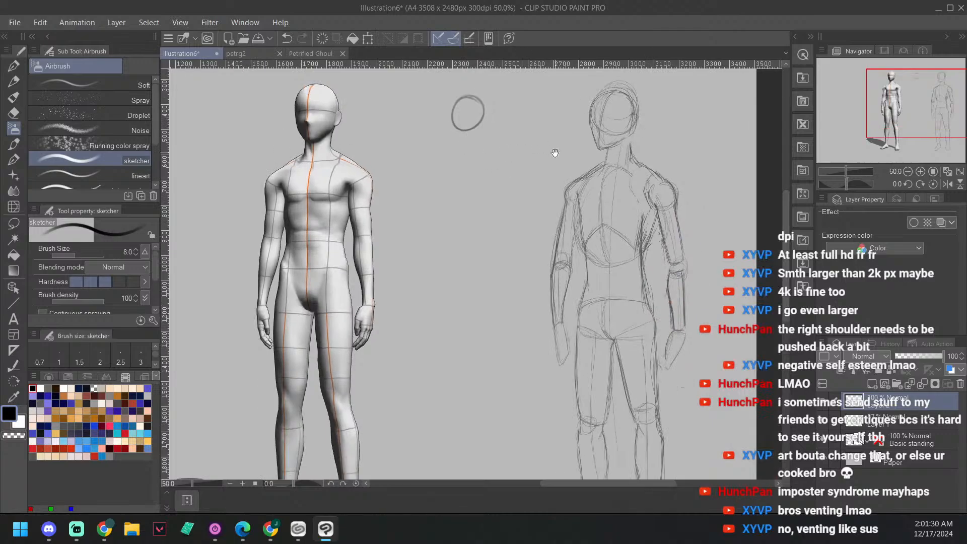
drag(461, 97, 479, 418)
drag(522, 205, 526, 244)
scroll(446, 351, up, 3)
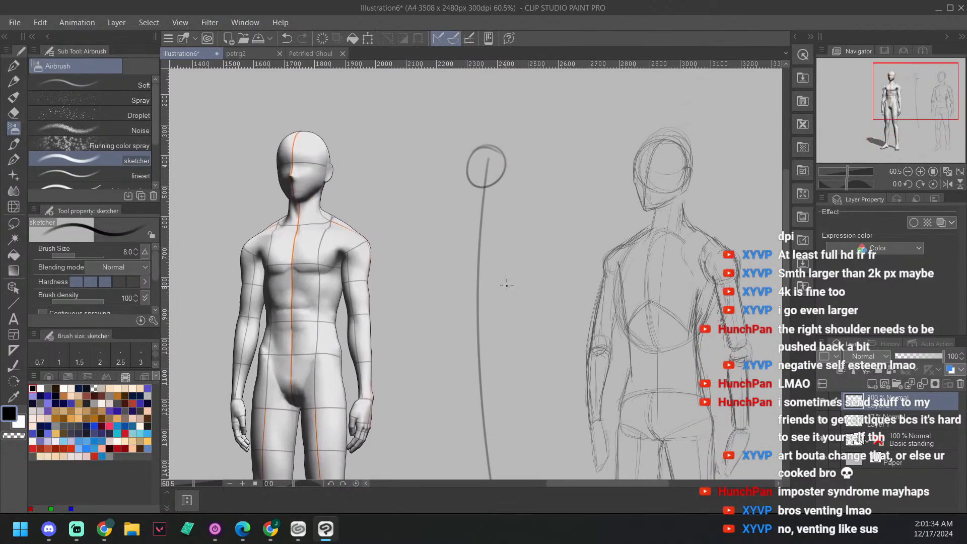
Step: Sketch an egg-shaped ribcage around the centre line below the head circle, narrower at the top
mouse_move(451, 360)
mouse_down()
mouse_move(439, 269)
mouse_move(480, 225)
mouse_move(441, 269)
mouse_move(454, 361)
mouse_move(438, 270)
mouse_move(487, 226)
mouse_move(474, 226)
mouse_move(513, 247)
mouse_move(522, 289)
mouse_up()
drag(512, 247, 520, 331)
mouse_move(443, 351)
mouse_down()
mouse_move(486, 363)
mouse_move(507, 346)
mouse_up()
drag(522, 270, 506, 347)
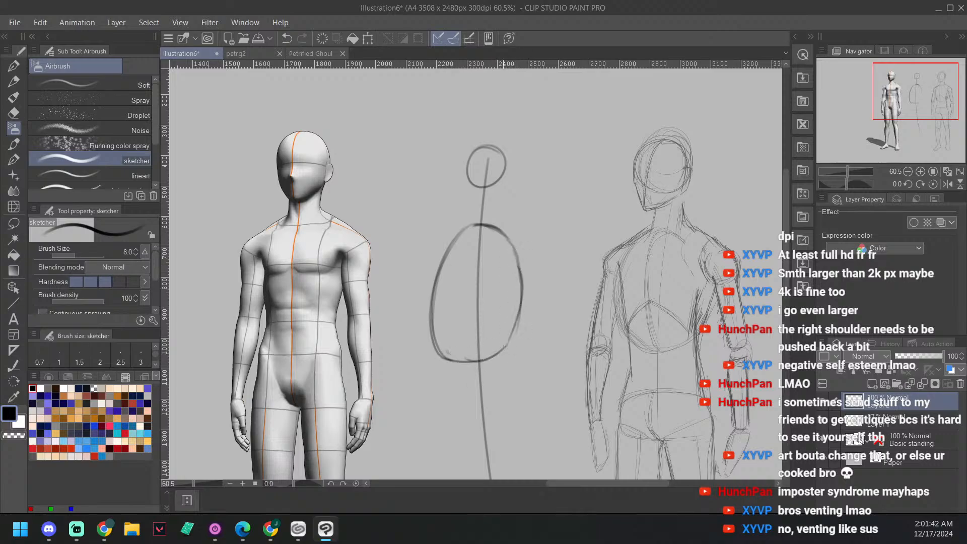
Step: Sketch a rounded, box-like pelvis across the centre line below the ribcage and reinforce its upper and side edges
drag(569, 316, 568, 228)
mouse_move(433, 309)
mouse_down()
mouse_move(434, 362)
mouse_move(434, 308)
mouse_move(433, 358)
mouse_move(430, 316)
mouse_move(446, 306)
mouse_move(532, 338)
mouse_move(534, 357)
mouse_up()
drag(450, 372, 534, 357)
drag(518, 311, 536, 348)
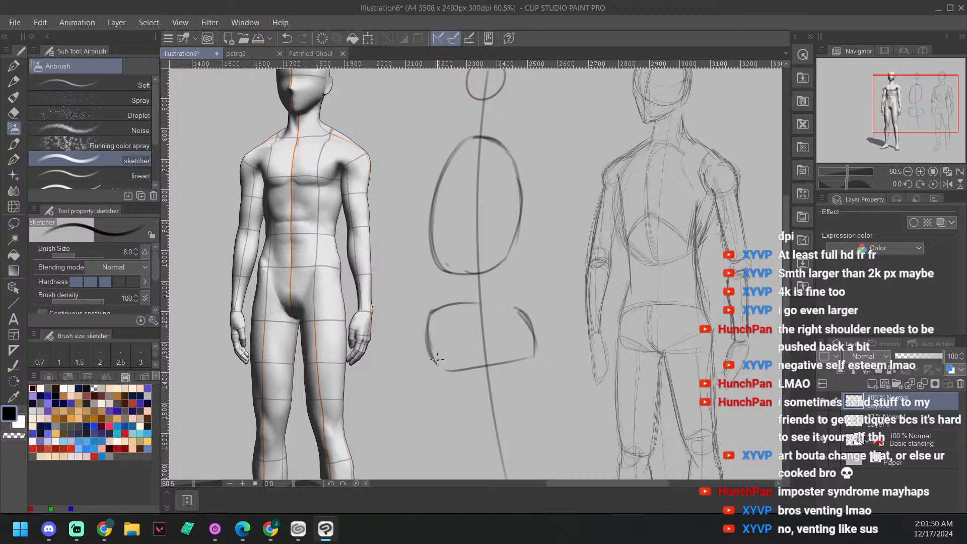
drag(431, 355, 469, 372)
mouse_move(425, 334)
mouse_down()
mouse_move(428, 319)
mouse_move(478, 299)
mouse_move(521, 305)
mouse_move(529, 327)
mouse_up()
drag(429, 317, 439, 367)
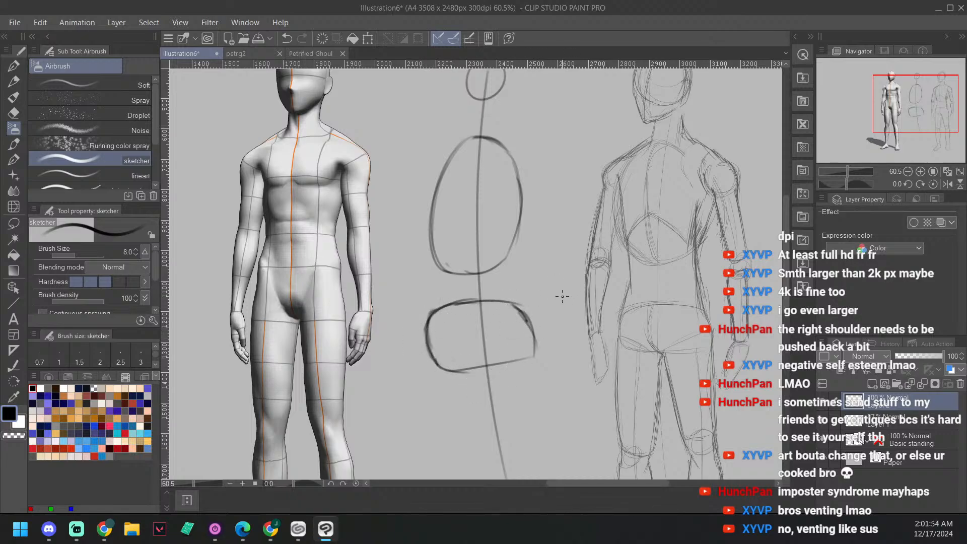
Step: Lasso the ribcage oval, move it slightly up toward the head circle, and clear the selection
scroll(562, 296, up, 2)
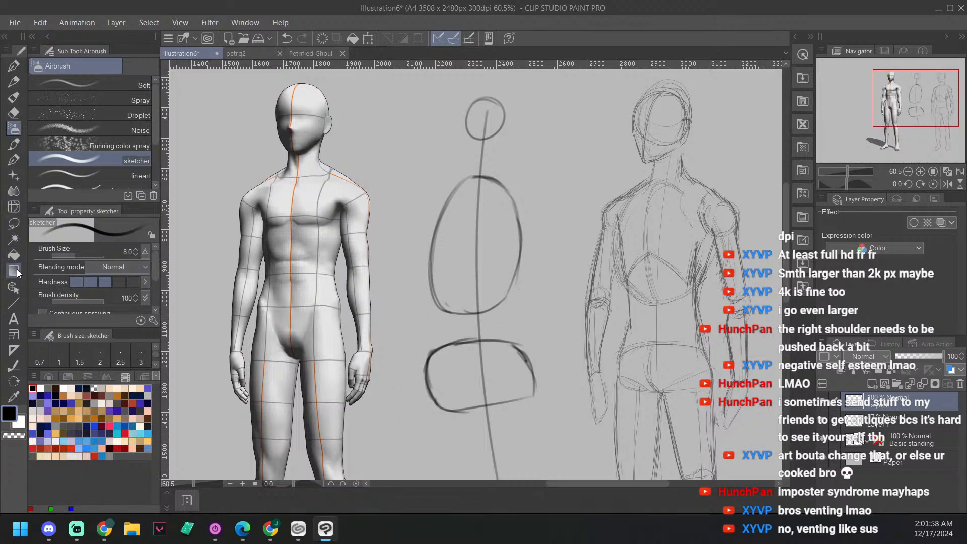
click(13, 223)
mouse_move(502, 317)
mouse_down()
mouse_move(421, 302)
mouse_move(443, 163)
mouse_move(549, 232)
mouse_move(506, 318)
mouse_up()
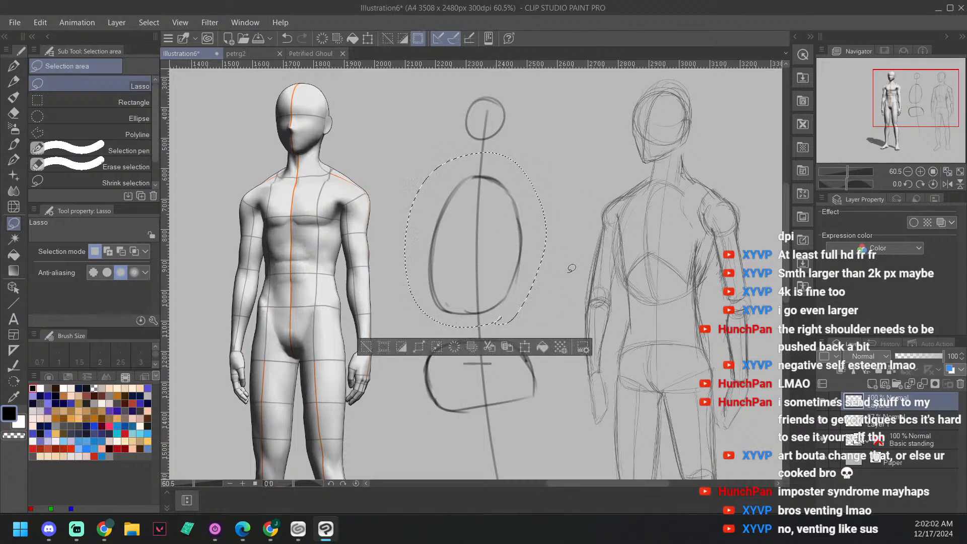
drag(499, 246, 497, 230)
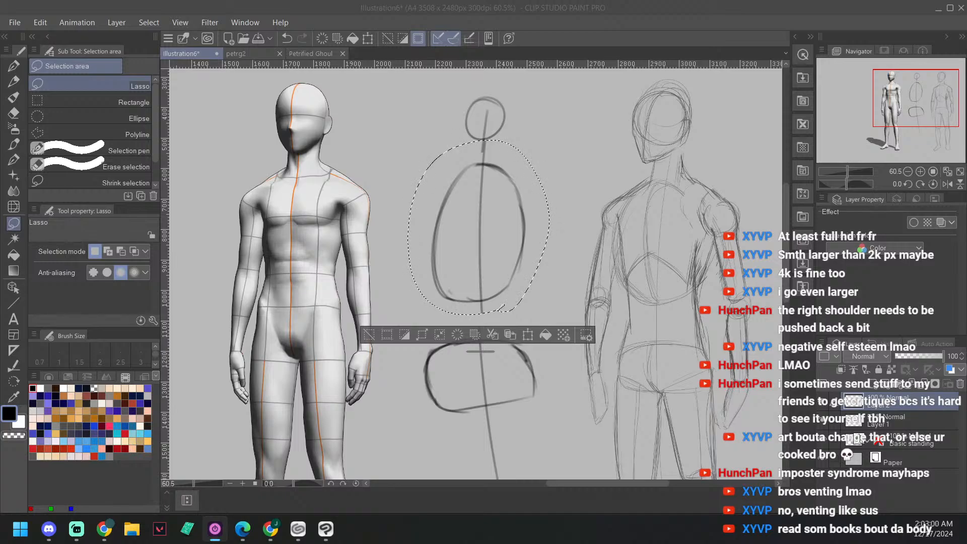
key(alt+Tab)
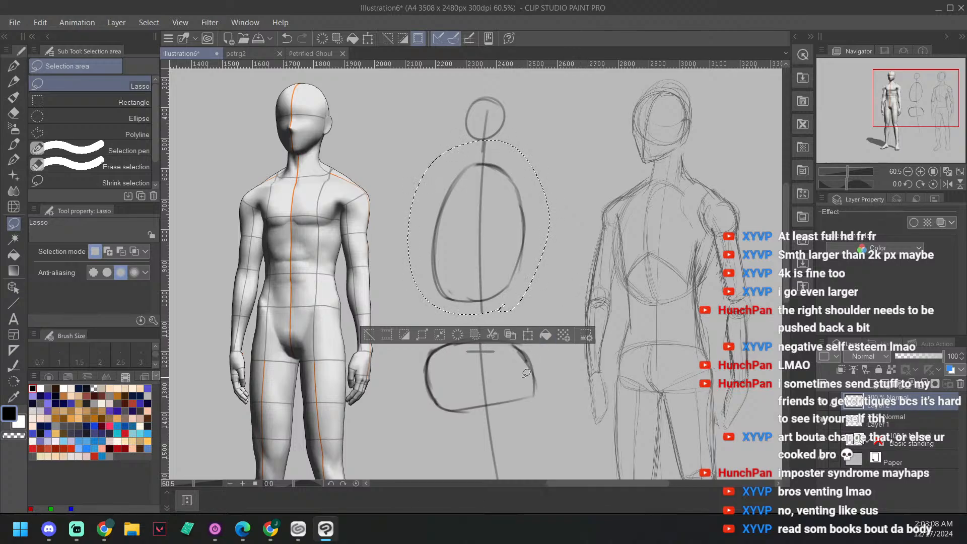
click(526, 409)
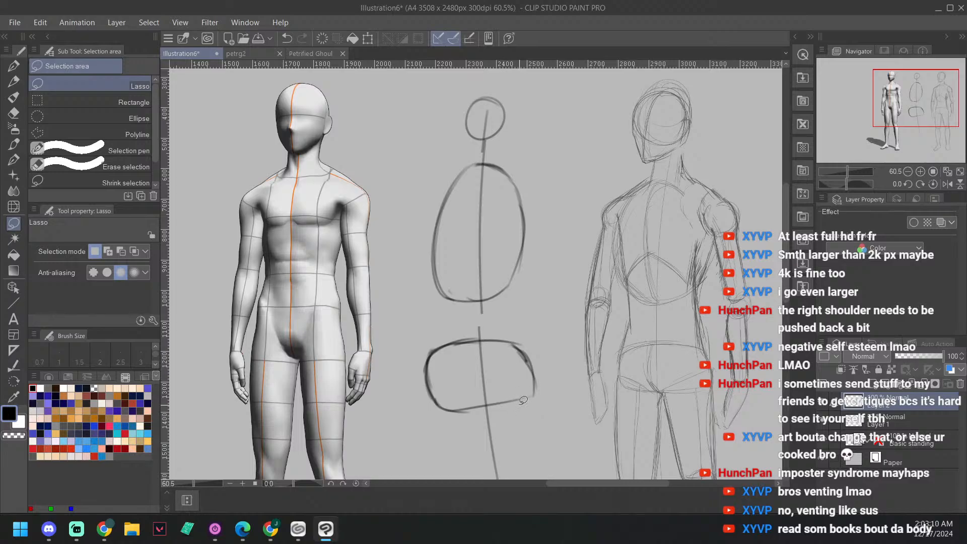
Step: Lasso the pelvis shape, move it up to just beneath the ribcage, and clear the selection
mouse_move(523, 412)
mouse_down()
mouse_move(445, 429)
mouse_move(413, 348)
mouse_move(549, 338)
mouse_move(524, 442)
mouse_up()
scroll(584, 346, down, 1)
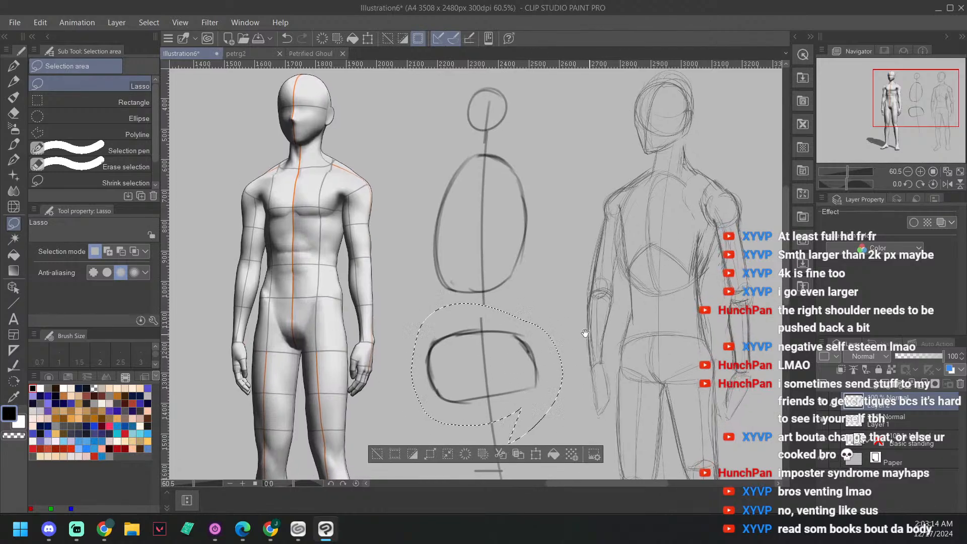
mouse_move(512, 352)
mouse_down()
mouse_move(518, 326)
mouse_move(508, 314)
mouse_up()
drag(556, 243, 559, 248)
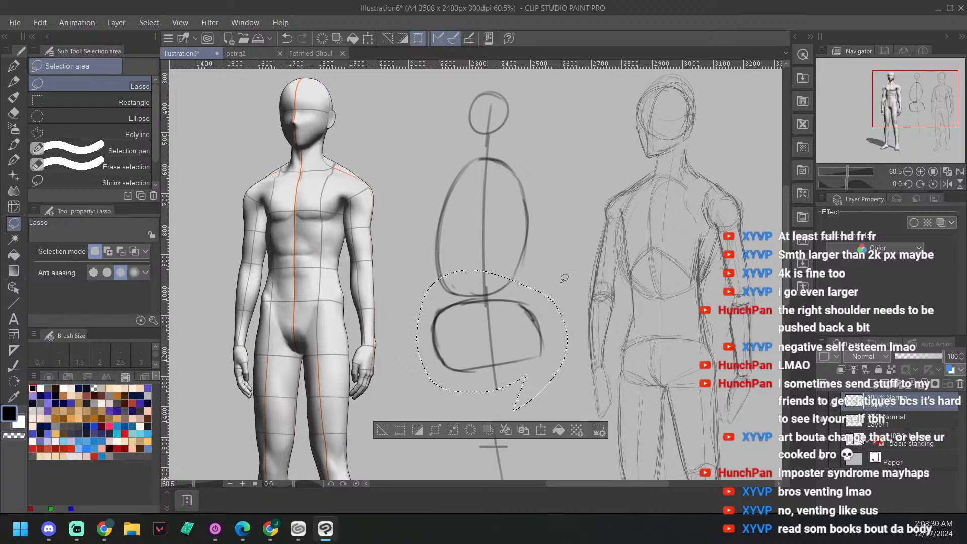
key(ctrl+d)
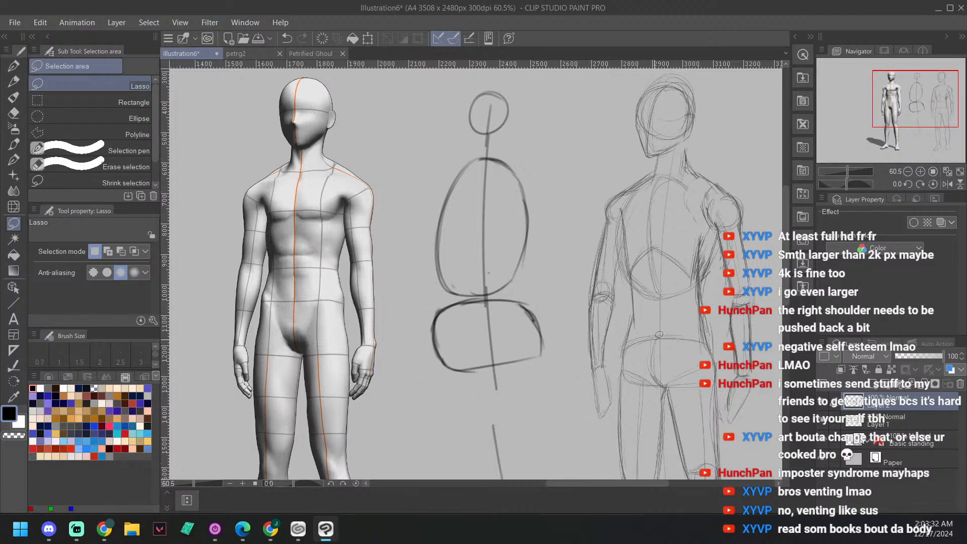
Step: Lasso the ribcage oval again, scale it down, and centre it on the line just below the neck
scroll(557, 259, up, 1)
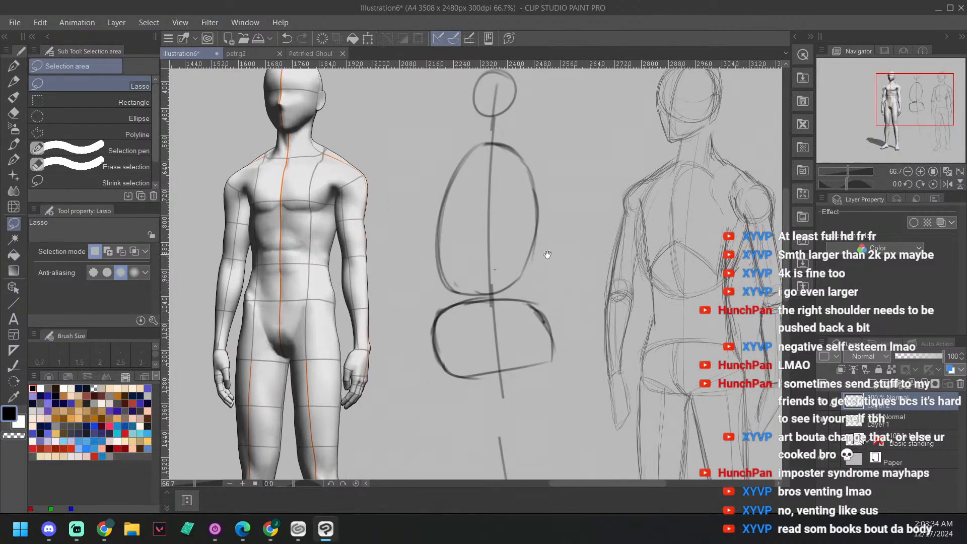
scroll(550, 288, up, 1)
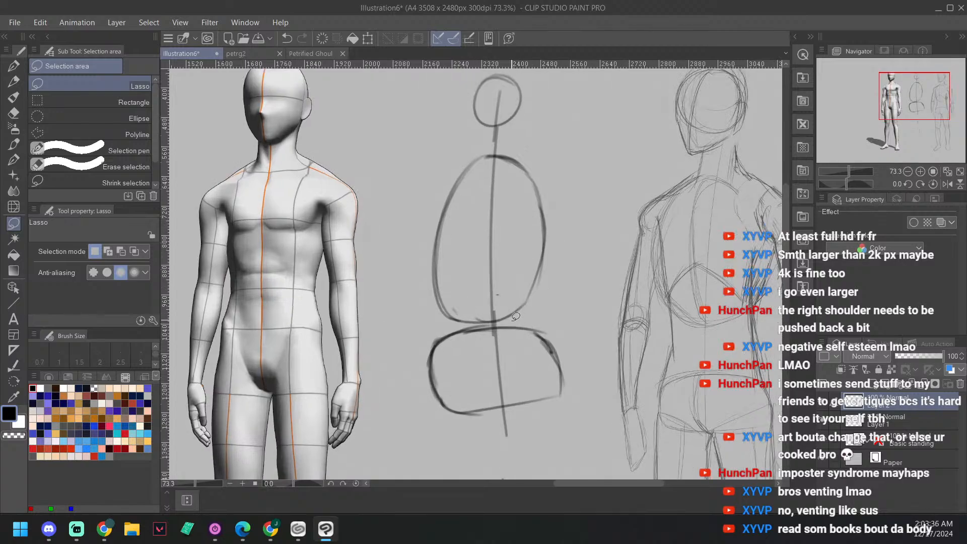
mouse_move(508, 318)
mouse_down()
mouse_move(422, 308)
mouse_move(419, 198)
mouse_move(490, 139)
mouse_move(569, 176)
mouse_move(582, 280)
mouse_move(531, 322)
mouse_move(512, 321)
mouse_up()
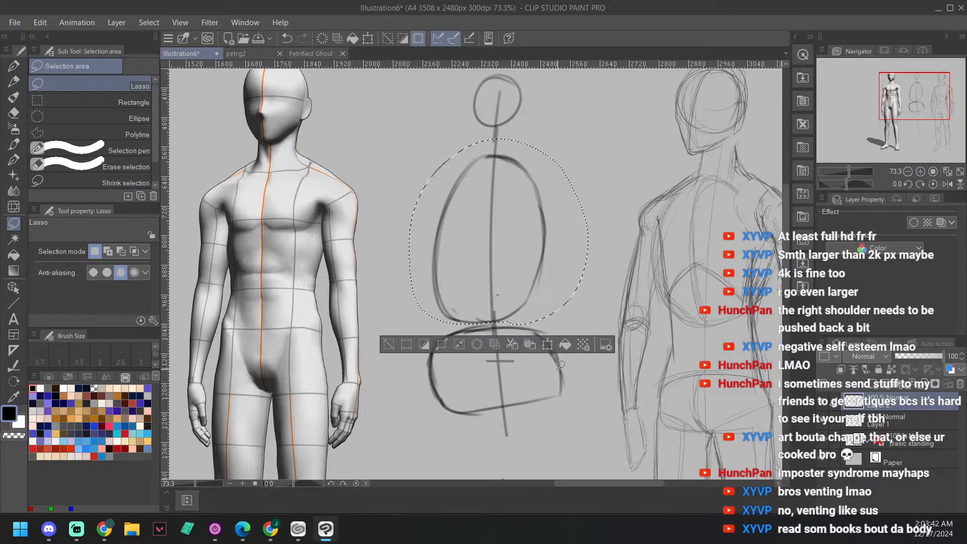
key(ctrl+t)
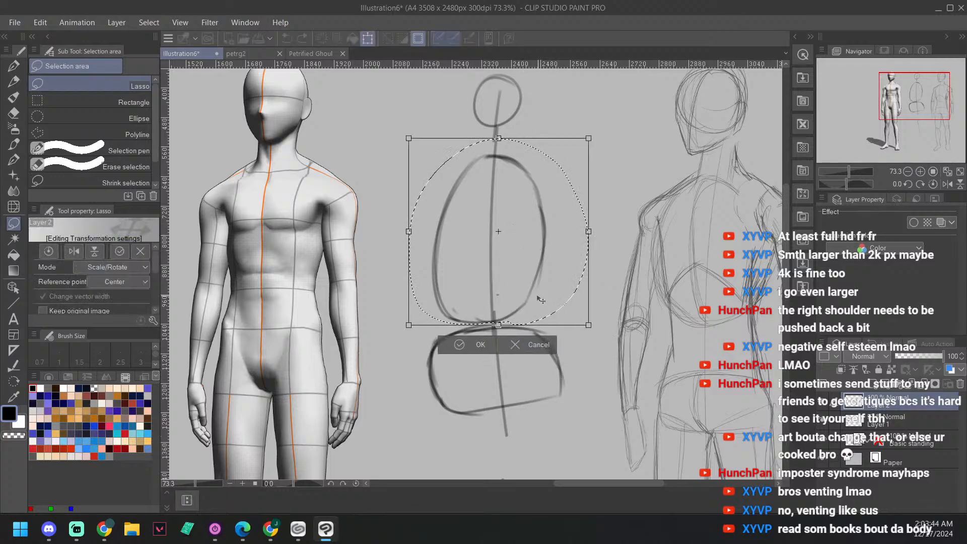
drag(498, 325, 497, 295)
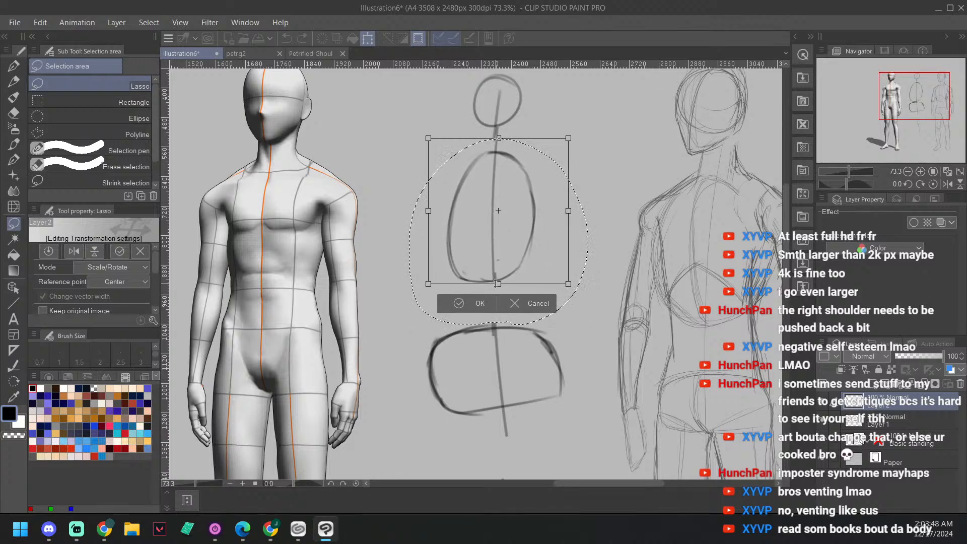
drag(498, 286, 496, 292)
drag(420, 292, 413, 301)
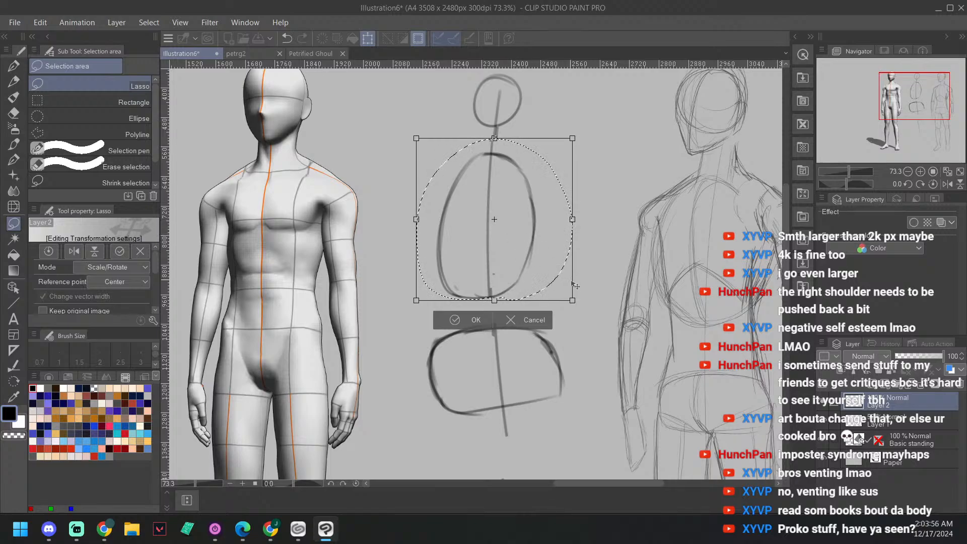
drag(574, 301, 577, 304)
drag(519, 248, 523, 252)
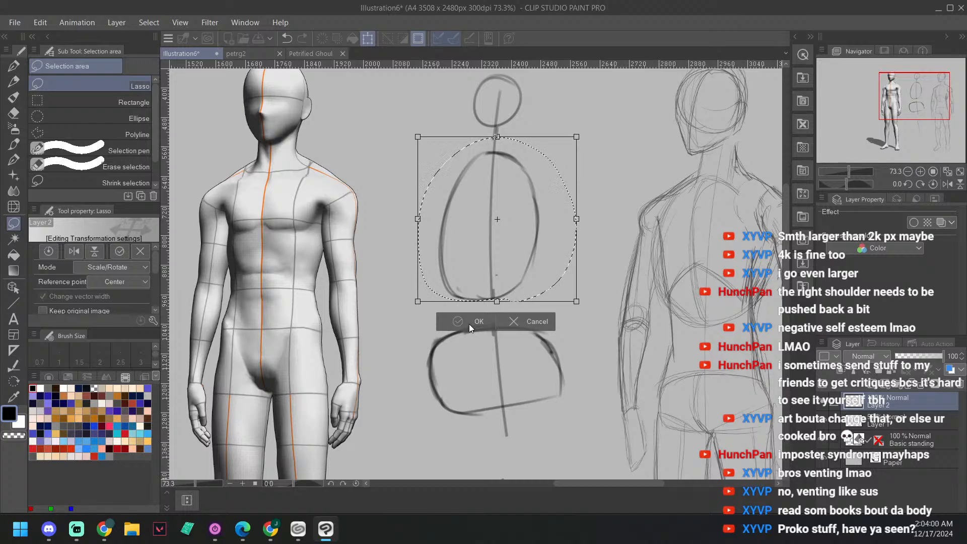
drag(418, 301, 440, 273)
drag(518, 232, 503, 237)
click(469, 297)
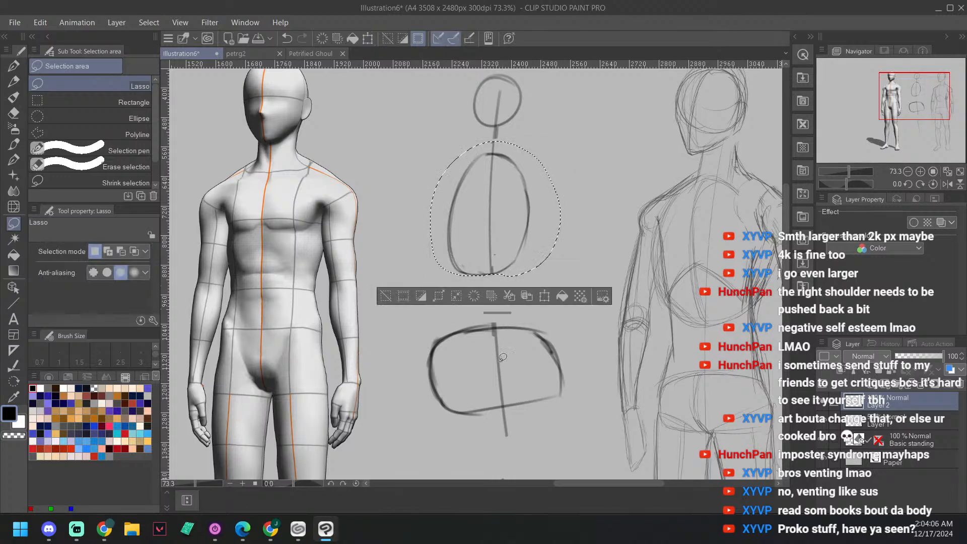
Step: Lasso the pelvis shape, move it up, scale it down to suit the smaller ribcage, and align it beneath the ribcage
mouse_move(566, 423)
mouse_down()
mouse_move(545, 444)
mouse_move(414, 424)
mouse_move(430, 327)
mouse_move(565, 314)
mouse_move(590, 412)
mouse_move(531, 437)
mouse_up()
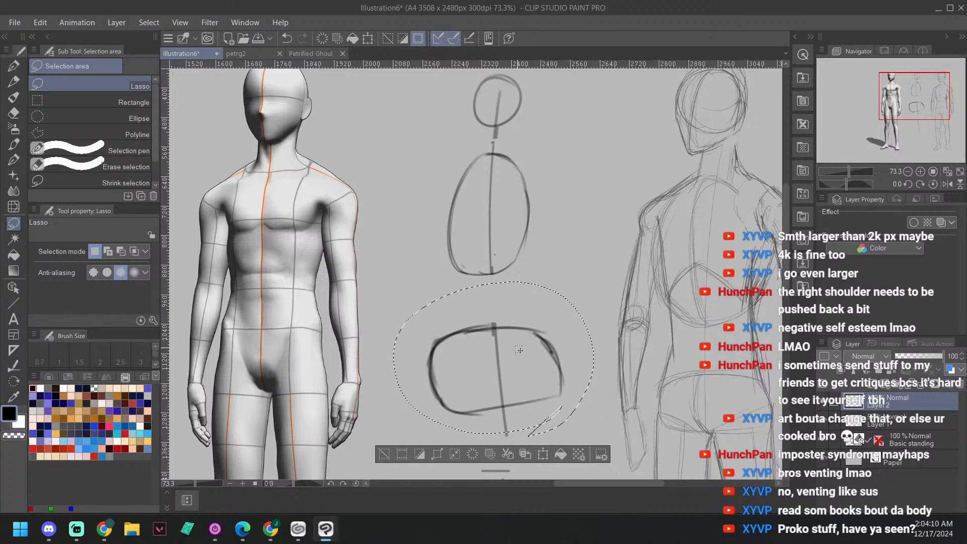
mouse_move(518, 355)
mouse_down()
mouse_move(536, 359)
mouse_move(538, 345)
mouse_up()
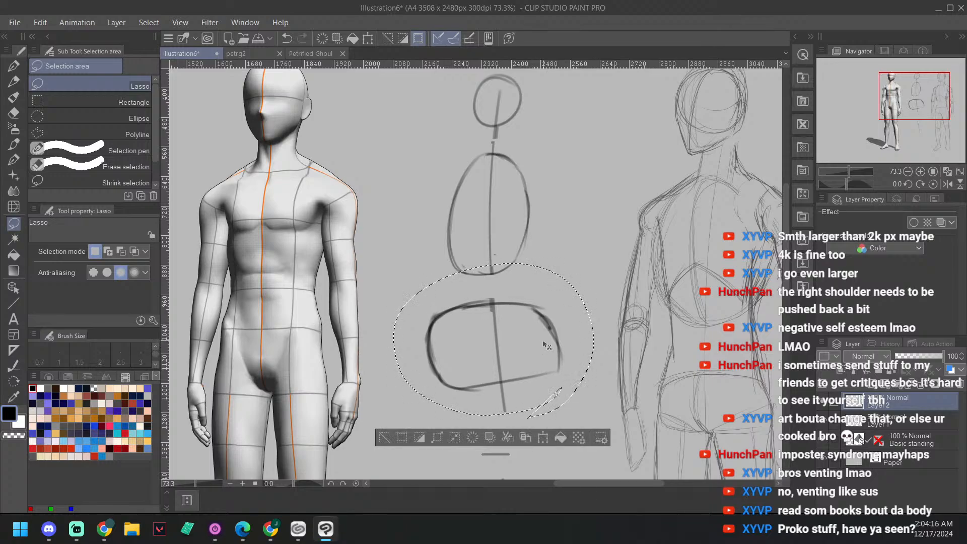
key(ctrl+t)
drag(593, 415, 558, 388)
drag(506, 345, 521, 352)
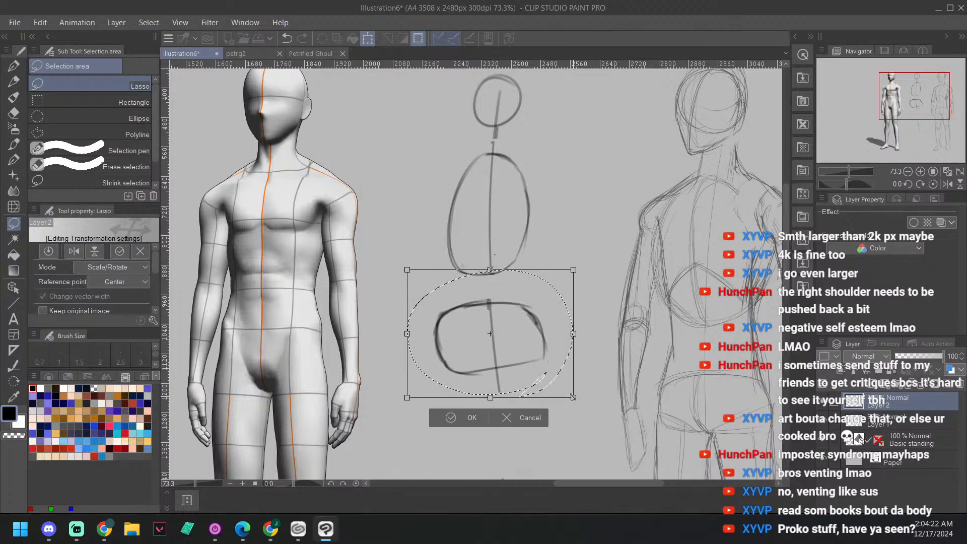
drag(573, 397, 564, 391)
drag(461, 391, 466, 393)
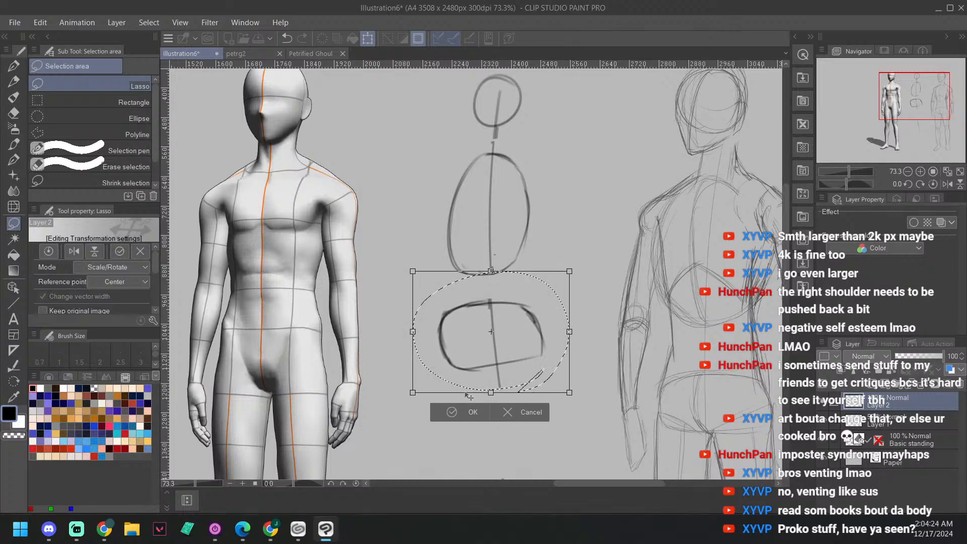
drag(487, 359, 484, 363)
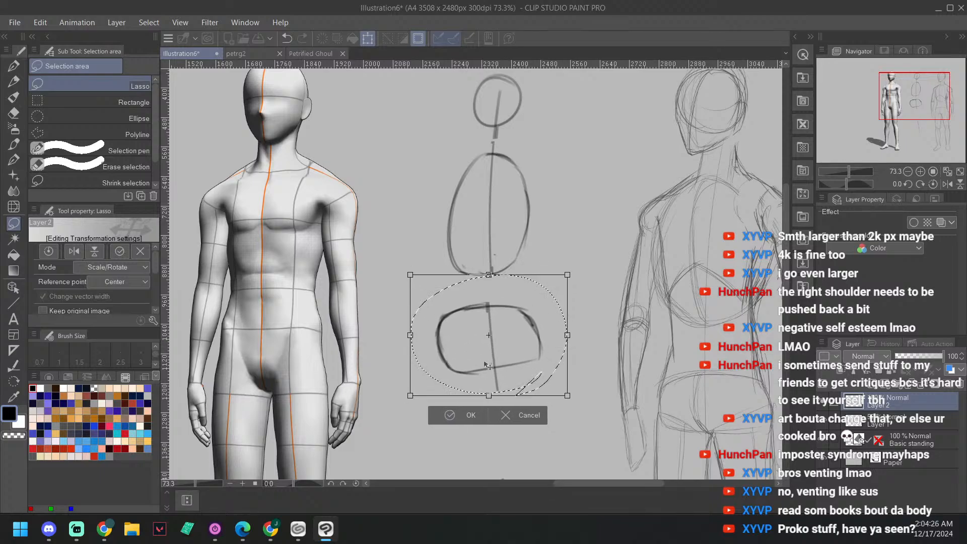
click(455, 415)
Step: Switch to the Hard eraser and clear the selection around the pelvis
scroll(499, 306, up, 2)
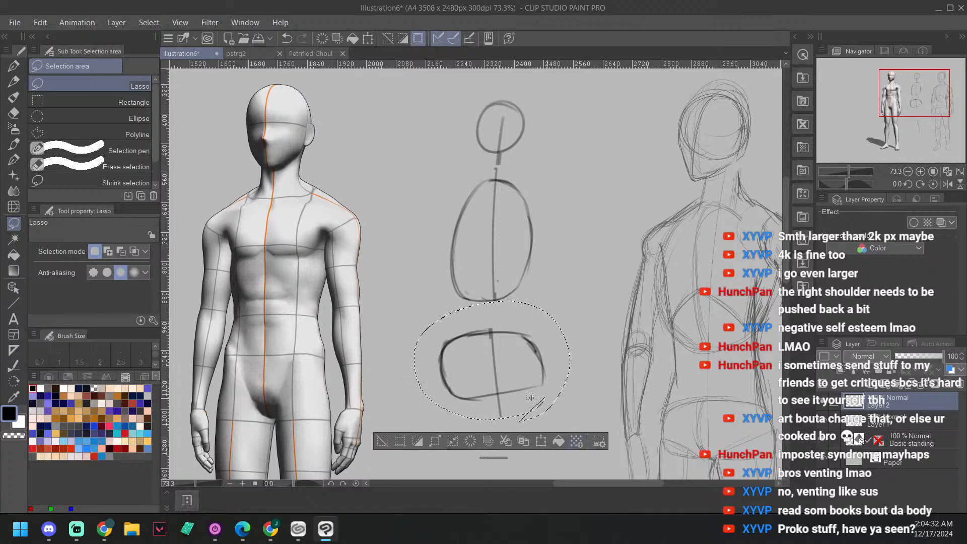
key(b)
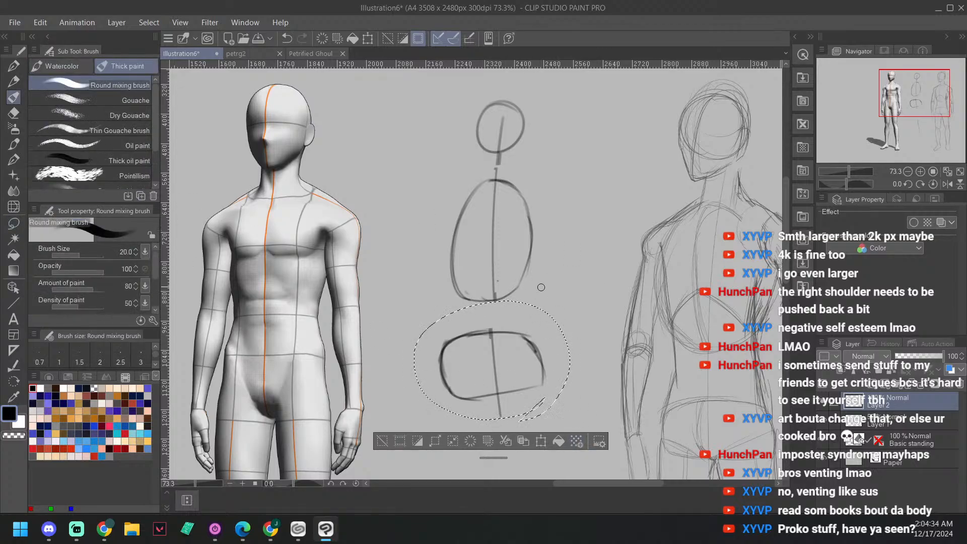
key(e)
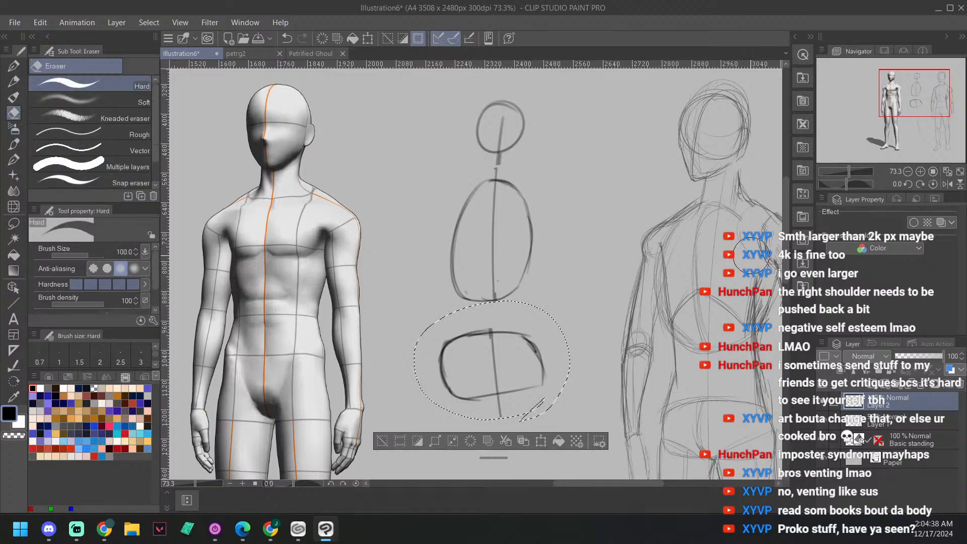
key(ctrl+d)
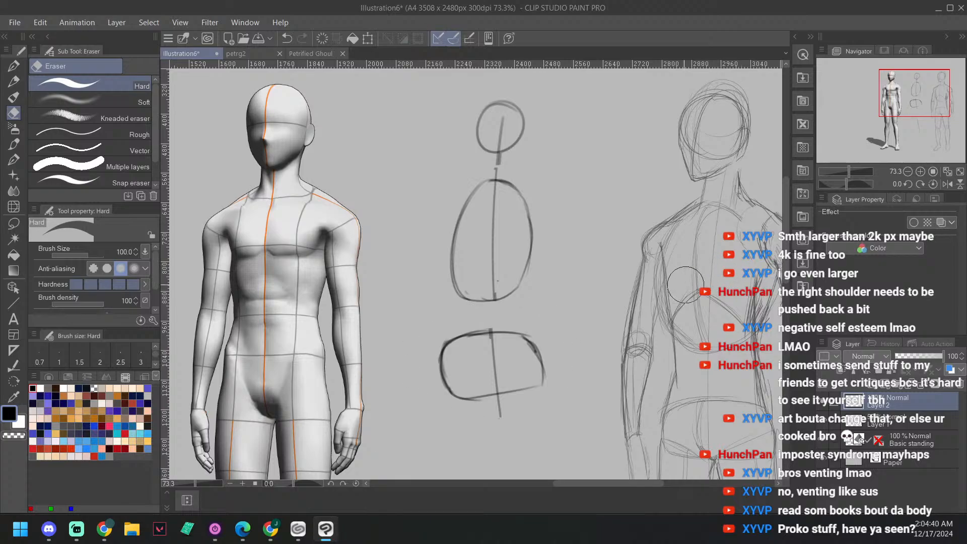
Step: Erase the ribcage oval and its centre line, and try to redraw the ribcage with the sketcher airbrush
mouse_move(496, 297)
mouse_down()
mouse_move(553, 263)
mouse_move(494, 301)
mouse_move(554, 258)
mouse_move(539, 251)
mouse_move(569, 221)
mouse_move(511, 221)
mouse_move(449, 238)
mouse_move(461, 211)
mouse_move(509, 174)
mouse_up()
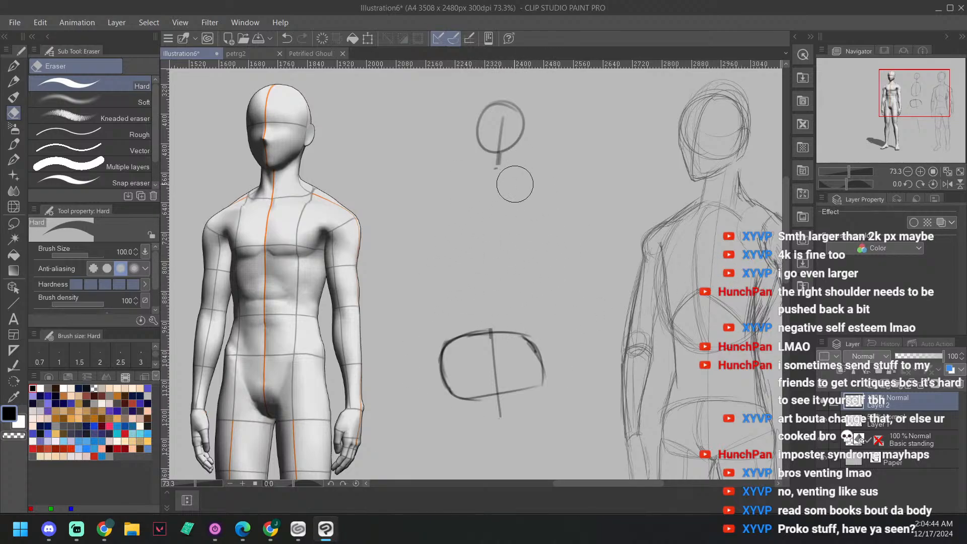
key(b)
key(b)
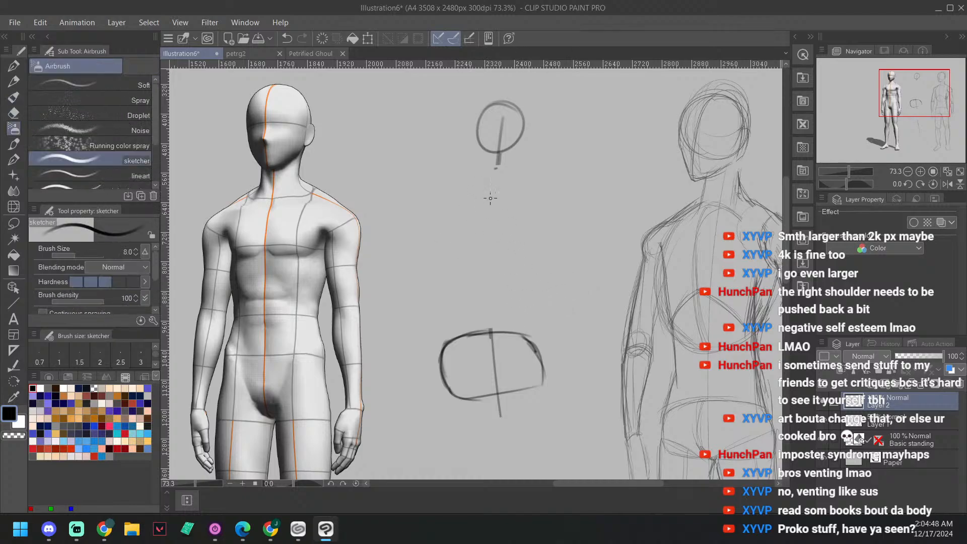
mouse_move(491, 198)
mouse_down()
mouse_move(451, 279)
mouse_move(542, 275)
mouse_move(481, 195)
mouse_move(435, 288)
mouse_move(541, 251)
mouse_move(500, 184)
mouse_move(440, 284)
mouse_move(532, 260)
mouse_move(481, 191)
mouse_move(459, 204)
mouse_move(480, 305)
mouse_move(520, 201)
mouse_move(478, 198)
mouse_move(446, 300)
mouse_move(538, 252)
mouse_move(487, 187)
mouse_move(439, 257)
mouse_move(531, 278)
mouse_move(466, 192)
mouse_move(451, 208)
mouse_move(482, 314)
mouse_move(523, 199)
mouse_move(515, 184)
mouse_move(467, 199)
mouse_move(470, 306)
mouse_move(545, 211)
mouse_move(501, 184)
mouse_move(443, 261)
mouse_move(549, 264)
mouse_move(479, 174)
mouse_move(468, 310)
mouse_move(528, 232)
mouse_move(493, 182)
mouse_move(440, 275)
mouse_move(532, 299)
mouse_move(499, 189)
mouse_up()
Step: Undo the new strokes and the erasure to restore the ribcage oval and its centre line
key(ctrl+z)
key(ctrl+z)
key(ctrl+z)
key(ctrl+z)
key(ctrl+z)
key(ctrl+z)
key(ctrl+z)
key(ctrl+z)
key(ctrl+z)
key(ctrl+z)
key(ctrl+z)
mouse_move(273, 193)
mouse_down()
mouse_move(241, 229)
mouse_move(298, 329)
mouse_move(293, 219)
mouse_move(242, 235)
mouse_move(282, 322)
mouse_move(305, 217)
mouse_move(257, 203)
mouse_move(236, 301)
mouse_move(280, 199)
mouse_up()
key(ctrl+z)
key(ctrl+z)
key(ctrl+z)
key(ctrl+z)
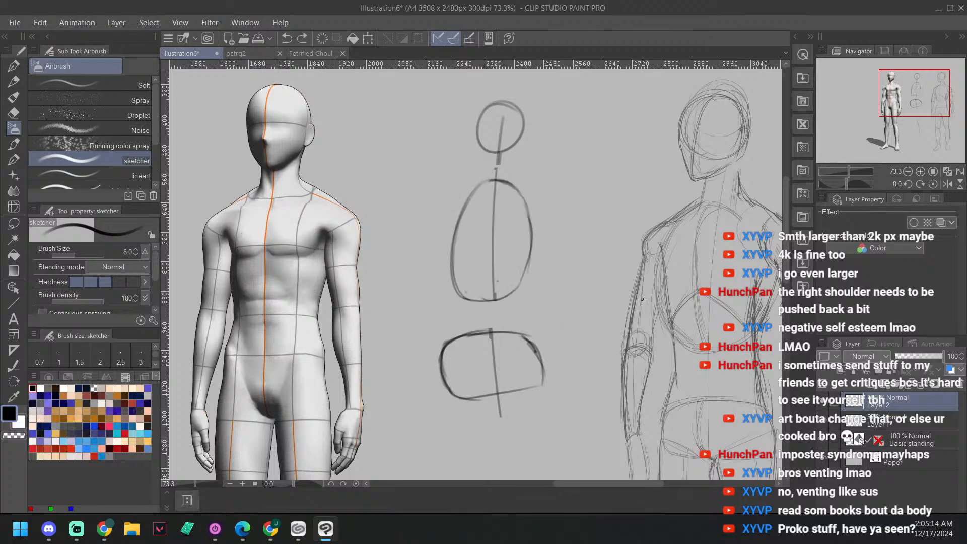
Step: Draw curved centre lines through the ribcage oval and the pelvis shape, bowed toward the side the figure faces
drag(586, 245, 577, 260)
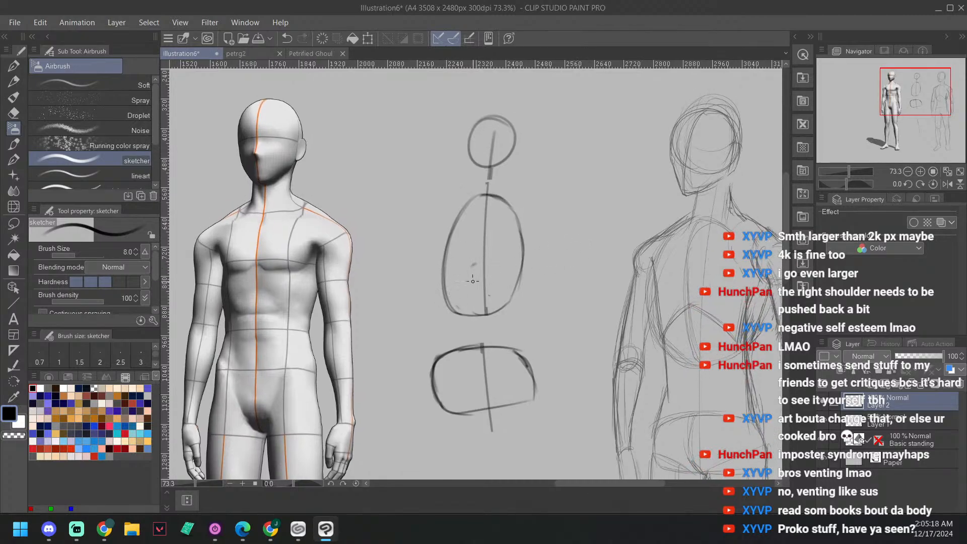
mouse_move(480, 312)
mouse_down()
mouse_move(479, 207)
mouse_move(471, 274)
mouse_move(481, 195)
mouse_up()
drag(478, 351, 472, 372)
mouse_move(480, 409)
mouse_down()
mouse_move(476, 348)
mouse_move(475, 405)
mouse_up()
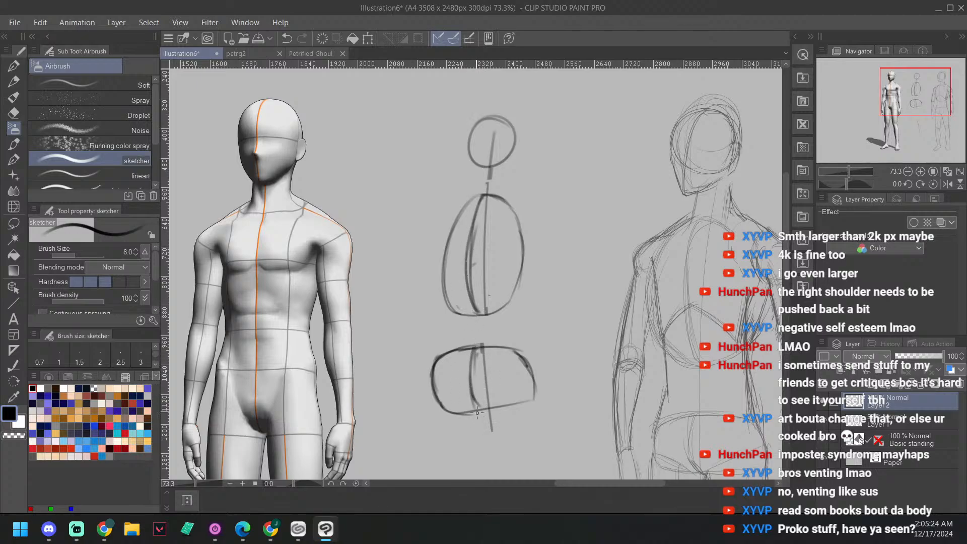
Step: Sketch a V inside the pelvis shape with two diagonal lines from its upper corners to the bottom centre
drag(541, 306, 550, 296)
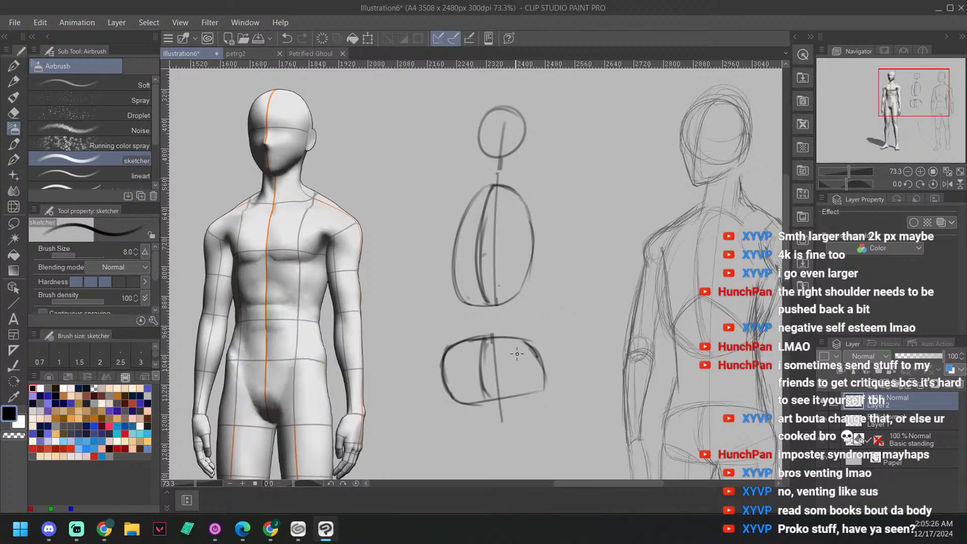
mouse_move(513, 359)
mouse_down()
mouse_move(495, 399)
mouse_move(530, 348)
mouse_move(498, 389)
mouse_up()
drag(448, 356, 488, 401)
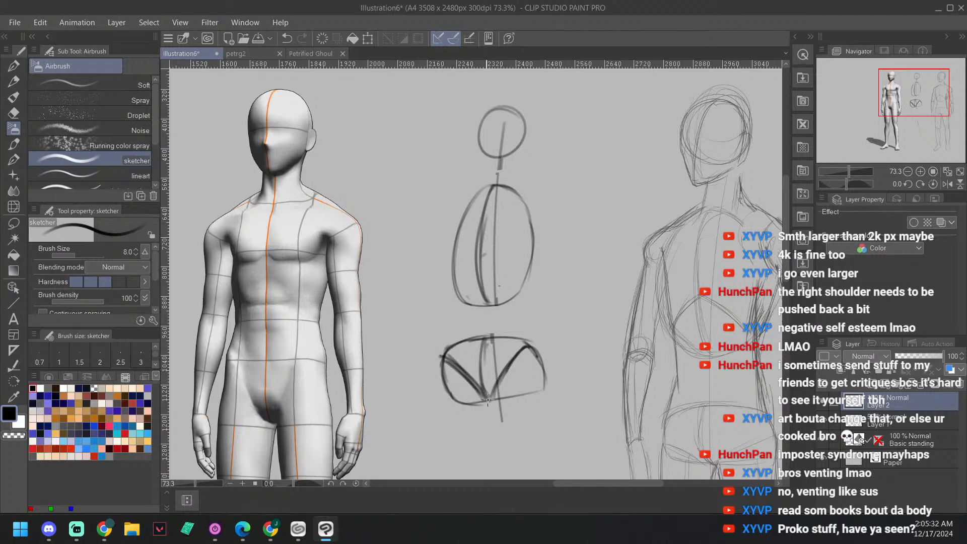
Step: Draw a shoulder circle on each side of the upper ribcage, overlapping its outline
drag(596, 258, 599, 284)
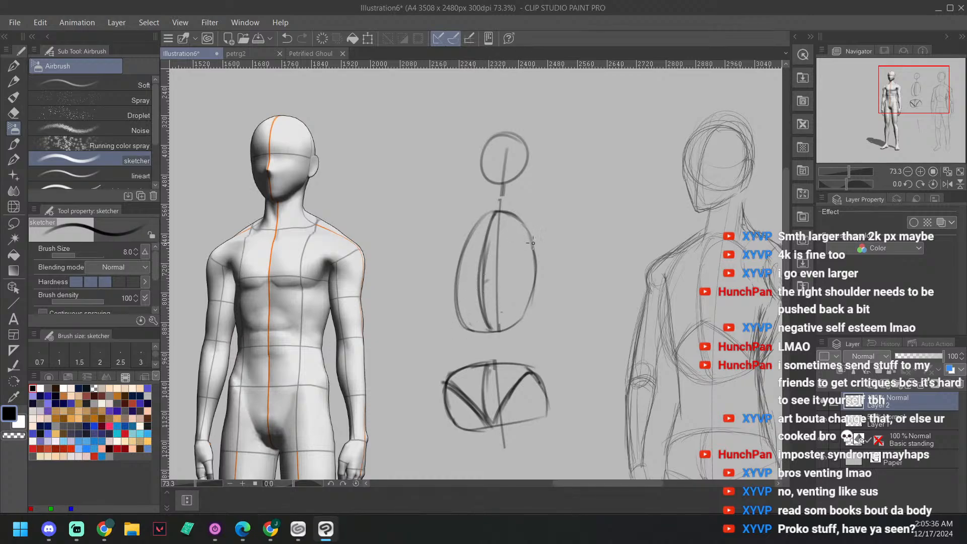
mouse_move(539, 262)
mouse_down()
mouse_move(551, 229)
mouse_move(526, 249)
mouse_move(556, 249)
mouse_move(526, 255)
mouse_move(559, 251)
mouse_move(540, 228)
mouse_move(532, 258)
mouse_move(528, 240)
mouse_move(560, 249)
mouse_up()
drag(579, 175, 586, 189)
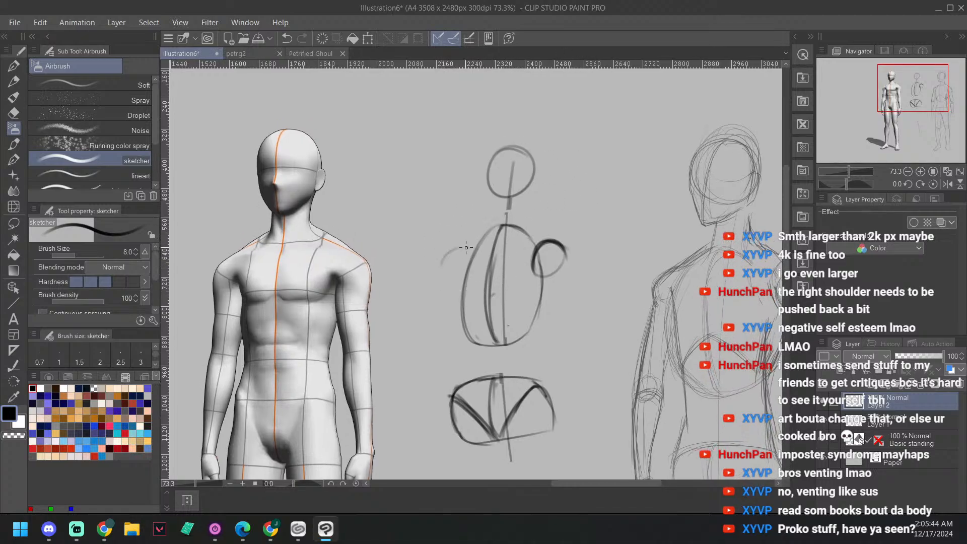
mouse_move(442, 264)
mouse_down()
mouse_move(470, 252)
mouse_move(440, 266)
mouse_move(461, 249)
mouse_move(464, 258)
mouse_move(453, 250)
mouse_move(458, 282)
mouse_move(441, 273)
mouse_move(471, 258)
mouse_move(448, 274)
mouse_move(448, 251)
mouse_move(450, 281)
mouse_up()
mouse_move(460, 249)
mouse_down()
mouse_move(473, 264)
mouse_move(443, 278)
mouse_move(473, 253)
mouse_move(467, 281)
mouse_up()
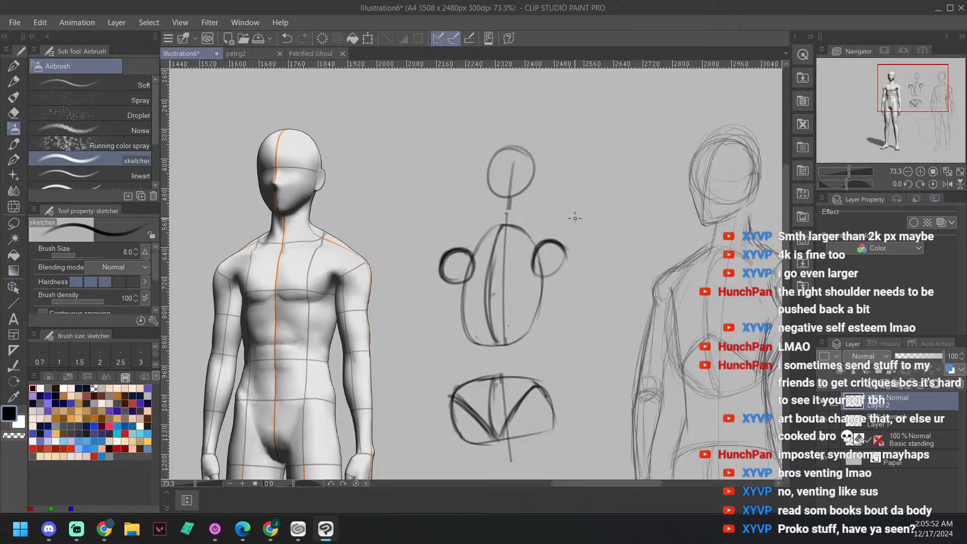
mouse_move(539, 248)
mouse_down()
mouse_move(561, 264)
mouse_move(562, 249)
mouse_move(554, 275)
mouse_up()
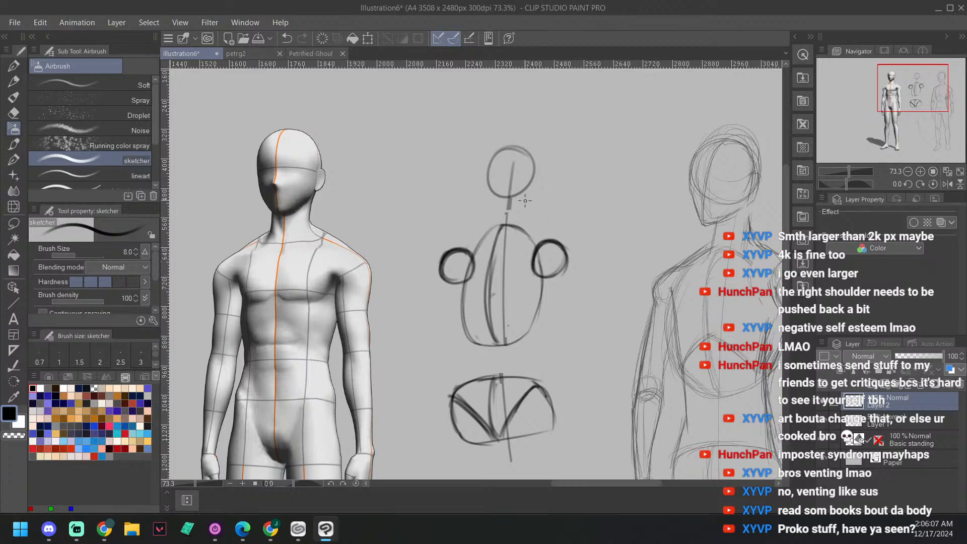
Step: Lasso each shoulder circle in turn, move it slightly outward from the ribcage, and clear the selection
click(23, 224)
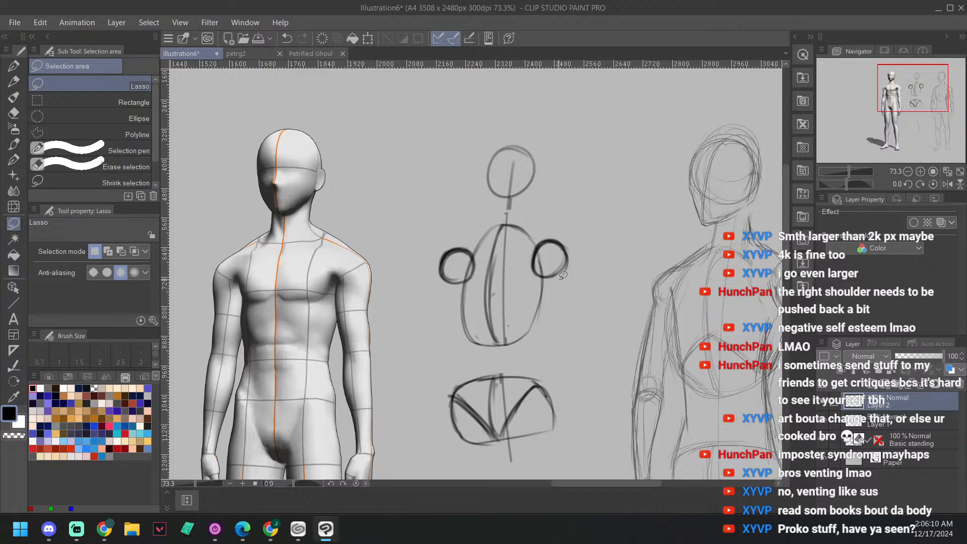
mouse_move(533, 271)
mouse_down()
mouse_move(583, 243)
mouse_move(554, 290)
mouse_move(567, 261)
mouse_up()
mouse_move(465, 288)
mouse_down()
mouse_move(433, 284)
mouse_move(433, 249)
mouse_move(467, 230)
mouse_move(487, 258)
mouse_move(470, 286)
mouse_move(451, 251)
mouse_move(481, 258)
mouse_move(458, 258)
mouse_up()
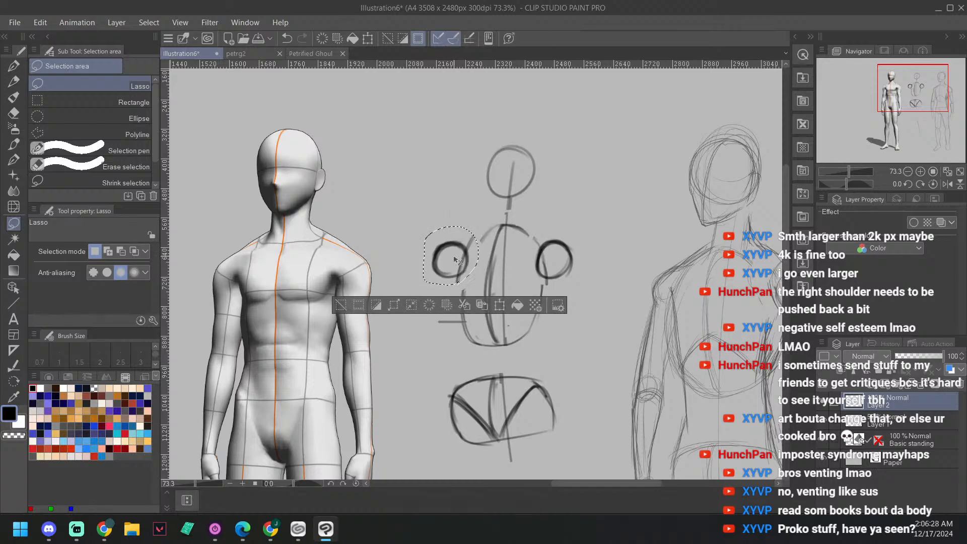
drag(591, 242, 589, 244)
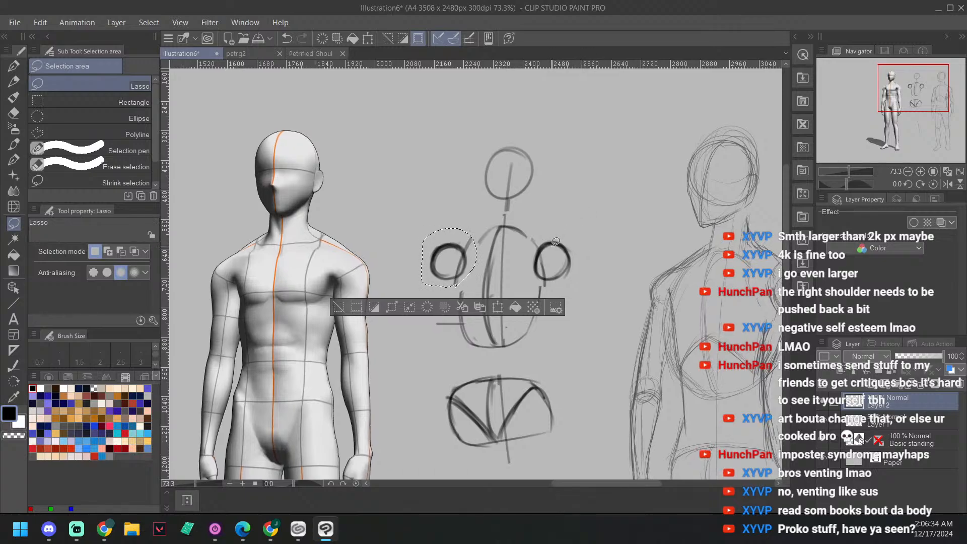
key(ctrl+d)
Step: Return to the sketcher airbrush and draw the arched lower rib line inside the ribcage, peaking at the curved centre line
scroll(535, 257, up, 2)
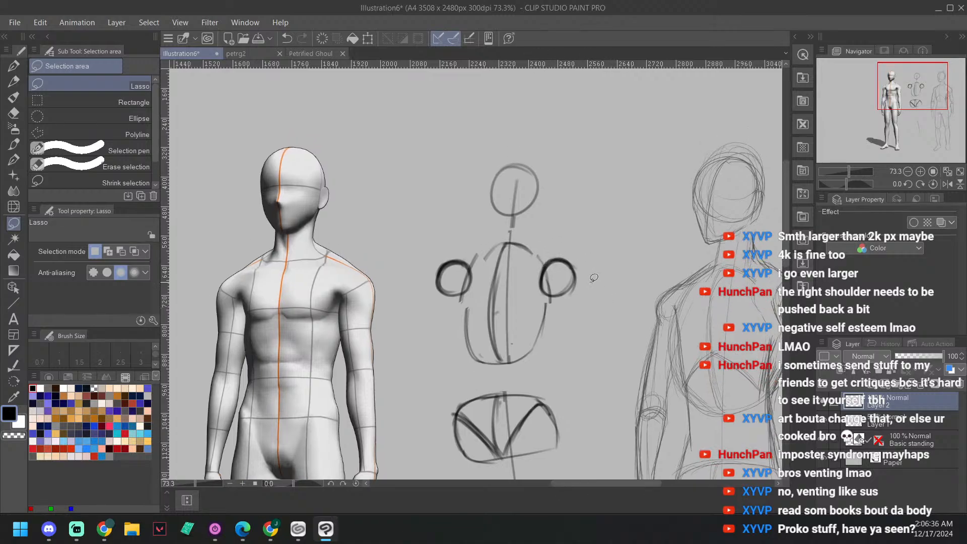
drag(583, 254, 610, 222)
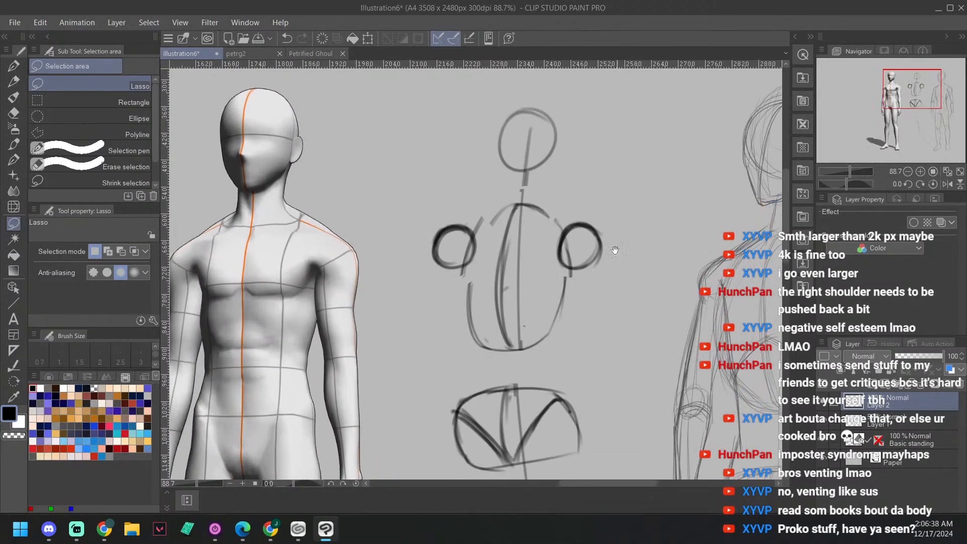
drag(578, 315, 594, 302)
drag(589, 342, 591, 332)
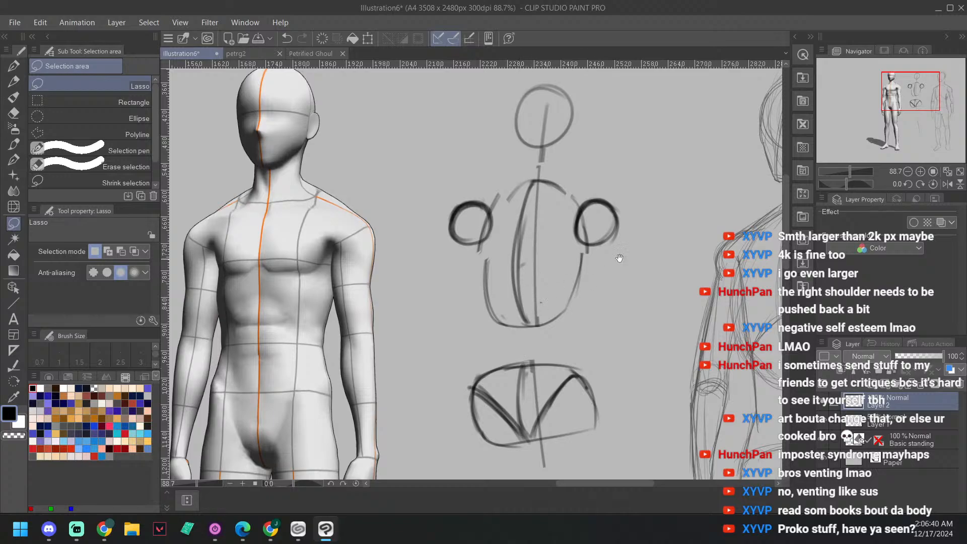
drag(662, 255, 653, 263)
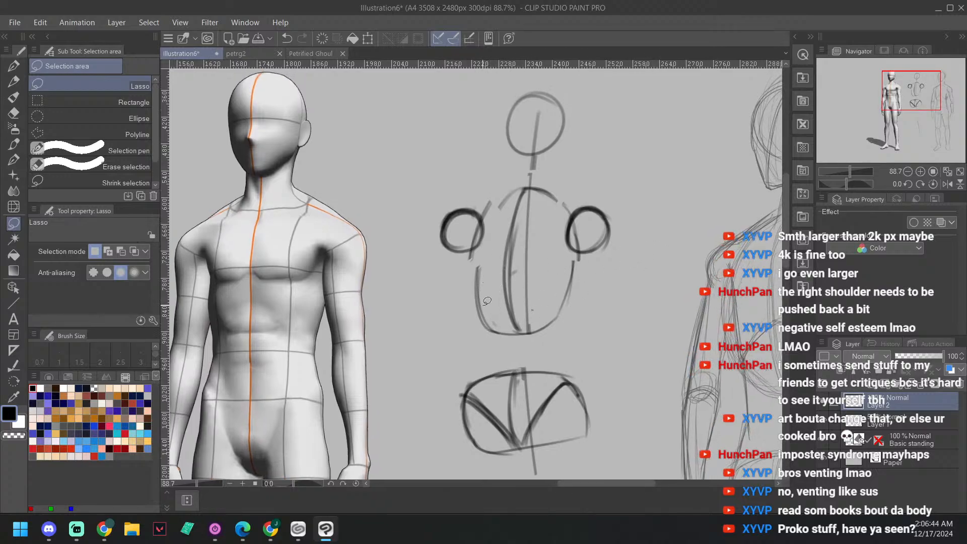
key(b)
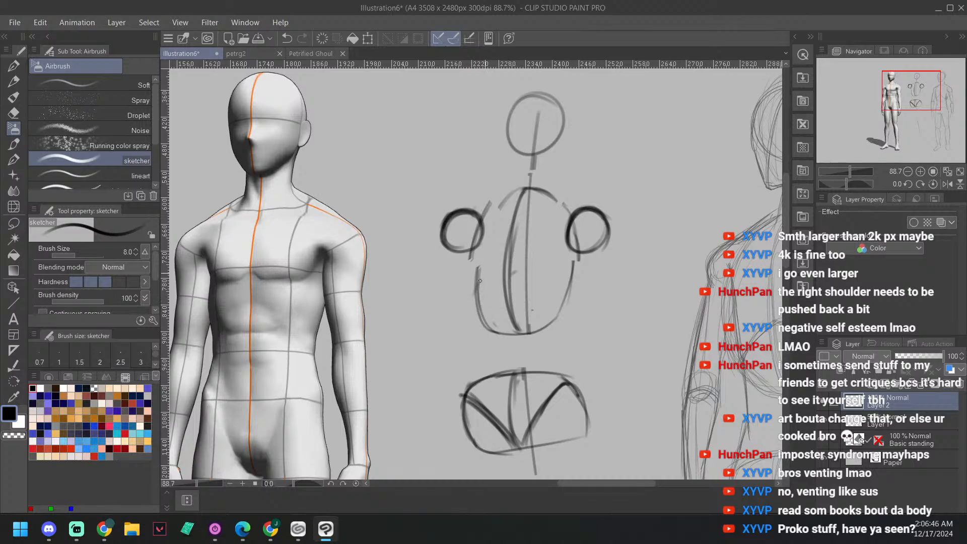
mouse_move(477, 298)
mouse_down()
mouse_move(506, 255)
mouse_move(499, 263)
mouse_move(514, 256)
mouse_move(549, 280)
mouse_move(502, 261)
mouse_move(548, 283)
mouse_up()
drag(503, 256, 555, 283)
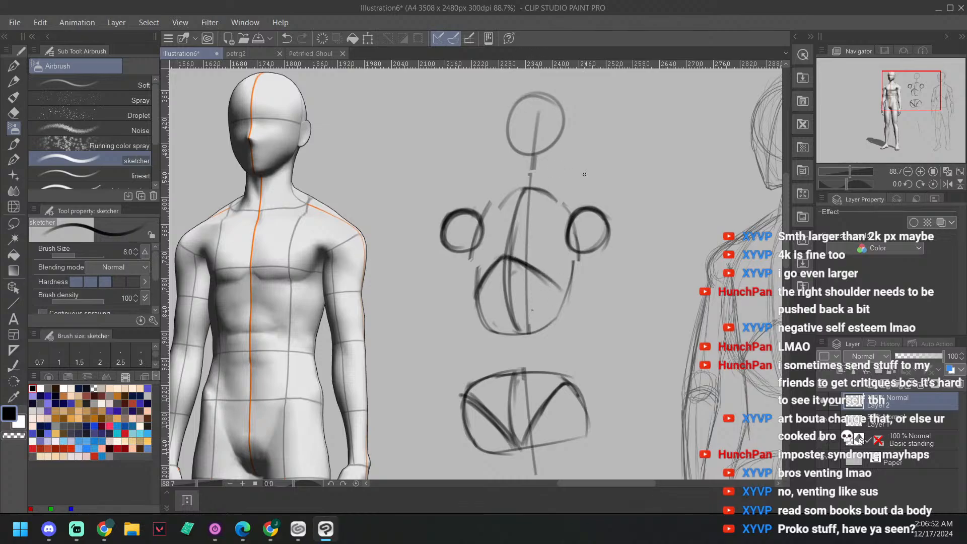
Step: Try slanted lines across both shoulder circles, angled down toward the ribcage, and undo them
drag(612, 223, 623, 209)
drag(577, 230, 605, 216)
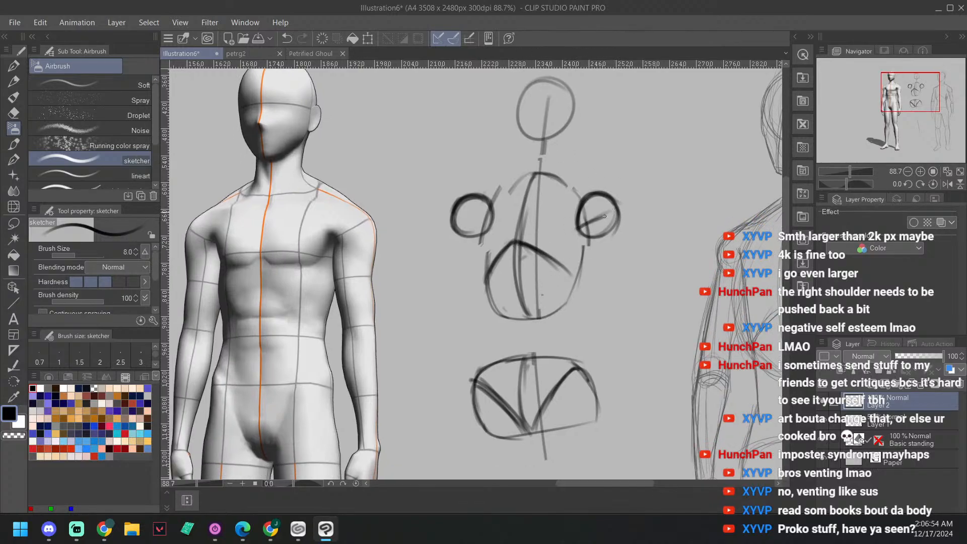
drag(456, 209, 486, 230)
key(ctrl+z)
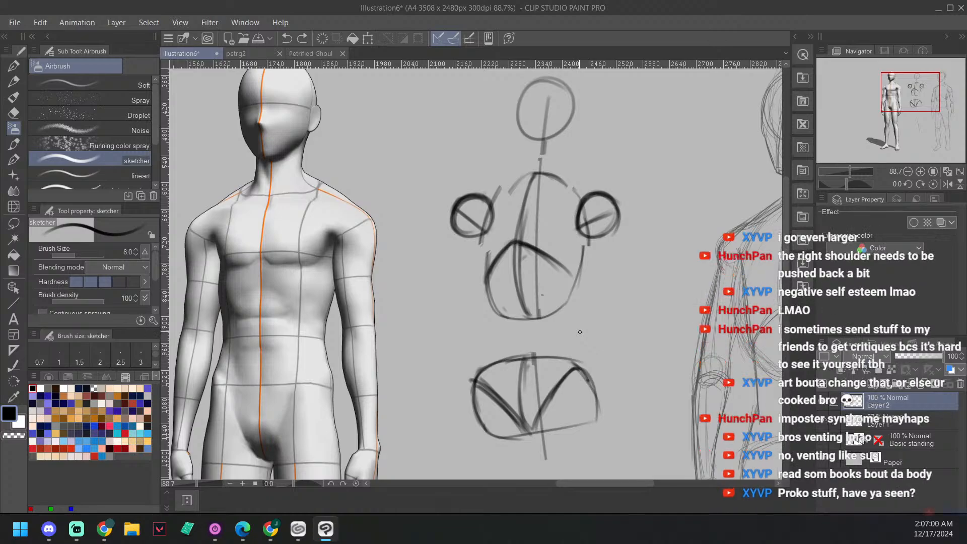
key(ctrl+z)
key(ctrl+z)
key(ctrl+z)
key(ctrl+z)
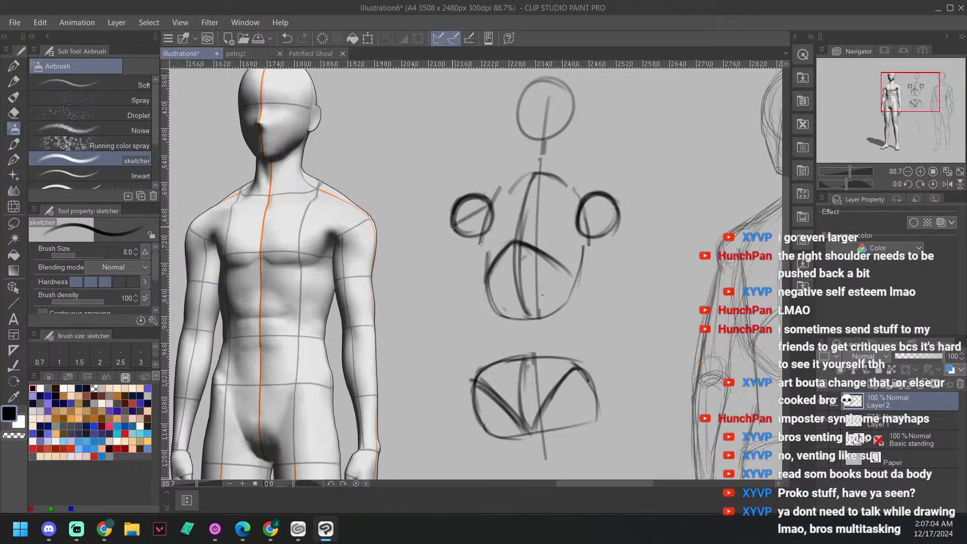
Step: Draw a diagonal sloping outward and down across each shoulder circle, plus the outer line of the left upper arm
drag(490, 204, 456, 225)
drag(586, 207, 614, 228)
scroll(447, 225, down, 1)
drag(446, 229, 441, 262)
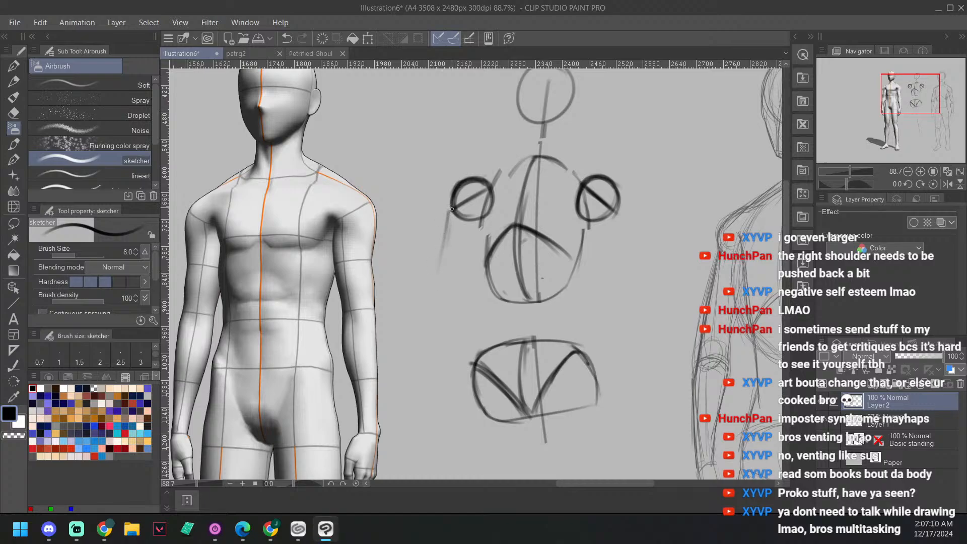
drag(451, 210, 440, 279)
drag(453, 208, 435, 282)
Step: Draw the right upper arm as a tapered block below its shoulder circle, with an elbow circle at its lower end
drag(614, 206, 632, 283)
mouse_move(613, 208)
mouse_down()
mouse_move(632, 281)
mouse_move(623, 248)
mouse_up()
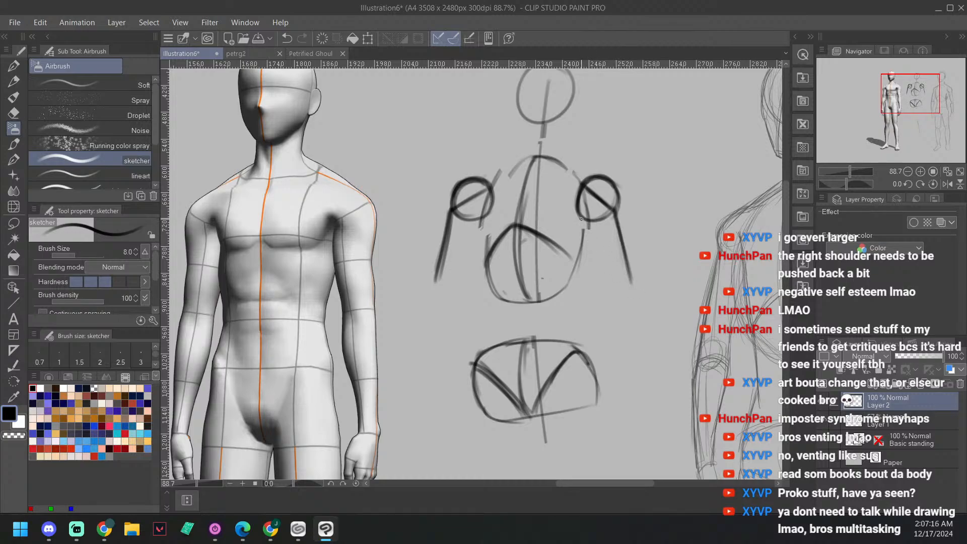
drag(578, 206, 600, 280)
mouse_move(579, 210)
mouse_down()
mouse_move(586, 247)
mouse_move(578, 210)
mouse_move(597, 276)
mouse_move(580, 208)
mouse_move(603, 288)
mouse_up()
mouse_move(580, 210)
mouse_down()
mouse_move(600, 290)
mouse_move(632, 283)
mouse_move(620, 318)
mouse_move(636, 292)
mouse_move(638, 315)
mouse_up()
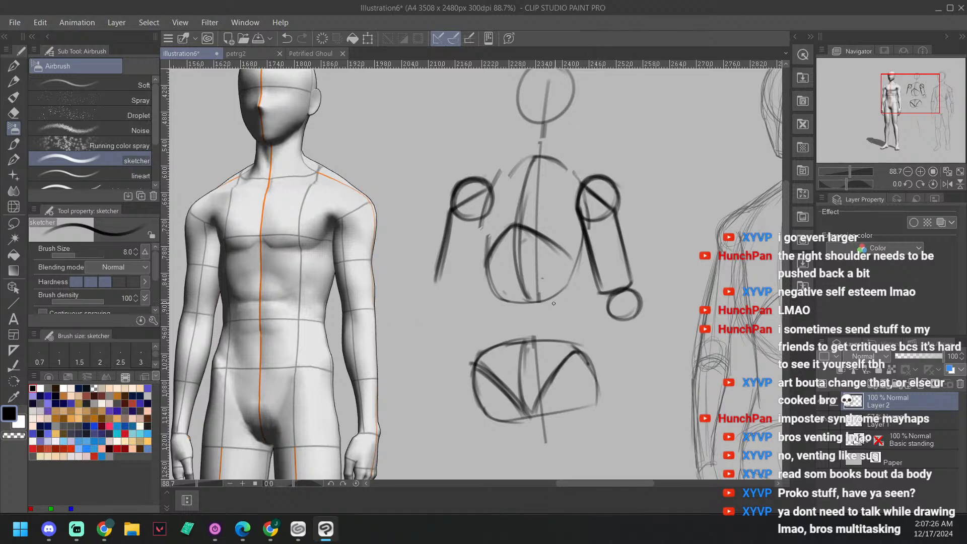
Step: Draw a four-sided hand block that widens downward, below and to the right of the pelvis
drag(640, 349, 625, 289)
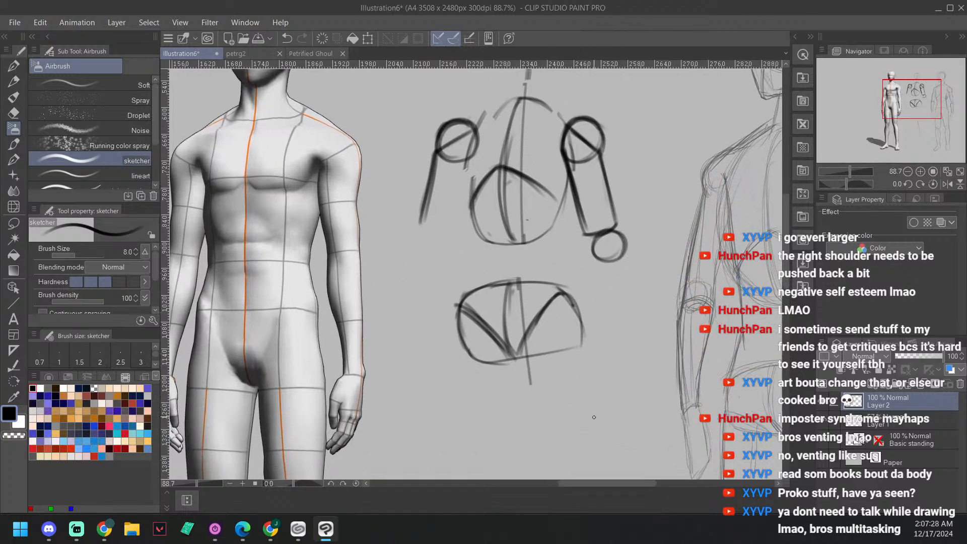
drag(601, 362, 591, 401)
mouse_move(606, 360)
mouse_down()
mouse_move(625, 382)
mouse_move(622, 372)
mouse_move(602, 408)
mouse_move(593, 403)
mouse_move(618, 407)
mouse_move(591, 402)
mouse_move(628, 412)
mouse_up()
Step: Draw a narrow four-sided hand block below and to the left of the pelvis
drag(606, 350, 660, 339)
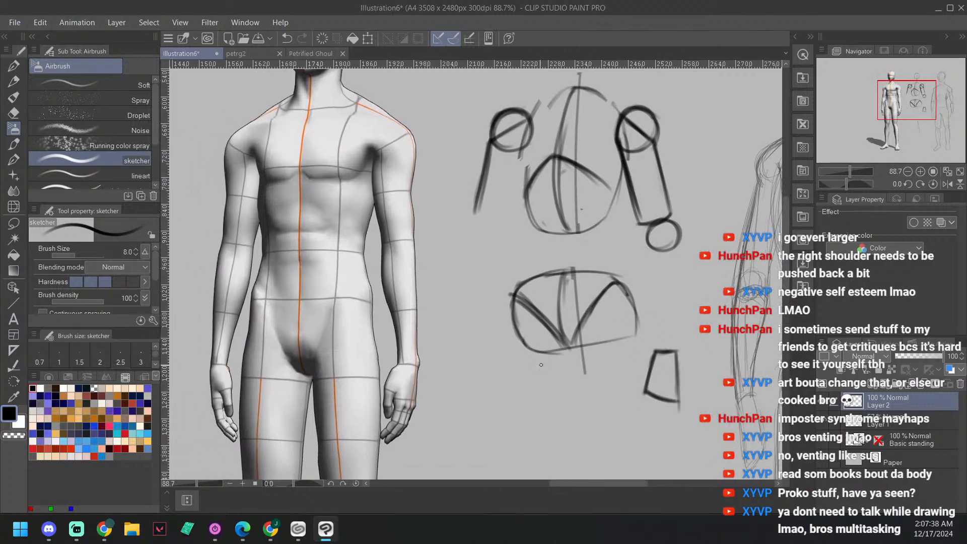
drag(479, 356, 485, 382)
drag(473, 339, 486, 389)
drag(473, 341, 490, 340)
mouse_move(474, 341)
mouse_down()
mouse_move(490, 344)
mouse_move(497, 389)
mouse_up()
mouse_move(476, 345)
mouse_down()
mouse_move(481, 388)
mouse_move(493, 389)
mouse_move(495, 365)
mouse_move(497, 387)
mouse_up()
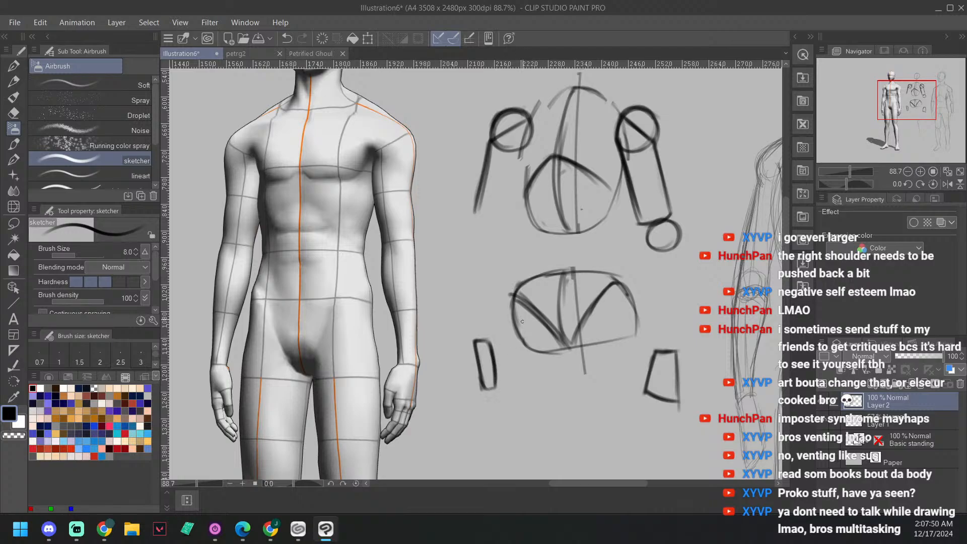
Step: Draw the inner line of the left upper arm, close its lower end, and add an elbow circle beneath it
scroll(522, 321, up, 2)
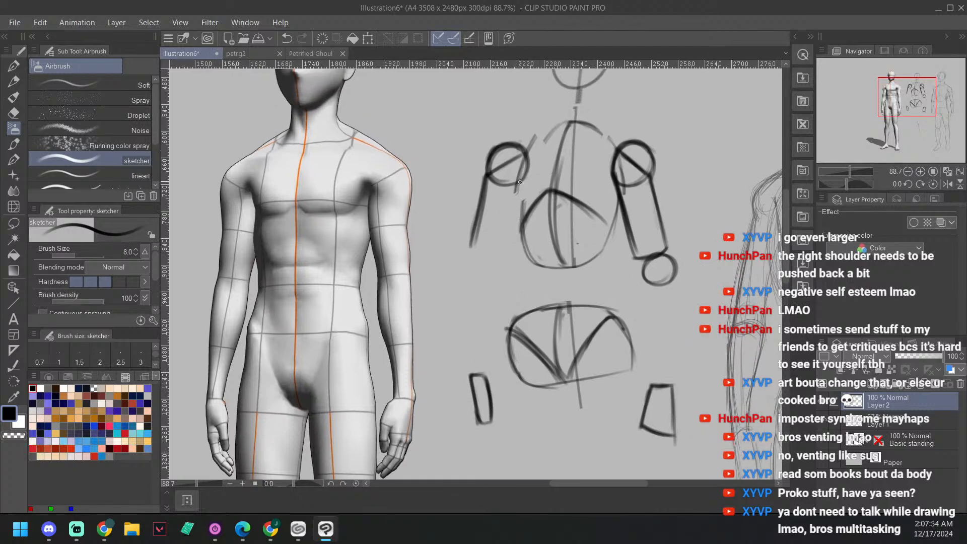
mouse_move(518, 174)
mouse_down()
mouse_move(523, 227)
mouse_move(519, 174)
mouse_up()
drag(517, 207, 497, 258)
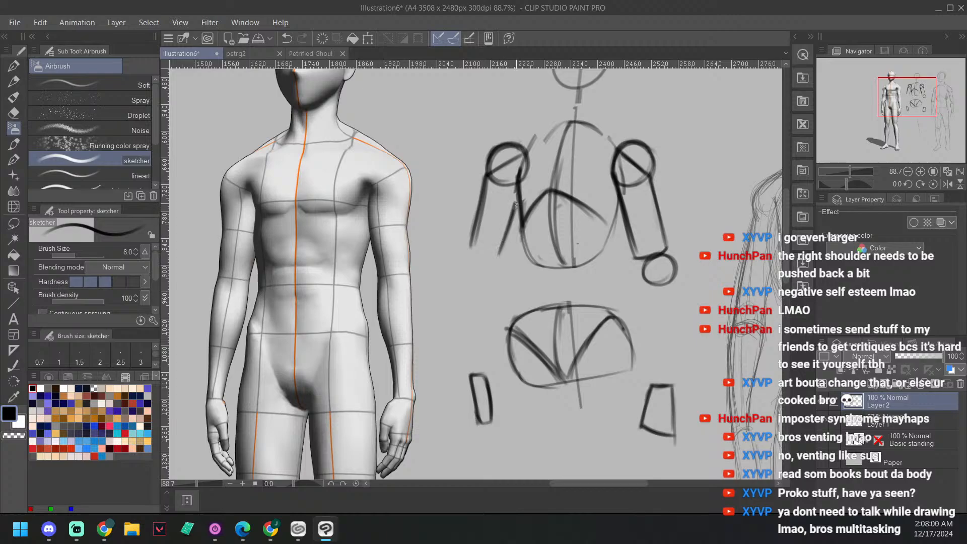
mouse_move(517, 201)
mouse_down()
mouse_move(501, 259)
mouse_move(466, 260)
mouse_move(500, 242)
mouse_move(466, 275)
mouse_up()
mouse_move(486, 282)
mouse_down()
mouse_move(499, 259)
mouse_move(468, 254)
mouse_move(486, 281)
mouse_up()
Step: Draw the left forearm as a tapered block from the elbow circle down to the hand block
drag(556, 259, 515, 237)
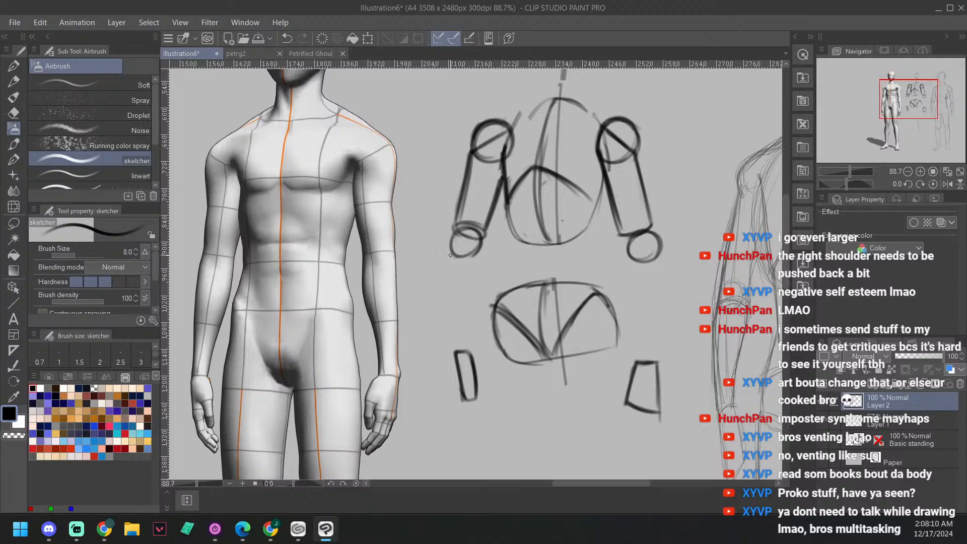
drag(448, 251, 449, 345)
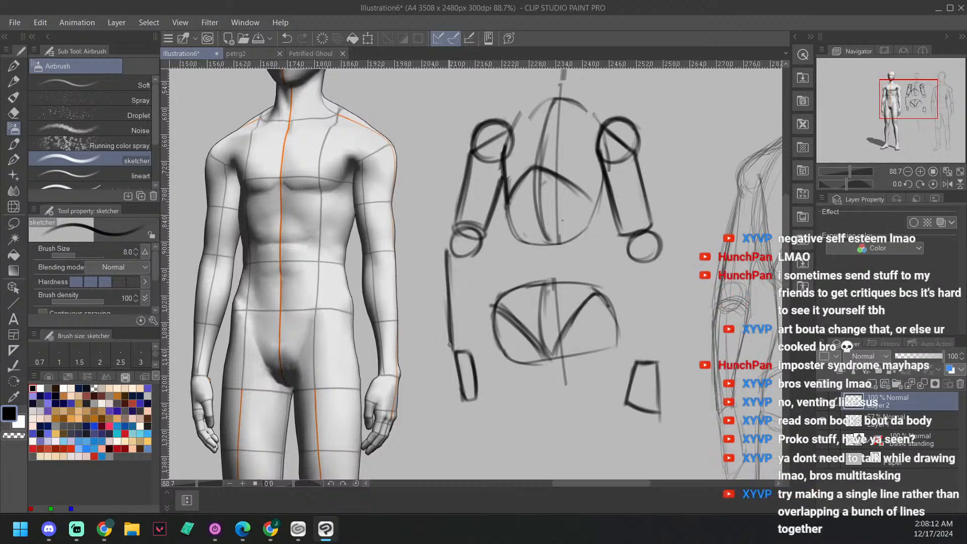
drag(483, 247, 473, 334)
drag(481, 278, 473, 354)
drag(485, 245, 473, 355)
drag(453, 254, 481, 251)
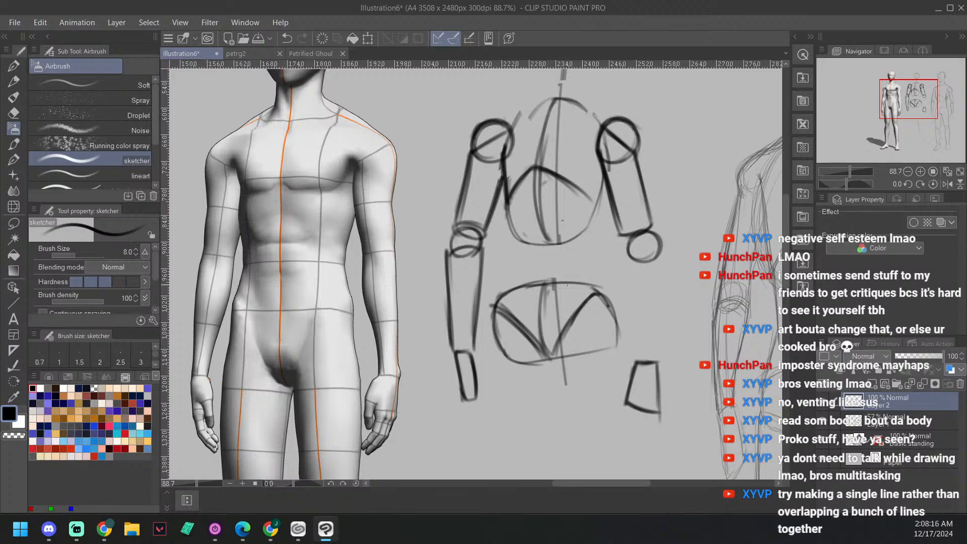
drag(723, 256, 686, 238)
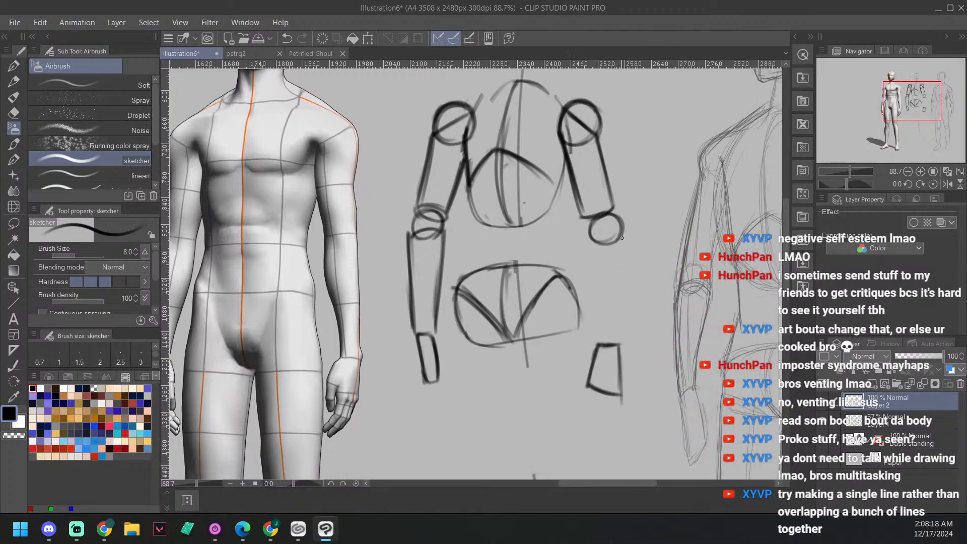
Step: Draw the right forearm as a tapered block from the elbow circle down to the right hand block
mouse_move(622, 257)
mouse_down()
mouse_move(622, 236)
mouse_move(620, 342)
mouse_up()
drag(622, 238, 619, 350)
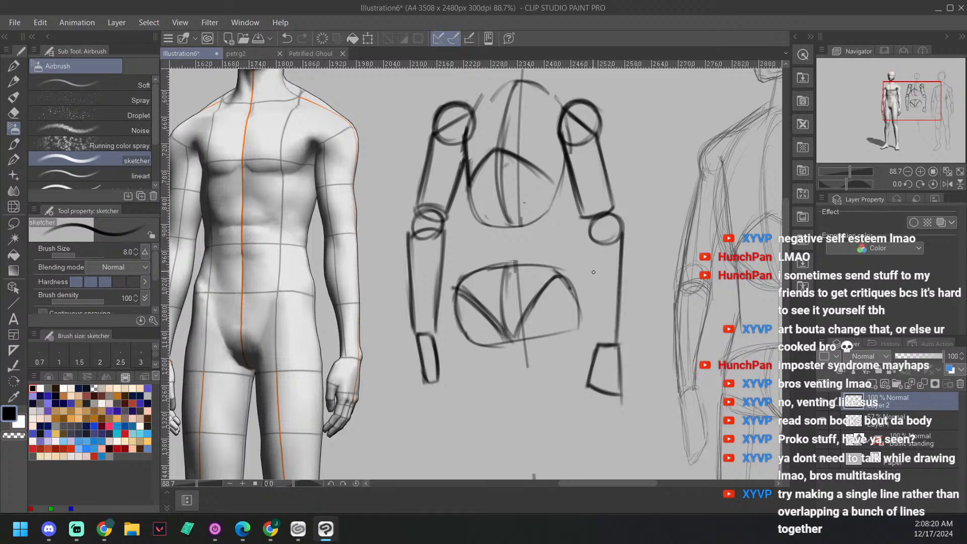
drag(593, 244, 600, 317)
drag(589, 238, 599, 348)
Step: Draw the right waist contour, running from the armpit along the ribcage and curving out to the pelvis
mouse_move(589, 239)
mouse_down()
mouse_move(625, 234)
mouse_move(649, 202)
mouse_move(687, 238)
mouse_up()
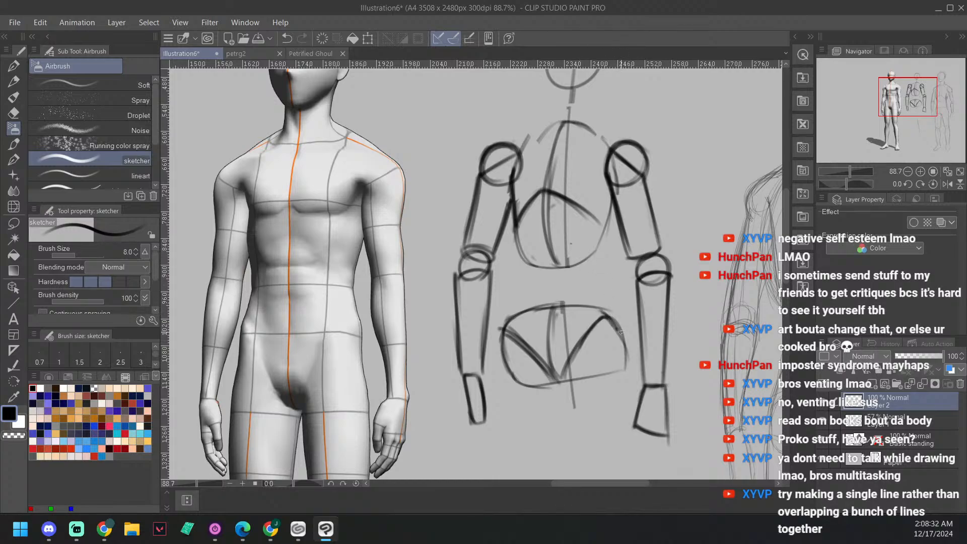
drag(622, 330, 608, 292)
key(e)
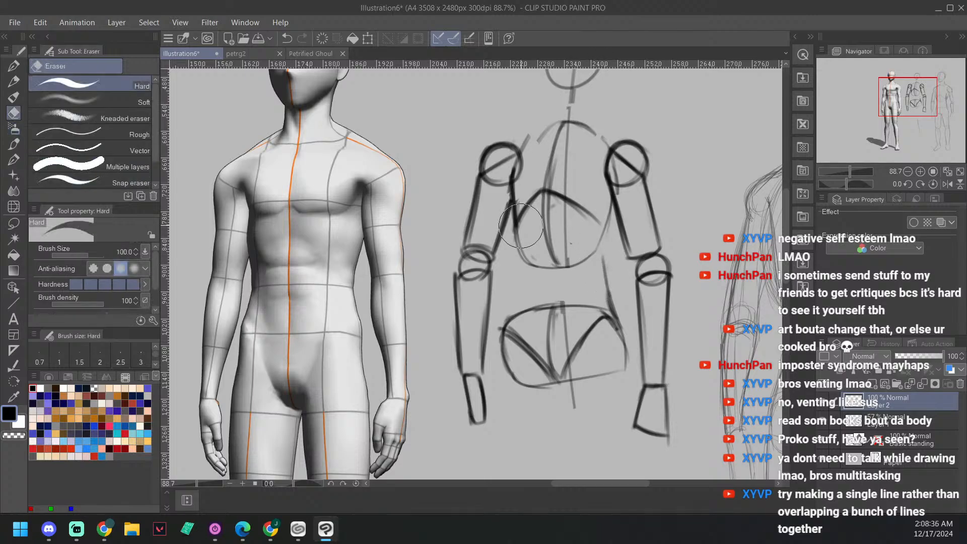
key(b)
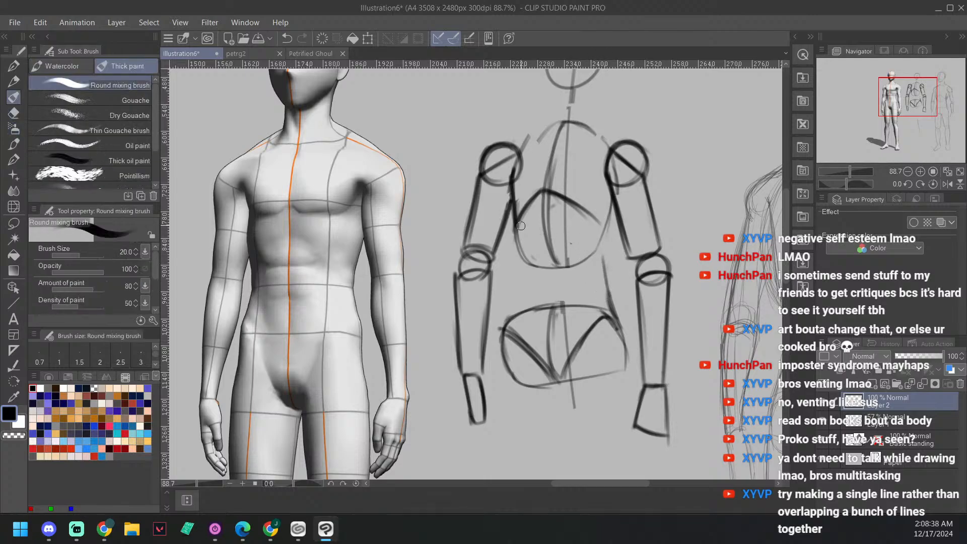
key(b)
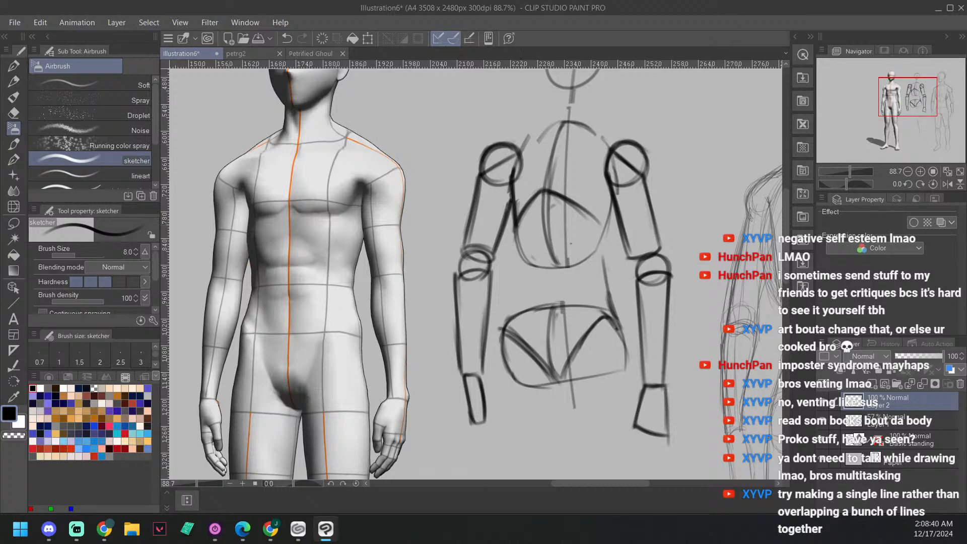
key(alt+Tab)
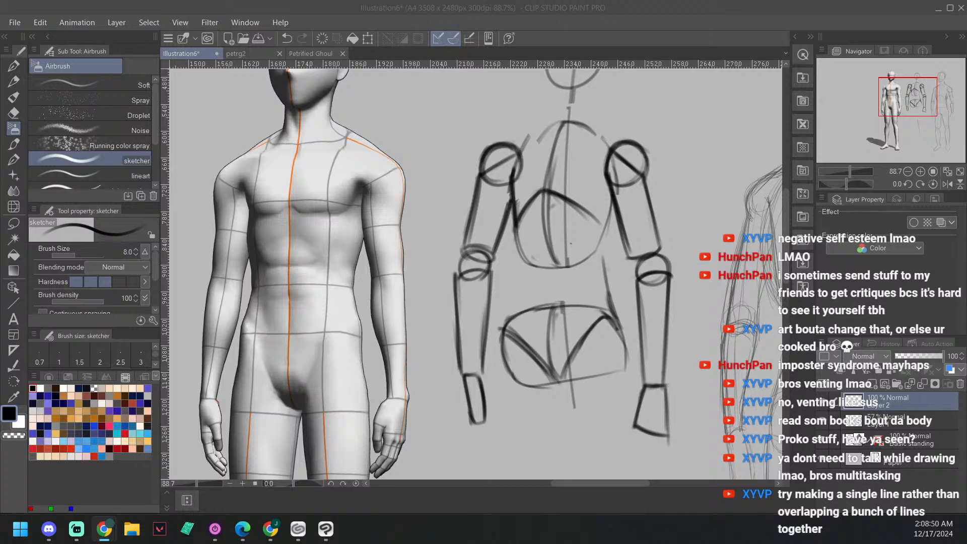
drag(611, 237, 603, 269)
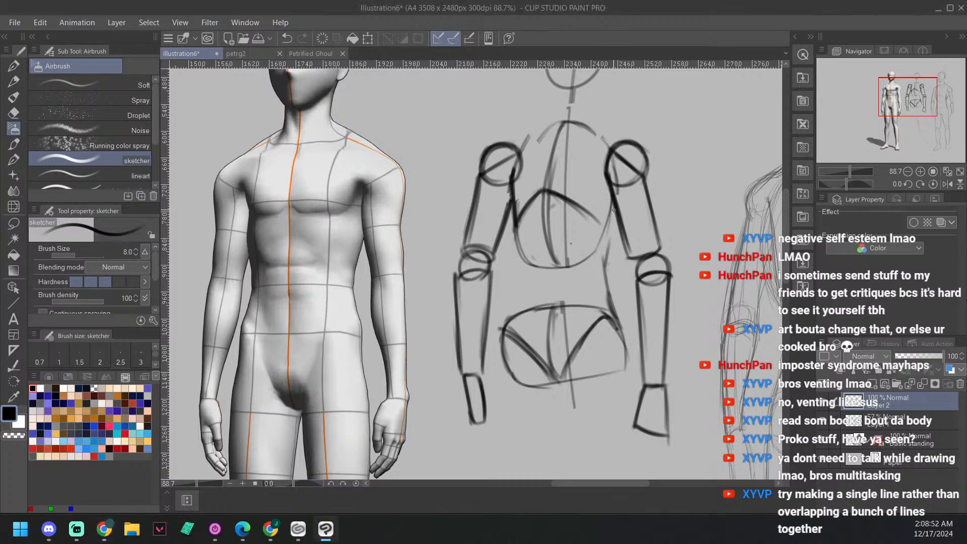
mouse_move(616, 206)
mouse_down()
mouse_move(603, 270)
mouse_move(622, 331)
mouse_move(605, 299)
mouse_up()
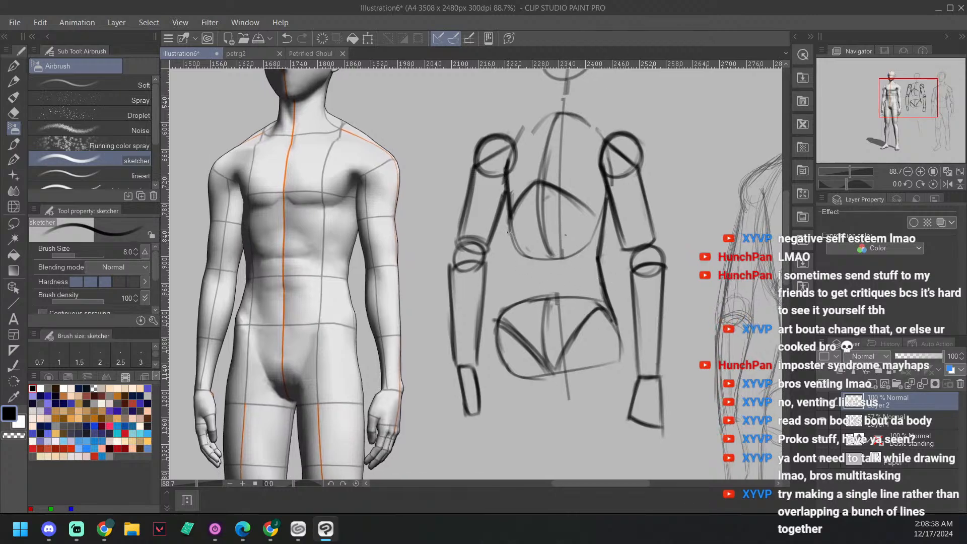
Step: Draw the left side of the torso from the armpit down along the ribcage and waist to the pelvis
drag(508, 236, 511, 244)
drag(506, 169, 509, 231)
drag(504, 179, 505, 230)
mouse_move(504, 162)
mouse_down()
mouse_move(512, 268)
mouse_move(501, 316)
mouse_up()
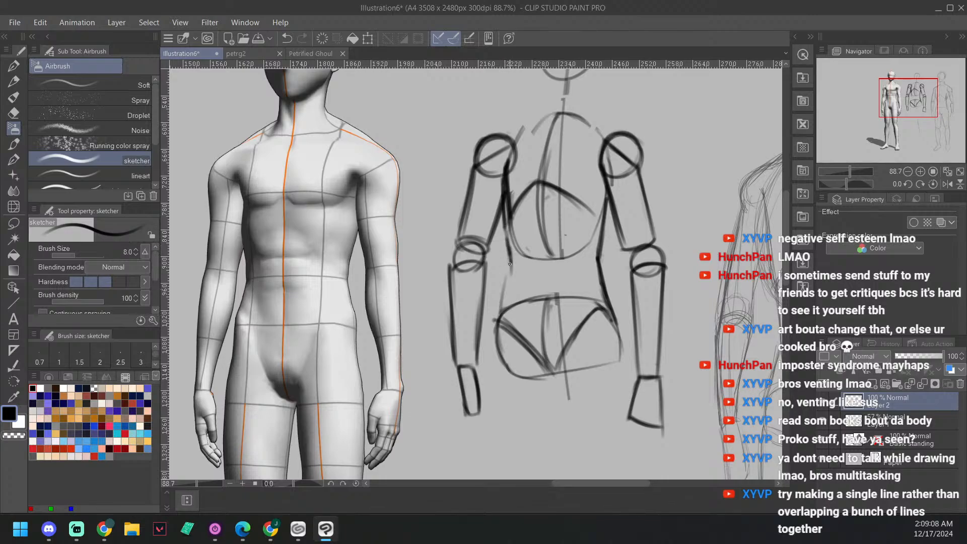
drag(513, 248, 500, 319)
drag(506, 275, 499, 330)
drag(513, 253, 501, 318)
mouse_move(505, 206)
mouse_down()
mouse_move(515, 268)
mouse_move(510, 252)
mouse_up()
Step: Draw a long, slightly slanted guide line for the left leg from the pelvis down to the ankle
drag(603, 253, 551, 115)
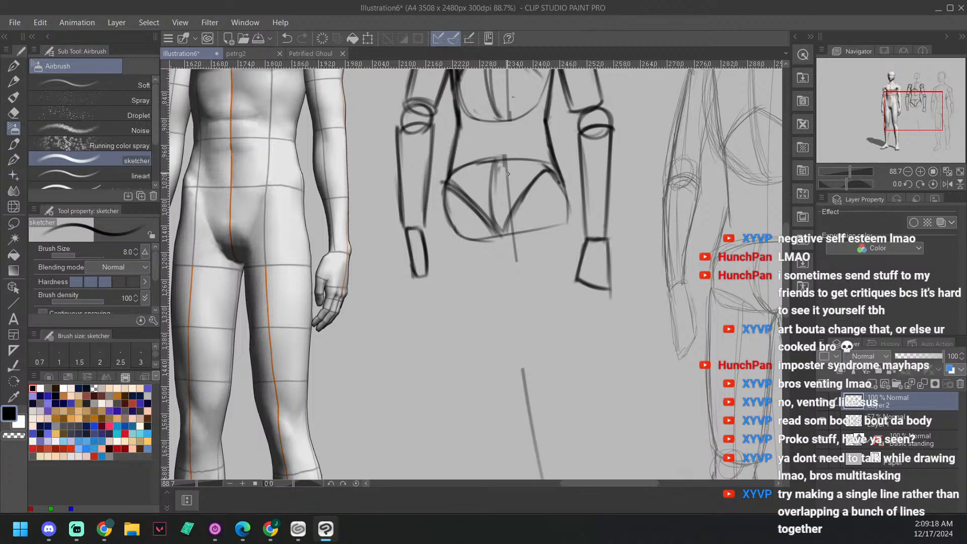
drag(510, 184, 554, 265)
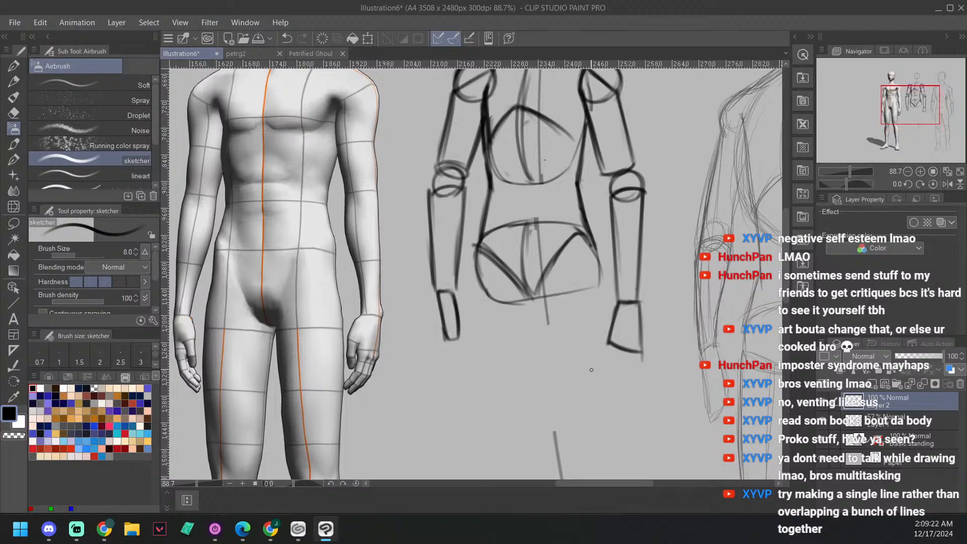
scroll(592, 370, down, 3)
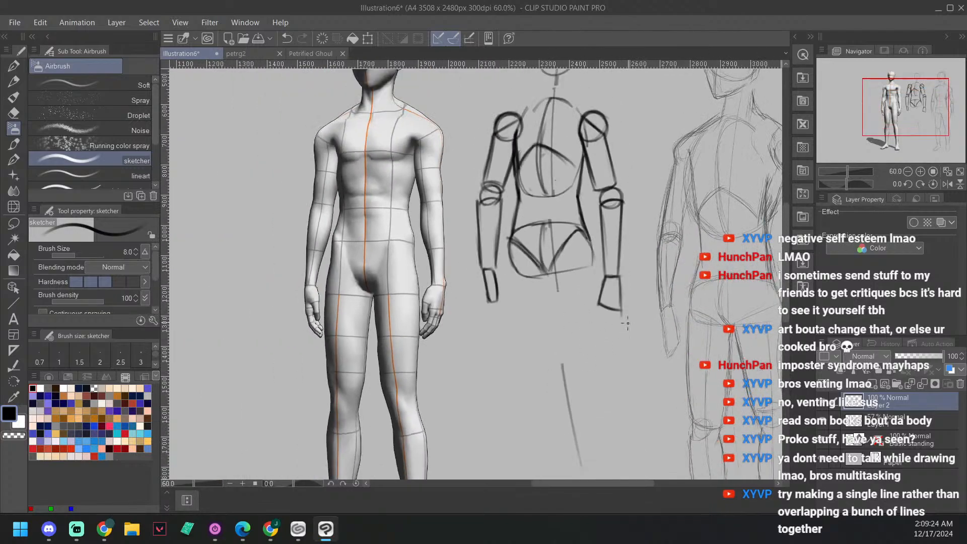
drag(658, 308, 654, 279)
scroll(618, 308, down, 2)
mouse_move(618, 324)
mouse_down()
mouse_move(577, 280)
mouse_move(534, 282)
mouse_up()
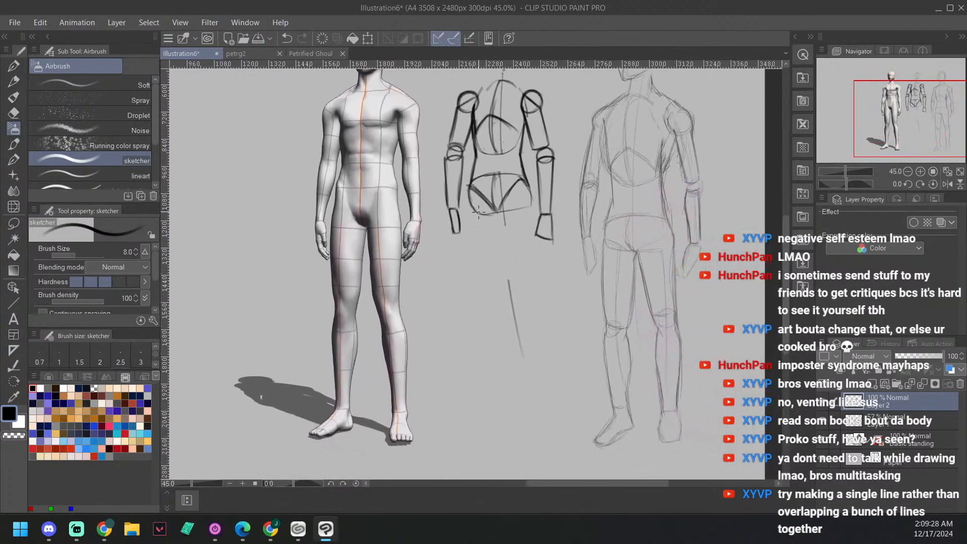
drag(477, 204, 497, 411)
Step: Mark the head-top, crotch and foot levels with short horizontal dashes to the left of the 3D figure
scroll(535, 252, up, 3)
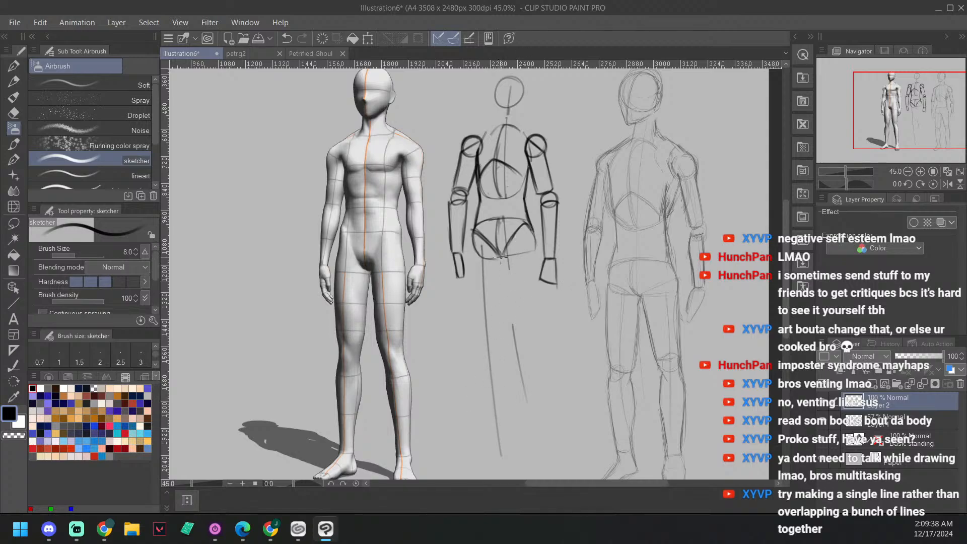
scroll(353, 226, up, 2)
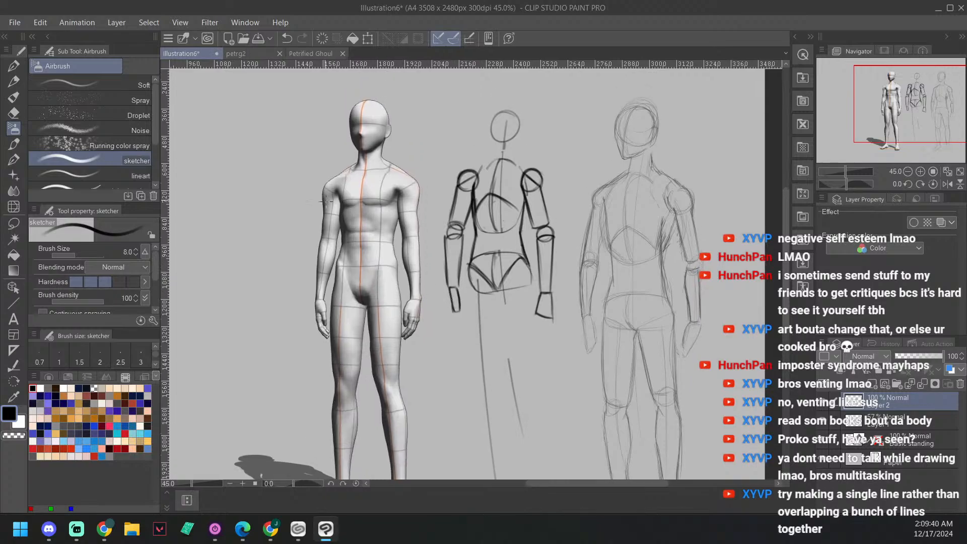
drag(282, 286, 297, 286)
key(e)
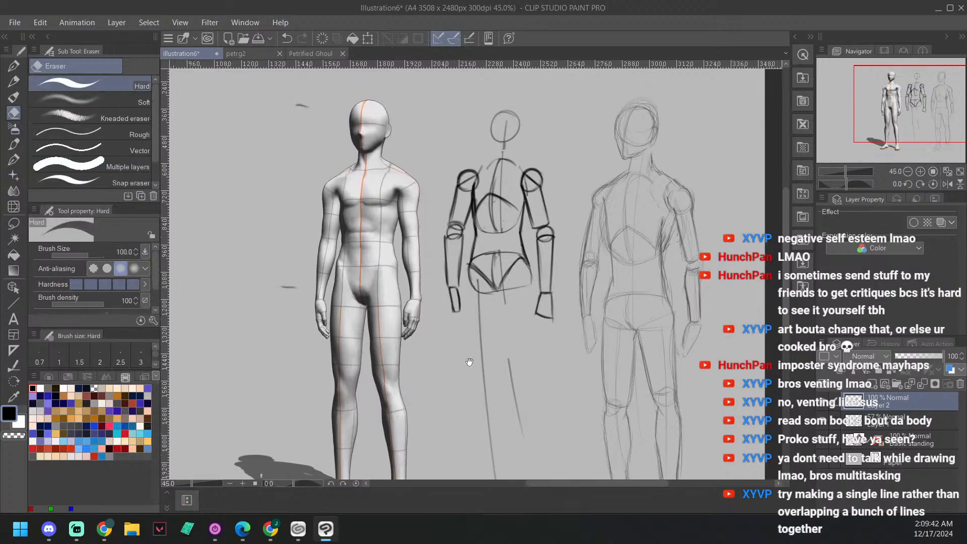
drag(471, 361, 484, 307)
key(p)
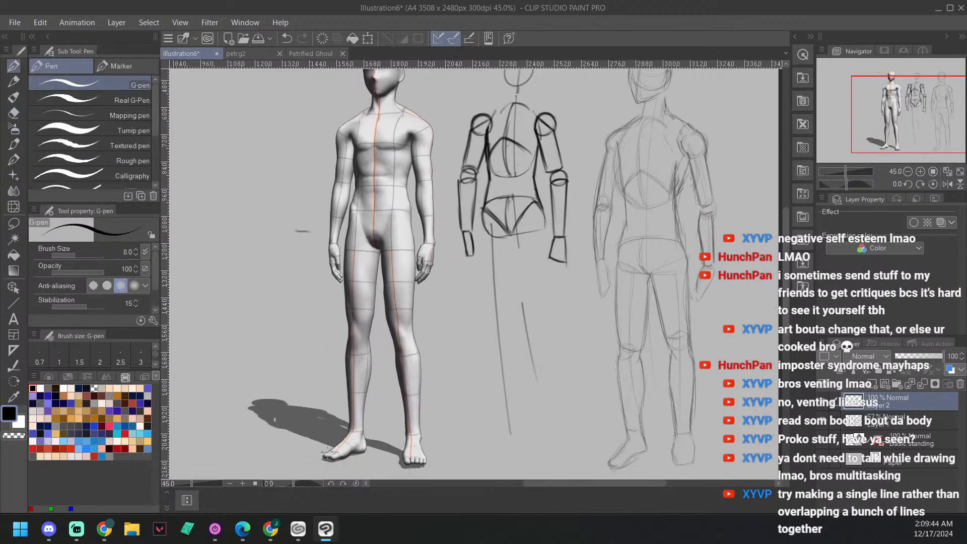
key(b)
drag(292, 459, 314, 454)
Step: Mark the drawn figure's head-top, crotch and ankle levels with short dashes, including one across the left leg's guide line
drag(505, 313, 457, 418)
drag(558, 341, 559, 260)
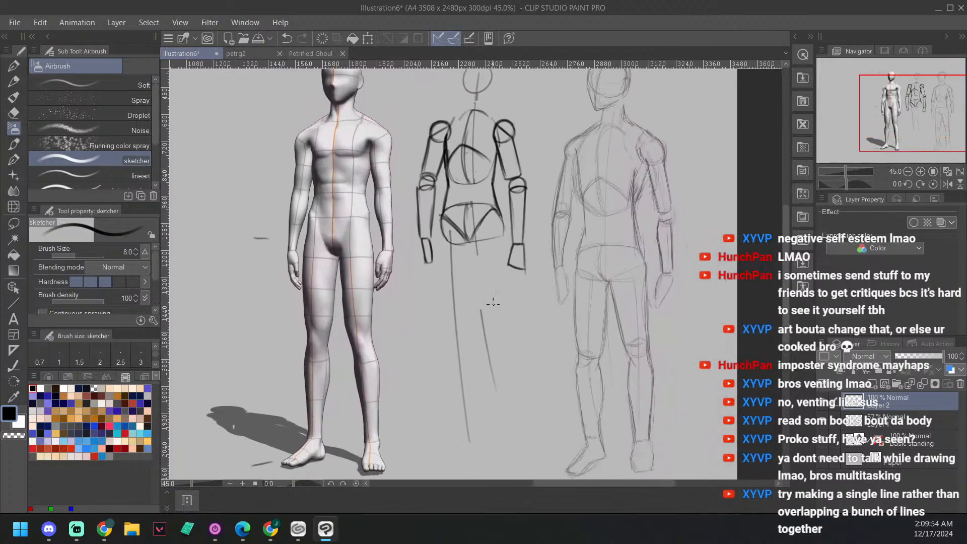
mouse_move(464, 412)
mouse_down()
mouse_move(448, 417)
mouse_move(469, 413)
mouse_up()
drag(518, 158, 515, 197)
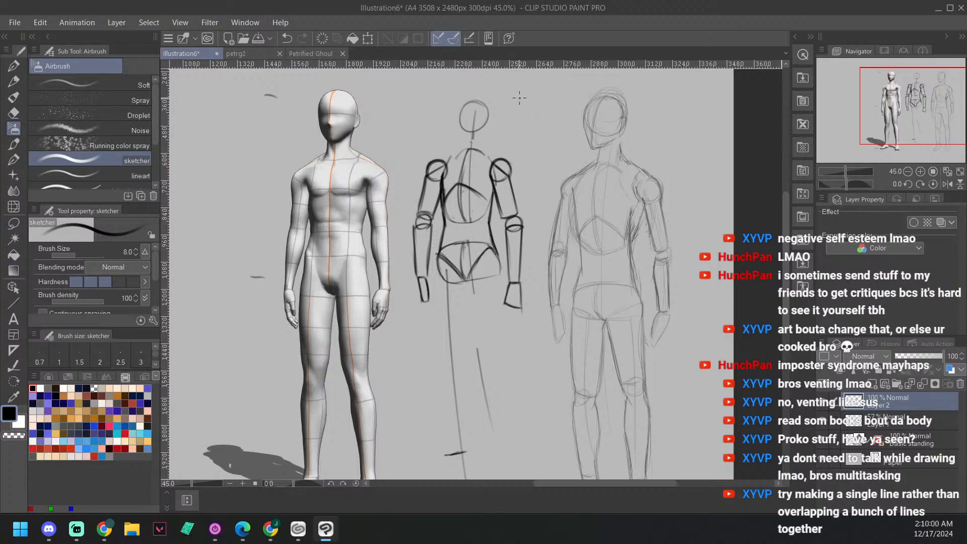
drag(523, 95, 505, 95)
Step: Draw a small knee circle on the left leg's guide line, midway between the pelvis and the ankle dash
mouse_move(450, 351)
mouse_down()
mouse_move(441, 363)
mouse_move(461, 356)
mouse_up()
key(ctrl+z)
key(ctrl+y)
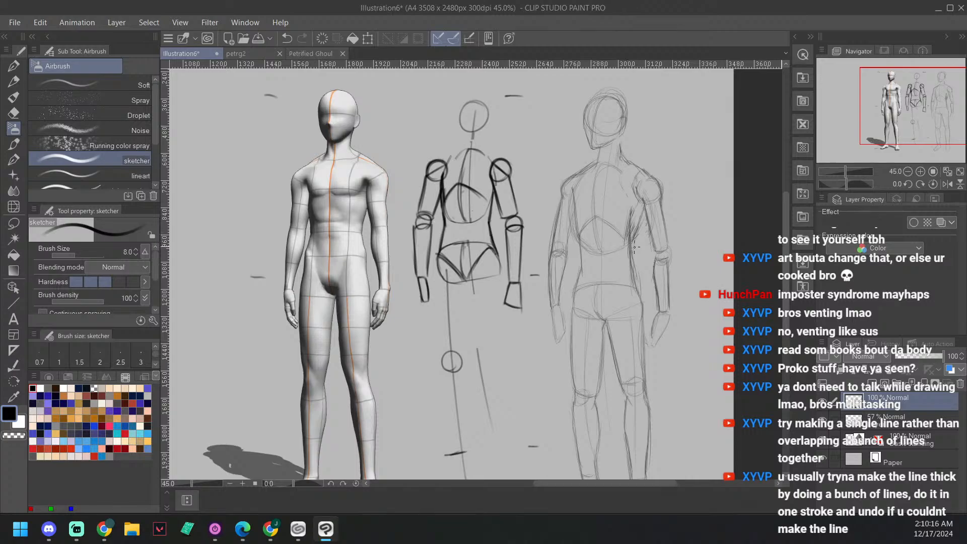
key(ctrl+z)
mouse_move(450, 351)
mouse_down()
mouse_move(439, 365)
mouse_move(448, 351)
mouse_move(453, 370)
mouse_up()
drag(514, 313, 485, 301)
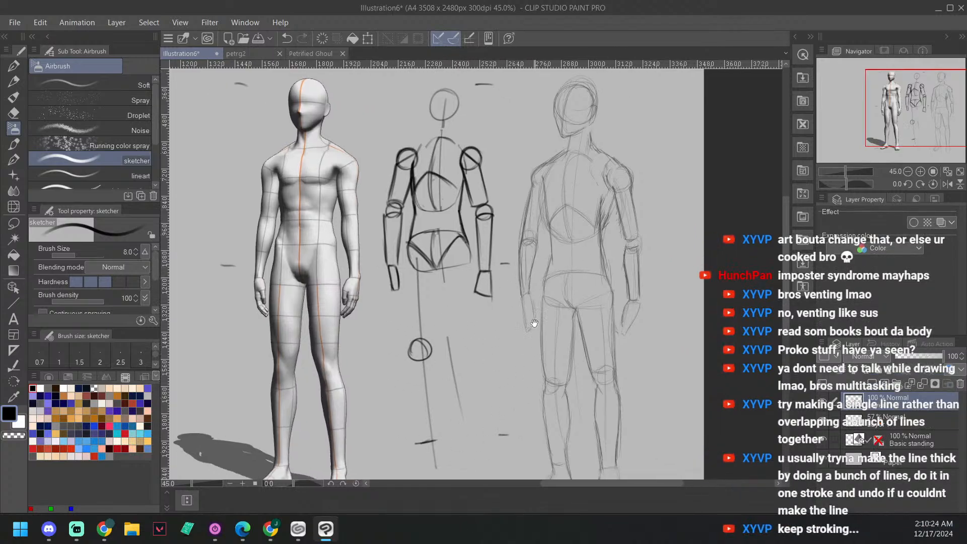
drag(542, 281, 575, 202)
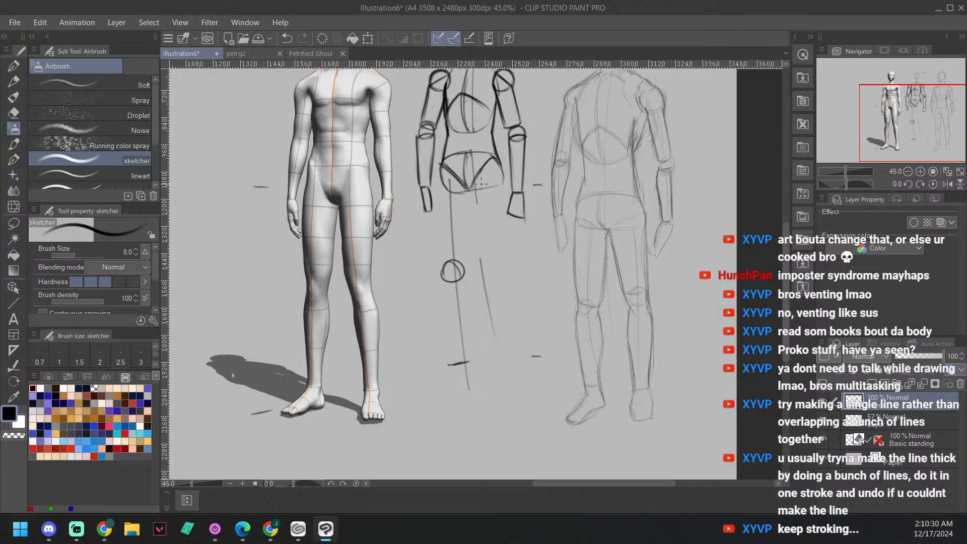
drag(483, 176, 513, 353)
drag(487, 176, 505, 350)
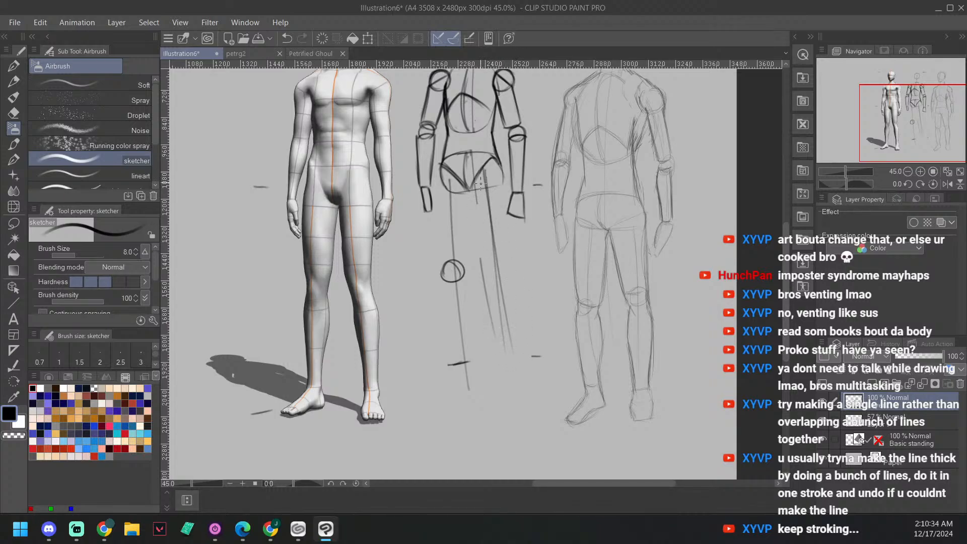
drag(478, 159, 507, 365)
key(ctrl+z)
key(ctrl+z)
key(ctrl+z)
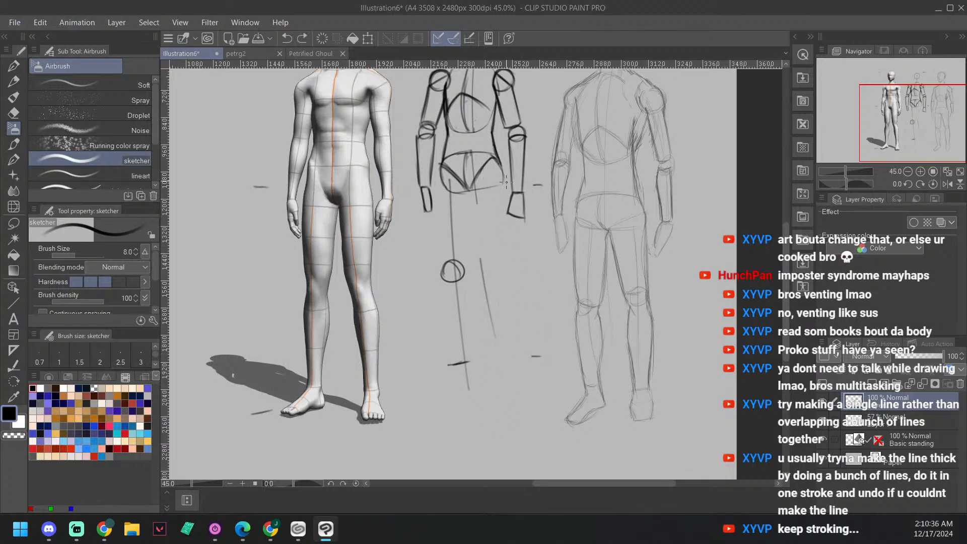
Step: Draw the right leg's guide line from the pelvis to the ankle and a foot block that widens downward beneath it
drag(486, 168, 504, 361)
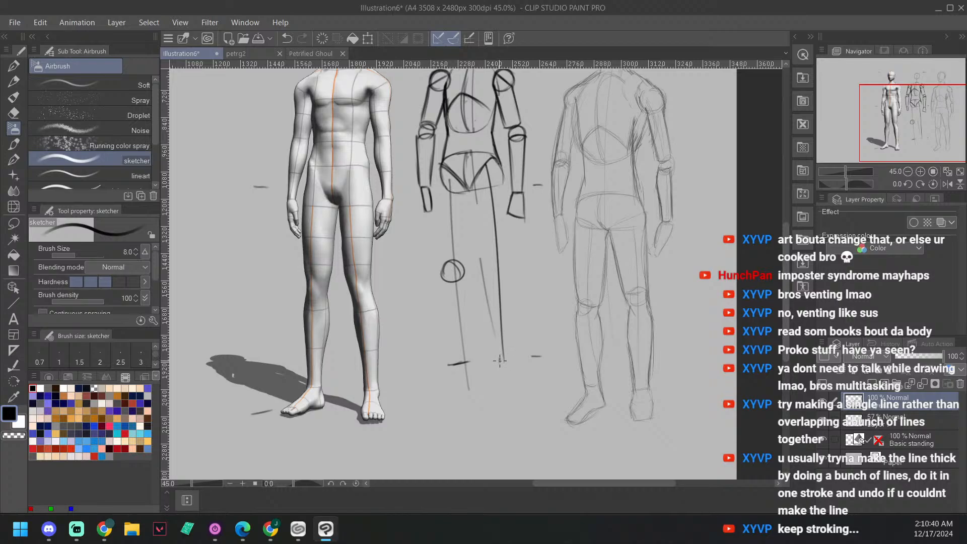
mouse_move(499, 357)
mouse_down()
mouse_move(499, 390)
mouse_move(521, 391)
mouse_up()
key(ctrl+z)
key(ctrl+z)
key(ctrl+z)
key(ctrl+z)
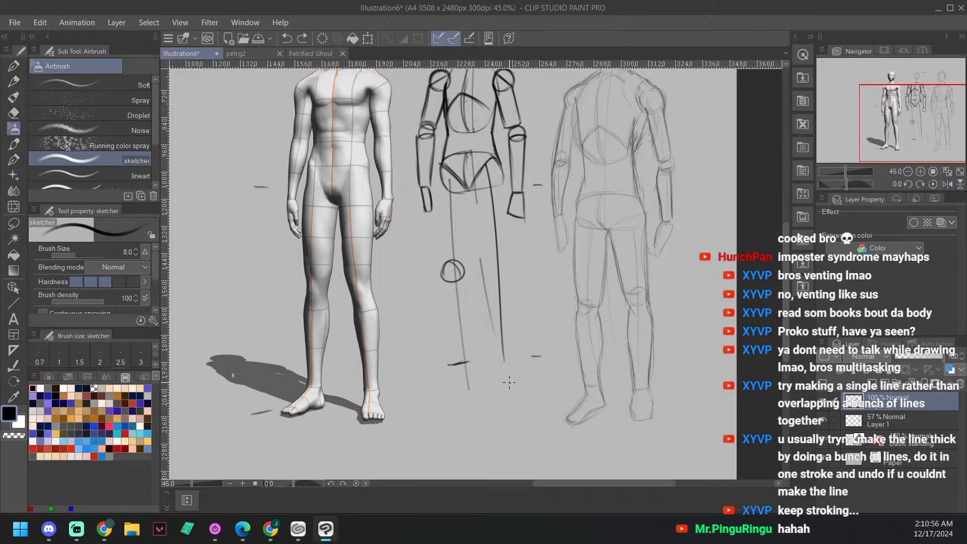
drag(497, 365, 494, 406)
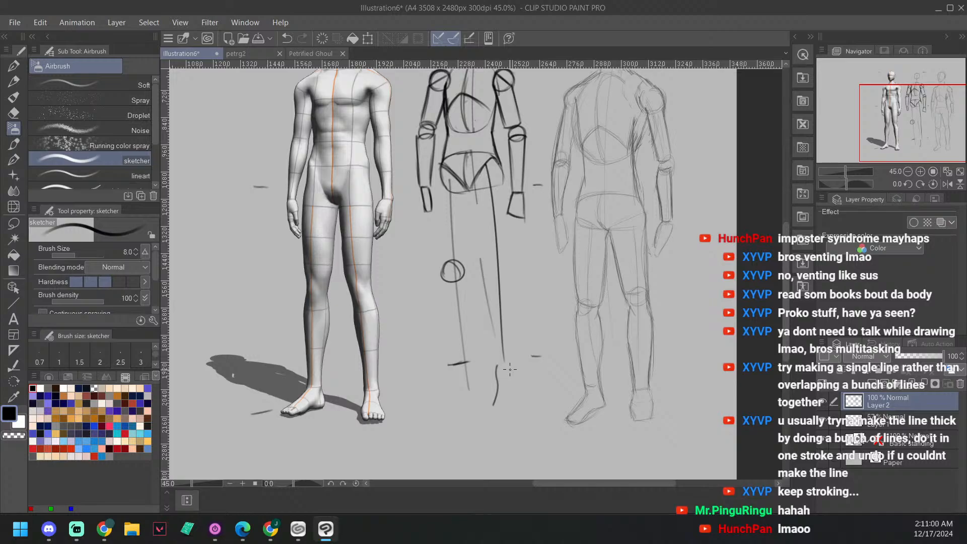
mouse_move(512, 363)
mouse_down()
mouse_move(516, 403)
mouse_move(497, 406)
mouse_move(518, 408)
mouse_move(496, 404)
mouse_move(516, 407)
mouse_up()
Step: Draw a knee circle on the right leg's guide line, level with the left knee circle
mouse_move(555, 291)
mouse_down()
mouse_move(564, 341)
mouse_move(625, 343)
mouse_up()
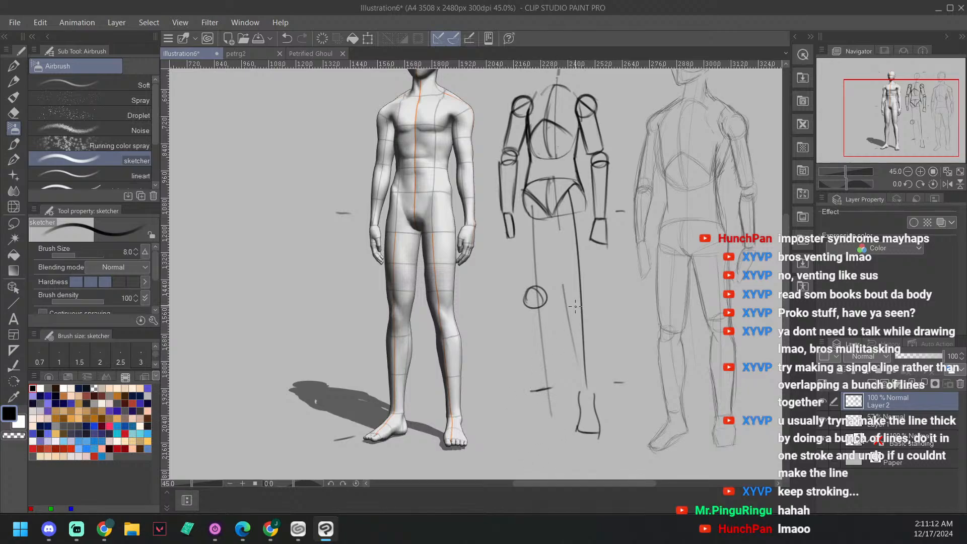
mouse_move(579, 293)
mouse_down()
mouse_move(575, 316)
mouse_move(566, 300)
mouse_up()
key(ctrl+z)
Step: Erase the ankle dash and the lower end of the left leg's guide line
scroll(601, 286, down, 1)
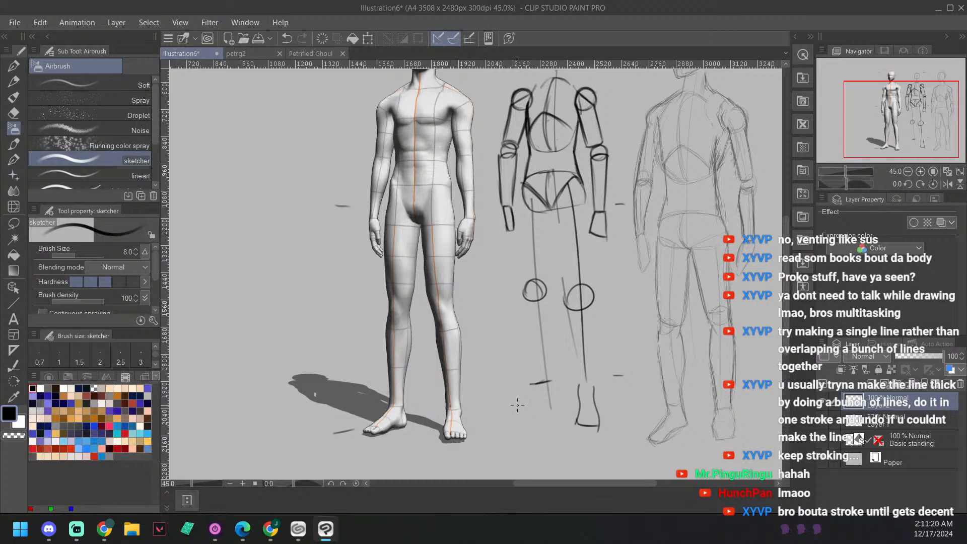
key(e)
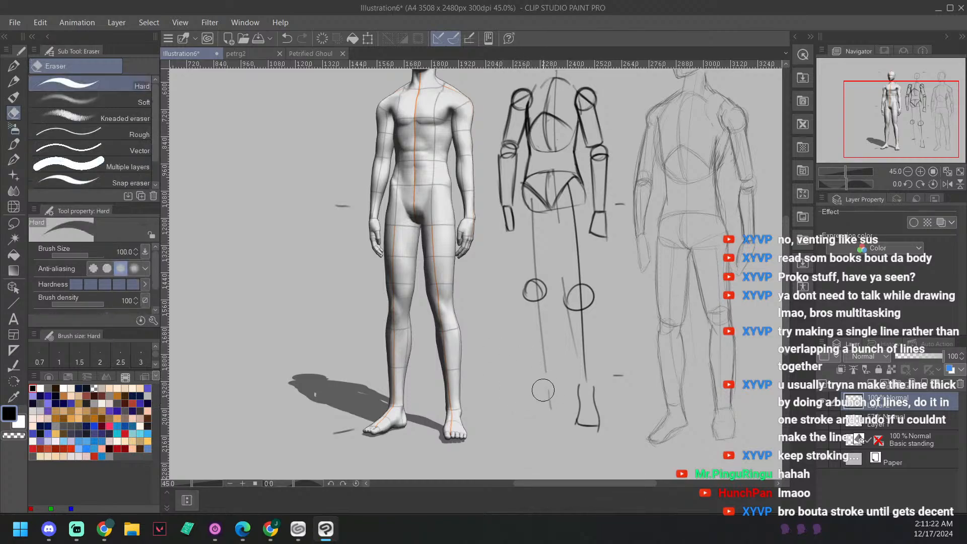
drag(615, 307, 643, 306)
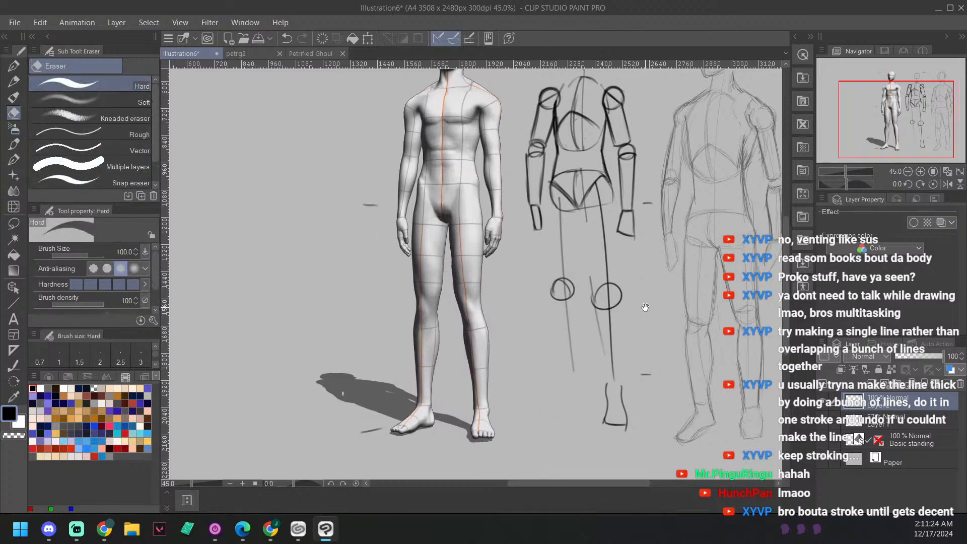
Step: Switch back to the sketcher airbrush and try out the left foot's outline beneath the ankle
key(b)
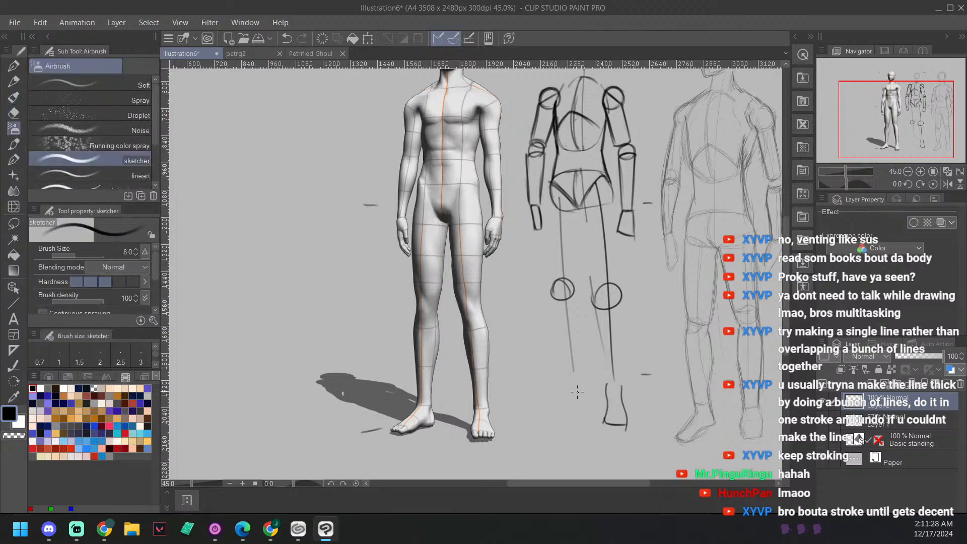
drag(582, 389, 564, 393)
key(b)
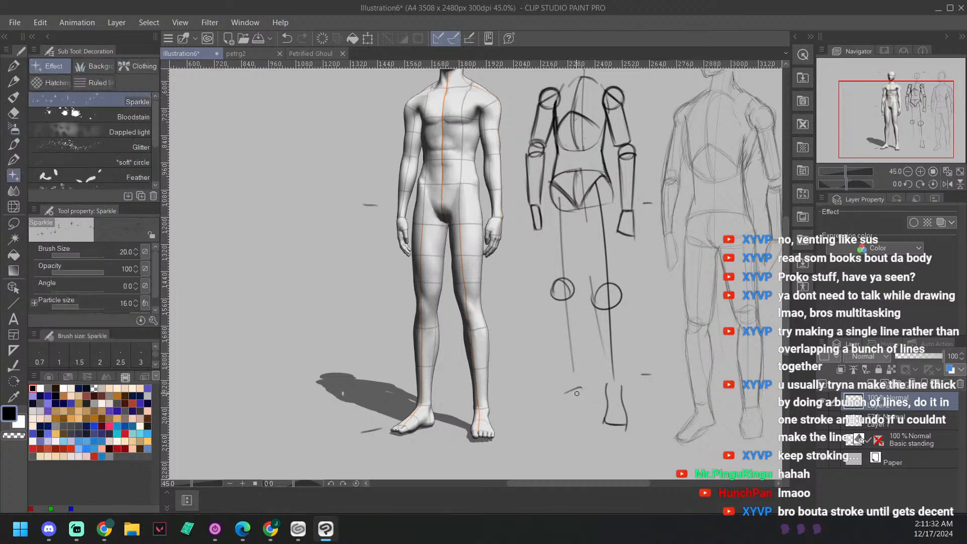
key(b)
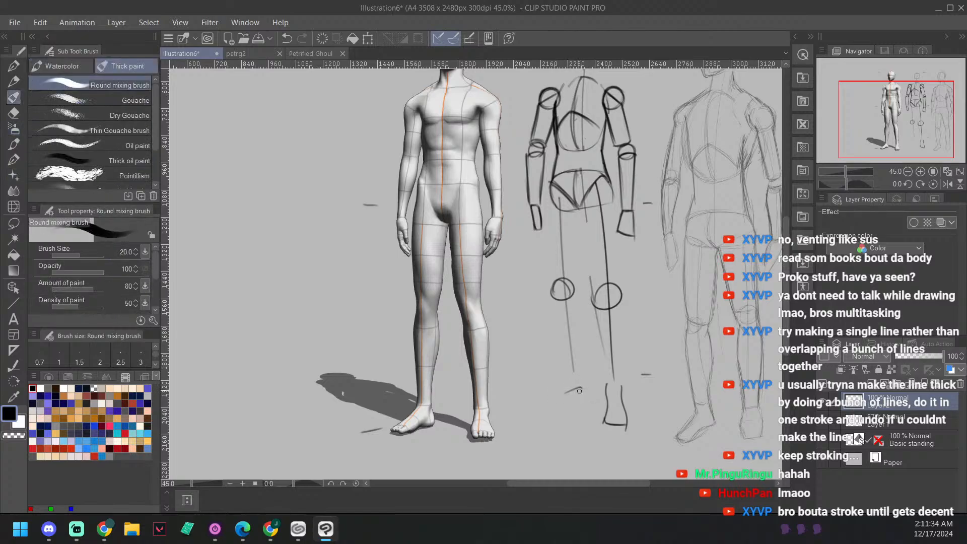
key(b)
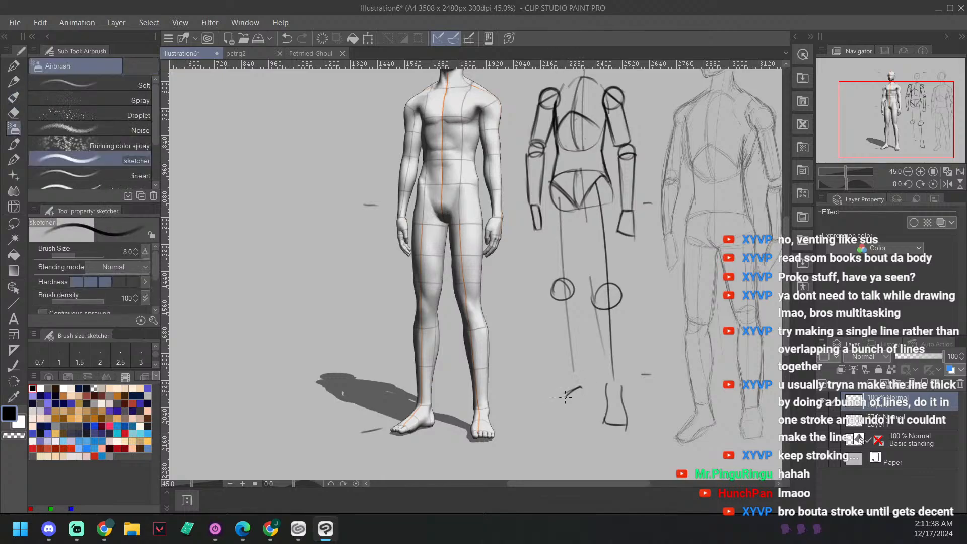
key(ctrl+z)
drag(583, 388, 542, 402)
drag(537, 394, 556, 376)
key(ctrl+z)
Step: Draw the left foot as a wedge shape pointing outward, with a curved upper edge under the ankle
key(ctrl+z)
Step: Draw the left shin as a tapered outline from the knee circle to the ankle
key(ctrl+z)
click(536, 394)
drag(535, 394, 557, 374)
drag(577, 375, 583, 387)
key(ctrl+z)
key(ctrl+z)
drag(575, 374, 583, 388)
drag(576, 291, 578, 373)
mouse_move(548, 297)
mouse_down()
mouse_move(563, 373)
mouse_move(575, 372)
mouse_up()
drag(550, 298, 576, 291)
key(ctrl+z)
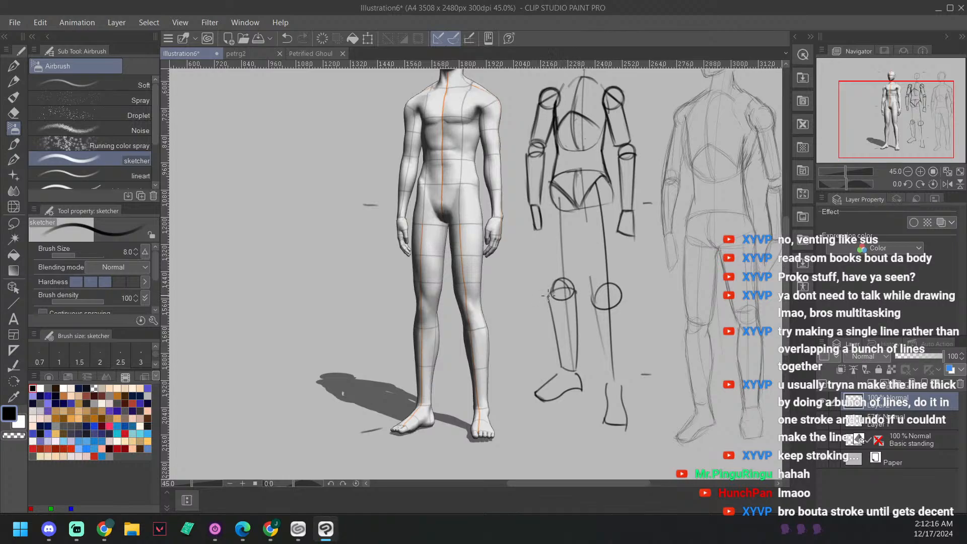
Step: Draw the inner and outer lines of both thighs, tapering from the pelvis to the knee circles
drag(634, 219, 582, 297)
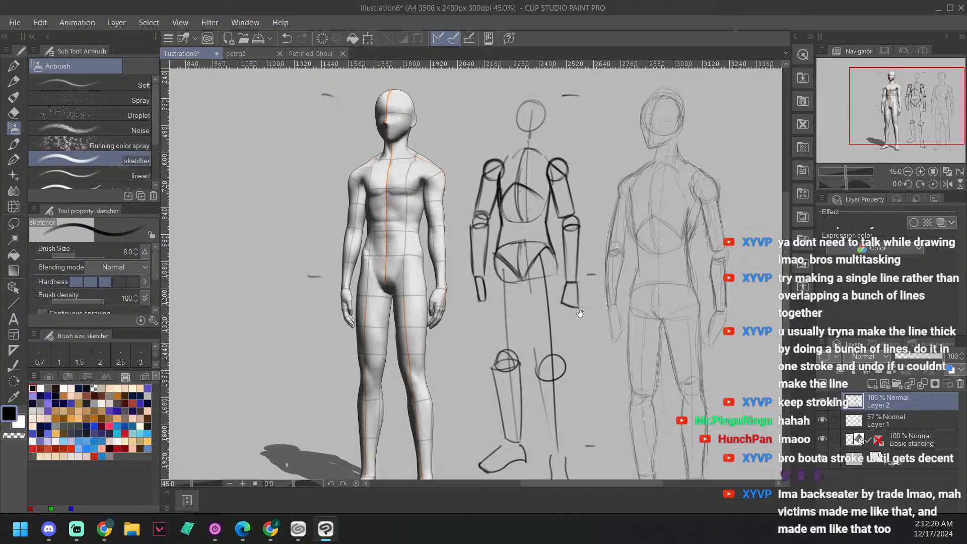
drag(667, 282, 608, 301)
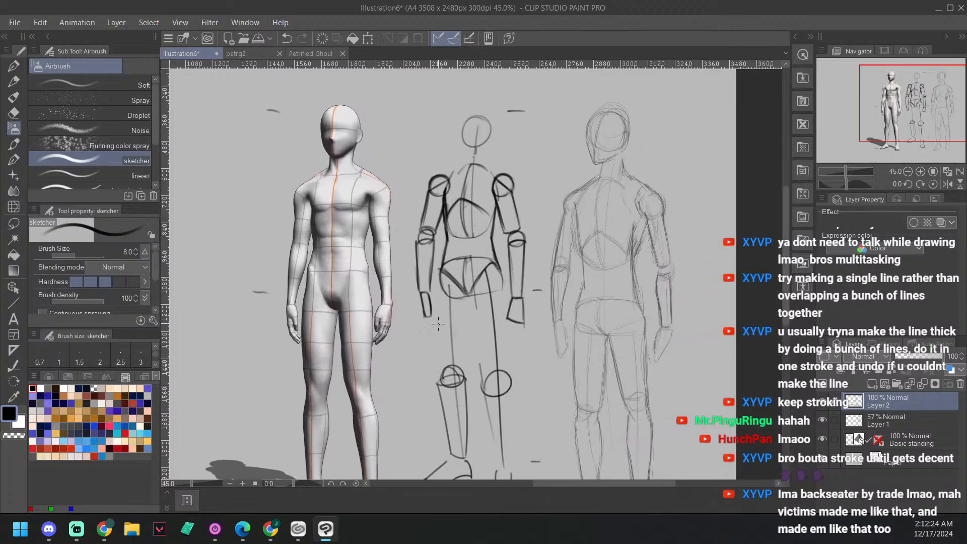
mouse_move(441, 370)
mouse_down()
mouse_move(440, 281)
mouse_move(442, 367)
mouse_up()
key(ctrl+z)
drag(468, 291, 482, 390)
key(ctrl+z)
key(ctrl+y)
drag(501, 276, 509, 381)
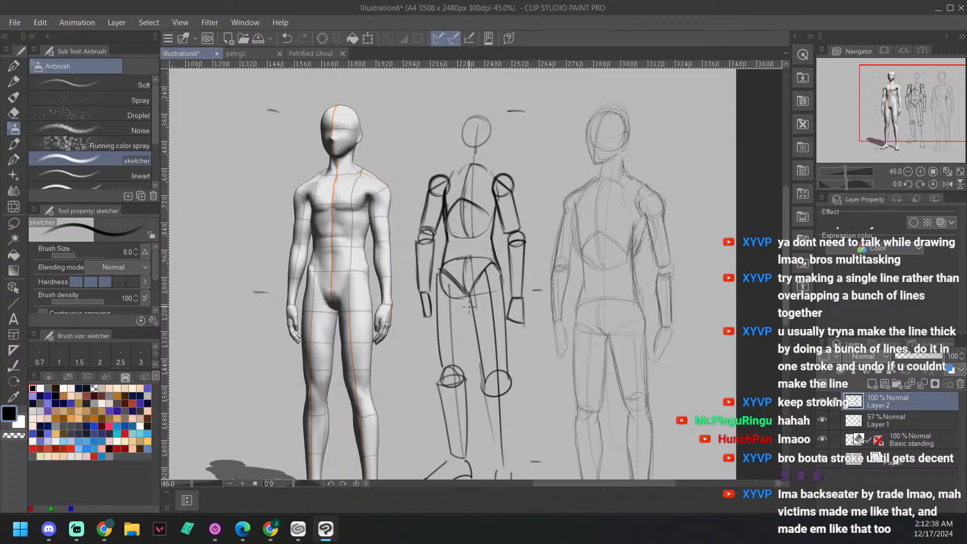
drag(471, 298, 459, 373)
key(ctrl+z)
drag(471, 298, 463, 365)
Step: Draw both sides of the right shin from the knee circle down and close it with a short line above the foot
drag(597, 363, 569, 272)
drag(455, 301, 472, 376)
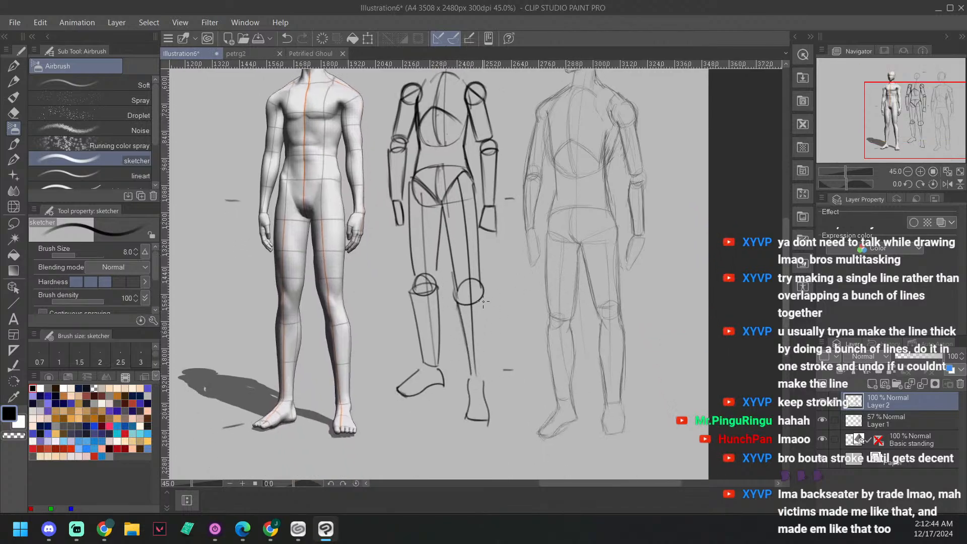
drag(486, 285, 482, 382)
drag(544, 265, 550, 293)
drag(642, 275, 641, 271)
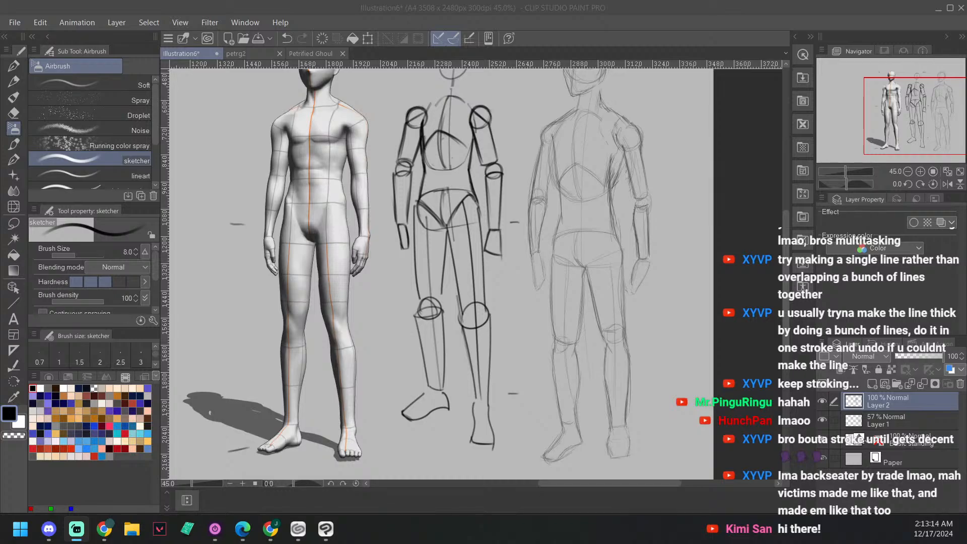
key(alt+Tab)
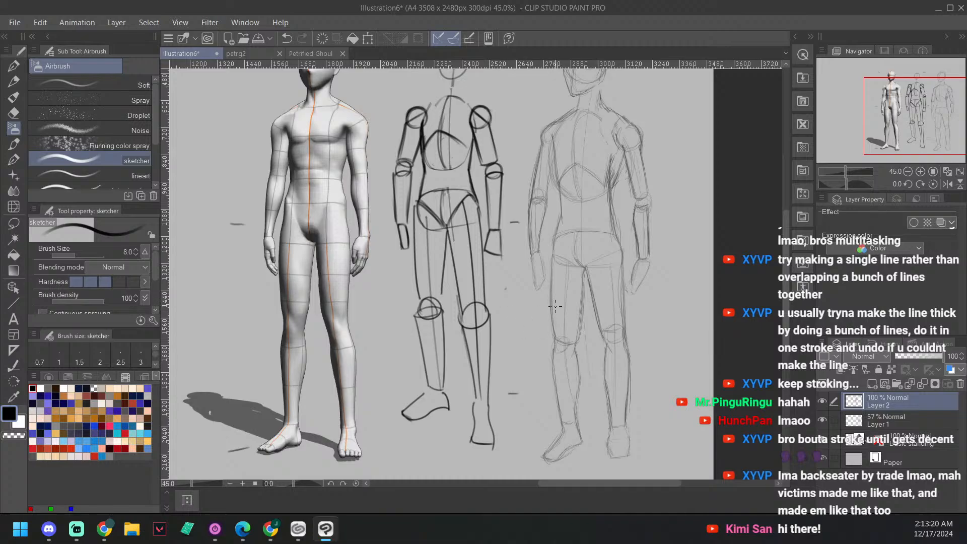
key(ctrl+z)
drag(534, 232, 532, 282)
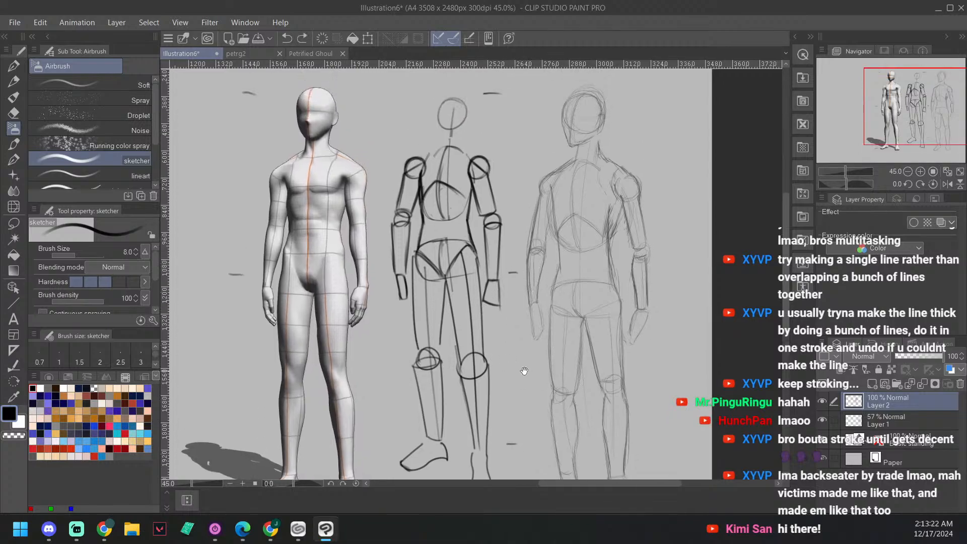
scroll(484, 384, down, 1)
drag(473, 413, 482, 419)
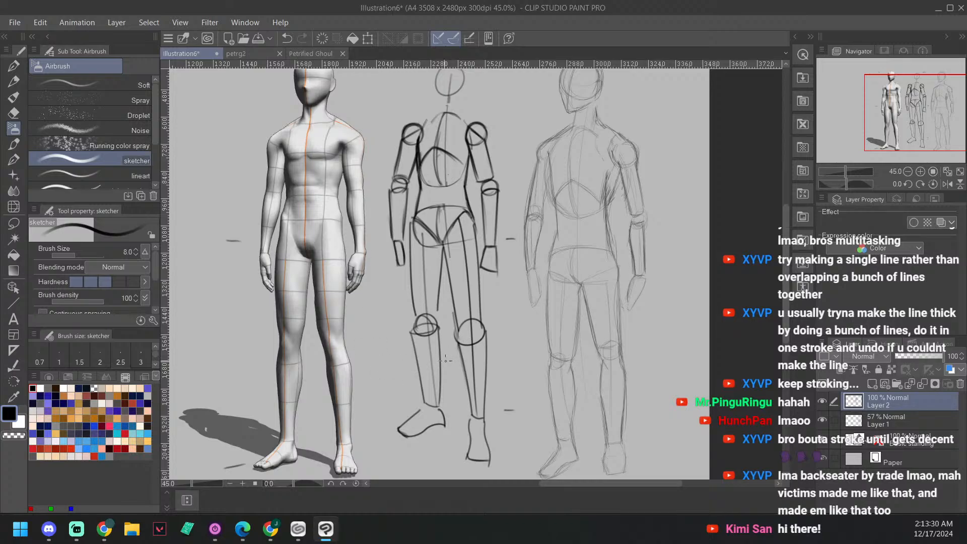
drag(518, 283, 514, 288)
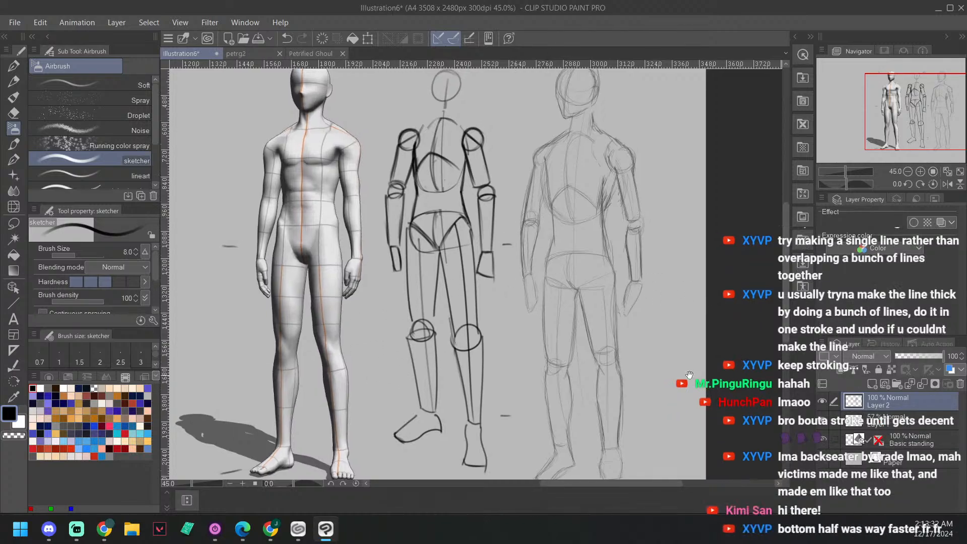
drag(672, 371, 670, 370)
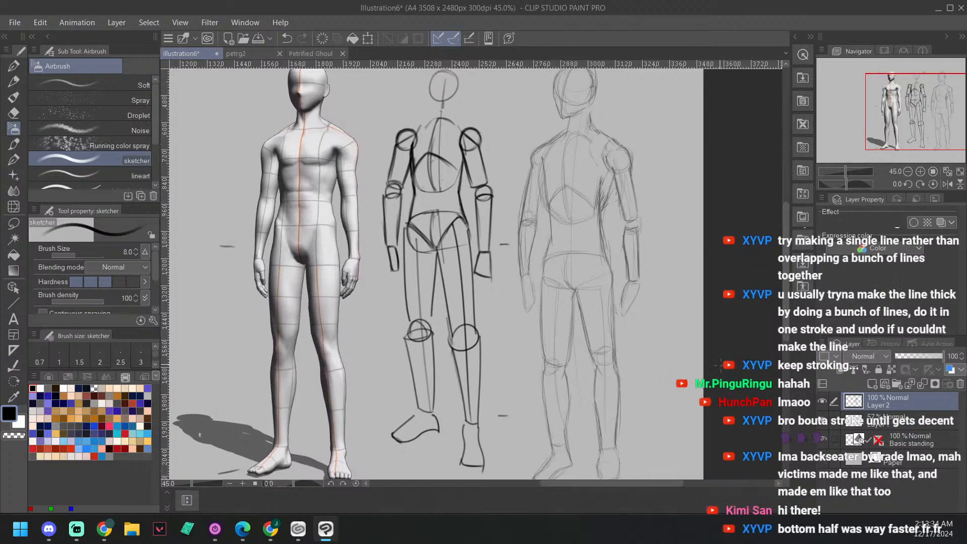
drag(671, 310, 669, 317)
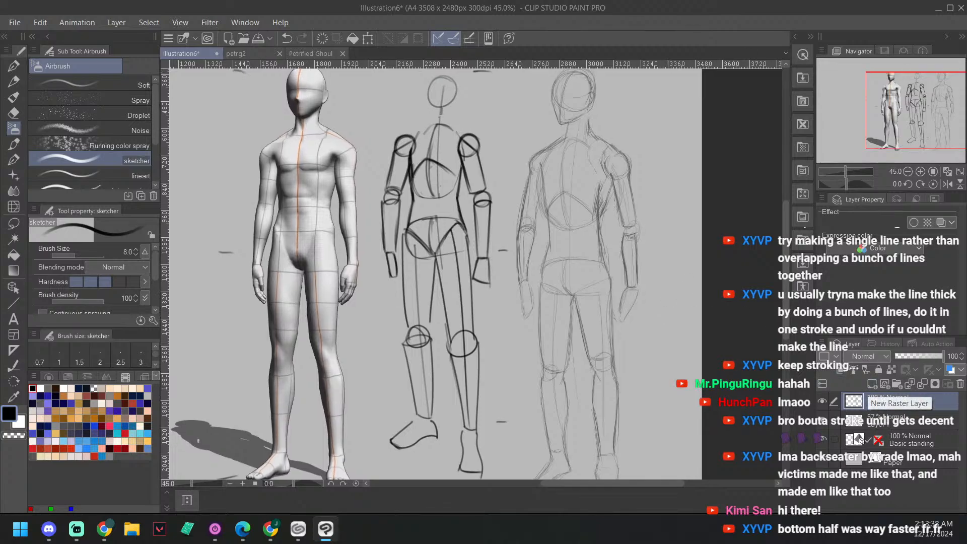
Step: Draw a larger head circle around the small head guide circle
scroll(463, 297, up, 4)
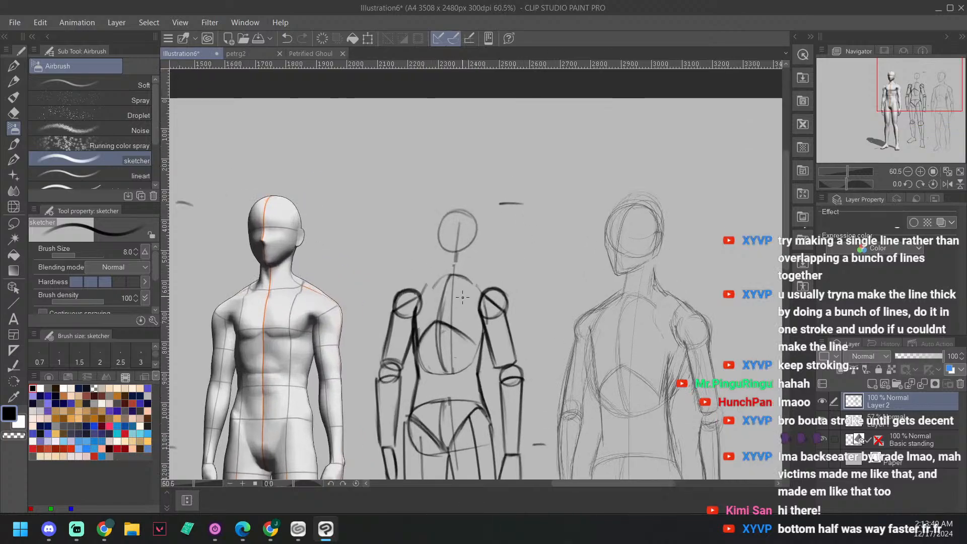
drag(485, 235, 505, 250)
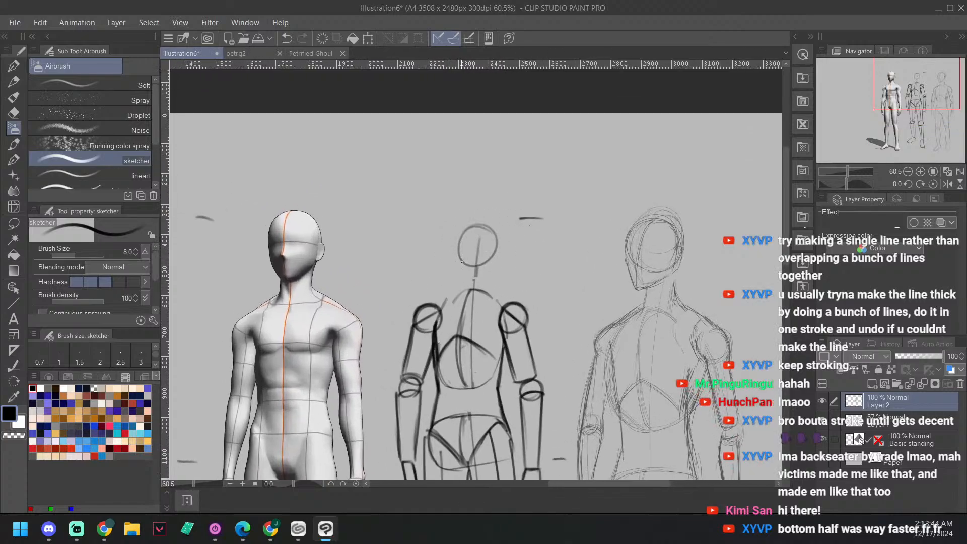
mouse_move(453, 230)
mouse_down()
mouse_move(498, 252)
mouse_move(459, 257)
mouse_up()
key(ctrl+z)
mouse_move(471, 211)
mouse_down()
mouse_move(505, 247)
mouse_move(465, 211)
mouse_up()
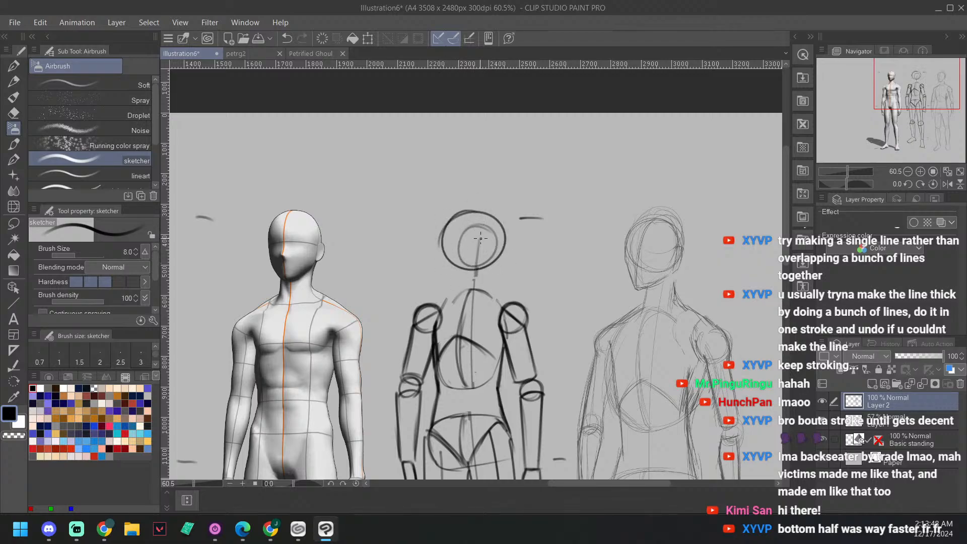
drag(554, 243, 545, 222)
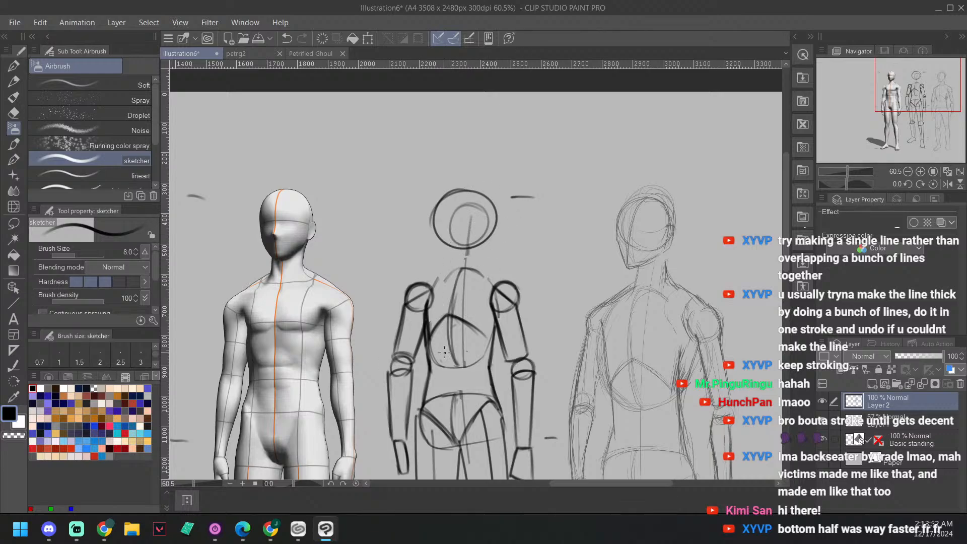
key(ctrl+z)
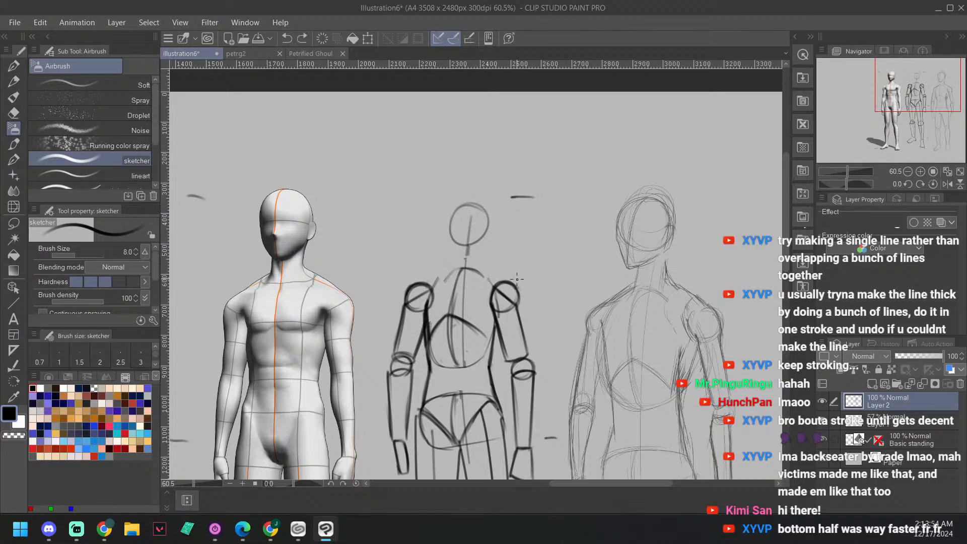
mouse_move(484, 201)
mouse_down()
mouse_move(440, 226)
mouse_move(488, 222)
mouse_move(523, 205)
mouse_up()
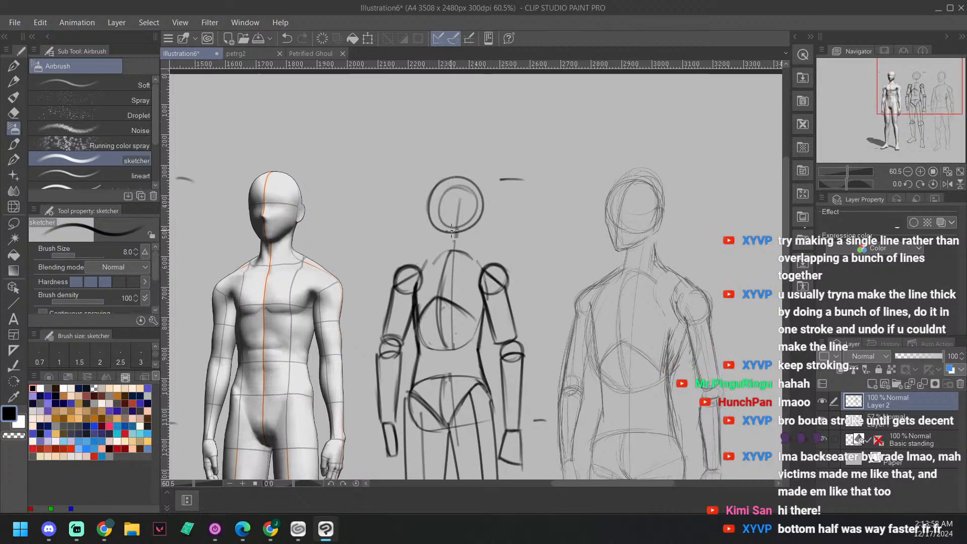
Step: Draw a curved vertical face centre line inside the head circle, offset toward the side the face is turned to
drag(452, 231, 448, 183)
mouse_move(502, 215)
mouse_down()
mouse_move(485, 200)
mouse_move(517, 240)
mouse_up()
scroll(431, 403, up, 2)
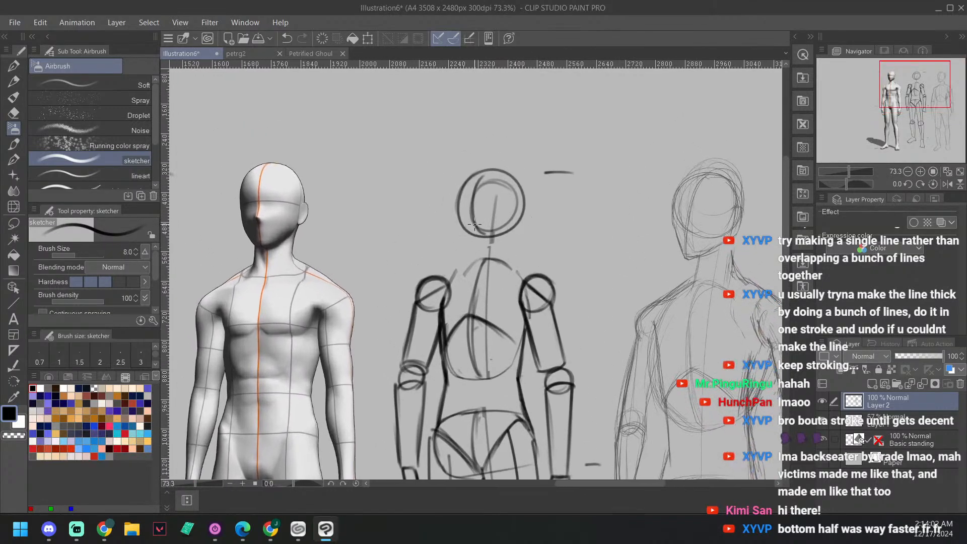
mouse_move(471, 204)
mouse_down()
mouse_move(474, 251)
mouse_move(471, 241)
mouse_up()
Step: Draw the side of the face down to a pointed chin, the jaw line, and a short slanted stroke across the back of the head
mouse_move(461, 231)
mouse_down()
mouse_move(477, 267)
mouse_move(458, 201)
mouse_up()
drag(474, 249, 521, 228)
key(ctrl+z)
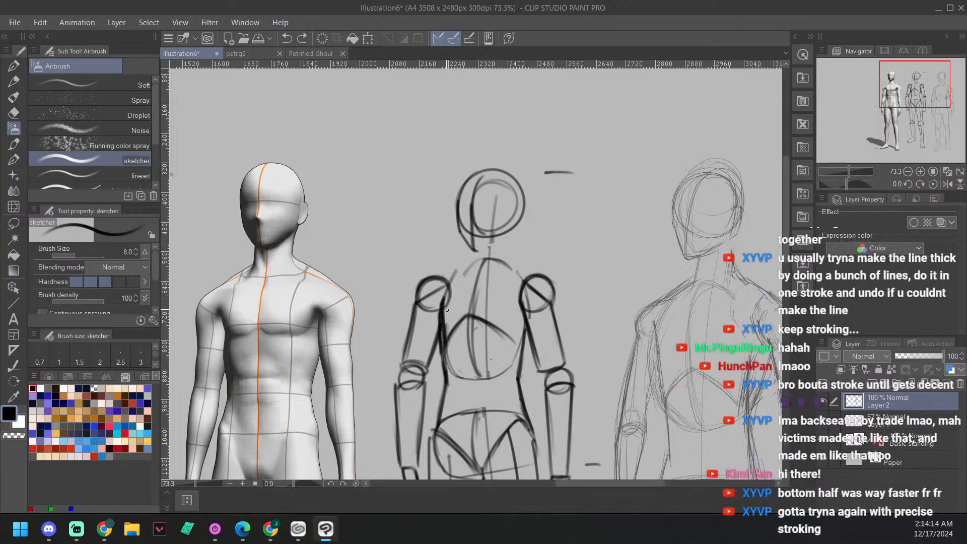
mouse_move(475, 250)
mouse_down()
mouse_move(500, 236)
mouse_move(457, 280)
mouse_move(477, 252)
mouse_move(479, 310)
mouse_move(483, 263)
mouse_move(461, 228)
mouse_up()
key(ctrl+z)
mouse_move(540, 201)
mouse_down()
mouse_move(509, 217)
mouse_move(581, 210)
mouse_up()
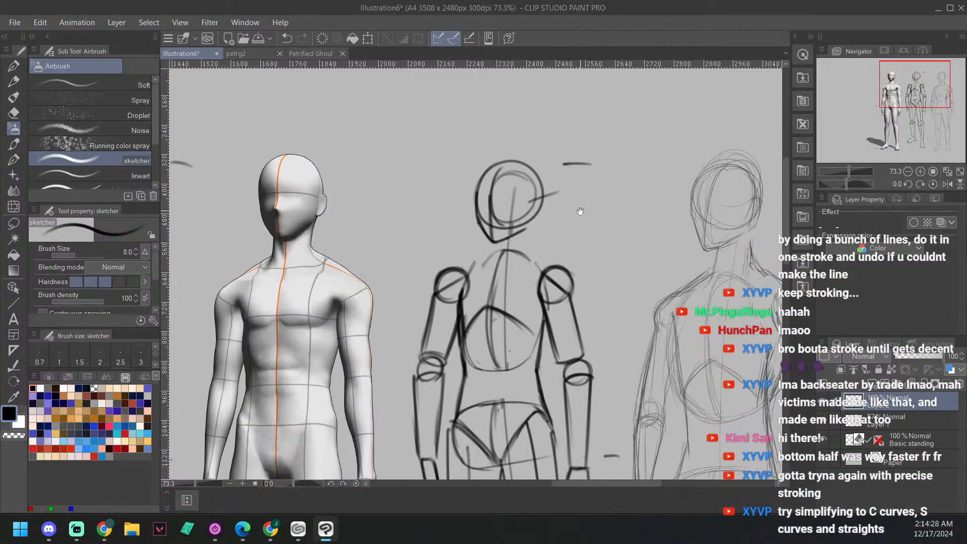
drag(591, 244, 590, 250)
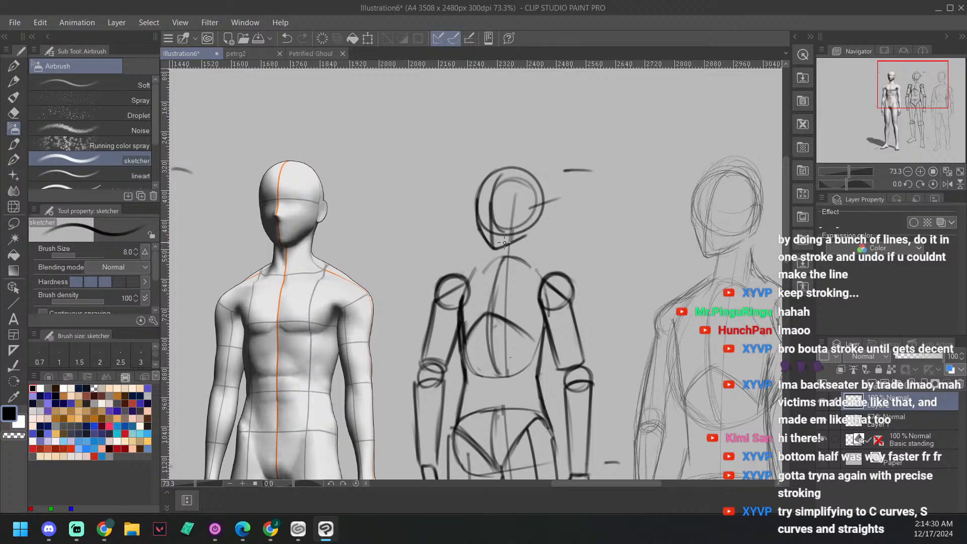
Step: Set the Hard eraser's brush size to 14 and erase the vertical guide line inside the head circle
key(e)
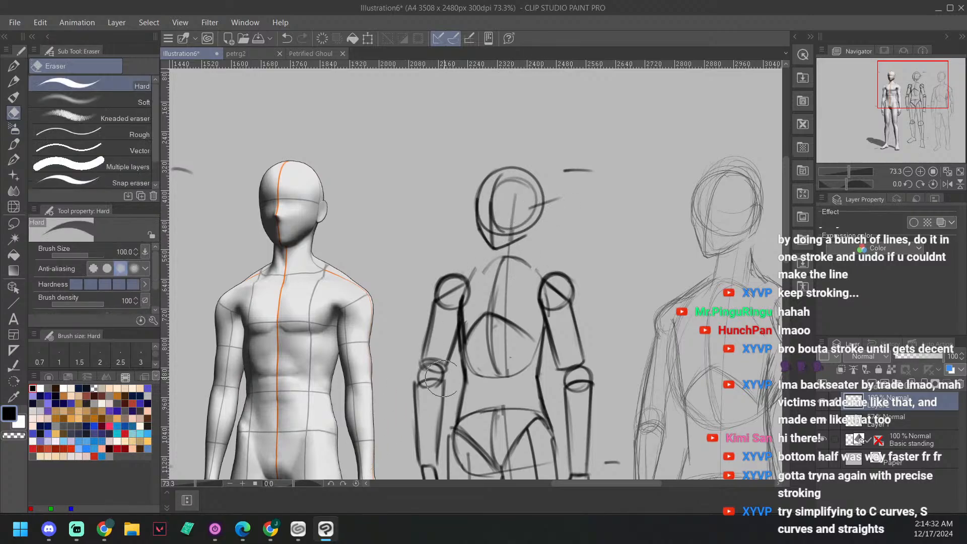
click(86, 252)
mouse_move(85, 252)
mouse_down()
mouse_move(65, 259)
mouse_move(78, 260)
mouse_up()
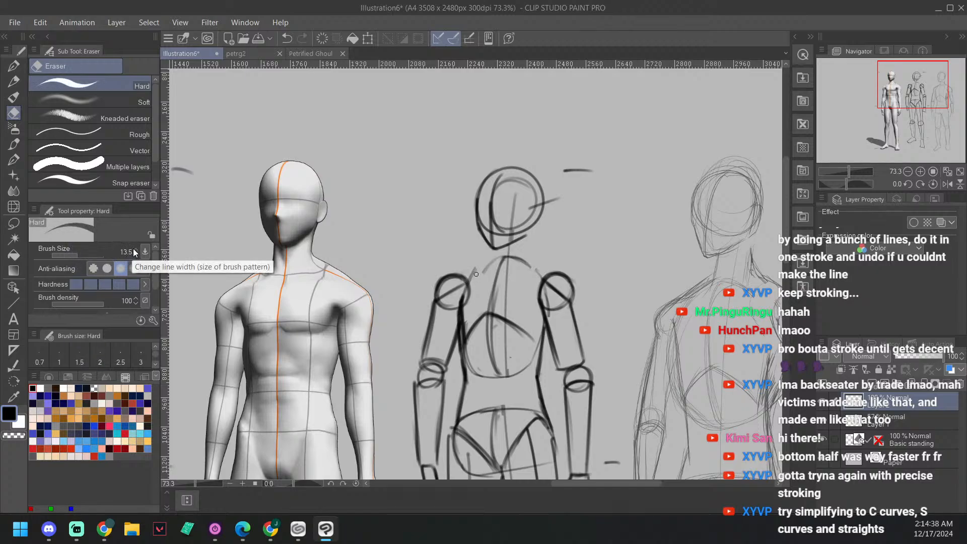
click(136, 250)
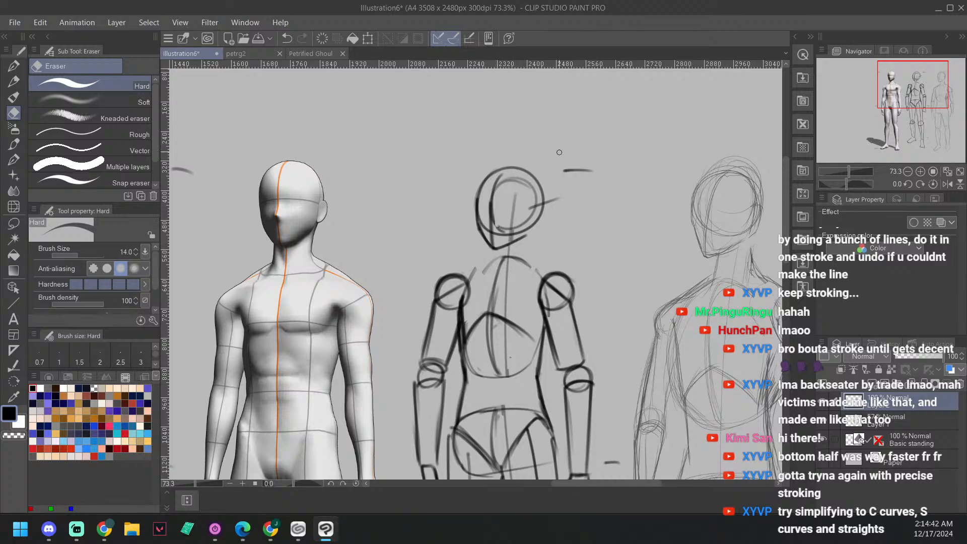
key(ctrl+z)
mouse_move(514, 192)
mouse_down()
mouse_move(512, 228)
mouse_move(509, 196)
mouse_move(533, 194)
mouse_move(500, 227)
mouse_move(525, 220)
mouse_up()
Step: Fade the small inner guide circle and the slanted stroke at the back of the head with the Soft eraser
click(148, 102)
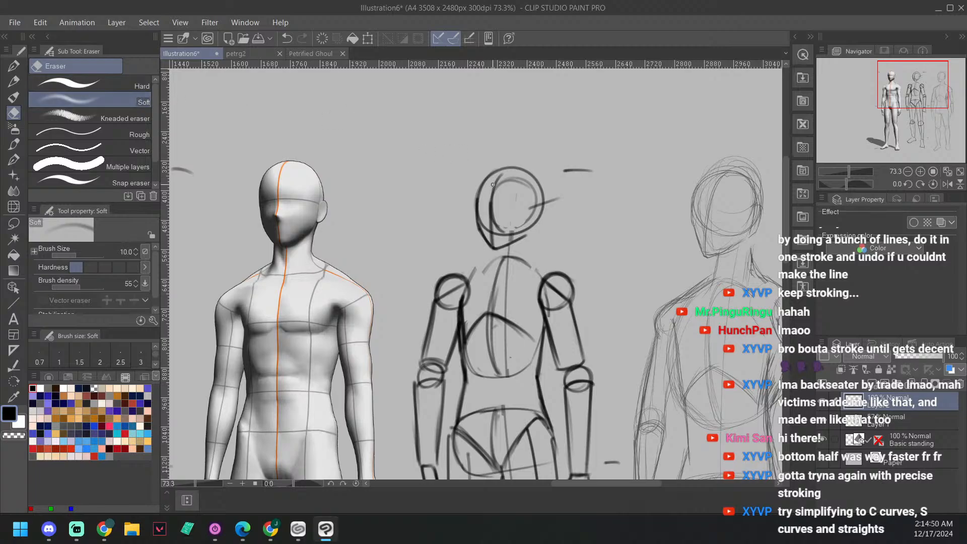
mouse_move(500, 187)
mouse_down()
mouse_move(521, 182)
mouse_move(535, 201)
mouse_up()
drag(542, 202, 537, 207)
Step: Sketch a narrow ear oval near the back of the head and short eye-level strokes extending past both sides of the head circle
key(b)
key(b)
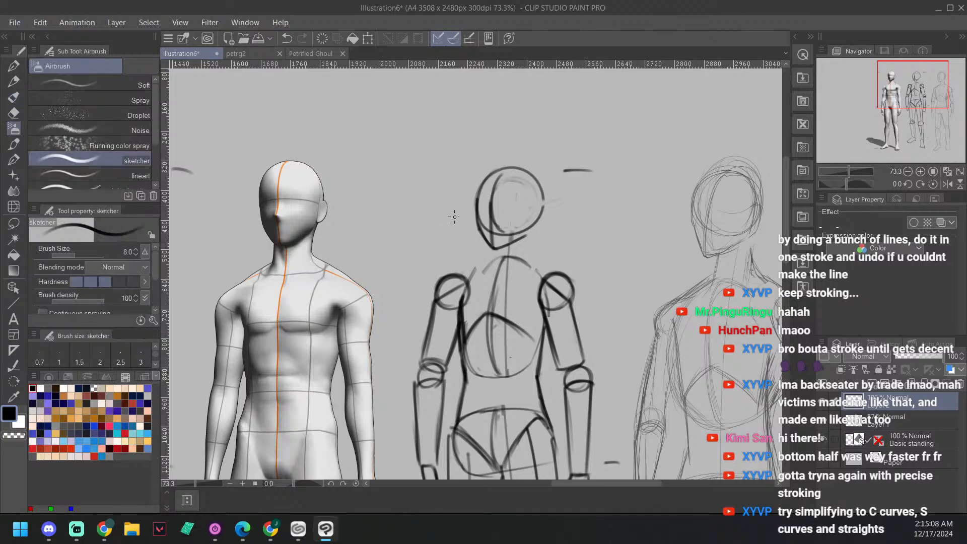
mouse_move(311, 195)
mouse_down()
mouse_move(318, 221)
mouse_move(313, 193)
mouse_up()
key(ctrl+z)
mouse_move(531, 196)
mouse_down()
mouse_move(528, 221)
mouse_move(529, 194)
mouse_move(539, 216)
mouse_move(536, 195)
mouse_move(524, 231)
mouse_up()
key(ctrl+z)
key(ctrl+z)
mouse_move(531, 184)
mouse_down()
mouse_move(529, 230)
mouse_move(534, 188)
mouse_up()
key(ctrl+z)
mouse_move(530, 192)
mouse_down()
mouse_move(528, 219)
mouse_move(536, 208)
mouse_move(527, 206)
mouse_move(553, 197)
mouse_up()
drag(596, 132, 600, 148)
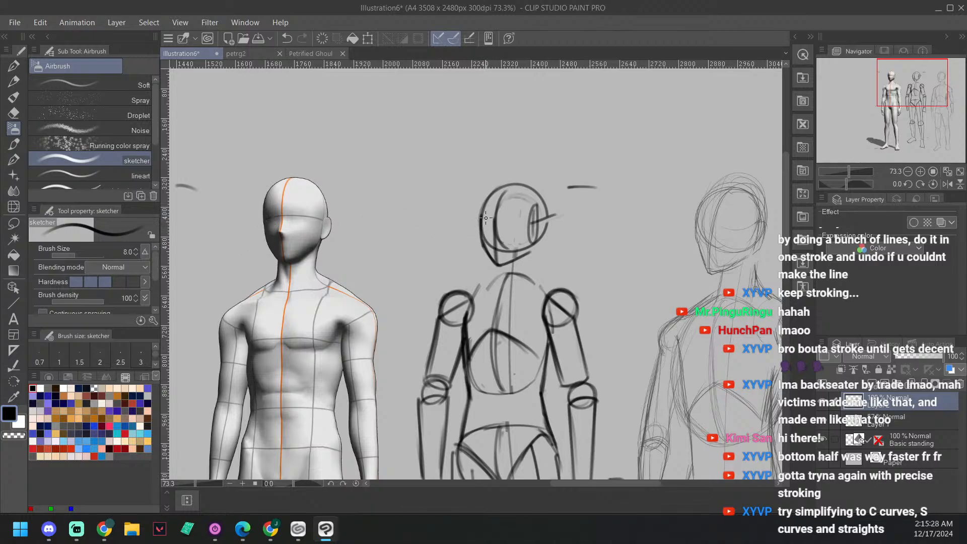
drag(469, 216, 484, 221)
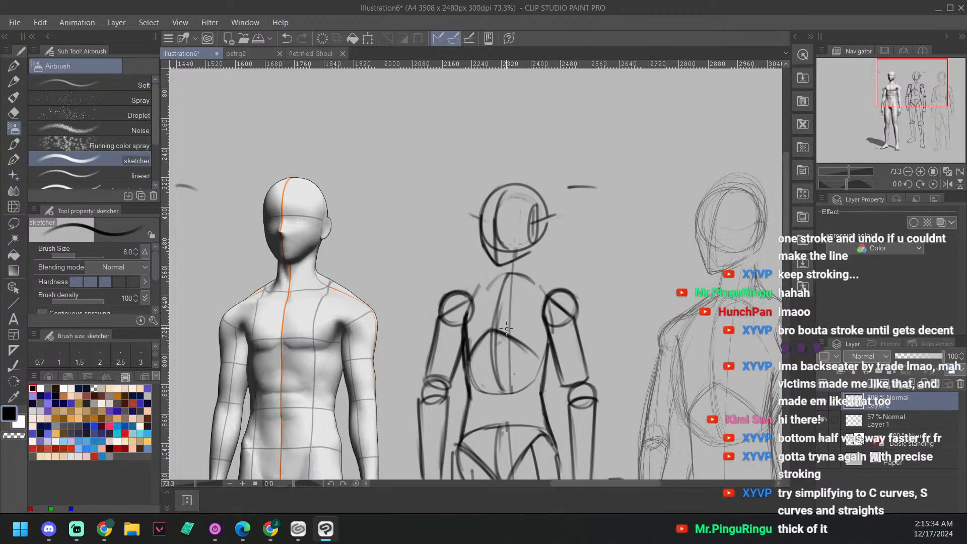
Step: Draw the left neck line down from the chin and continue it as a sloping line to the left shoulder circle
scroll(531, 254, up, 2)
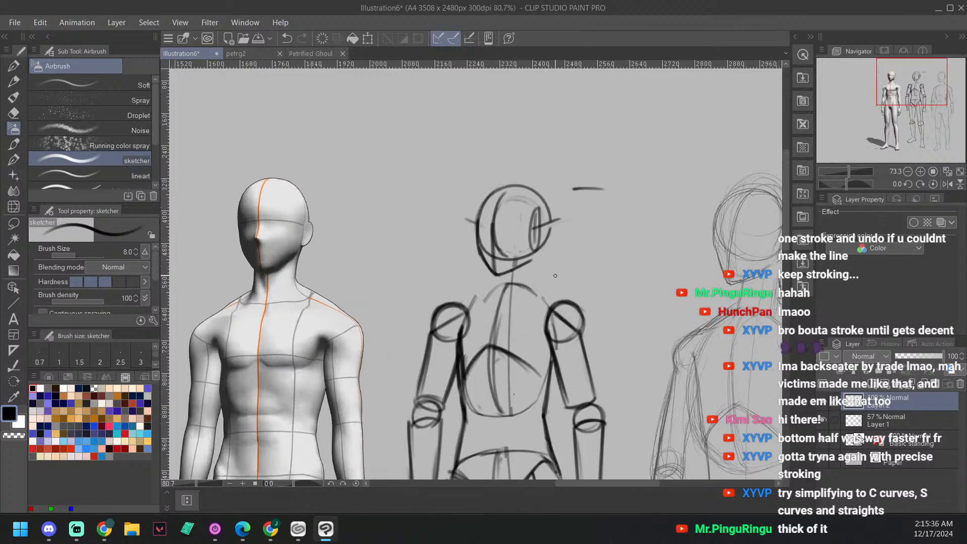
scroll(518, 279, up, 1)
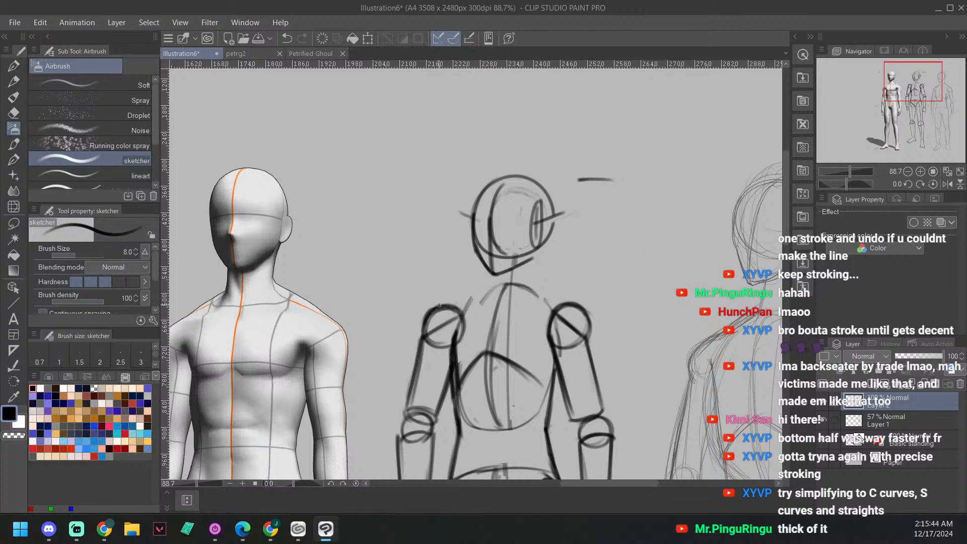
mouse_move(439, 305)
mouse_down()
mouse_move(480, 301)
mouse_move(487, 288)
mouse_up()
key(ctrl+z)
mouse_move(444, 305)
mouse_down()
mouse_move(492, 288)
mouse_move(466, 306)
mouse_up()
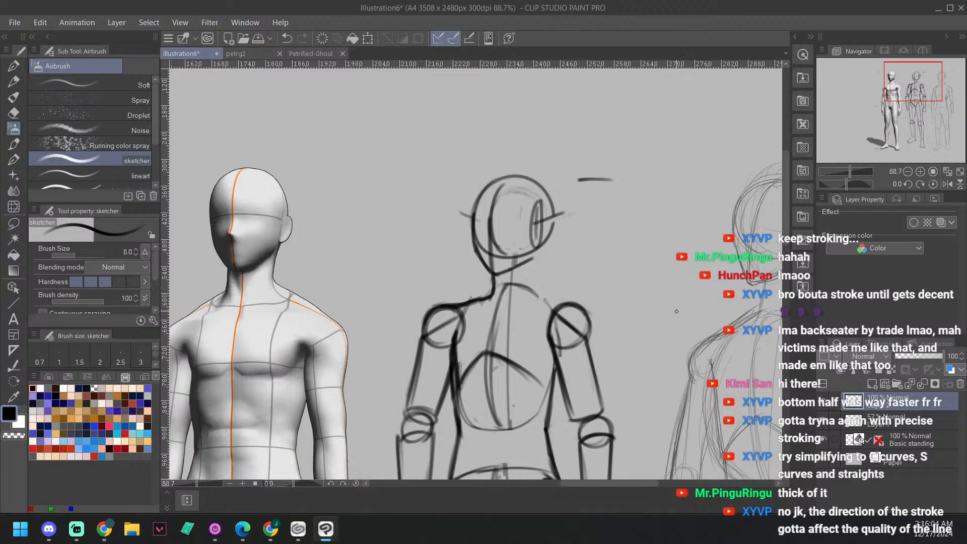
Step: Undo the last strokes and redraw the sloping line between the left shoulder circle and the neck base
key(ctrl+z)
key(ctrl+z)
key(ctrl+z)
mouse_move(452, 307)
mouse_down()
mouse_move(487, 294)
mouse_move(481, 304)
mouse_move(494, 276)
mouse_move(492, 297)
mouse_up()
Step: Draw the right neck line down from the back of the jaw below the ear, redoing the first attempt
drag(542, 246, 532, 282)
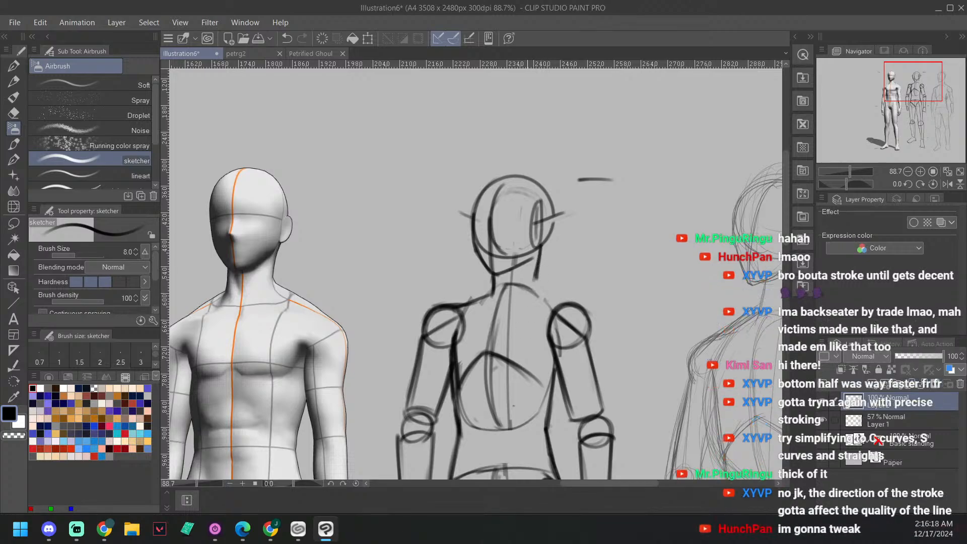
key(ctrl+z)
drag(542, 243, 532, 285)
key(^)
key(^)
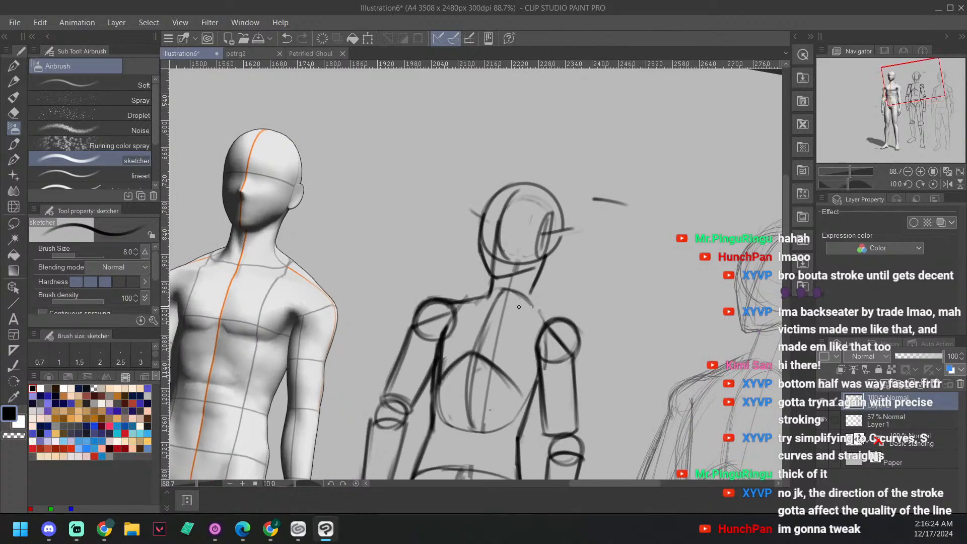
drag(547, 280, 561, 227)
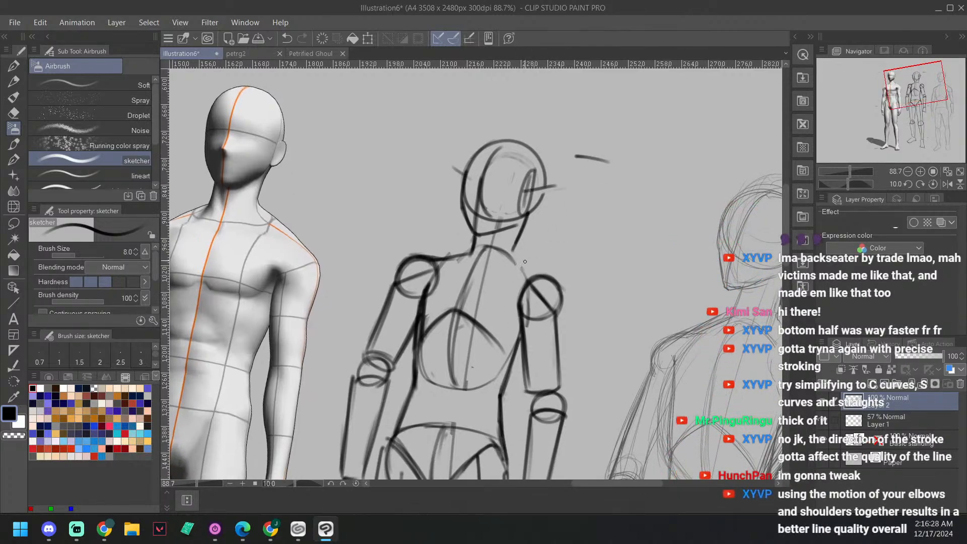
Step: Continue the right neck line as a slope over the right shoulder circle and reinforce the left shoulder slope
drag(515, 254, 527, 267)
drag(441, 261, 475, 246)
drag(513, 248, 565, 304)
key(minus)
key(minus)
key(minus)
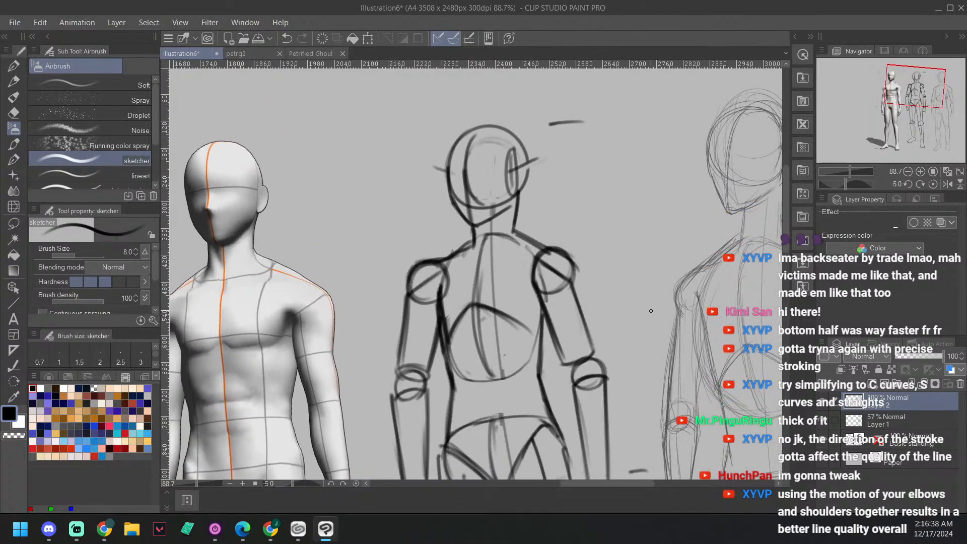
key(asciicircum)
Step: Lower the body sketch layer's opacity to 41% and add a new layer above it
scroll(642, 269, down, 3)
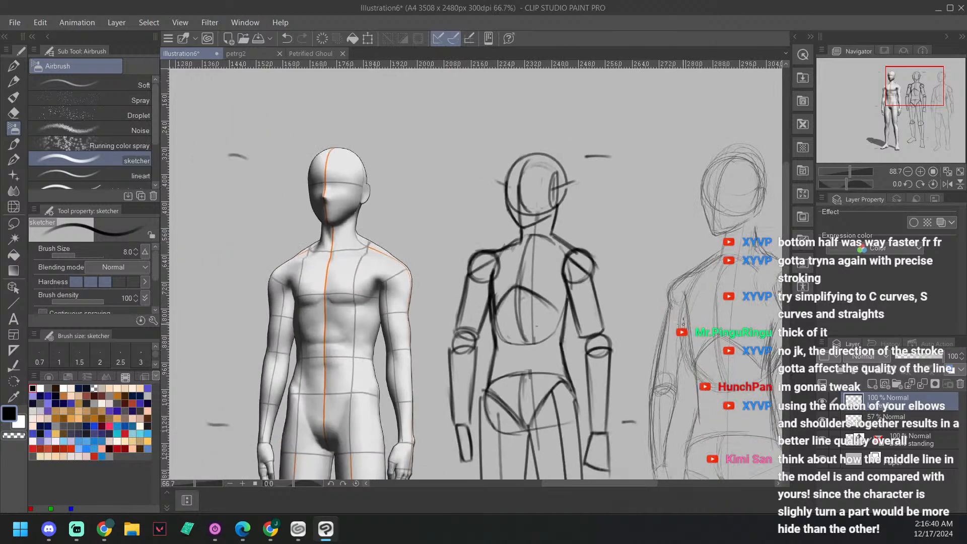
drag(641, 294, 566, 235)
scroll(627, 322, down, 1)
drag(627, 323, 584, 270)
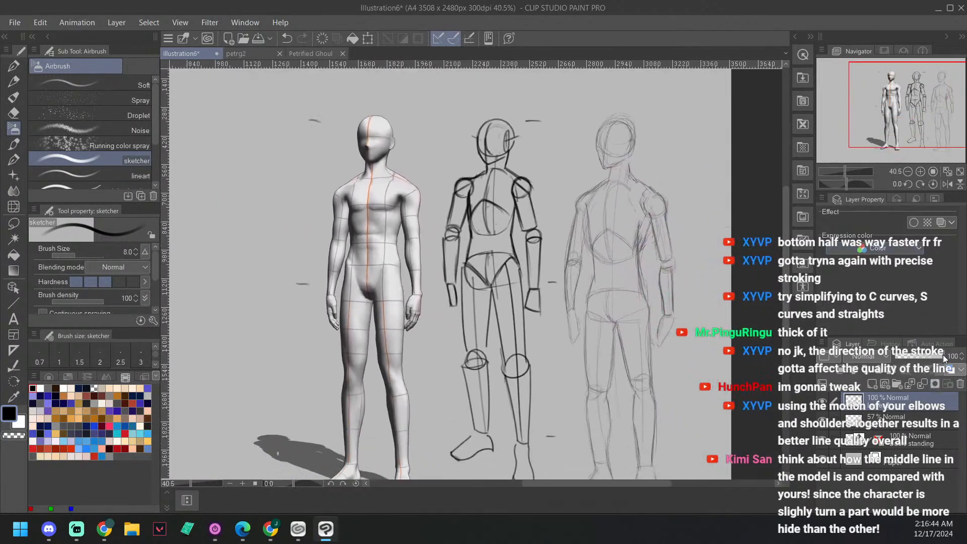
drag(943, 355, 844, 374)
click(869, 383)
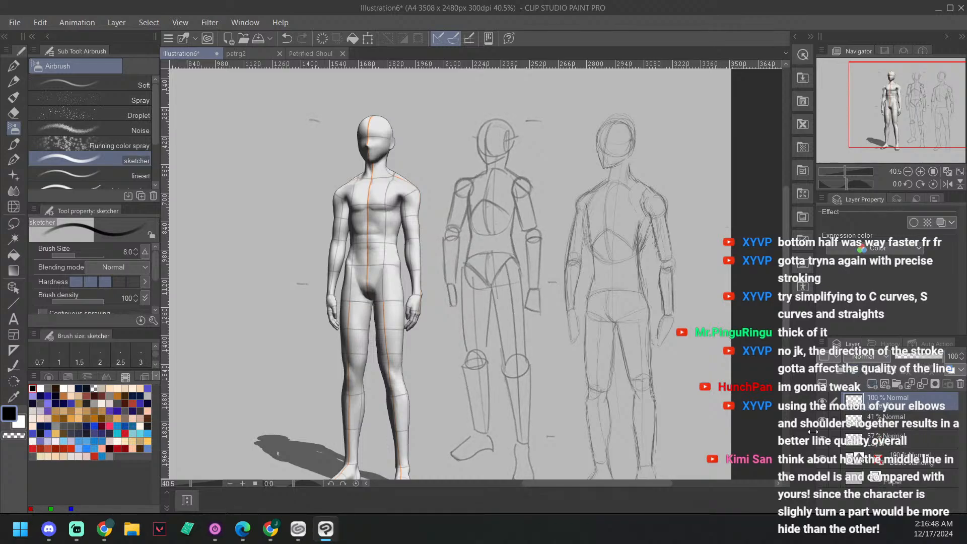
Step: Compare the body sketch with the 3D figure, checking the proportions in a horizontally mirrored view before restoring it
scroll(561, 392, up, 2)
key(p)
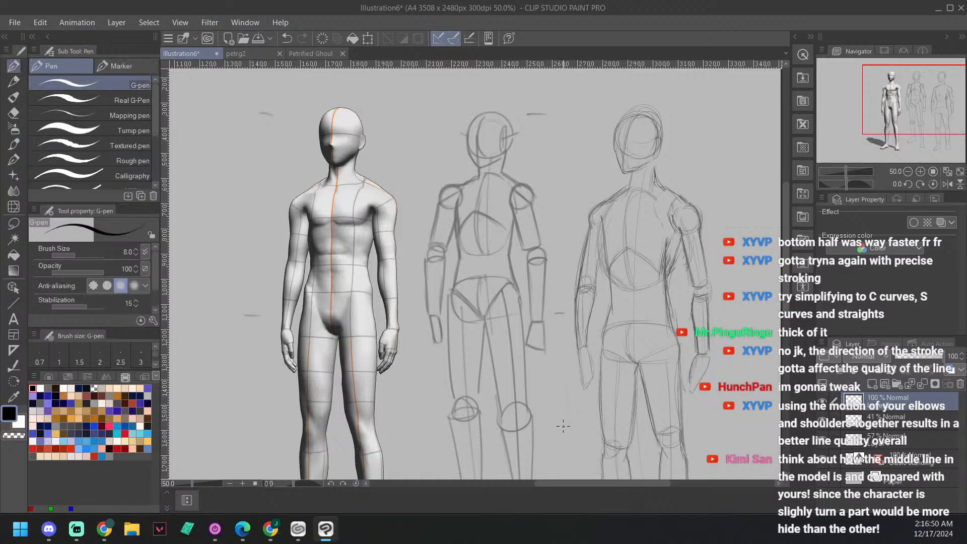
mouse_move(617, 298)
mouse_down()
mouse_move(654, 368)
mouse_move(655, 356)
mouse_up()
scroll(655, 356, up, 3)
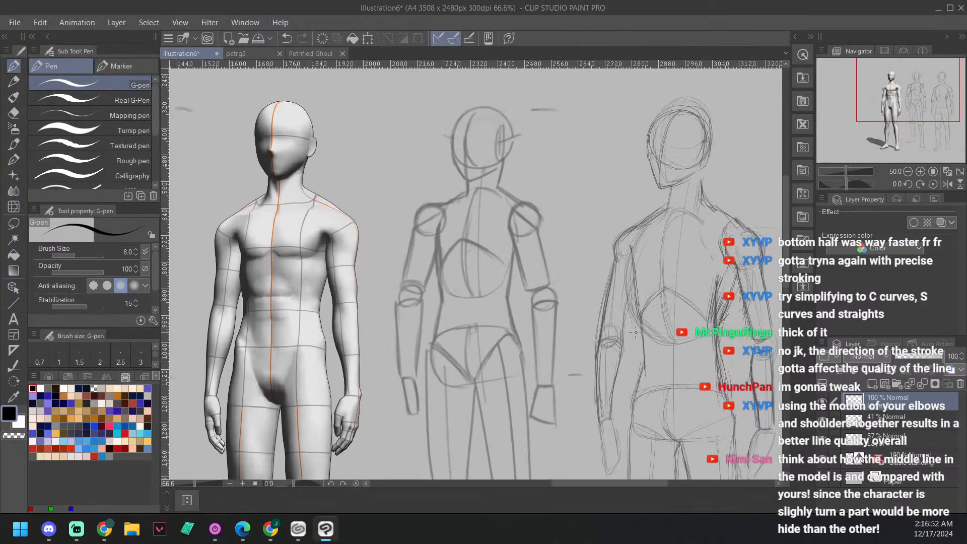
drag(546, 215, 572, 320)
scroll(540, 241, up, 2)
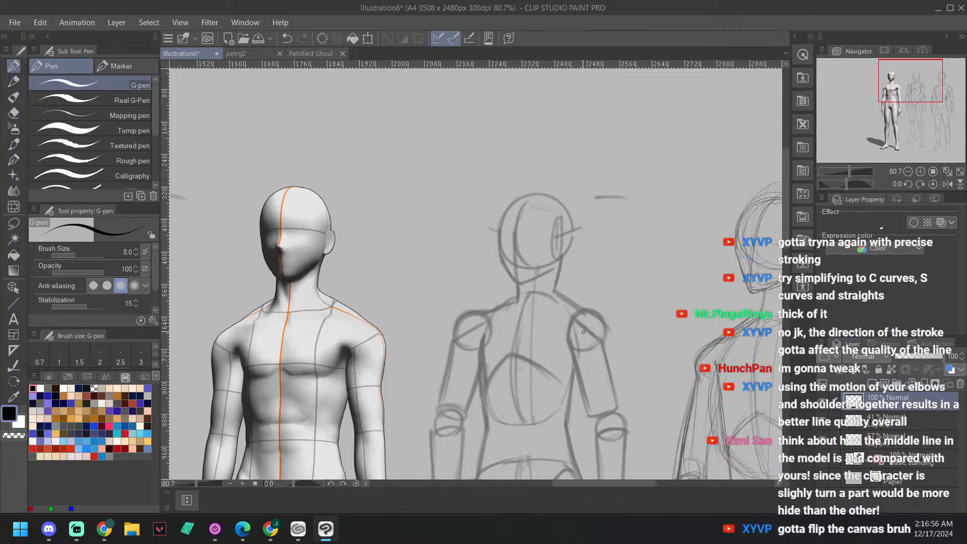
scroll(584, 332, down, 4)
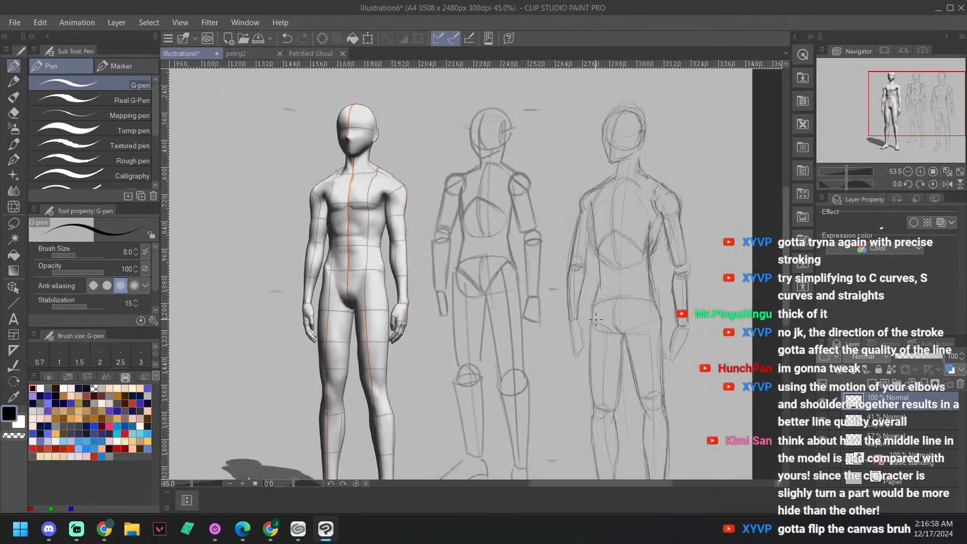
scroll(596, 320, down, 1)
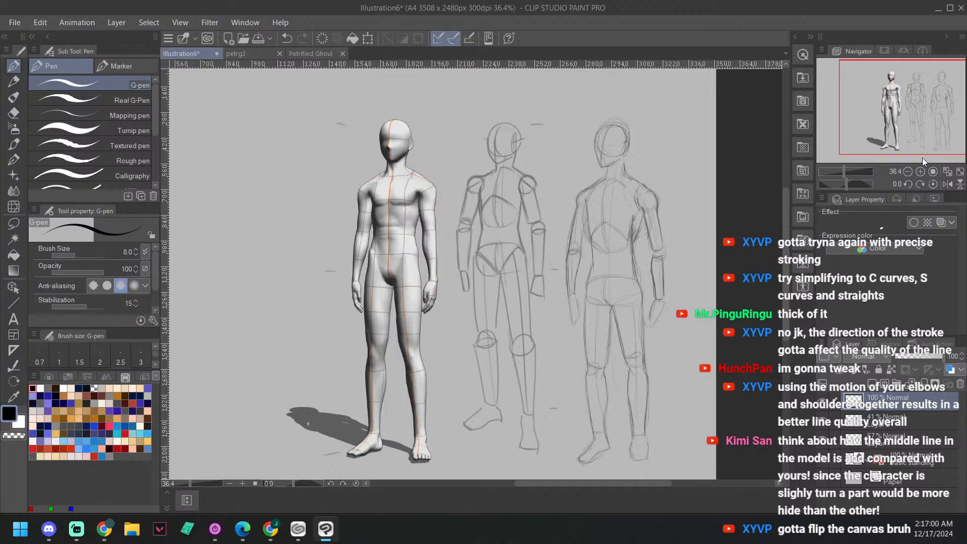
click(947, 184)
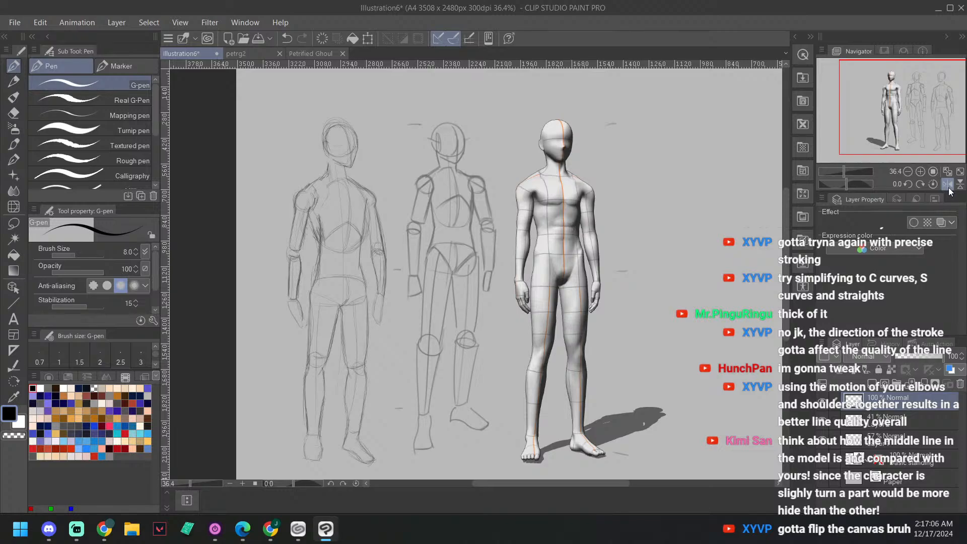
click(947, 184)
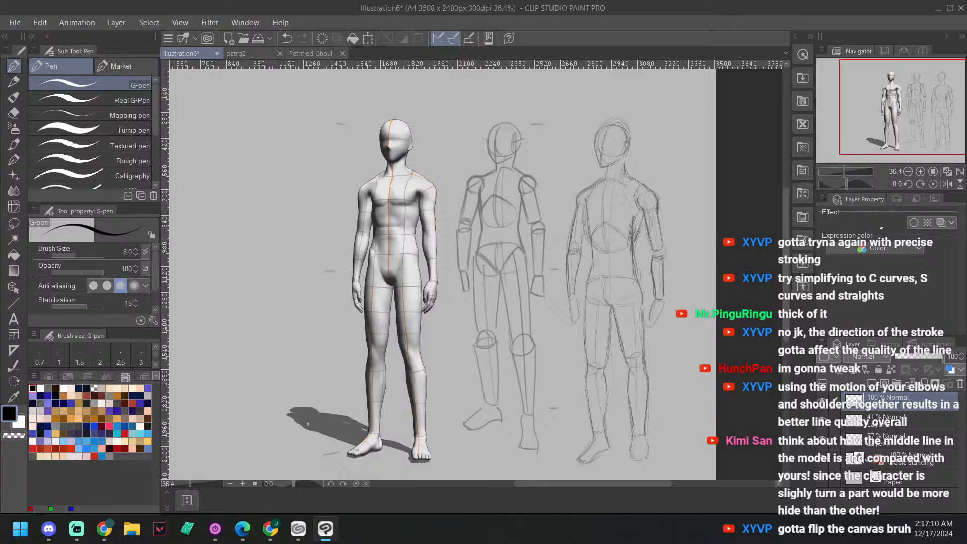
Step: Lasso the middle figure's right arm from the shoulder circle down to the hand, redoing the selections that miss parts
scroll(566, 275, up, 6)
drag(561, 314, 616, 425)
scroll(590, 400, up, 1)
scroll(617, 413, up, 2)
drag(564, 254, 597, 325)
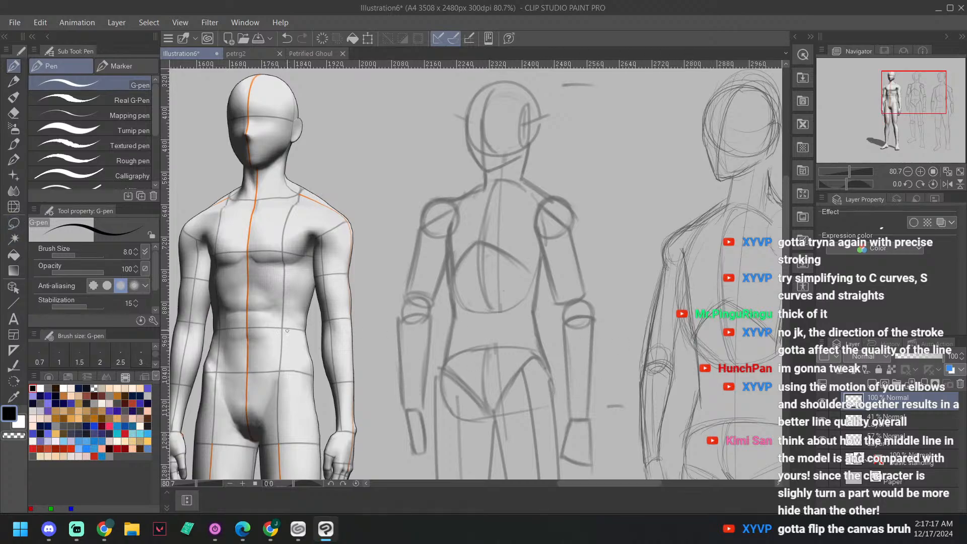
click(14, 225)
drag(593, 321, 564, 285)
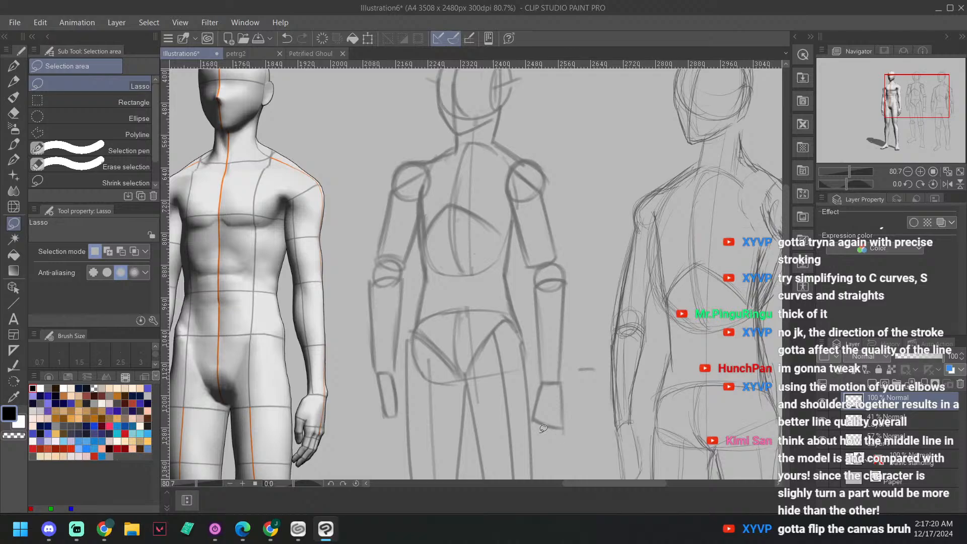
mouse_move(530, 412)
mouse_down()
mouse_move(537, 443)
mouse_move(579, 419)
mouse_move(581, 379)
mouse_up()
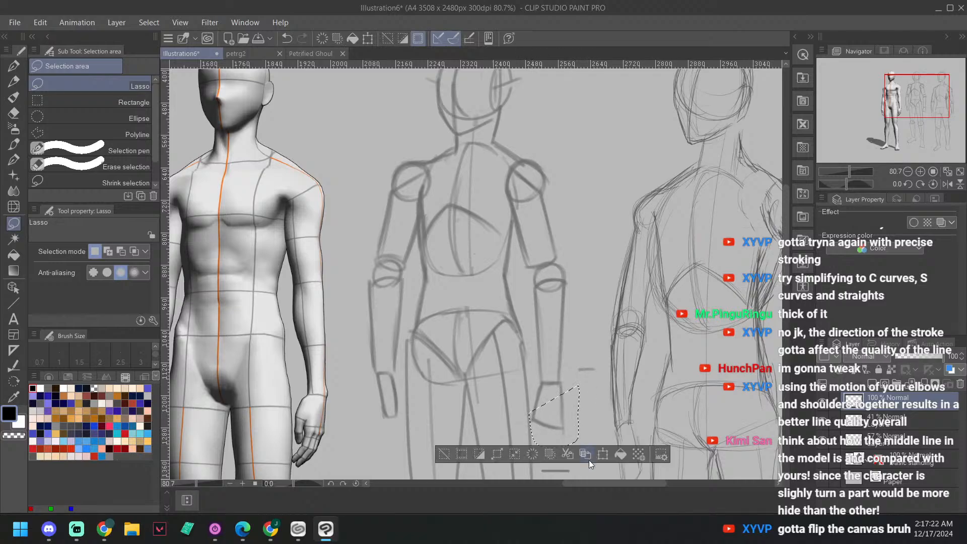
key(ctrl+z)
mouse_move(530, 413)
mouse_down()
mouse_move(550, 438)
mouse_move(535, 419)
mouse_move(567, 434)
mouse_move(580, 245)
mouse_move(557, 150)
mouse_move(532, 137)
mouse_move(502, 181)
mouse_move(538, 360)
mouse_up()
key(ctrl+z)
key(ctrl+z)
drag(535, 400, 536, 401)
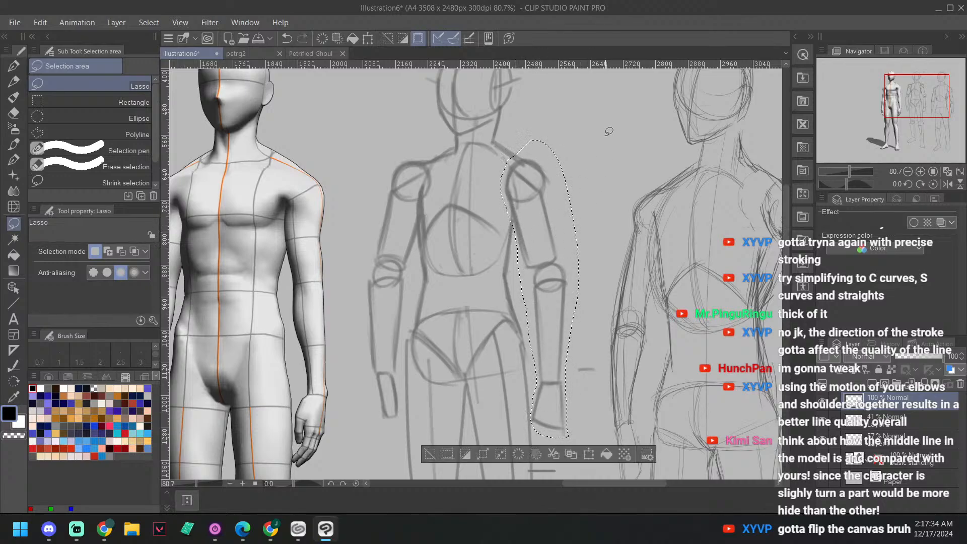
Step: Try to shift the lassoed right arm outward while the new layer is active
drag(588, 189, 619, 186)
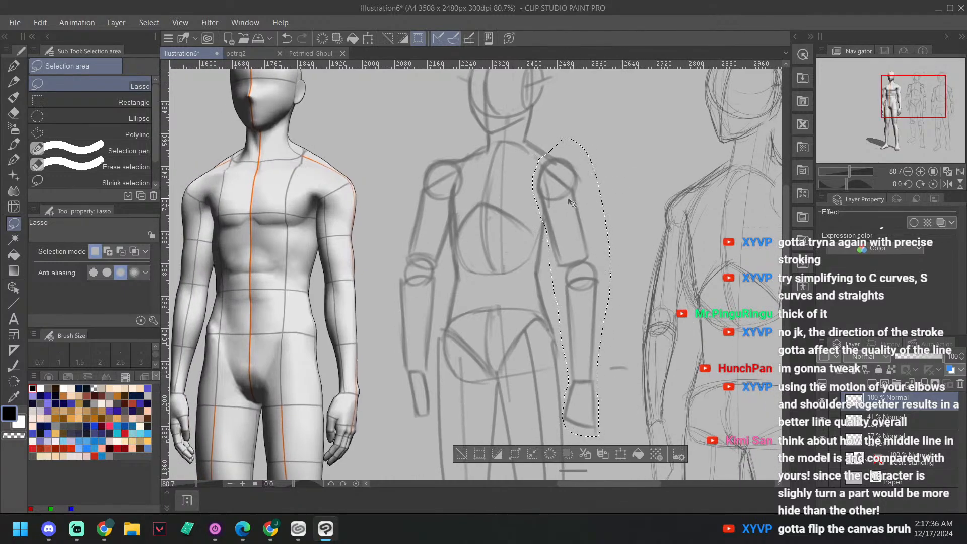
mouse_move(570, 204)
mouse_down()
mouse_move(578, 208)
mouse_move(561, 209)
mouse_move(592, 209)
mouse_up()
key(ctrl+z)
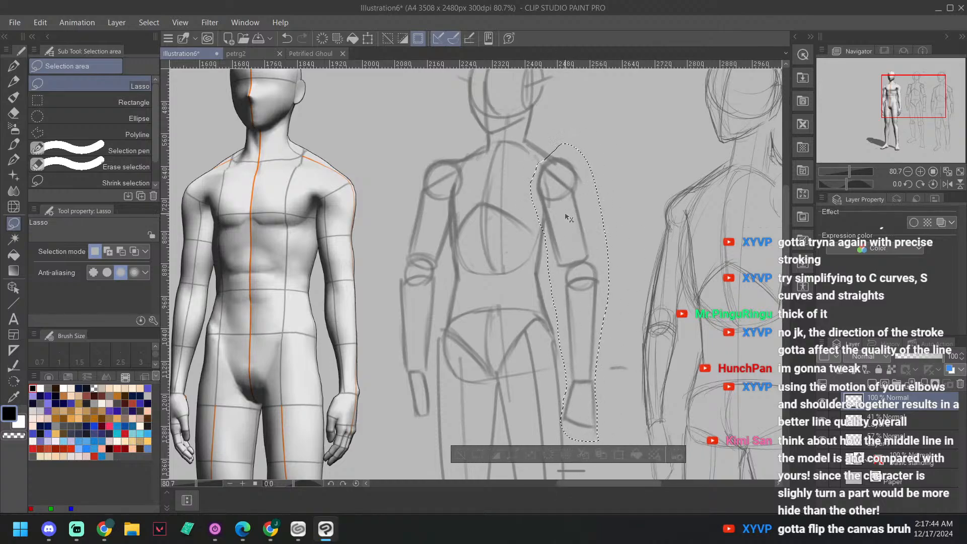
key(ctrl+z)
Step: Clear the selection, undo back past the new layer and check the 41% sketch layer by toggling its visibility
click(911, 421)
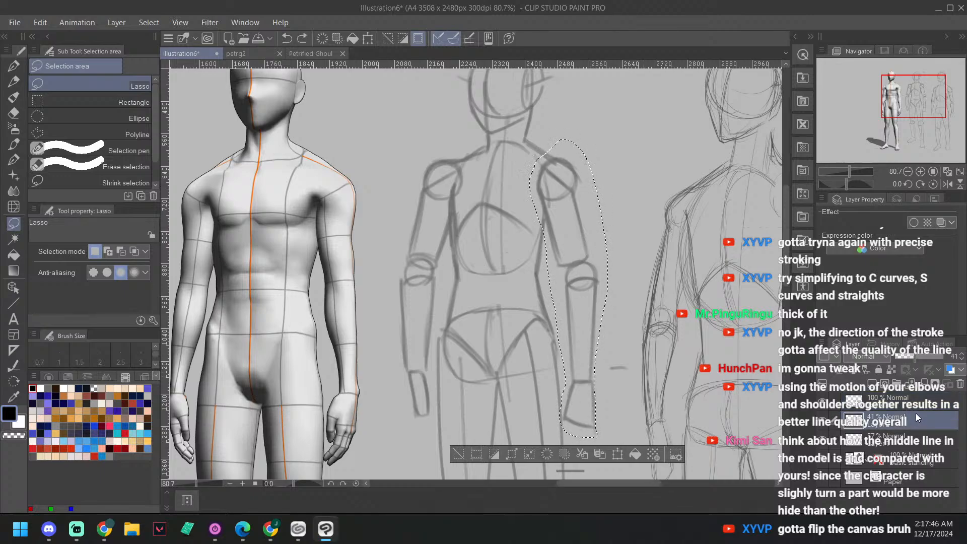
click(562, 192)
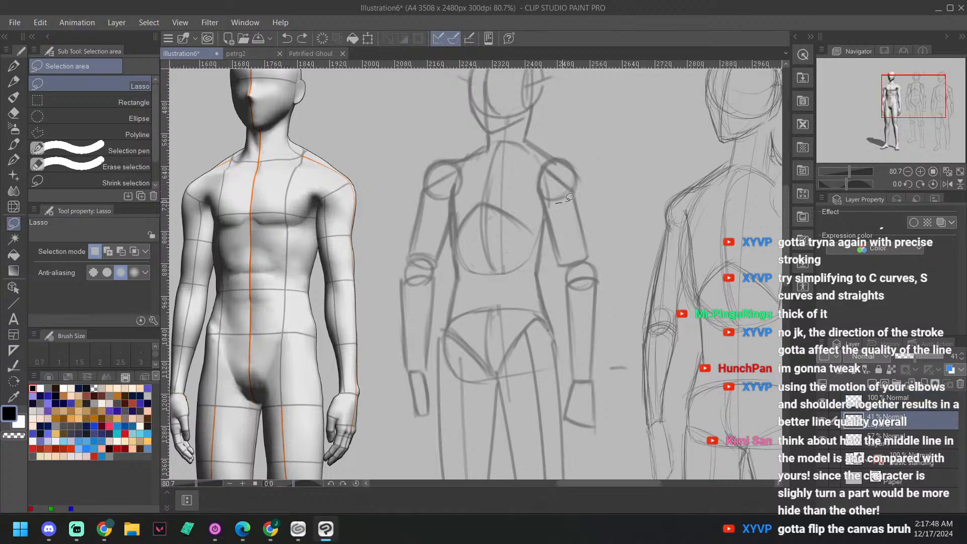
key(ctrl+z)
key(ctrl+z)
key(ctrl+z)
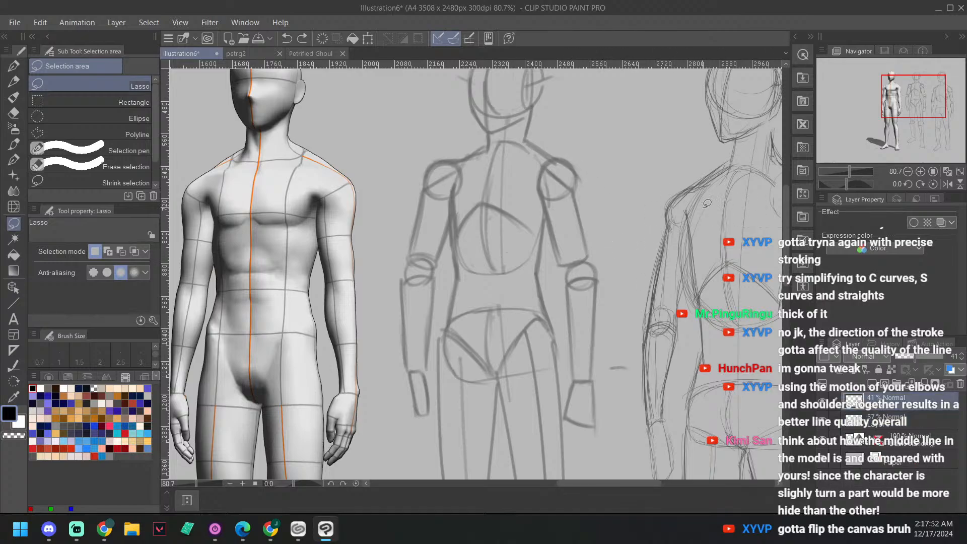
click(824, 401)
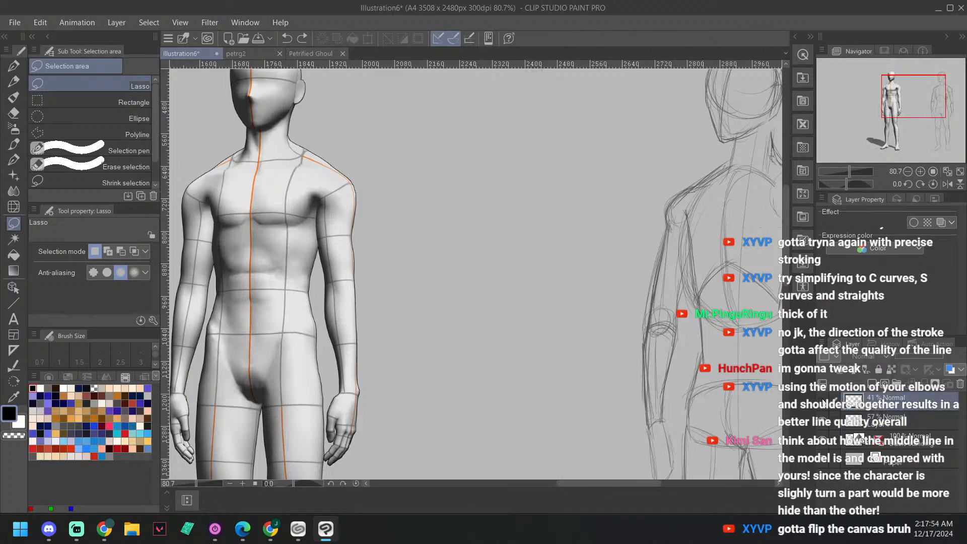
click(824, 400)
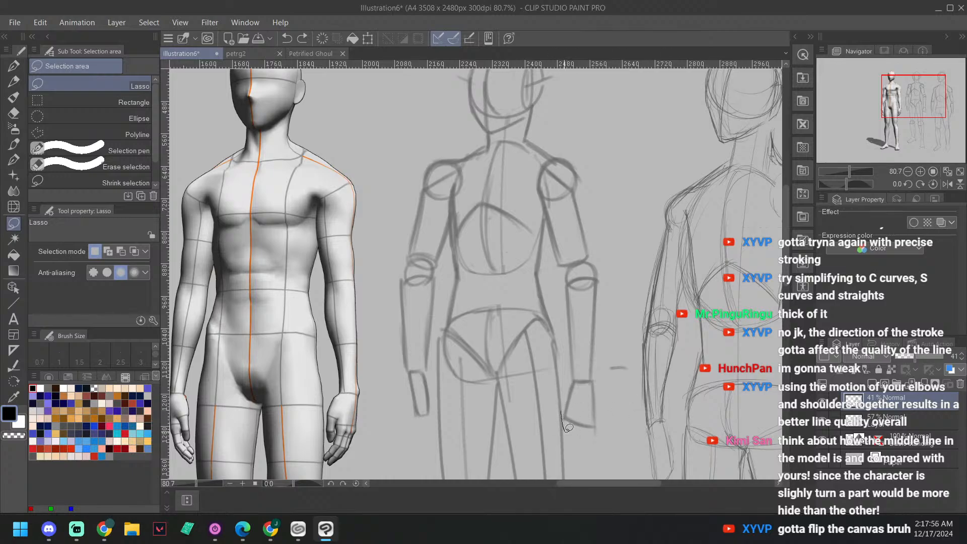
Step: Lasso the whole right arm on the 41% sketch layer and move it slightly outward and down from the torso
mouse_move(568, 428)
mouse_down()
mouse_move(604, 426)
mouse_move(616, 202)
mouse_move(575, 145)
mouse_move(543, 158)
mouse_move(542, 195)
mouse_up()
drag(552, 235, 567, 398)
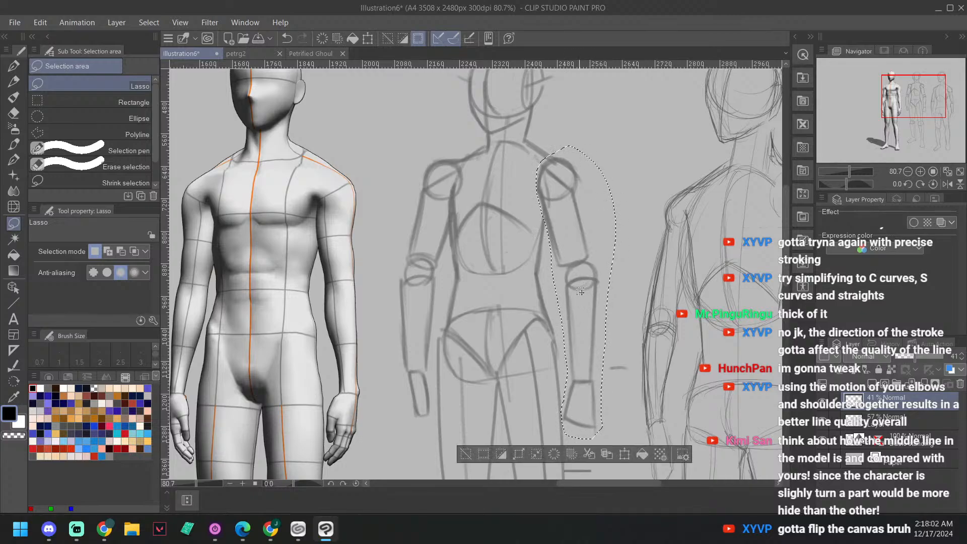
drag(589, 298, 596, 304)
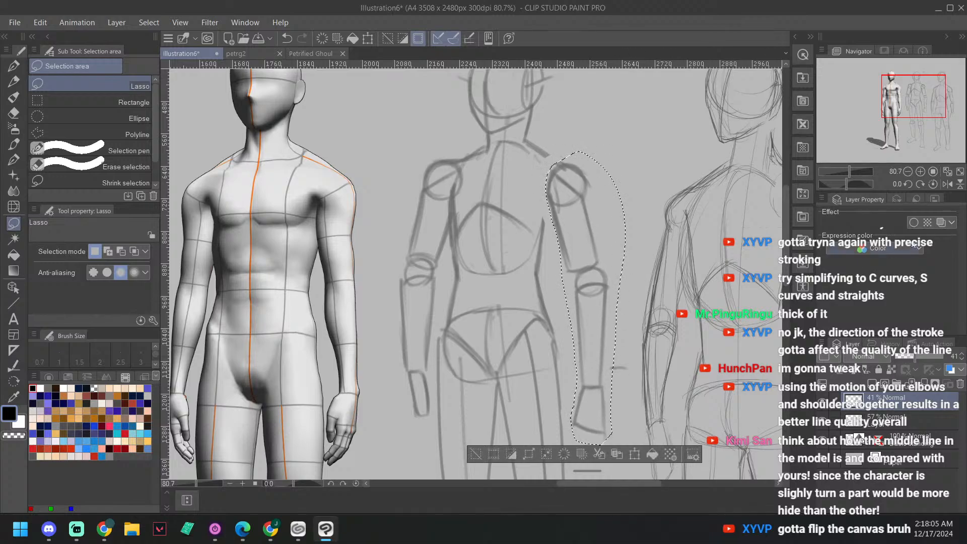
Step: Check the moved arm's placement against the body with the canvas flipped horizontally and vertically, restoring the normal view
click(946, 184)
click(943, 185)
click(944, 185)
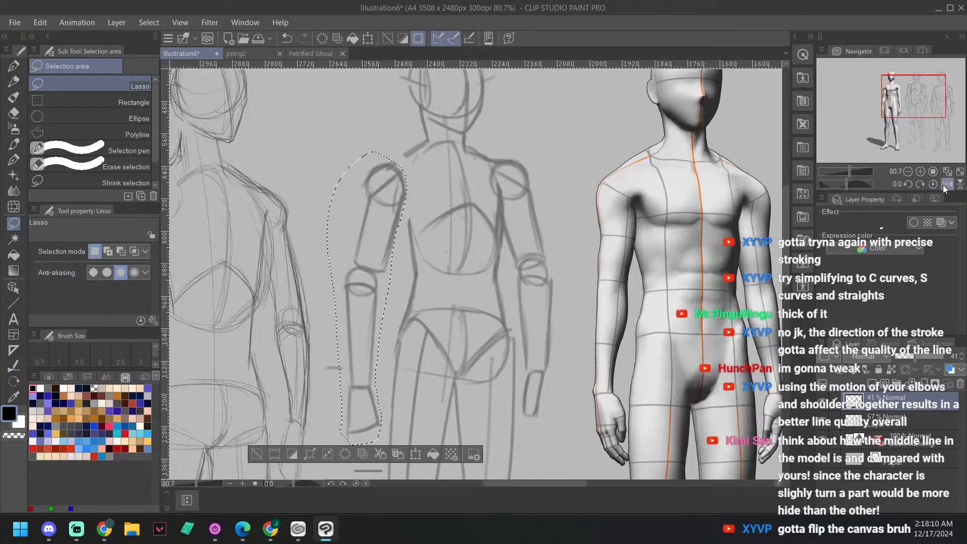
click(943, 185)
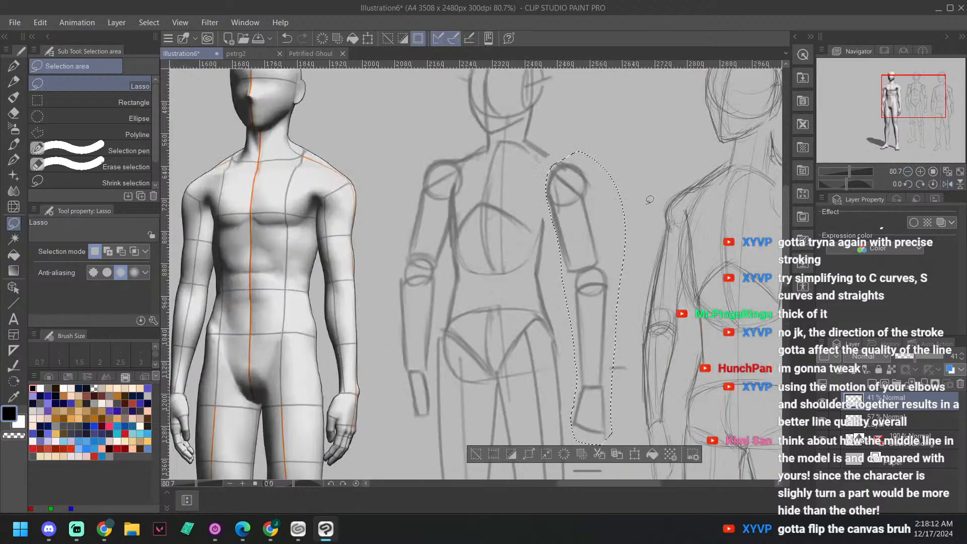
scroll(655, 205, down, 1)
scroll(655, 206, down, 2)
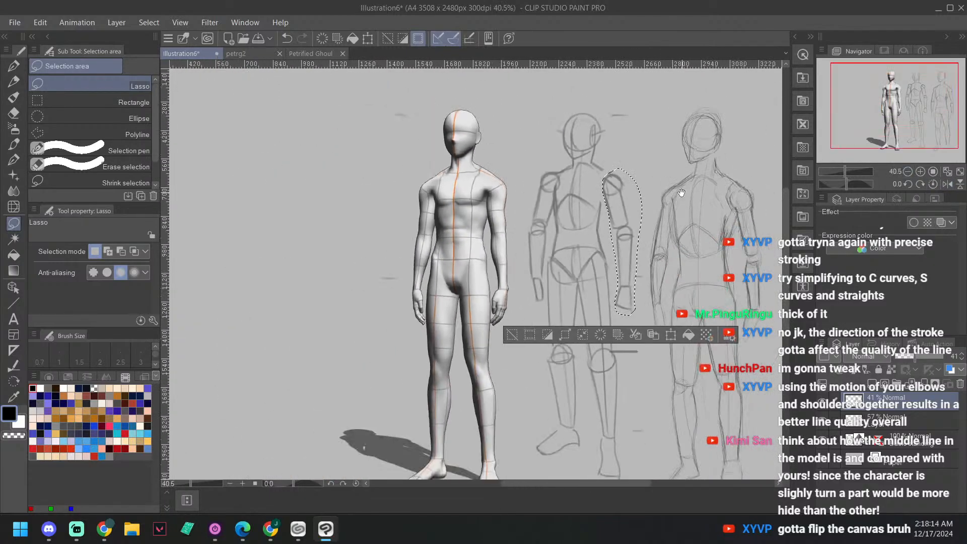
click(947, 184)
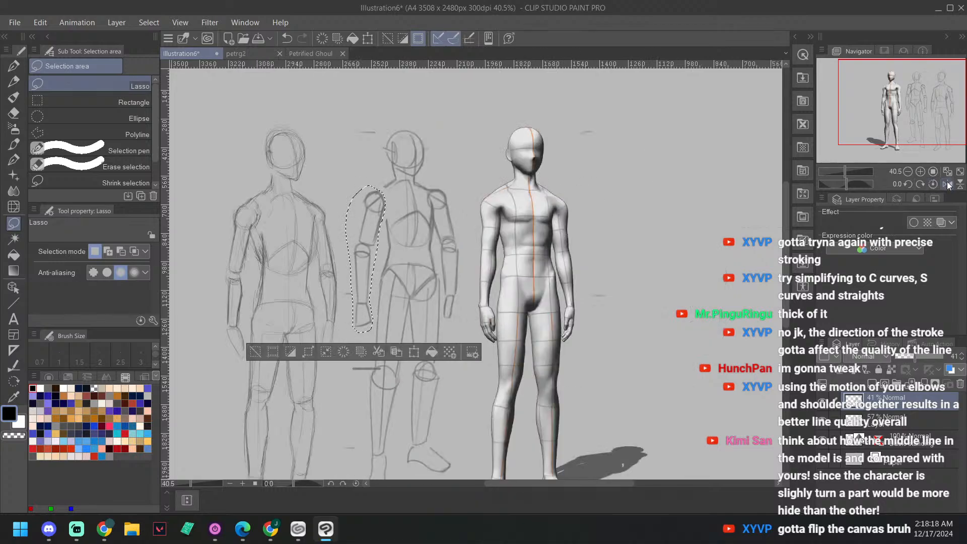
click(947, 185)
click(960, 185)
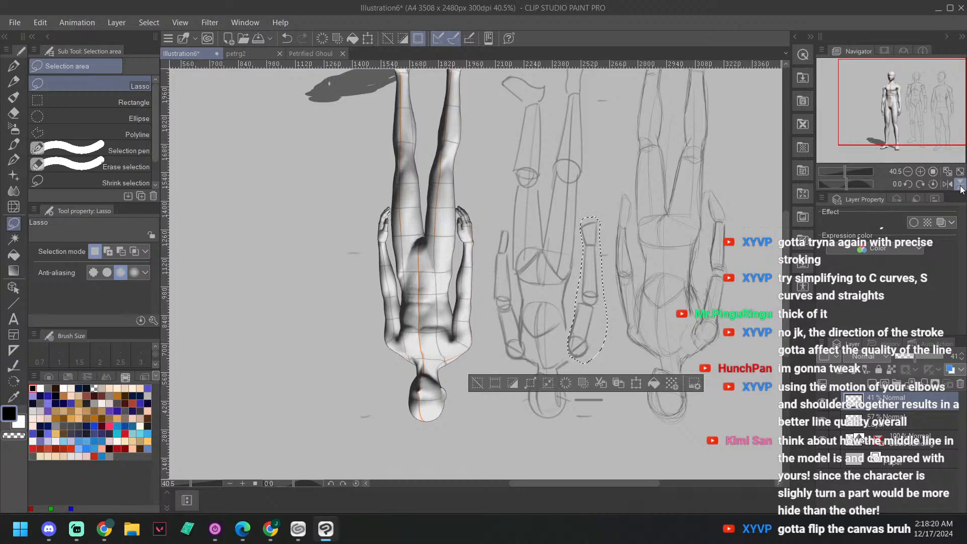
click(960, 185)
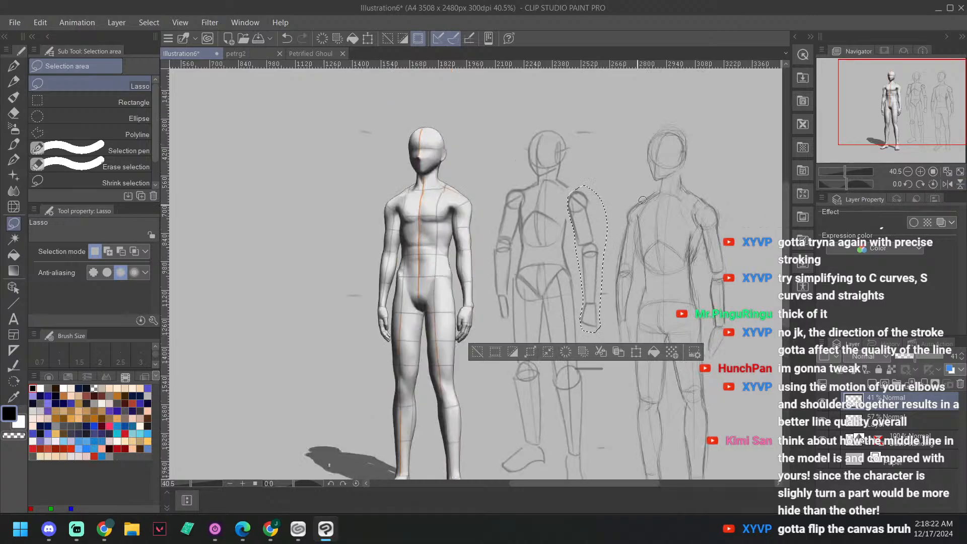
Step: Nudge the selected right arm slightly farther away from the torso
drag(600, 245, 584, 241)
scroll(584, 241, up, 5)
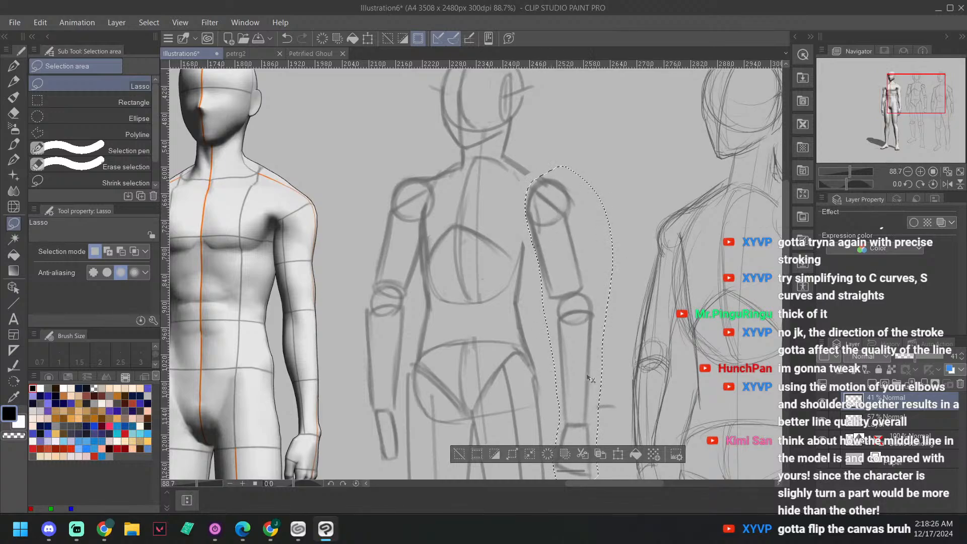
drag(555, 204, 559, 205)
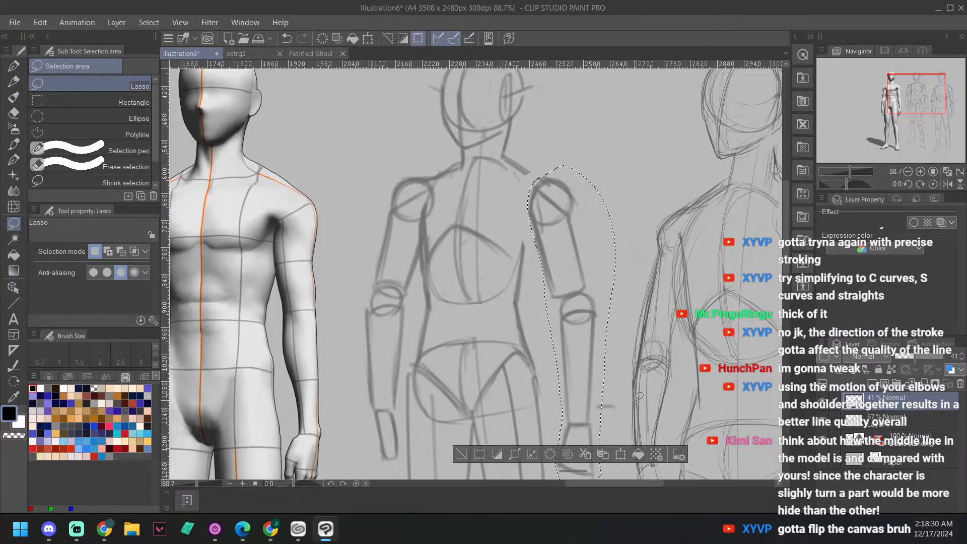
Step: Clear the arm selection and sketch the torso's right side line from the armpit down to the waist with the sketcher airbrush
key(ctrl+d)
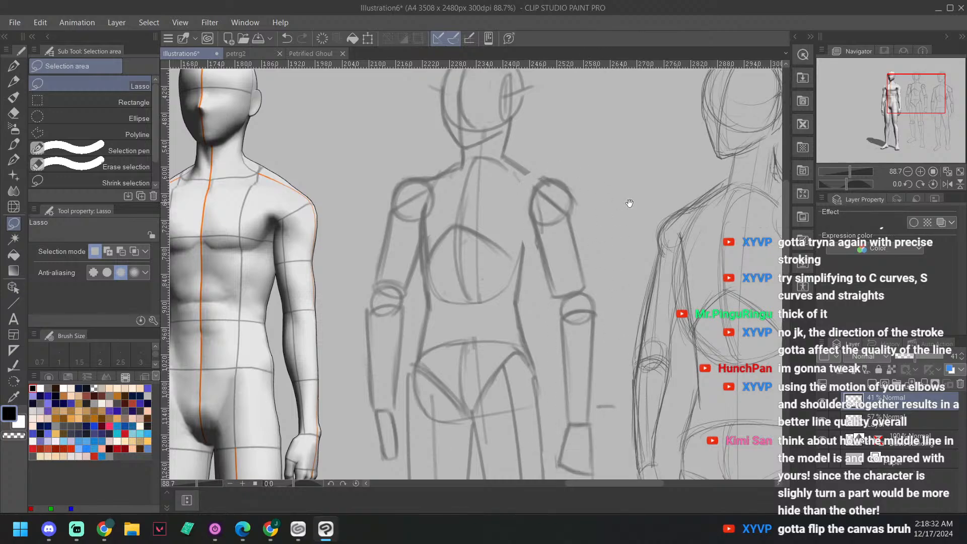
drag(631, 202, 631, 198)
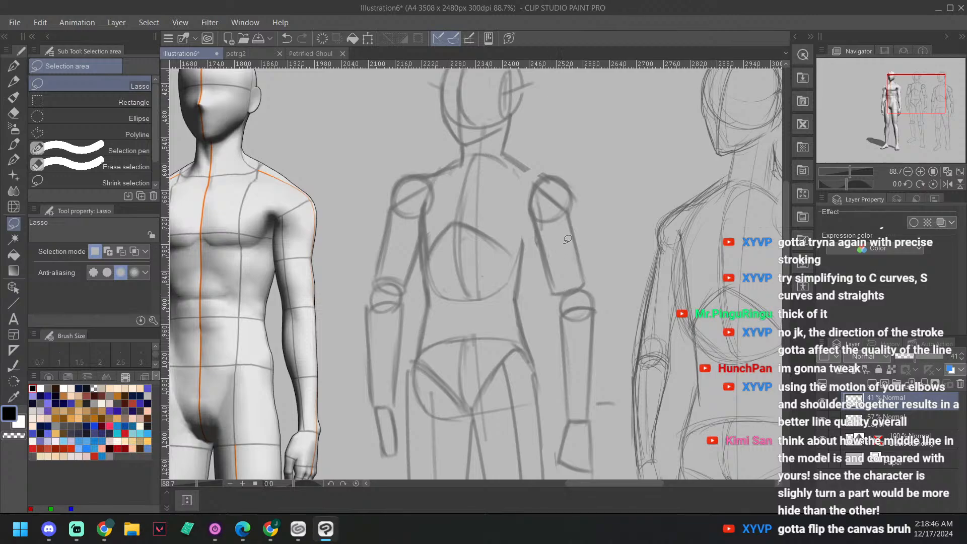
drag(611, 228, 643, 238)
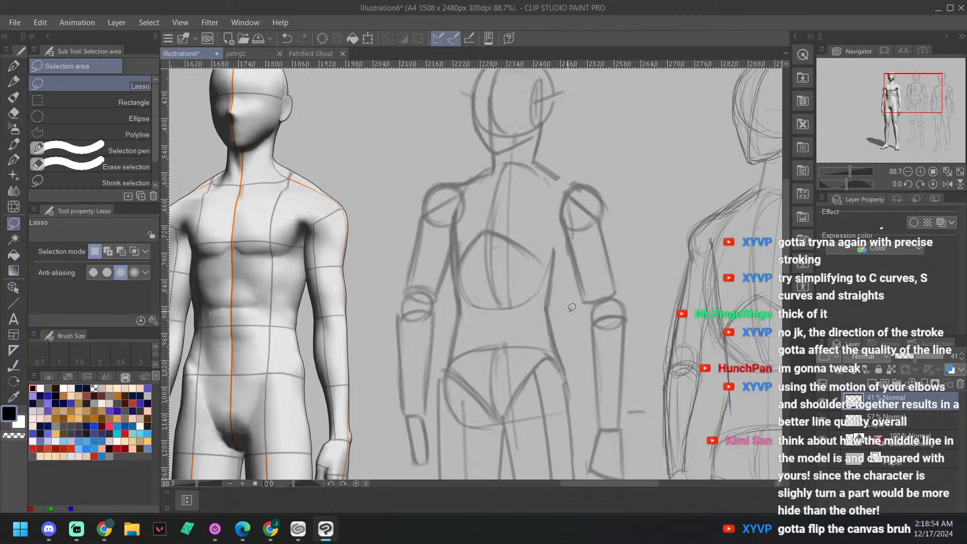
key(b)
key(b)
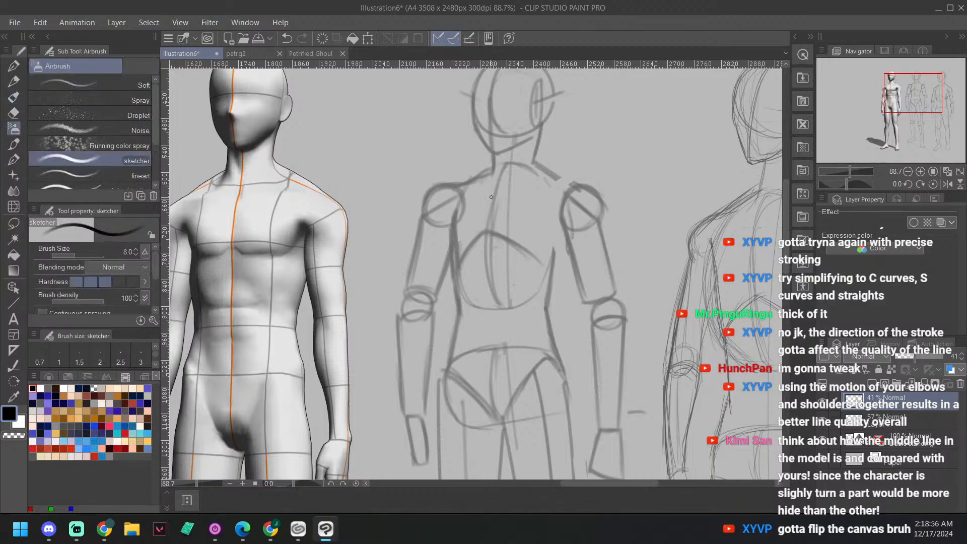
drag(553, 302, 550, 292)
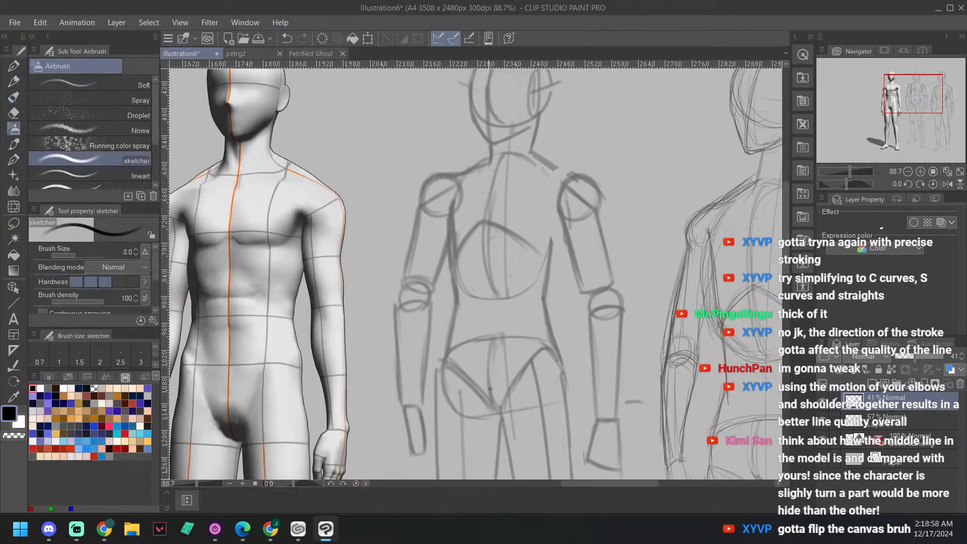
mouse_move(490, 393)
mouse_down()
mouse_move(496, 156)
mouse_move(499, 413)
mouse_up()
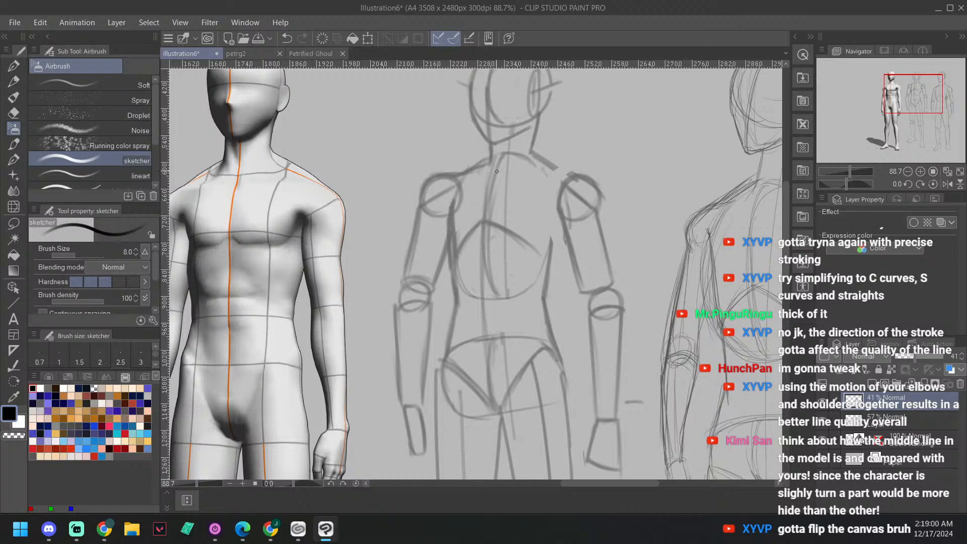
drag(564, 240, 551, 287)
mouse_move(563, 251)
mouse_down()
mouse_move(545, 305)
mouse_move(571, 437)
mouse_up()
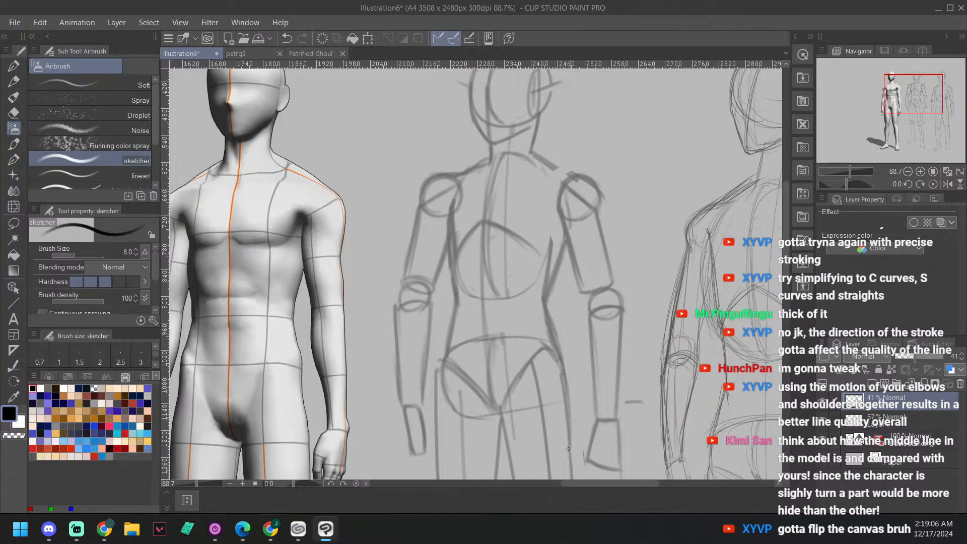
drag(598, 293, 586, 154)
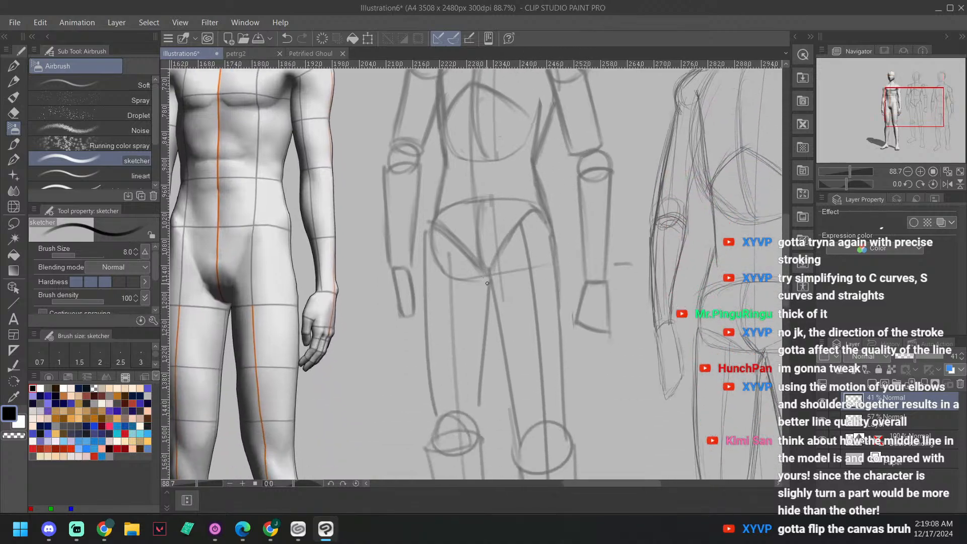
Step: Rotate the canvas to a comfortable drawing angle and sketch the slope joining the neck to the right shoulder ball
drag(488, 280, 512, 451)
drag(575, 249, 575, 315)
drag(536, 197, 612, 328)
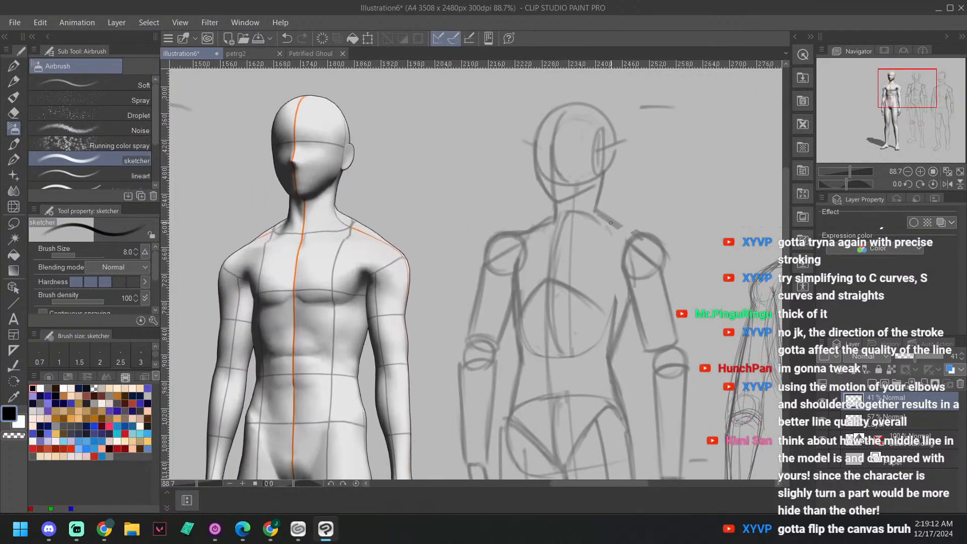
key(minus)
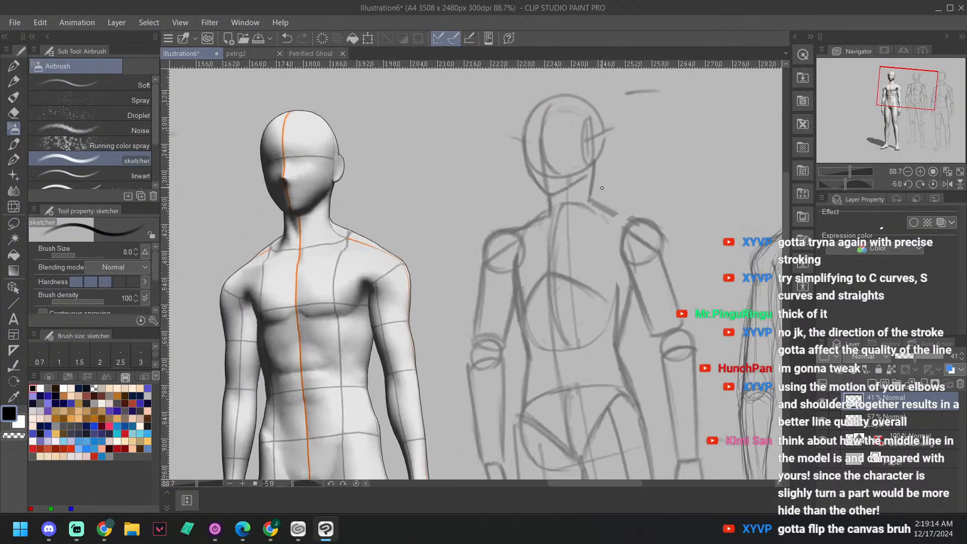
key(asciicircum)
key(asciicircum)
key(asciicircum)
key(asciicircum)
key(asciicircum)
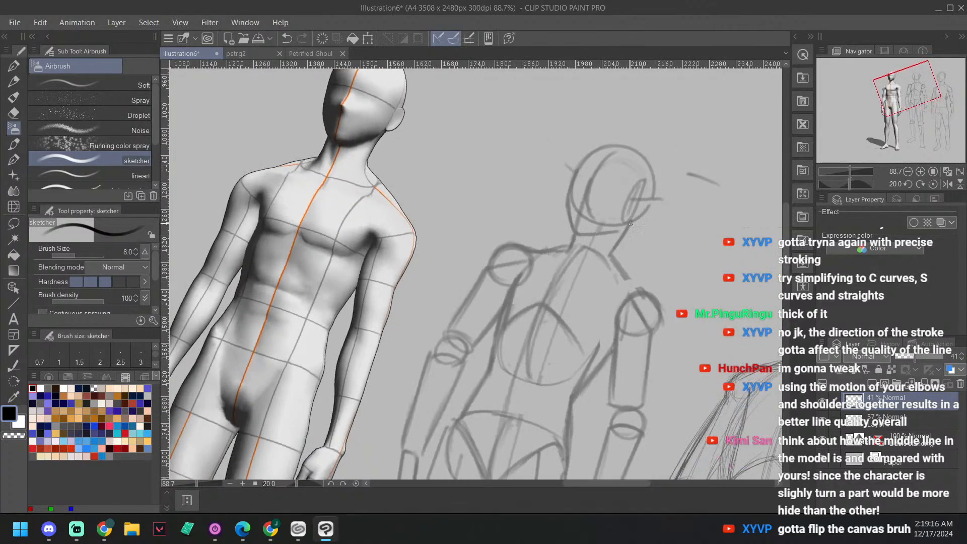
drag(630, 223, 611, 259)
key(asciicircum)
key(asciicircum)
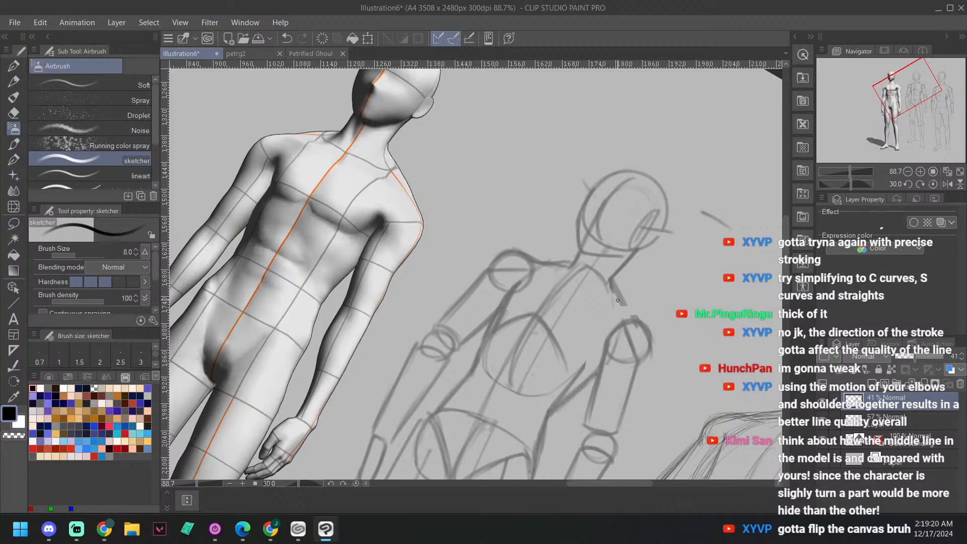
mouse_move(617, 301)
mouse_down()
mouse_move(632, 318)
mouse_move(610, 284)
mouse_move(643, 324)
mouse_move(612, 290)
mouse_move(622, 311)
mouse_up()
drag(665, 241, 667, 285)
Step: Rotate the canvas the opposite way and reinforce the slope line between the neck and the left shoulder ball
key(minus)
key(minus)
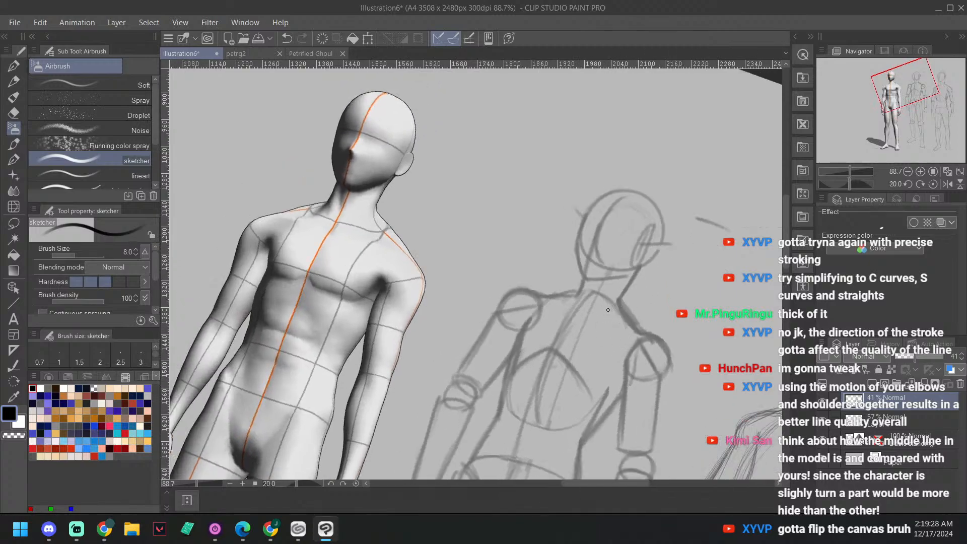
key(minus)
key(minus)
key(minus)
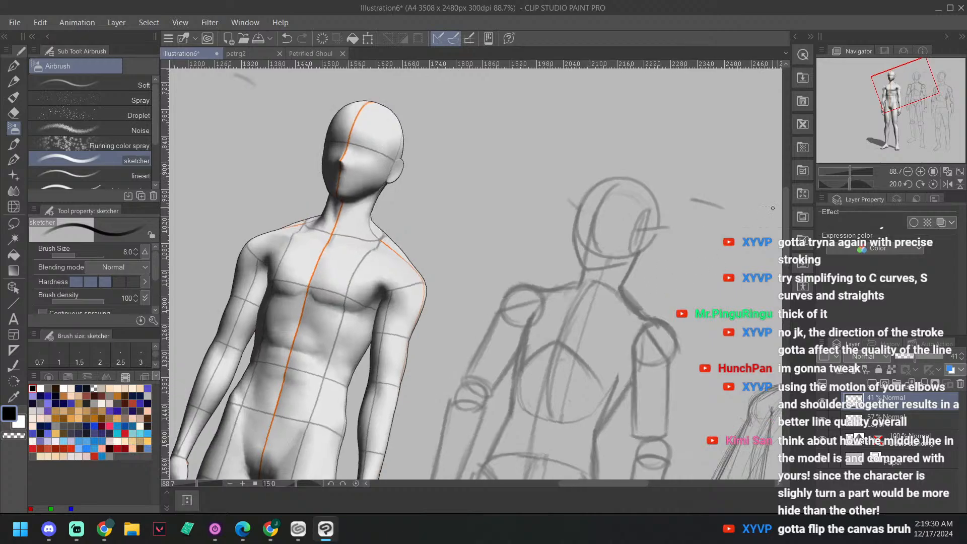
key(minus)
key(minus)
key(minus)
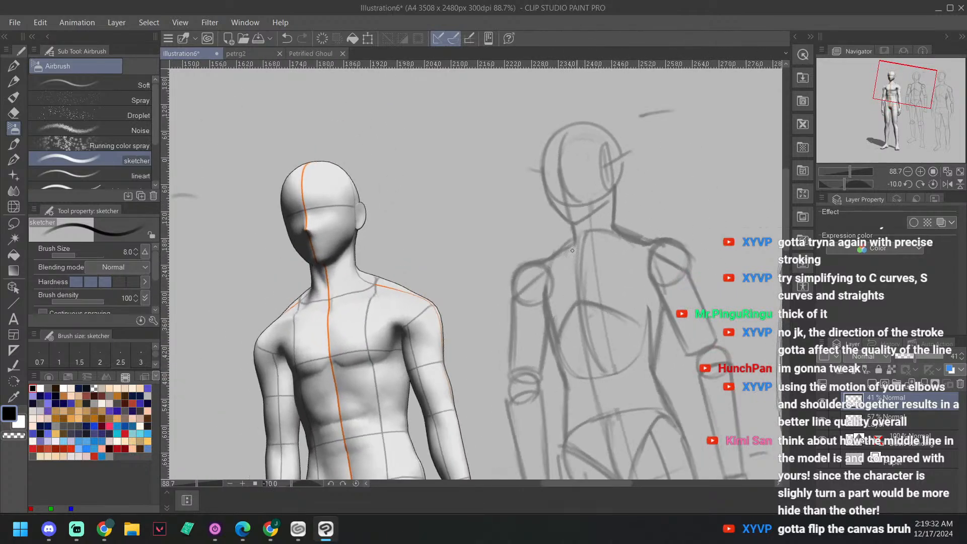
mouse_move(547, 259)
mouse_down()
mouse_move(576, 221)
mouse_move(571, 246)
mouse_up()
key(asciicircum)
key(asciicircum)
key(minus)
Step: Reinforce the left outline of the sketched head and erase the stray guide mark beside its top with the soft eraser
drag(667, 170, 633, 297)
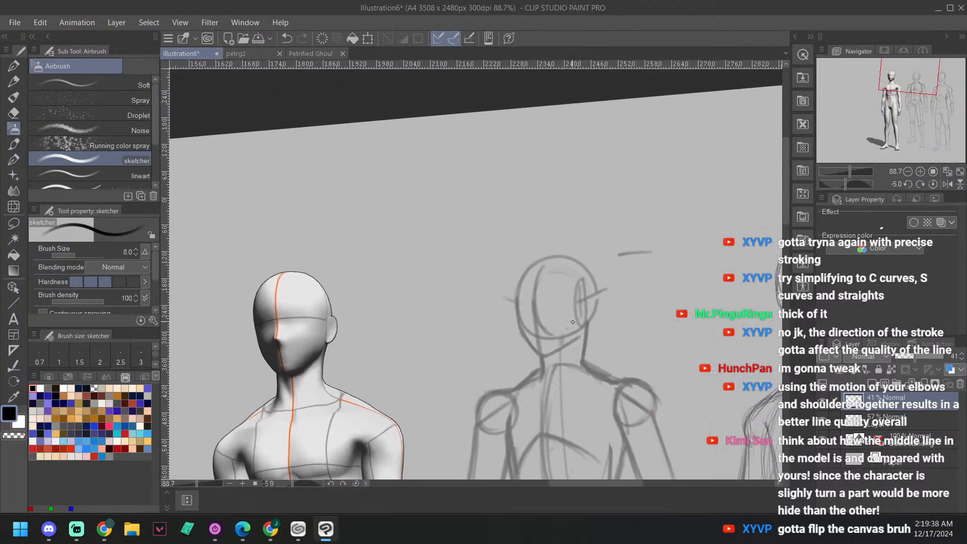
mouse_move(521, 326)
mouse_down()
mouse_move(538, 355)
mouse_move(516, 283)
mouse_up()
mouse_move(630, 263)
mouse_down()
mouse_move(661, 192)
mouse_move(686, 198)
mouse_move(647, 201)
mouse_up()
key(e)
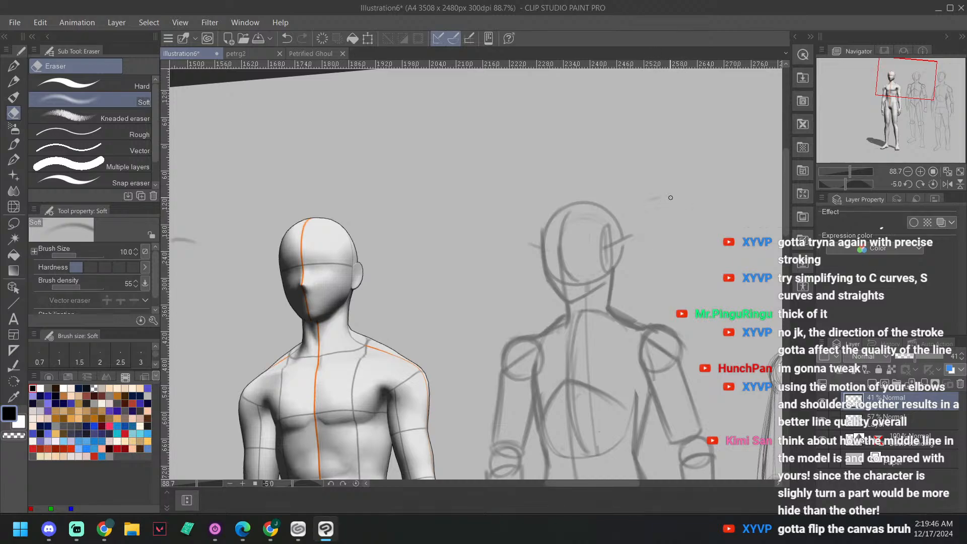
drag(714, 234, 735, 210)
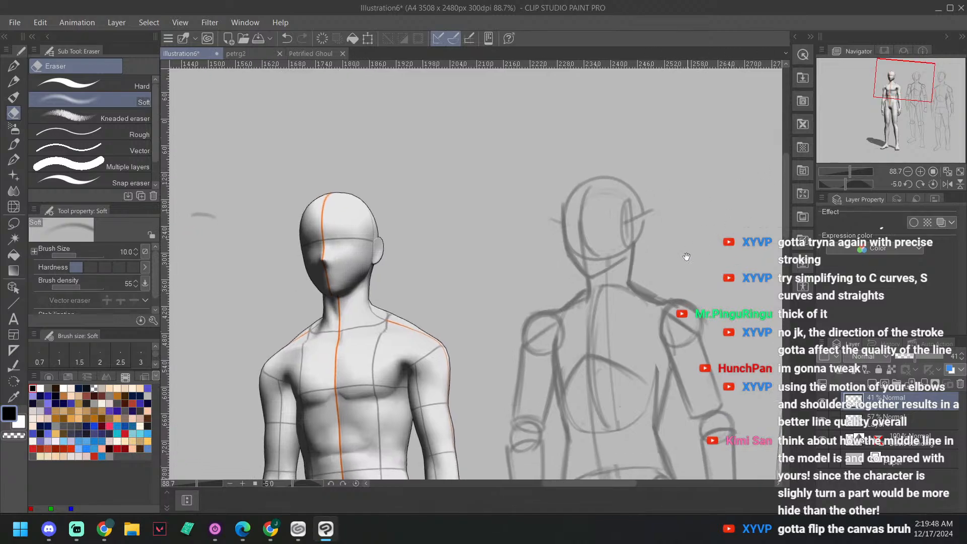
mouse_move(687, 258)
mouse_down()
mouse_move(693, 220)
mouse_move(684, 218)
mouse_up()
Step: Return to the sketcher airbrush, reset the canvas rotation and compare the full-body sketch with the 3D pose model
key(b)
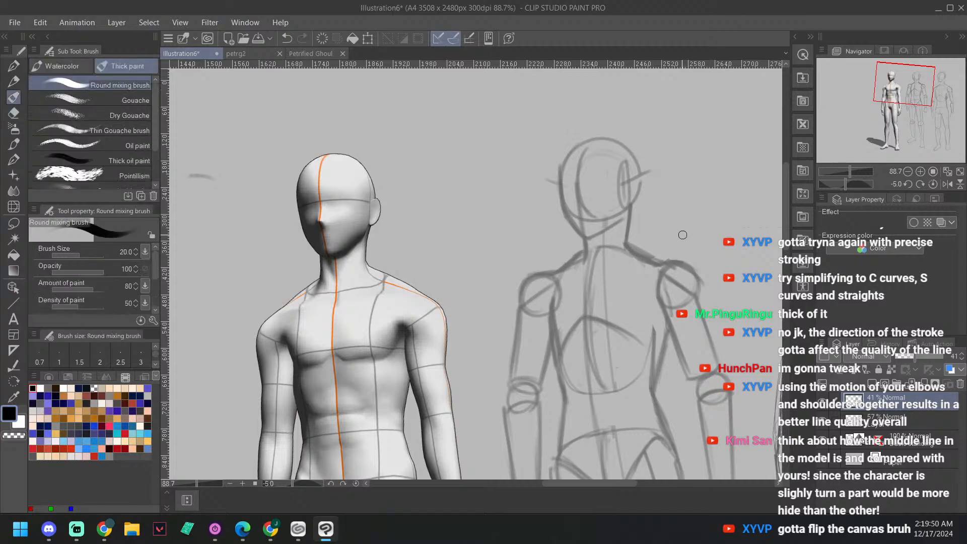
key(b)
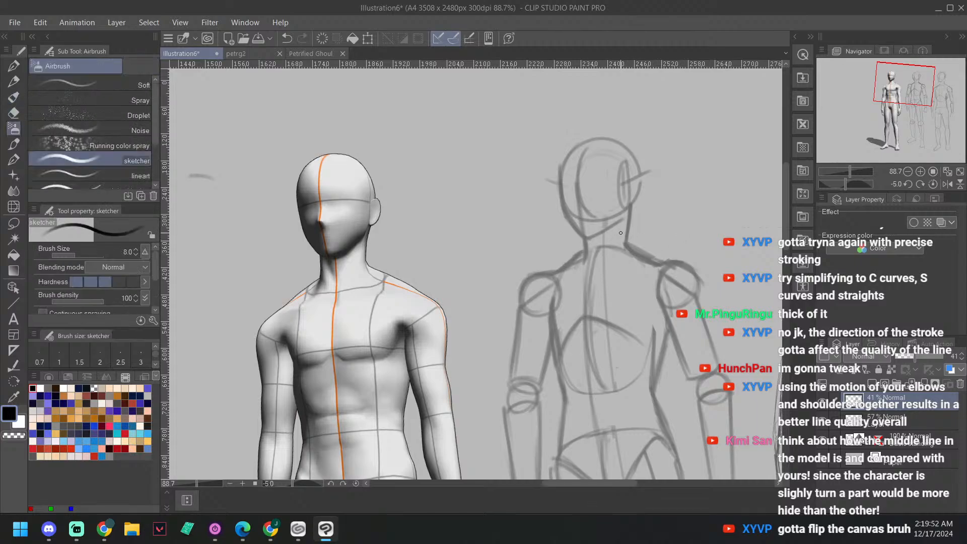
mouse_move(687, 220)
mouse_down()
mouse_move(680, 230)
mouse_move(667, 173)
mouse_up()
scroll(514, 345, down, 3)
key(^)
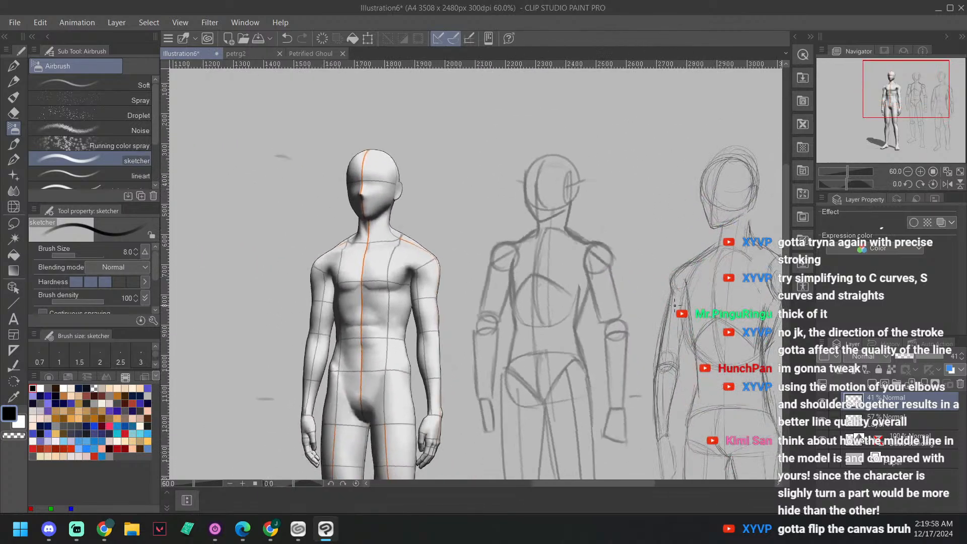
drag(683, 355, 664, 274)
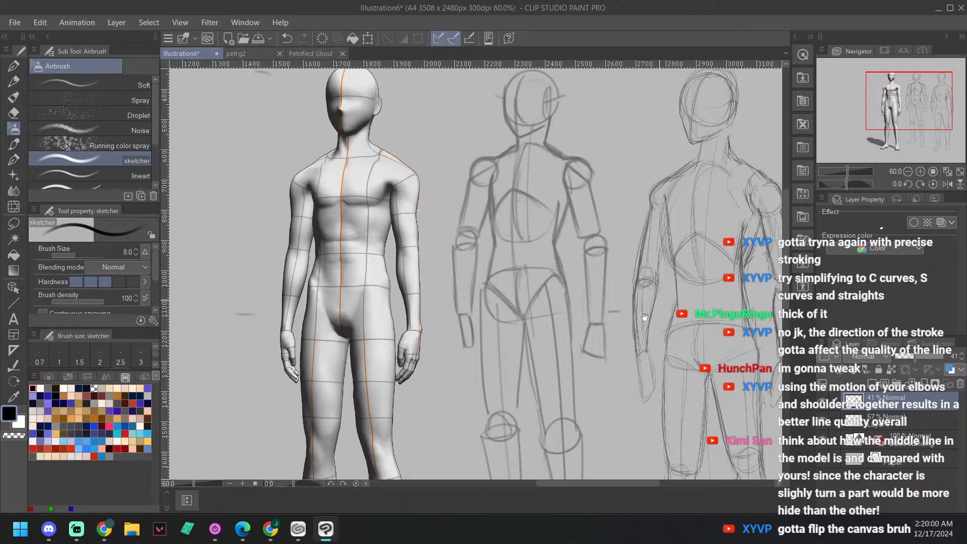
drag(645, 317, 614, 282)
scroll(645, 297, down, 1)
scroll(657, 306, down, 2)
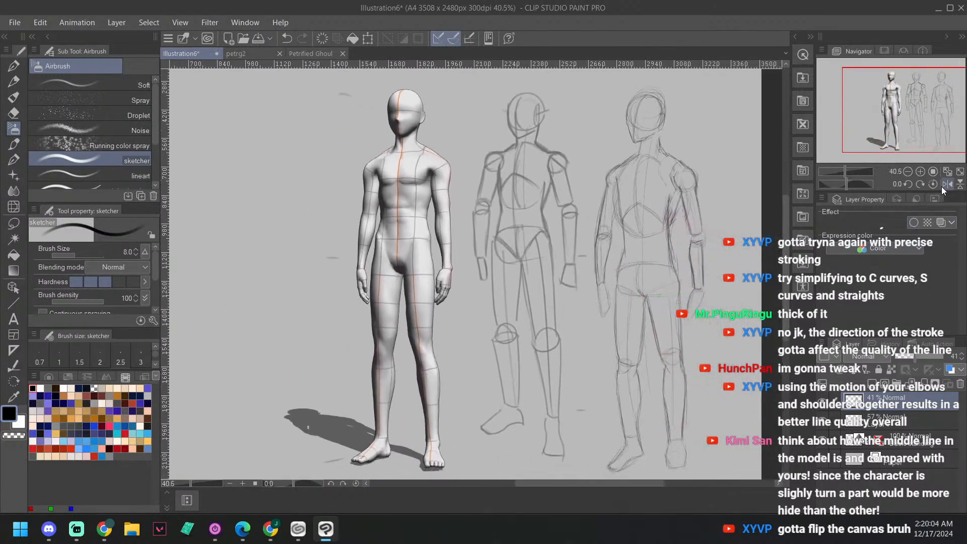
Step: Flip the canvas horizontally and compare the mirrored sketch's proportions with the 3D pose model
click(943, 183)
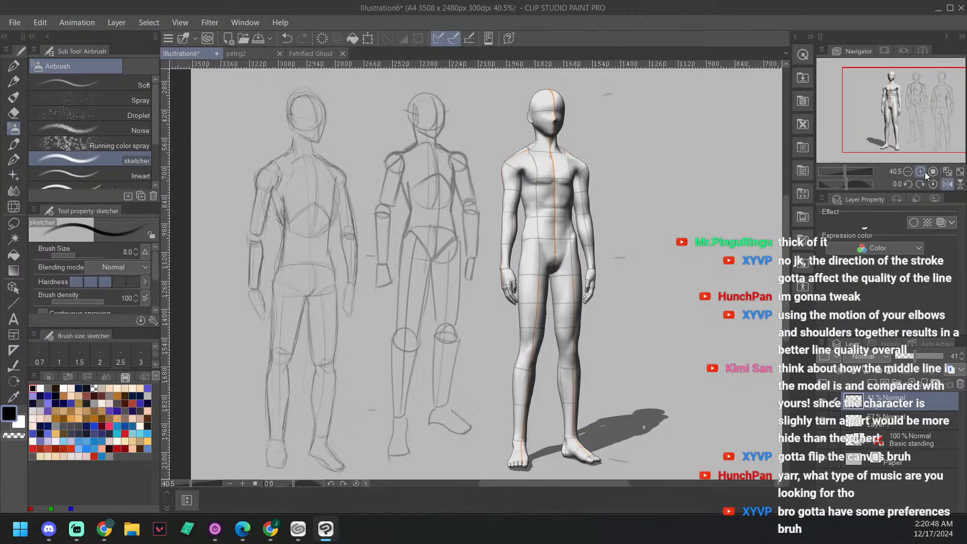
scroll(497, 344, up, 2)
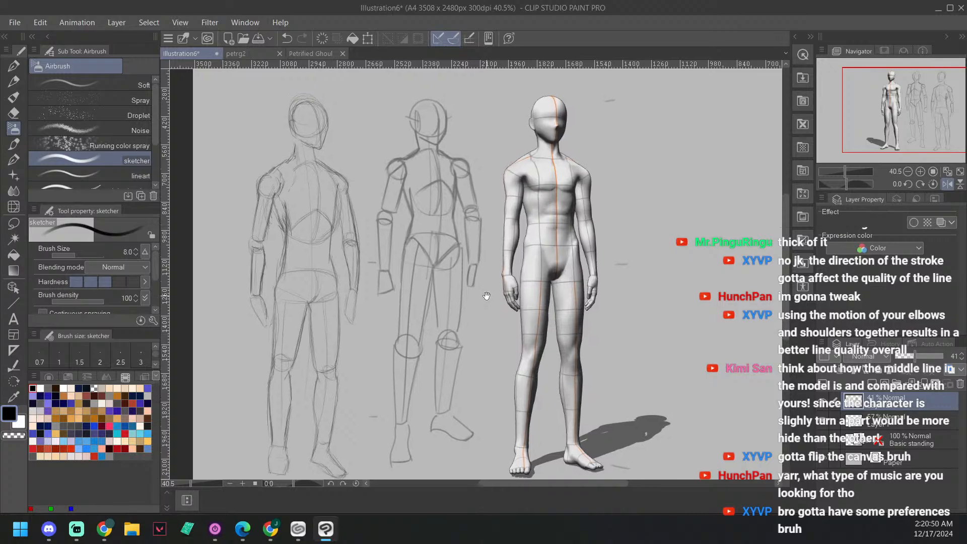
scroll(496, 344, up, 1)
drag(524, 285, 590, 379)
drag(671, 298, 672, 290)
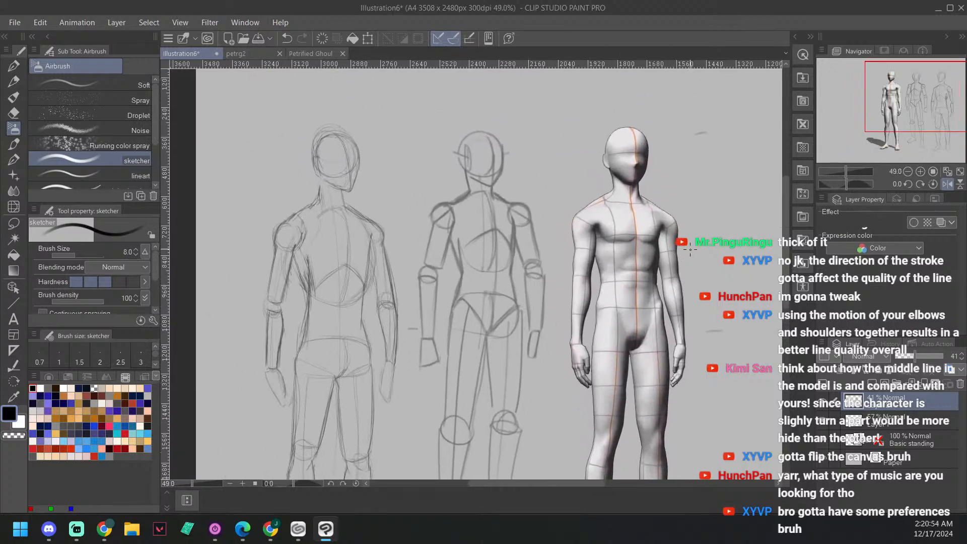
drag(602, 339, 607, 334)
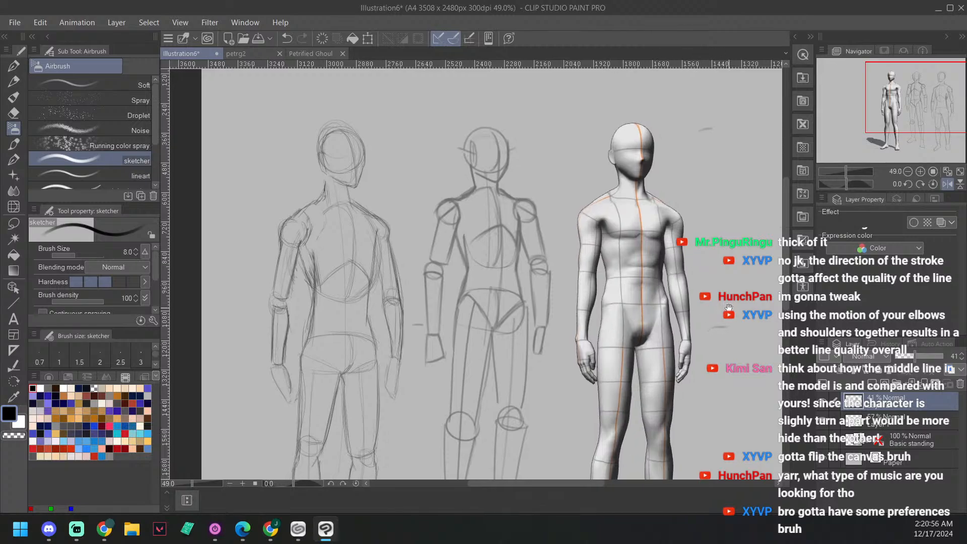
drag(729, 308, 730, 305)
drag(722, 364, 720, 354)
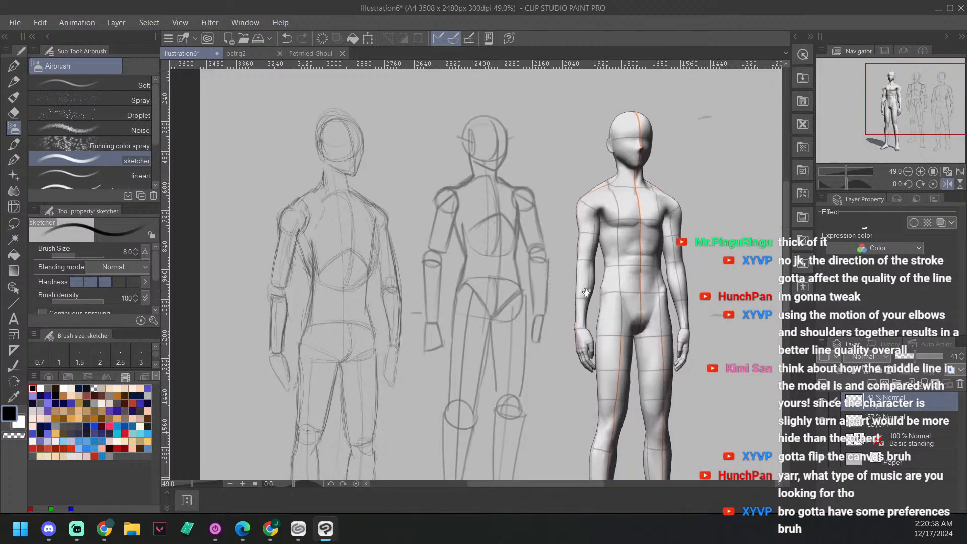
drag(714, 398, 711, 376)
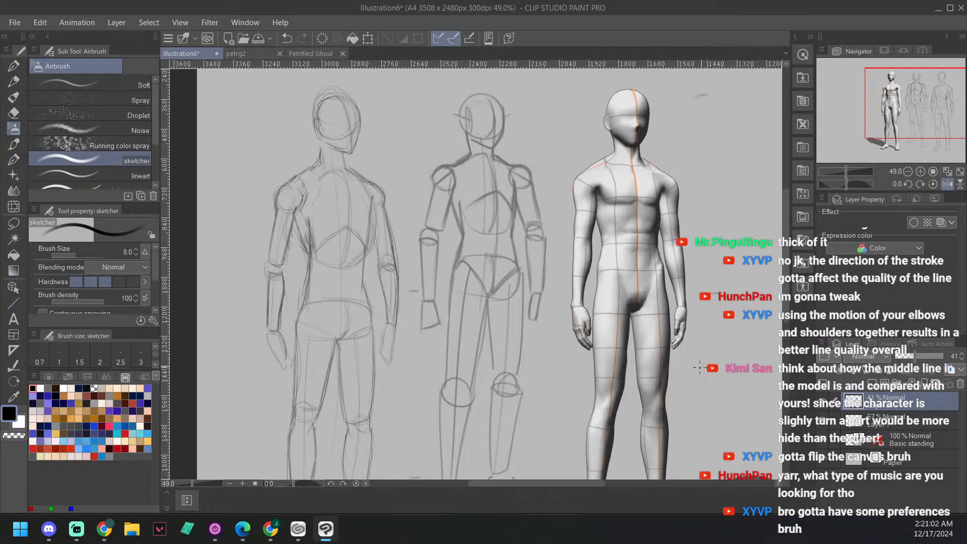
Step: Add a new layer above the 41% sketch layer
click(872, 382)
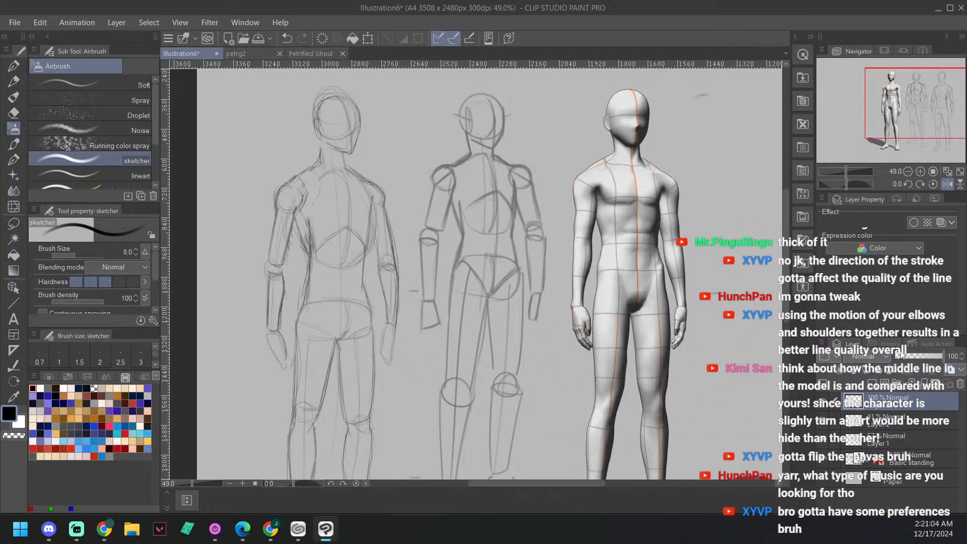
drag(668, 228, 664, 242)
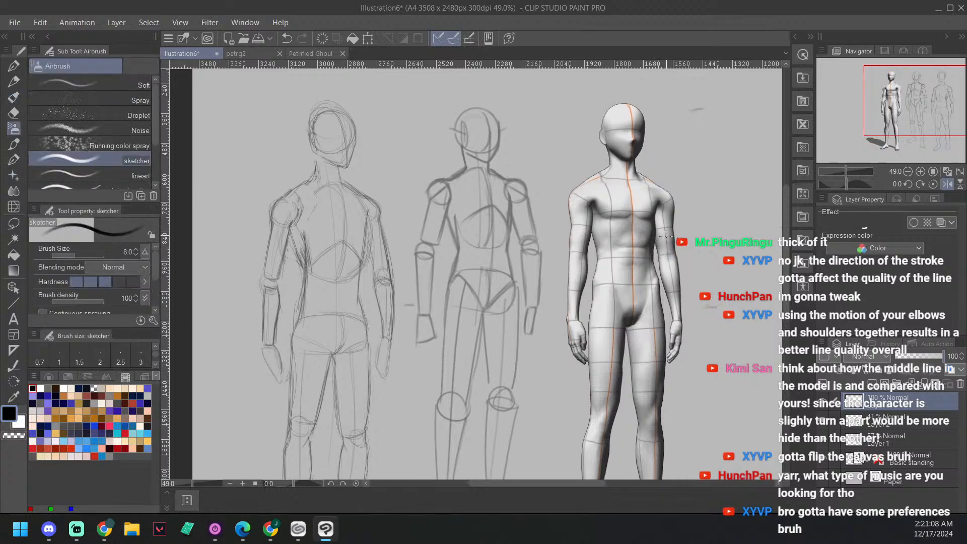
drag(706, 211, 709, 230)
scroll(695, 223, up, 1)
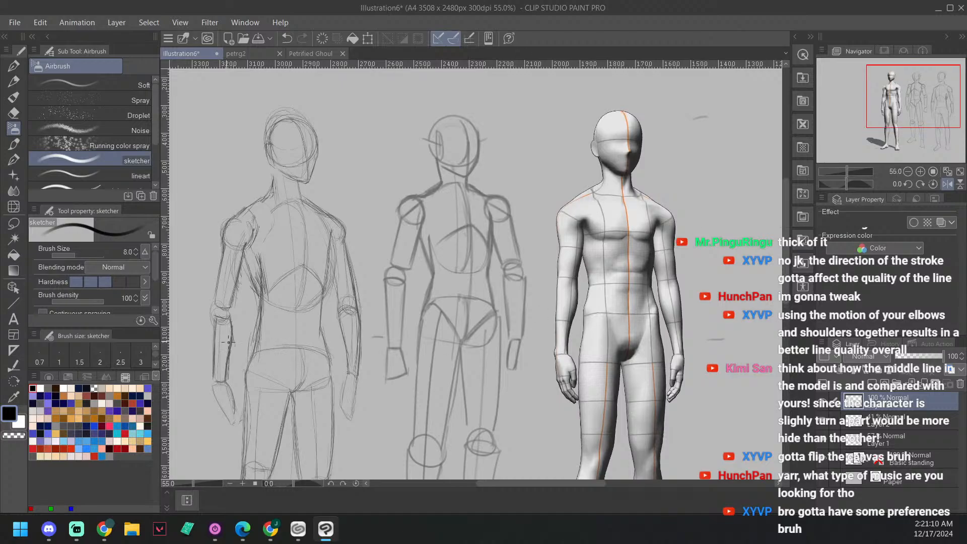
Step: Reduce the sketcher brush size to 5 and switch to the G-pen with the 3D model in close view
click(135, 254)
click(135, 255)
click(135, 254)
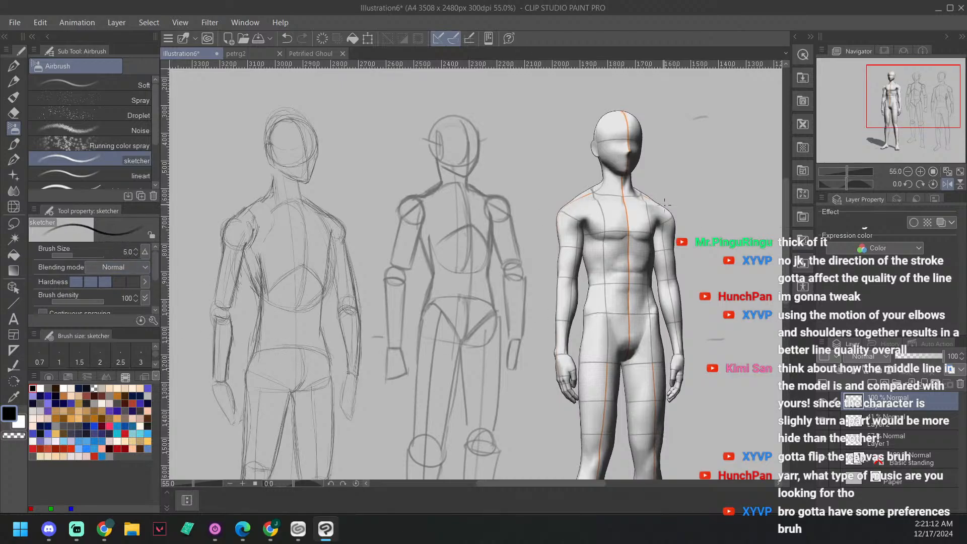
key(p)
drag(671, 183, 682, 203)
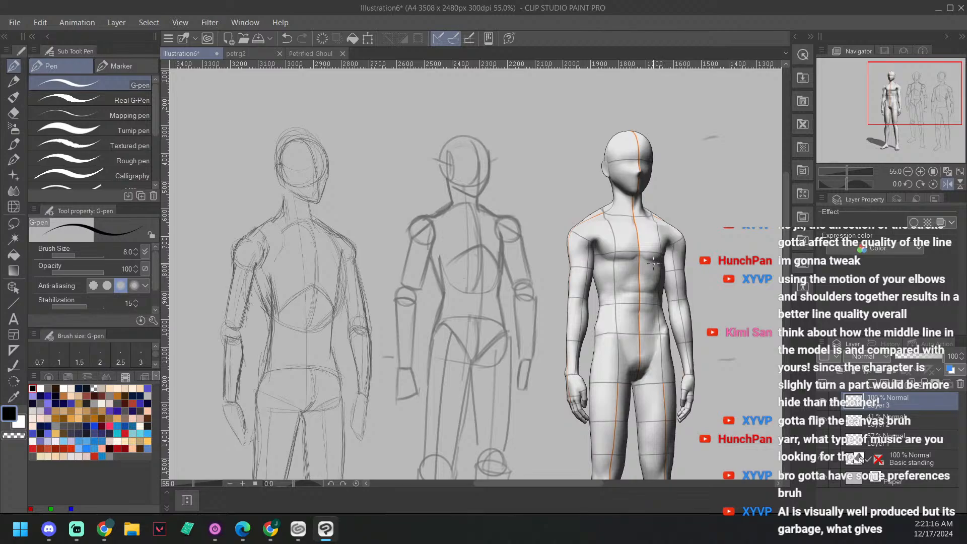
scroll(654, 263, up, 1)
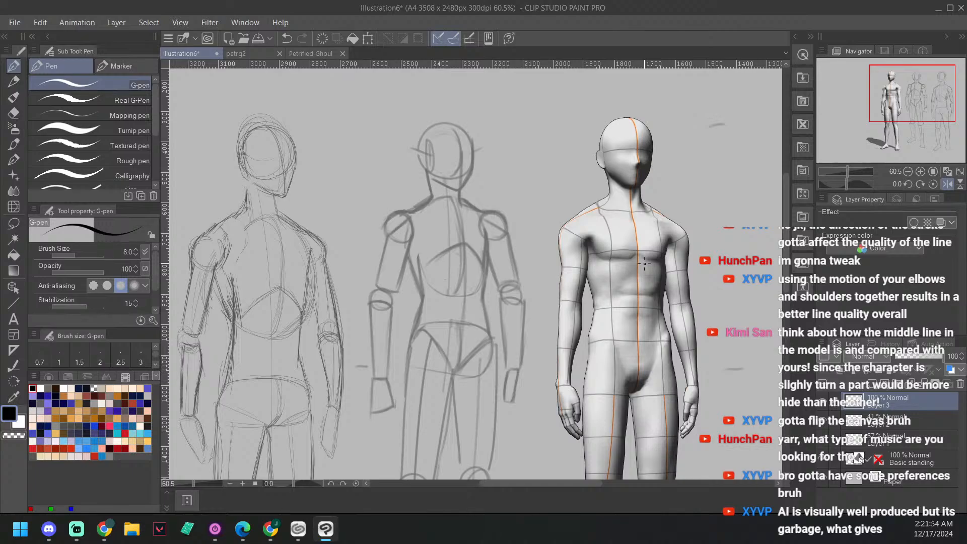
Step: Compare the simple-shape body sketch with the 3D pose model's head, shoulders and torso
scroll(548, 282, down, 2)
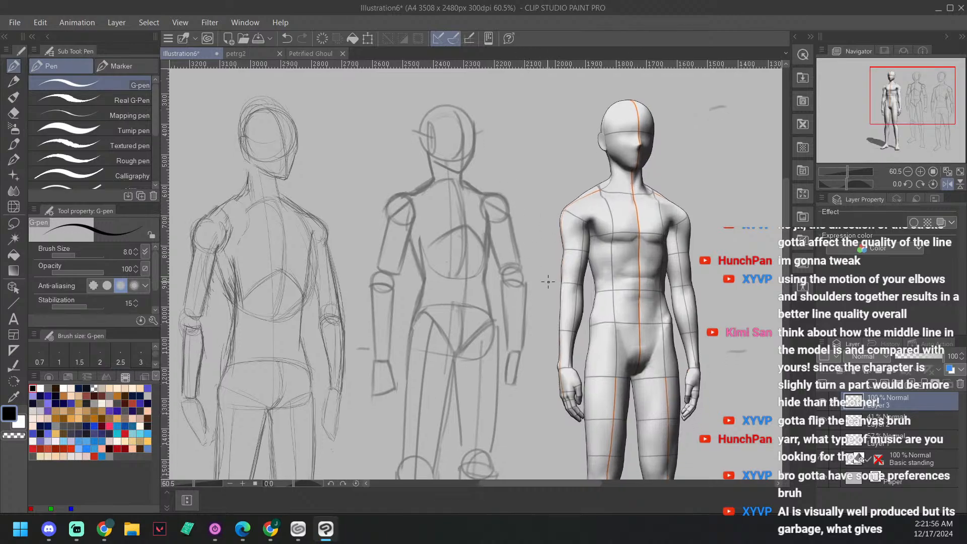
scroll(576, 156, up, 1)
key(minus)
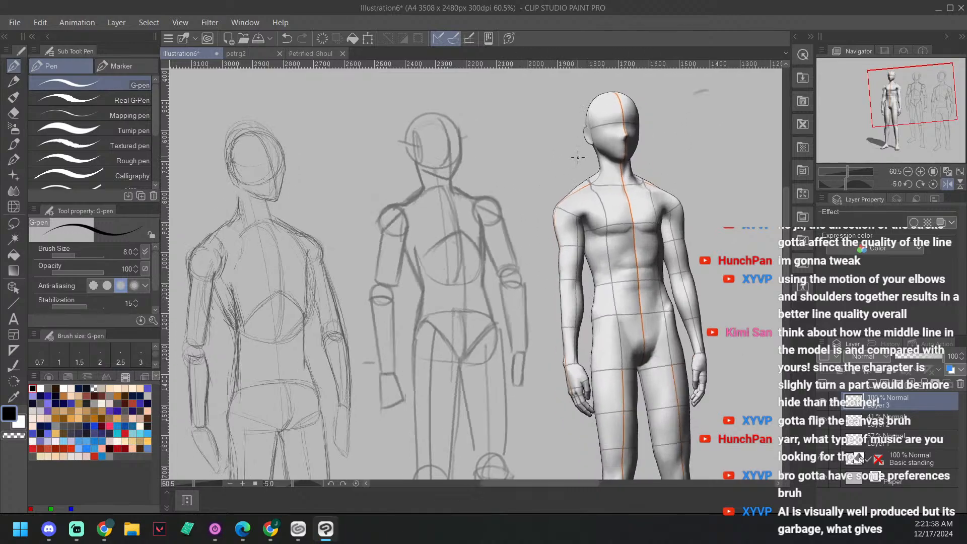
scroll(562, 297, up, 2)
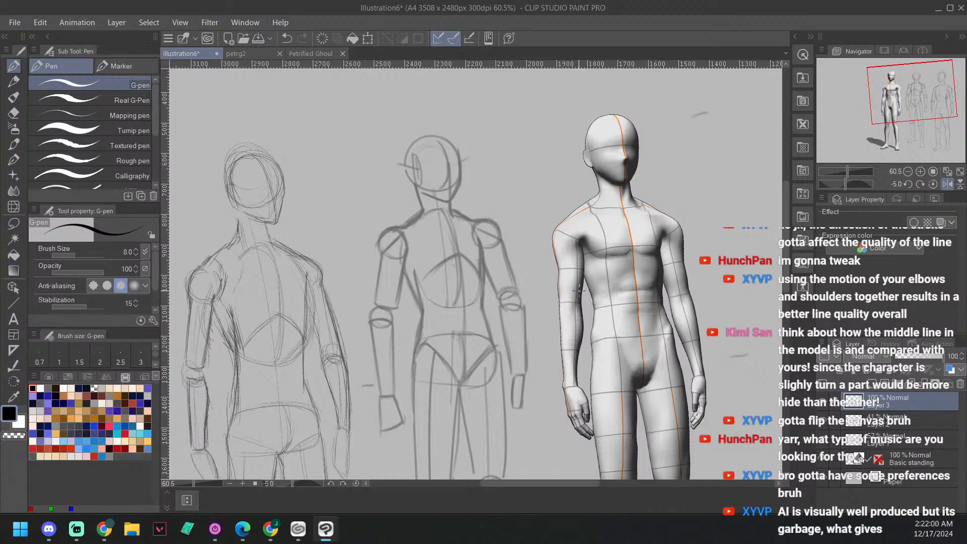
scroll(559, 286, up, 3)
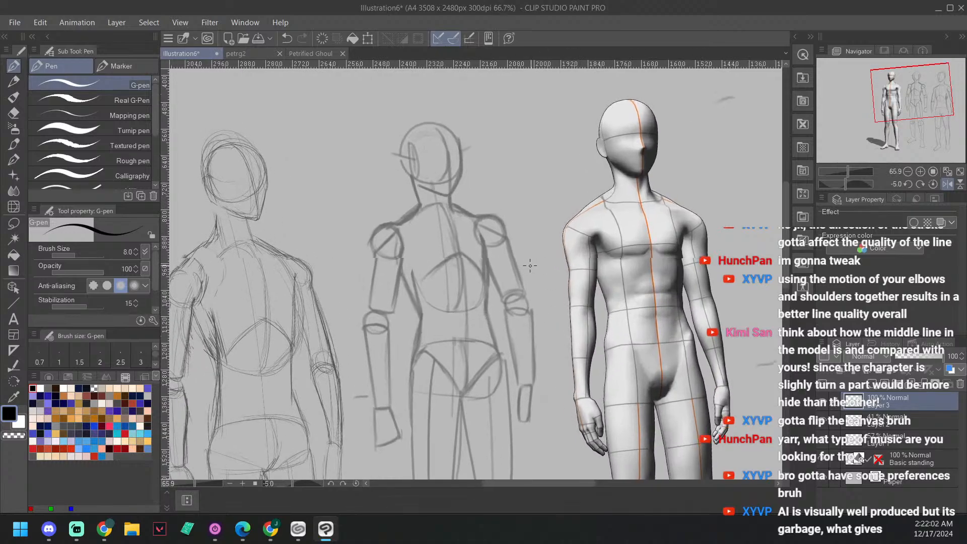
drag(552, 232, 573, 220)
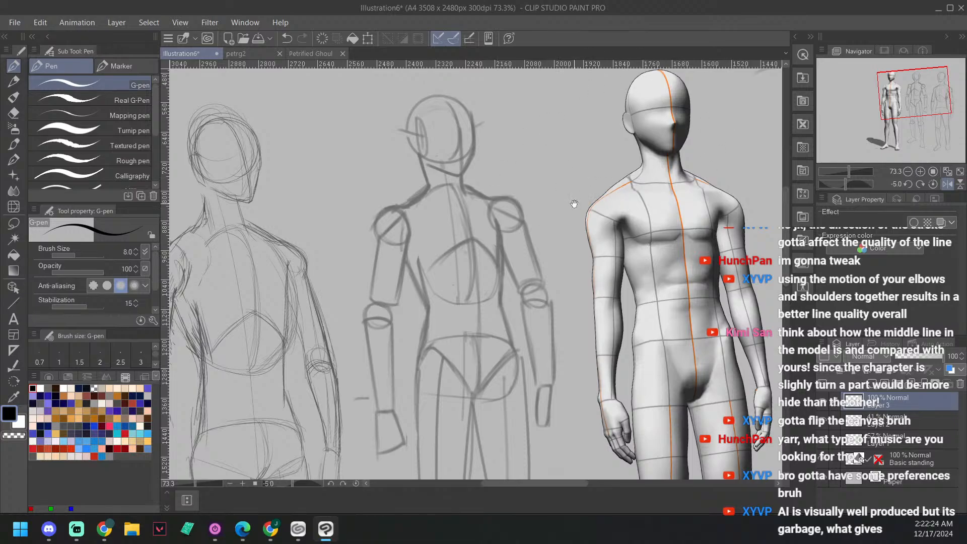
drag(574, 204, 600, 206)
scroll(590, 351, up, 1)
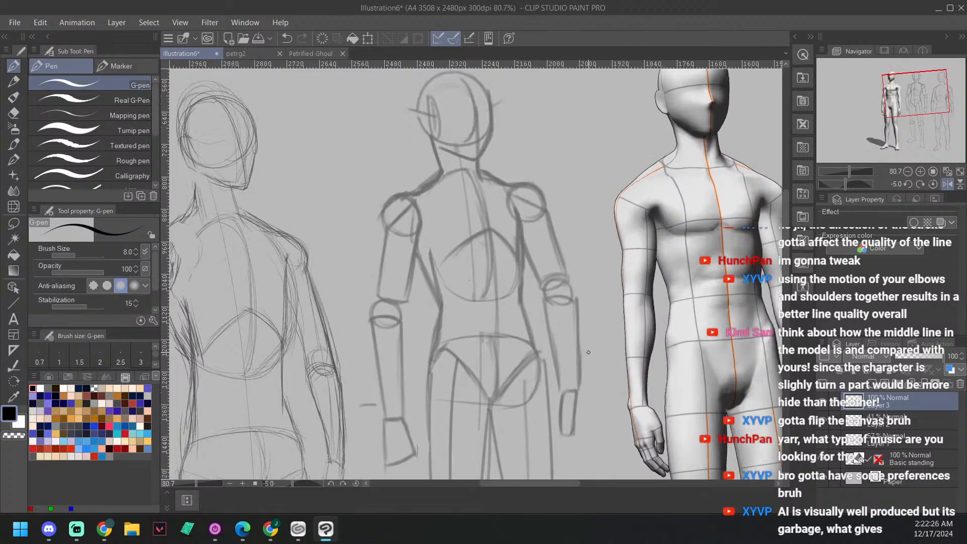
drag(587, 249, 623, 281)
drag(534, 310, 541, 314)
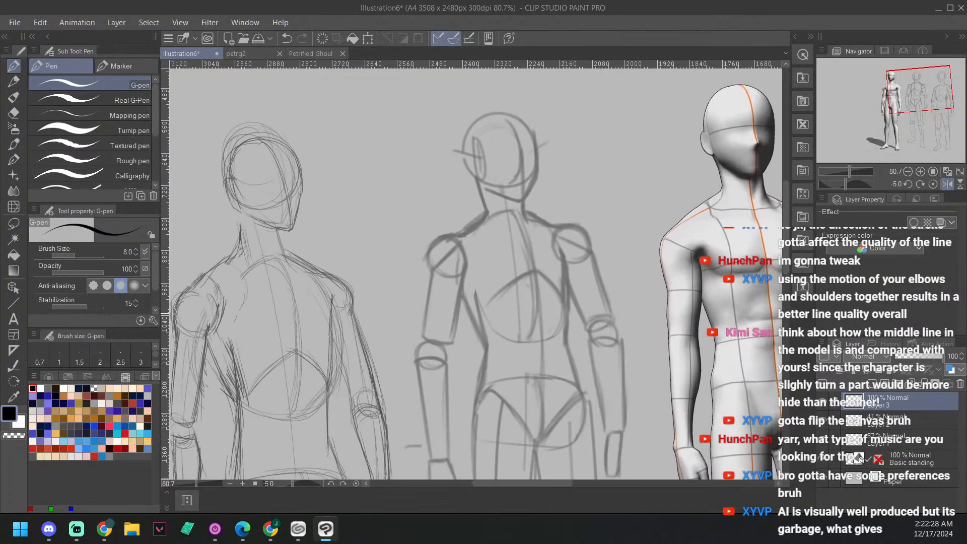
Step: Try inking the face's side contour on the new layer over the simple-shape sketch
key(minus)
key(minus)
drag(571, 266, 598, 245)
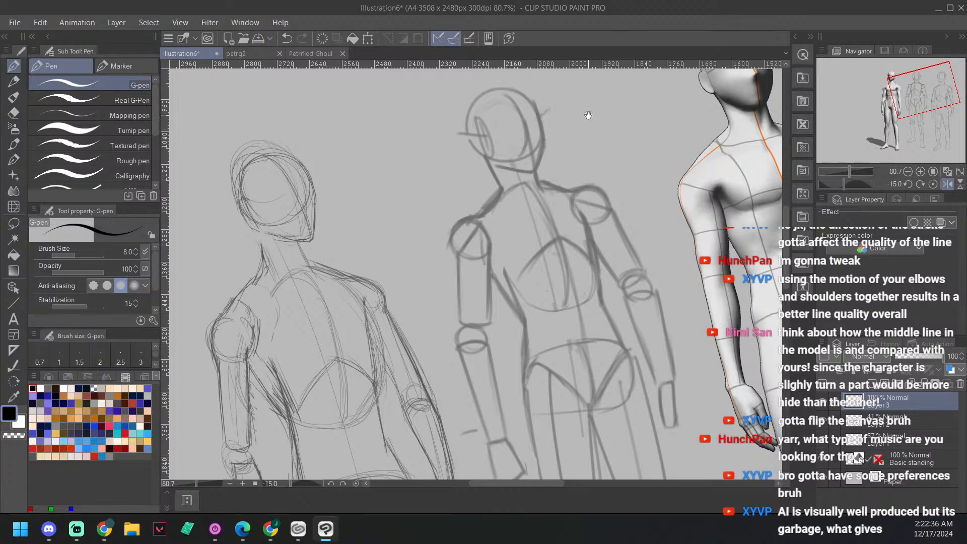
drag(588, 115, 586, 123)
drag(589, 88, 578, 146)
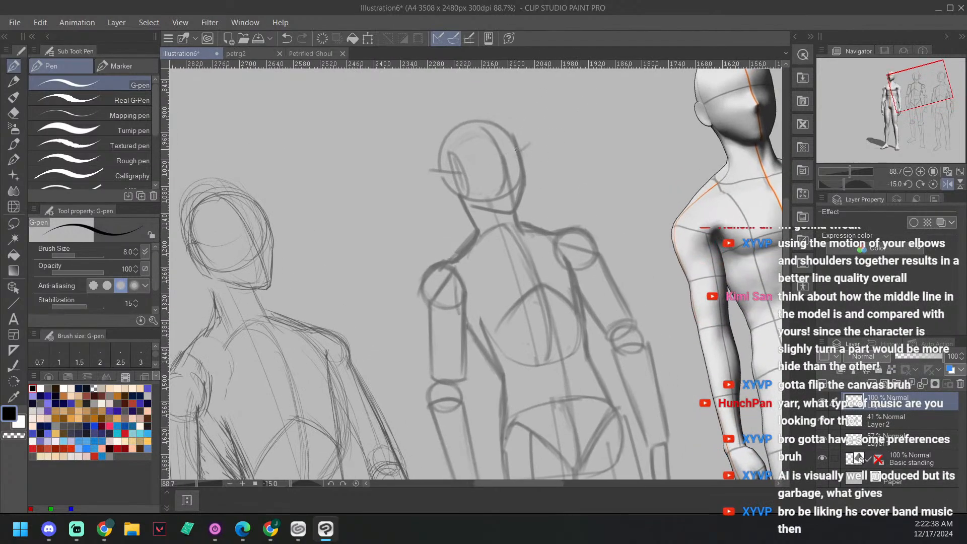
drag(514, 137, 523, 177)
key(ctrl+z)
Step: Set the G-pen stabilization to 40 and test it with a stroke along the face's side
scroll(155, 286, down, 1)
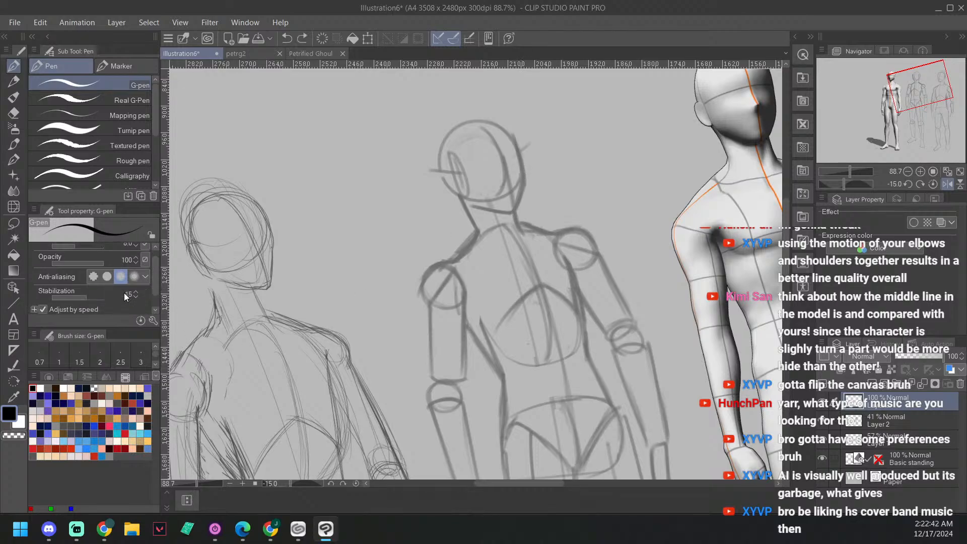
click(93, 296)
drag(93, 307, 95, 306)
click(136, 292)
drag(515, 135, 526, 184)
key(ctrl+z)
scroll(154, 279, up, 2)
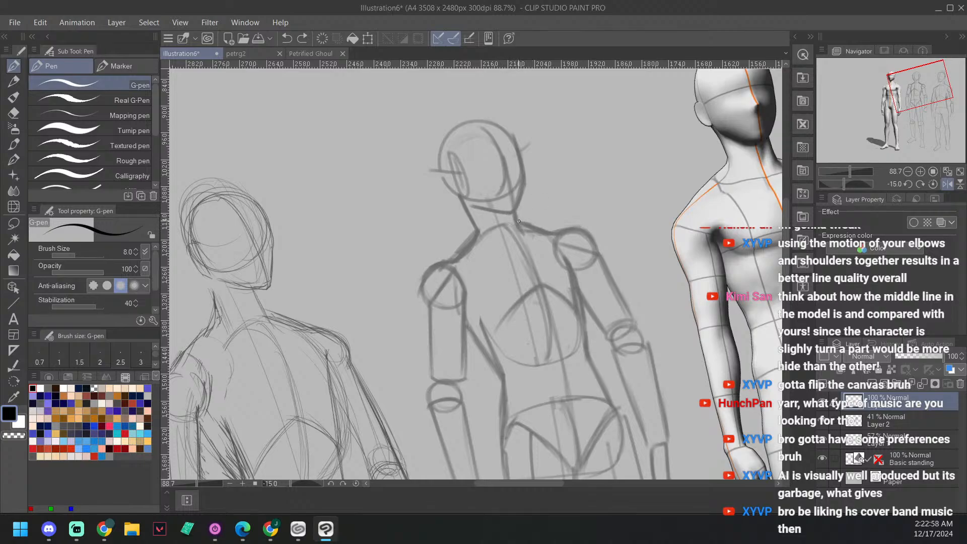
Step: Ink the face's side contour from the temple past the cheek to the chin
drag(513, 214, 509, 213)
mouse_move(514, 135)
mouse_down()
mouse_move(524, 186)
mouse_move(515, 212)
mouse_up()
drag(424, 303, 445, 259)
key(ctrl+z)
drag(651, 235, 641, 218)
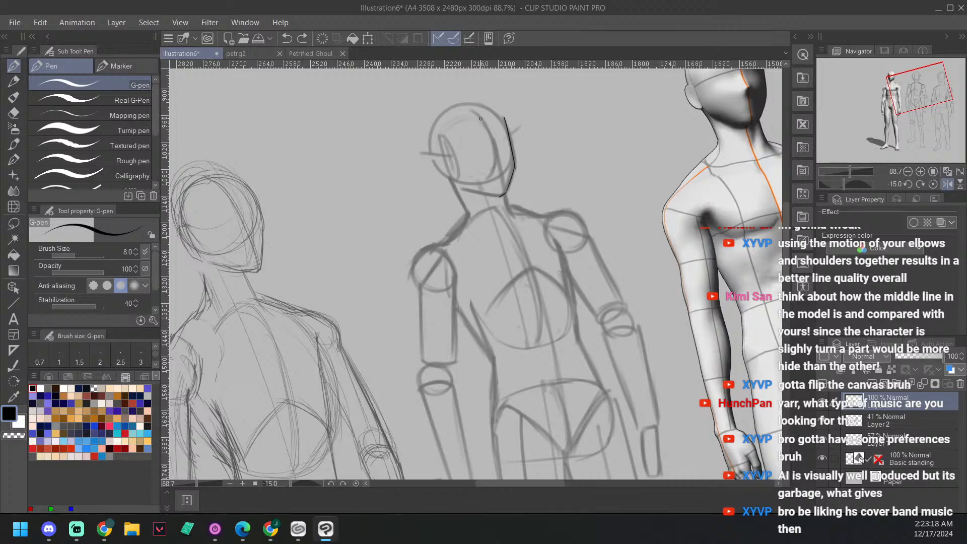
Step: Ink the skull curve from the back of the head over the crown to the forehead
key(minus)
key(minus)
key(minus)
key(minus)
key(minus)
key(minus)
key(minus)
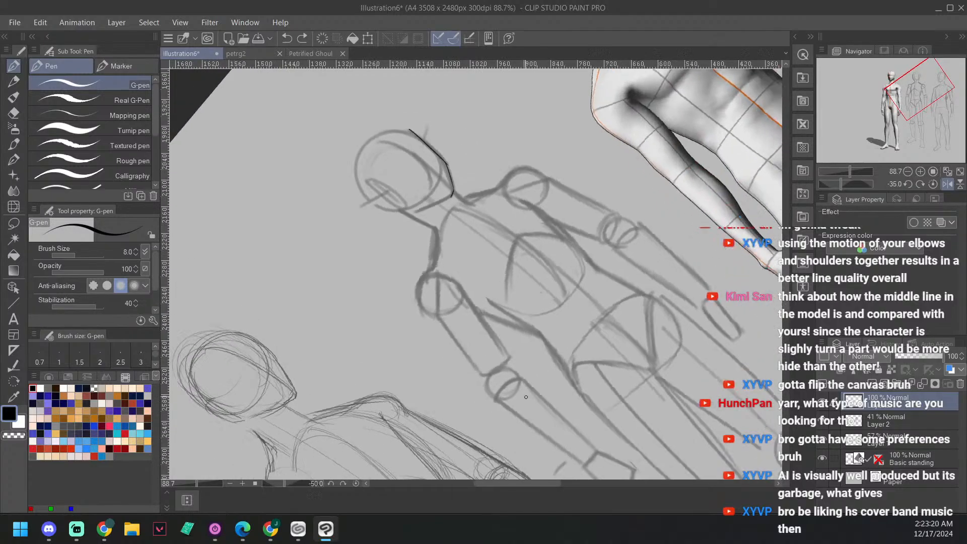
key(minus)
key(minus)
key(minus)
key(minus)
key(minus)
key(minus)
key(minus)
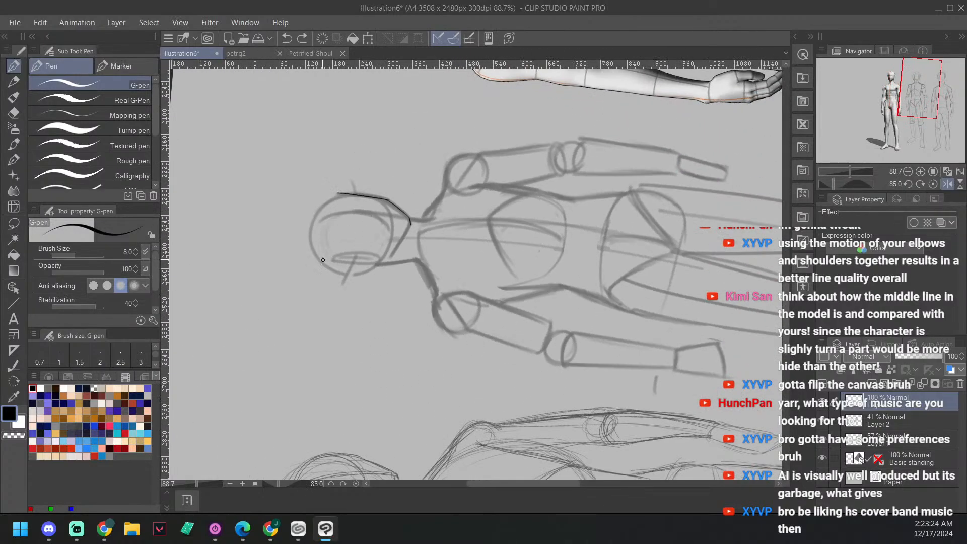
drag(322, 263, 337, 199)
key(ctrl+z)
mouse_move(321, 263)
mouse_down()
mouse_move(313, 240)
mouse_move(336, 195)
mouse_up()
key(ctrl+z)
mouse_move(318, 260)
mouse_down()
mouse_move(308, 233)
mouse_move(338, 193)
mouse_up()
Step: Ink the jaw line, the front of the neck and the lower back of the head
key(minus)
key(minus)
key(minus)
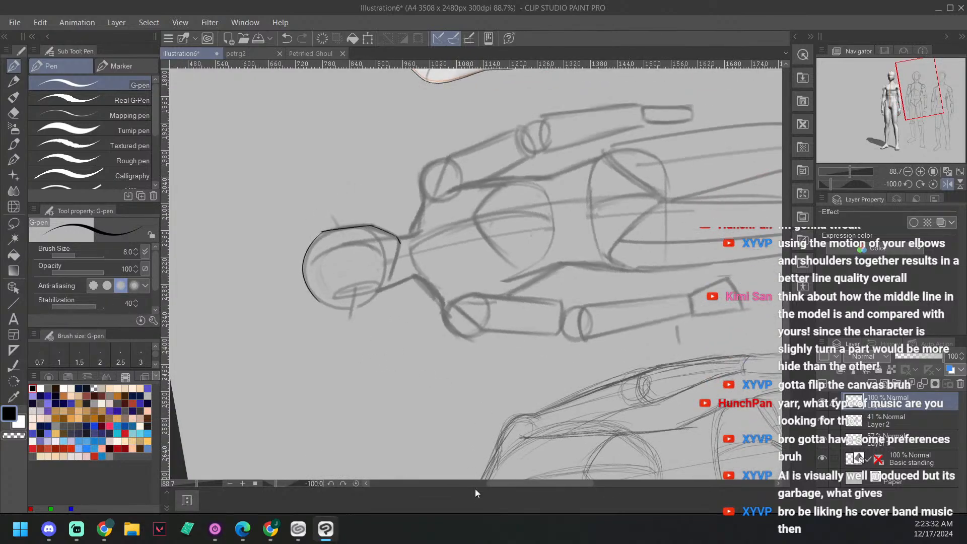
key(asciicircum)
key(asciicircum)
key(asciicircum)
key(asciicircum)
key(asciicircum)
key(asciicircum)
key(asciicircum)
key(asciicircum)
key(asciicircum)
key(asciicircum)
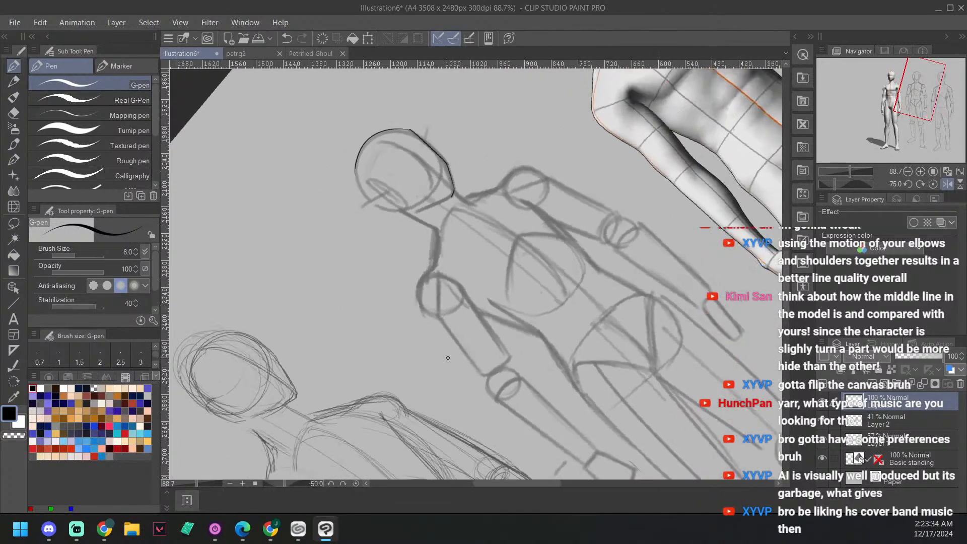
key(asciicircum)
key(asciicircum)
key(asciicircum)
key(asciicircum)
key(asciicircum)
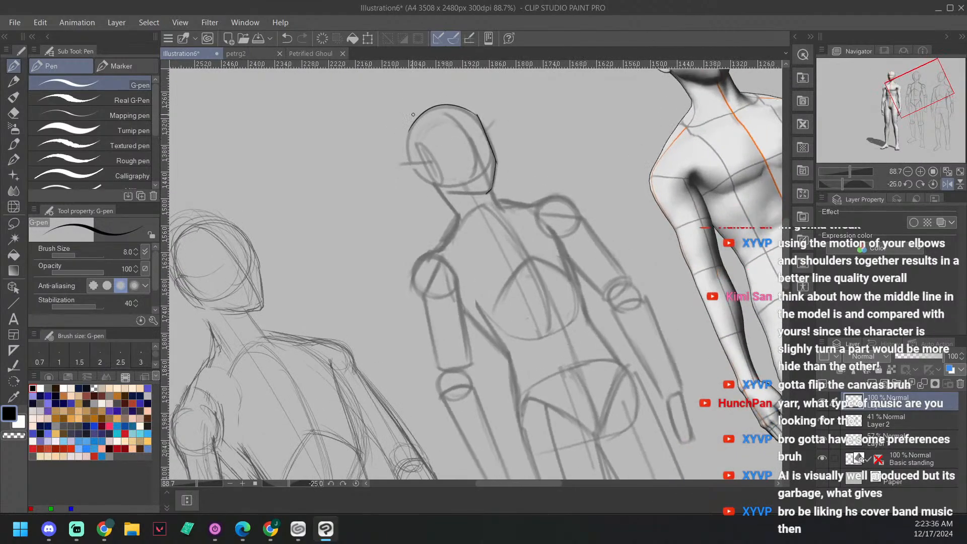
key(asciicircum)
key(asciicircum)
key(asciicircum)
drag(477, 114, 445, 201)
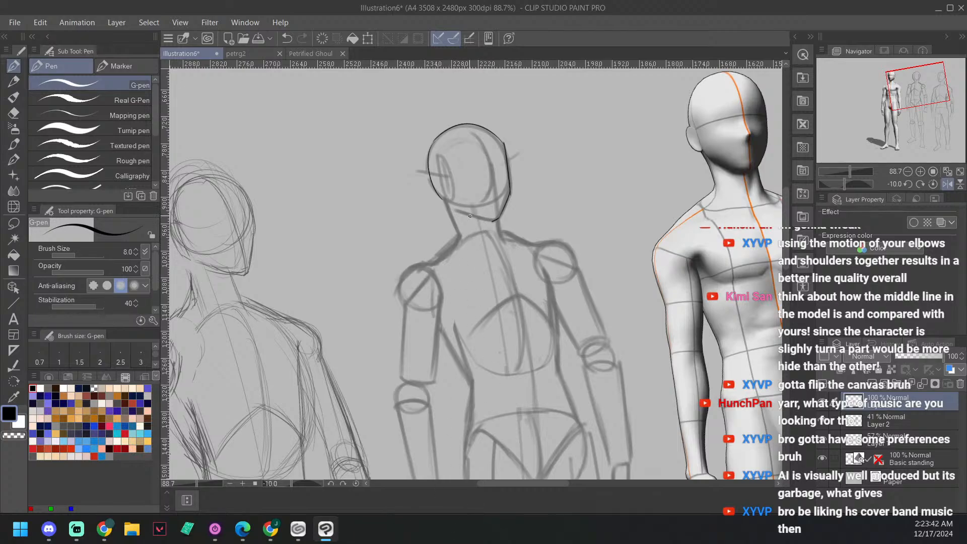
drag(466, 211, 495, 221)
drag(497, 217, 502, 234)
drag(432, 183, 447, 206)
drag(556, 228, 524, 233)
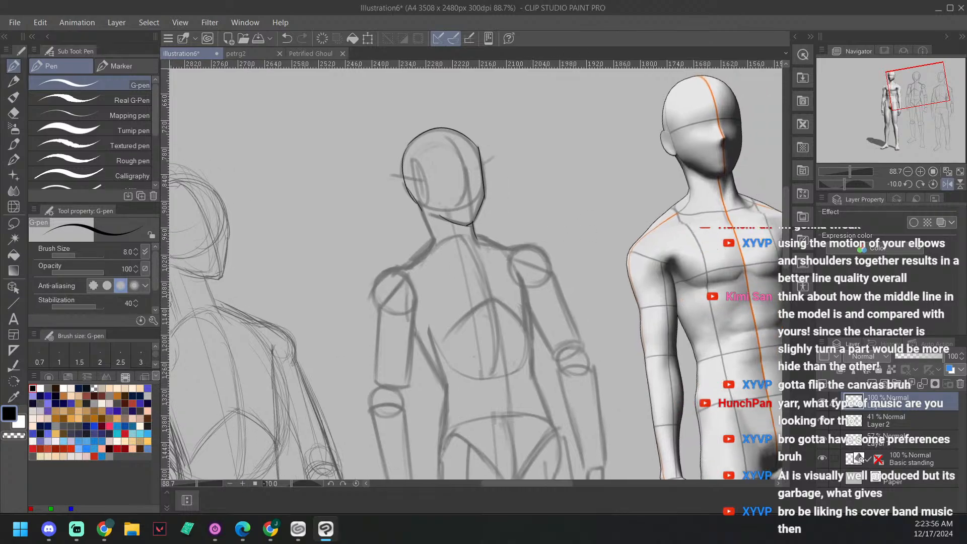
Step: Reset the canvas rotation and flip the canvas horizontally
key(asciicircum)
key(asciicircum)
click(948, 185)
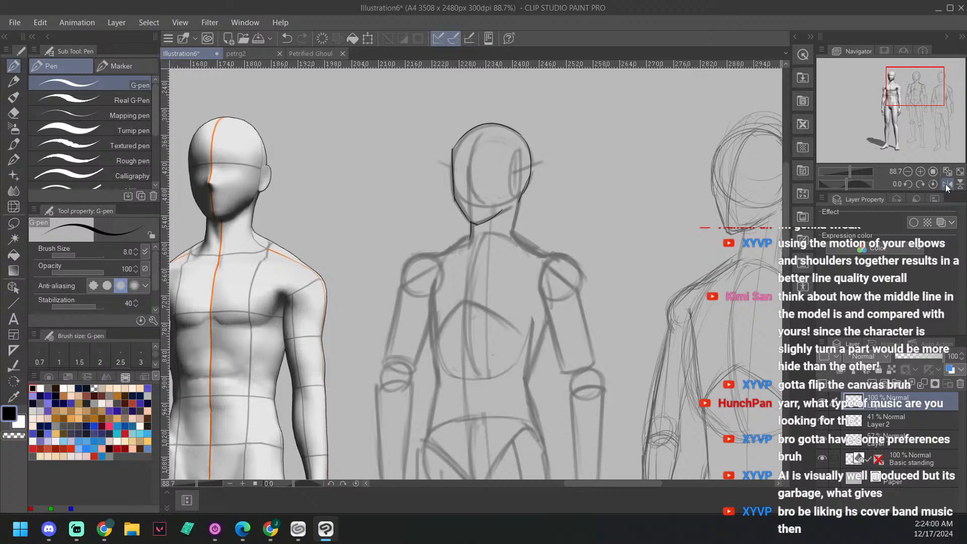
Step: Replace the last head stroke with a curve from the back of the head down the neck
key(ctrl+z)
drag(530, 180, 515, 212)
mouse_move(517, 233)
mouse_down()
mouse_move(531, 179)
mouse_move(515, 227)
mouse_up()
drag(610, 259, 676, 250)
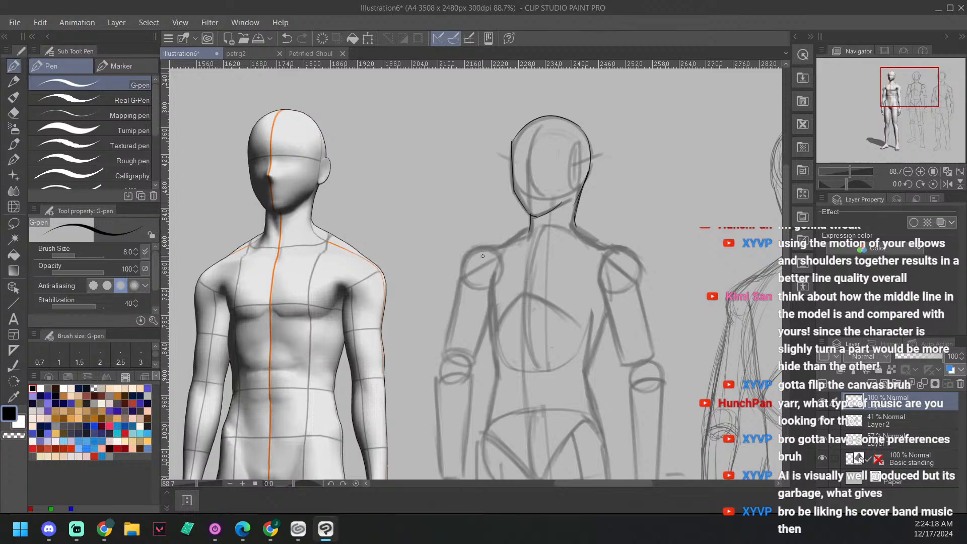
Step: Try inking the shoulder line on the face's side from the upper arm up to the neck
key(minus)
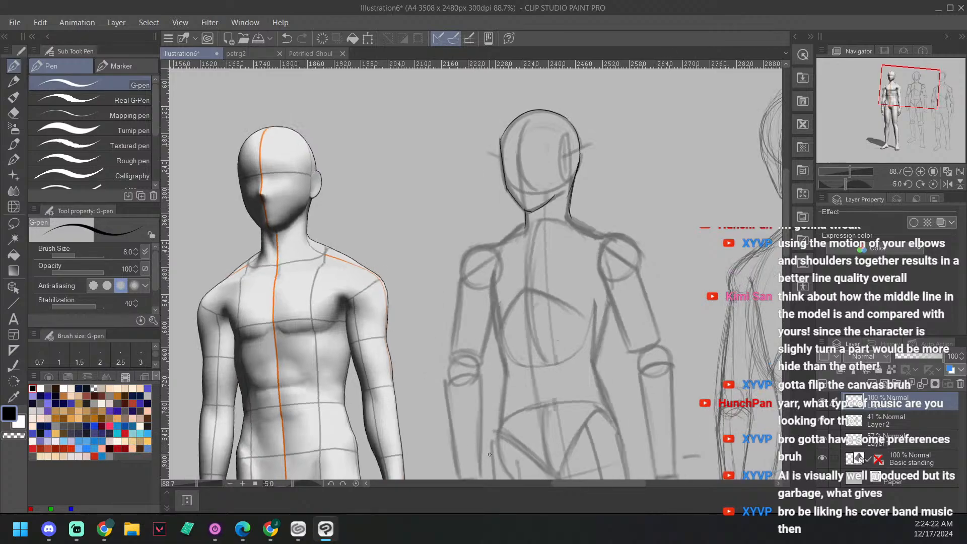
key(minus)
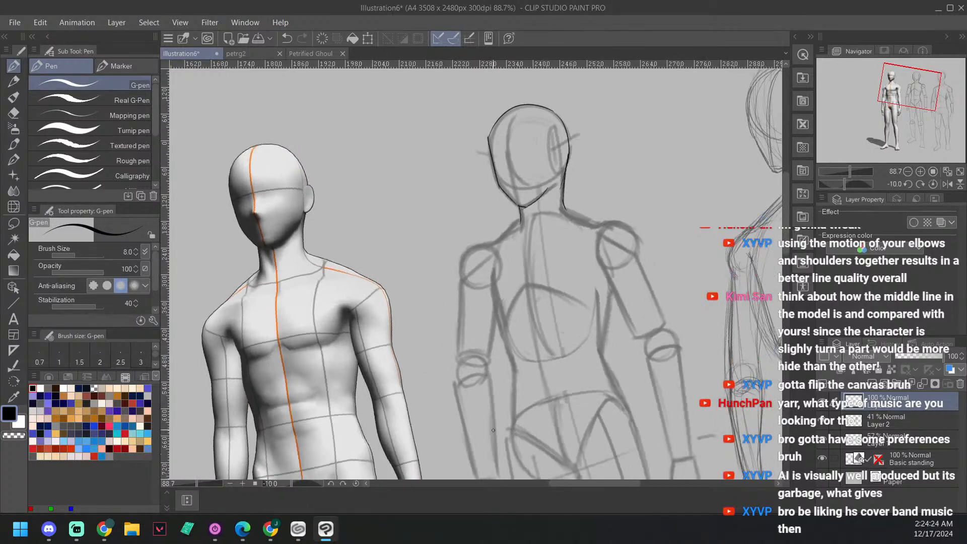
drag(646, 232, 609, 280)
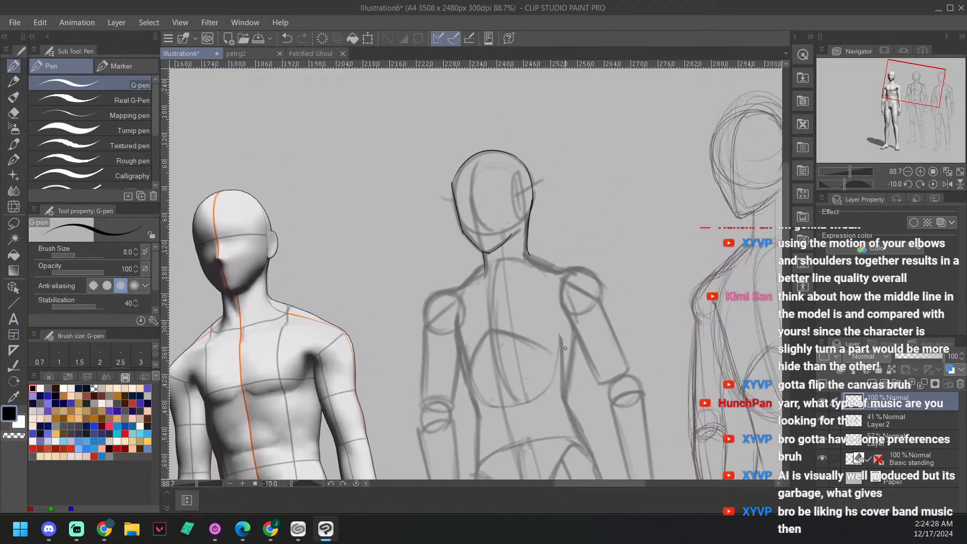
drag(564, 366, 594, 335)
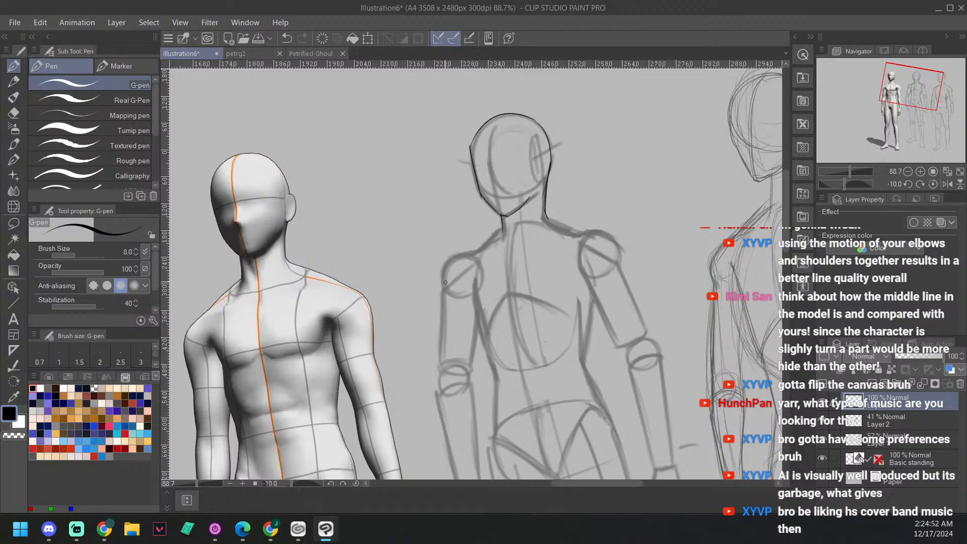
mouse_move(445, 287)
mouse_down()
mouse_move(445, 267)
mouse_move(451, 300)
mouse_move(480, 253)
mouse_move(471, 254)
mouse_move(498, 229)
mouse_up()
key(ctrl+z)
drag(471, 252, 504, 234)
key(ctrl+z)
key(ctrl+z)
key(ctrl+z)
key(ctrl+z)
key(ctrl+z)
key(ctrl+z)
key(ctrl+z)
Step: Ink both sides of the neck from the head outline down to the shoulders
key(asciicircum)
key(asciicircum)
key(asciicircum)
key(asciicircum)
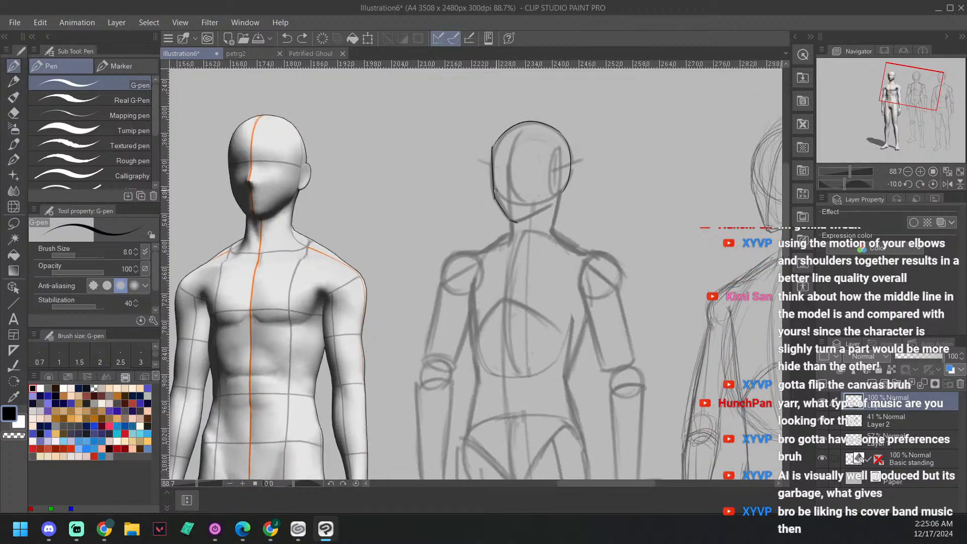
drag(519, 227, 508, 203)
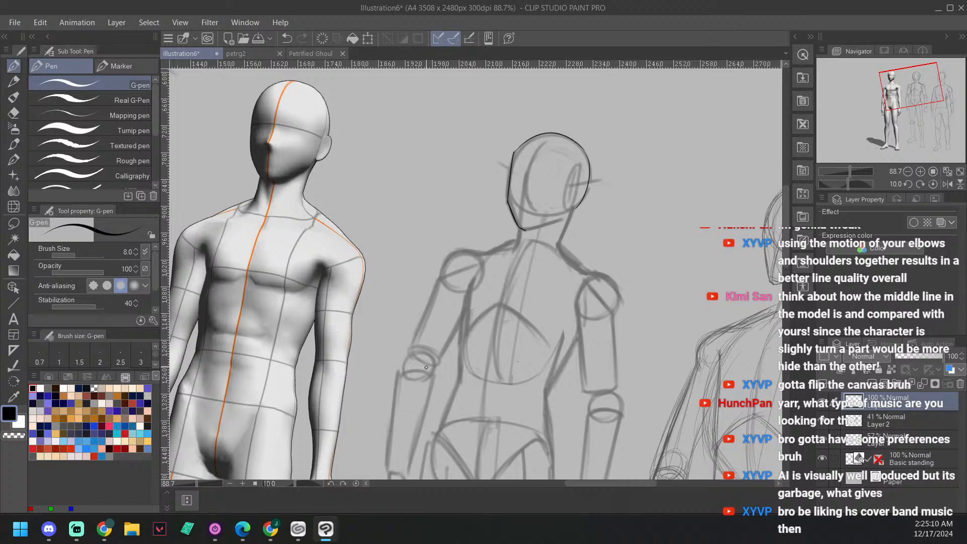
drag(605, 226, 613, 216)
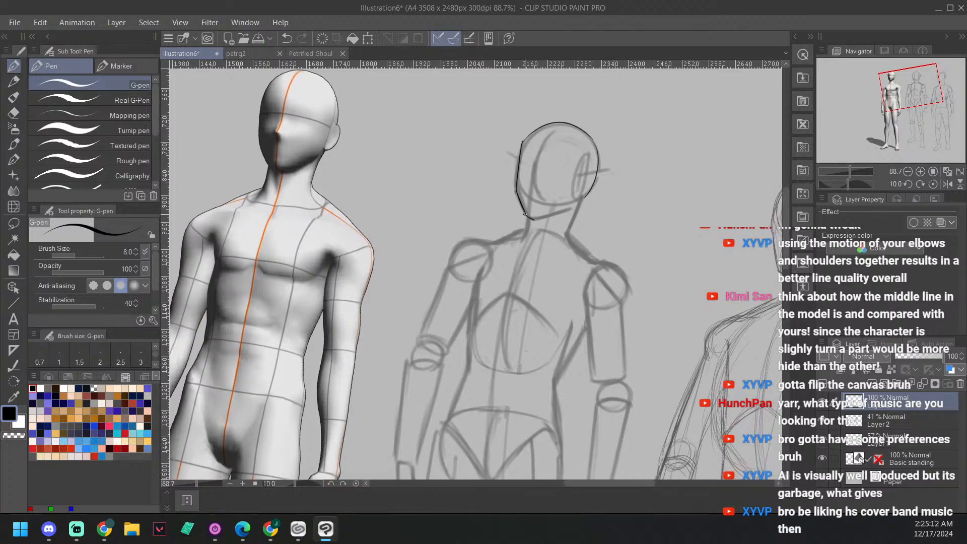
drag(525, 214, 515, 246)
key(ctrl+z)
drag(525, 210, 519, 243)
drag(569, 240, 586, 189)
key(ctrl+z)
mouse_move(571, 245)
mouse_down()
mouse_move(587, 195)
mouse_move(580, 238)
mouse_up()
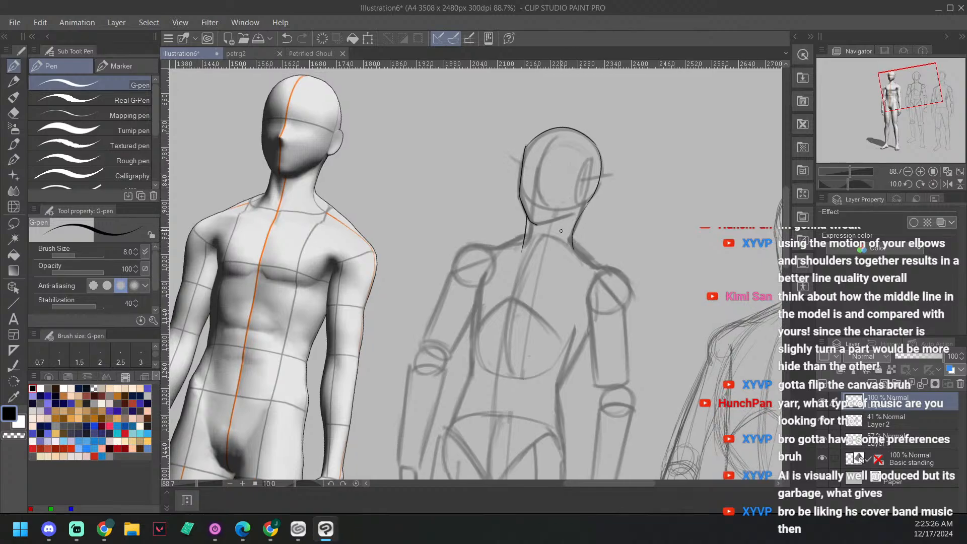
Step: Retry the shoulder contour over the shoulder ball toward the freshly inked neck several times
key(minus)
key(minus)
key(minus)
key(minus)
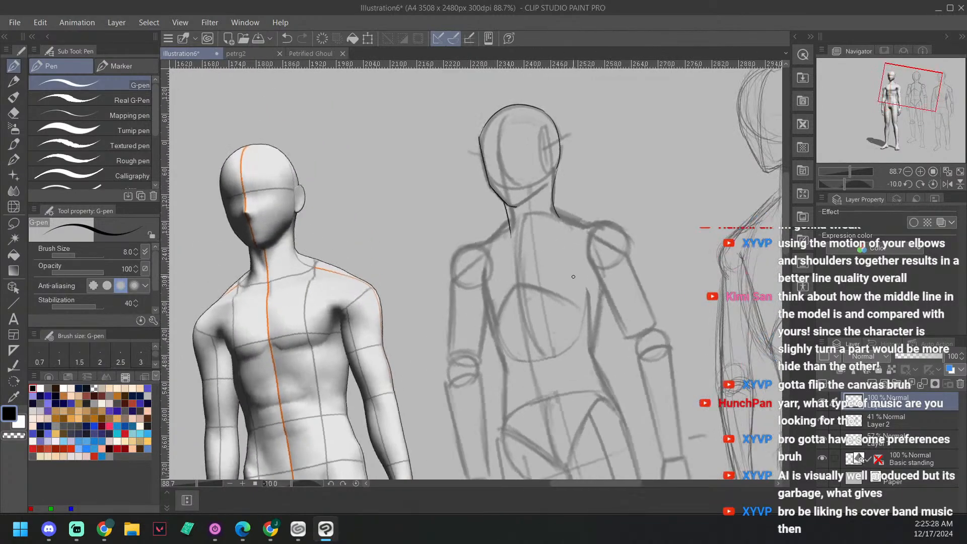
drag(592, 249, 614, 227)
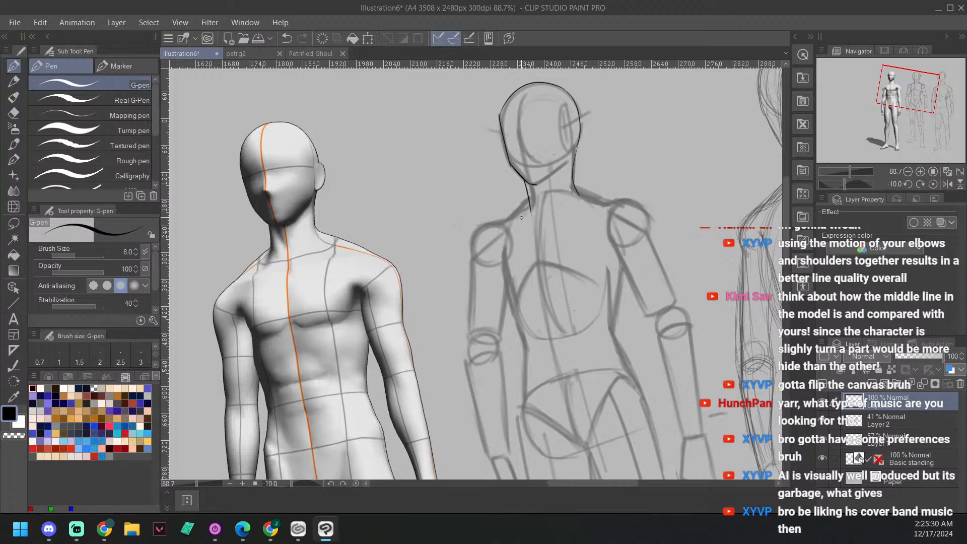
mouse_move(471, 259)
mouse_down()
mouse_move(476, 231)
mouse_move(498, 223)
mouse_up()
key(ctrl+z)
drag(472, 258, 519, 210)
key(ctrl+z)
drag(473, 255, 511, 218)
key(ctrl+z)
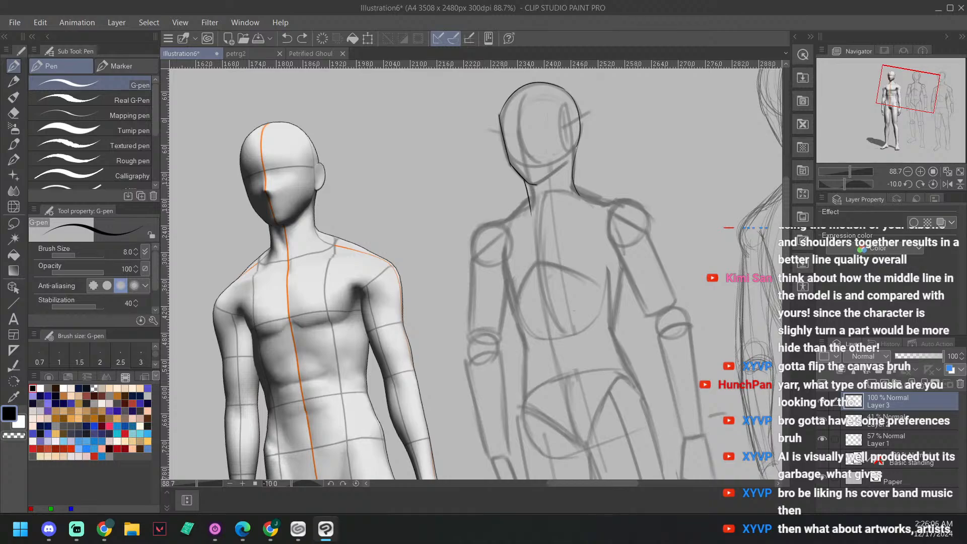
key(alt+Tab)
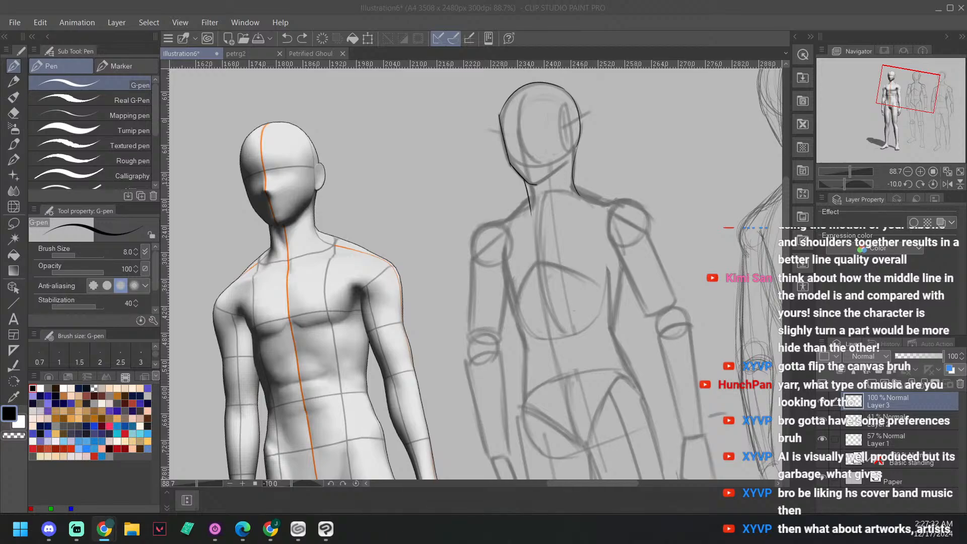
scroll(605, 192, up, 4)
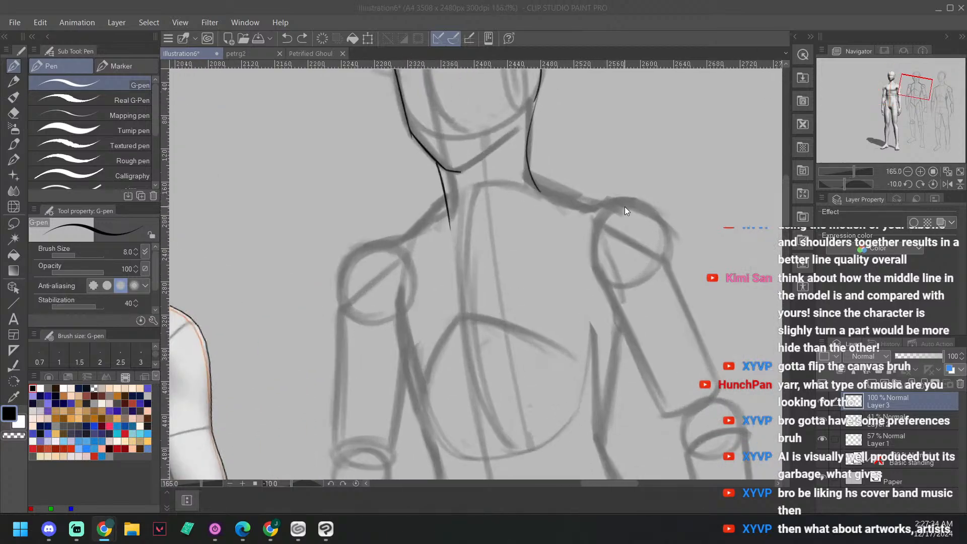
click(645, 304)
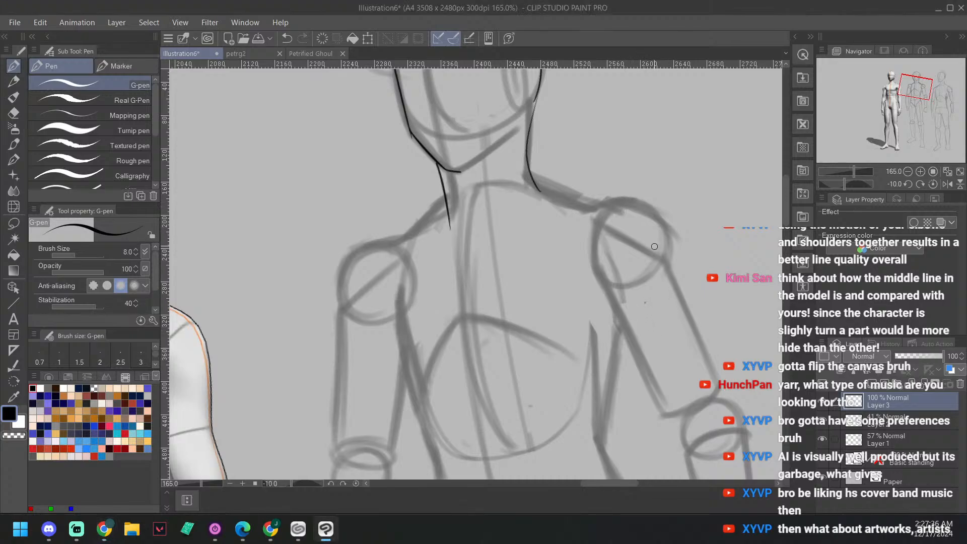
Step: Redraw the face-side shoulder contour in one G-pen line over the shoulder ball up to the neck
key(ctrl+z)
key(space)
drag(587, 227, 629, 253)
mouse_move(462, 245)
mouse_down()
mouse_move(475, 287)
mouse_move(490, 278)
mouse_up()
key(minus)
key(minus)
key(minus)
drag(424, 388, 463, 309)
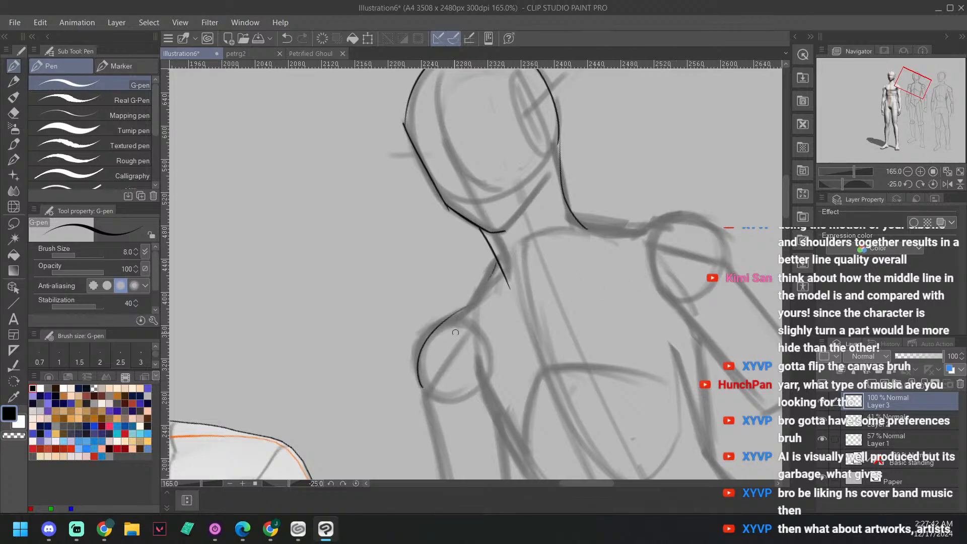
key(ctrl+z)
mouse_move(426, 390)
mouse_down()
mouse_move(423, 336)
mouse_move(456, 321)
mouse_up()
key(ctrl+z)
mouse_move(426, 389)
mouse_down()
mouse_move(420, 342)
mouse_move(483, 310)
mouse_move(466, 312)
mouse_move(496, 264)
mouse_up()
Step: Erase the overshooting lower end of the ear-side neck line with the Soft eraser, and return to the G-pen
drag(637, 293, 564, 297)
key(asciicircum)
key(asciicircum)
key(asciicircum)
key(asciicircum)
key(asciicircum)
key(asciicircum)
key(asciicircum)
key(asciicircum)
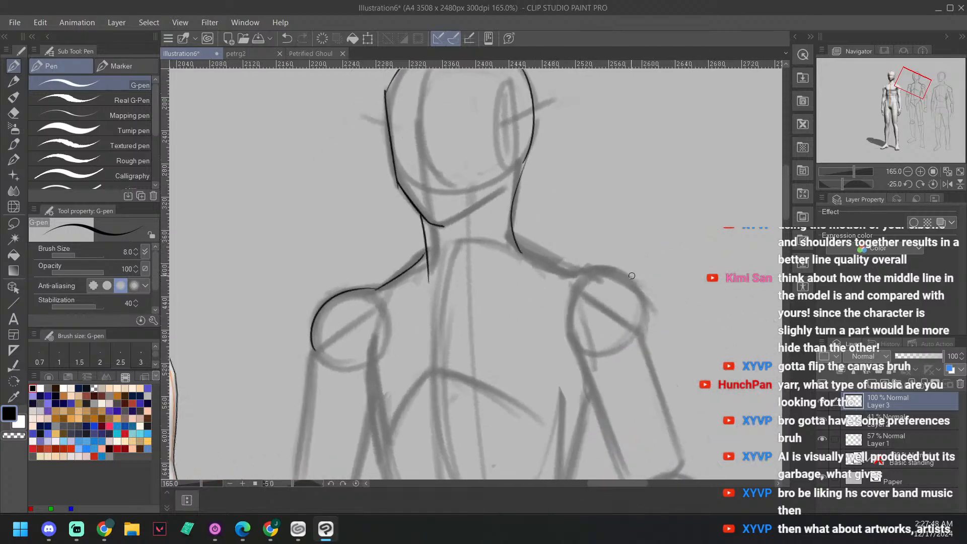
key(e)
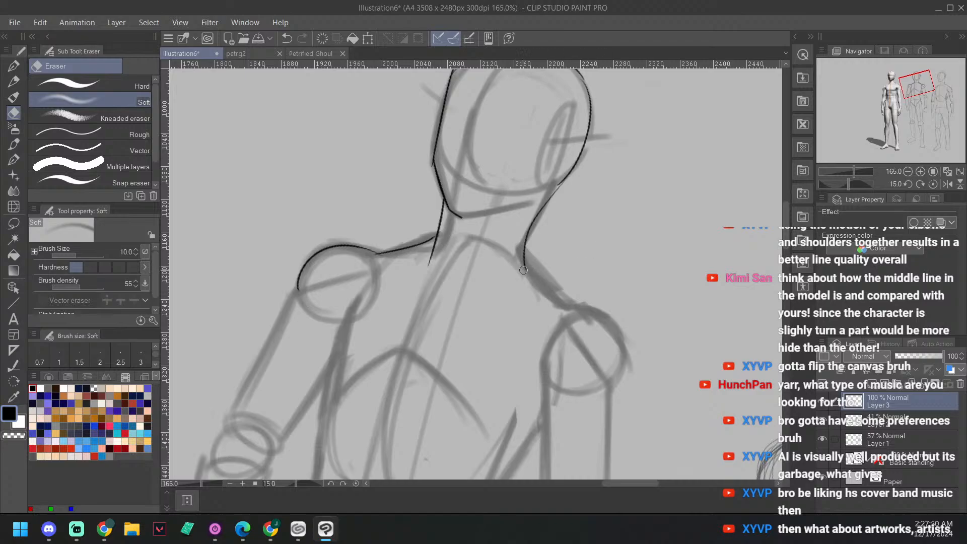
mouse_move(525, 269)
mouse_down()
mouse_move(527, 238)
mouse_move(525, 254)
mouse_up()
drag(611, 227, 618, 277)
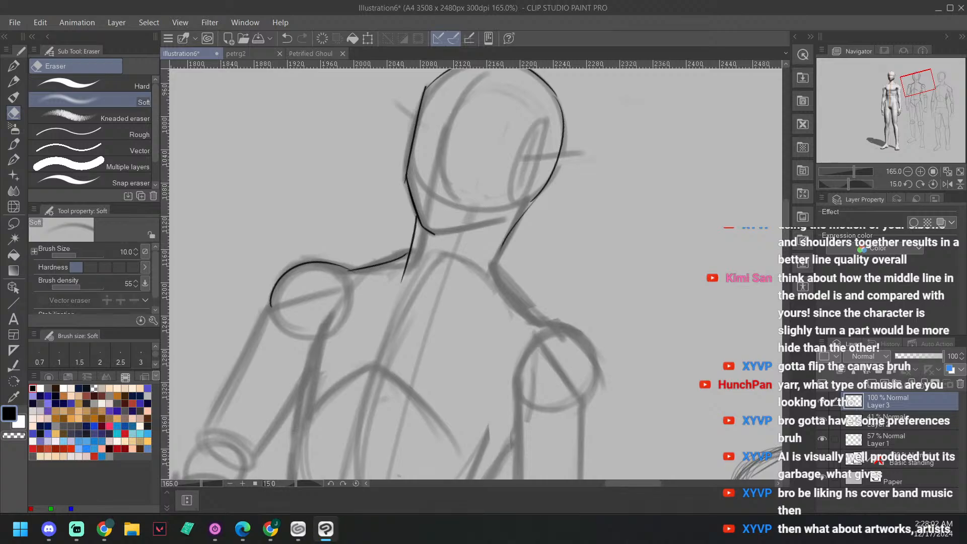
drag(602, 283, 582, 281)
key(b)
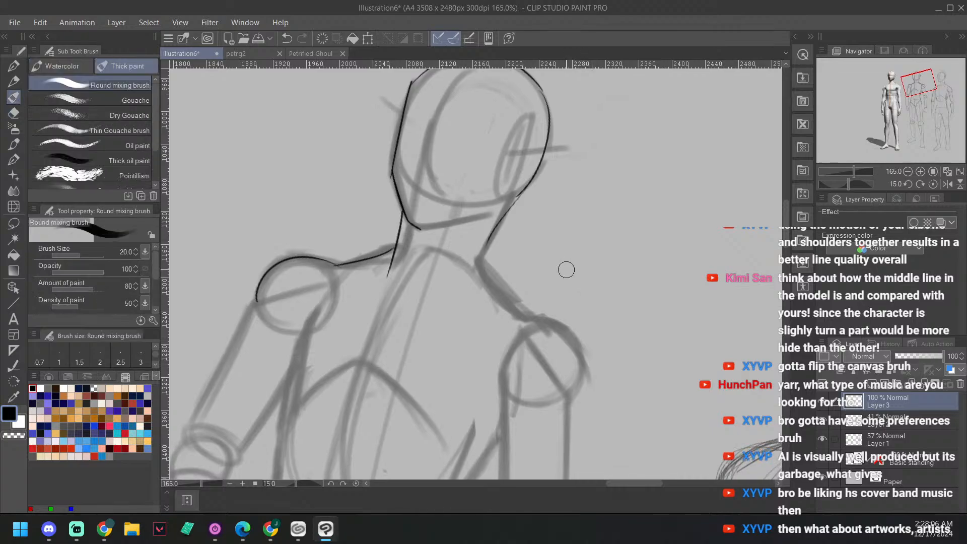
key(b)
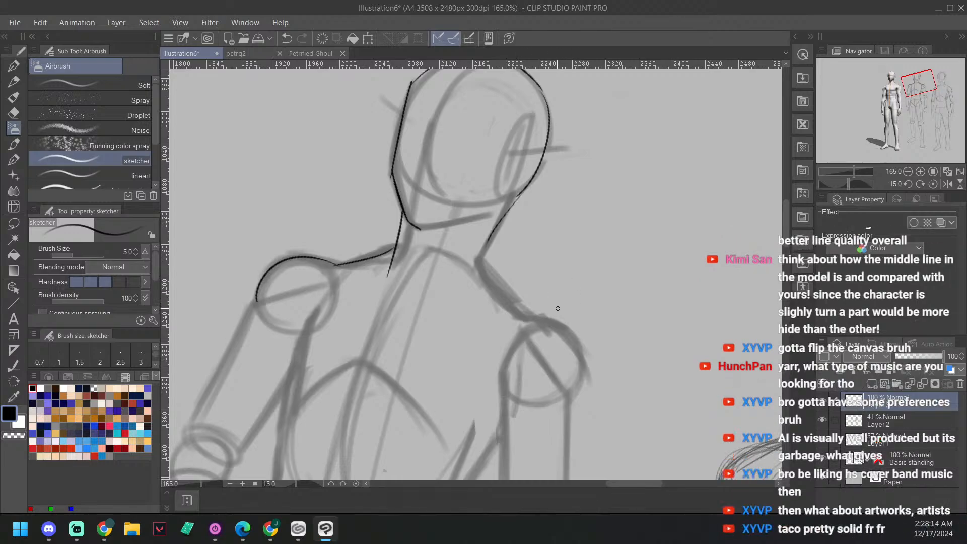
key(p)
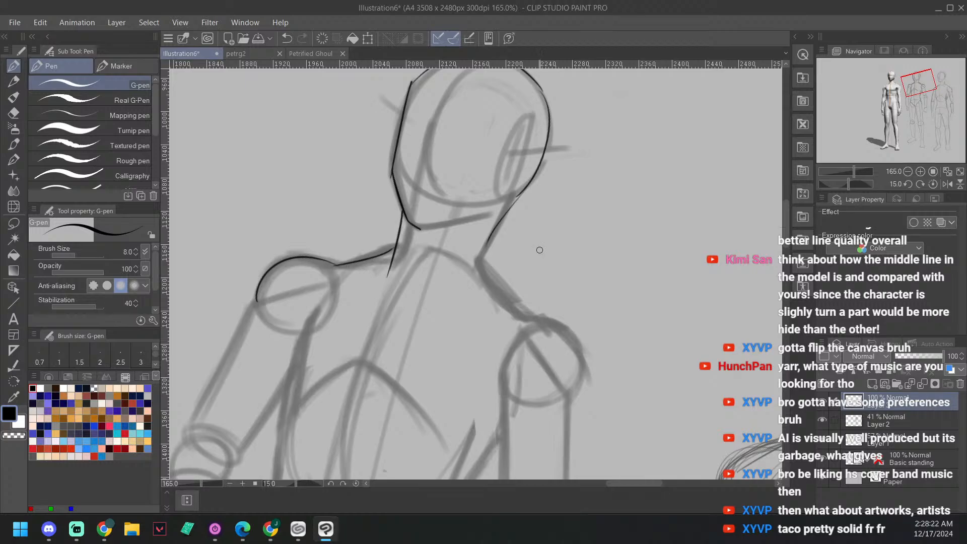
drag(534, 240, 530, 231)
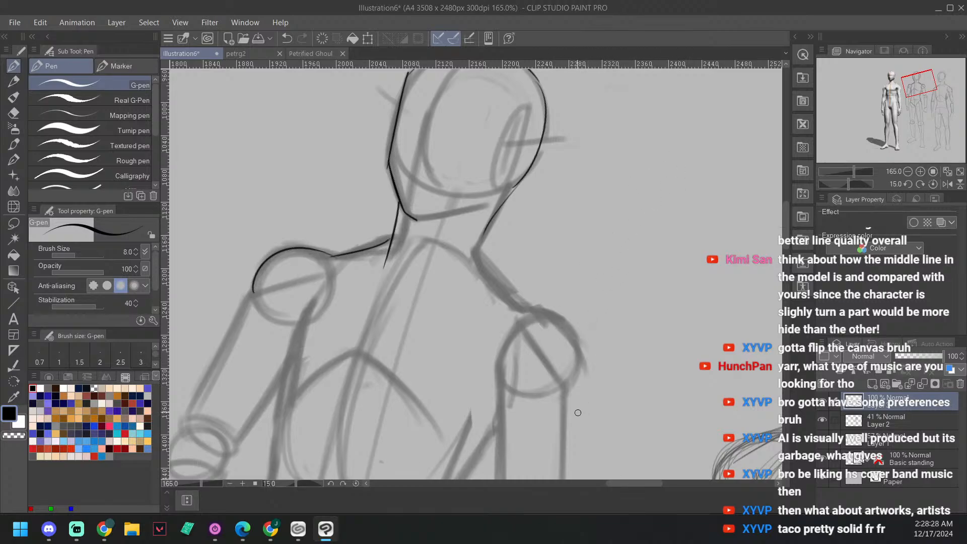
key(^)
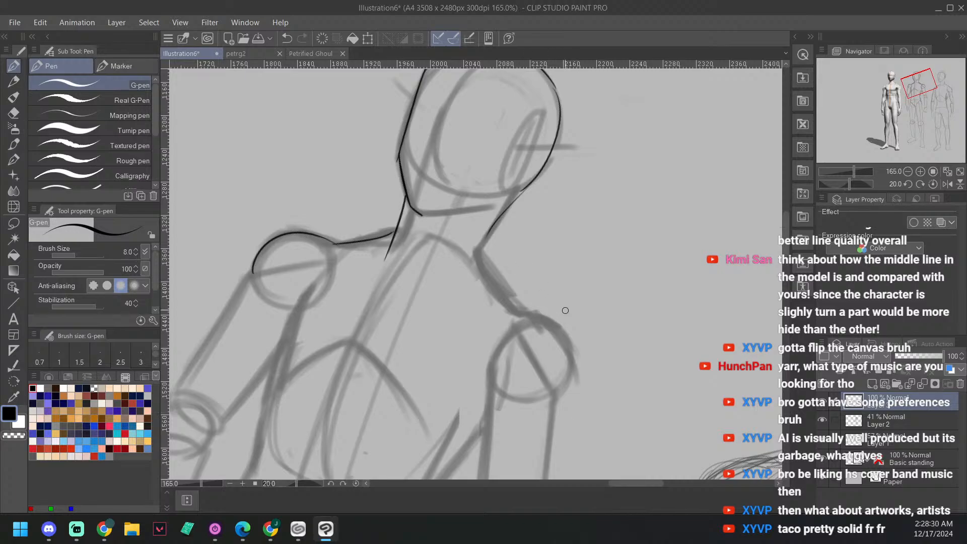
drag(567, 326, 542, 317)
drag(594, 287, 586, 296)
key(^)
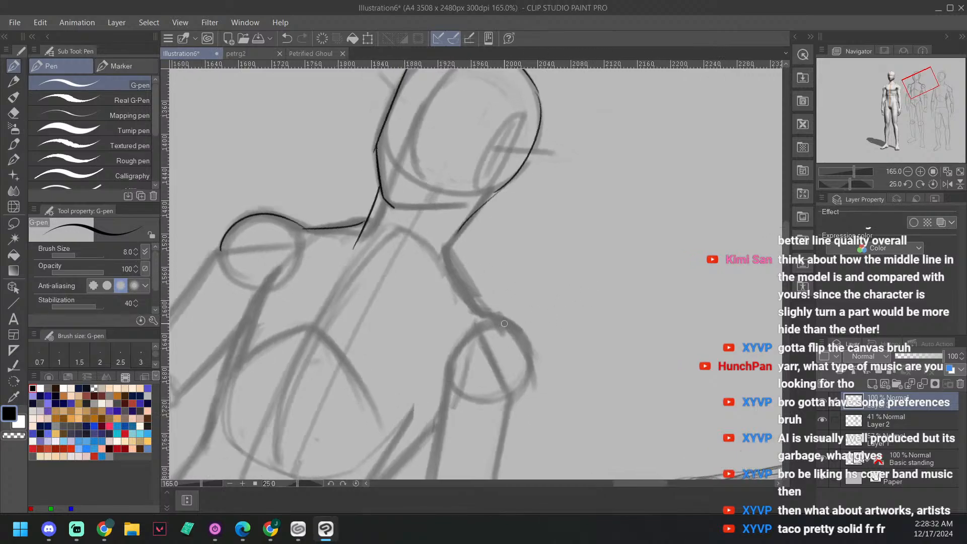
Step: Return the canvas rotation to 0 degrees and ink the outer contour of the face-side upper arm down to the elbow
key(-)
key(-)
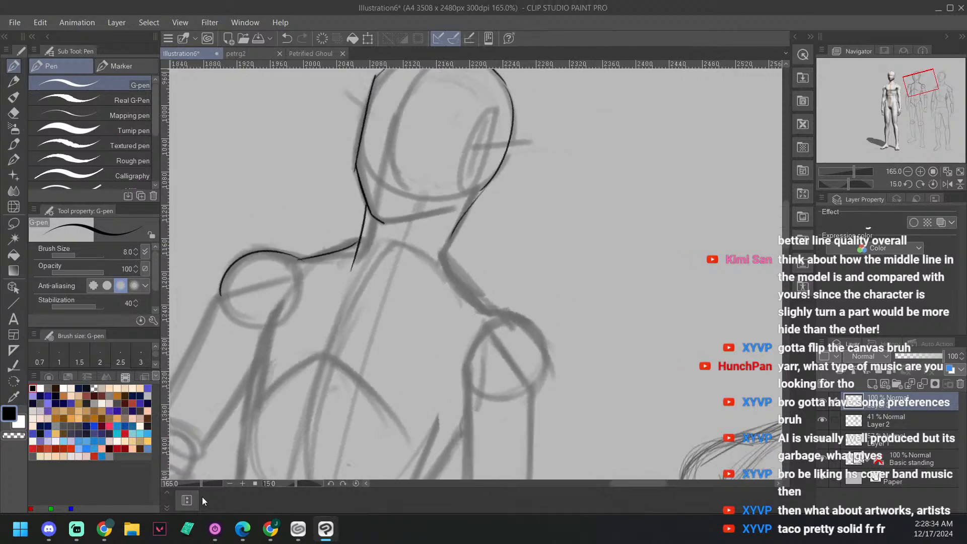
drag(469, 299, 553, 253)
key(-)
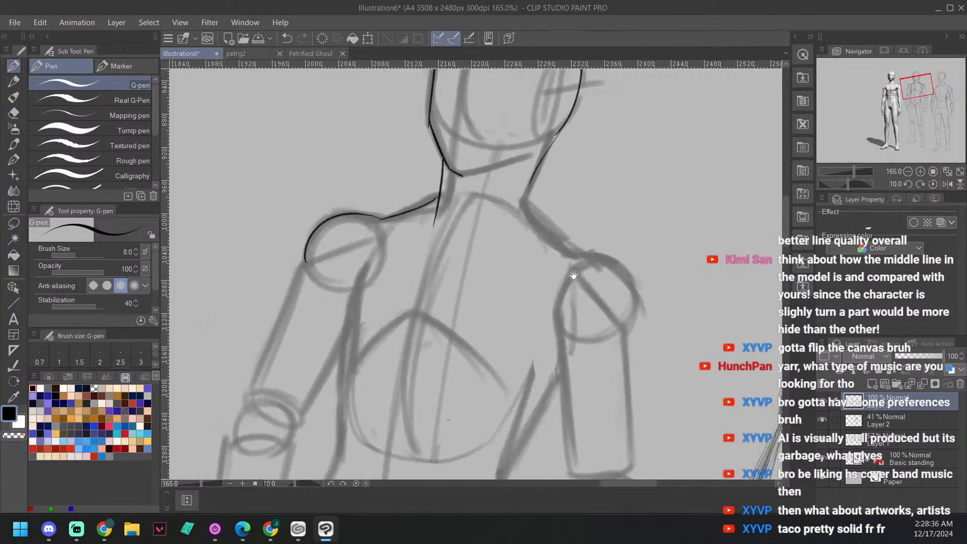
key(-)
key(-)
key(-)
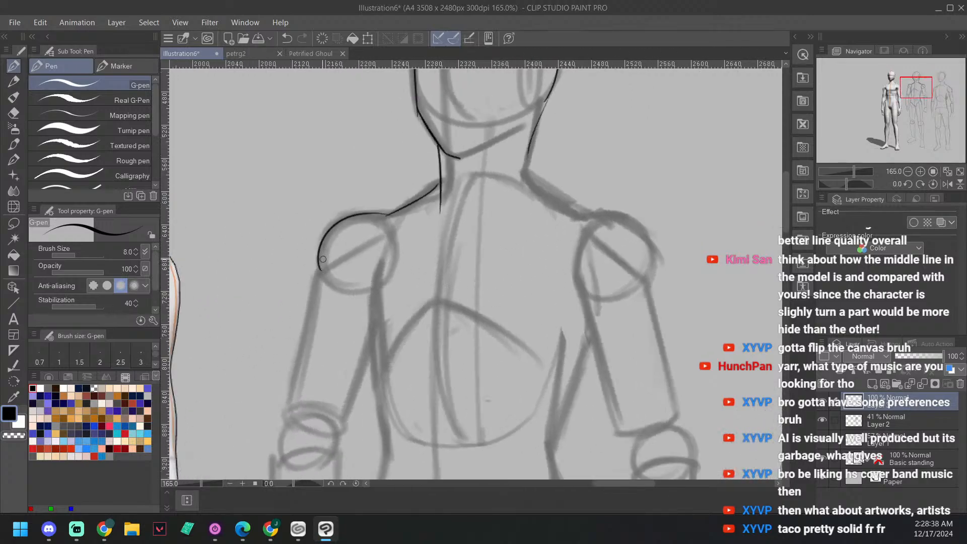
mouse_move(290, 402)
mouse_down()
mouse_move(314, 290)
mouse_move(289, 397)
mouse_up()
key(ctrl+z)
drag(529, 347, 582, 216)
scroll(553, 302, down, 3)
drag(553, 302, 605, 300)
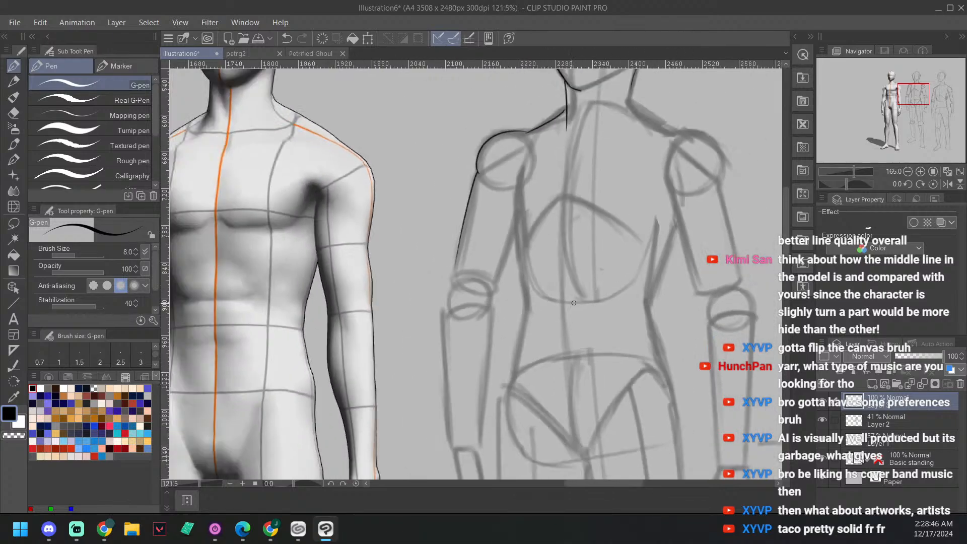
Step: Compare the figure with and without the inked upper-arm stroke, keeping the 3D pose reference in view
drag(471, 274, 584, 282)
scroll(515, 300, down, 2)
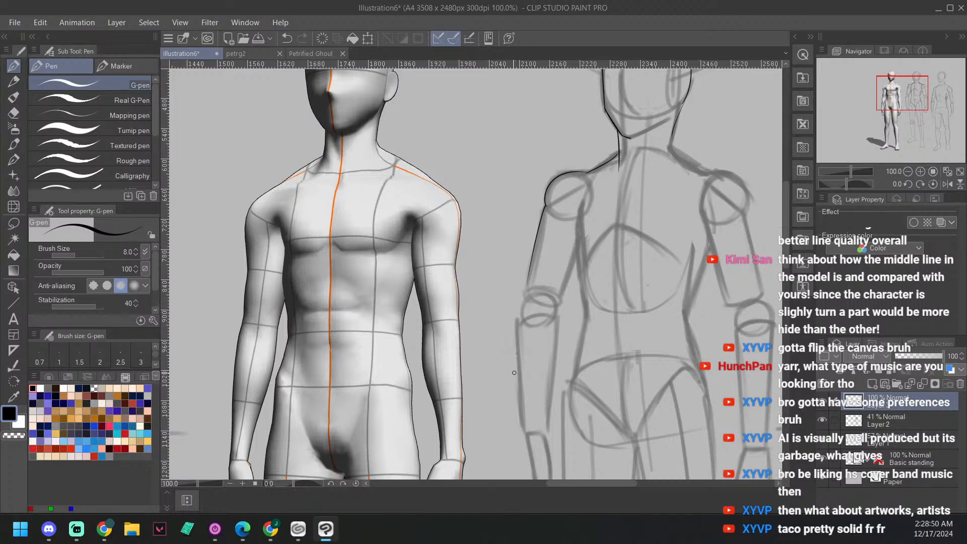
key(ctrl+z)
key(ctrl+y)
key(ctrl+z)
key(ctrl+y)
key(ctrl+z)
key(ctrl+y)
key(ctrl+z)
key(ctrl+y)
Step: Redraw the outer upper-arm contour between the shoulder ball and the elbow joint
drag(545, 199, 528, 280)
key(ctrl+z)
drag(528, 292, 546, 200)
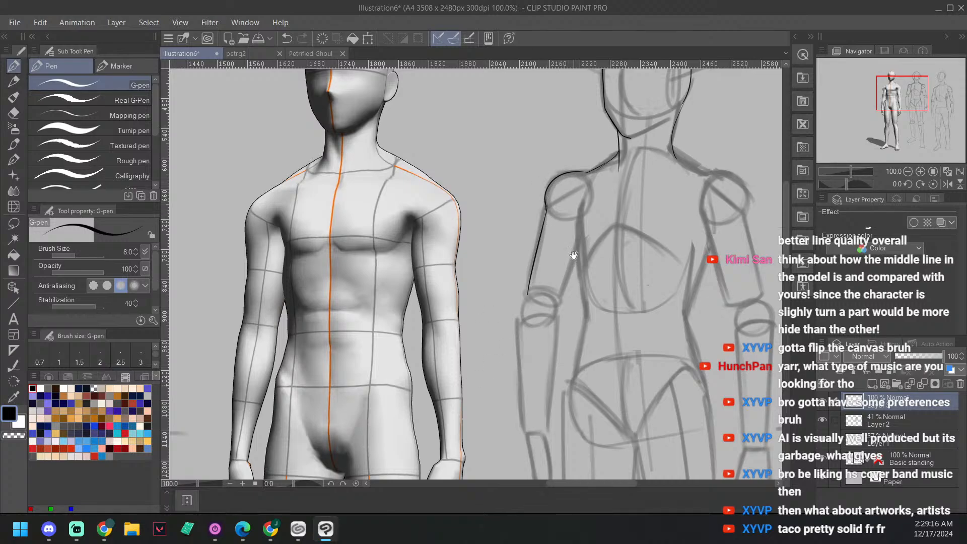
Step: Ink the face-side torso contour from the armpit down along the ribcage to the waist
drag(570, 273, 530, 140)
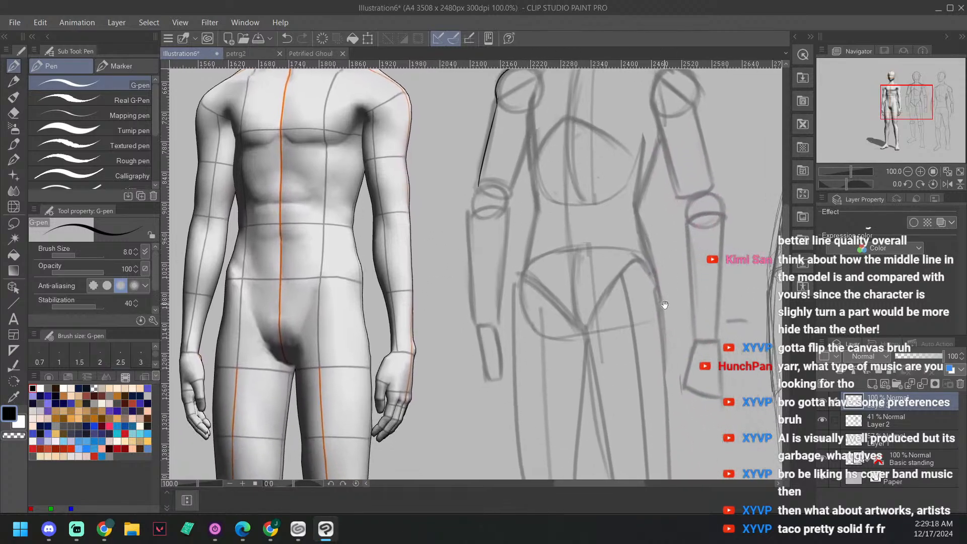
drag(665, 305, 675, 321)
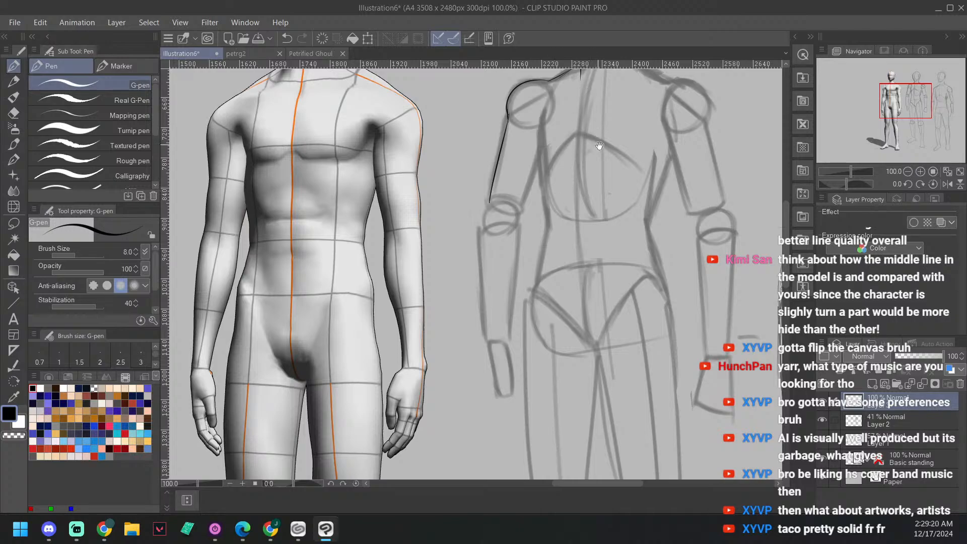
scroll(552, 156, up, 1)
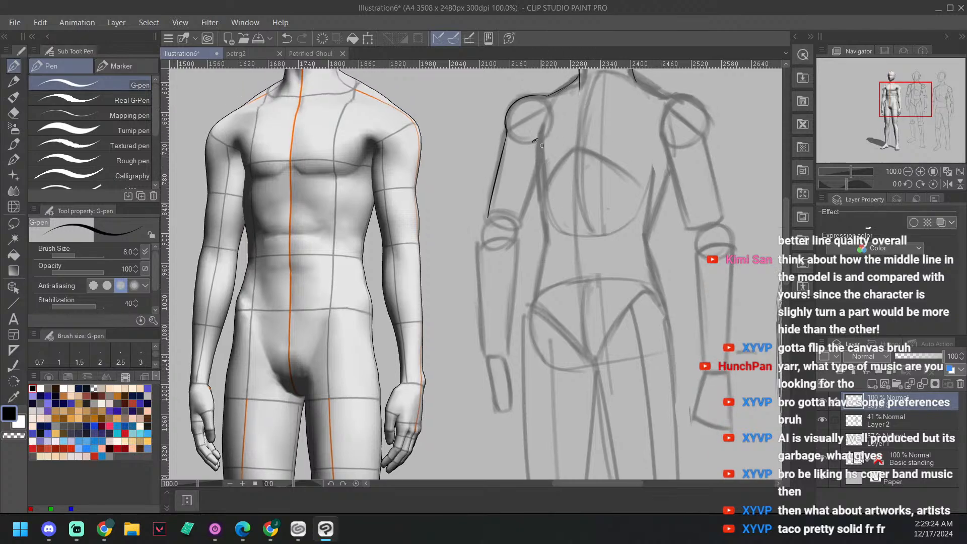
mouse_move(535, 140)
mouse_down()
mouse_move(544, 163)
mouse_move(516, 166)
mouse_move(525, 231)
mouse_up()
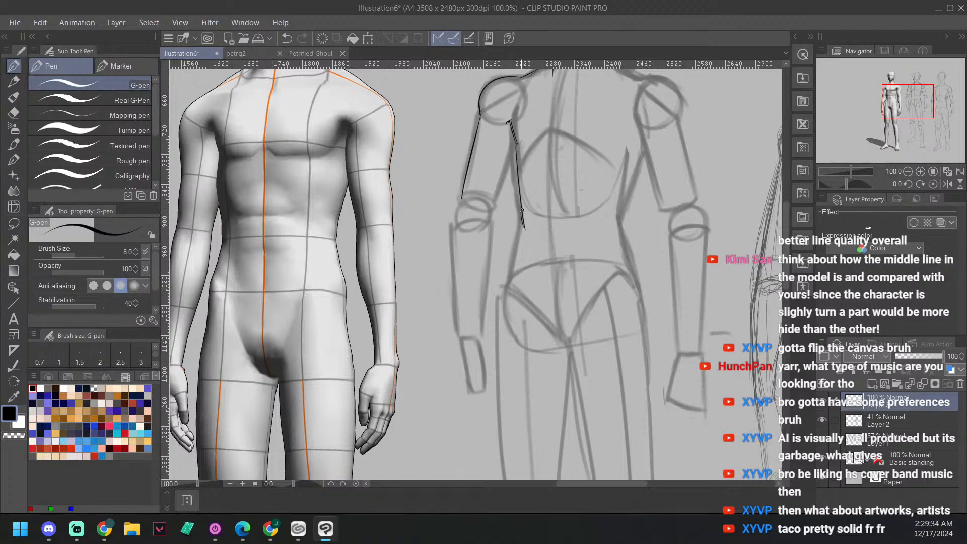
drag(521, 210, 522, 230)
drag(600, 252, 610, 231)
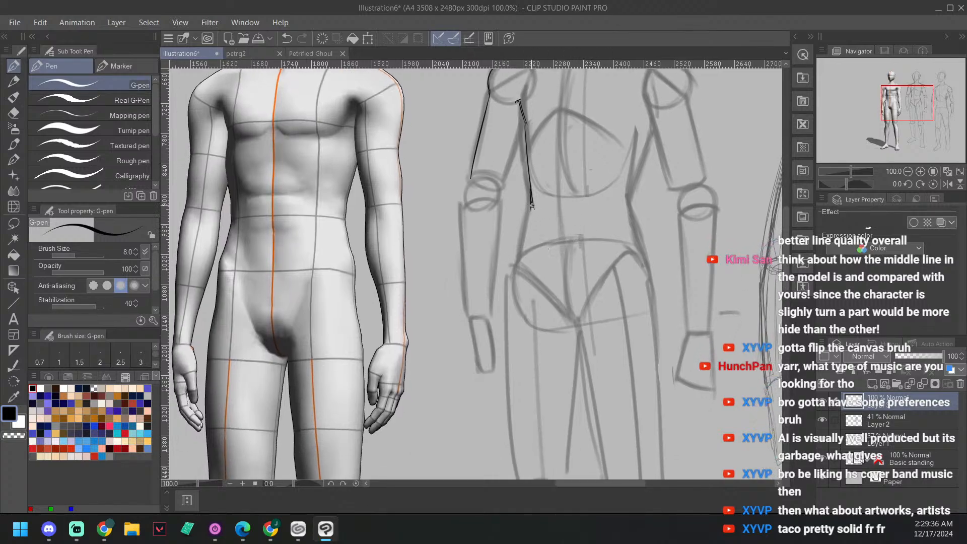
Step: Ink the waist curve down to the top of the hip on the same side, redoing the stroke until clean
drag(532, 205, 516, 262)
key(ctrl+z)
key(ctrl+z)
drag(532, 205, 524, 252)
Step: Ink the outer thigh contour in one long line from the hip down to the knee ball
scroll(628, 254, down, 3)
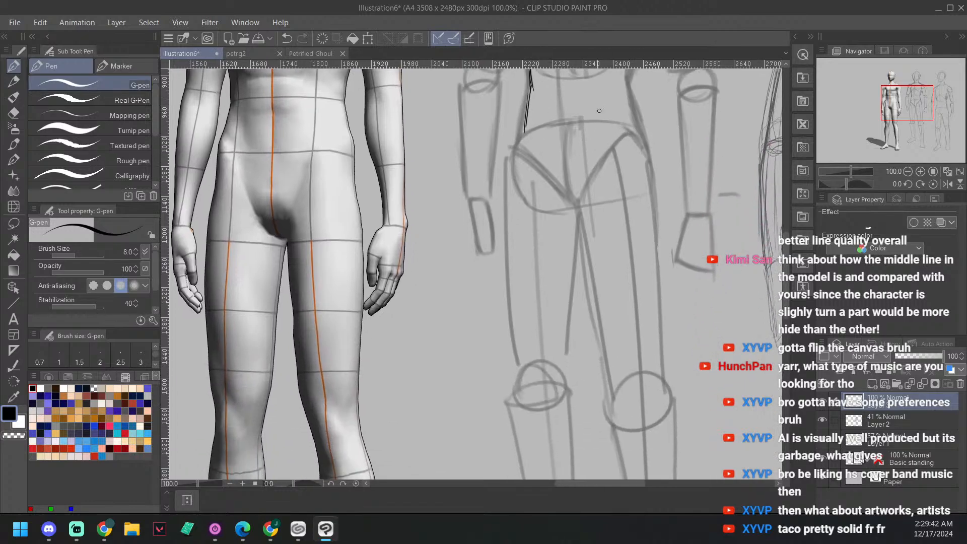
scroll(551, 162, down, 3)
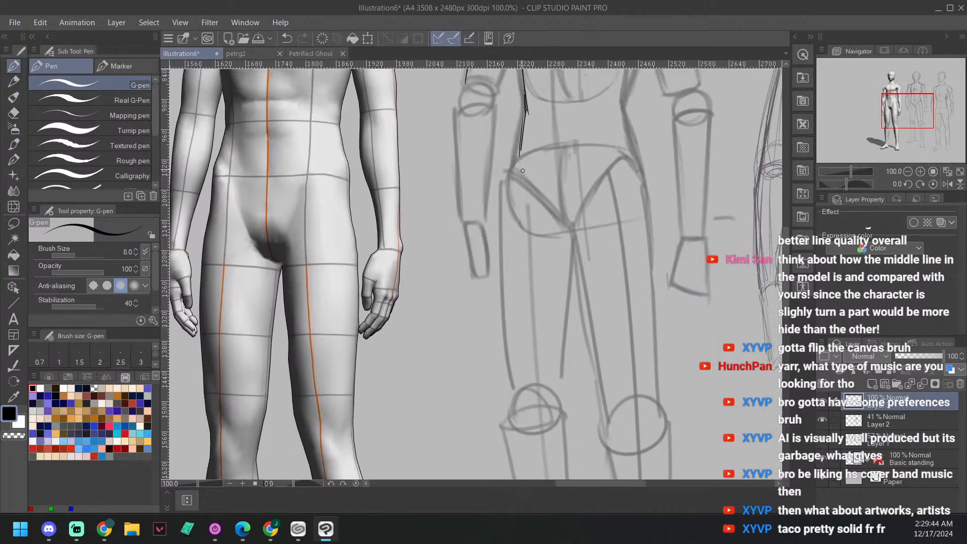
drag(519, 157, 506, 351)
key(ctrl+z)
drag(521, 157, 515, 402)
Step: Ink the outer knee contour from the end of the thigh line down to the top of the shin
scroll(619, 311, down, 5)
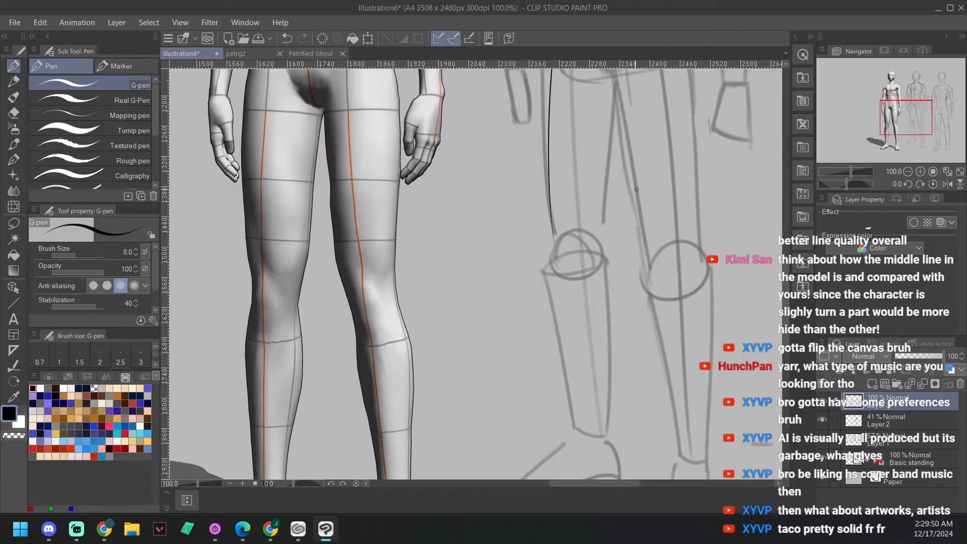
drag(552, 225, 563, 274)
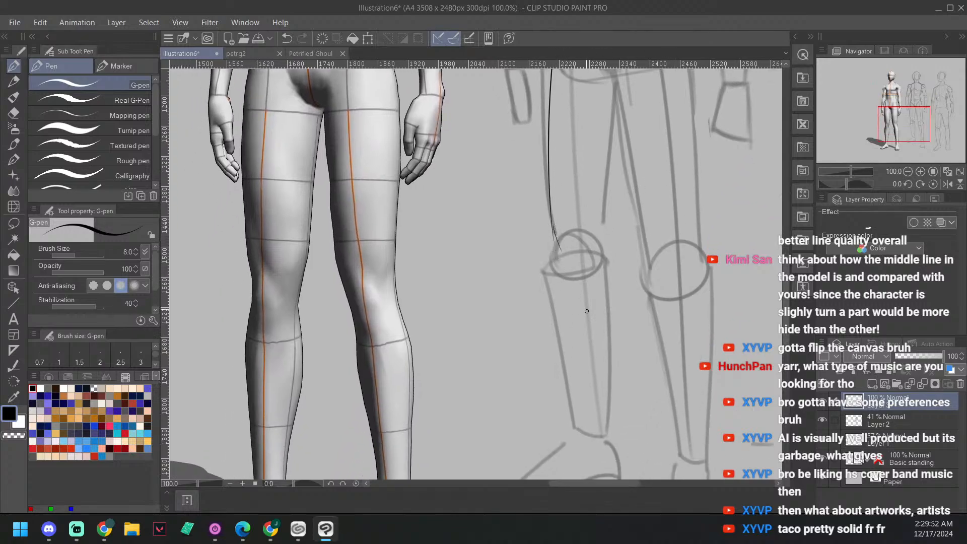
scroll(569, 267, down, 1)
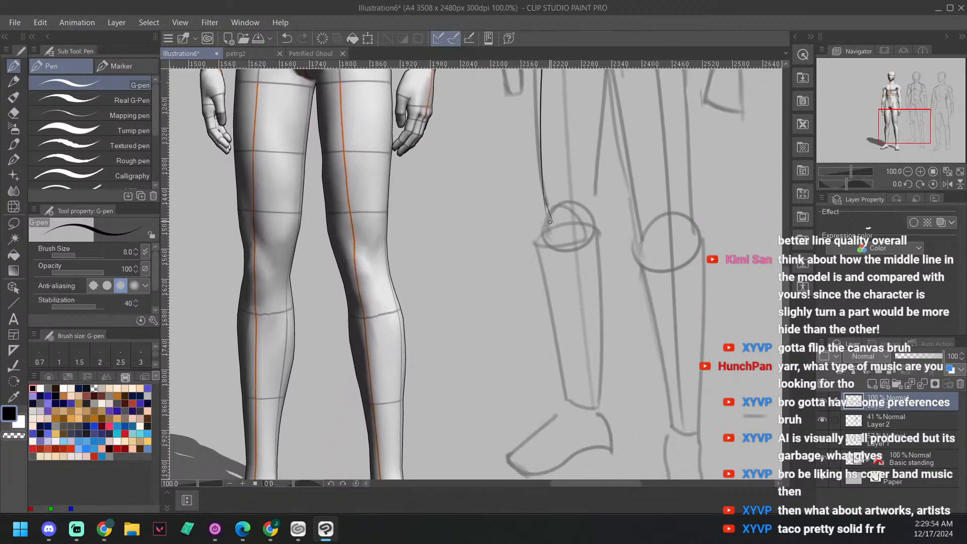
drag(545, 265, 549, 218)
scroll(543, 273, down, 2)
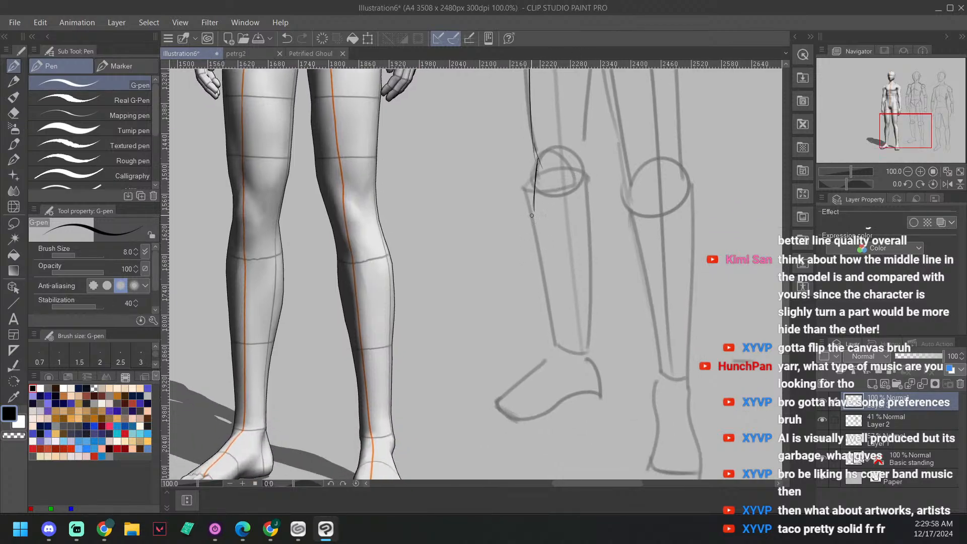
Step: Ink the outer lower-leg contour from below the knee to the ankle, retrying the stroke until it follows the sketch
drag(534, 204, 550, 357)
key(ctrl+z)
drag(534, 206, 551, 357)
key(ctrl+z)
drag(535, 209, 557, 347)
Step: Ink the outer forearm contour on the face's side from the elbow joint down to the wrist
mouse_move(622, 182)
mouse_down()
mouse_move(619, 309)
mouse_move(639, 331)
mouse_up()
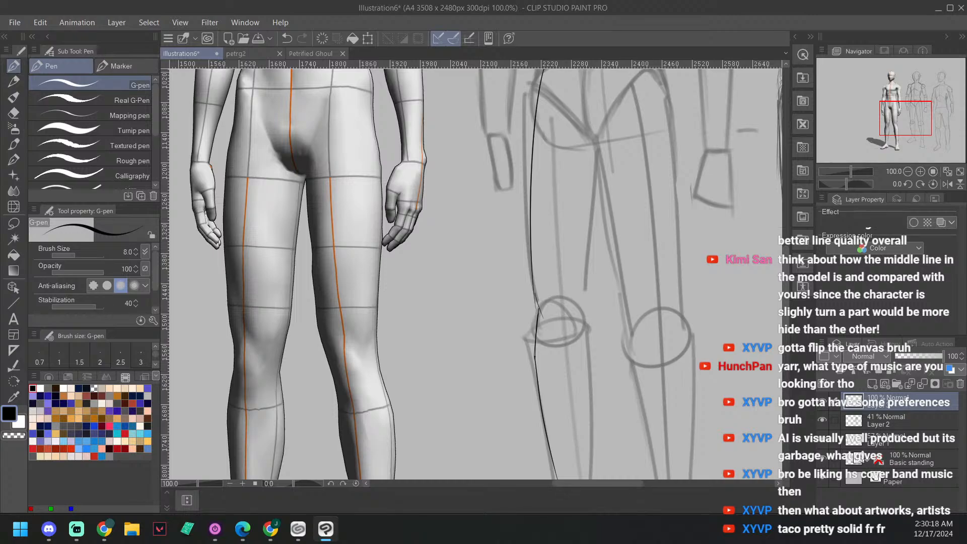
drag(633, 261, 633, 331)
drag(645, 294, 650, 332)
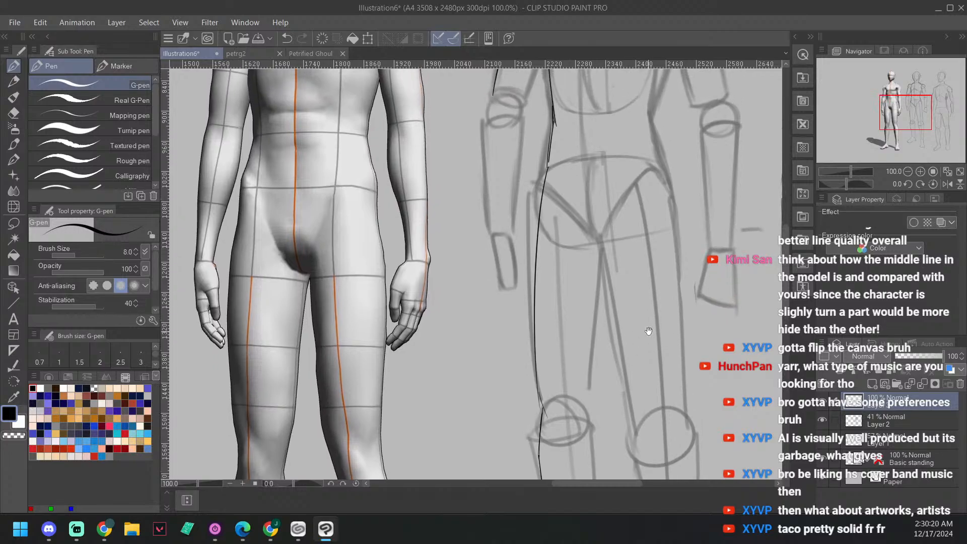
drag(696, 285, 700, 356)
drag(671, 265, 685, 372)
drag(637, 322, 670, 285)
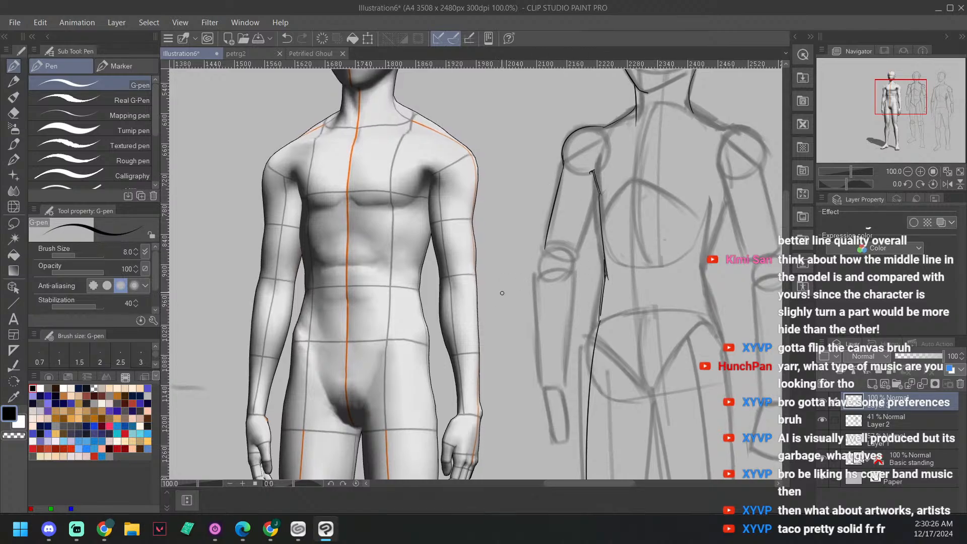
drag(584, 287, 593, 273)
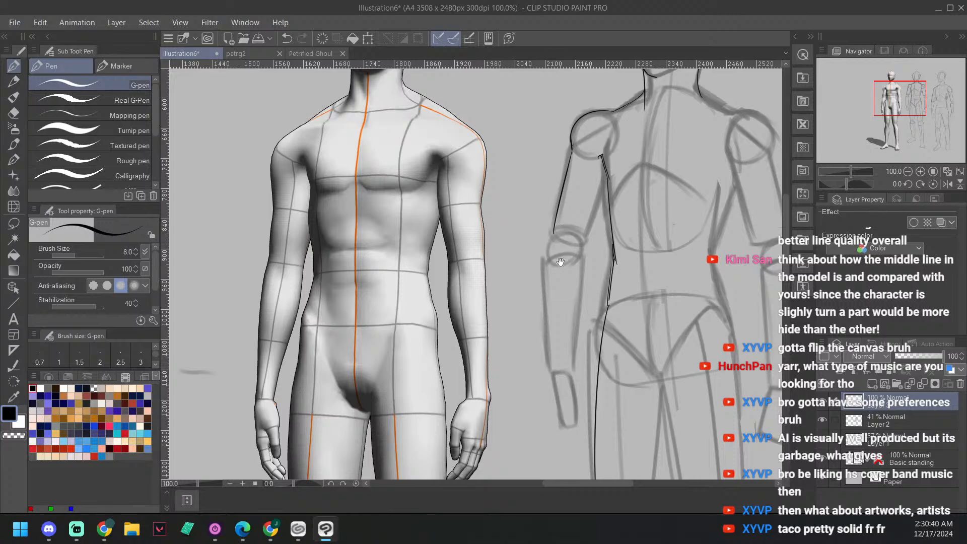
drag(588, 268, 595, 233)
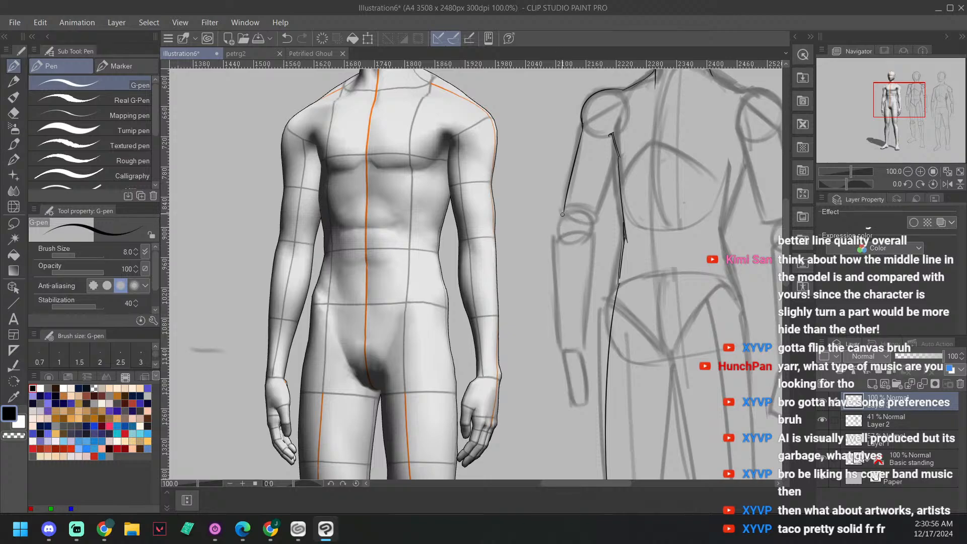
drag(563, 214, 557, 242)
mouse_move(564, 209)
mouse_down()
mouse_move(552, 262)
mouse_move(559, 353)
mouse_up()
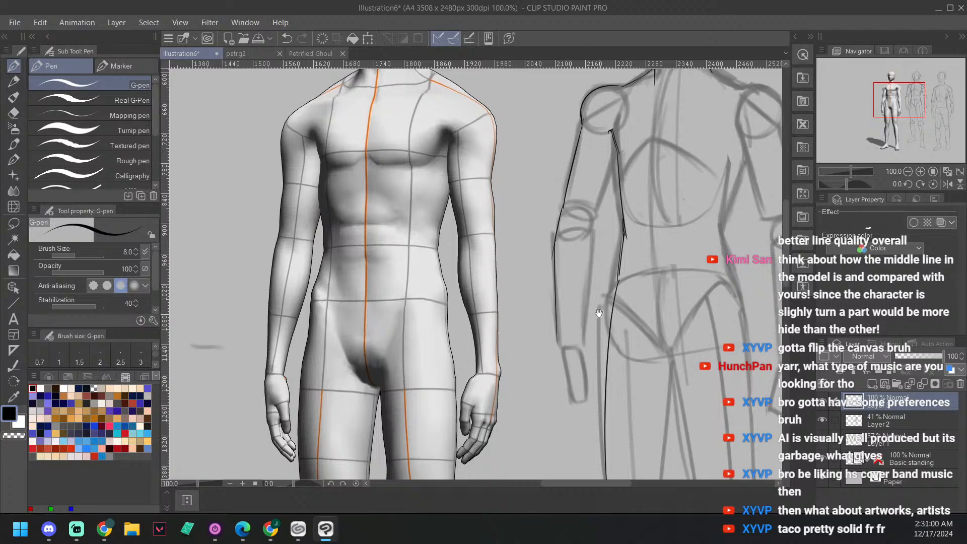
Step: Ink the outer edge of the hand from the wrist down toward the fingertips over the hand block
scroll(569, 393, down, 1)
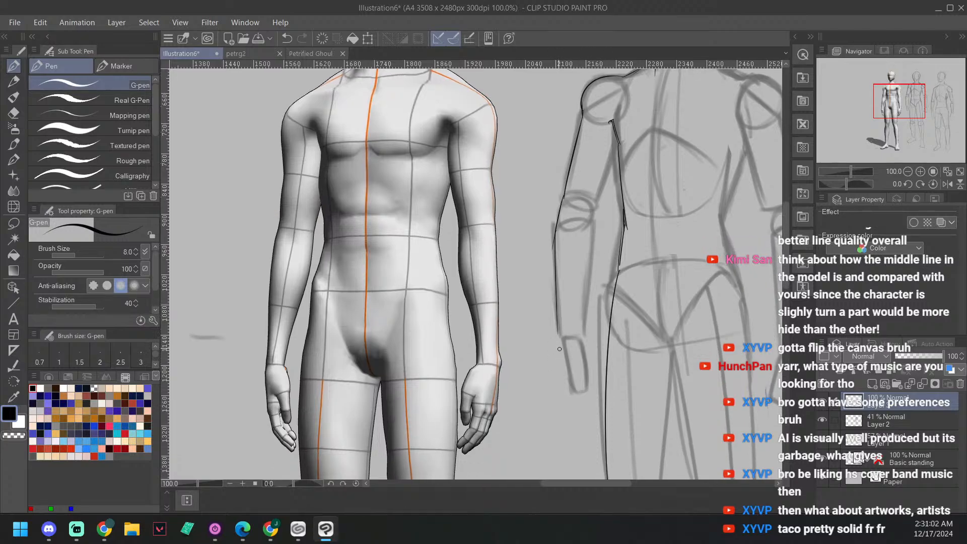
drag(559, 336, 560, 381)
drag(559, 345, 562, 388)
mouse_move(562, 387)
mouse_down()
mouse_move(582, 410)
mouse_move(562, 386)
mouse_move(568, 395)
mouse_move(574, 339)
mouse_up()
drag(610, 262, 559, 310)
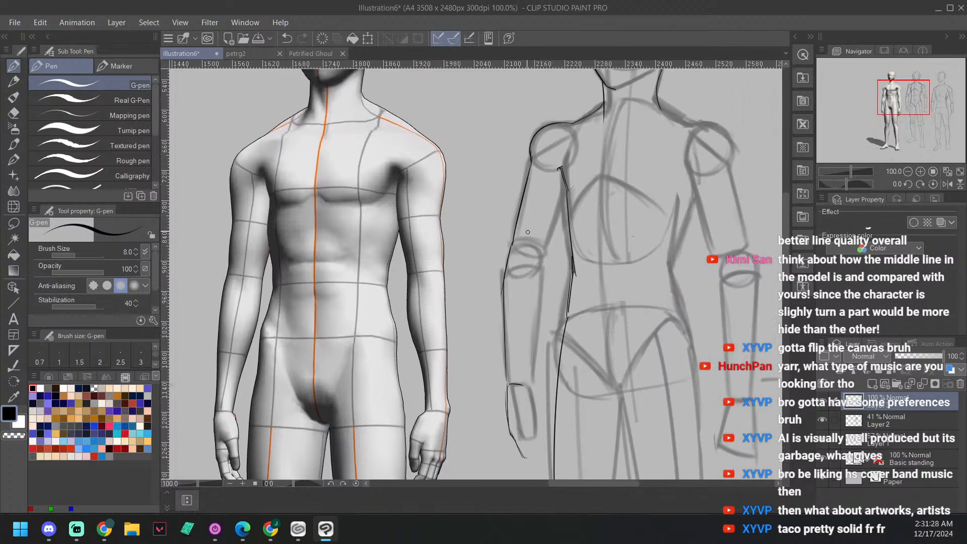
Step: Ink the inner arm contour on the face's side from the armpit past the elbow to the wrist, retrying the forearm stroke
drag(544, 267, 568, 201)
drag(601, 286, 586, 185)
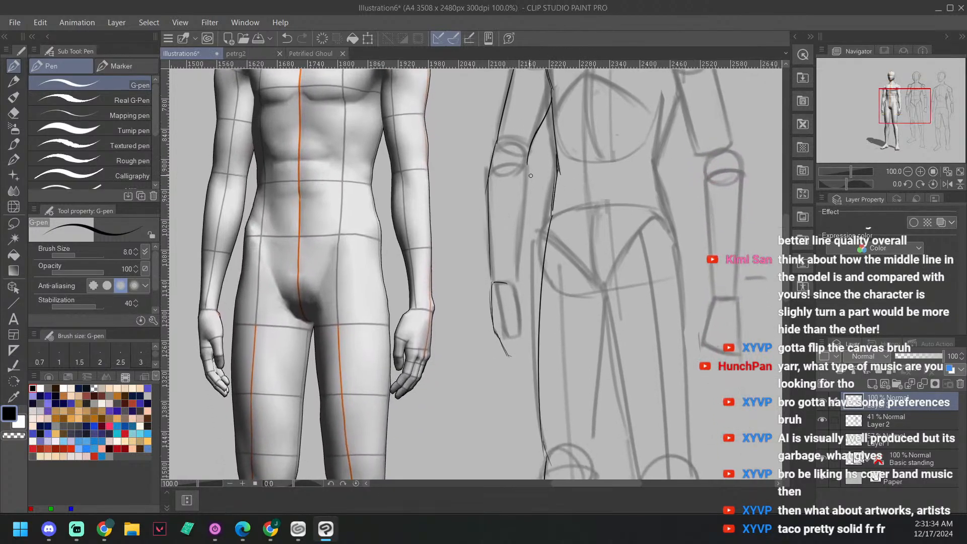
mouse_move(528, 162)
mouse_down()
mouse_move(521, 222)
mouse_move(525, 180)
mouse_move(522, 206)
mouse_up()
key(ctrl+z)
key(ctrl+z)
key(ctrl+z)
drag(508, 283, 529, 150)
key(ctrl+z)
drag(507, 284, 528, 143)
key(ctrl+z)
drag(506, 283, 528, 151)
key(ctrl+z)
drag(506, 283, 528, 151)
key(ctrl+z)
drag(507, 283, 527, 162)
key(ctrl+z)
drag(506, 283, 527, 151)
key(ctrl+z)
drag(507, 284, 527, 144)
key(ctrl+z)
drag(506, 283, 527, 142)
Step: Ink the body-side edge of that arm's hand from the wrist, with the thumb and the first finger lines
drag(592, 276, 585, 251)
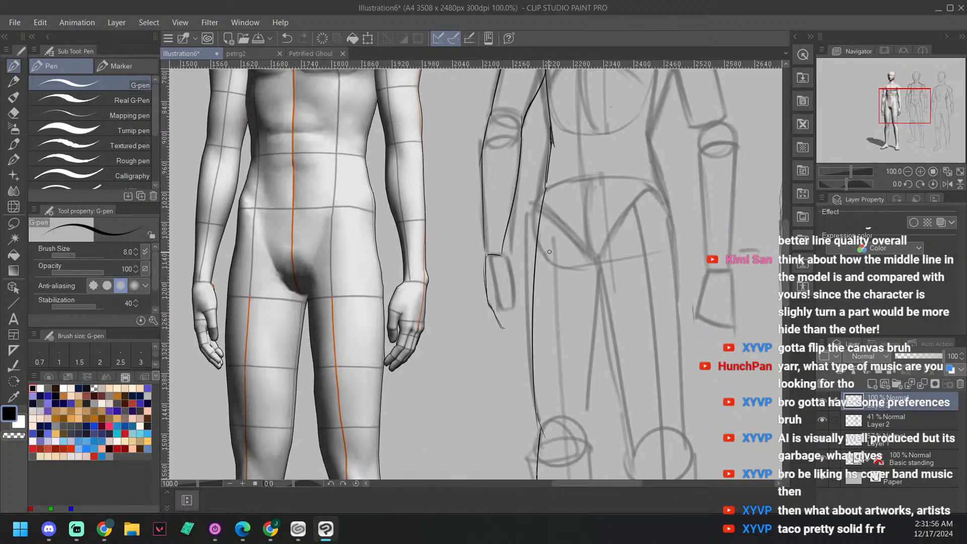
drag(502, 255, 514, 285)
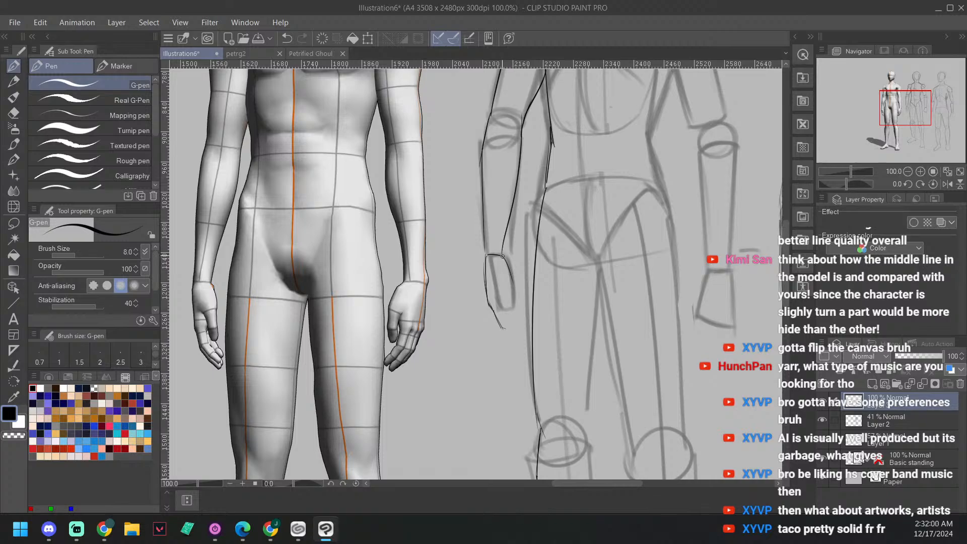
mouse_move(502, 256)
mouse_down()
mouse_move(516, 290)
mouse_move(516, 307)
mouse_move(500, 282)
mouse_move(514, 310)
mouse_up()
drag(487, 252, 490, 298)
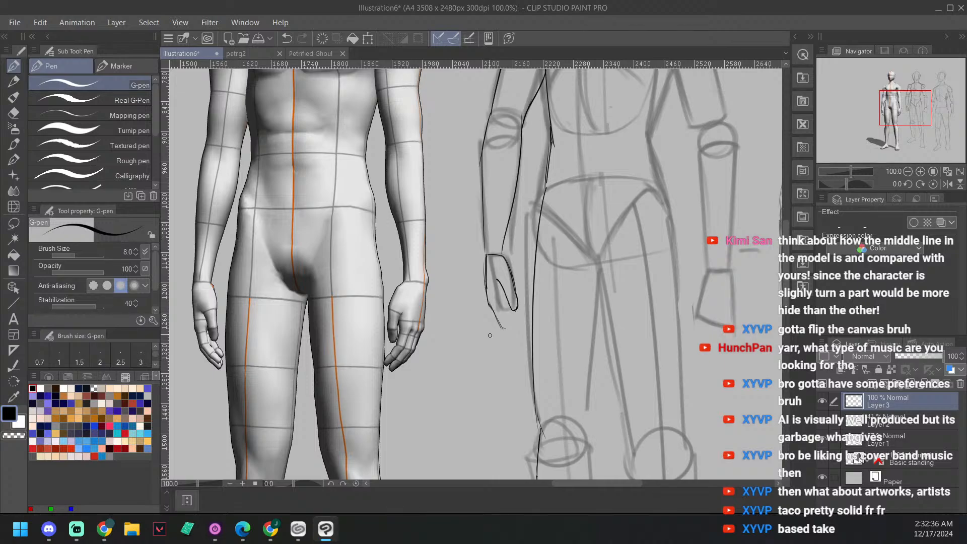
drag(513, 355, 551, 394)
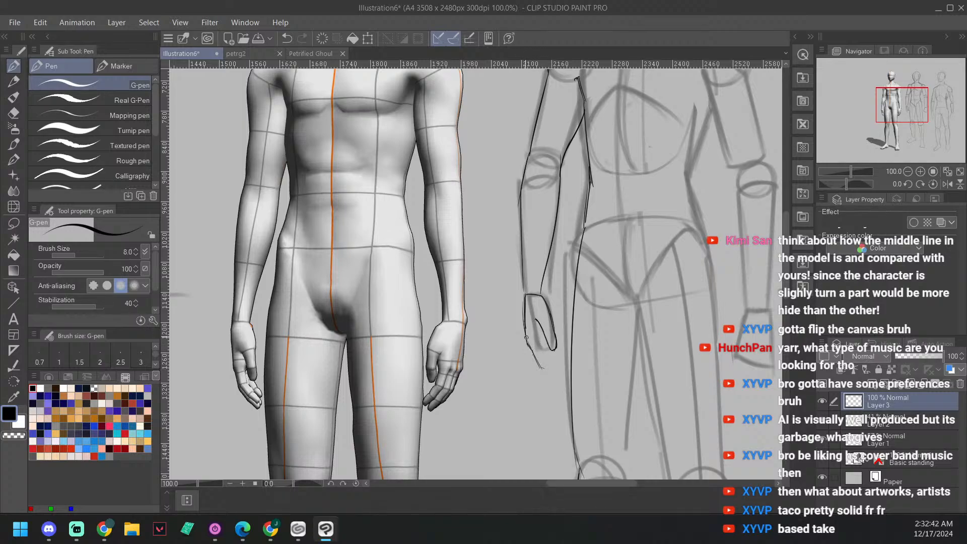
mouse_move(524, 294)
mouse_down()
mouse_move(532, 350)
mouse_move(547, 371)
mouse_move(534, 354)
mouse_move(548, 370)
mouse_up()
drag(662, 356, 656, 357)
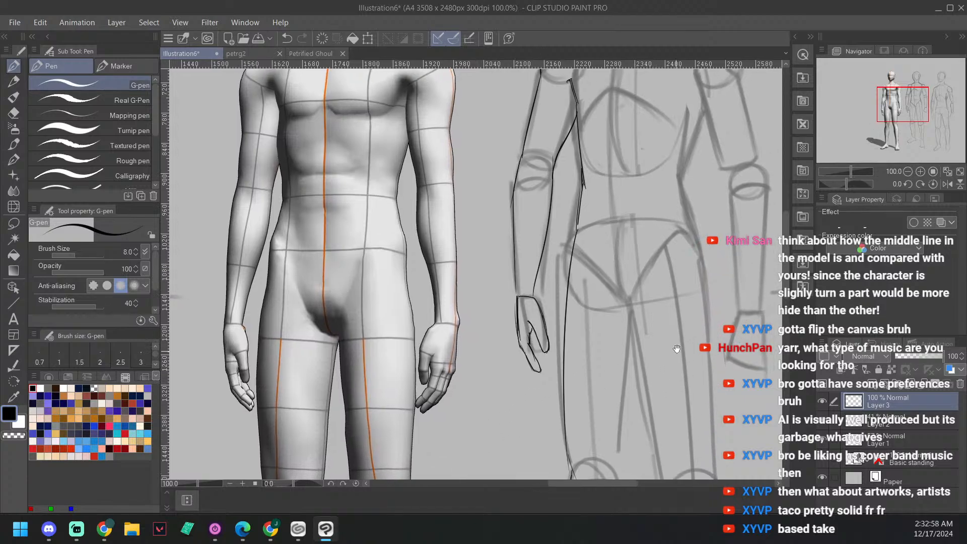
Step: Rotate the canvas 10 degrees and ink the finger outlines and palm edge to complete the hand on the face's side
drag(707, 330, 685, 321)
key(minus)
key(asciicircum)
key(asciicircum)
key(asciicircum)
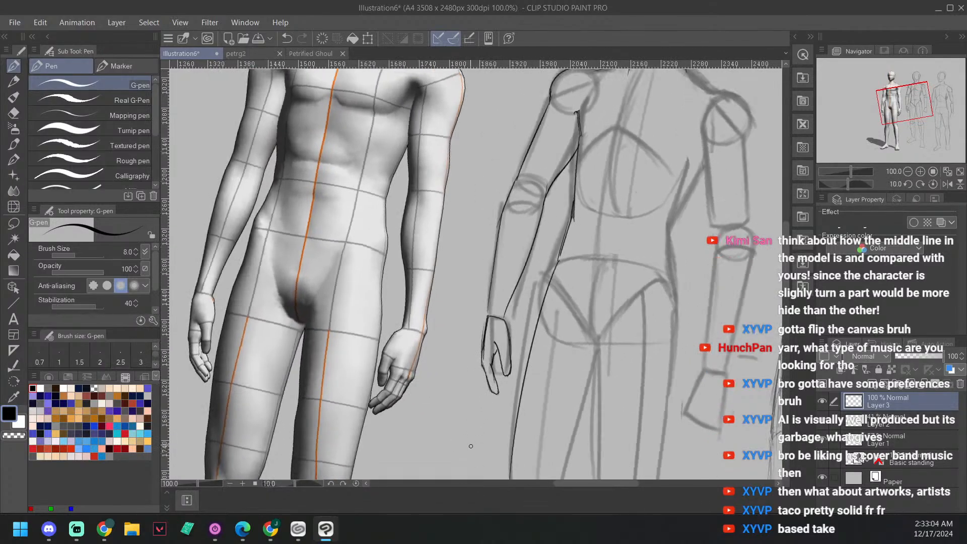
mouse_move(522, 365)
mouse_down()
mouse_move(590, 344)
mouse_move(554, 372)
mouse_move(565, 390)
mouse_move(571, 384)
mouse_up()
scroll(537, 367, up, 2)
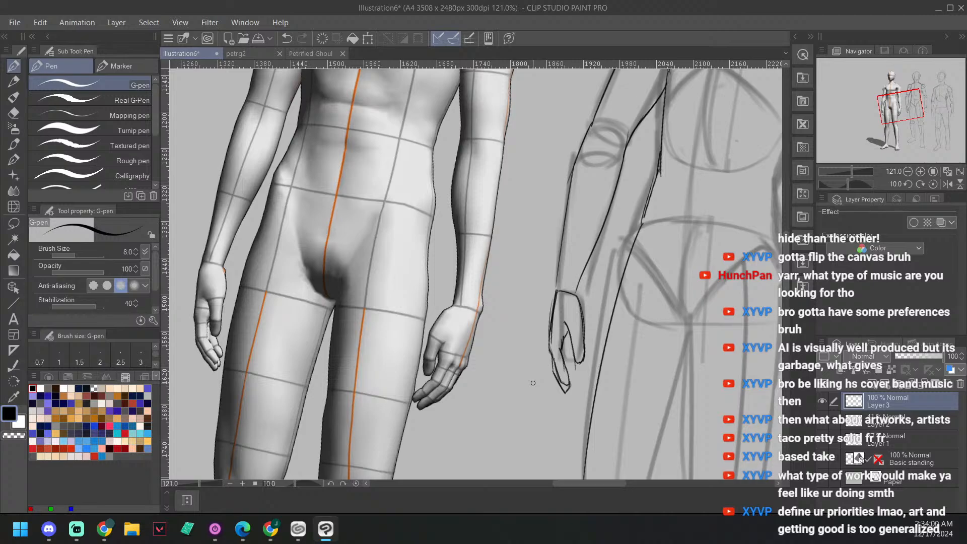
drag(624, 317, 618, 310)
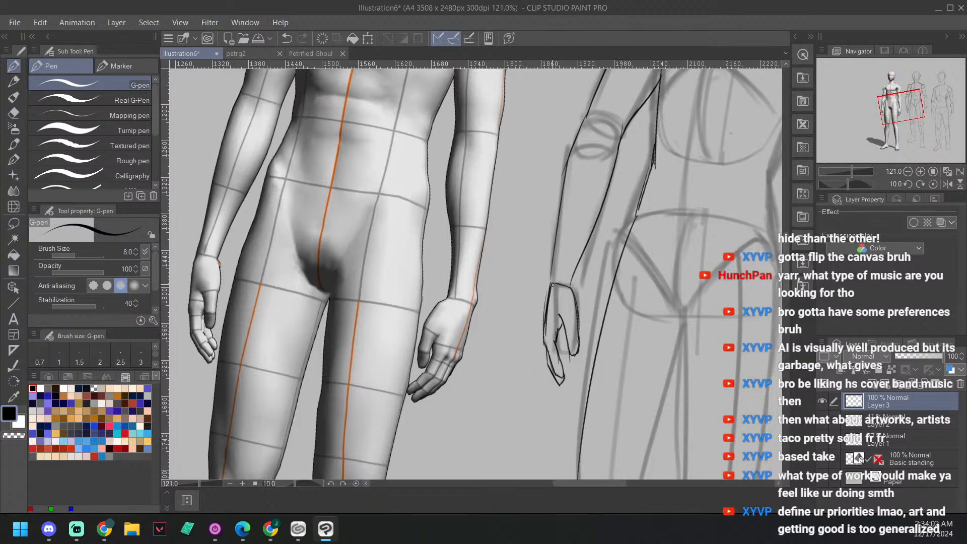
mouse_move(551, 283)
mouse_down()
mouse_move(545, 335)
mouse_move(562, 375)
mouse_move(562, 321)
mouse_up()
Step: Ink the opposite side of the torso from below the armpit down to the waist
mouse_move(614, 276)
mouse_down()
mouse_move(629, 292)
mouse_move(549, 356)
mouse_up()
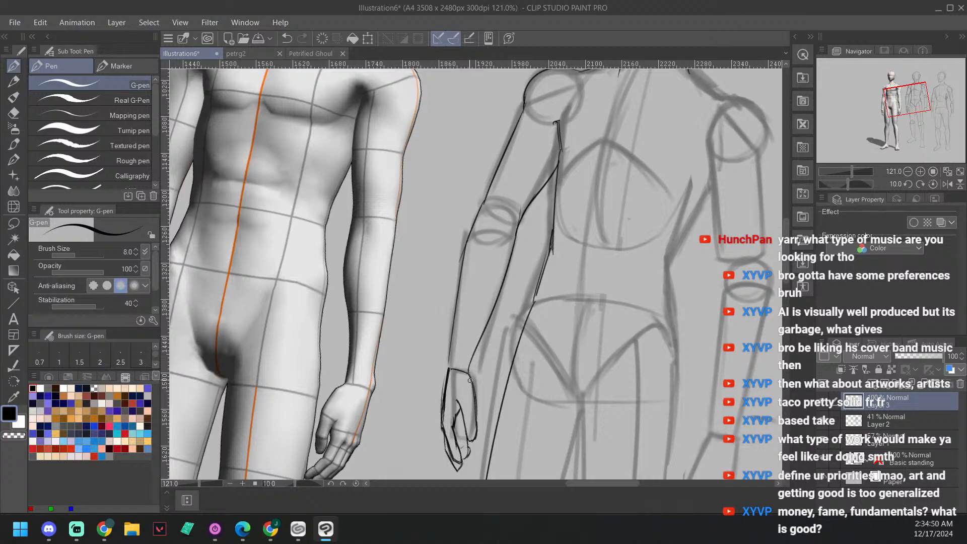
drag(639, 327, 624, 319)
scroll(623, 320, down, 3)
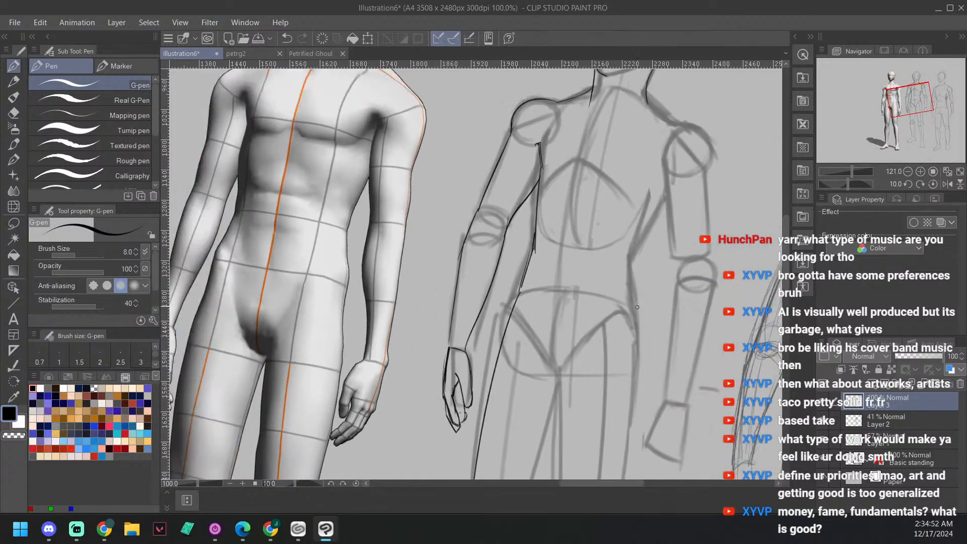
mouse_move(654, 251)
mouse_down()
mouse_move(591, 352)
mouse_move(546, 345)
mouse_move(529, 383)
mouse_up()
drag(558, 320, 530, 380)
drag(604, 306, 586, 287)
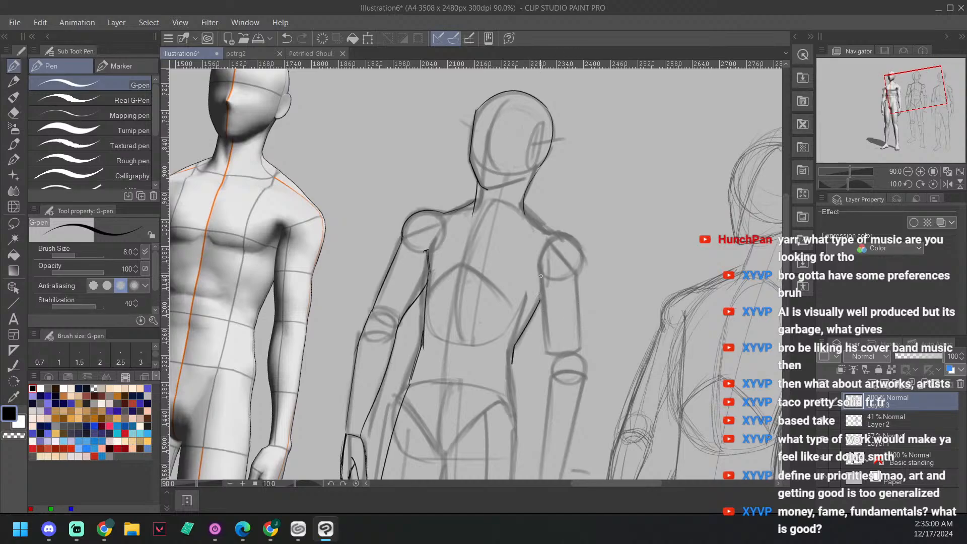
Step: Ink the inner contour of the opposite upper arm from the armpit toward the elbow
drag(540, 260, 545, 348)
drag(541, 285, 545, 347)
key(ctrl+z)
drag(606, 337, 612, 320)
drag(571, 200, 583, 241)
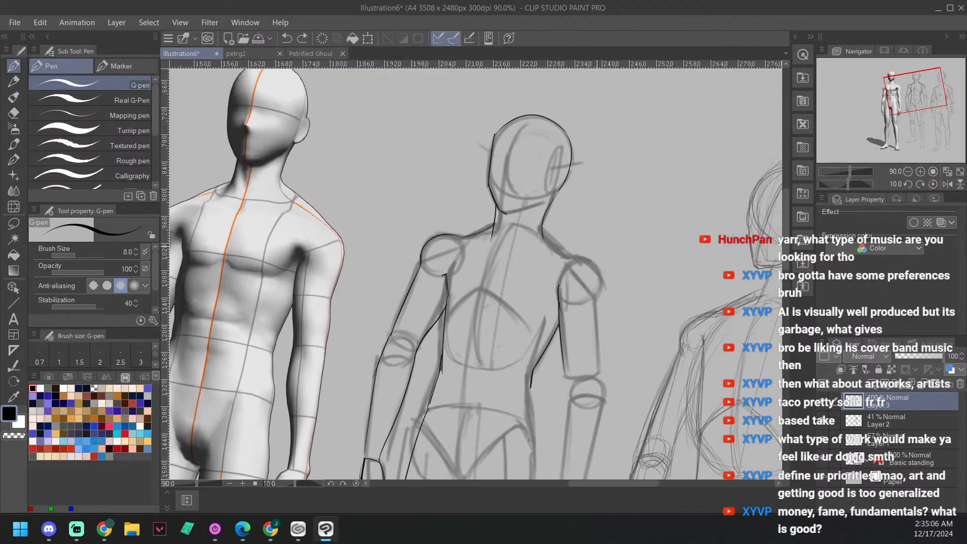
Step: Ink the opposite shoulder contour from the neck over the shoulder ball to the outer upper arm, rotating the canvas to 50 degrees
drag(602, 276, 596, 315)
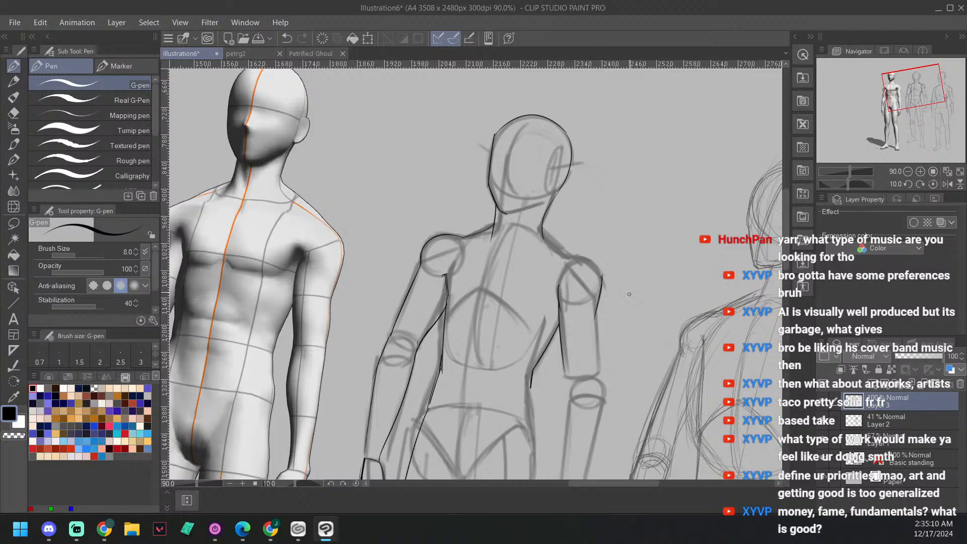
mouse_move(677, 292)
mouse_down()
mouse_move(656, 320)
mouse_move(579, 342)
mouse_move(526, 393)
mouse_move(556, 376)
mouse_move(548, 342)
mouse_up()
key(asciicircum)
key(asciicircum)
key(asciicircum)
key(asciicircum)
key(asciicircum)
key(asciicircum)
key(asciicircum)
key(asciicircum)
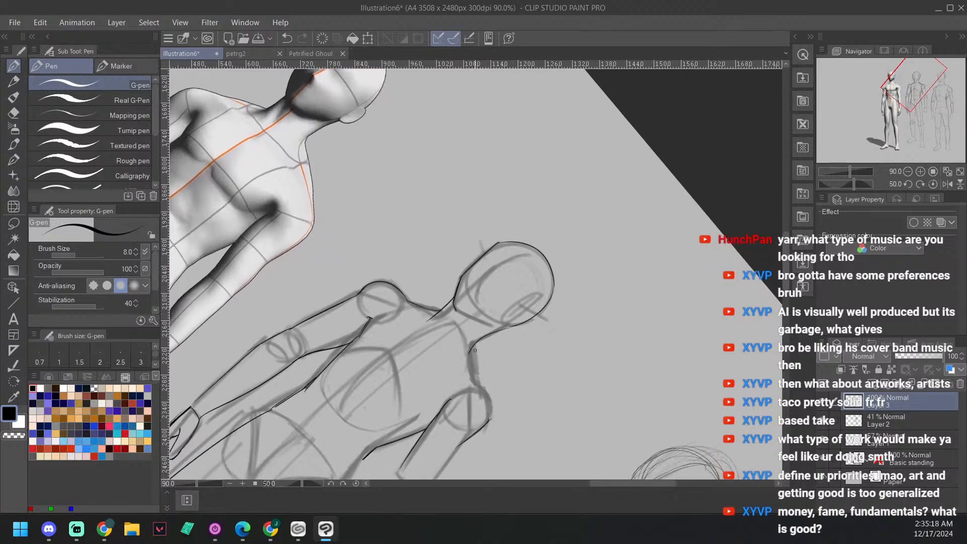
drag(473, 344, 490, 417)
drag(551, 393, 583, 290)
key(minus)
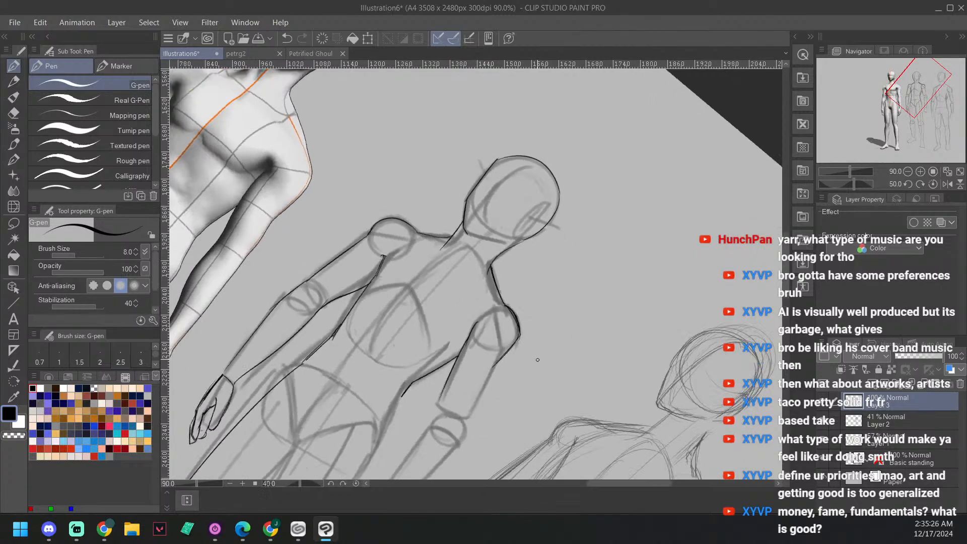
Step: Ink the outer contour of the opposite upper arm from the shoulder ball down to the elbow with the G-pen
drag(588, 367, 597, 301)
key(minus)
key(minus)
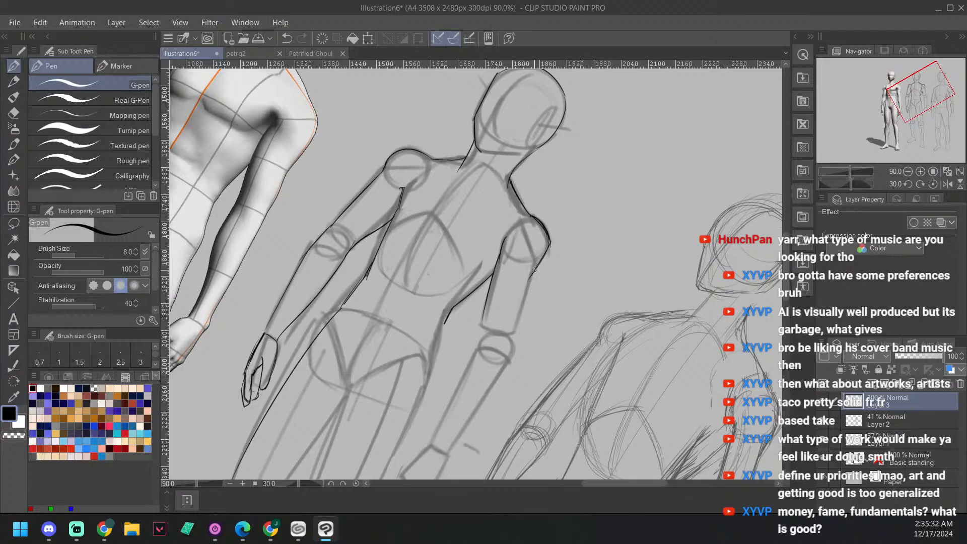
drag(534, 270, 557, 257)
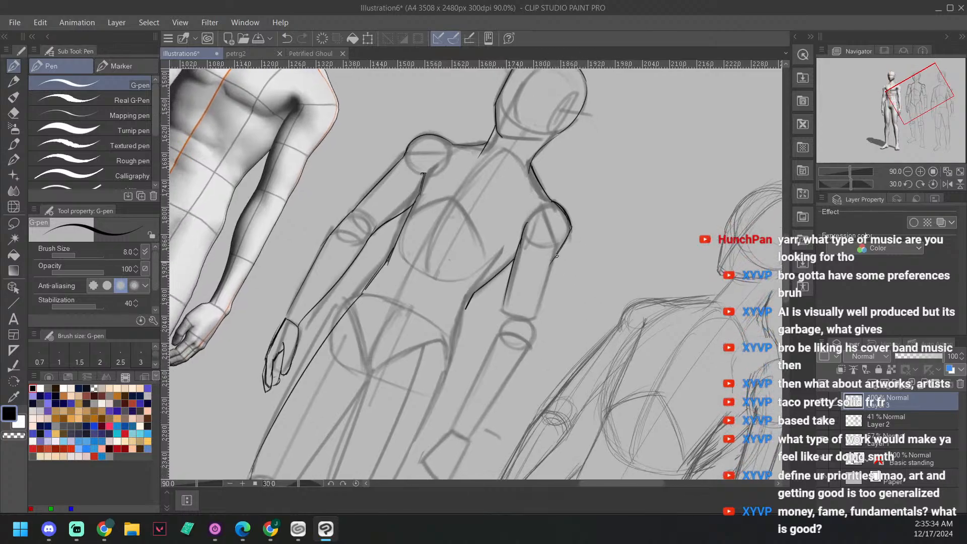
key(b)
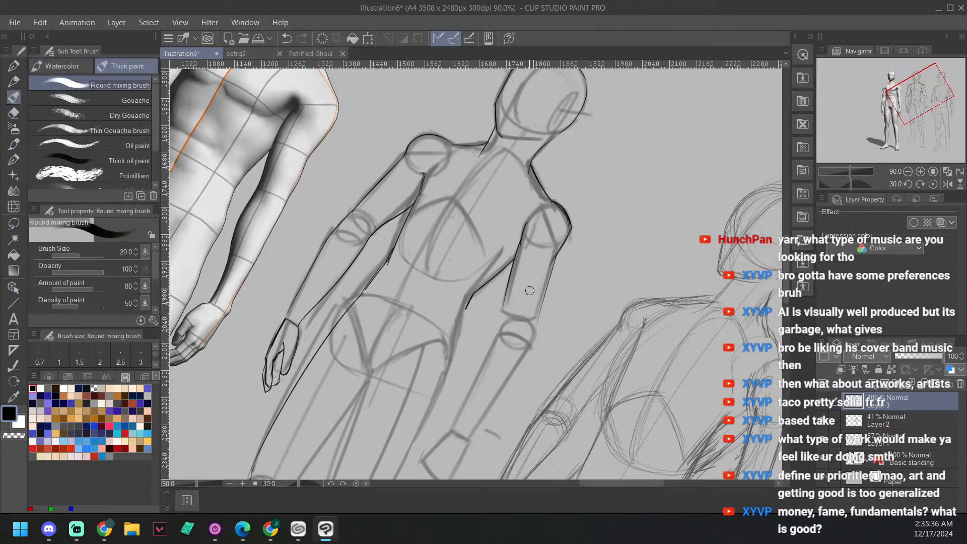
key(p)
drag(551, 270, 537, 322)
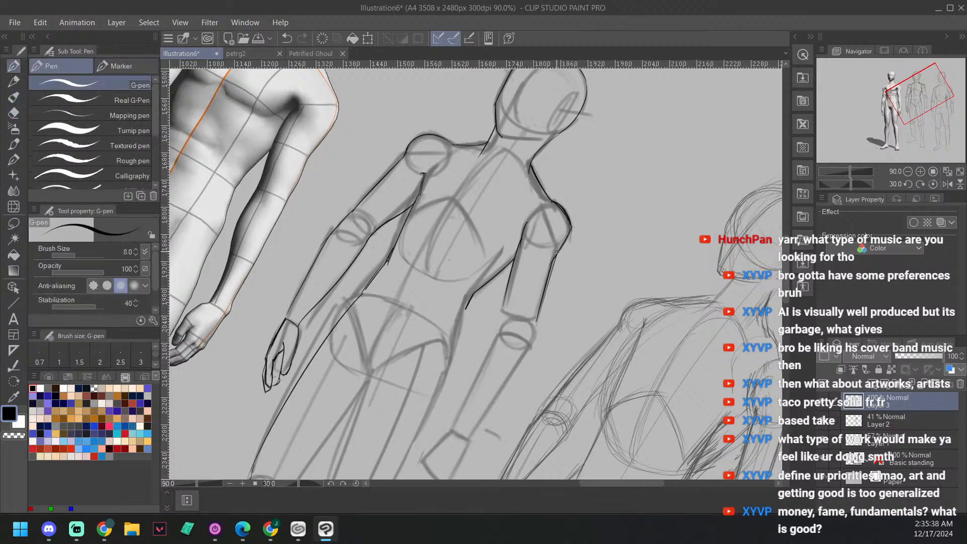
Step: Ink the inner and outer forearm contours of the opposite arm from the elbow joint down to the wrist
mouse_move(555, 256)
mouse_down()
mouse_move(537, 321)
mouse_move(622, 312)
mouse_up()
key(minus)
key(minus)
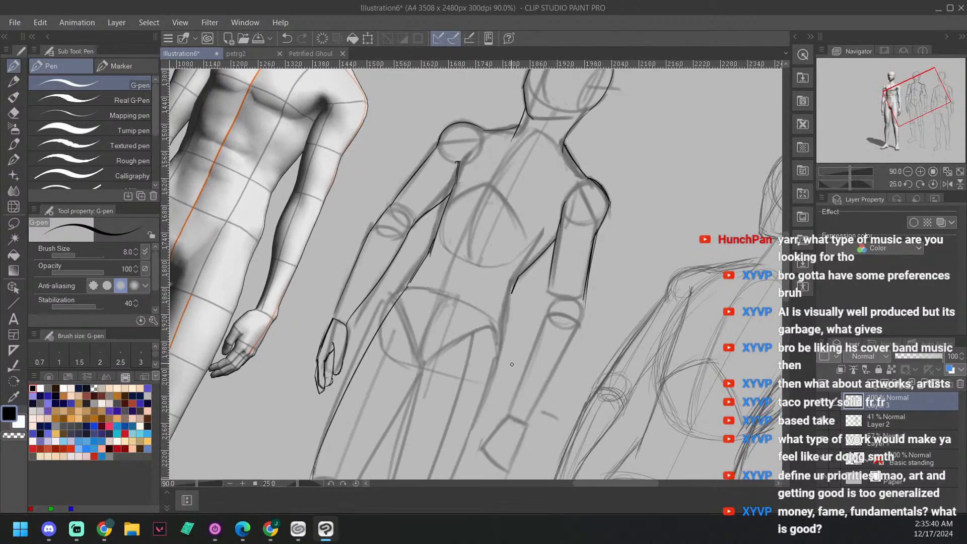
mouse_move(549, 275)
mouse_down()
mouse_move(552, 297)
mouse_move(550, 269)
mouse_move(534, 351)
mouse_move(551, 298)
mouse_up()
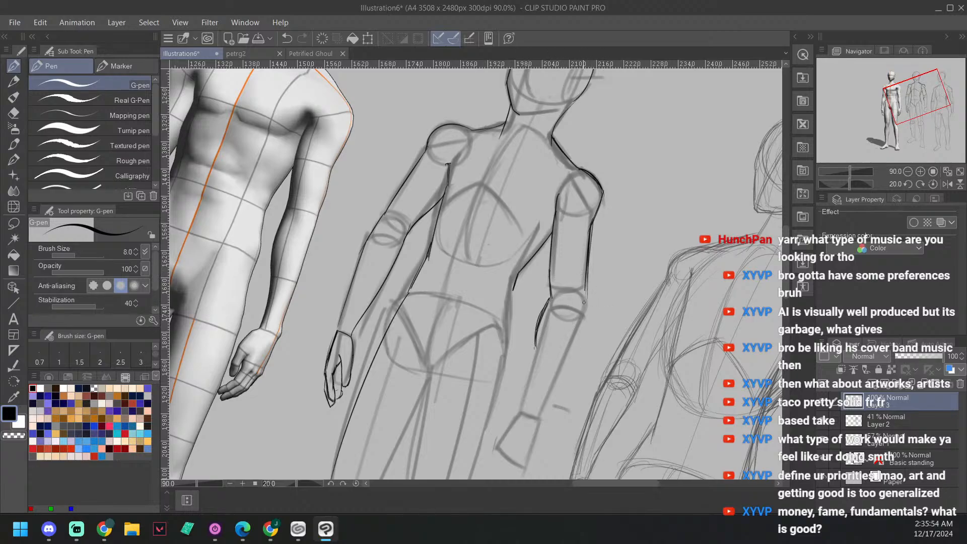
mouse_move(587, 287)
mouse_down()
mouse_move(584, 298)
mouse_move(594, 299)
mouse_move(570, 275)
mouse_up()
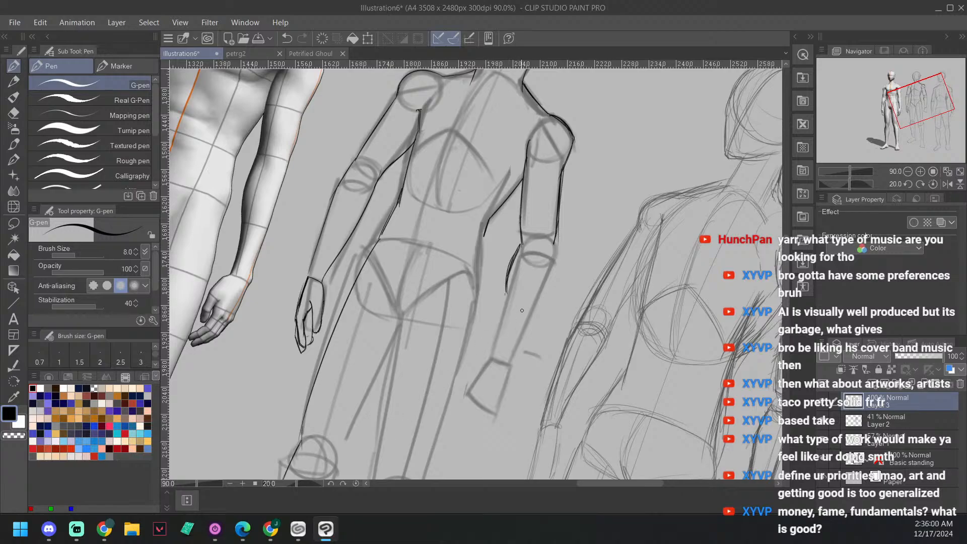
mouse_move(508, 291)
mouse_down()
mouse_move(492, 355)
mouse_move(495, 344)
mouse_move(492, 356)
mouse_move(514, 359)
mouse_move(548, 275)
mouse_up()
drag(517, 345, 557, 250)
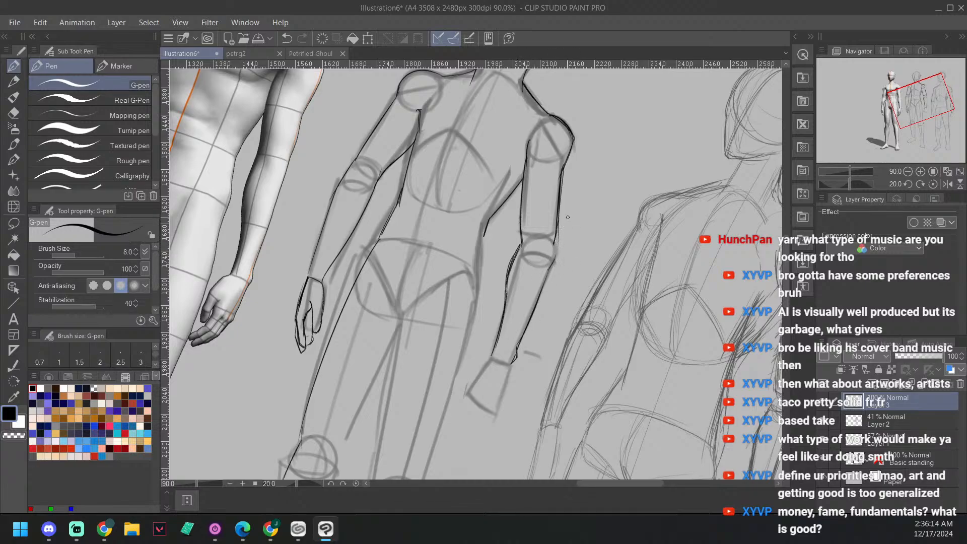
drag(556, 233, 553, 263)
Step: Ink the thumb side of the opposite hand from the wrist over the hand block, redoing the thumb stroke
drag(586, 306, 600, 281)
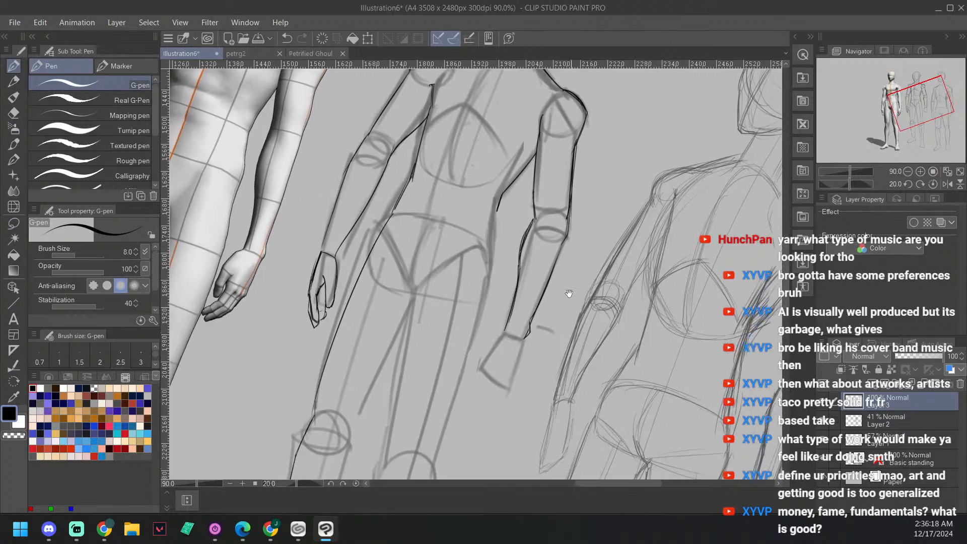
drag(526, 300, 564, 258)
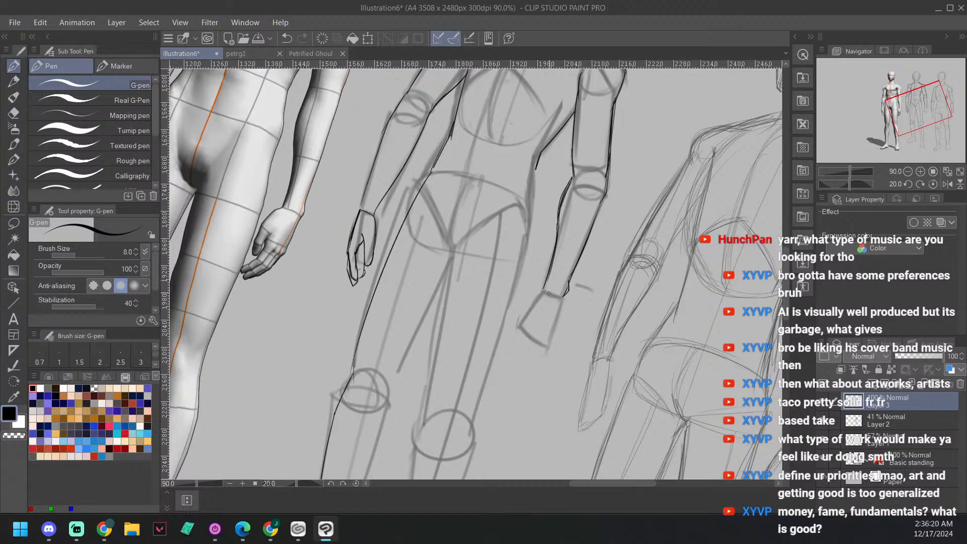
mouse_move(622, 334)
mouse_down()
mouse_move(624, 317)
mouse_move(624, 326)
mouse_up()
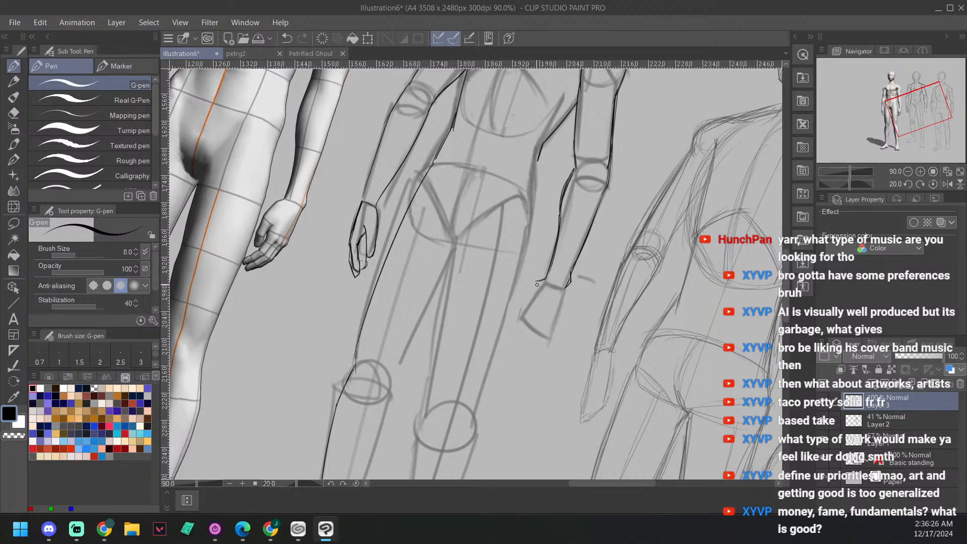
drag(537, 280, 524, 304)
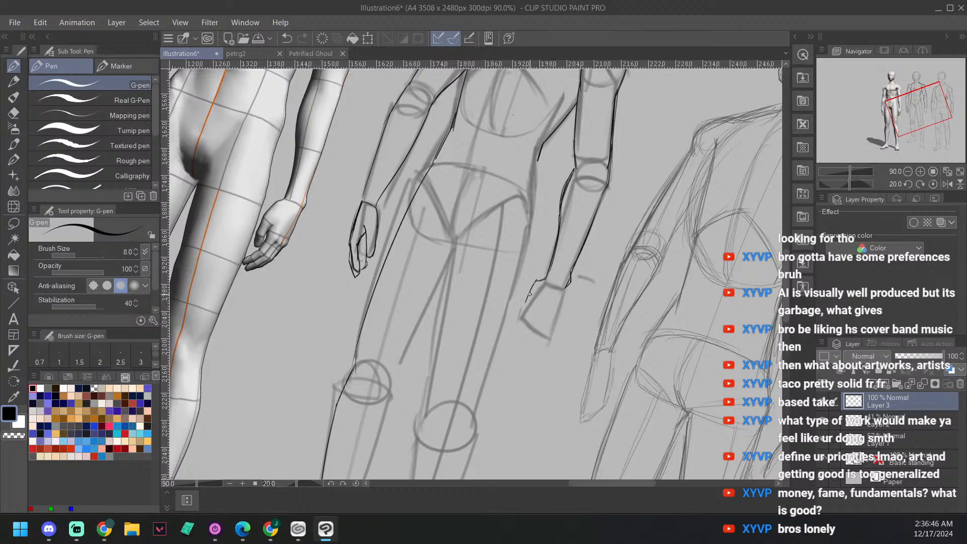
drag(525, 302, 547, 275)
key(ctrl+z)
key(ctrl+z)
mouse_move(551, 344)
mouse_down()
mouse_move(544, 349)
mouse_move(518, 312)
mouse_move(518, 326)
mouse_move(527, 321)
mouse_up()
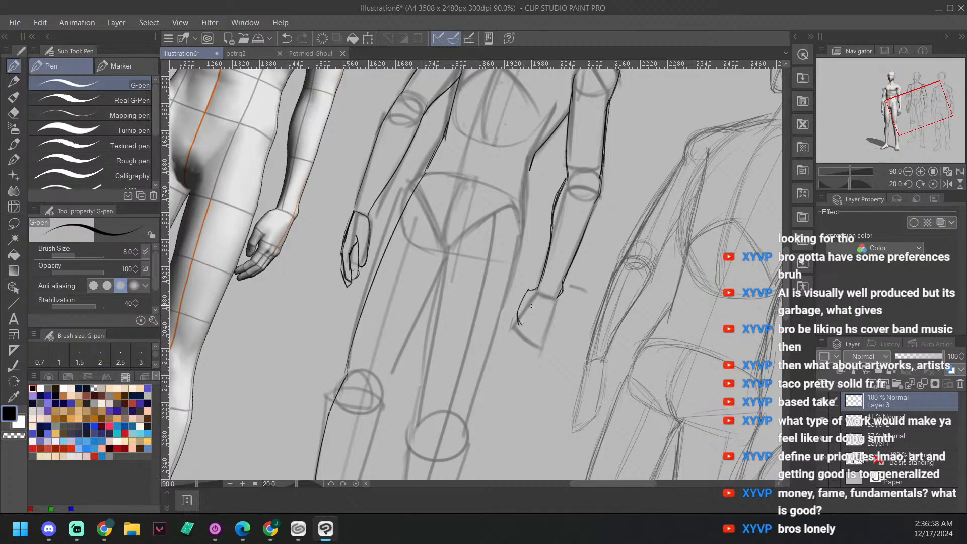
mouse_move(531, 306)
mouse_down()
mouse_move(525, 327)
mouse_move(527, 315)
mouse_move(601, 289)
mouse_up()
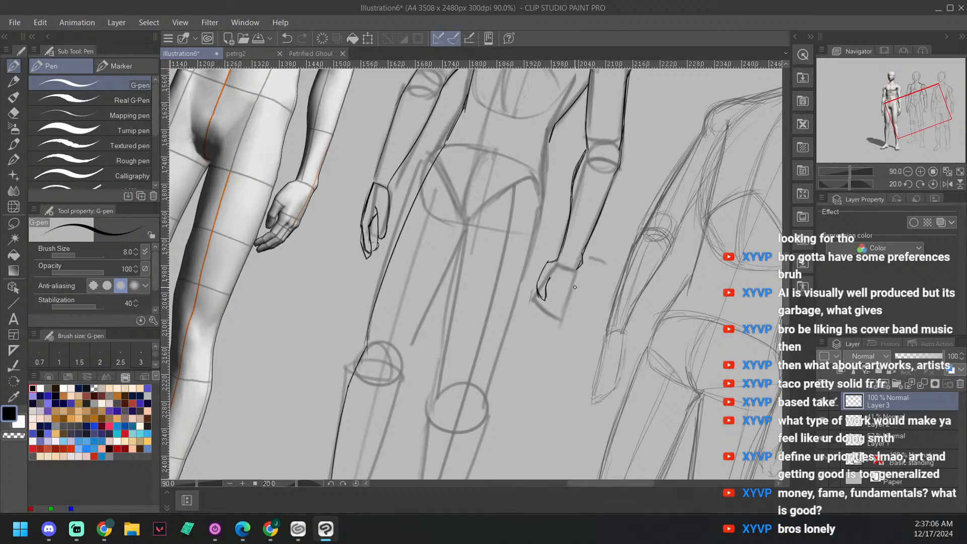
Step: Ink the outer edge and the fingers of the opposite hand down to the fingertips
drag(575, 267, 564, 308)
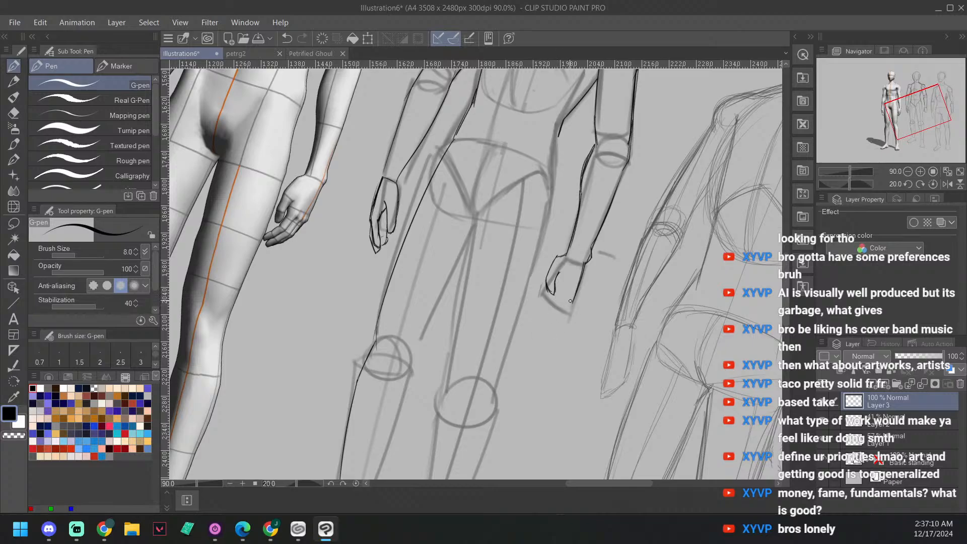
drag(577, 292, 540, 329)
drag(574, 296, 541, 328)
drag(553, 293, 536, 316)
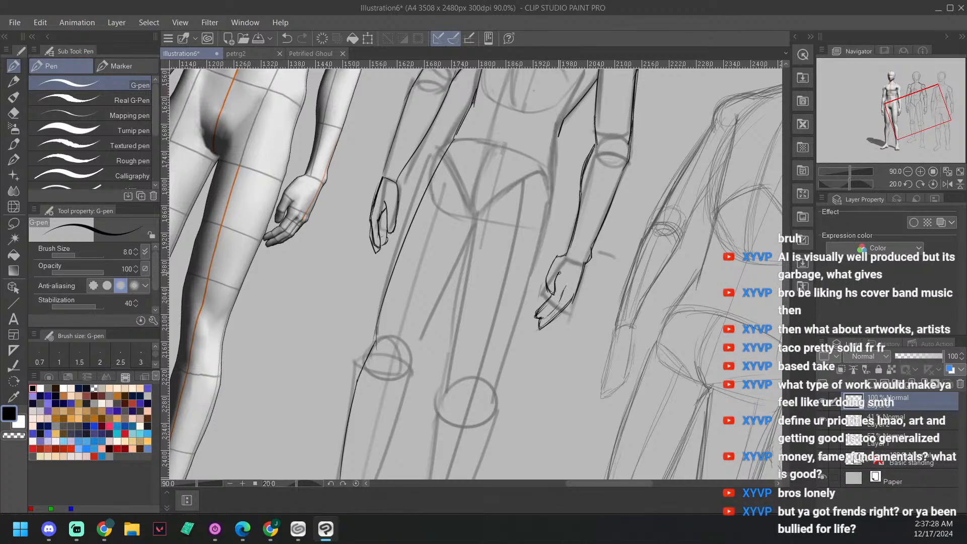
Step: Rotate the canvas back to 5 degrees and ink the opposite torso contour from the waist over the hip to the upper thigh
drag(625, 273, 646, 316)
drag(652, 221, 638, 313)
mouse_move(542, 301)
mouse_down()
mouse_move(606, 296)
mouse_move(590, 234)
mouse_up()
mouse_move(635, 319)
mouse_down()
mouse_move(615, 354)
mouse_move(633, 321)
mouse_move(617, 320)
mouse_up()
key(minus)
key(minus)
key(minus)
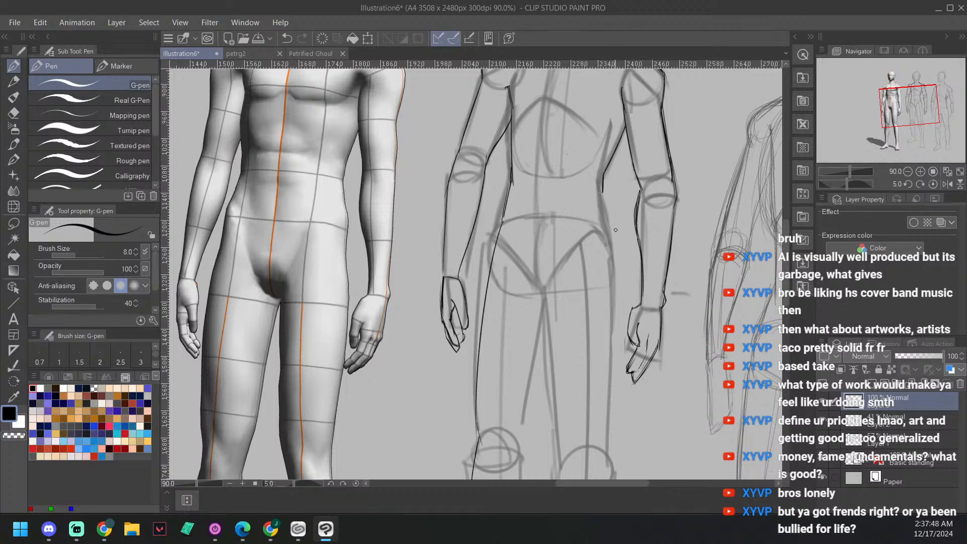
drag(605, 170, 606, 223)
drag(602, 187, 611, 282)
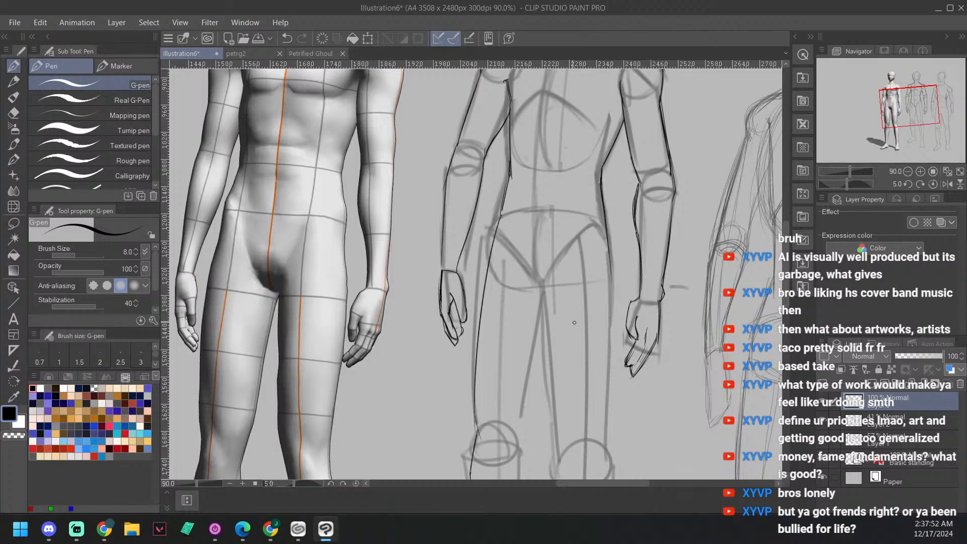
drag(574, 322, 557, 256)
drag(573, 342, 577, 324)
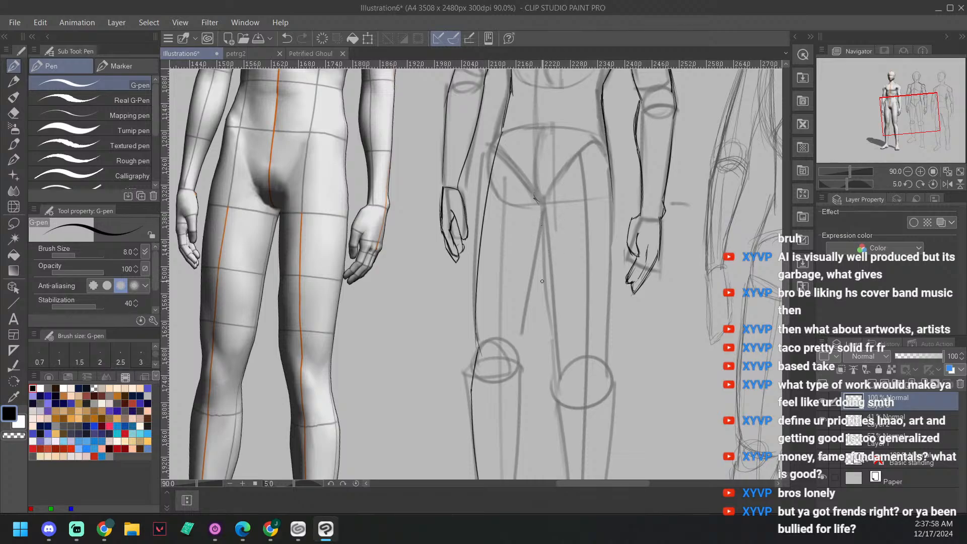
Step: Ink the inner and outer thigh contours of the straight leg from the crotch and hip down to the knee circle
drag(542, 202, 560, 362)
mouse_move(612, 194)
mouse_down()
mouse_move(605, 368)
mouse_move(610, 189)
mouse_up()
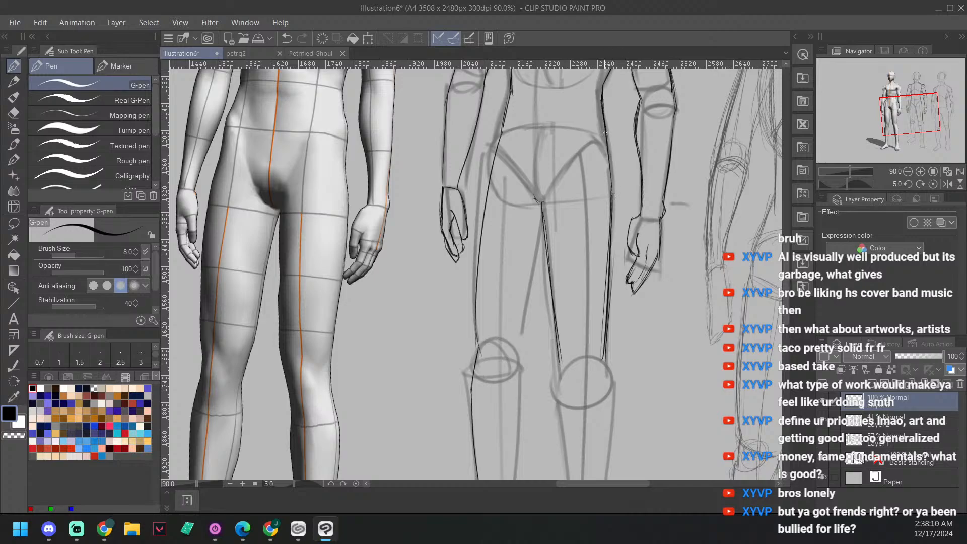
drag(606, 130, 610, 245)
drag(672, 337, 679, 309)
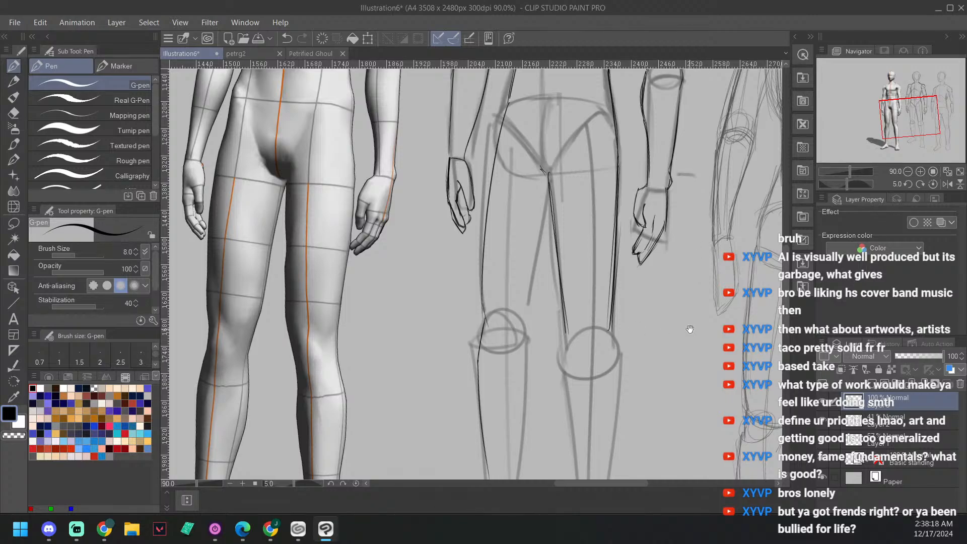
drag(709, 322, 705, 307)
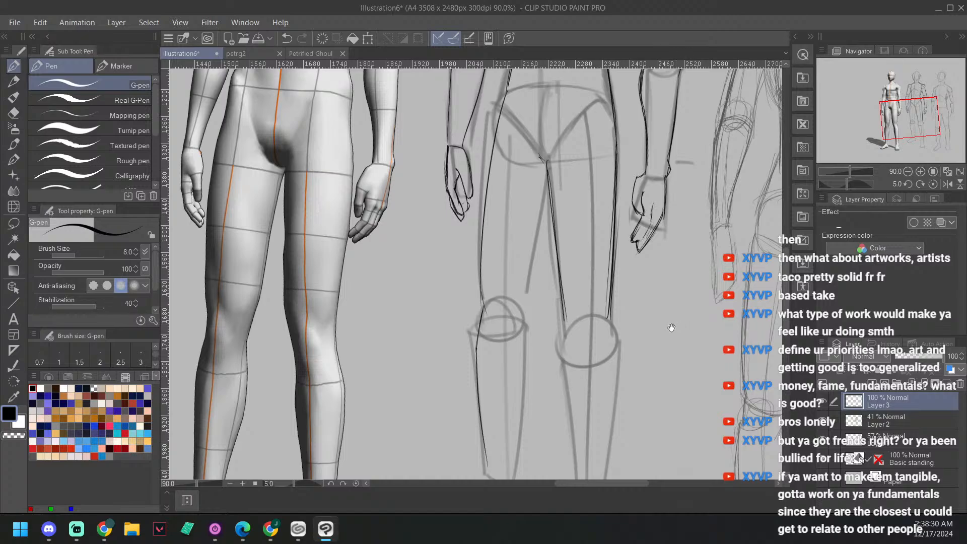
drag(637, 316, 626, 306)
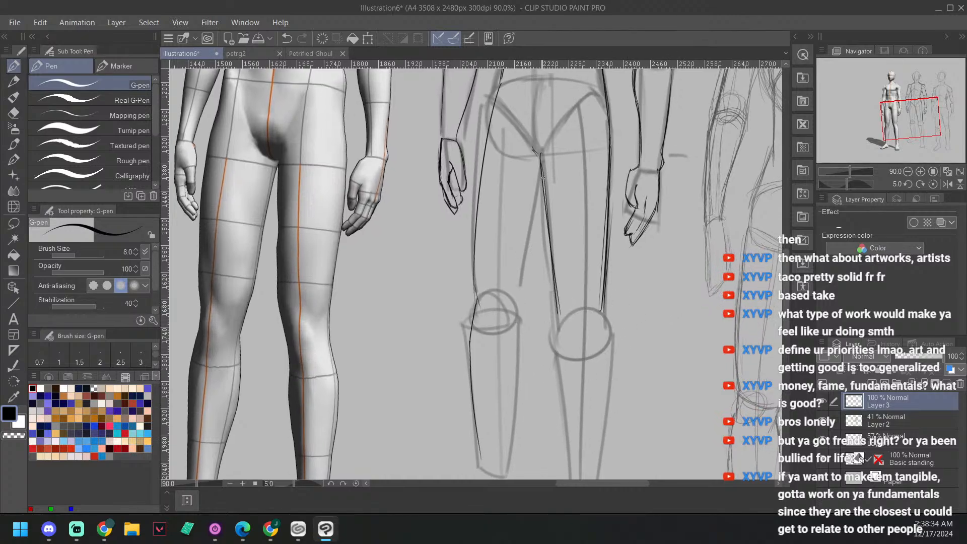
Step: Ink the inner thigh contour of the turned-out leg from the crotch down to the inner knee
drag(542, 176, 516, 298)
drag(542, 175, 511, 301)
drag(604, 276, 622, 207)
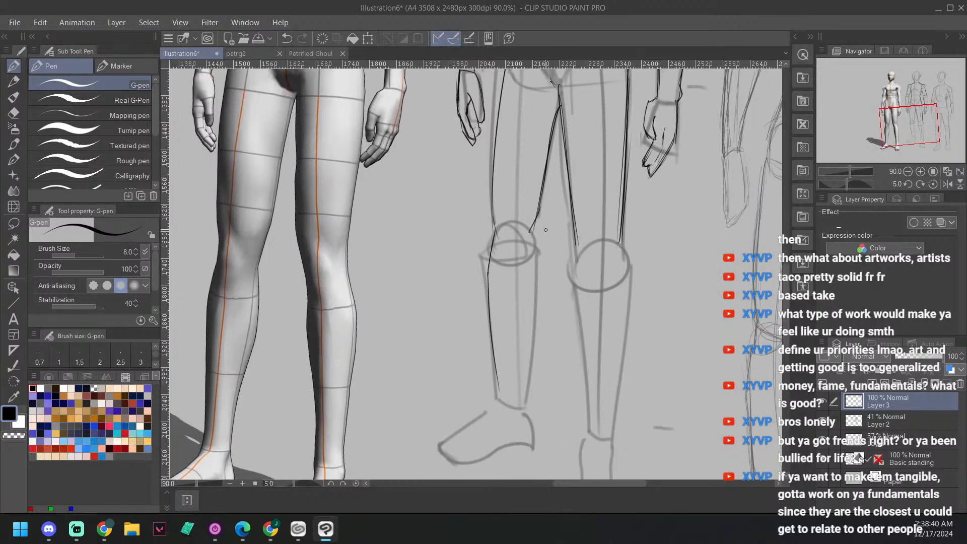
drag(541, 211, 537, 325)
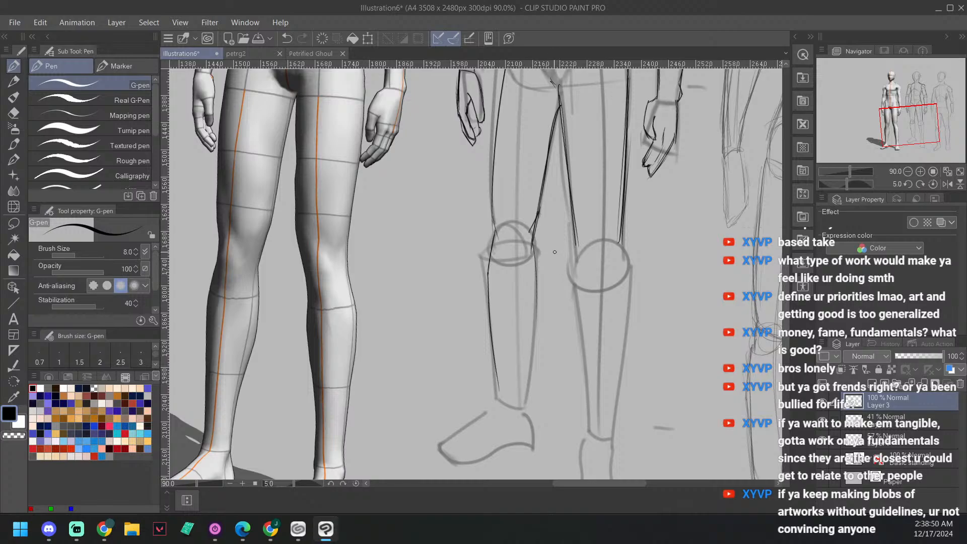
Step: Ink the inner calf contour of the turned-out leg from the knee down to the ankle
drag(532, 243, 537, 317)
drag(520, 390, 537, 293)
drag(534, 256, 521, 392)
Step: Mirror the canvas view to check the inked figure's proportions against the 3D model, and restore the normal orientation
drag(620, 339, 620, 315)
drag(624, 262, 595, 265)
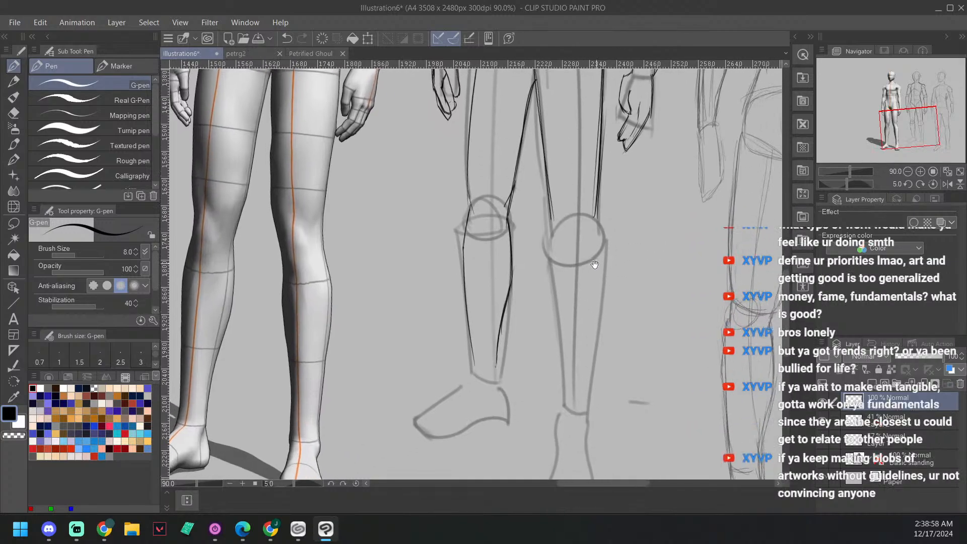
scroll(595, 265, down, 3)
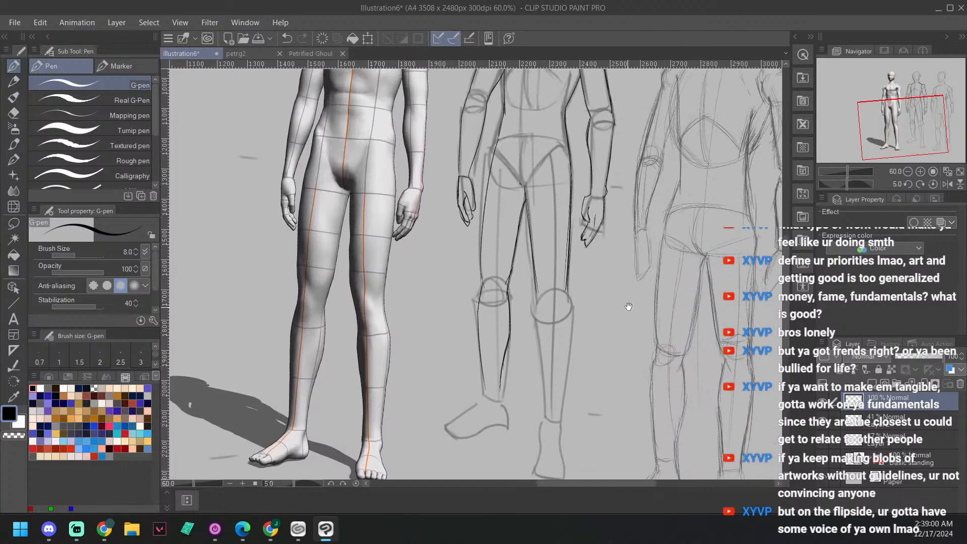
click(948, 184)
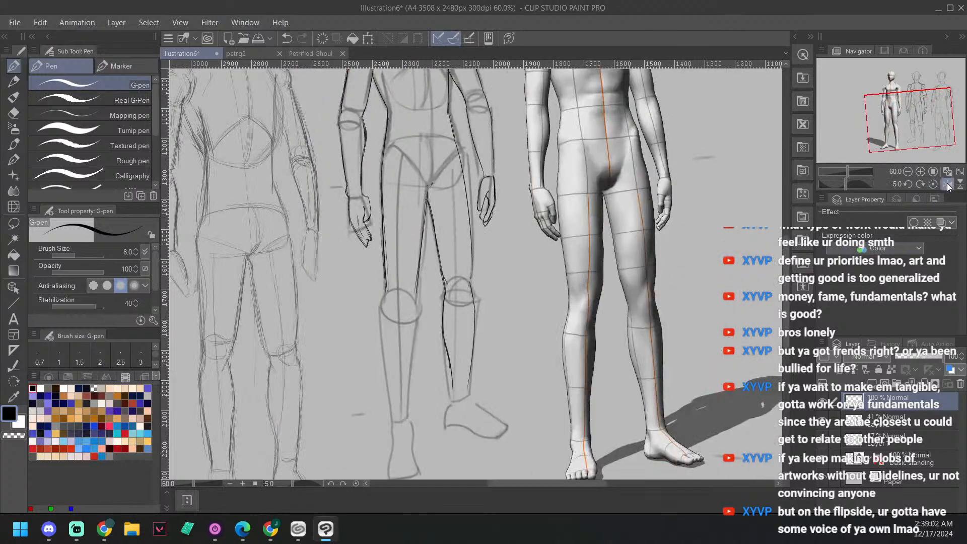
drag(621, 253, 640, 372)
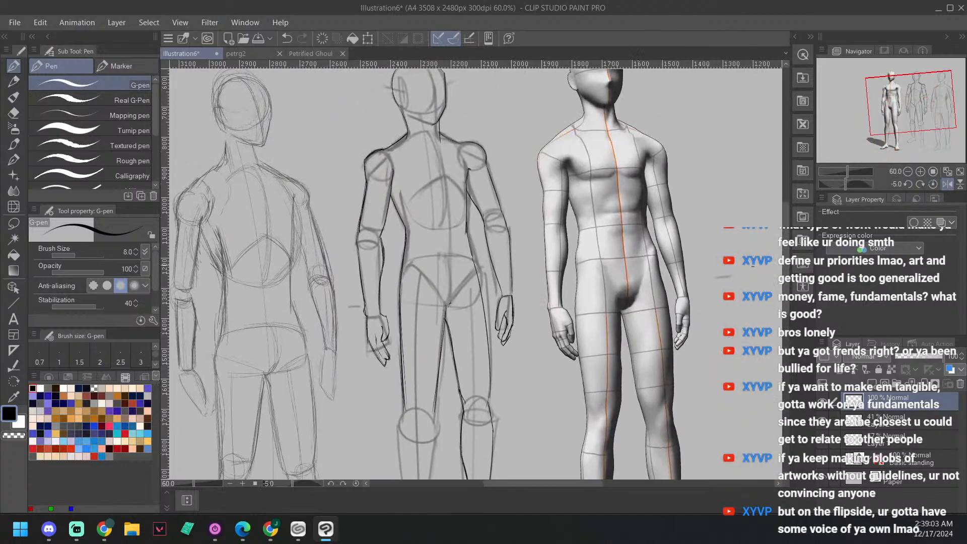
click(947, 183)
click(946, 183)
click(946, 184)
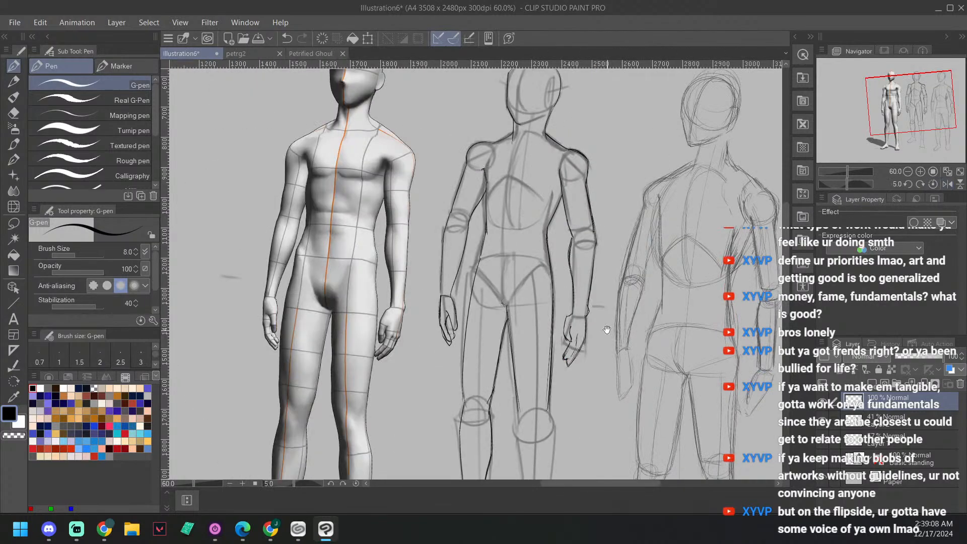
drag(607, 330, 626, 159)
Step: Ink the side-facing foot of the turned-out leg, covering instep, toes, sole and heel, and redo the sole stroke
scroll(613, 266, up, 5)
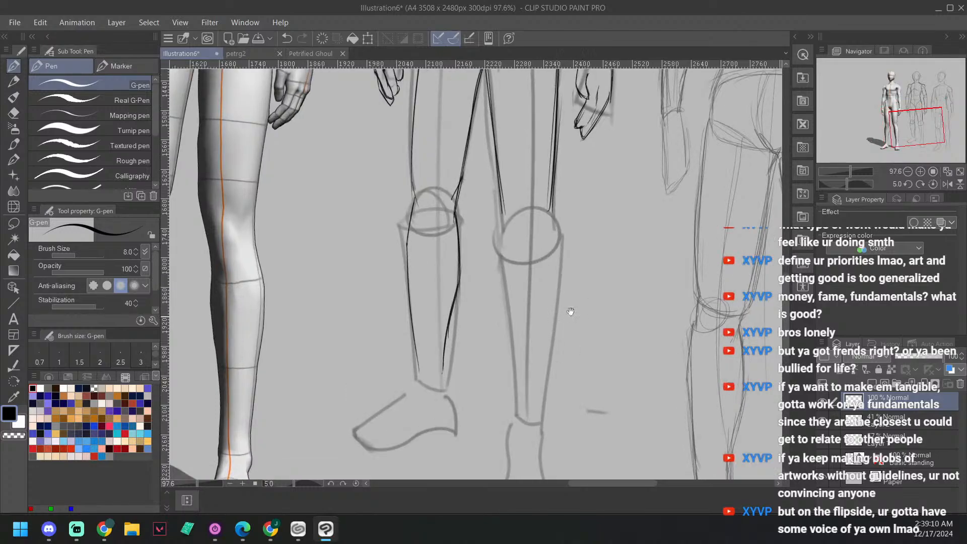
scroll(594, 272, up, 1)
drag(571, 311, 734, 217)
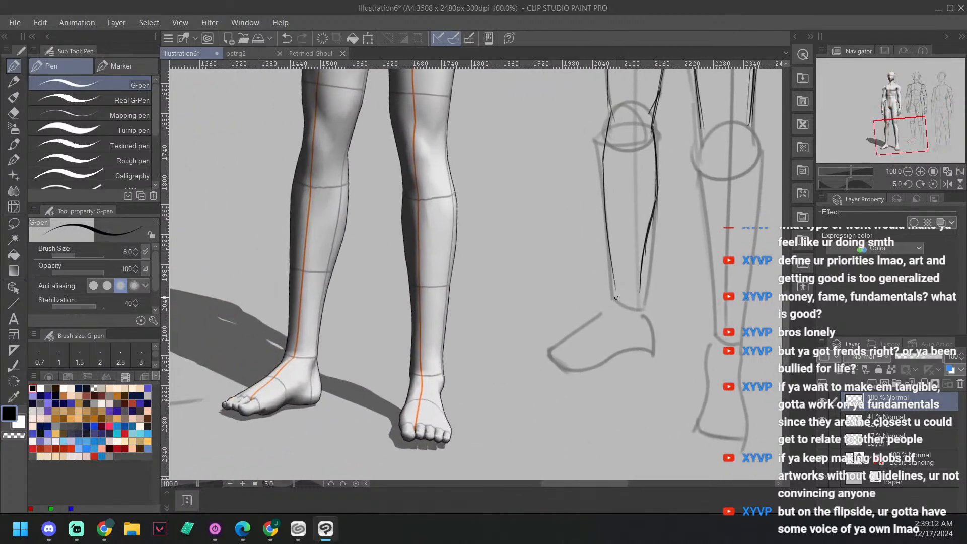
mouse_move(551, 348)
mouse_down()
mouse_move(616, 289)
mouse_move(570, 365)
mouse_move(560, 364)
mouse_move(579, 370)
mouse_move(651, 347)
mouse_up()
key(ctrl+z)
key(ctrl+z)
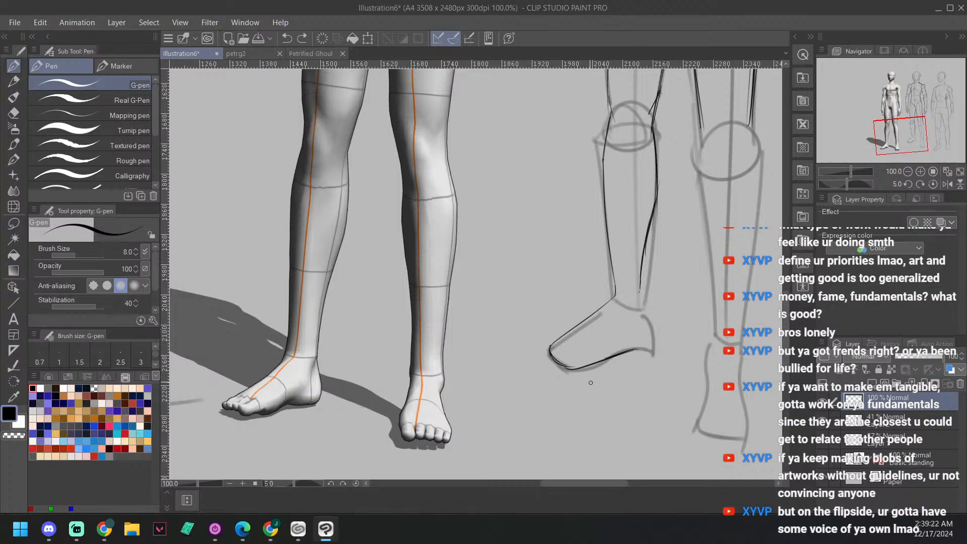
key(ctrl+z)
drag(567, 367, 659, 347)
drag(641, 304, 654, 345)
drag(643, 308, 652, 347)
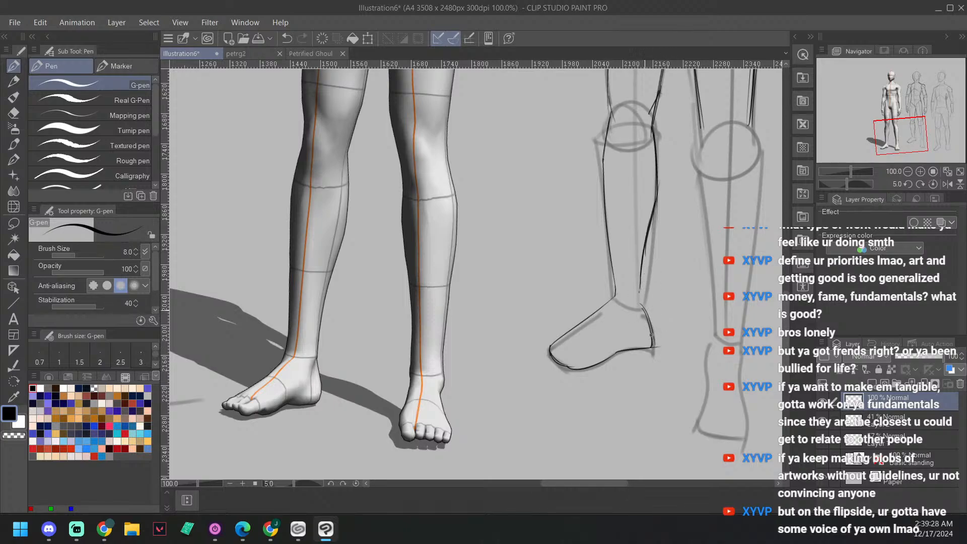
Step: Ink the straight leg's inner contour from the knee circle down to the ankle
mouse_move(699, 247)
mouse_down()
mouse_move(636, 295)
mouse_move(599, 346)
mouse_up()
mouse_move(658, 288)
mouse_down()
mouse_move(639, 222)
mouse_move(665, 184)
mouse_up()
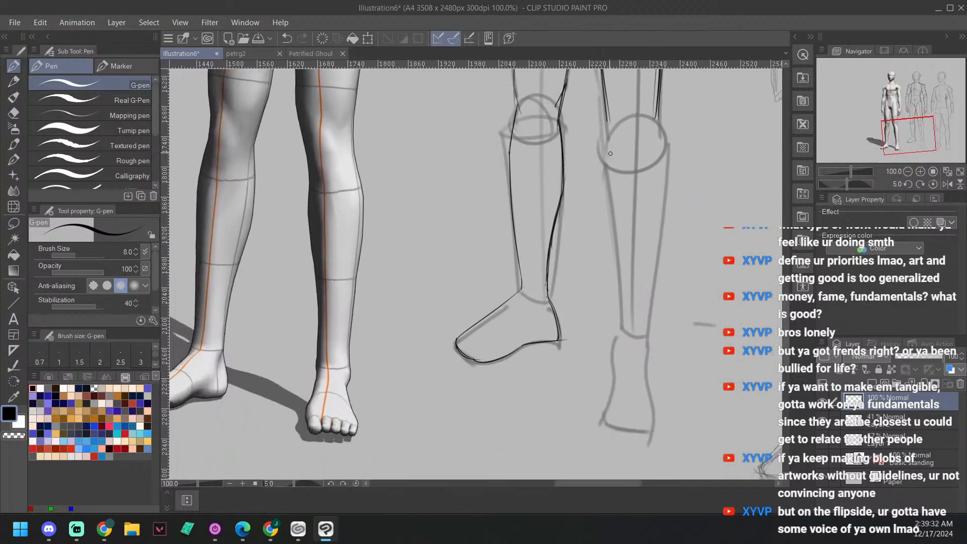
drag(607, 105, 622, 320)
drag(610, 144, 623, 343)
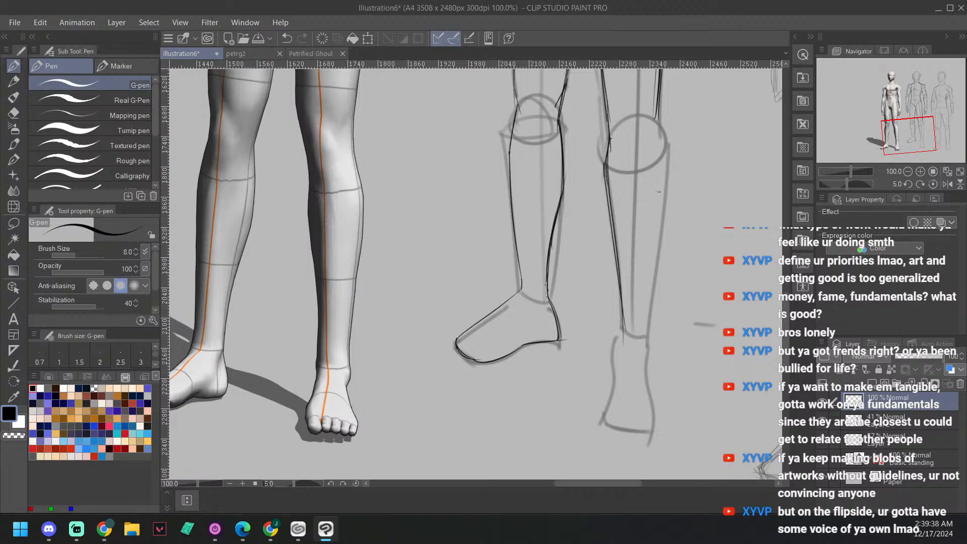
Step: Ink the straight leg's outer contour around the knee and along the calf to the ankle
drag(658, 113, 662, 146)
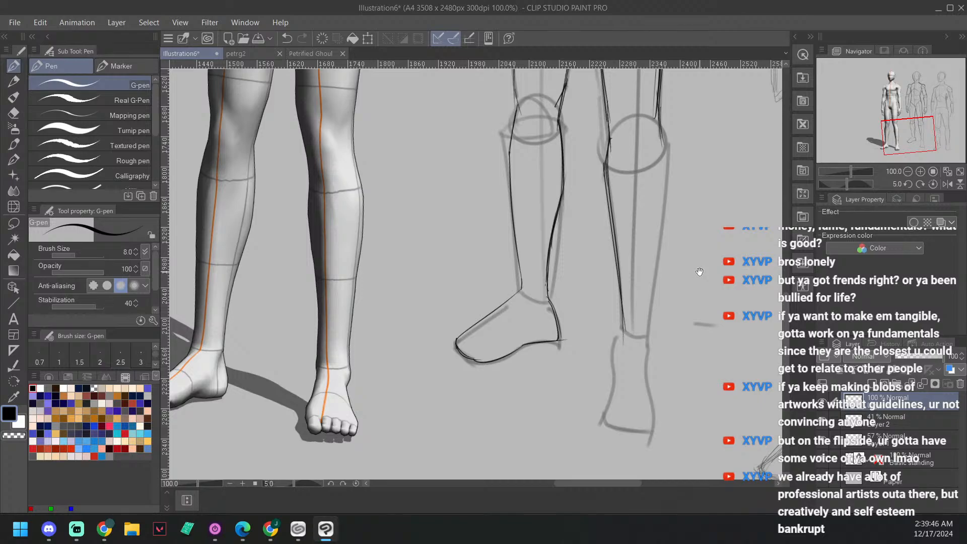
drag(706, 261, 690, 243)
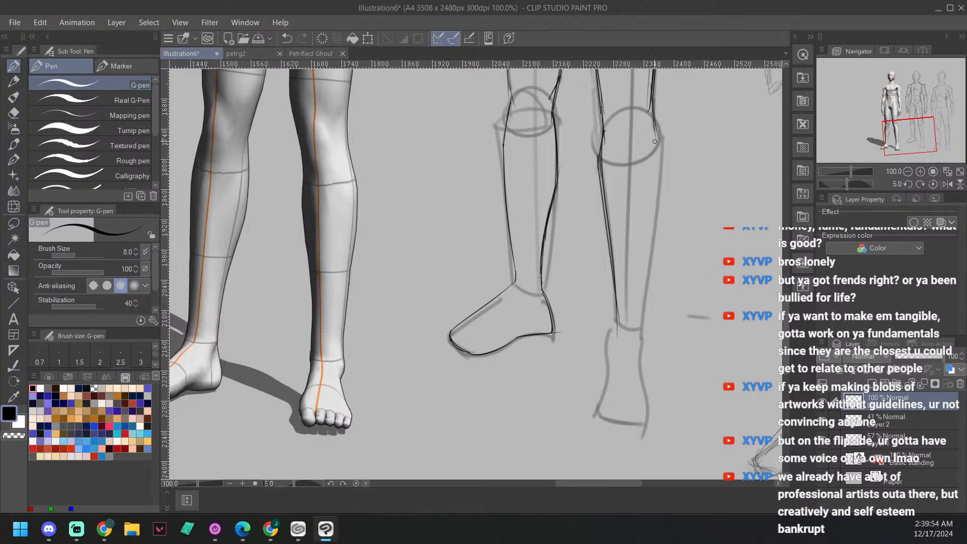
drag(654, 141, 656, 135)
mouse_move(656, 89)
mouse_down()
mouse_move(662, 153)
mouse_move(650, 270)
mouse_up()
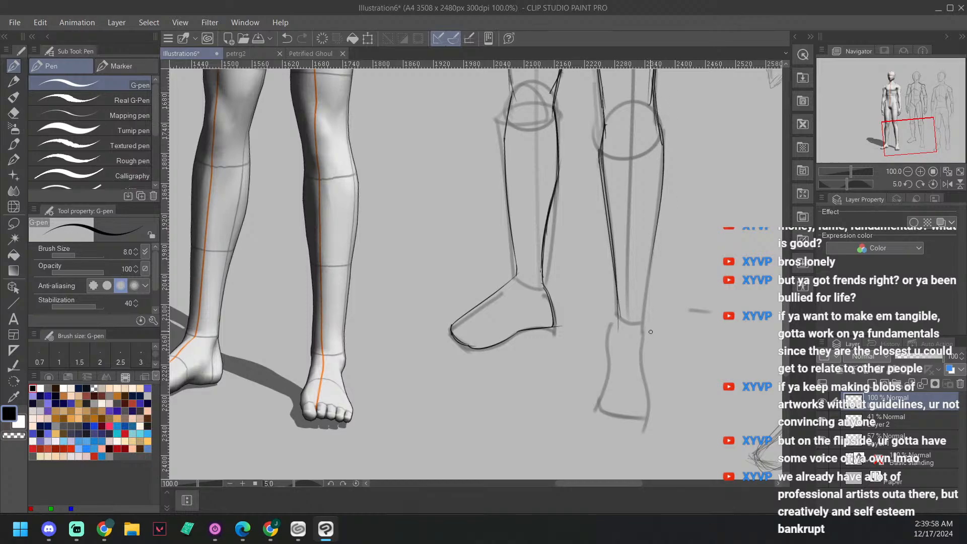
drag(645, 311, 664, 142)
mouse_move(657, 107)
mouse_down()
mouse_move(643, 316)
mouse_move(682, 274)
mouse_up()
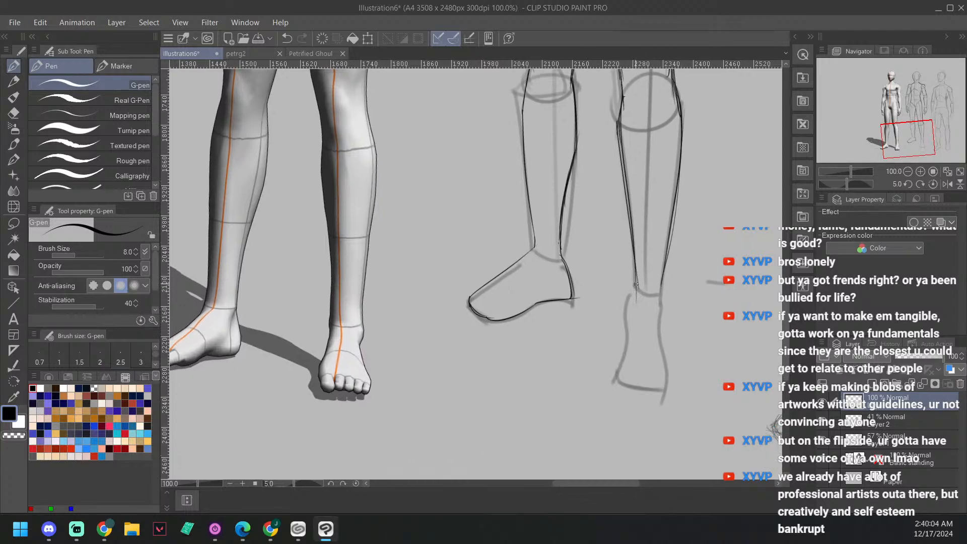
drag(637, 282, 629, 363)
drag(633, 328, 628, 362)
drag(631, 298, 631, 320)
drag(635, 275, 629, 366)
key(ctrl+z)
key(ctrl+z)
key(ctrl+z)
key(ctrl+z)
key(ctrl+z)
key(ctrl+z)
key(ctrl+z)
key(ctrl+z)
key(ctrl+z)
Step: Ink the front-facing foot of the straight leg, shaping both sides and the toe edge slightly above the sketched block
drag(635, 280, 632, 349)
mouse_move(667, 271)
mouse_down()
mouse_move(678, 361)
mouse_move(632, 359)
mouse_move(674, 358)
mouse_up()
drag(675, 255, 650, 300)
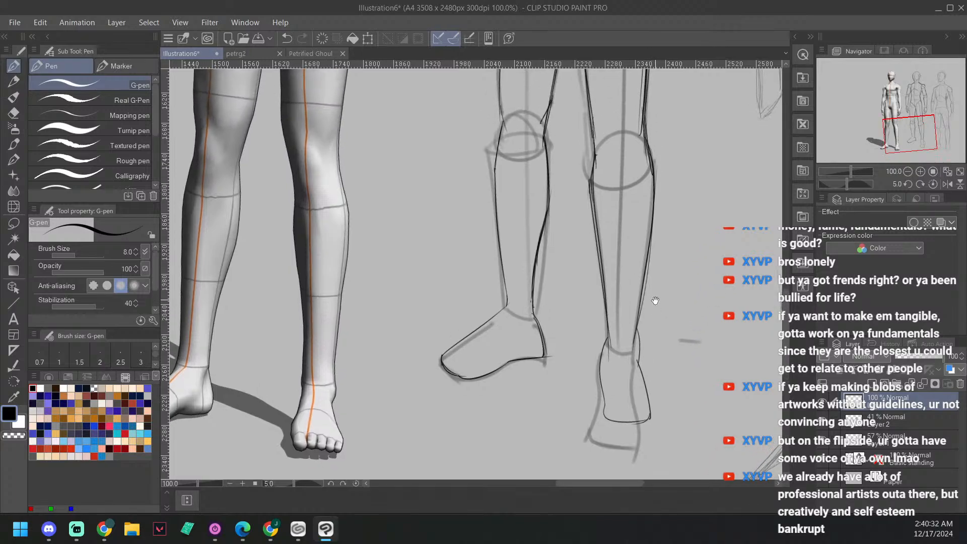
Step: Add a new layer and ink pointed elf ears on both sides of the head
drag(678, 143, 642, 355)
scroll(693, 295, down, 5)
click(872, 384)
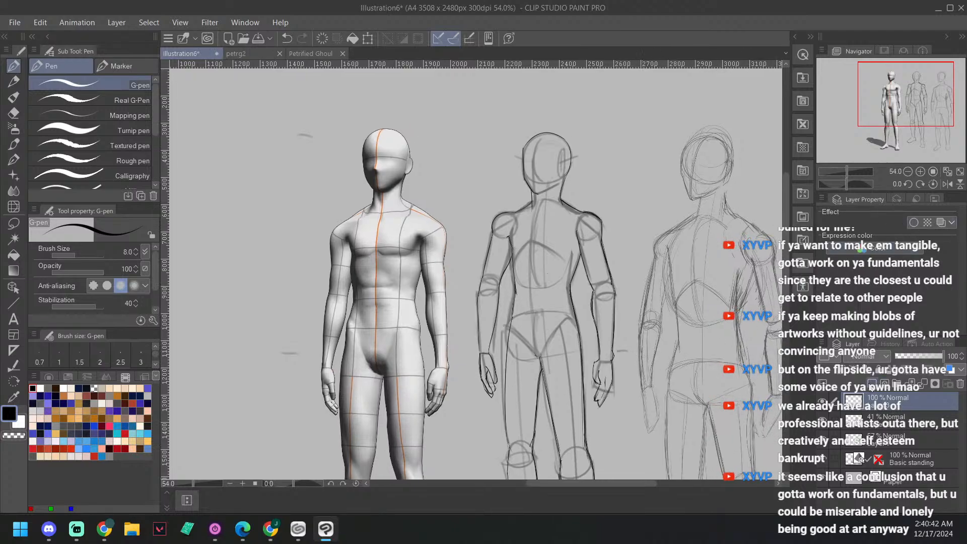
drag(664, 339, 662, 342)
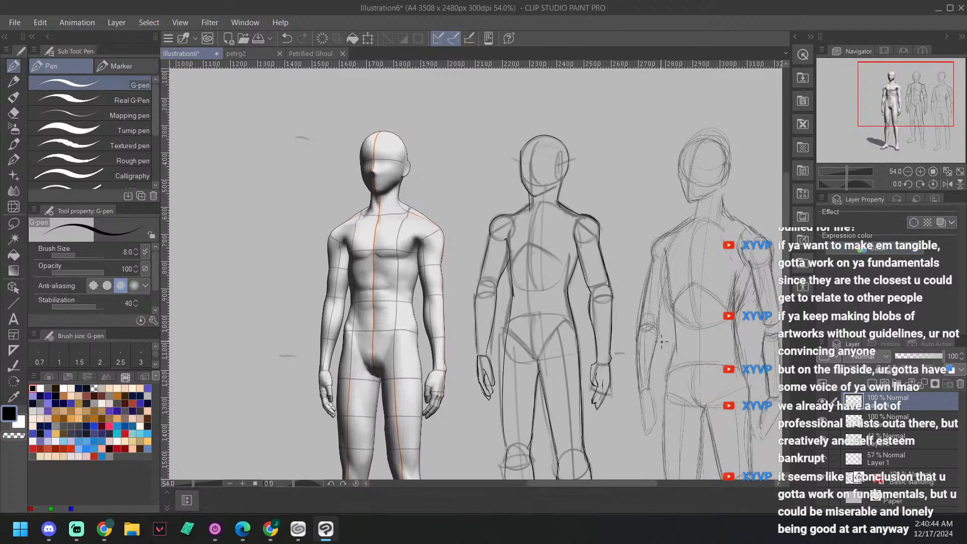
scroll(606, 265, up, 4)
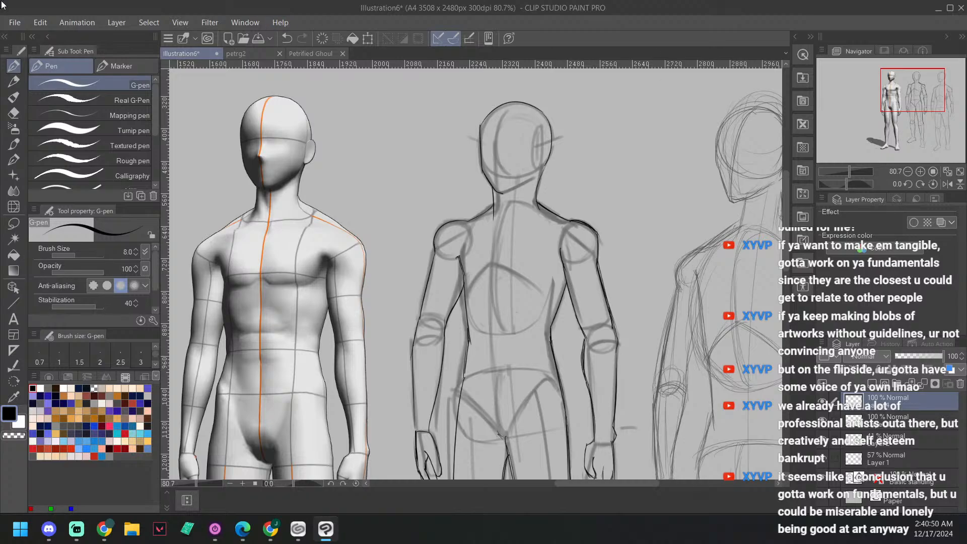
key(alt+Tab)
drag(533, 149, 563, 135)
drag(468, 137, 477, 142)
drag(539, 163, 549, 154)
drag(467, 140, 479, 155)
drag(653, 303, 648, 284)
Step: Add another layer, set the canvas rotation to 0 degrees, and draw the first collar edge below the neck
key(minus)
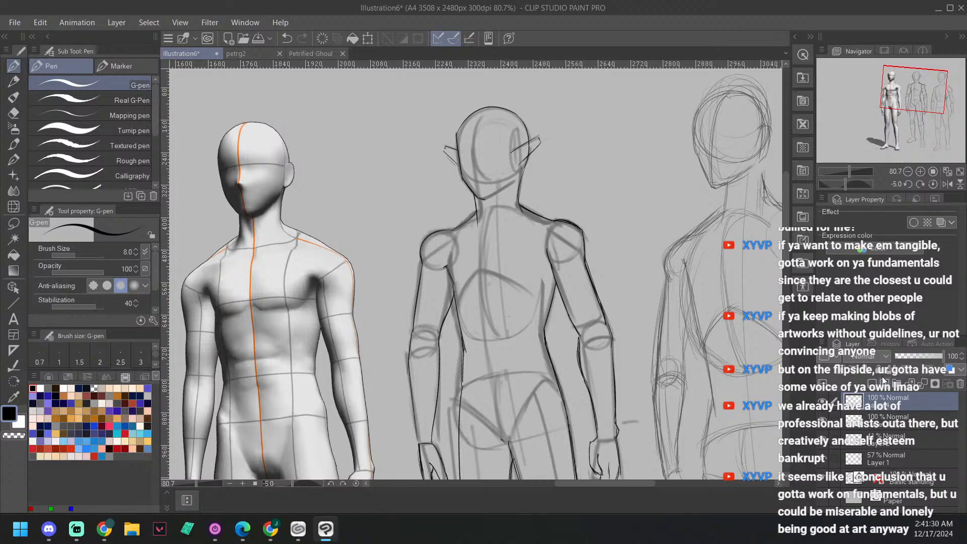
click(874, 384)
drag(642, 282, 595, 292)
key(asciicircum)
key(asciicircum)
key(minus)
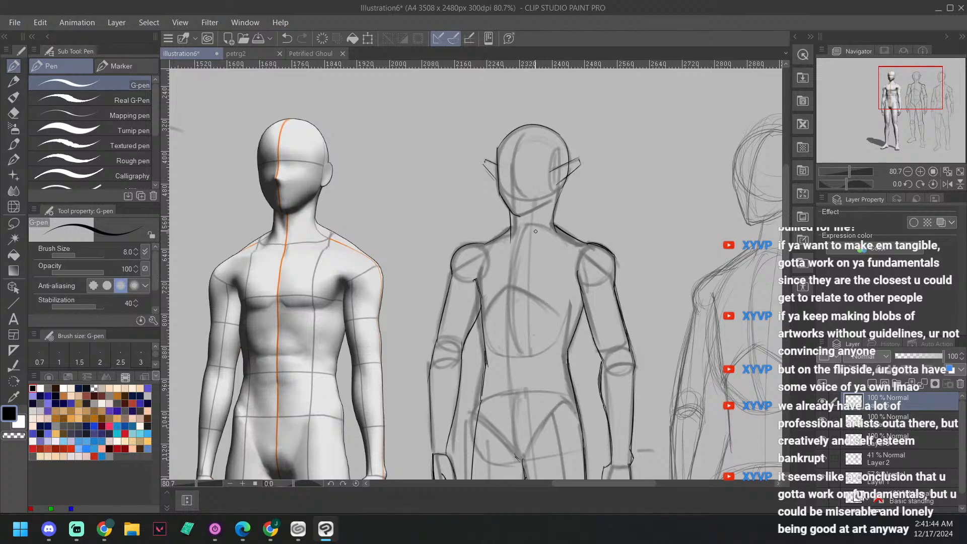
drag(535, 231, 530, 252)
scroll(595, 258, down, 1)
drag(530, 235, 516, 247)
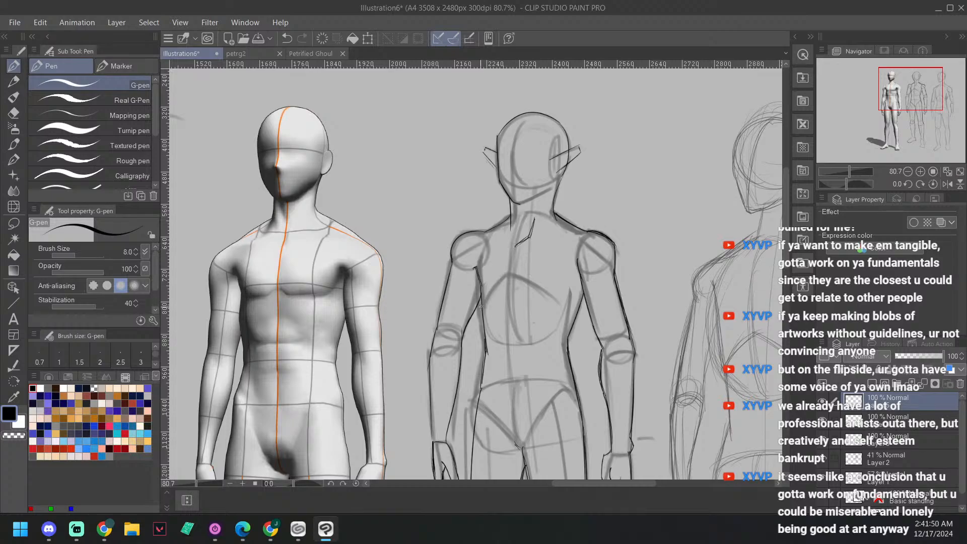
Step: Draw the opposite pointed collar flap from the throat up to the side of the neck
scroll(595, 322, down, 3)
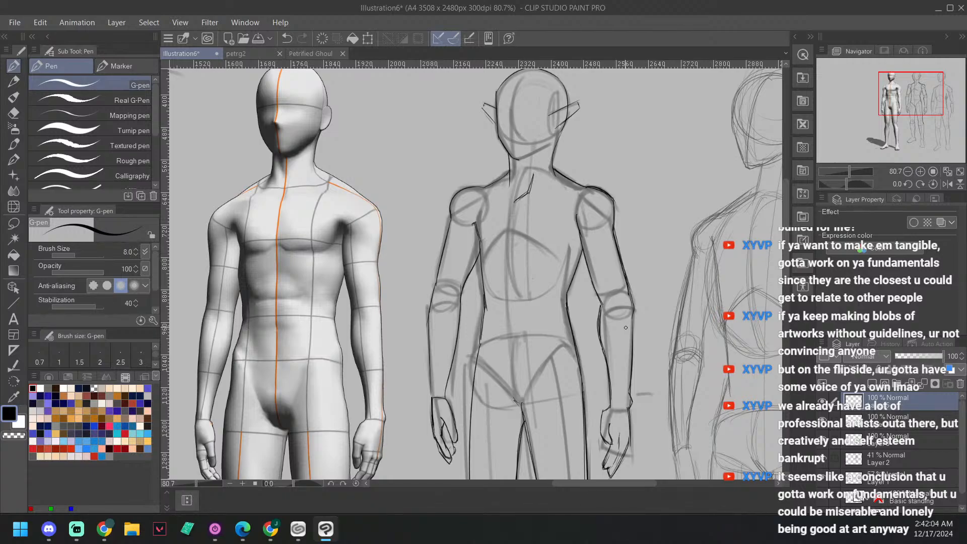
drag(603, 261, 600, 255)
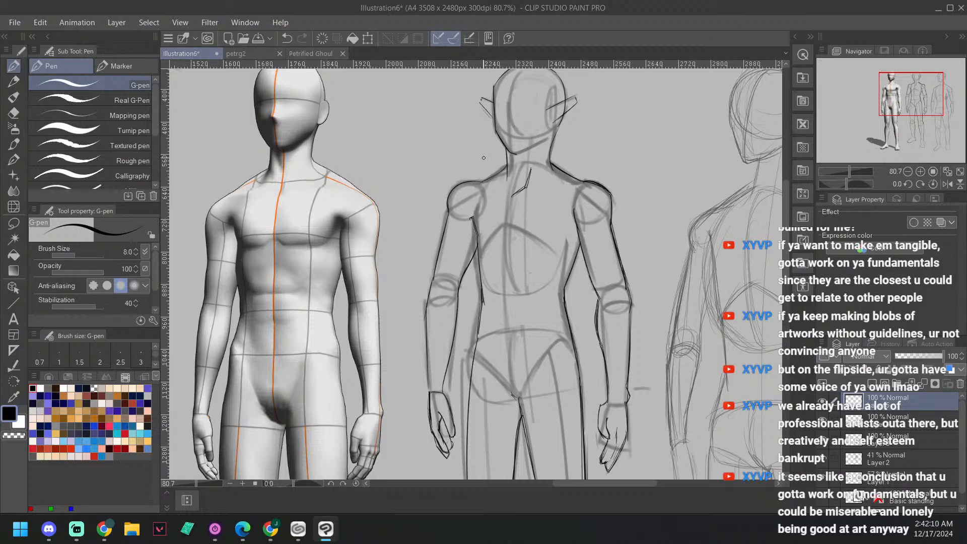
drag(532, 168, 539, 184)
mouse_move(532, 168)
mouse_down()
mouse_move(551, 154)
mouse_move(534, 167)
mouse_move(555, 161)
mouse_move(548, 181)
mouse_up()
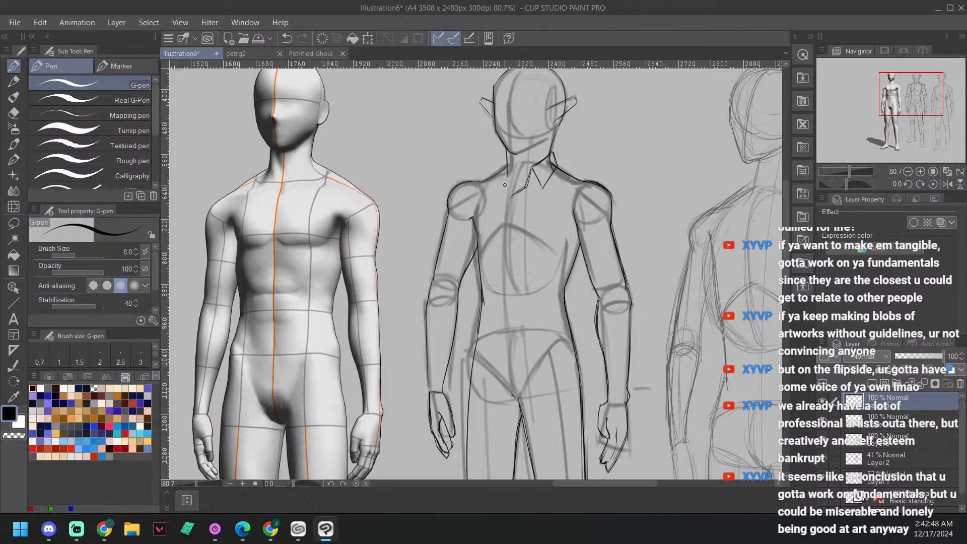
Step: Draw the shirt collar flap on the middle figure's right side and the front opening line running down the chest
mouse_move(502, 177)
mouse_down()
mouse_move(515, 197)
mouse_move(527, 186)
mouse_up()
drag(504, 177, 505, 172)
drag(514, 196, 503, 288)
drag(513, 195, 503, 294)
drag(512, 196, 501, 319)
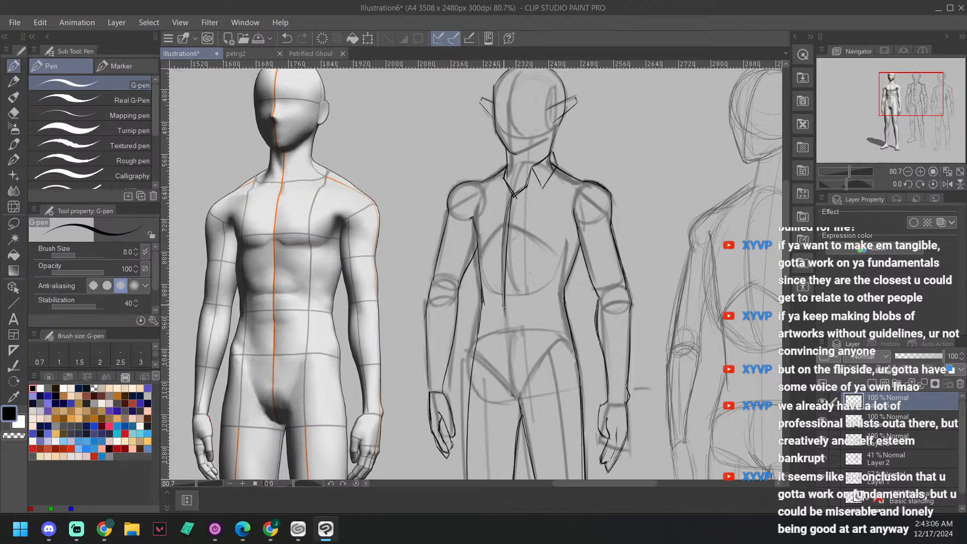
Step: Outline the shirt's shoulder and the inner and outer edges of the upper sleeve on the middle figure's left arm
drag(558, 168, 582, 179)
drag(649, 175, 640, 189)
mouse_move(548, 179)
mouse_down()
mouse_move(587, 199)
mouse_move(604, 251)
mouse_up()
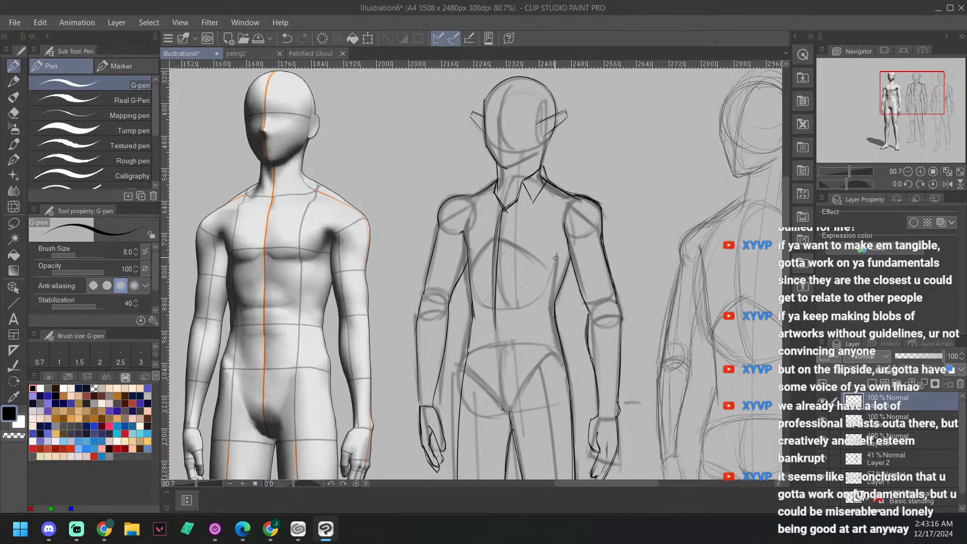
drag(564, 233, 588, 309)
drag(602, 213, 621, 310)
drag(711, 302, 703, 250)
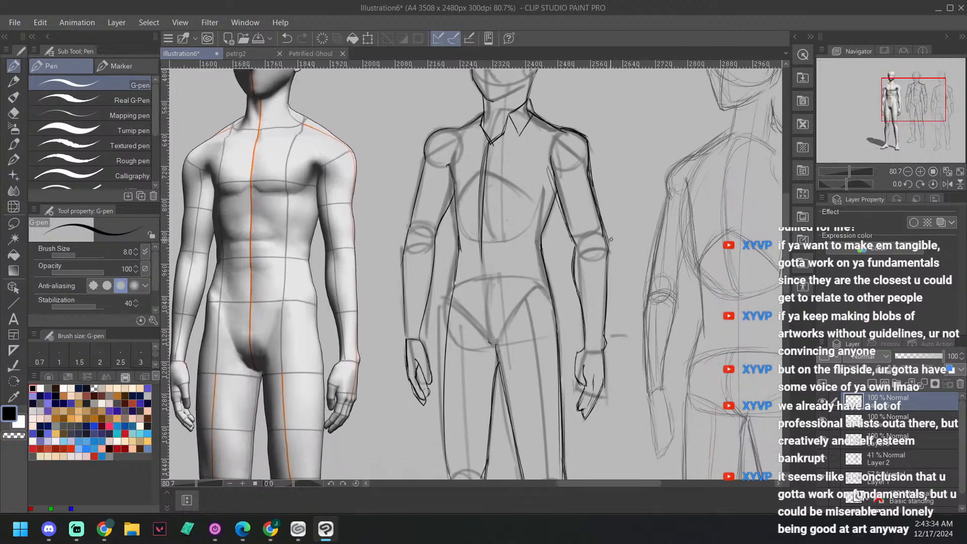
Step: Outline both edges of the forearm sleeve on the middle figure's left arm, from the elbow to the wrist
drag(611, 237, 603, 345)
drag(577, 244, 585, 331)
drag(583, 211, 586, 252)
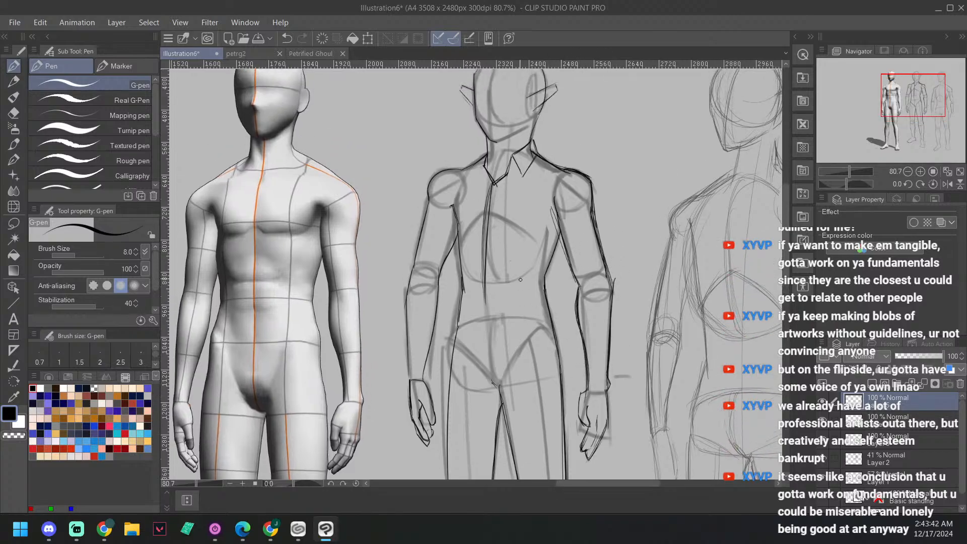
Step: Retrace the inner and outer upper-sleeve edges on the middle figure's left arm with additional pen strokes
drag(551, 203, 576, 289)
drag(592, 195, 613, 277)
drag(592, 186, 612, 279)
drag(606, 348, 621, 326)
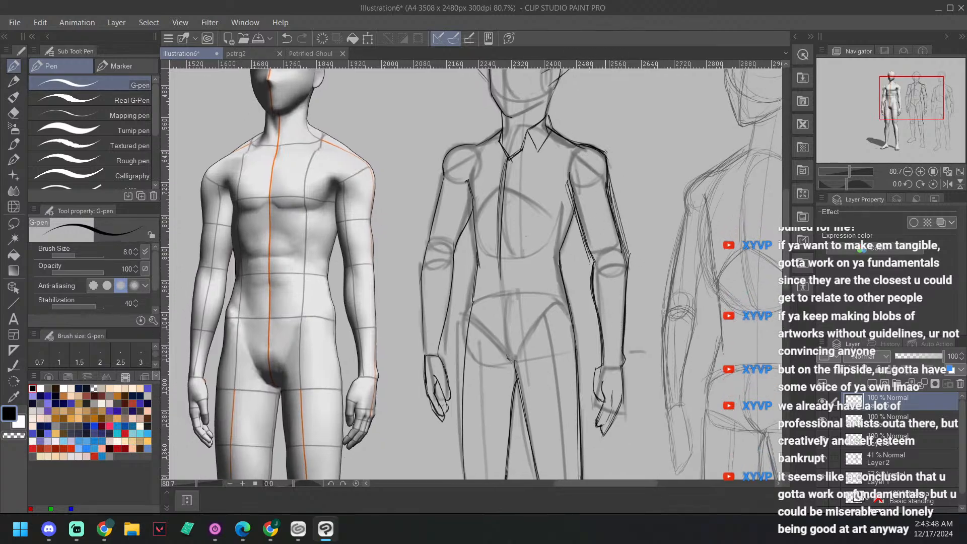
drag(576, 210, 562, 253)
Step: Lower the opacity of Layer 3 to 25% and reselect the topmost layer for drawing the shirt
click(898, 424)
drag(938, 355, 908, 355)
click(907, 438)
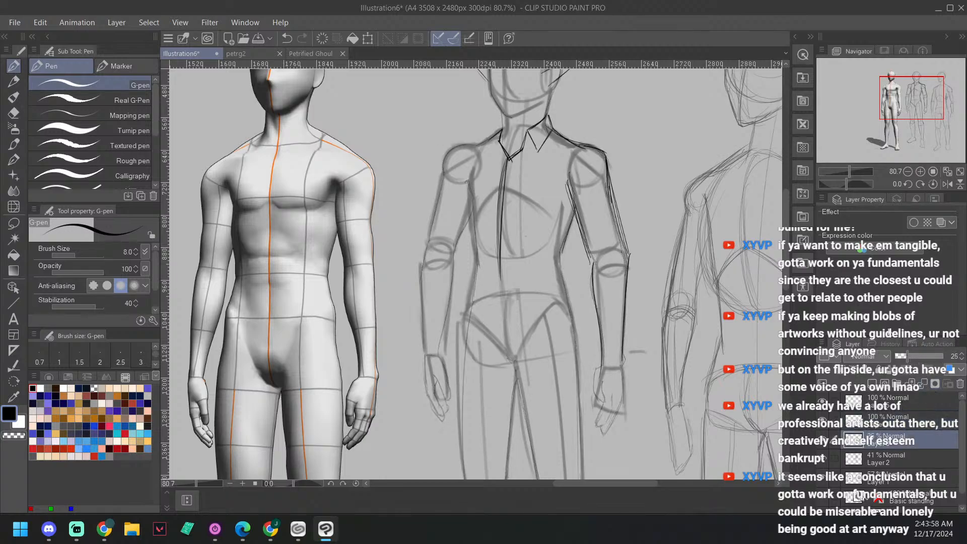
scroll(652, 202, up, 1)
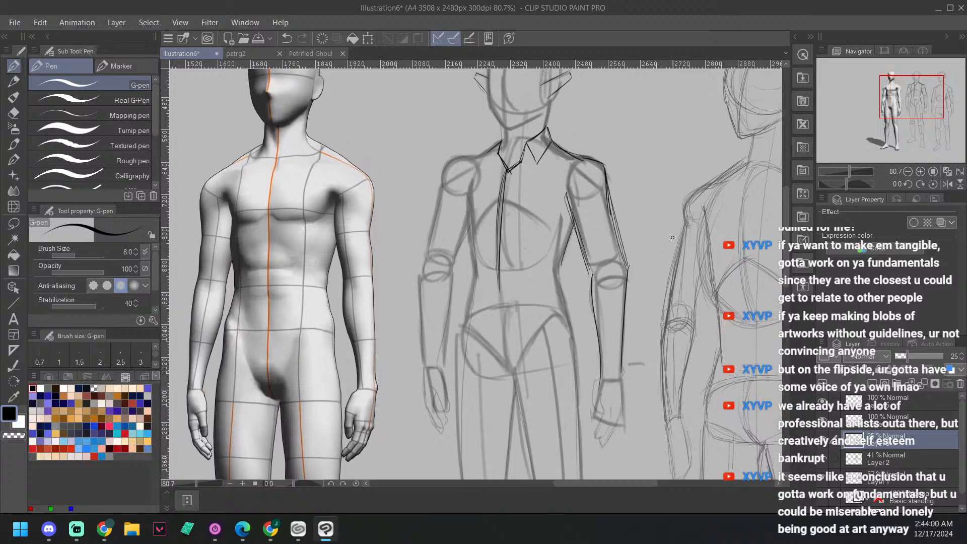
click(905, 398)
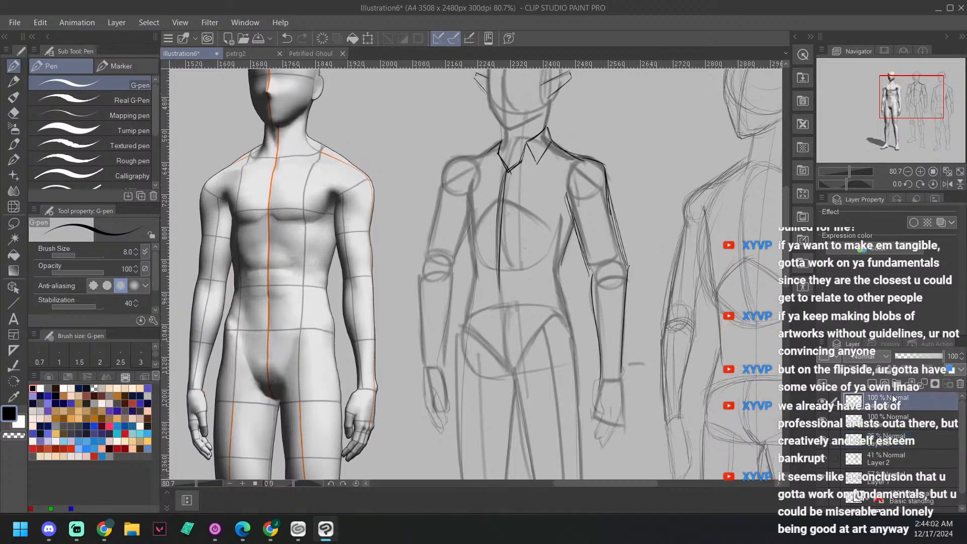
Step: Outline the shirt's shoulder and the outer edge of the upper sleeve on the middle figure's right arm
drag(635, 217, 654, 194)
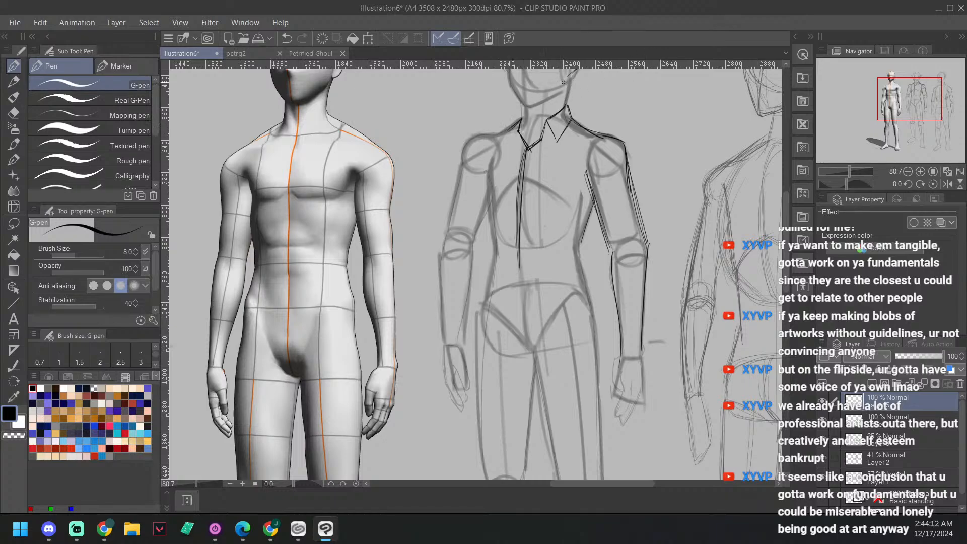
mouse_move(513, 127)
mouse_down()
mouse_move(460, 165)
mouse_move(469, 143)
mouse_move(514, 122)
mouse_move(474, 136)
mouse_move(460, 162)
mouse_up()
drag(486, 226, 474, 203)
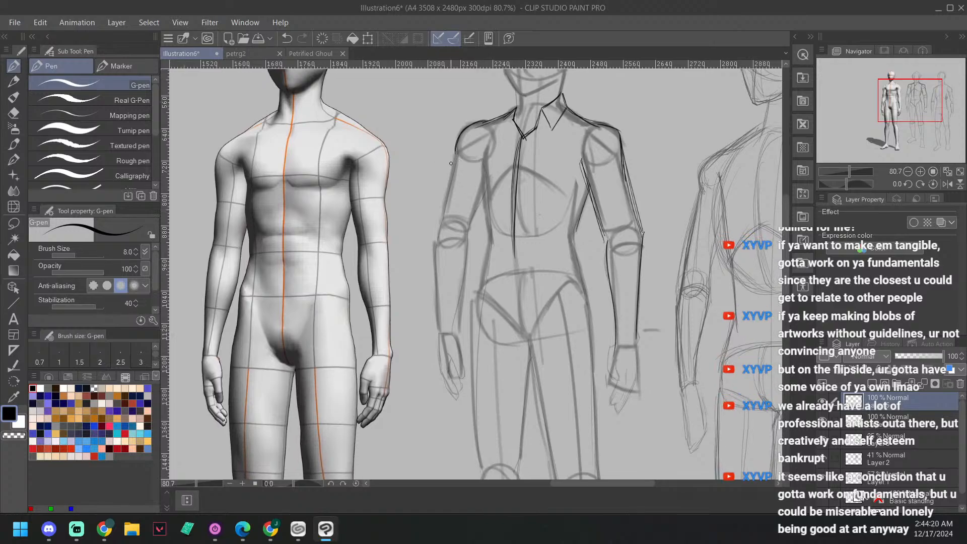
drag(458, 151, 443, 221)
Step: Draw the side edge of the shirt on the middle figure's right, from the armpit past the waist to the hip
drag(482, 160, 497, 236)
drag(482, 160, 495, 235)
drag(548, 194, 539, 160)
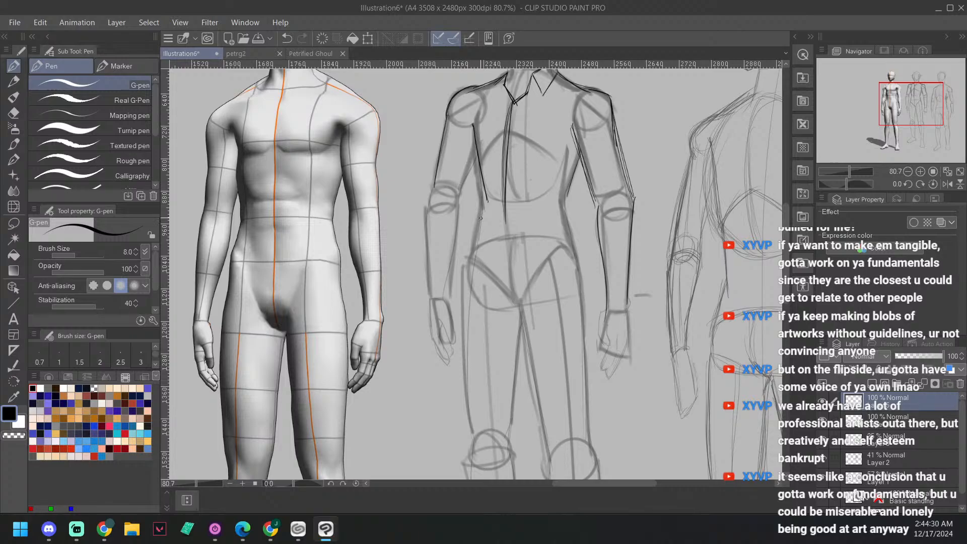
drag(486, 195, 476, 257)
drag(484, 188, 476, 262)
mouse_move(581, 228)
mouse_down()
mouse_move(582, 217)
mouse_move(651, 264)
mouse_up()
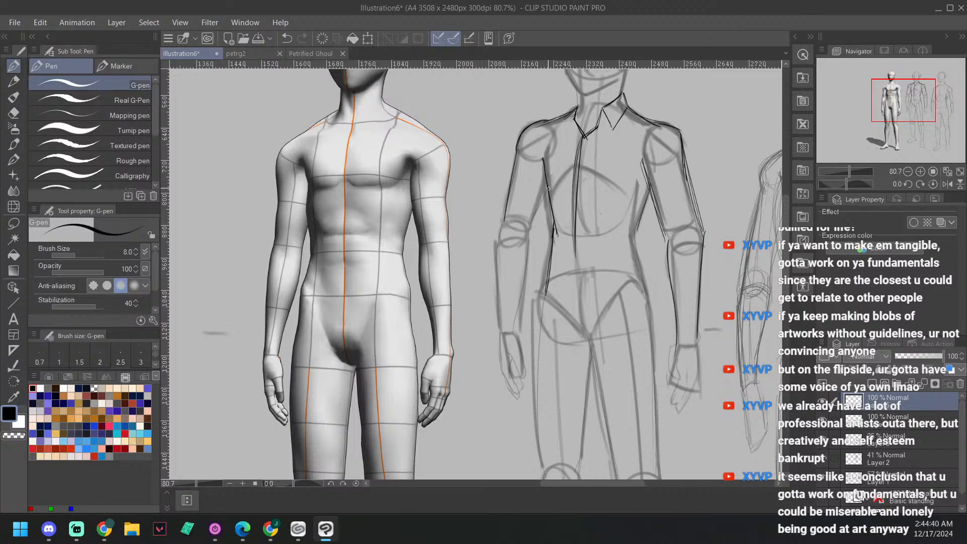
Step: Outline the sleeve down to the wrist on the middle figure's right arm, undoing and redrawing the unsatisfactory strokes
drag(549, 188, 493, 329)
key(ctrl+z)
mouse_move(502, 229)
mouse_down()
mouse_move(499, 333)
mouse_move(509, 193)
mouse_up()
key(ctrl+z)
key(ctrl+z)
key(ctrl+z)
mouse_move(500, 332)
mouse_down()
mouse_move(500, 227)
mouse_move(515, 177)
mouse_up()
mouse_move(529, 229)
mouse_down()
mouse_move(517, 336)
mouse_move(529, 228)
mouse_up()
key(ctrl+z)
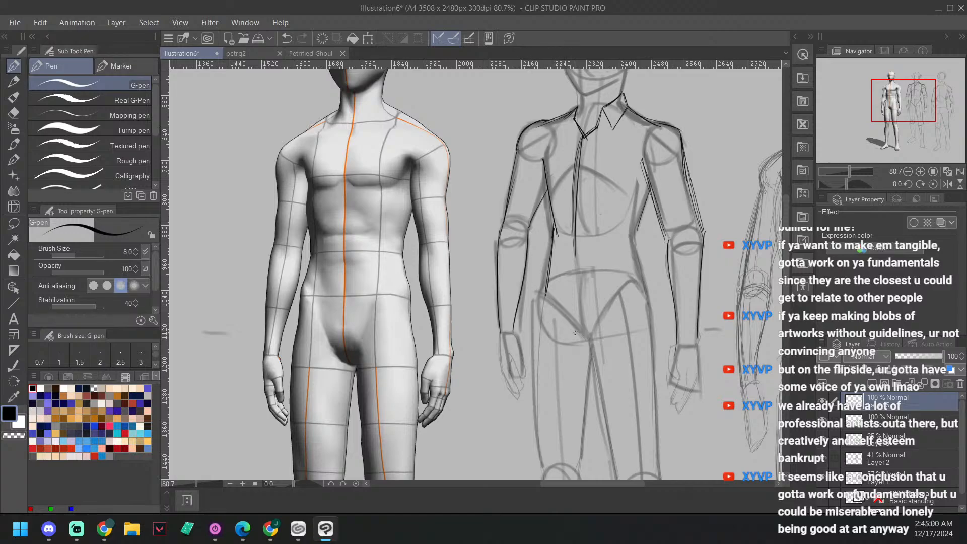
Step: Draw shirt cuffs around both wrists of the middle figure
drag(687, 345, 688, 328)
key(^)
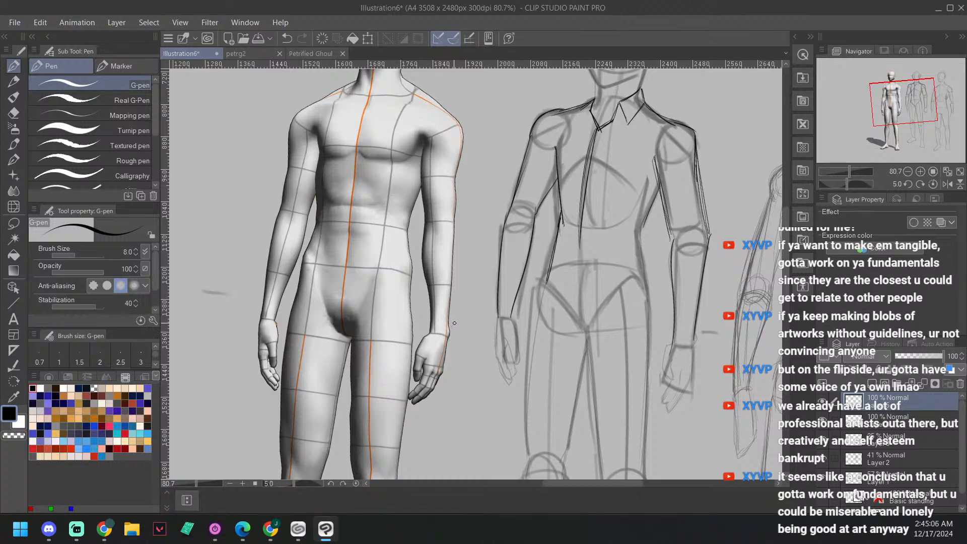
drag(574, 340, 568, 348)
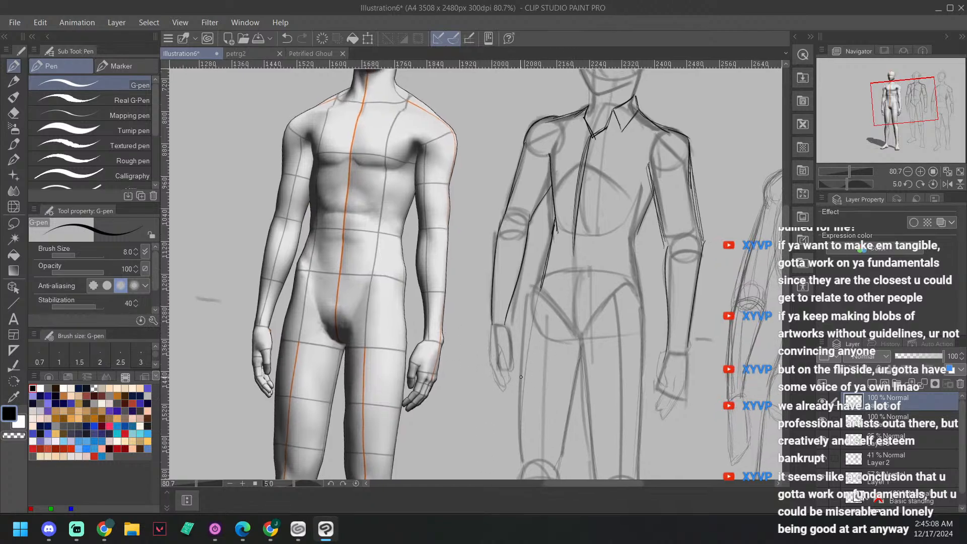
drag(665, 272, 661, 265)
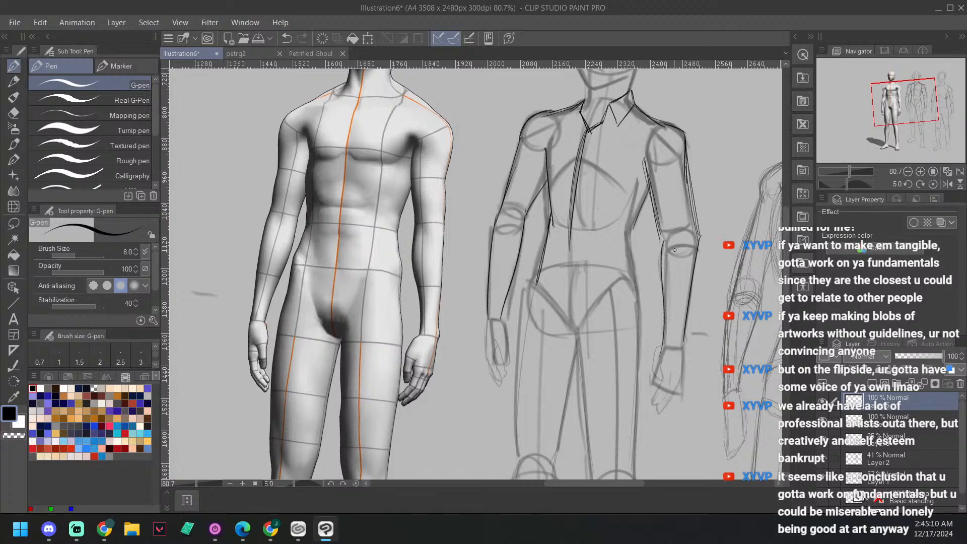
mouse_move(485, 317)
mouse_down()
mouse_move(504, 319)
mouse_move(485, 316)
mouse_move(507, 303)
mouse_move(503, 319)
mouse_move(504, 303)
mouse_up()
drag(684, 273, 580, 289)
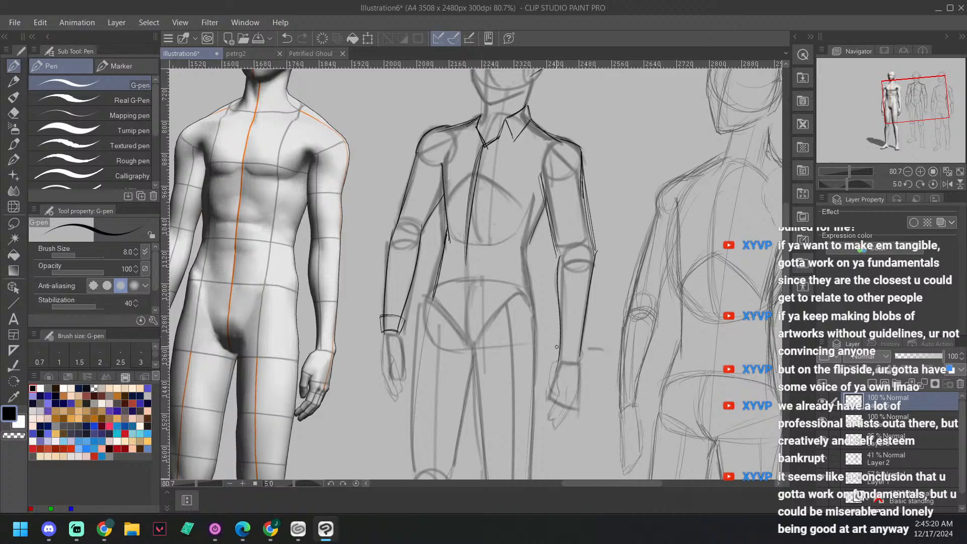
mouse_move(554, 342)
mouse_down()
mouse_move(589, 342)
mouse_move(582, 361)
mouse_move(555, 366)
mouse_move(582, 359)
mouse_up()
drag(590, 287, 595, 323)
key(minus)
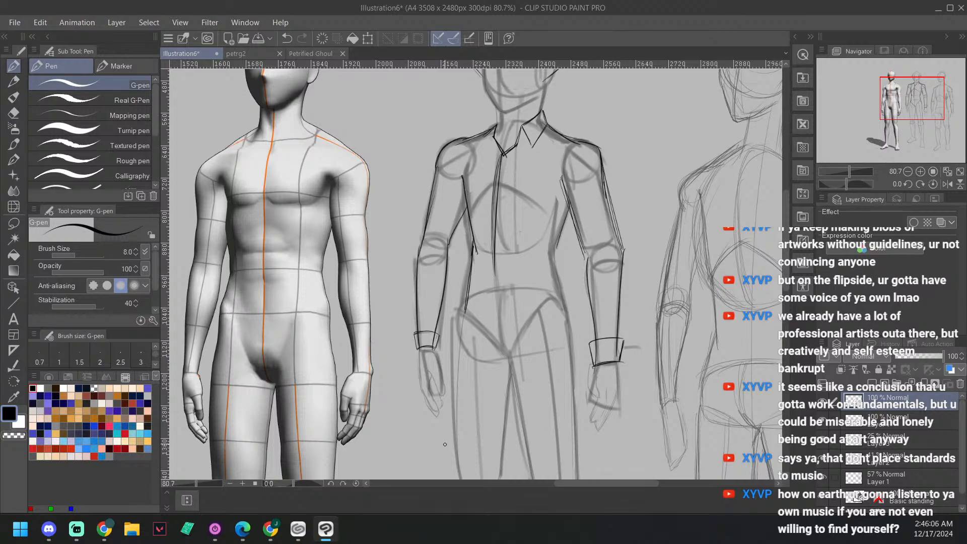
Step: Draw the side edge of the shirt on the middle figure's left, from the armpit through the waist to the hip
scroll(536, 300, up, 2)
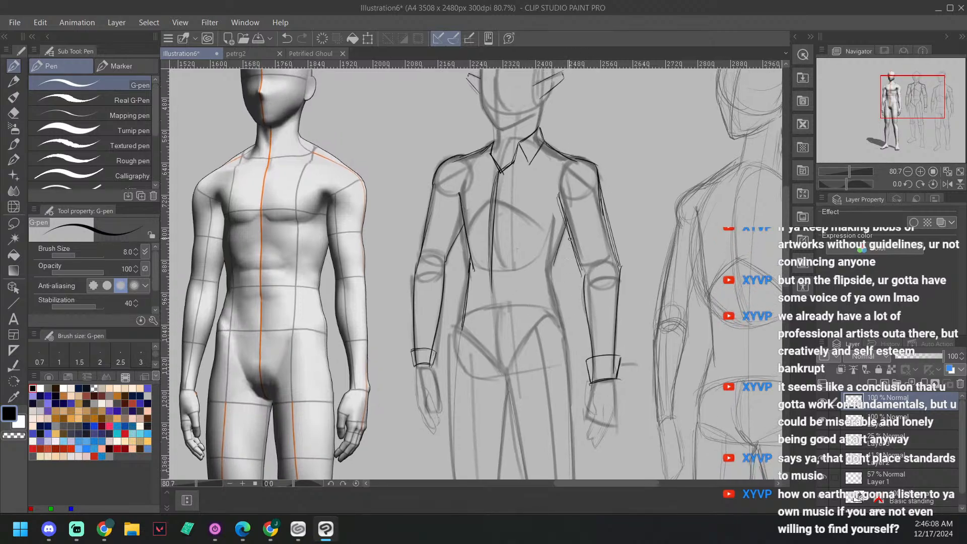
drag(555, 267, 565, 225)
drag(554, 269, 560, 312)
drag(553, 267, 556, 237)
drag(585, 283, 594, 271)
key(minus)
key(minus)
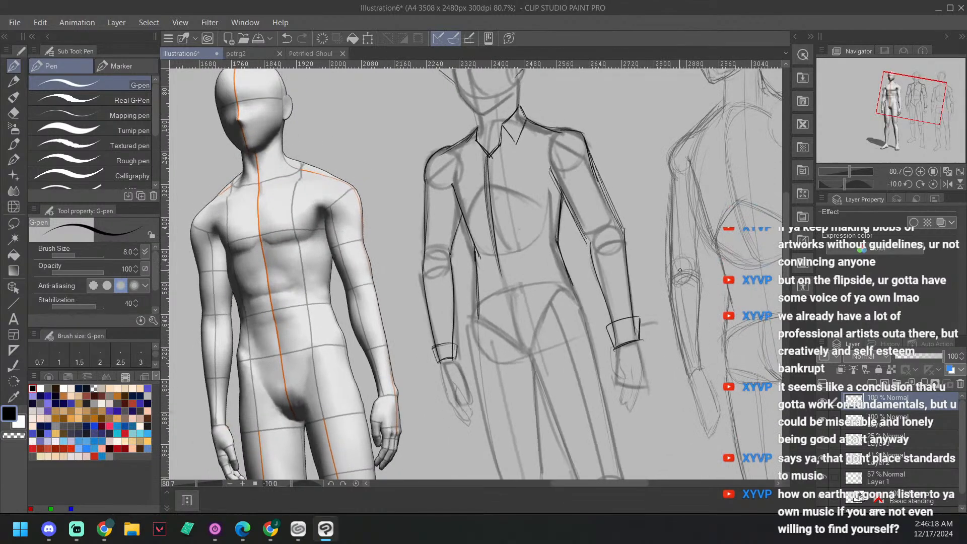
drag(620, 304, 625, 232)
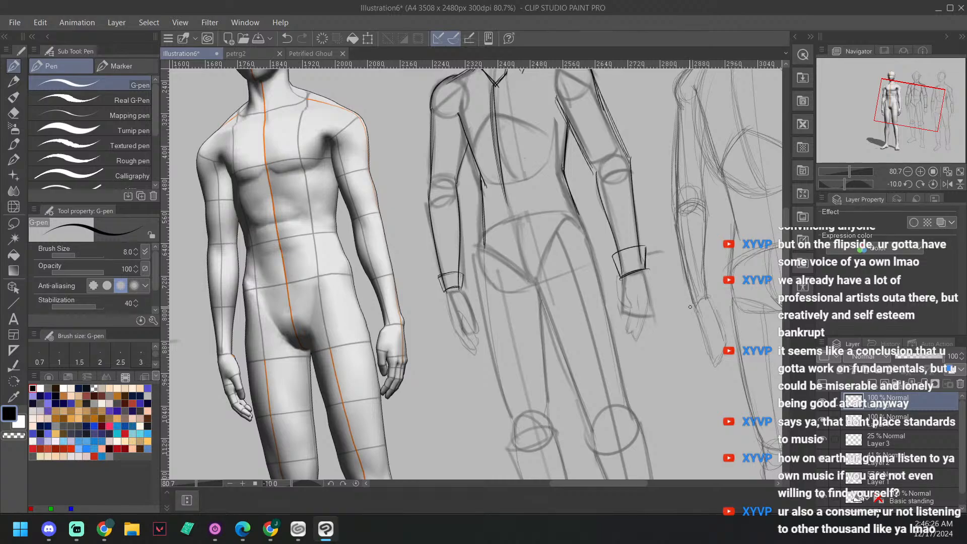
key(minus)
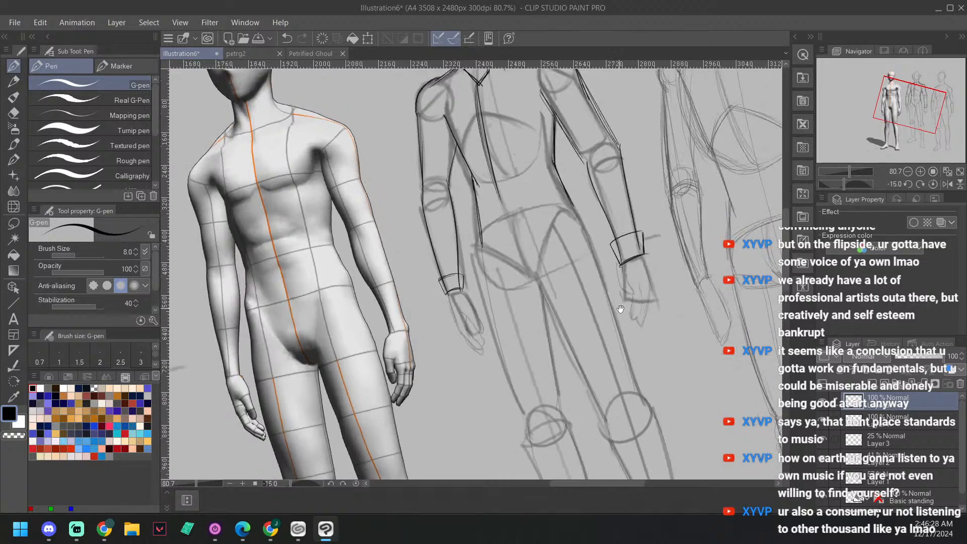
key(minus)
key(minus)
key(minus)
key(minus)
key(minus)
key(minus)
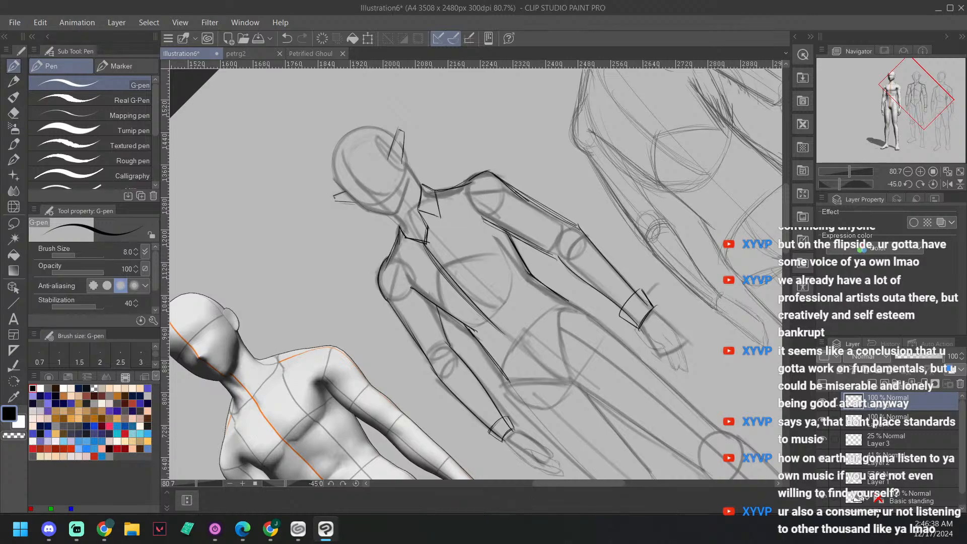
key(asciicircum)
key(asciicircum)
key(asciicircum)
key(asciicircum)
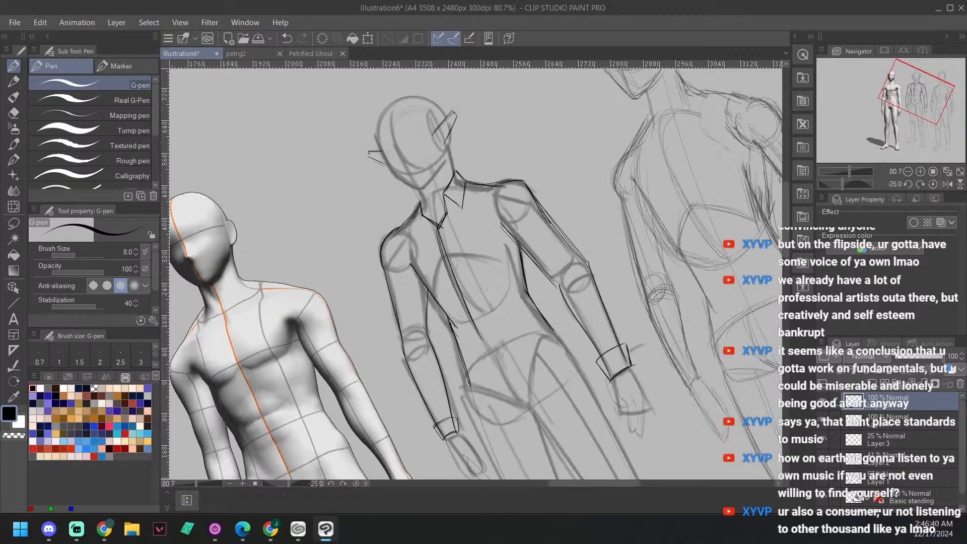
key(asciicircum)
key(asciicircum)
key(asciicircum)
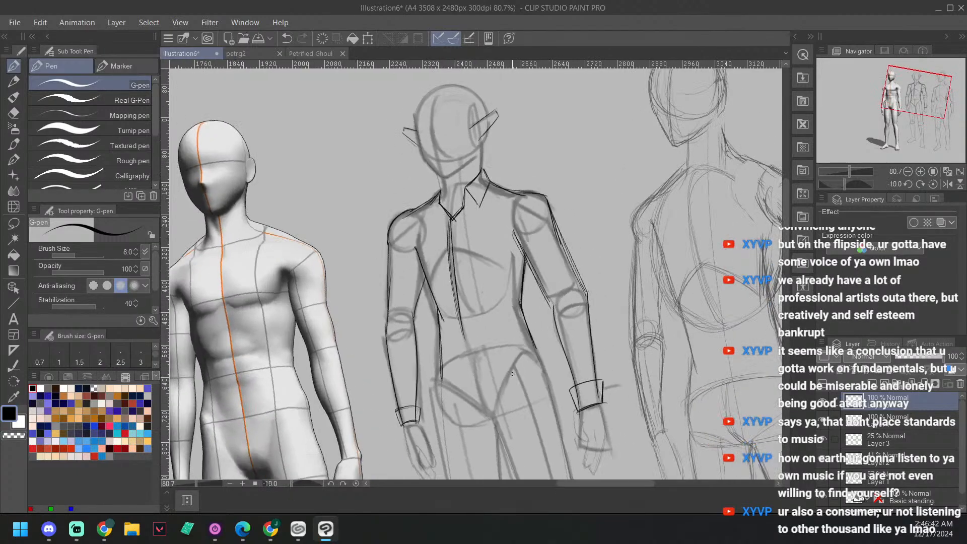
Step: Replace the shirt sketch layer with a new empty layer and switch back to the G-pen
key(e)
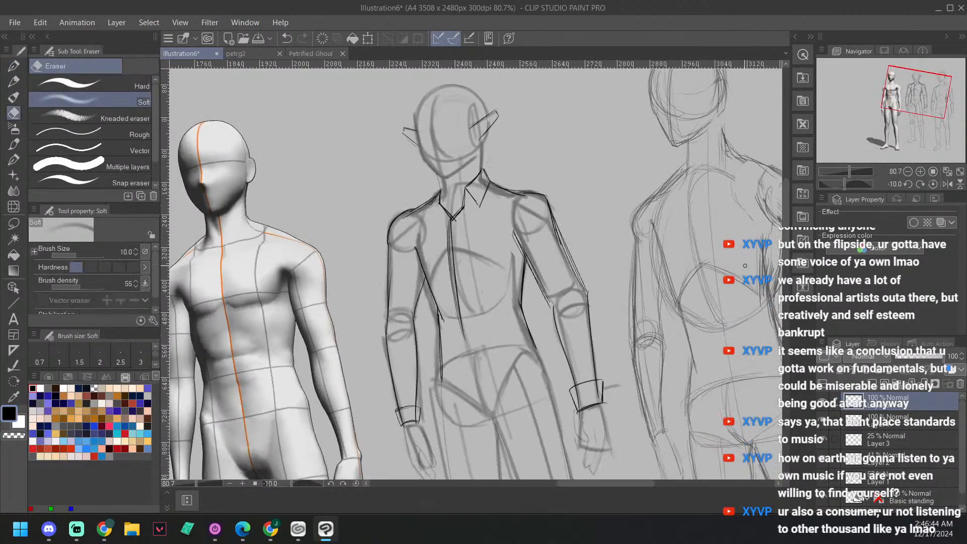
click(90, 84)
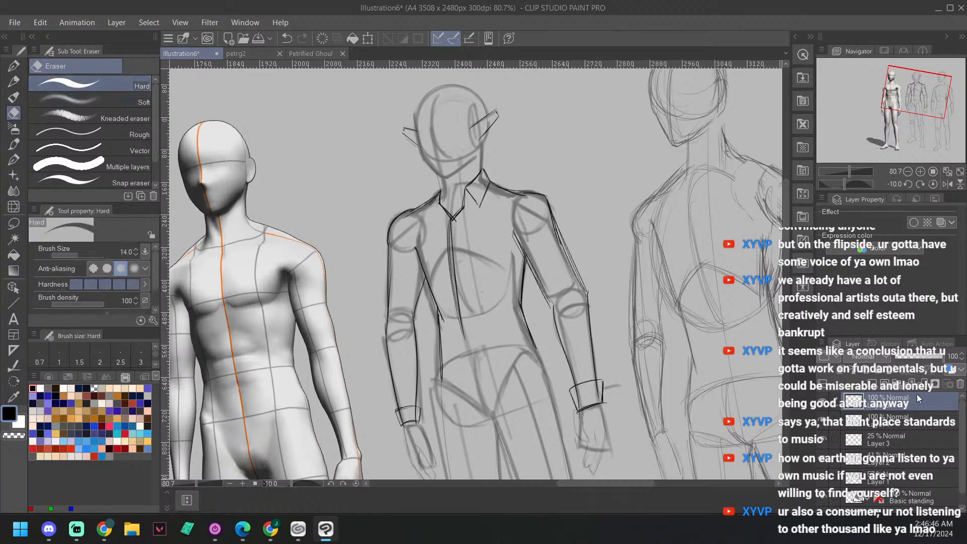
click(959, 385)
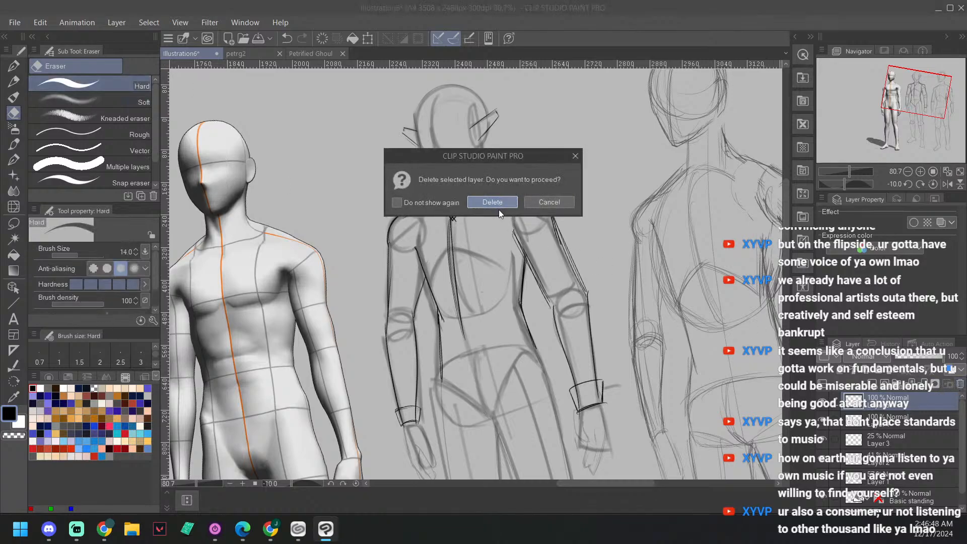
key(Return)
click(874, 385)
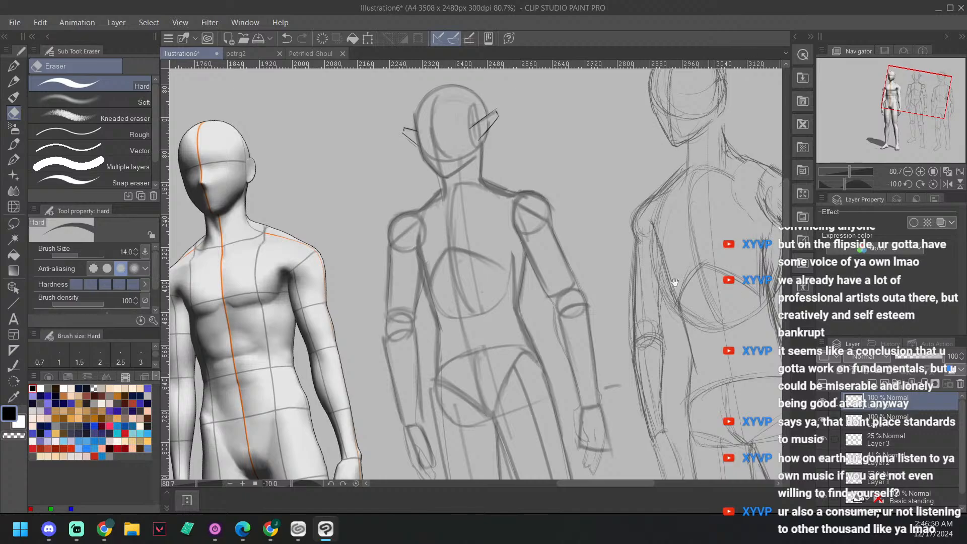
drag(658, 270, 672, 256)
key(^)
drag(623, 294, 623, 288)
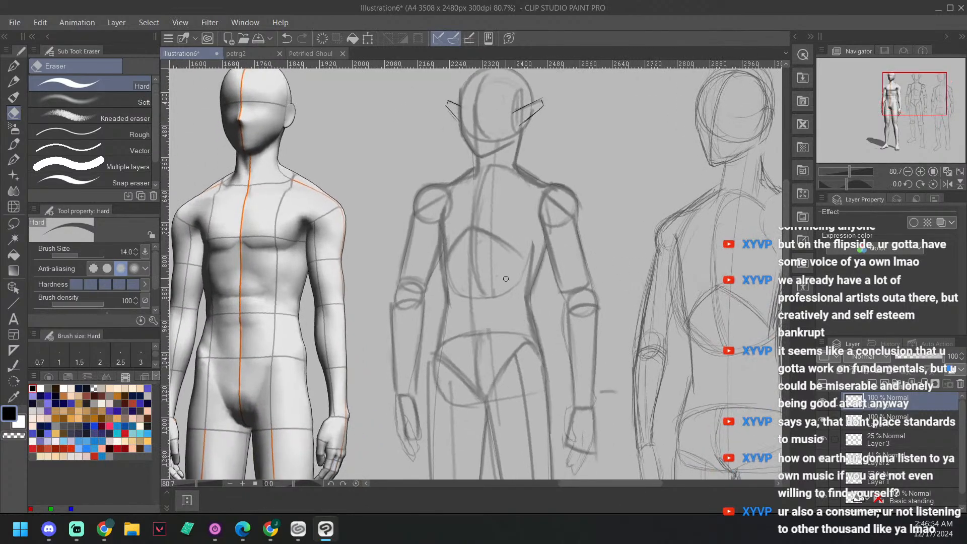
key(p)
drag(624, 266, 630, 258)
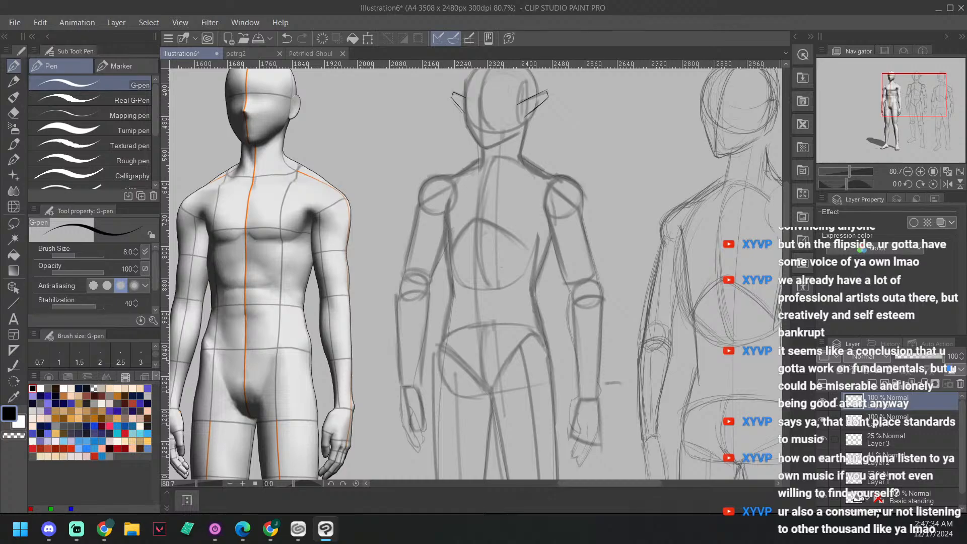
key(alt+Tab)
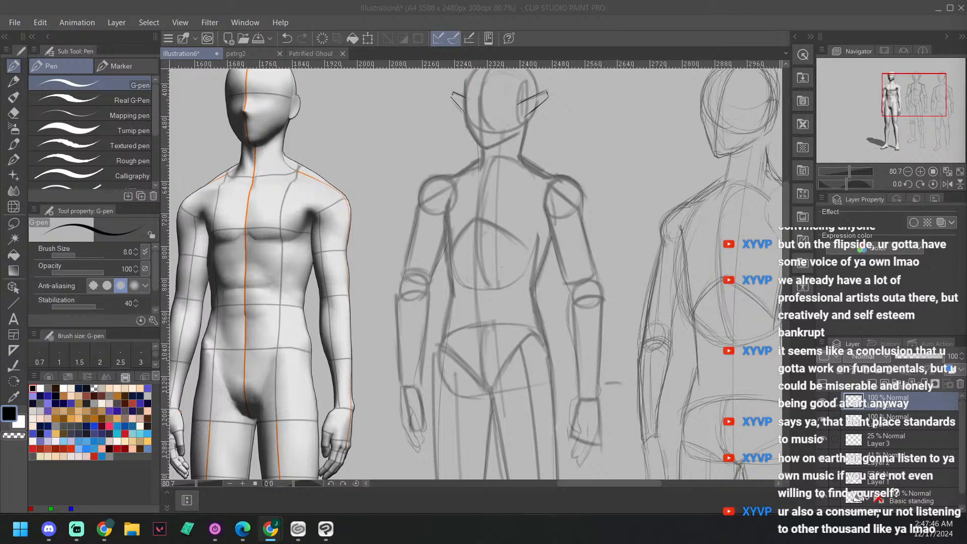
click(595, 223)
drag(597, 260, 610, 245)
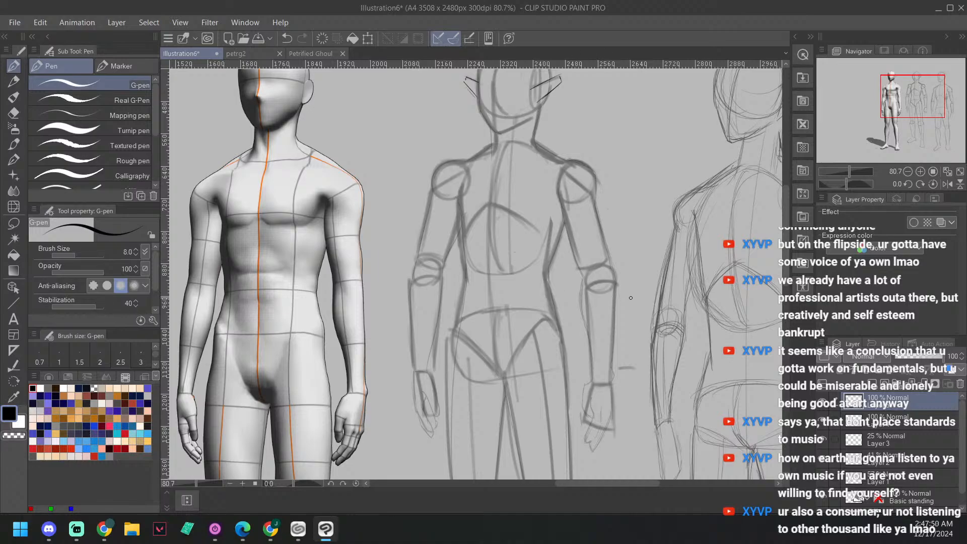
key(ctrl+z)
scroll(718, 280, down, 1)
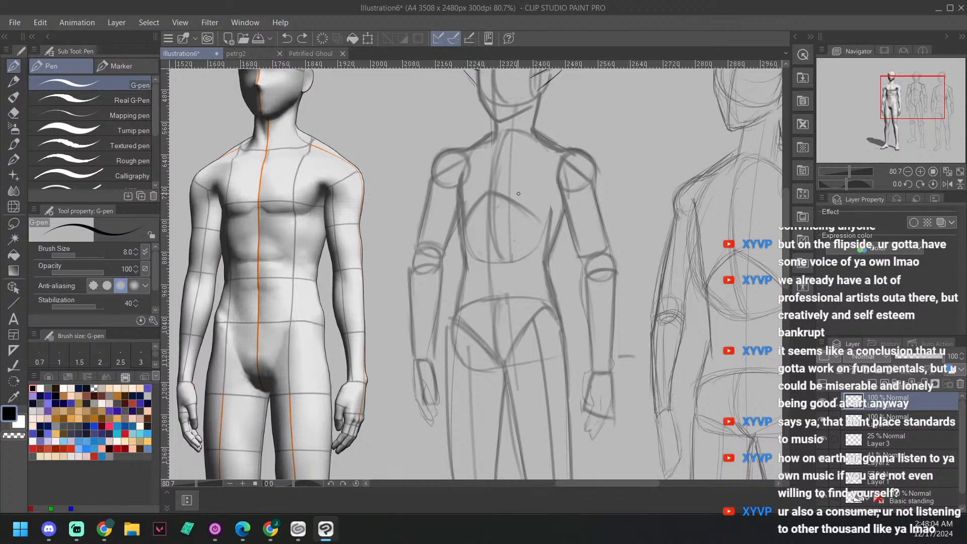
drag(601, 237, 599, 202)
drag(426, 153, 460, 113)
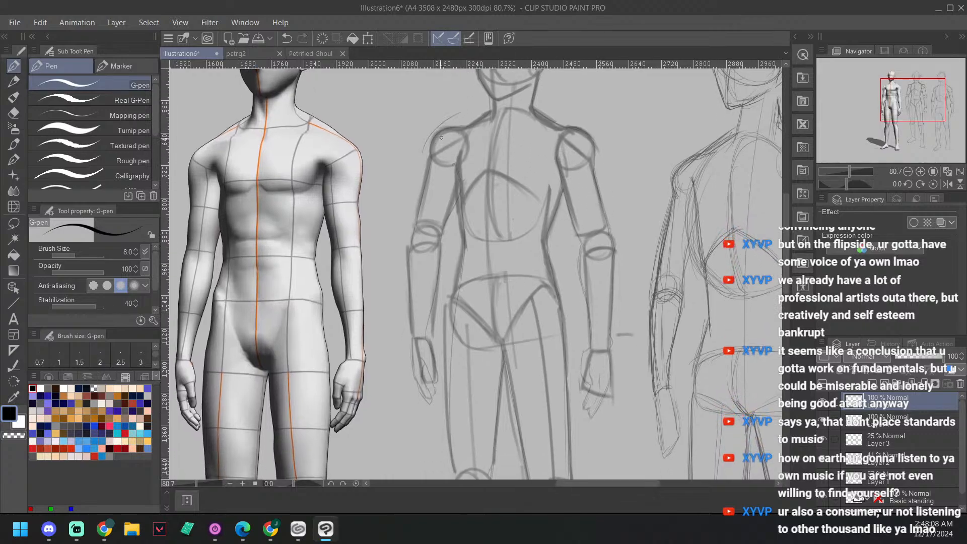
key(ctrl+z)
drag(421, 152, 476, 111)
key(ctrl+z)
drag(421, 150, 475, 117)
key(ctrl+z)
Step: Draw a slanted sleeve hem above the wrist and both forearm edges of the sleeve on the middle figure's right arm
drag(406, 311, 441, 338)
drag(434, 261, 445, 344)
drag(404, 310, 407, 226)
key(ctrl+z)
key(ctrl+y)
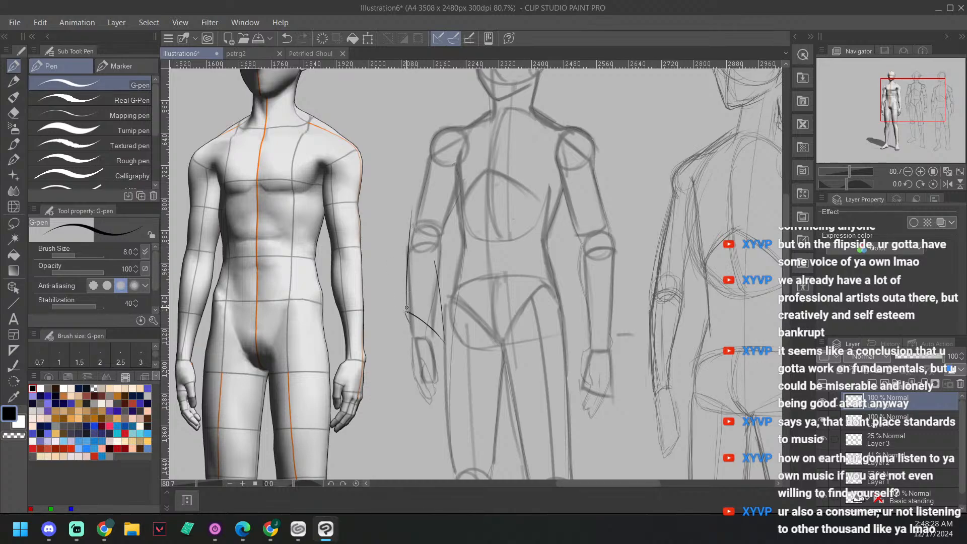
key(ctrl+z)
key(ctrl+y)
drag(405, 310, 408, 223)
Step: Outline the upper sleeve on the right arm, with the inner edge up to the armpit and the outer edge over the shoulder to the neck
mouse_move(431, 251)
mouse_down()
mouse_move(441, 285)
mouse_move(451, 217)
mouse_up()
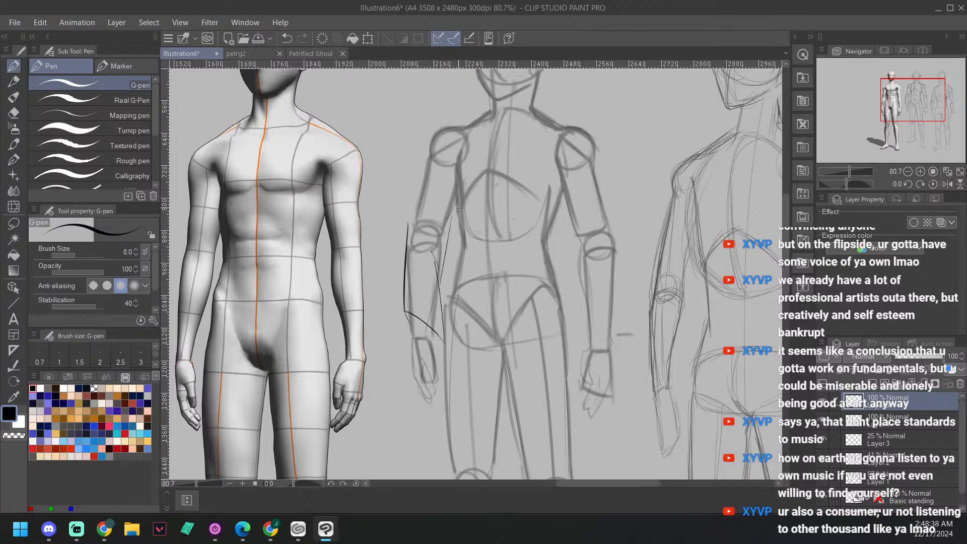
drag(461, 182, 437, 278)
mouse_move(409, 228)
mouse_down()
mouse_move(433, 161)
mouse_move(432, 134)
mouse_move(487, 112)
mouse_up()
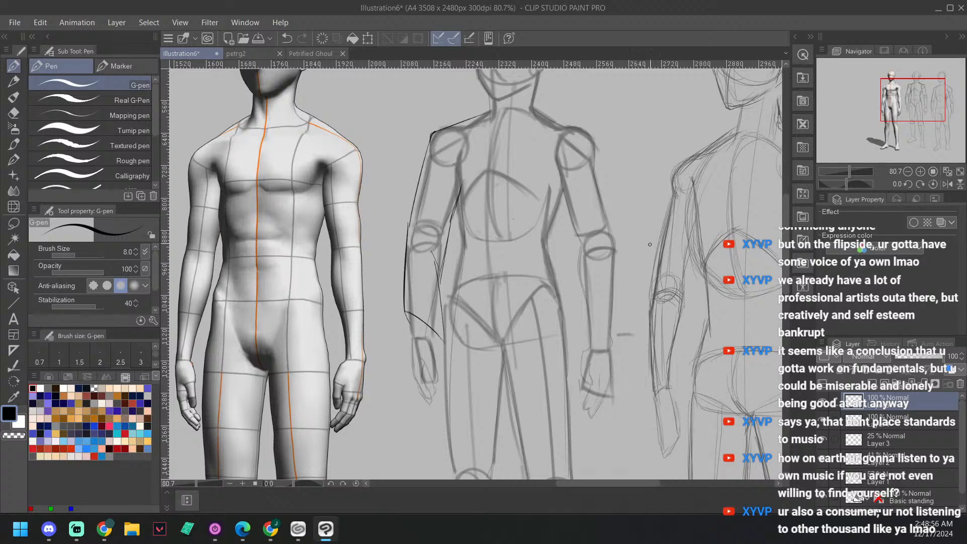
scroll(657, 218, up, 1)
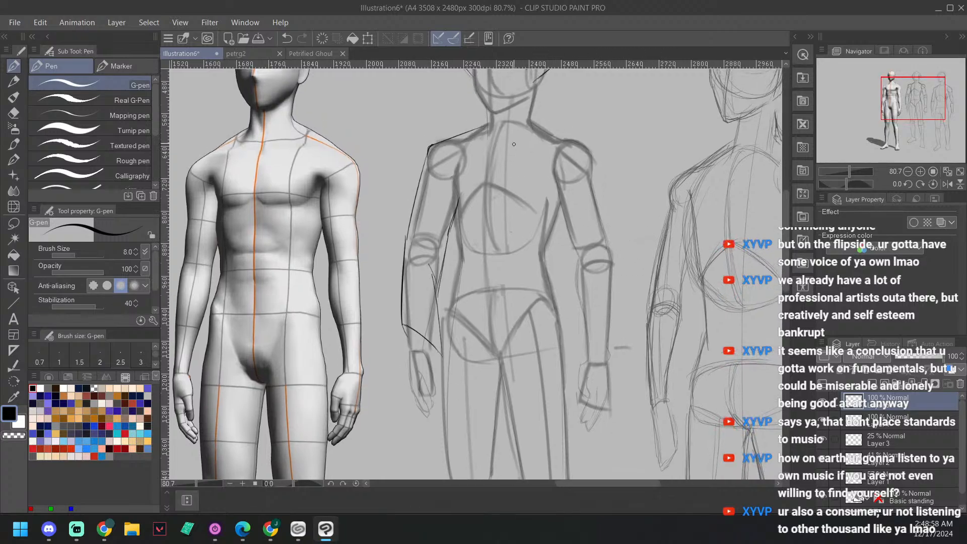
drag(490, 150, 523, 116)
key(ctrl+z)
key(minus)
key(minus)
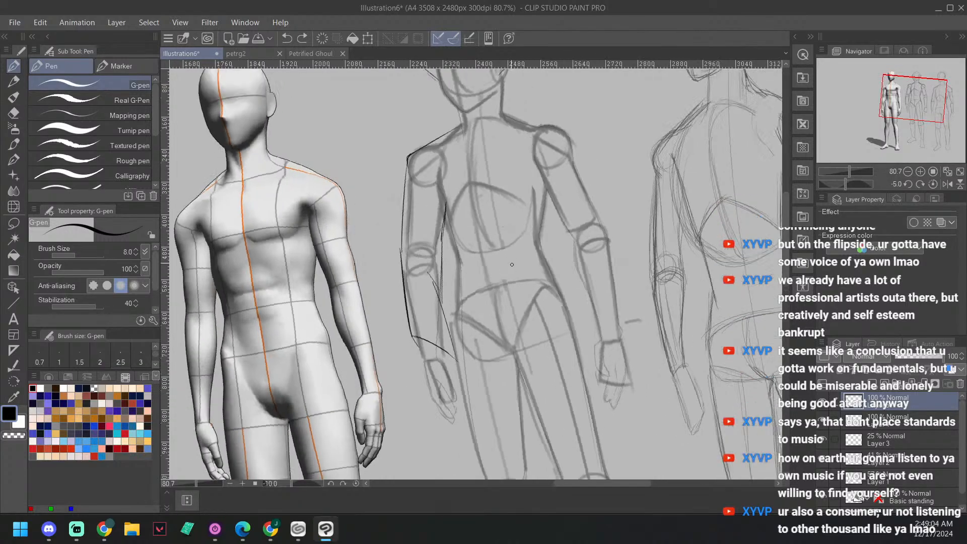
scroll(528, 229, up, 5)
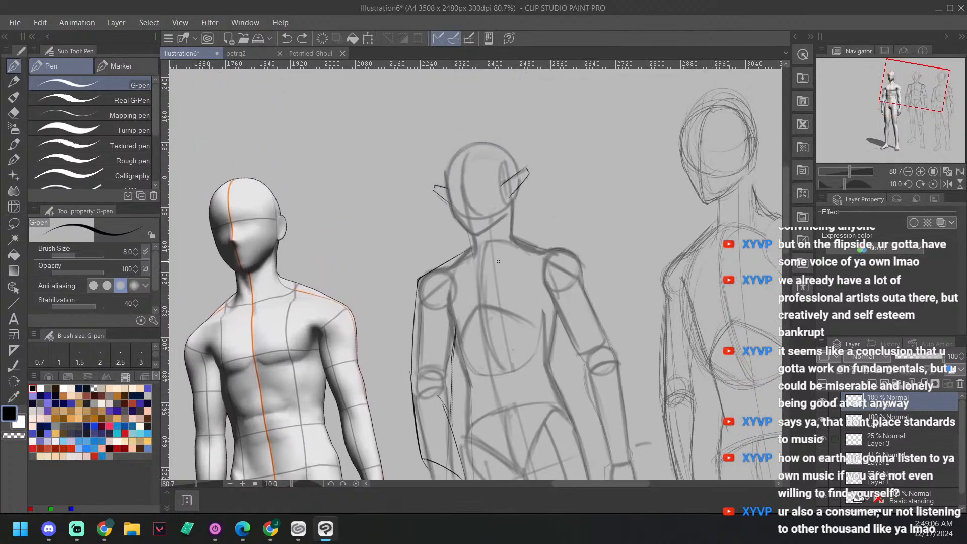
drag(475, 277, 508, 235)
key(ctrl+z)
Step: Draw a diagonal neckline from the base of the neck across the upper chest and continue it as a long front edge down the torso
drag(573, 283, 603, 313)
key(minus)
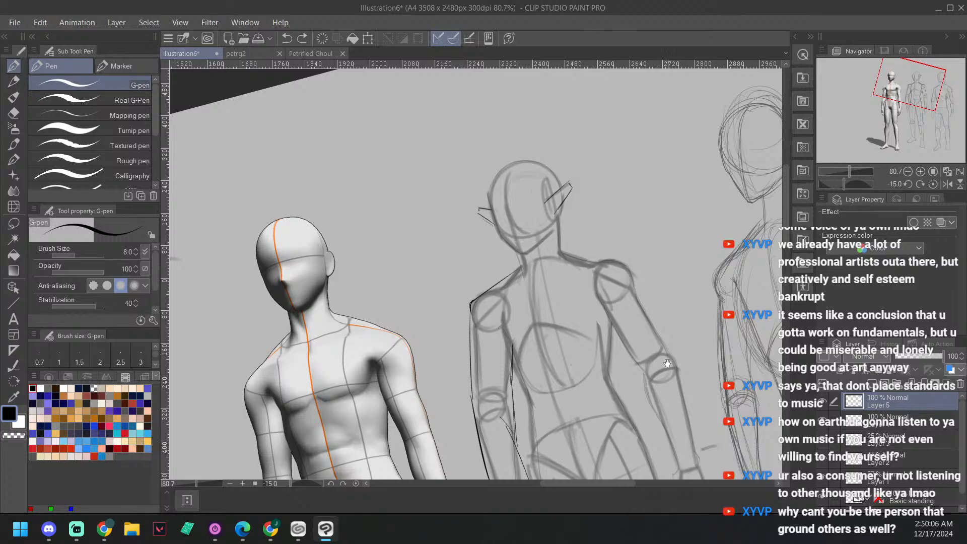
key(minus)
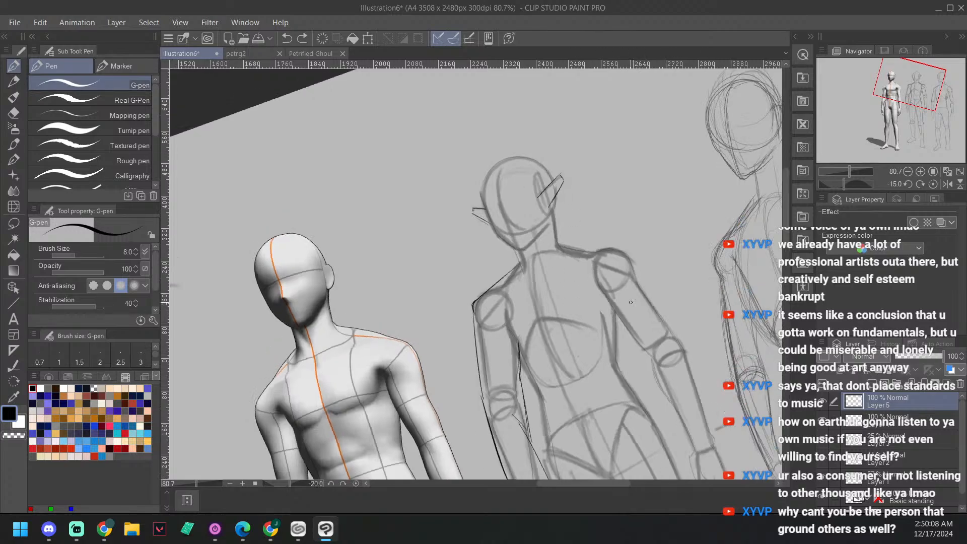
key(asciicircum)
key(asciicircum)
key(asciicircum)
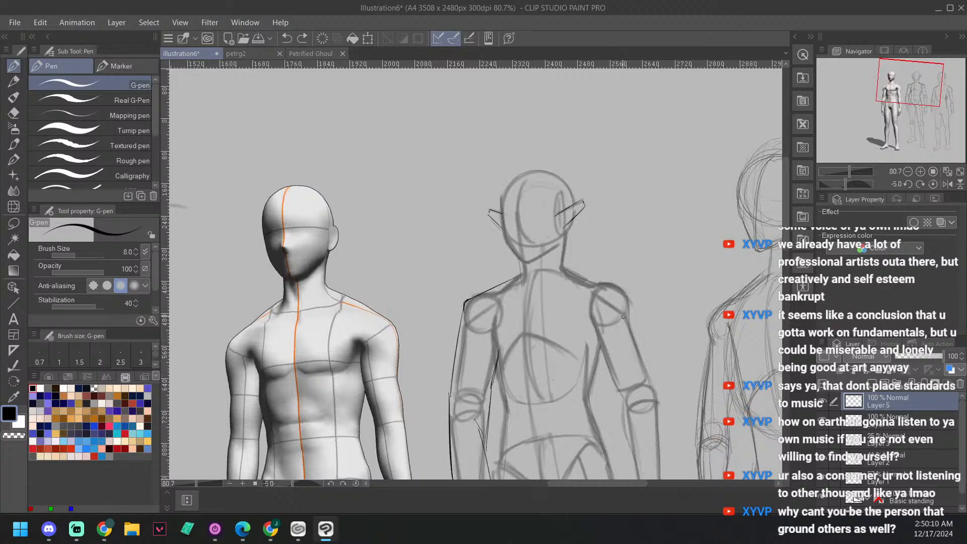
key(asciicircum)
key(asciicircum)
key(asciicircum)
key(asciicircum)
key(asciicircum)
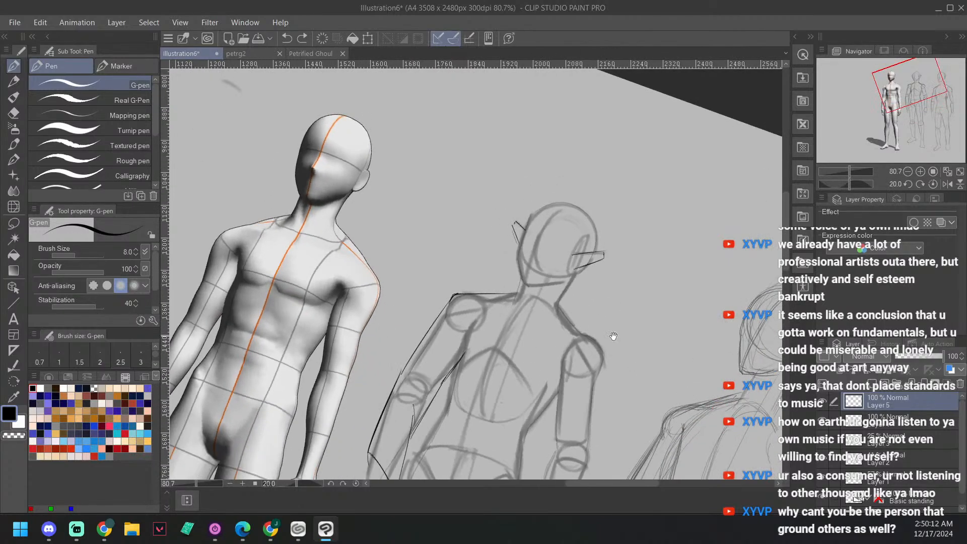
drag(613, 336, 597, 324)
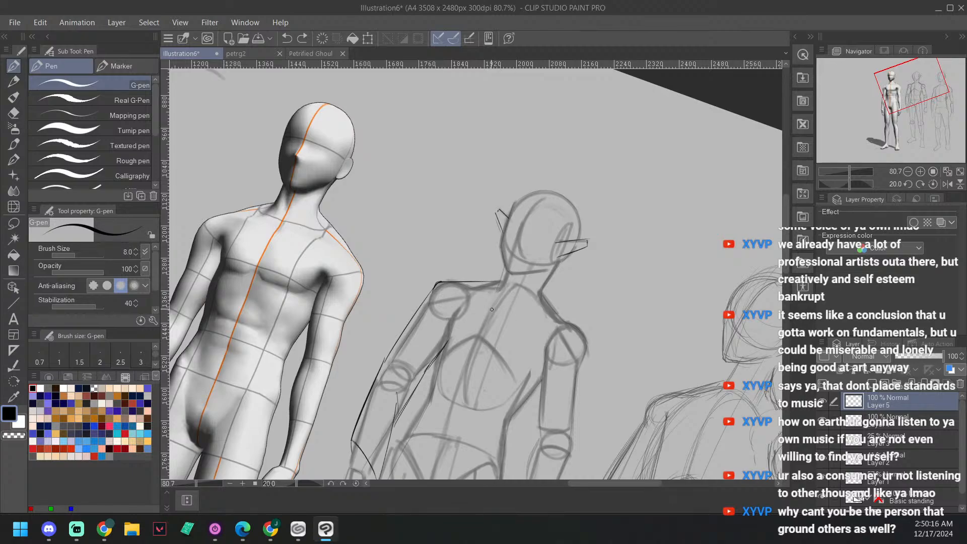
drag(487, 308, 540, 286)
drag(519, 352, 531, 296)
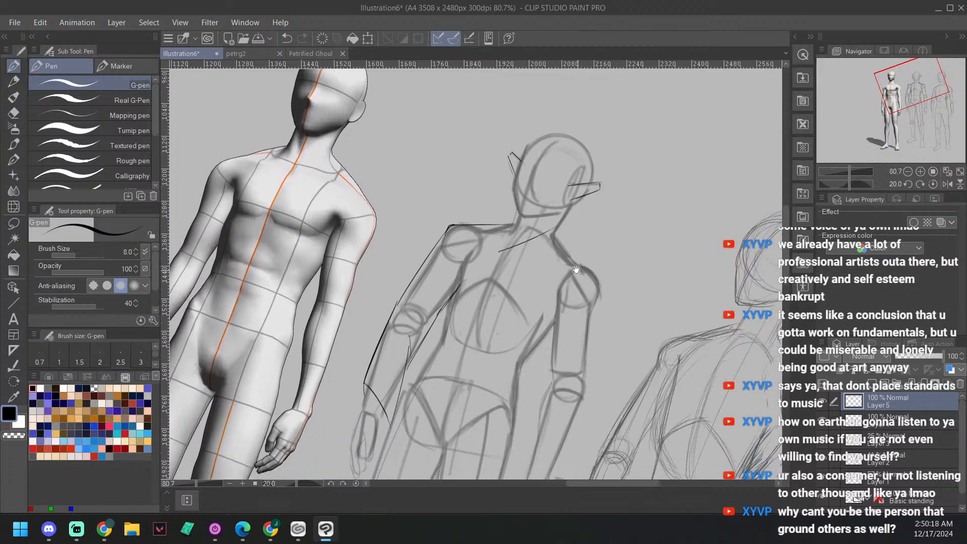
drag(497, 250, 438, 392)
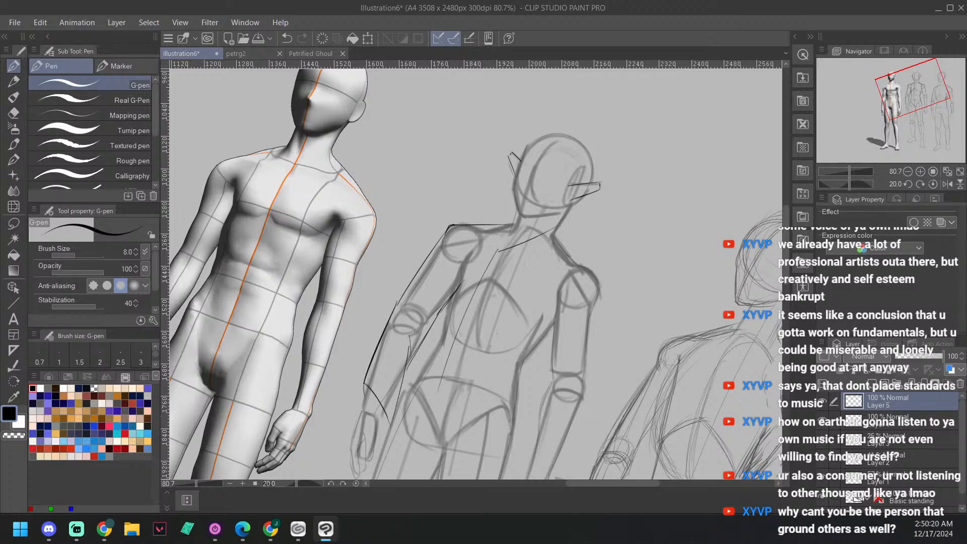
Step: Draw the garment's side edge from the middle figure's right armpit to the waist and erase the excess line near the armpit
drag(463, 260, 444, 326)
mouse_move(458, 290)
mouse_down()
mouse_move(417, 387)
mouse_move(459, 262)
mouse_move(421, 376)
mouse_up()
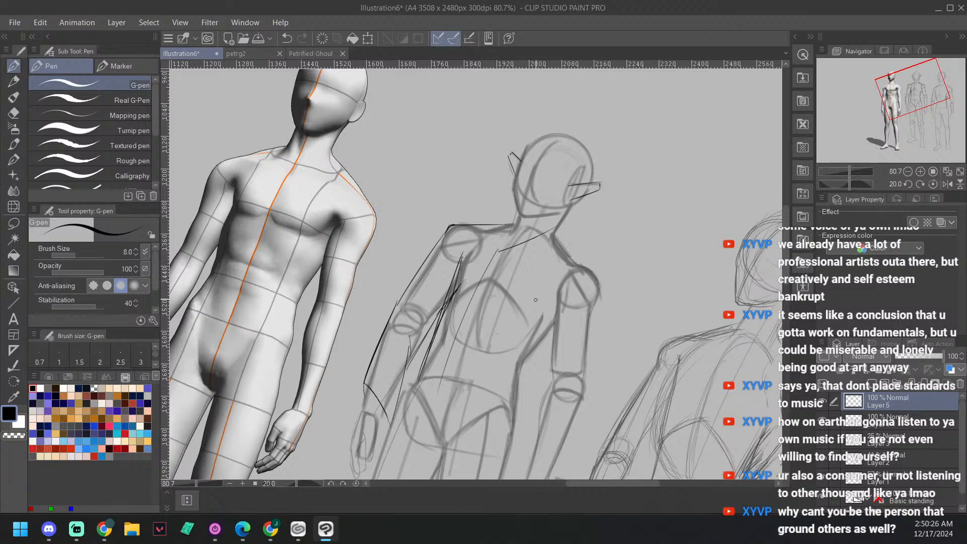
scroll(568, 304, up, 3)
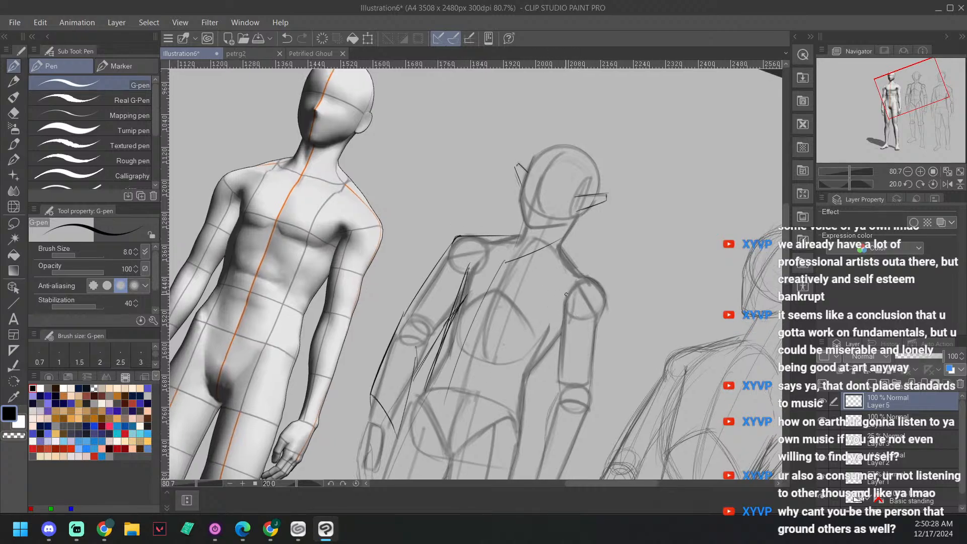
key(e)
drag(436, 317, 449, 272)
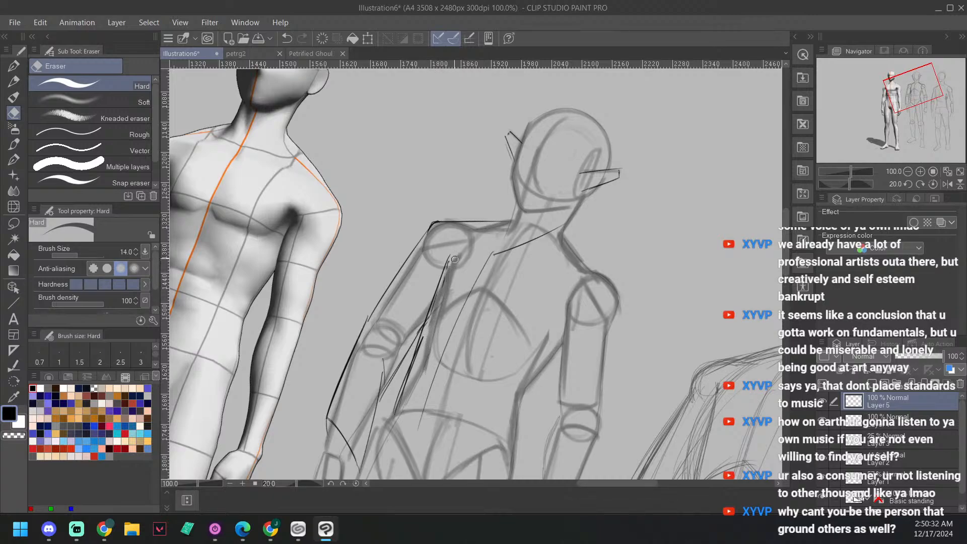
Step: Draw the left shoulder line from the base of the neck to the shoulder joint with the G-pen, redoing the unsatisfactory stroke
drag(621, 300, 628, 280)
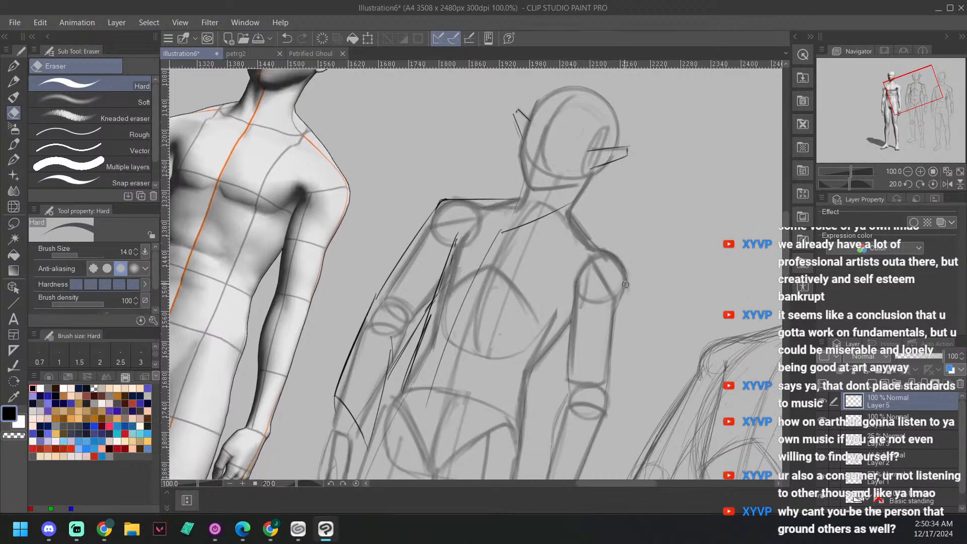
key(minus)
key(p)
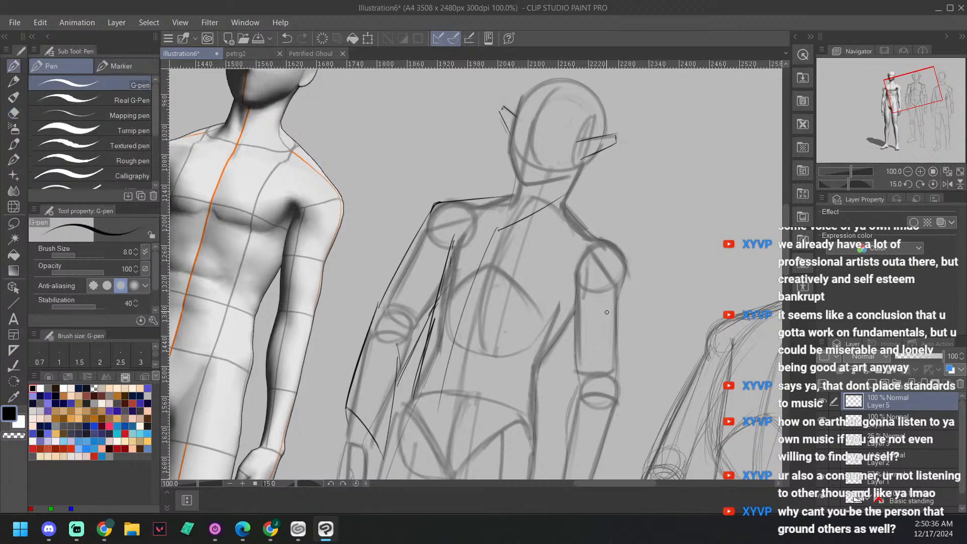
mouse_move(628, 355)
mouse_down()
mouse_move(636, 311)
mouse_move(664, 298)
mouse_up()
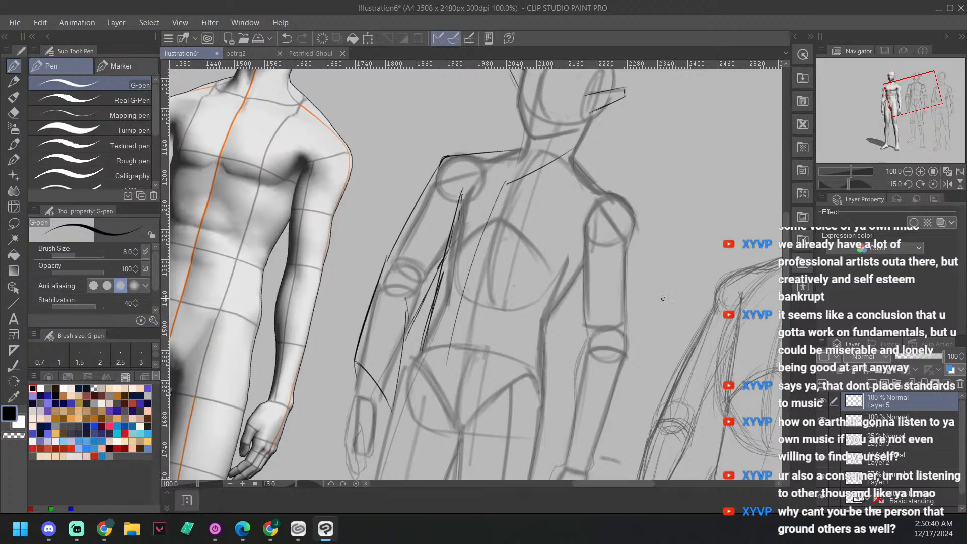
drag(653, 341, 552, 422)
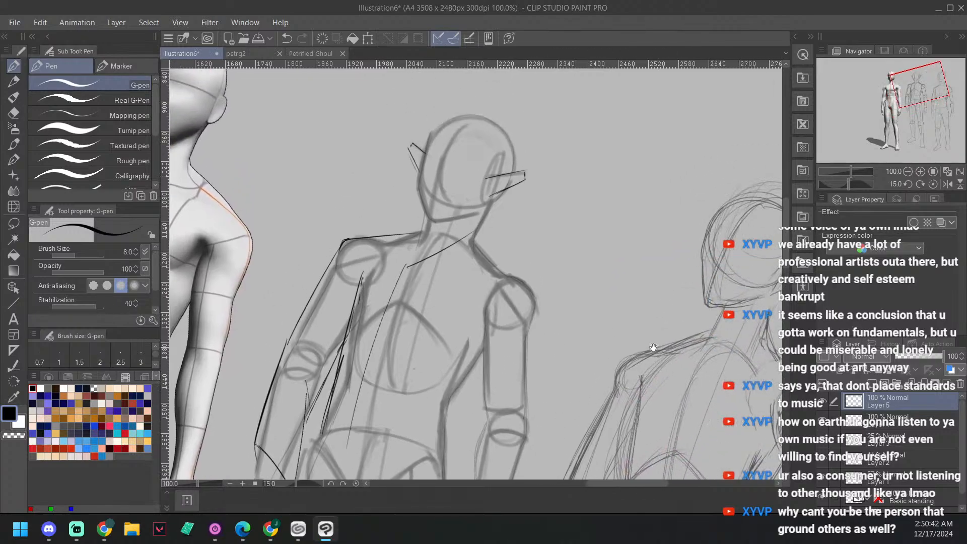
key(asciicircum)
key(asciicircum)
key(asciicircum)
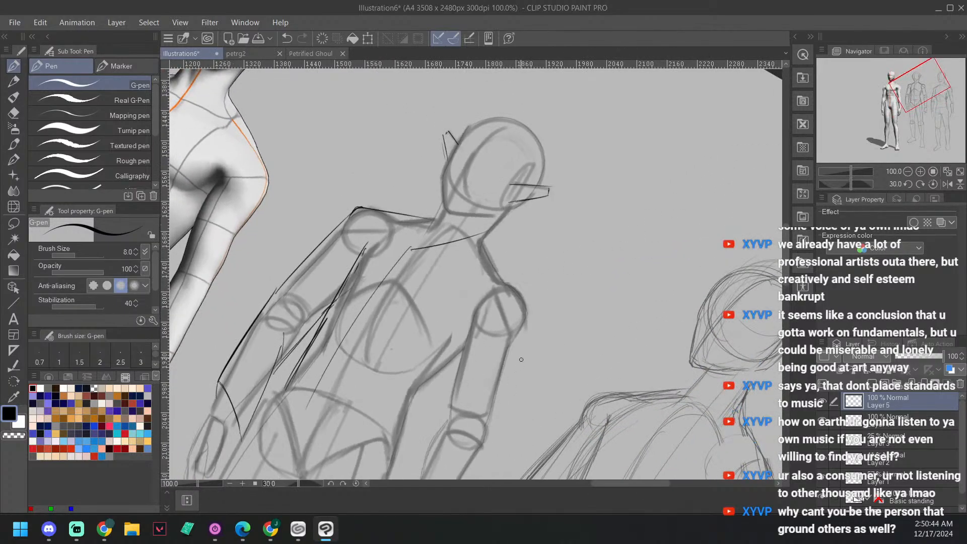
drag(484, 235, 527, 313)
key(ctrl+z)
key(ctrl+z)
mouse_move(490, 234)
mouse_down()
mouse_move(488, 257)
mouse_move(481, 250)
mouse_move(524, 304)
mouse_up()
Step: Draw the outer sleeve edge on the middle figure's left arm, rounding the shoulder and running past the elbow to the wrist
drag(605, 341, 608, 333)
key(minus)
key(minus)
key(minus)
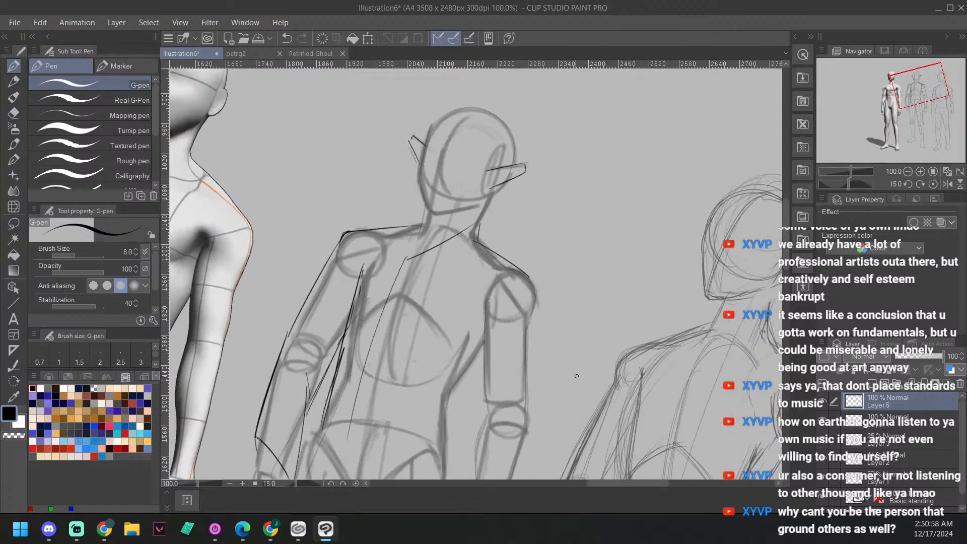
key(asciicircum)
drag(568, 390, 578, 344)
key(minus)
key(minus)
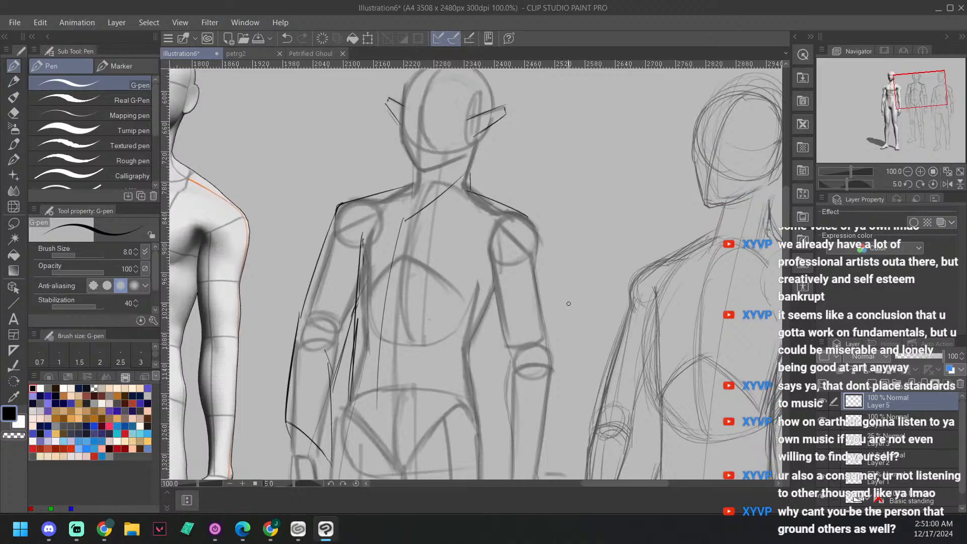
drag(528, 218, 539, 248)
scroll(532, 290, down, 2)
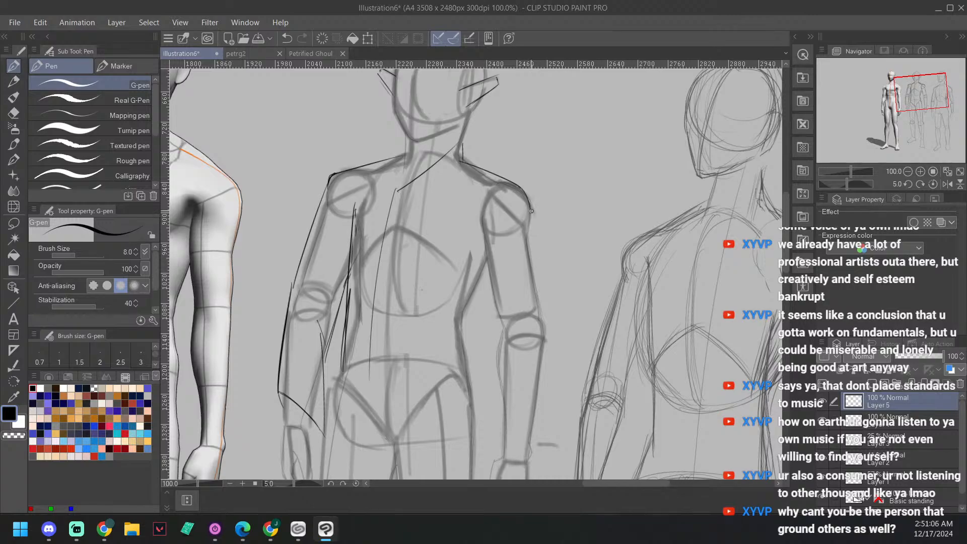
drag(532, 213, 544, 375)
key(at)
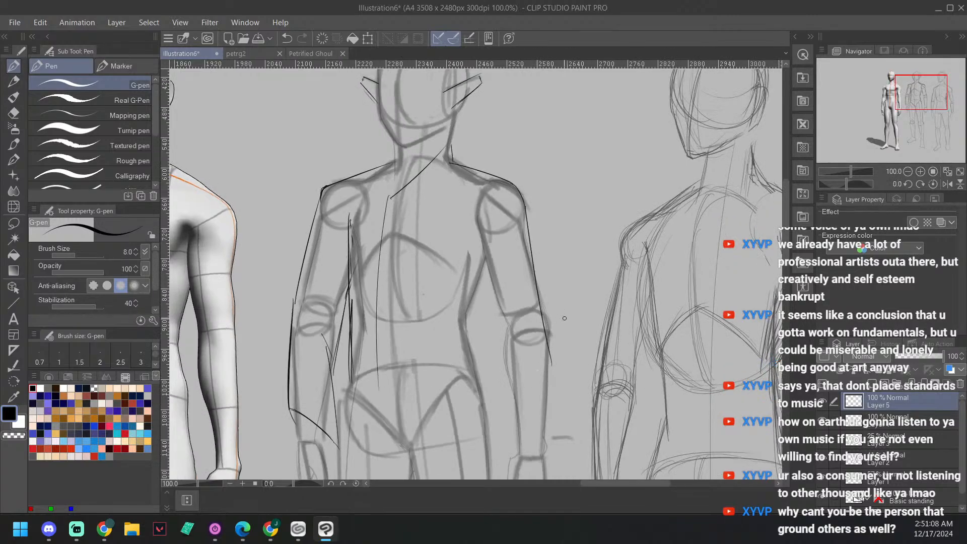
drag(638, 366, 682, 292)
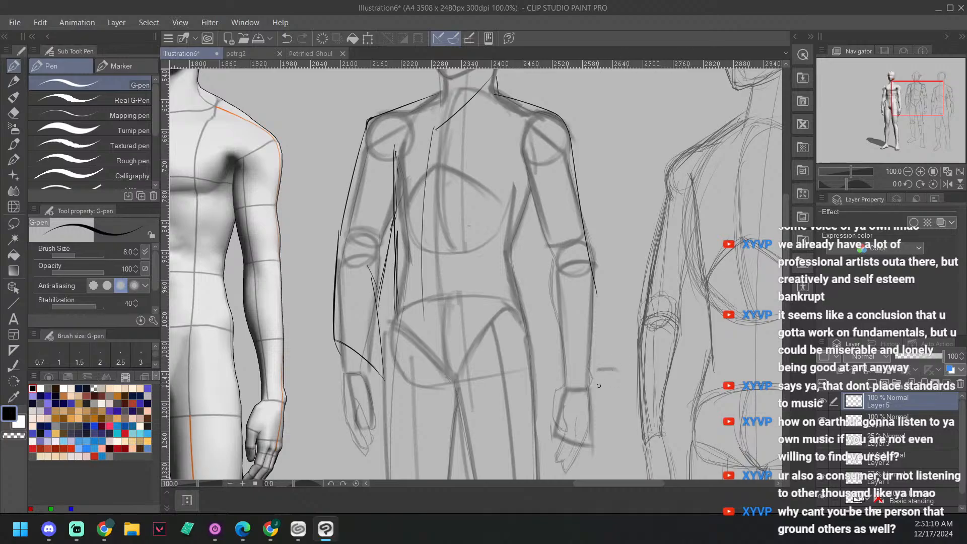
drag(597, 289, 594, 386)
key(asciicircum)
key(asciicircum)
key(asciicircum)
key(asciicircum)
key(asciicircum)
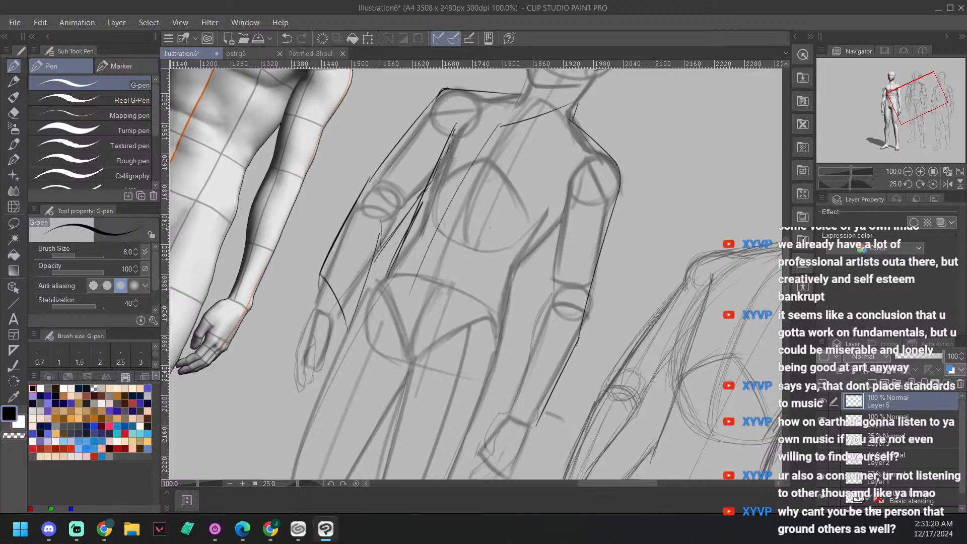
key(alt+Tab)
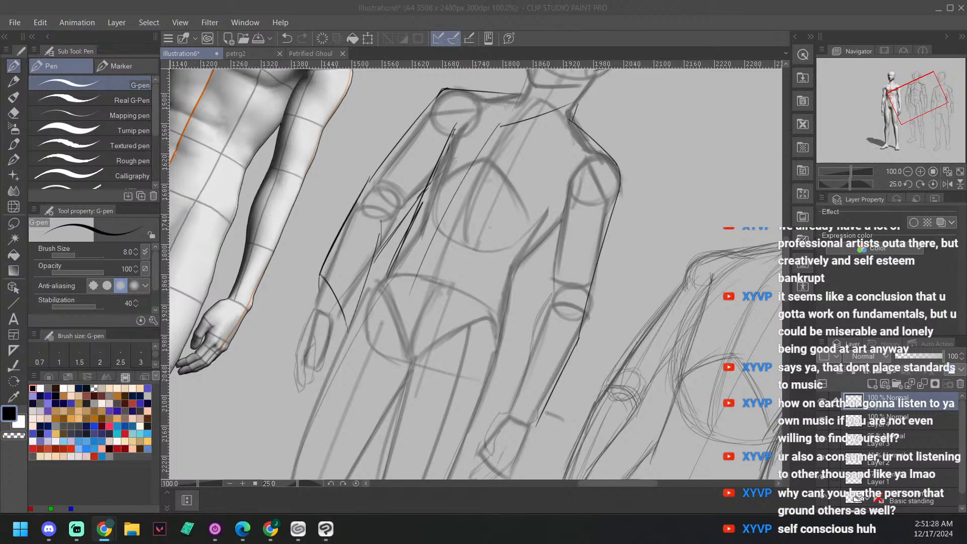
scroll(662, 311, down, 2)
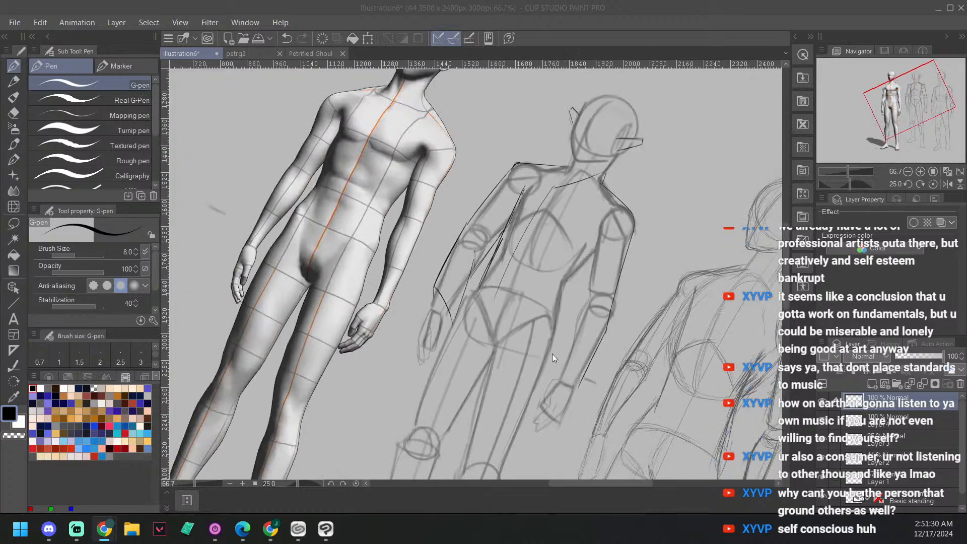
click(641, 336)
key(minus)
key(minus)
key(minus)
key(ctrl+z)
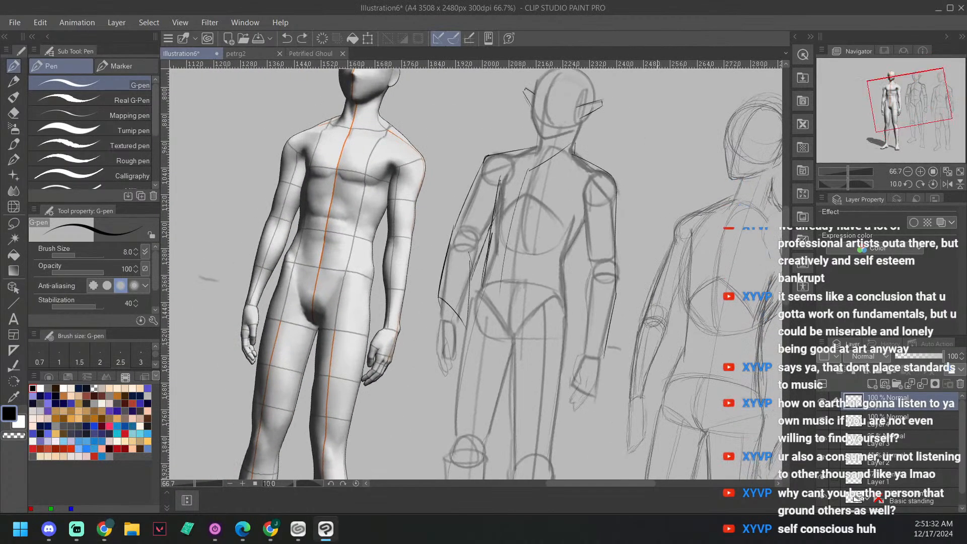
Step: Draw a slanted sleeve hem across the left forearm, redrawing it until it fits, and erase the outer edge extending below it
drag(644, 324, 630, 341)
key(minus)
key(minus)
key(minus)
key(asciicircum)
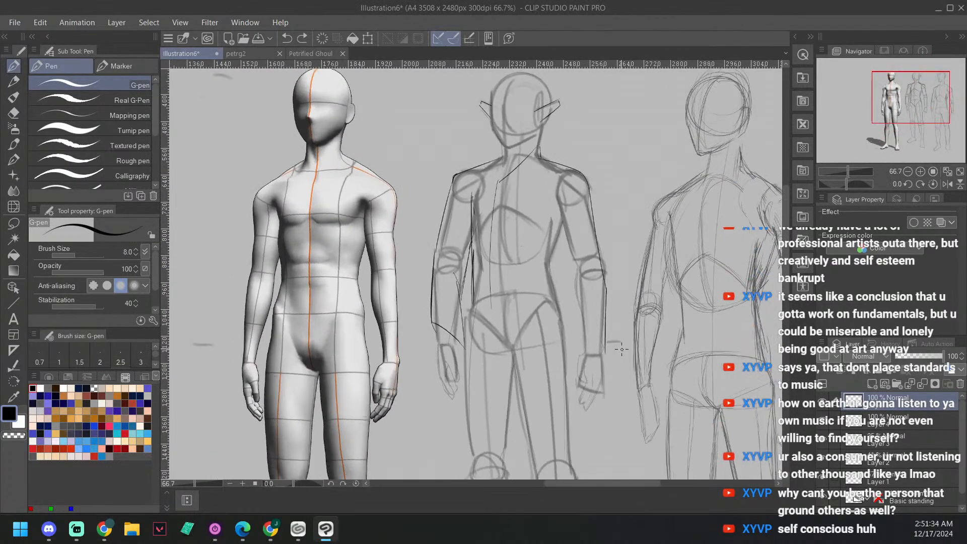
scroll(621, 351, up, 3)
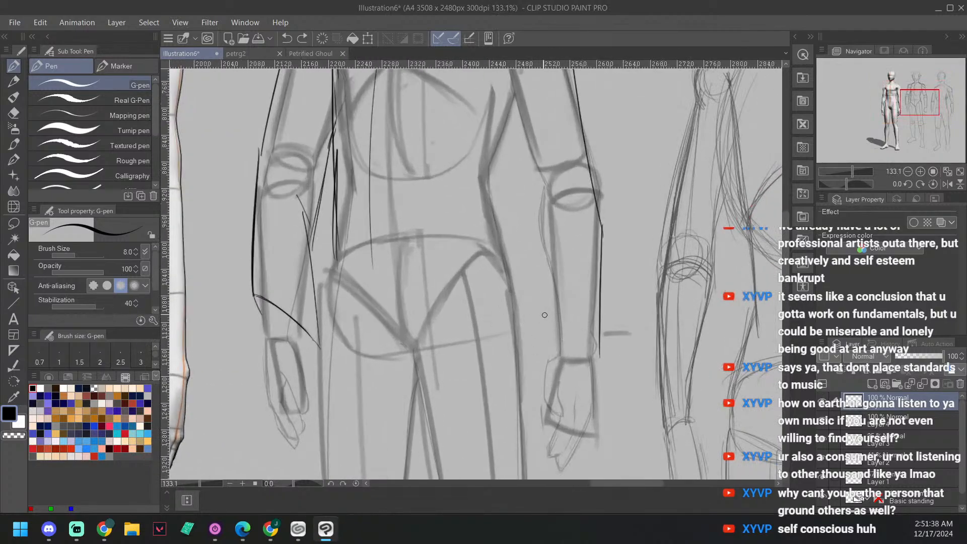
drag(556, 343, 600, 300)
key(ctrl+z)
drag(539, 351, 594, 295)
key(ctrl+z)
drag(543, 347, 599, 292)
key(e)
mouse_move(599, 355)
mouse_down()
mouse_move(595, 307)
mouse_move(616, 275)
mouse_move(612, 298)
mouse_move(648, 281)
mouse_move(650, 313)
mouse_up()
Step: Draw the inner sleeve edge on the left arm from the hem up to the armpit, adding a small fold at the elbow
key(p)
drag(552, 249, 545, 399)
drag(615, 158, 600, 274)
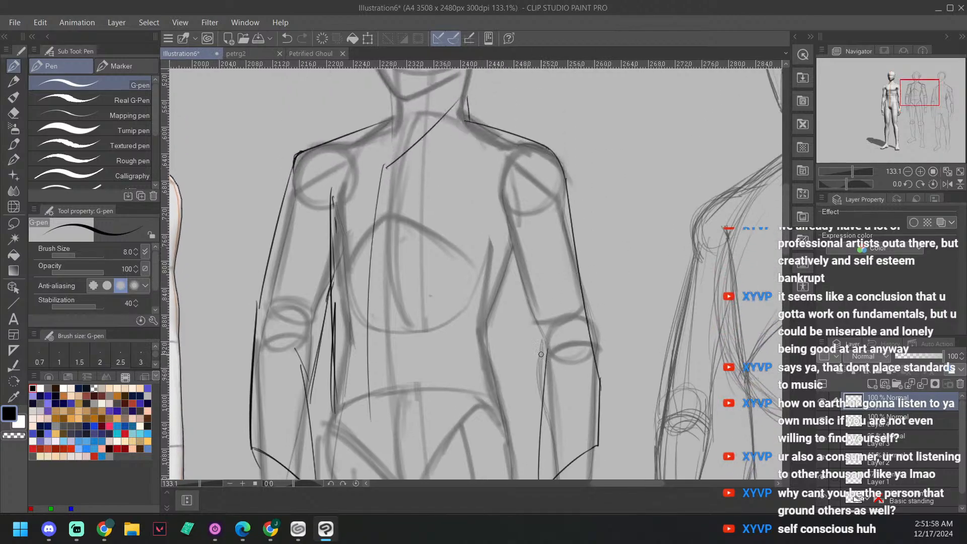
drag(552, 342, 539, 361)
mouse_move(483, 207)
mouse_down()
mouse_move(510, 241)
mouse_move(544, 392)
mouse_up()
drag(539, 323, 544, 297)
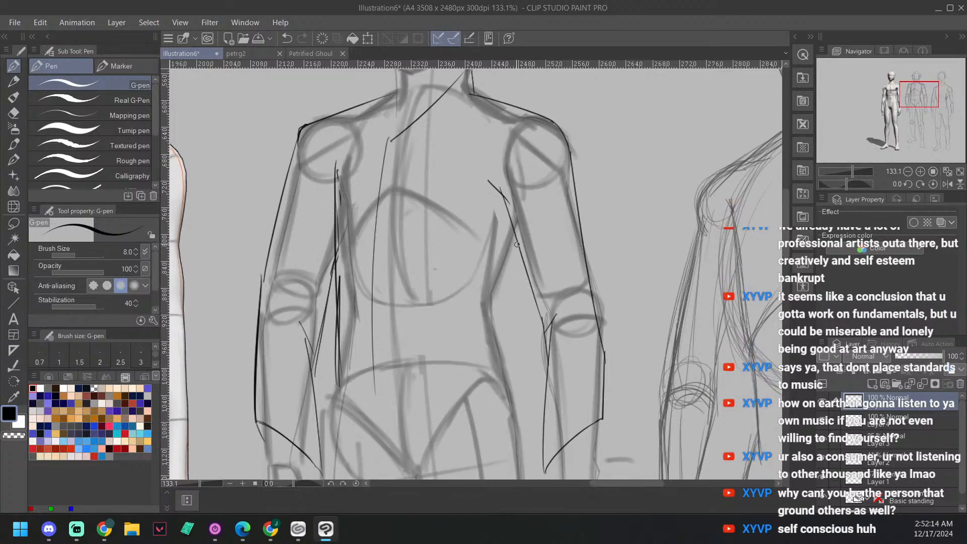
Step: Draw the shirt's side edge from the figure's left armpit through the waist to the hip, and add a curved hem across the hips
mouse_move(517, 241)
mouse_down()
mouse_move(500, 324)
mouse_move(513, 406)
mouse_up()
key(minus)
key(minus)
key(minus)
key(minus)
key(minus)
key(minus)
key(minus)
key(minus)
key(minus)
key(minus)
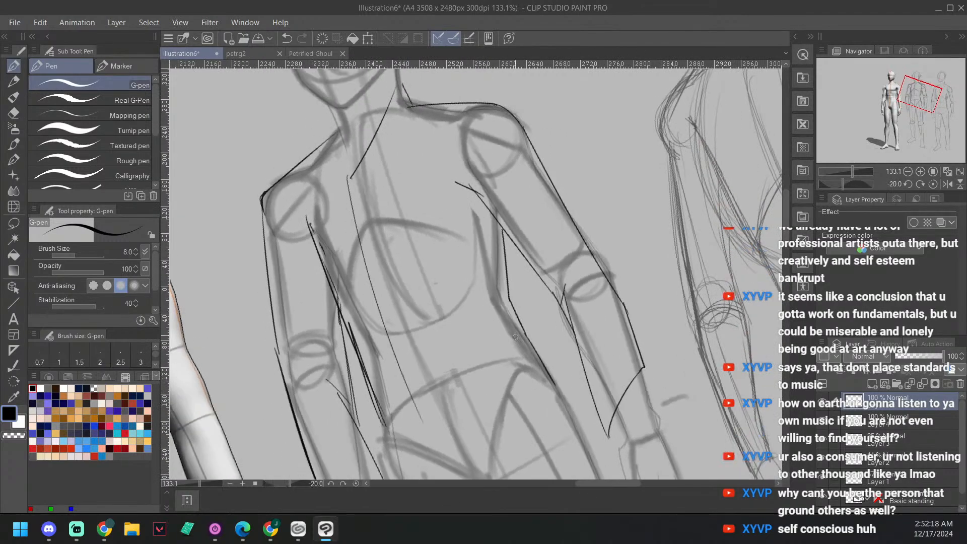
drag(590, 339, 607, 267)
key(minus)
key(minus)
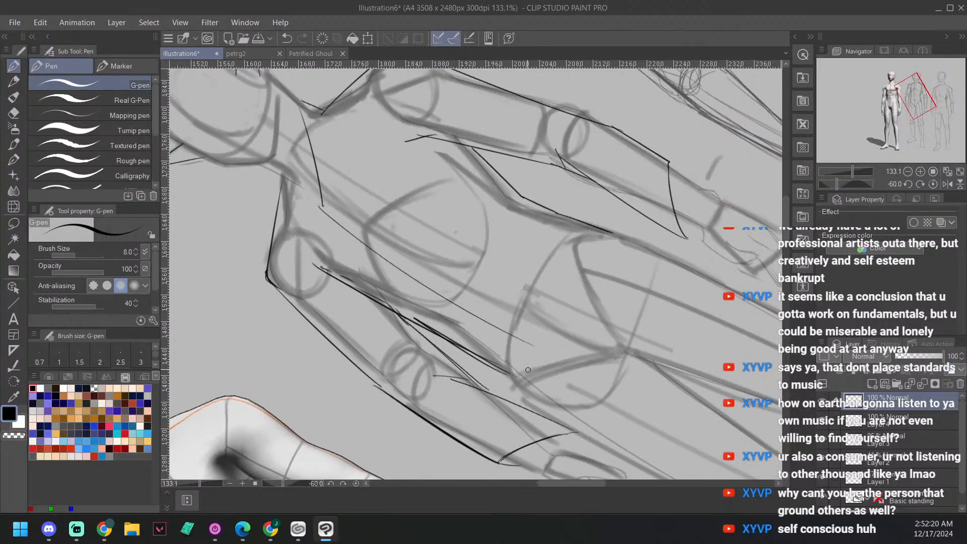
mouse_move(516, 376)
mouse_down()
mouse_move(563, 278)
mouse_move(623, 237)
mouse_move(611, 232)
mouse_move(589, 252)
mouse_move(515, 372)
mouse_move(505, 370)
mouse_move(518, 377)
mouse_move(525, 330)
mouse_up()
drag(625, 260, 632, 347)
Step: Draw the missing neckline edge to form a V and add a pointed collar flap on each side of the shirt
key(asciicircum)
key(asciicircum)
key(asciicircum)
drag(395, 251, 411, 322)
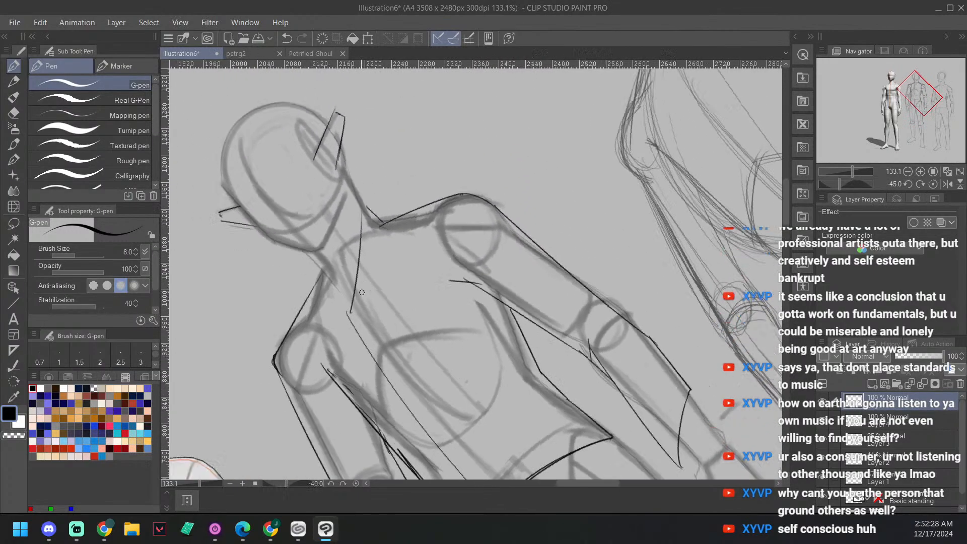
key(asciicircum)
key(asciicircum)
drag(332, 222, 345, 265)
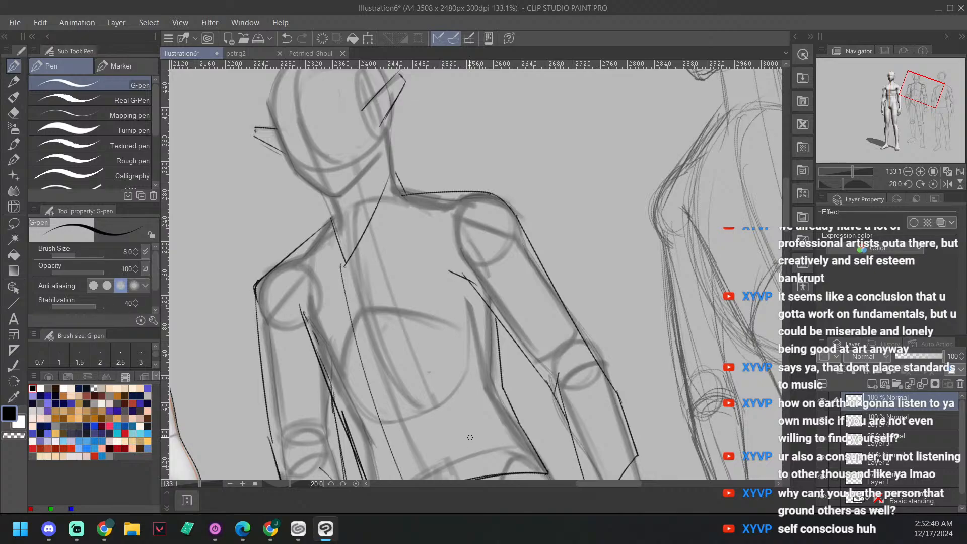
drag(405, 192, 378, 281)
drag(314, 236, 339, 288)
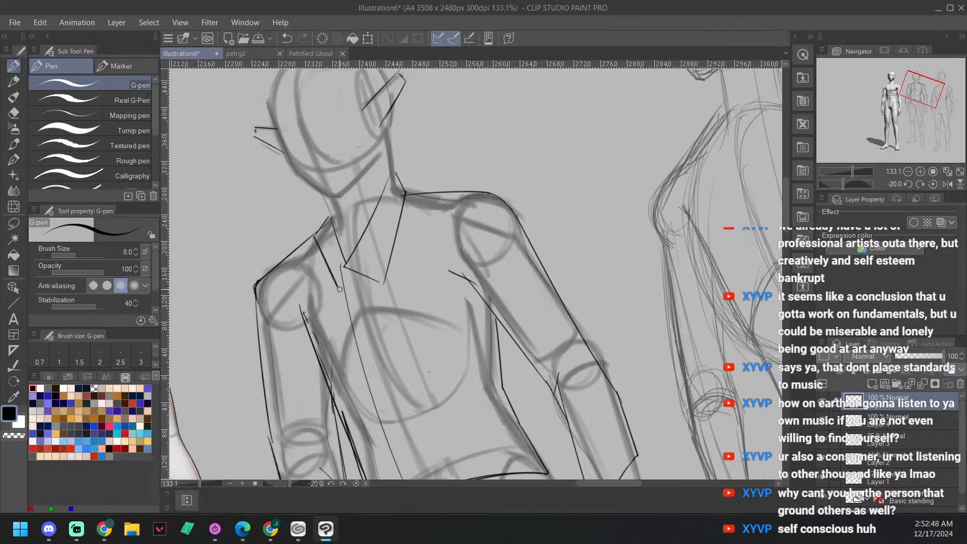
Step: Draw the hip lines of the trousers from both corners of the shirt hem down to the sleeve tips
drag(542, 358, 554, 295)
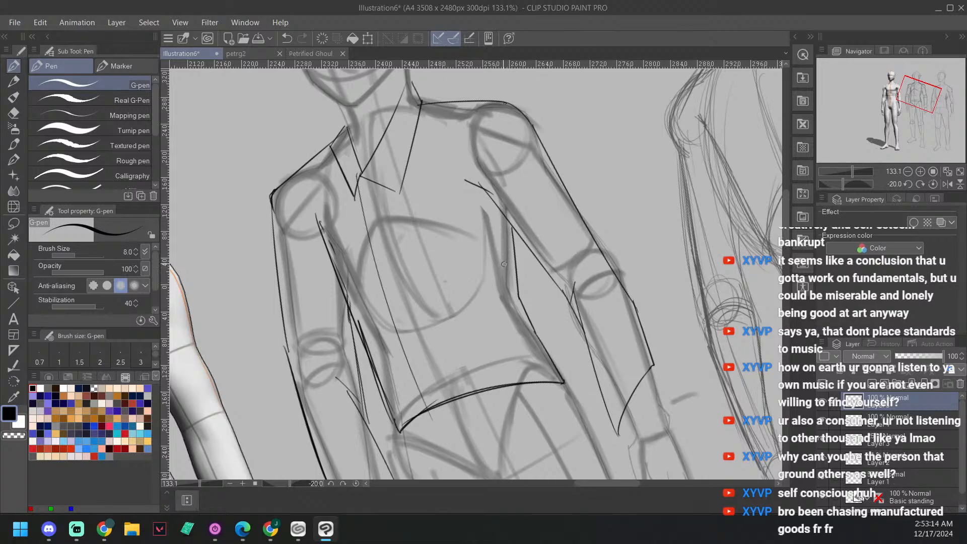
drag(541, 301, 539, 272)
key(asciicircum)
key(asciicircum)
key(asciicircum)
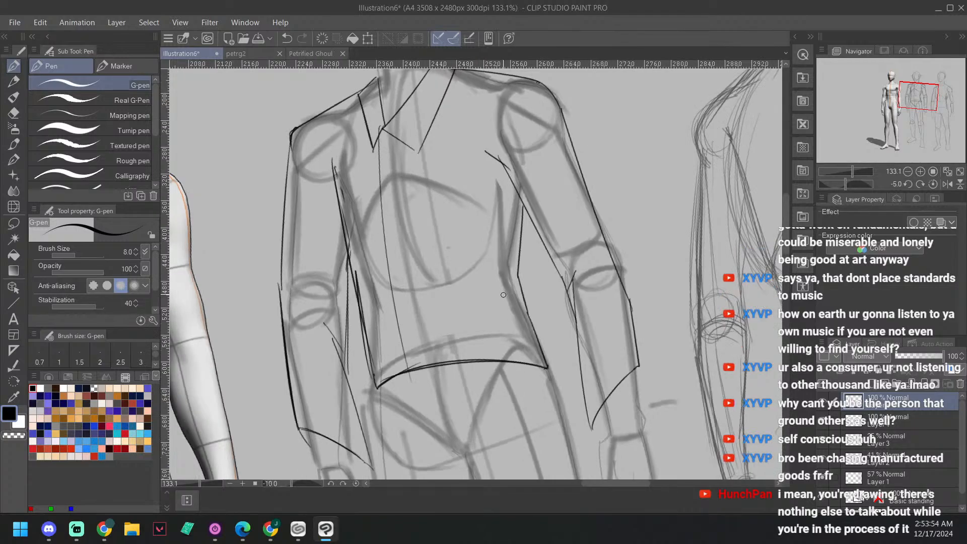
key(asciicircum)
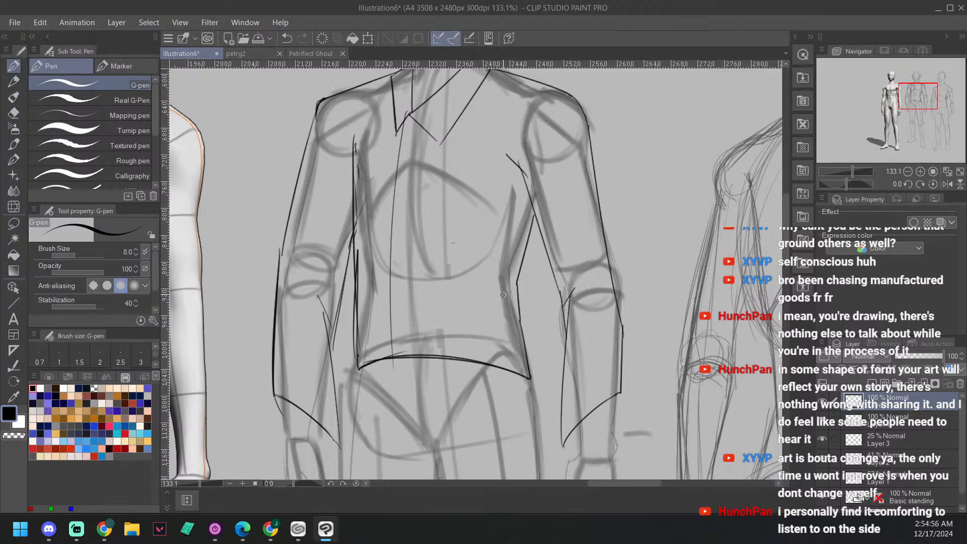
scroll(637, 352, down, 3)
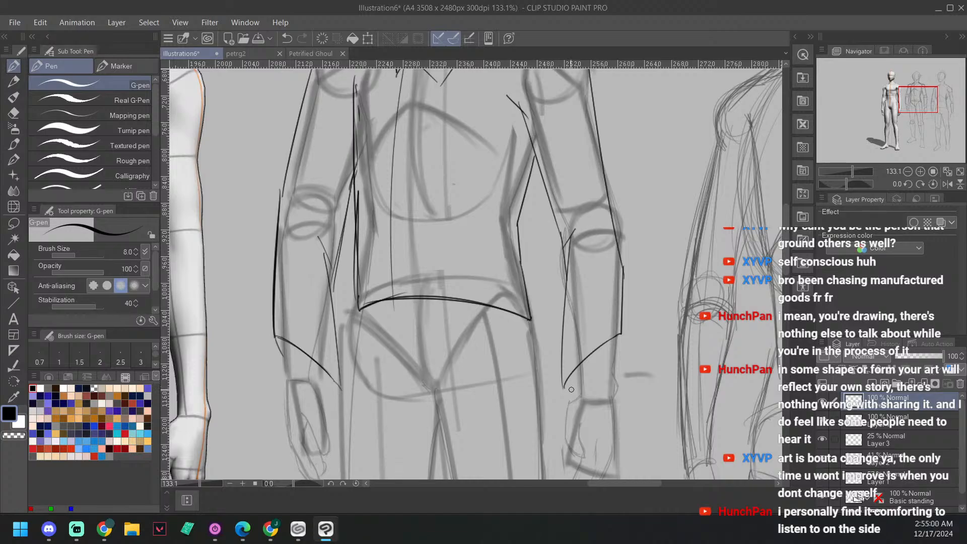
mouse_move(563, 387)
mouse_down()
mouse_move(637, 315)
mouse_move(623, 266)
mouse_up()
mouse_move(589, 310)
mouse_down()
mouse_move(617, 331)
mouse_move(613, 345)
mouse_move(618, 333)
mouse_up()
drag(602, 371, 617, 305)
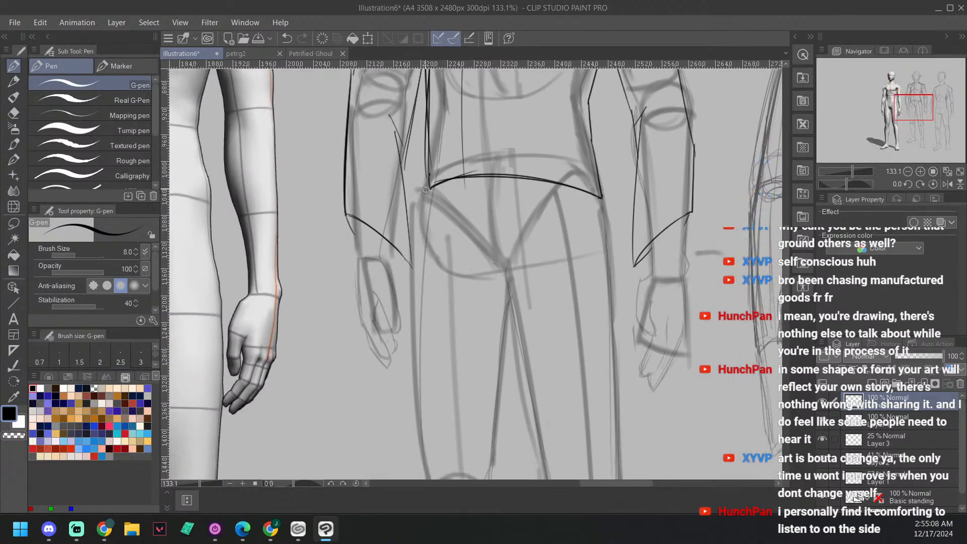
drag(429, 187, 413, 266)
drag(650, 280, 621, 267)
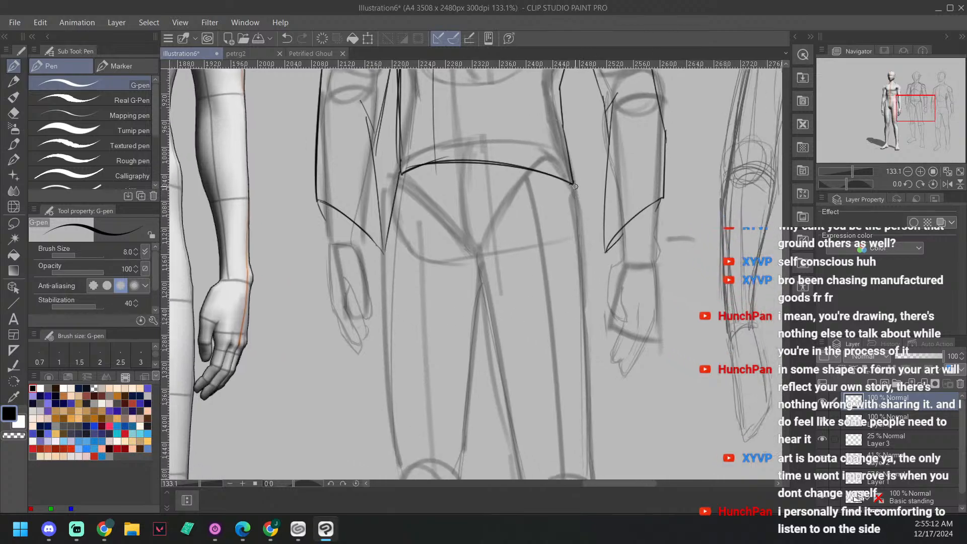
drag(574, 184, 603, 273)
mouse_move(676, 337)
mouse_down()
mouse_move(667, 258)
mouse_move(618, 210)
mouse_up()
Step: Draw the left trouser leg's outer edge down the thigh, flaring out and back in at the knee
drag(540, 139, 534, 385)
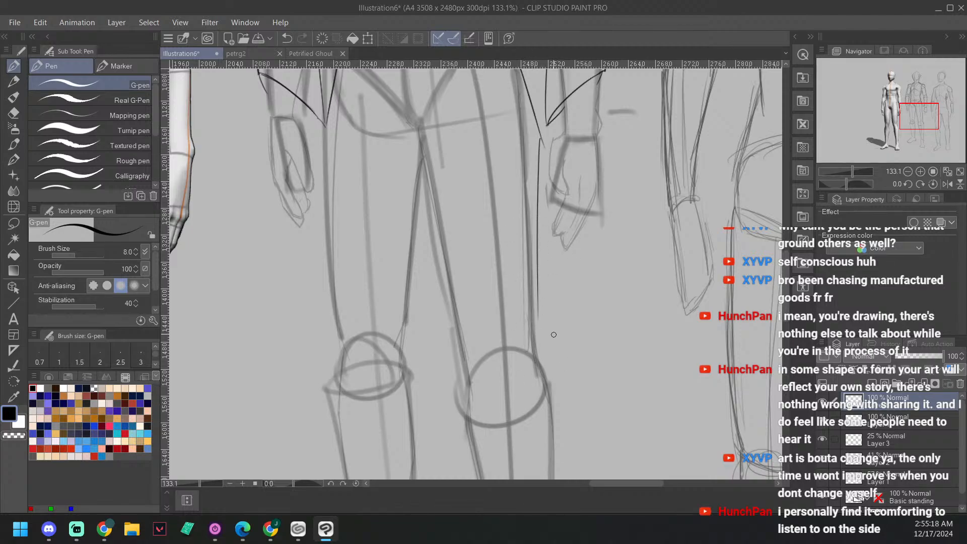
drag(543, 321, 561, 358)
drag(646, 325, 667, 255)
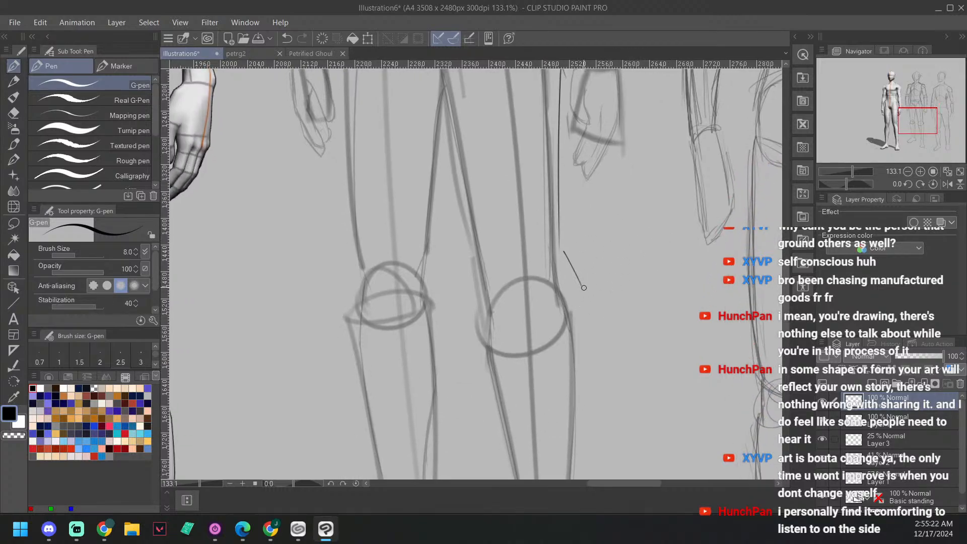
drag(584, 288, 576, 323)
drag(485, 286, 500, 390)
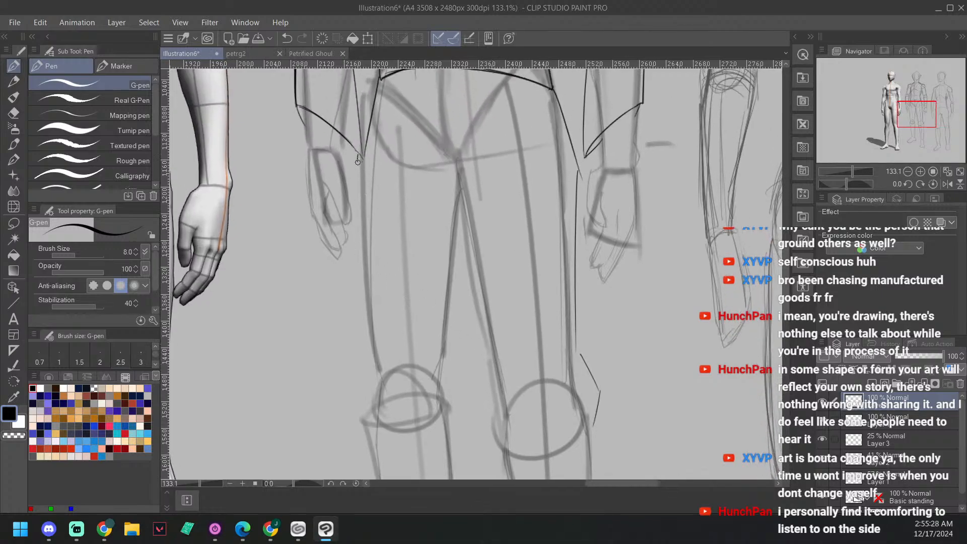
Step: Draw the right trouser leg's outer edge from the sleeve tip down the thigh, with a matching angular flare at the knee
drag(359, 156, 366, 330)
scroll(447, 327, down, 1)
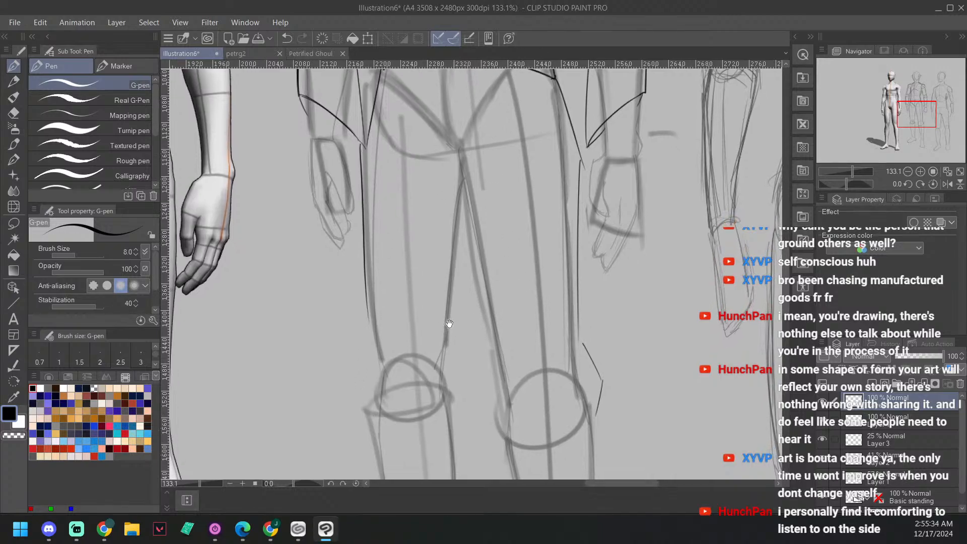
mouse_move(369, 314)
mouse_down()
mouse_move(358, 396)
mouse_move(371, 442)
mouse_up()
scroll(386, 278, down, 3)
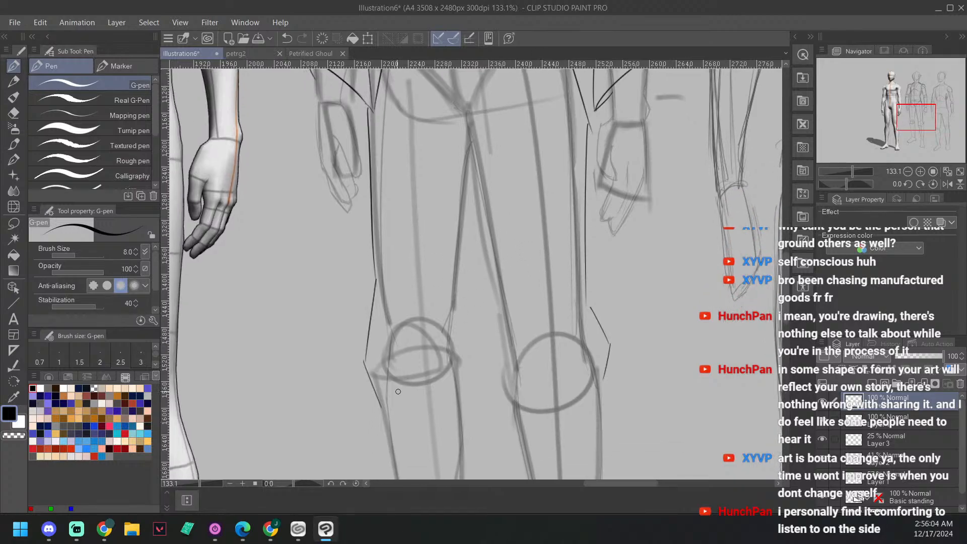
drag(364, 367, 378, 283)
key(ctrl+z)
drag(385, 407, 460, 377)
key(ctrl+z)
mouse_move(506, 402)
mouse_down()
mouse_move(573, 403)
mouse_move(612, 385)
mouse_up()
key(ctrl+z)
drag(522, 405, 617, 373)
key(ctrl+z)
Step: Draw the curved trouser hem below the right knee and the inner leg edge from it up along the thigh
drag(381, 405, 461, 398)
drag(468, 354, 461, 401)
drag(561, 251, 546, 308)
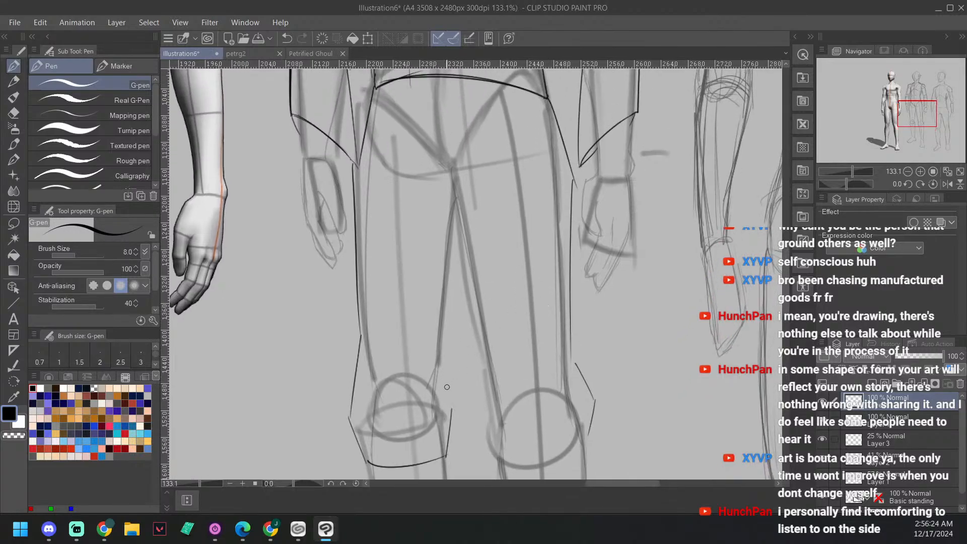
drag(438, 350, 452, 412)
drag(515, 225, 504, 262)
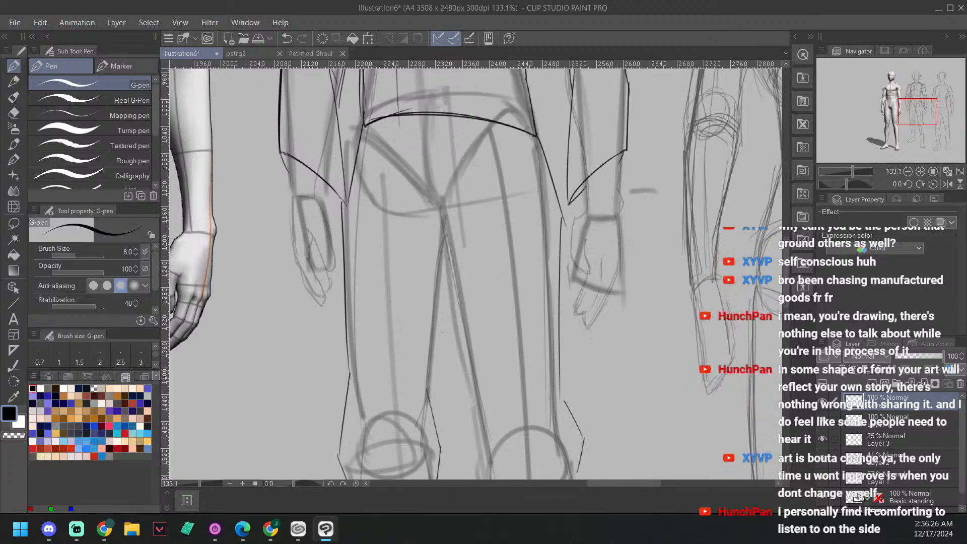
drag(435, 413, 435, 292)
drag(434, 423, 441, 292)
Step: Draw the left trouser leg's inner edge from the crotch to a flare at the knee and close the leg with a hem below it
mouse_move(429, 193)
mouse_down()
mouse_move(431, 256)
mouse_move(462, 374)
mouse_up()
drag(594, 363, 541, 229)
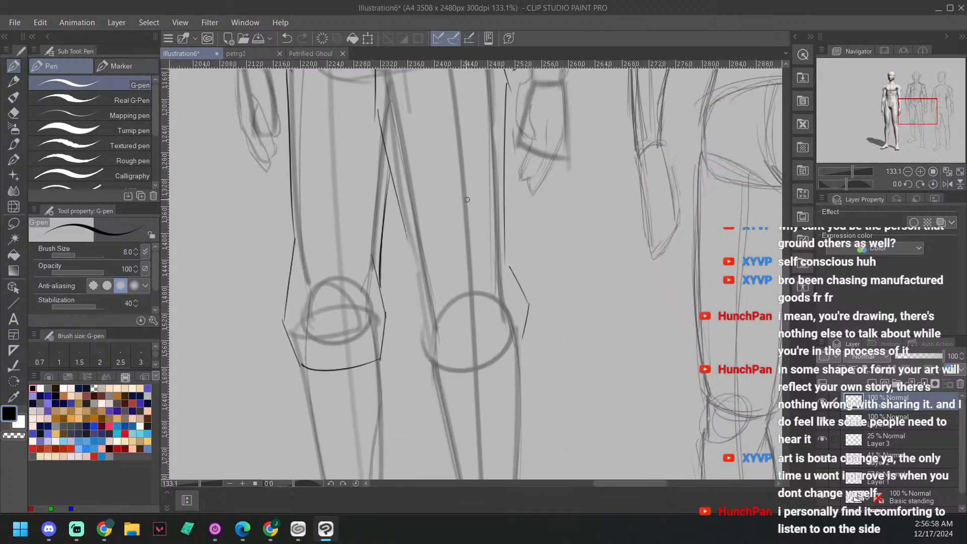
drag(376, 105, 412, 272)
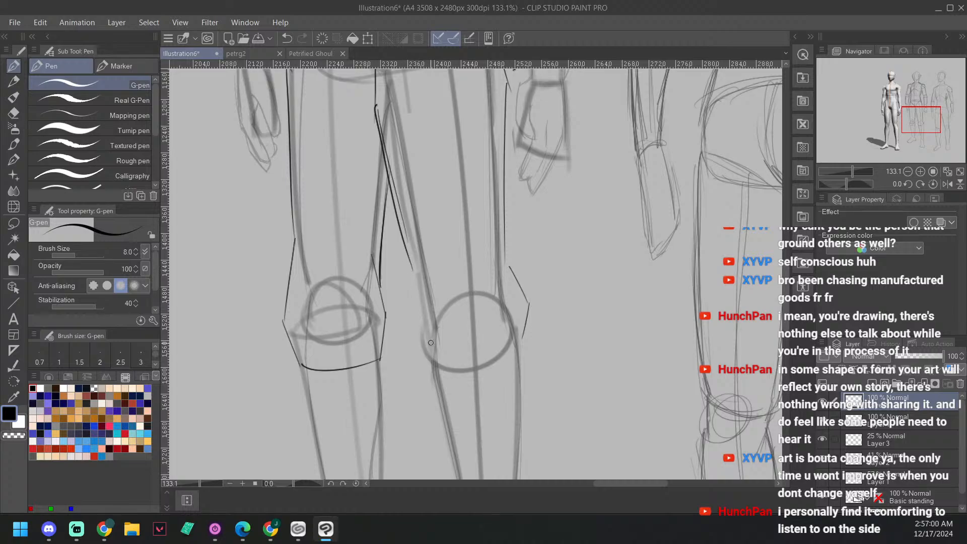
key(ctrl+z)
mouse_move(426, 98)
mouse_down()
mouse_move(427, 138)
mouse_move(375, 126)
mouse_up()
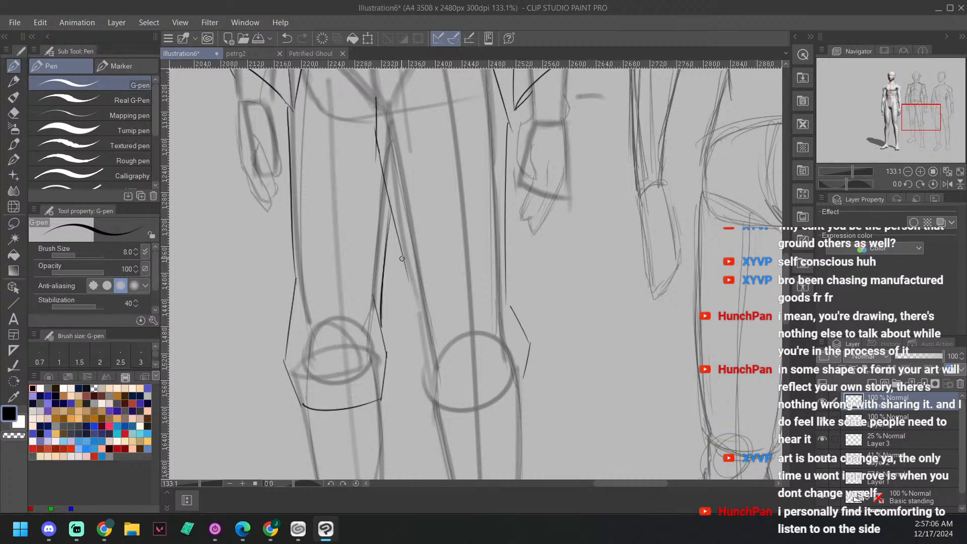
mouse_move(402, 259)
mouse_down()
mouse_move(409, 320)
mouse_move(428, 376)
mouse_up()
mouse_move(408, 323)
mouse_down()
mouse_move(430, 391)
mouse_move(516, 381)
mouse_move(429, 391)
mouse_move(426, 371)
mouse_move(430, 392)
mouse_up()
drag(462, 325, 448, 359)
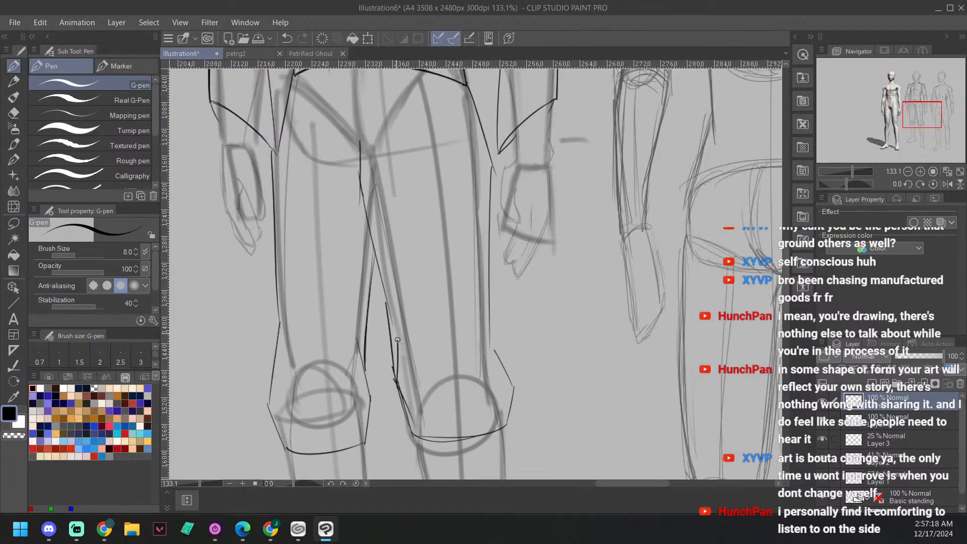
drag(398, 390, 397, 337)
drag(386, 294, 398, 337)
Step: Examine the shirt and knee-length trousers on the whole figure beside the 3D mannequin and the third figure
mouse_move(491, 317)
mouse_down()
mouse_move(499, 363)
mouse_move(547, 264)
mouse_up()
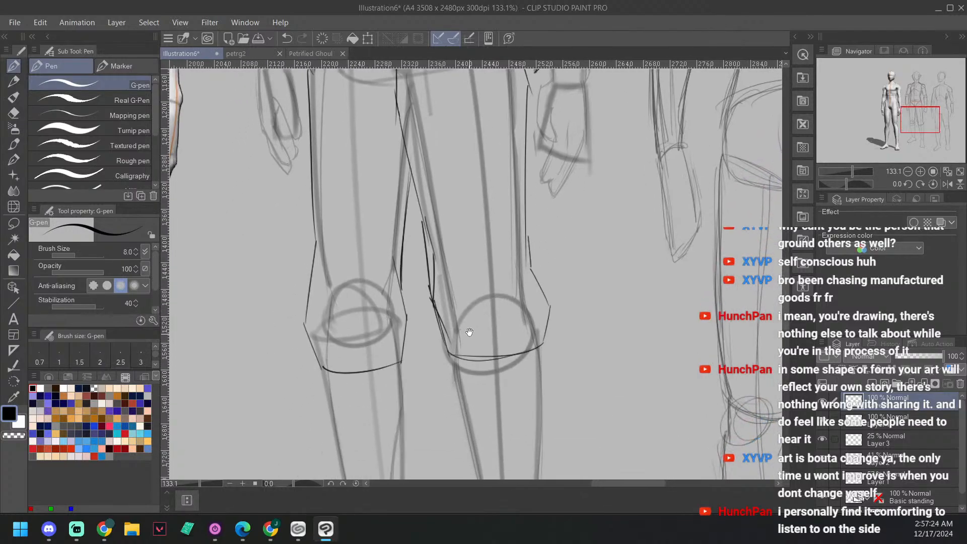
mouse_move(469, 331)
mouse_down()
mouse_move(479, 272)
mouse_move(537, 240)
mouse_up()
drag(601, 262, 636, 218)
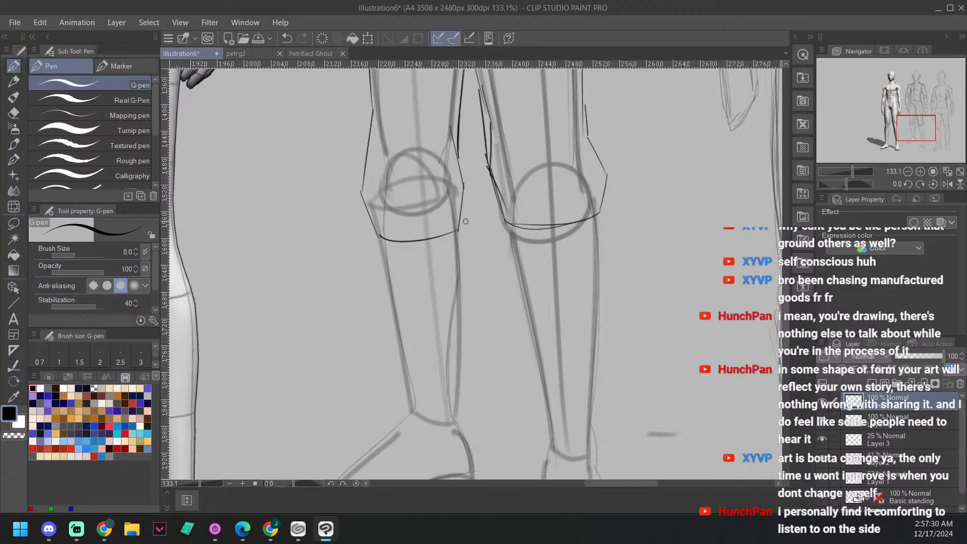
scroll(494, 225, down, 5)
drag(587, 198, 504, 316)
scroll(503, 262, down, 5)
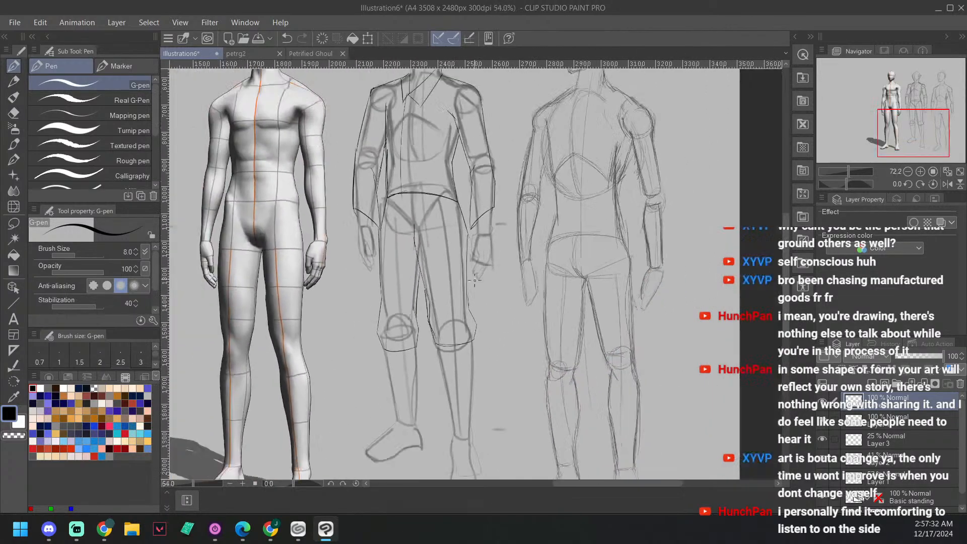
drag(538, 212, 492, 326)
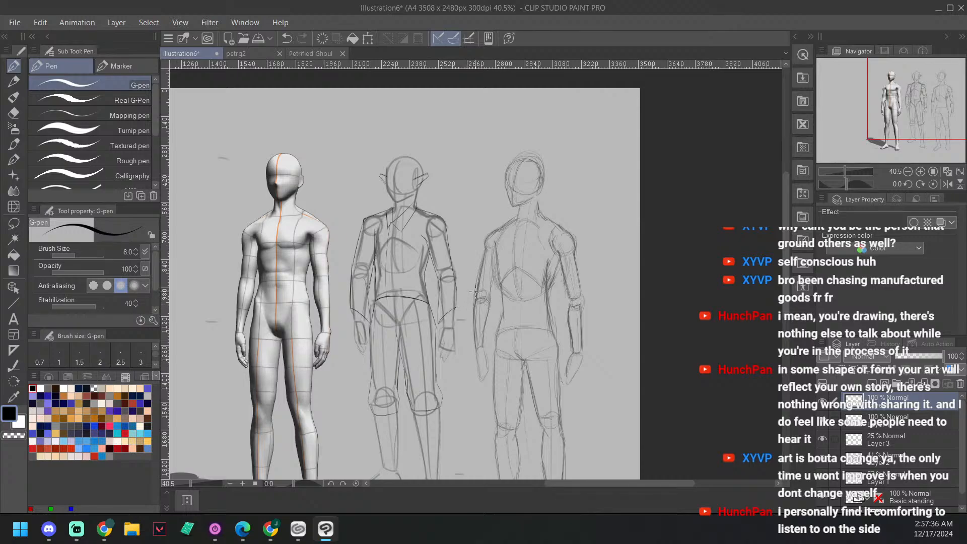
key(asciicircum)
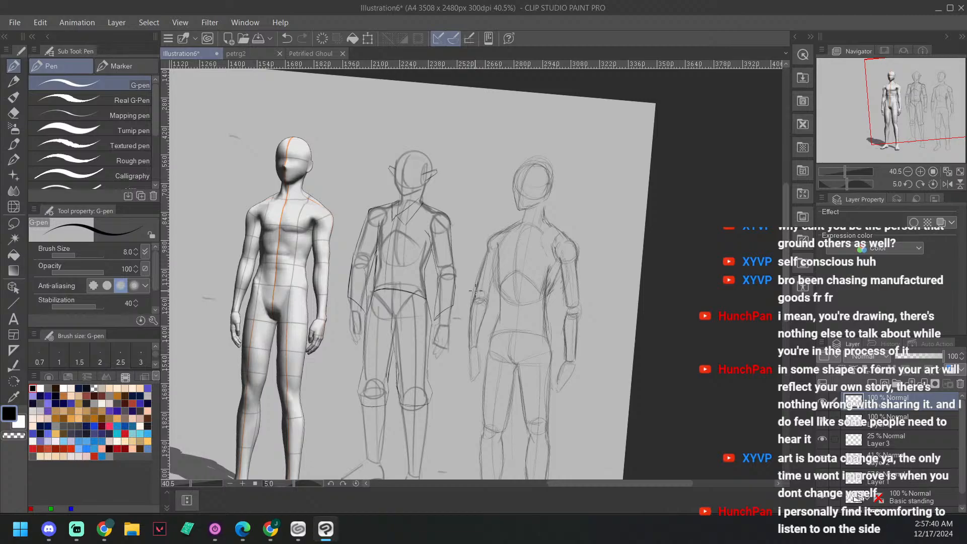
key(minus)
scroll(478, 302, down, 5)
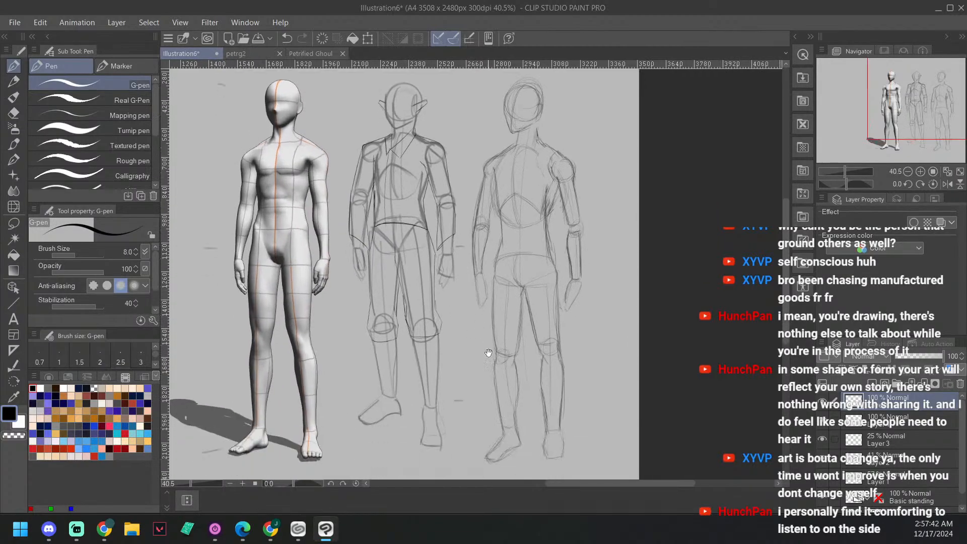
scroll(478, 308, up, 5)
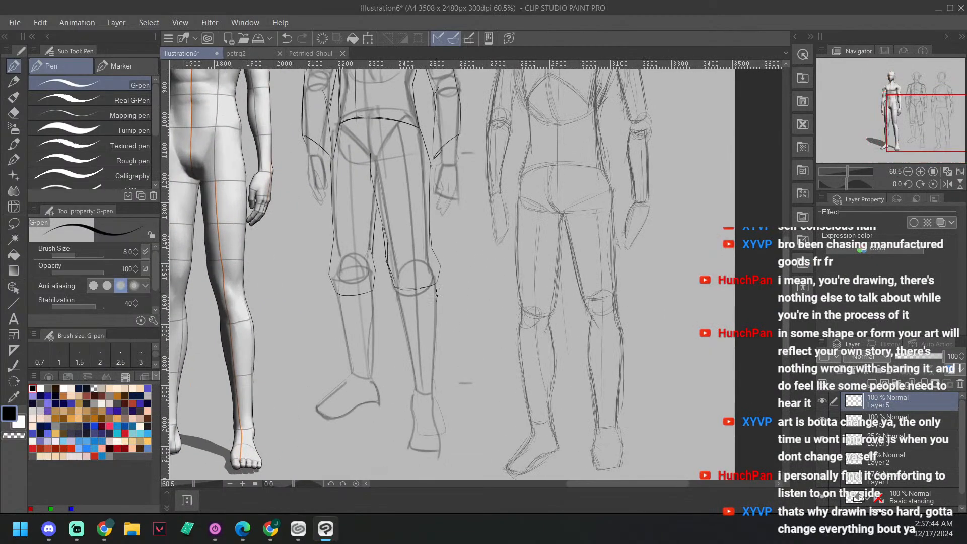
scroll(354, 355, up, 2)
scroll(499, 299, down, 1)
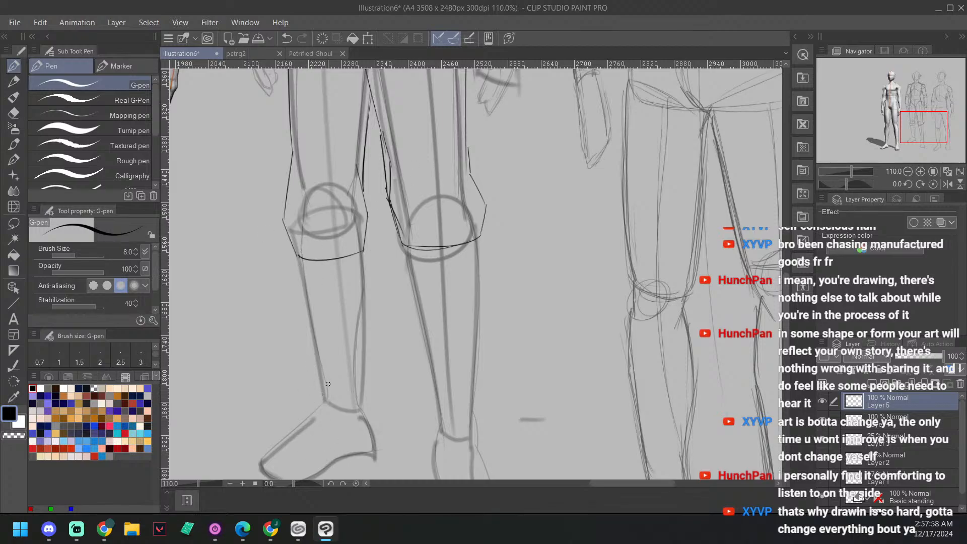
Step: Trace the right lower leg's outer edge from the trouser hem to the ankle and outline the foot, redoing the sole stroke
drag(299, 262, 324, 404)
drag(374, 238, 381, 215)
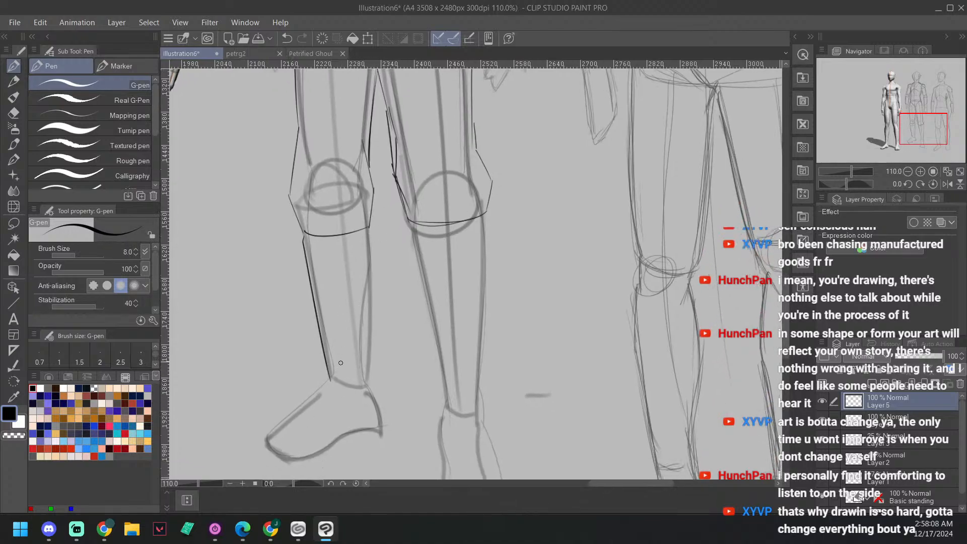
mouse_move(330, 375)
mouse_down()
mouse_move(270, 438)
mouse_move(312, 393)
mouse_up()
mouse_move(273, 447)
mouse_down()
mouse_move(316, 450)
mouse_move(302, 459)
mouse_move(359, 429)
mouse_up()
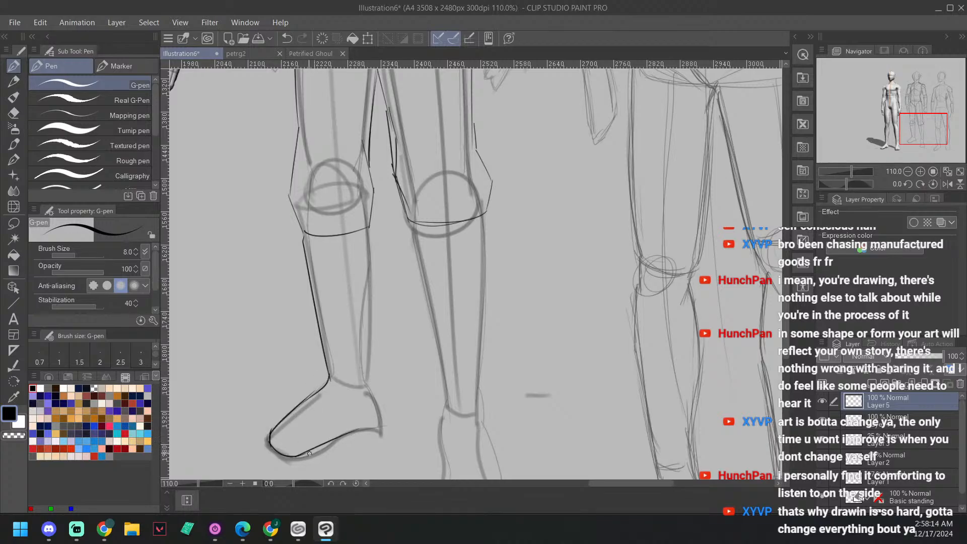
key(ctrl+z)
mouse_move(290, 457)
mouse_down()
mouse_move(335, 445)
mouse_move(306, 458)
mouse_move(315, 457)
mouse_up()
drag(339, 445, 379, 428)
drag(370, 385, 381, 429)
Step: Draw the right lower leg's inner edge between the heel and the trouser hem, replacing the first stroke
mouse_move(445, 246)
mouse_down()
mouse_move(399, 326)
mouse_move(405, 307)
mouse_up()
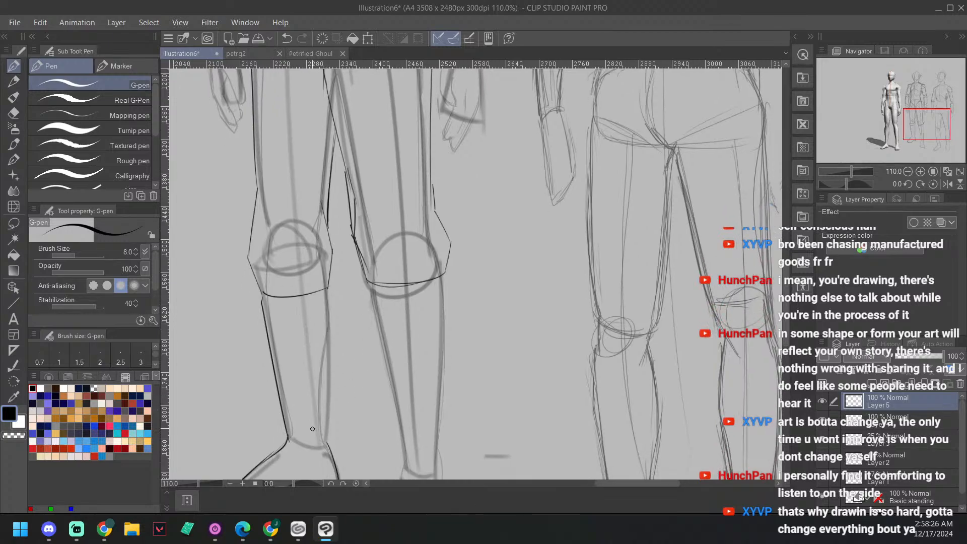
mouse_move(328, 439)
mouse_down()
mouse_move(339, 317)
mouse_move(327, 443)
mouse_move(319, 356)
mouse_up()
key(ctrl+z)
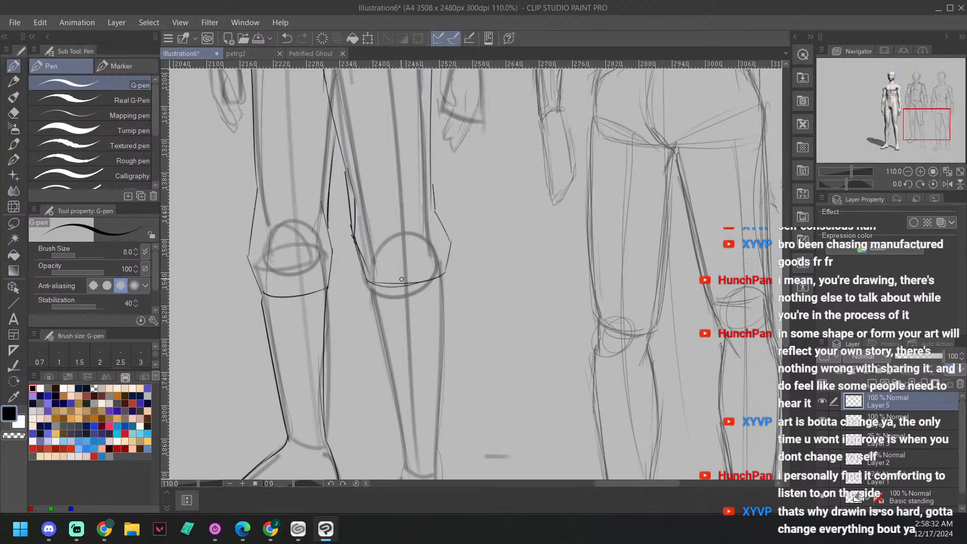
drag(431, 329, 440, 309)
key(asciicircum)
key(asciicircum)
key(asciicircum)
key(asciicircum)
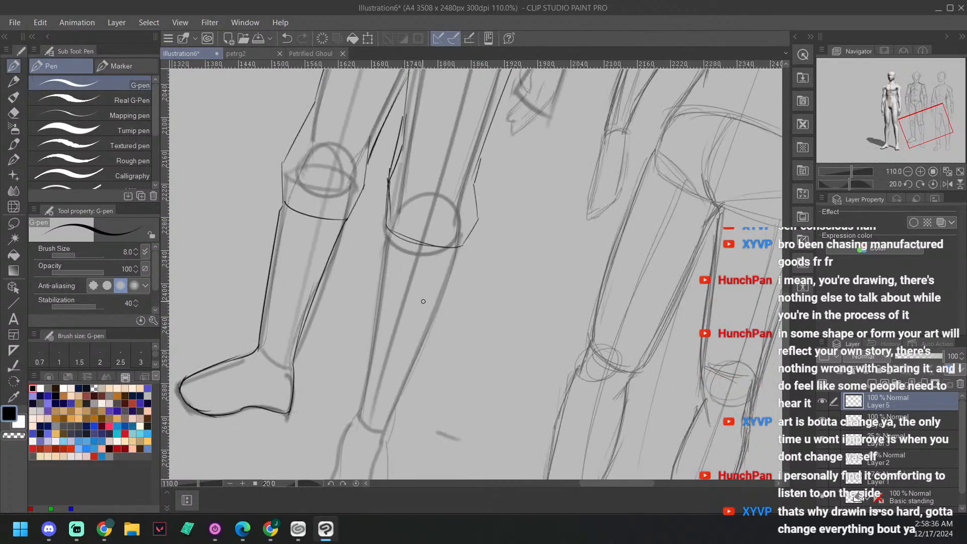
Step: Draw the inner and outer edges of the middle figure's left lower leg from the trouser hem to the ankle
drag(500, 328, 519, 289)
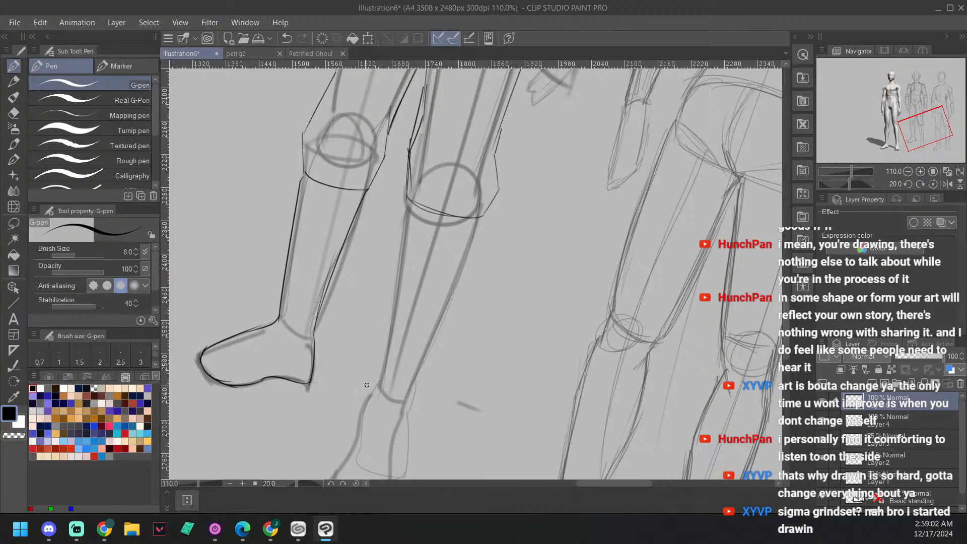
key(minus)
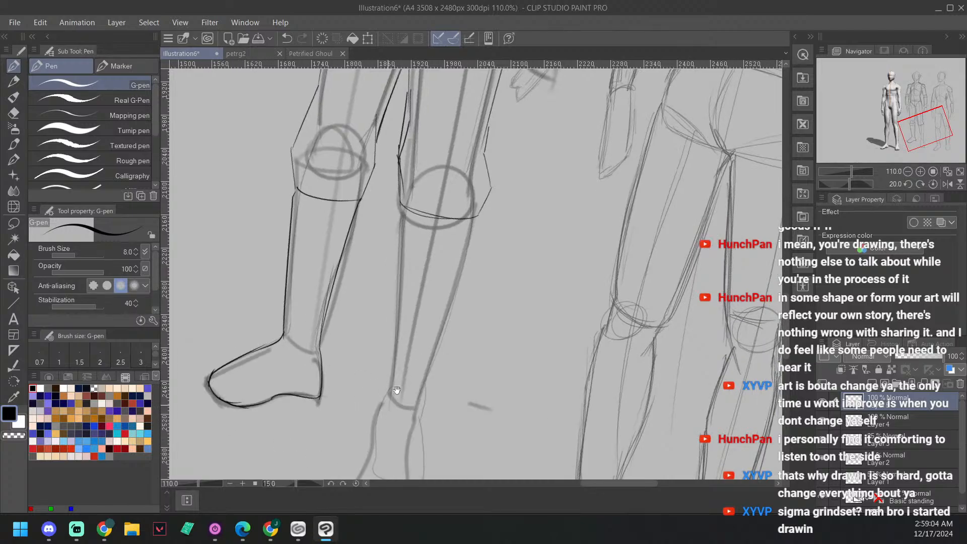
drag(441, 365, 458, 338)
drag(523, 326, 508, 291)
scroll(507, 291, down, 1)
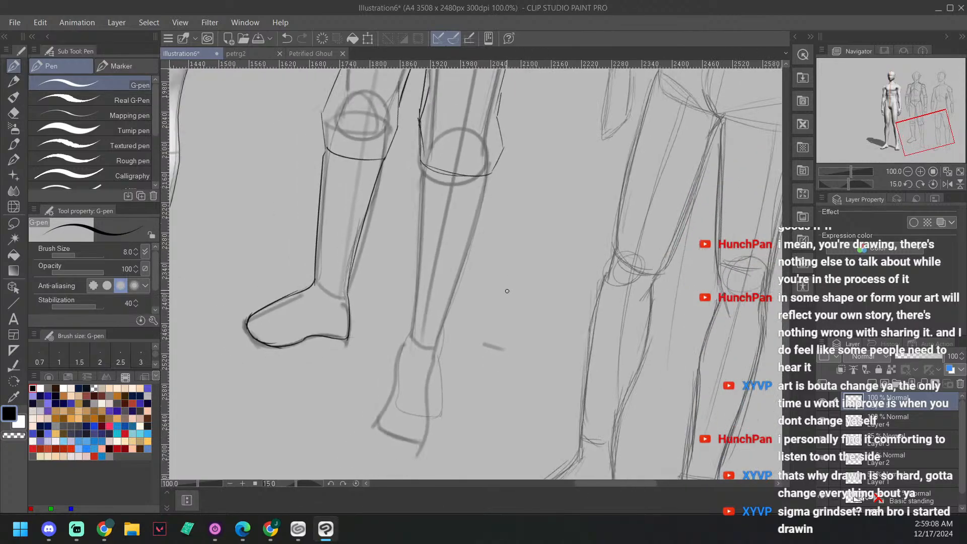
drag(425, 167, 412, 353)
mouse_move(492, 171)
mouse_down()
mouse_move(473, 228)
mouse_move(399, 355)
mouse_move(382, 417)
mouse_move(393, 441)
mouse_up()
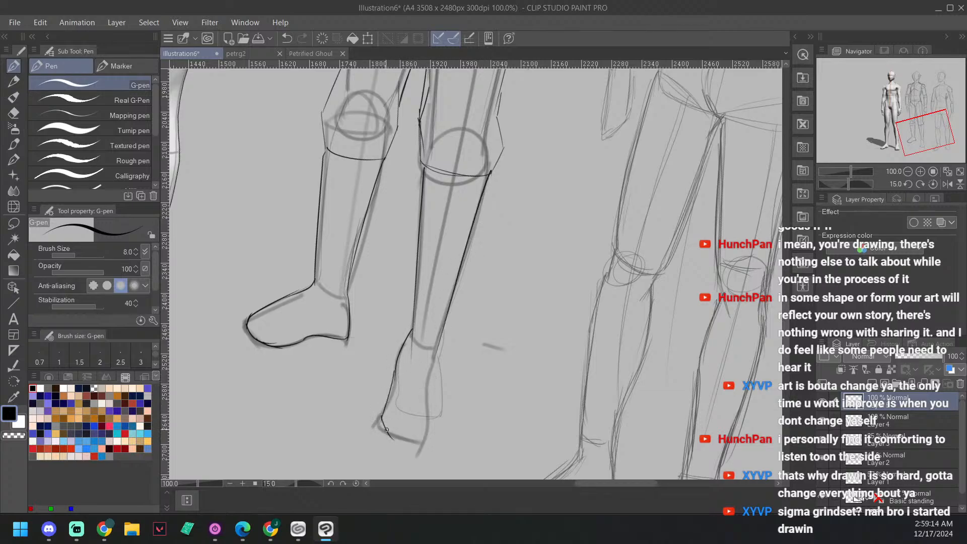
Step: Outline the middle figure's left foot from the ankle around a rounded toe, undoing the last stray stroke
drag(385, 406, 401, 450)
drag(441, 332, 425, 419)
drag(397, 447, 434, 432)
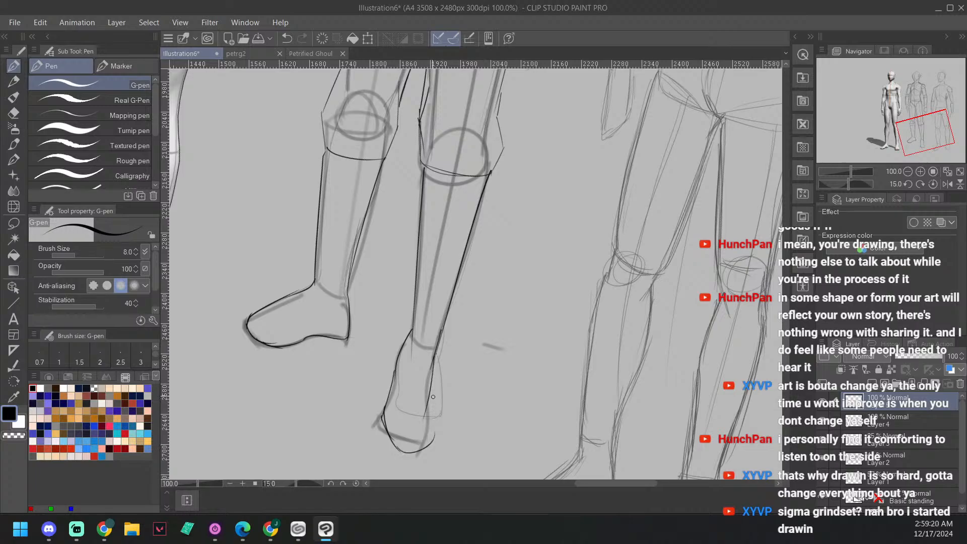
drag(432, 390, 428, 443)
drag(385, 411, 405, 465)
mouse_move(520, 271)
mouse_down()
mouse_move(504, 269)
mouse_move(461, 305)
mouse_move(460, 318)
mouse_up()
key(ctrl+z)
Step: Switch to the sketcher airbrush and review the middle figure's clothing and head beside the other figures
drag(472, 275, 456, 331)
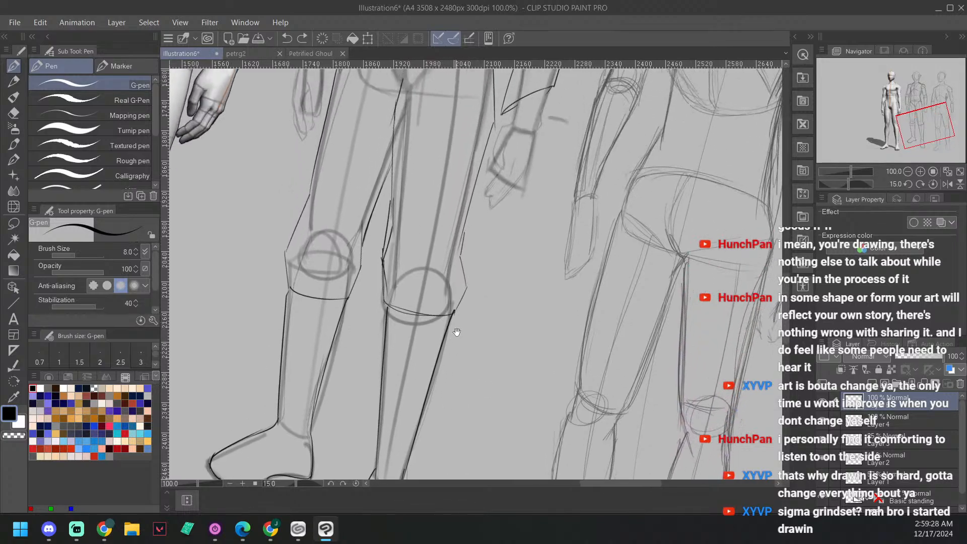
drag(496, 256, 453, 324)
scroll(456, 318, down, 2)
drag(474, 274, 414, 417)
scroll(414, 417, down, 1)
key(b)
key(b)
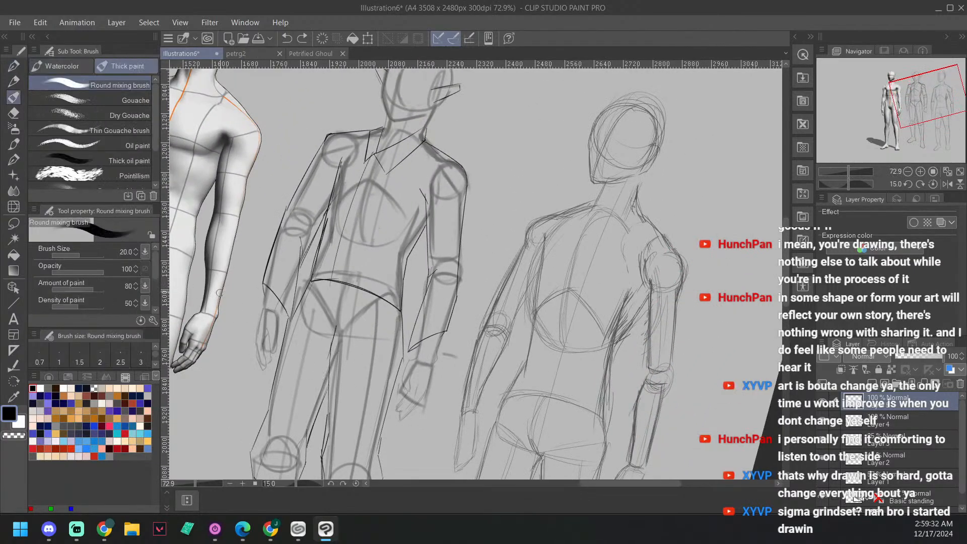
drag(553, 246, 570, 238)
key(minus)
key(minus)
key(minus)
key(minus)
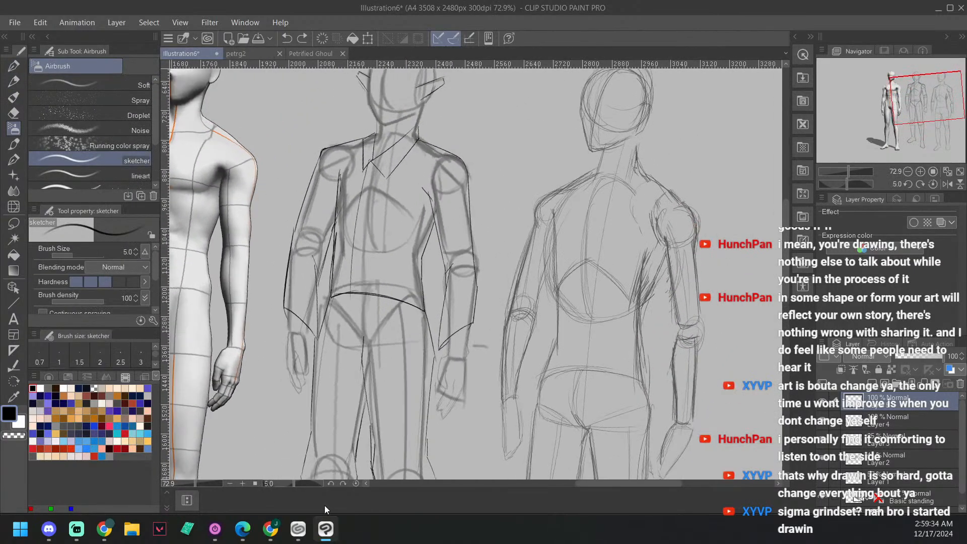
drag(393, 288, 428, 362)
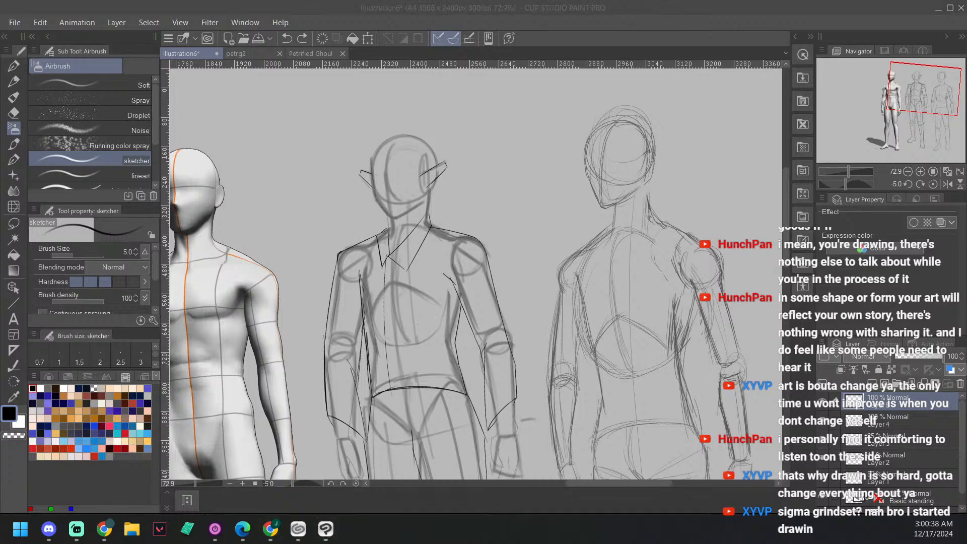
key(super+d)
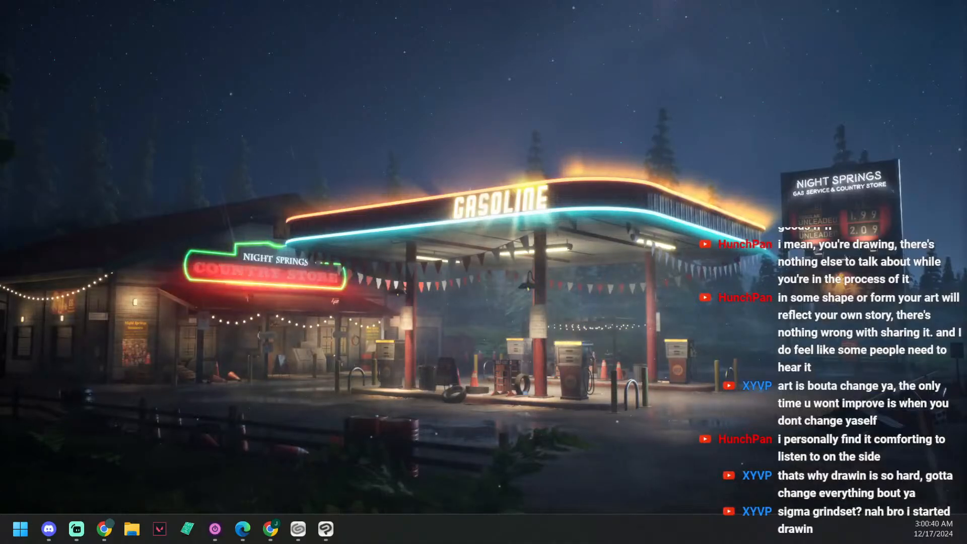
key(super+d)
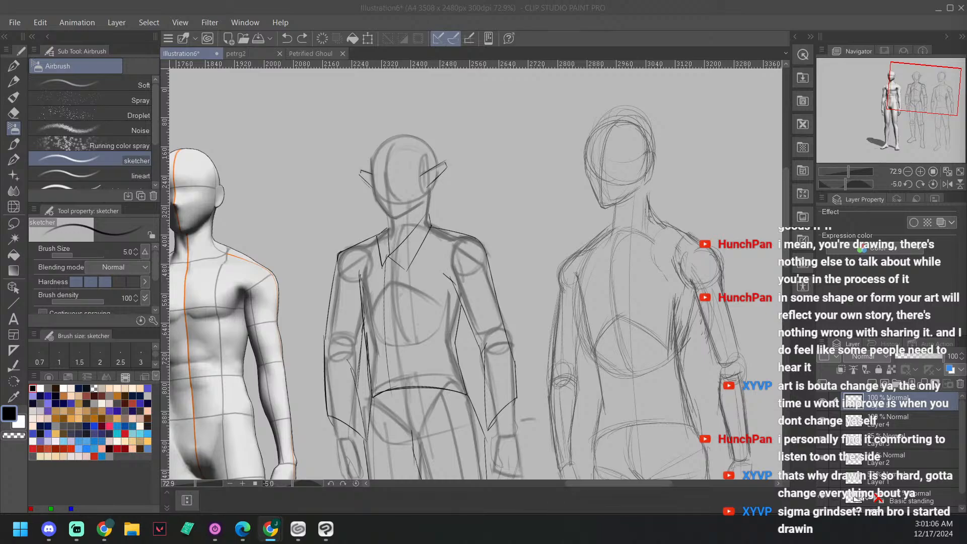
key(alt+Tab)
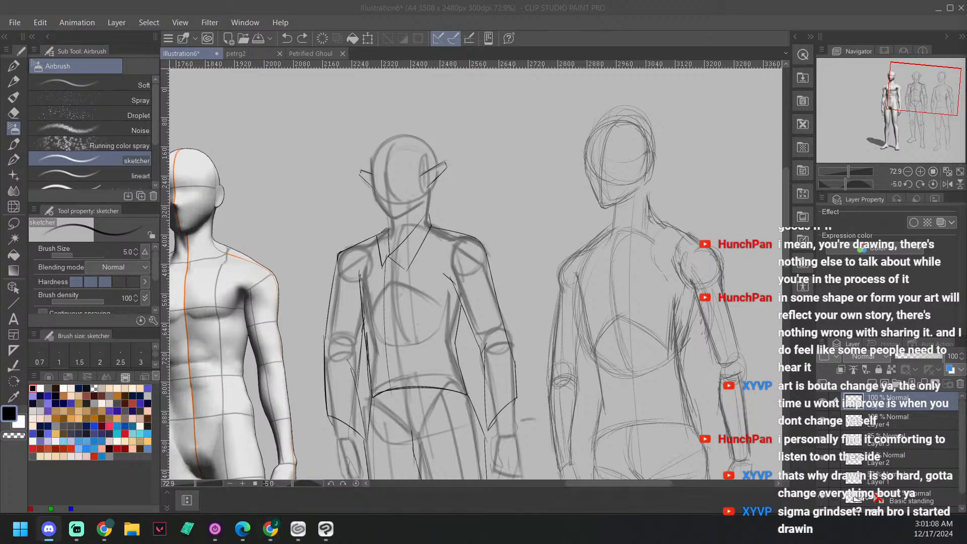